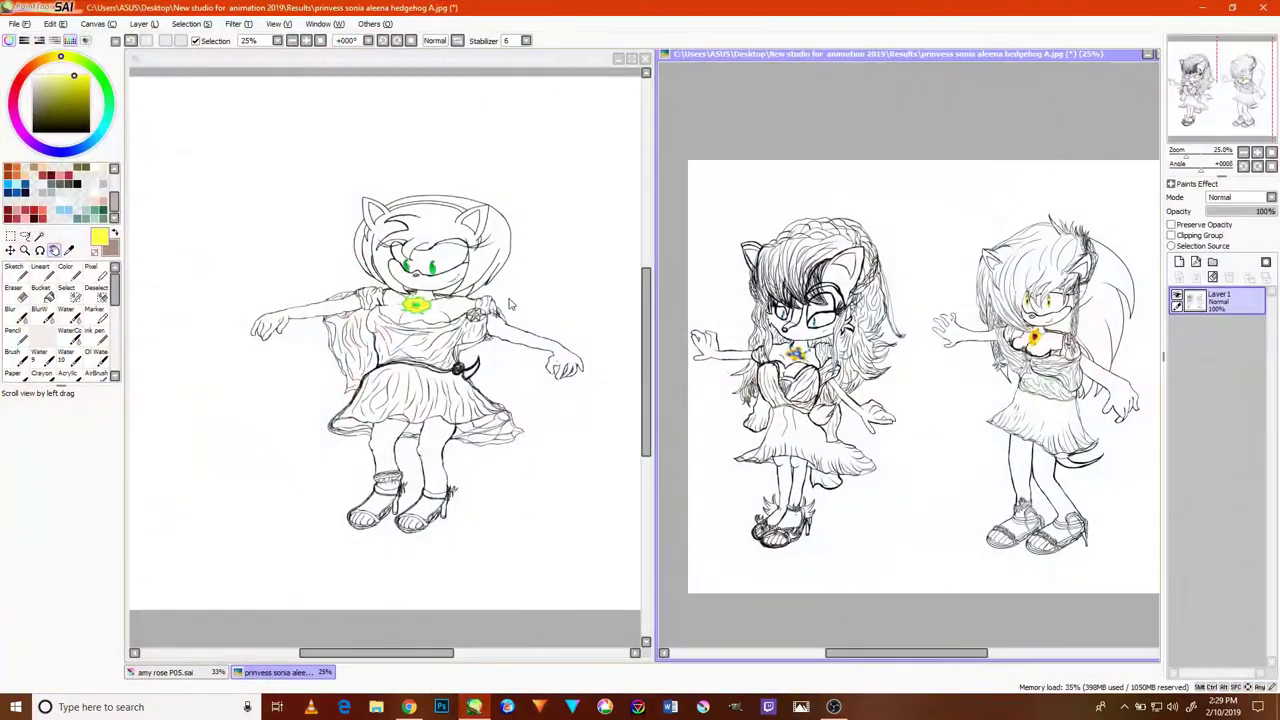
- Choose the Pencil tool and set the drawing colour to black, undoing the stray test stroke
{"action": "scroll", "coordinate": [934, 378], "scroll_direction": "down", "scroll_amount": 2}
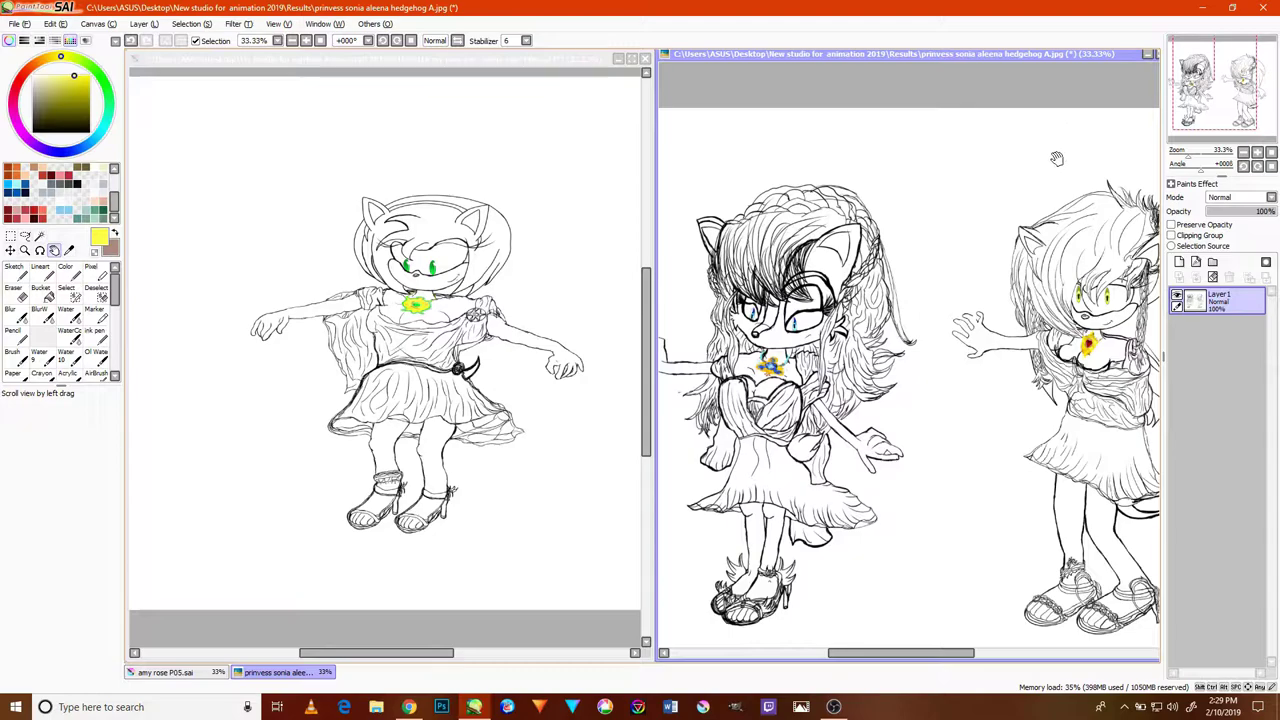
{"action": "mouse_move", "coordinate": [778, 362]}
{"action": "left_mouse_down"}
{"action": "mouse_move", "coordinate": [810, 323]}
{"action": "mouse_move", "coordinate": [917, 310]}
{"action": "mouse_move", "coordinate": [800, 335]}
{"action": "mouse_move", "coordinate": [828, 314]}
{"action": "left_mouse_up"}
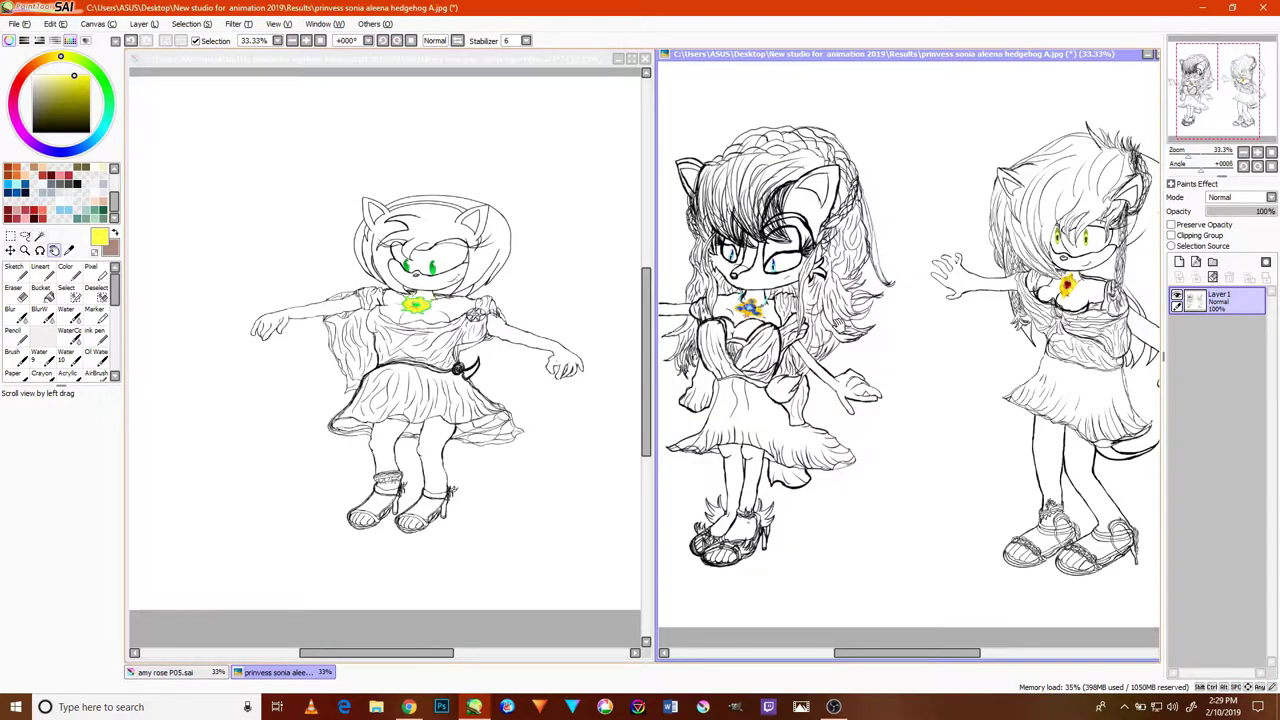
{"action": "scroll", "coordinate": [840, 325], "scroll_direction": "down", "scroll_amount": 1}
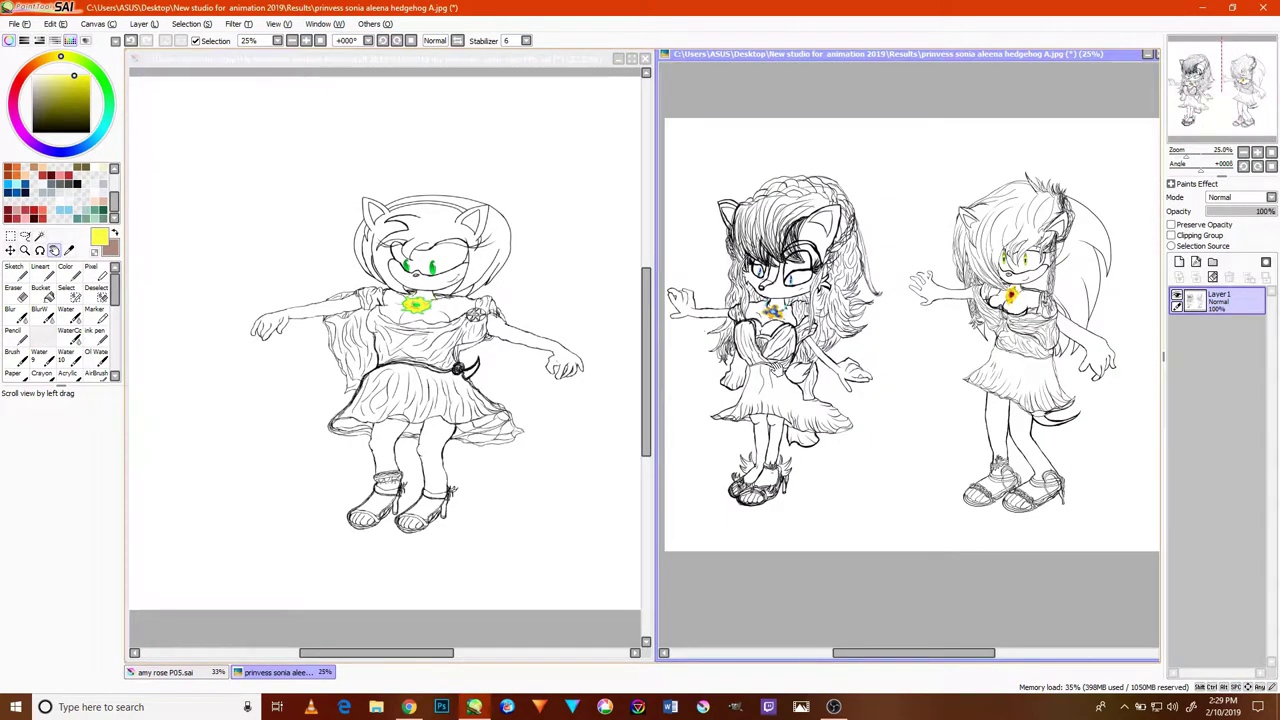
{"action": "left_click", "coordinate": [14, 340]}
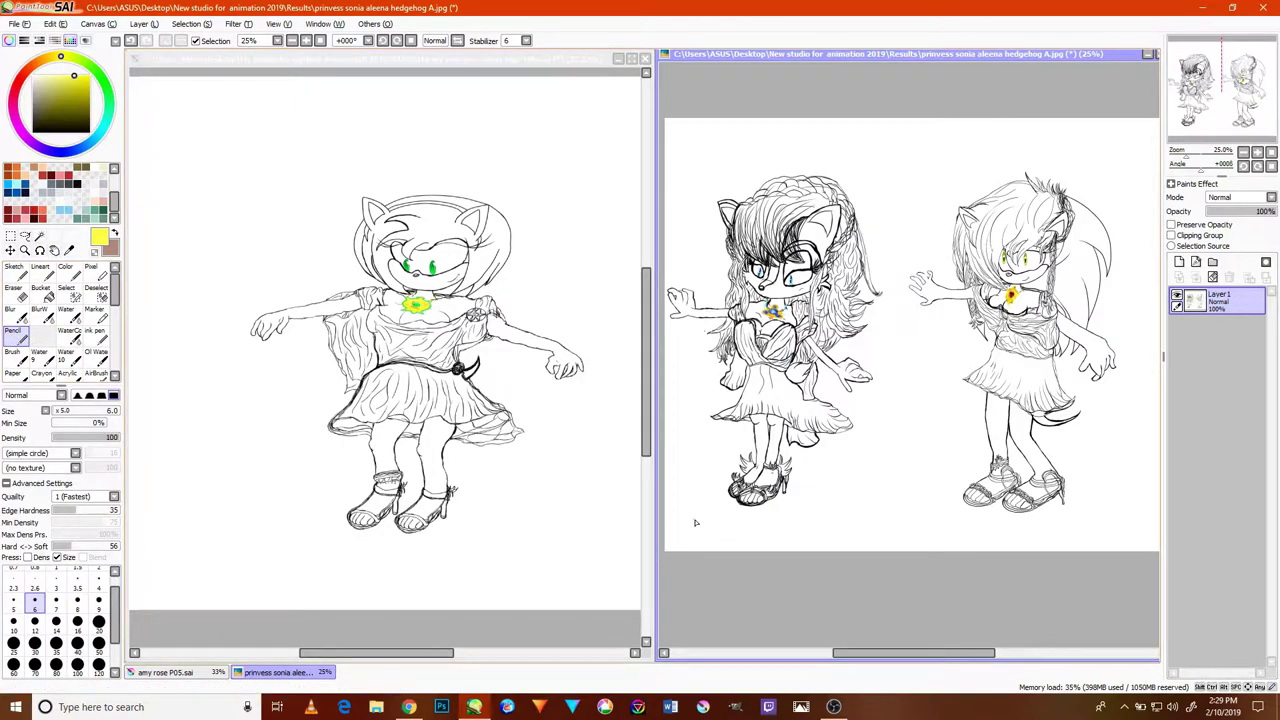
{"action": "scroll", "coordinate": [690, 523], "scroll_direction": "down", "scroll_amount": 1}
{"action": "scroll", "coordinate": [690, 523], "scroll_direction": "up", "scroll_amount": 4}
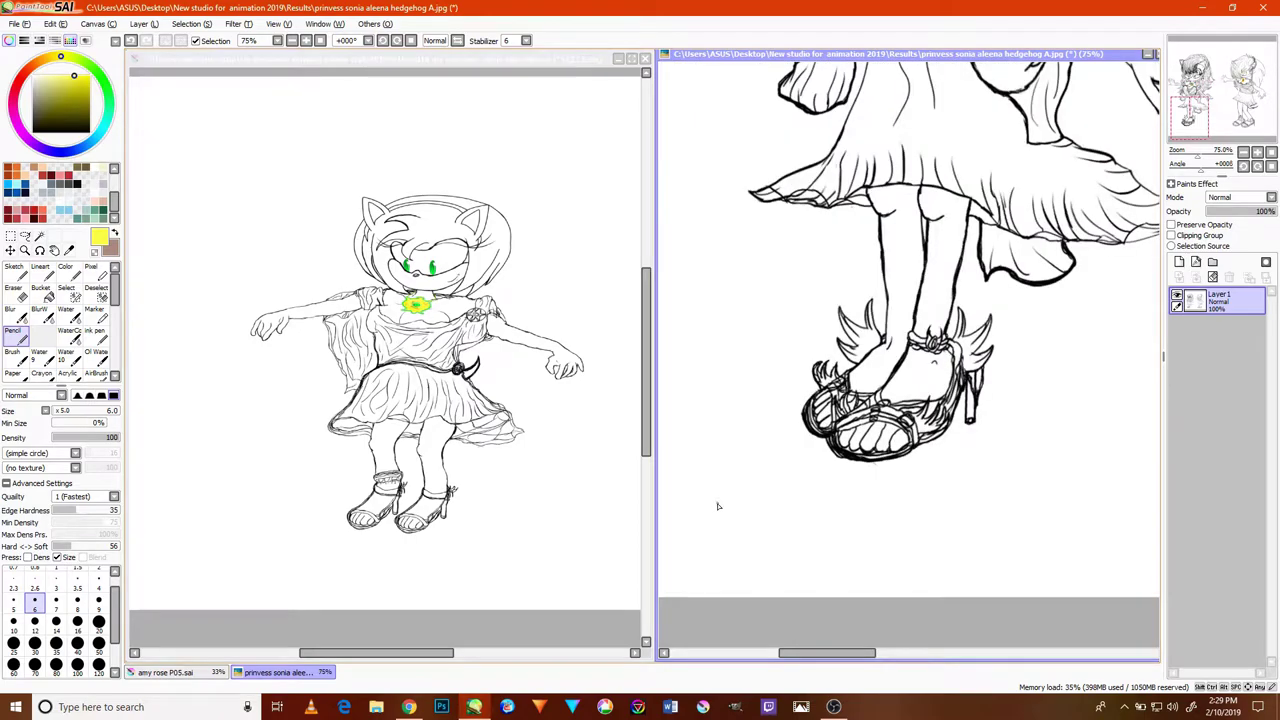
{"action": "mouse_move", "coordinate": [703, 477]}
{"action": "left_mouse_down"}
{"action": "mouse_move", "coordinate": [757, 479]}
{"action": "mouse_move", "coordinate": [725, 495]}
{"action": "left_mouse_up"}
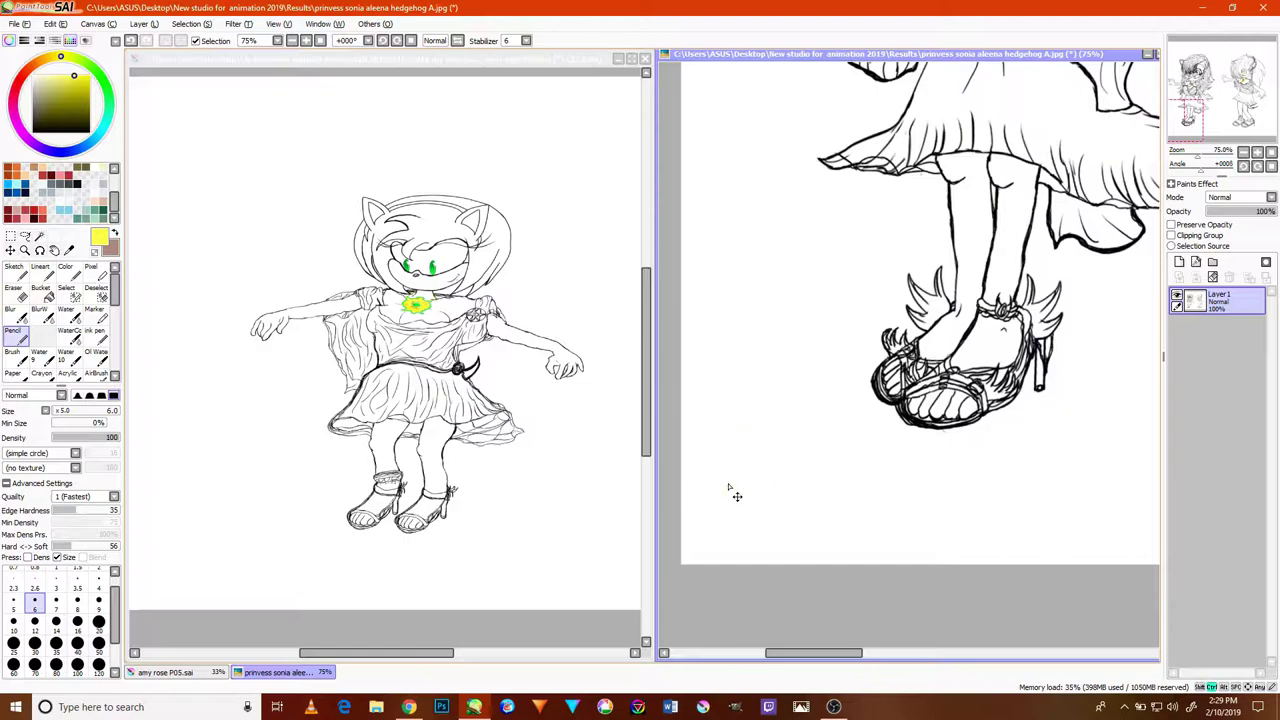
{"action": "key", "text": "ctrl+z"}
{"action": "mouse_move", "coordinate": [53, 109]}
{"action": "left_mouse_down"}
{"action": "mouse_move", "coordinate": [66, 130]}
{"action": "mouse_move", "coordinate": [112, 132]}
{"action": "left_mouse_up"}
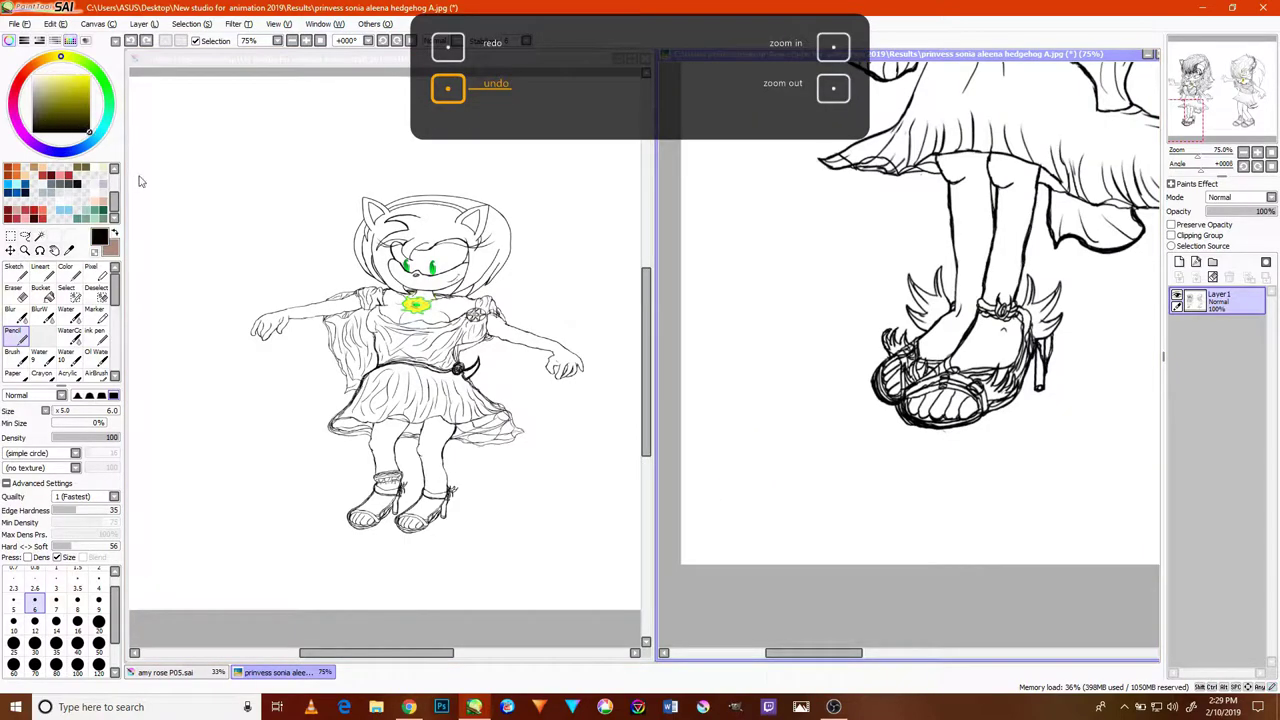
- Handwrite the caption "Sally Alicia Acorn" beneath the shoes of the figure with the braided hair
{"action": "mouse_move", "coordinate": [769, 485]}
{"action": "left_mouse_down"}
{"action": "mouse_move", "coordinate": [762, 460]}
{"action": "mouse_move", "coordinate": [748, 508]}
{"action": "mouse_move", "coordinate": [772, 505]}
{"action": "left_mouse_up"}
{"action": "mouse_move", "coordinate": [800, 448]}
{"action": "left_mouse_down"}
{"action": "mouse_move", "coordinate": [800, 493]}
{"action": "mouse_move", "coordinate": [829, 466]}
{"action": "mouse_move", "coordinate": [810, 508]}
{"action": "mouse_move", "coordinate": [786, 514]}
{"action": "mouse_move", "coordinate": [845, 450]}
{"action": "left_mouse_up"}
{"action": "key", "text": "ctrl+z"}
{"action": "mouse_move", "coordinate": [845, 500]}
{"action": "left_mouse_down"}
{"action": "mouse_move", "coordinate": [868, 465]}
{"action": "mouse_move", "coordinate": [814, 540]}
{"action": "left_mouse_up"}
{"action": "mouse_move", "coordinate": [863, 478]}
{"action": "left_mouse_down"}
{"action": "mouse_move", "coordinate": [867, 502]}
{"action": "mouse_move", "coordinate": [908, 467]}
{"action": "mouse_move", "coordinate": [823, 456]}
{"action": "left_mouse_up"}
{"action": "mouse_move", "coordinate": [806, 507]}
{"action": "left_mouse_down"}
{"action": "mouse_move", "coordinate": [827, 446]}
{"action": "mouse_move", "coordinate": [835, 480]}
{"action": "mouse_move", "coordinate": [851, 469]}
{"action": "mouse_move", "coordinate": [852, 439]}
{"action": "mouse_move", "coordinate": [877, 501]}
{"action": "mouse_move", "coordinate": [879, 452]}
{"action": "mouse_move", "coordinate": [908, 485]}
{"action": "mouse_move", "coordinate": [921, 488]}
{"action": "mouse_move", "coordinate": [905, 479]}
{"action": "mouse_move", "coordinate": [919, 455]}
{"action": "mouse_move", "coordinate": [939, 479]}
{"action": "mouse_move", "coordinate": [894, 414]}
{"action": "mouse_move", "coordinate": [919, 420]}
{"action": "mouse_move", "coordinate": [925, 407]}
{"action": "mouse_move", "coordinate": [946, 468]}
{"action": "left_mouse_up"}
{"action": "left_click", "coordinate": [854, 500]}
{"action": "mouse_move", "coordinate": [888, 457]}
{"action": "left_mouse_down"}
{"action": "mouse_move", "coordinate": [946, 459]}
{"action": "mouse_move", "coordinate": [966, 486]}
{"action": "left_mouse_up"}
{"action": "mouse_move", "coordinate": [978, 440]}
{"action": "left_mouse_down"}
{"action": "mouse_move", "coordinate": [985, 480]}
{"action": "mouse_move", "coordinate": [990, 428]}
{"action": "mouse_move", "coordinate": [1007, 434]}
{"action": "mouse_move", "coordinate": [1008, 478]}
{"action": "mouse_move", "coordinate": [1012, 451]}
{"action": "mouse_move", "coordinate": [1046, 478]}
{"action": "left_mouse_up"}
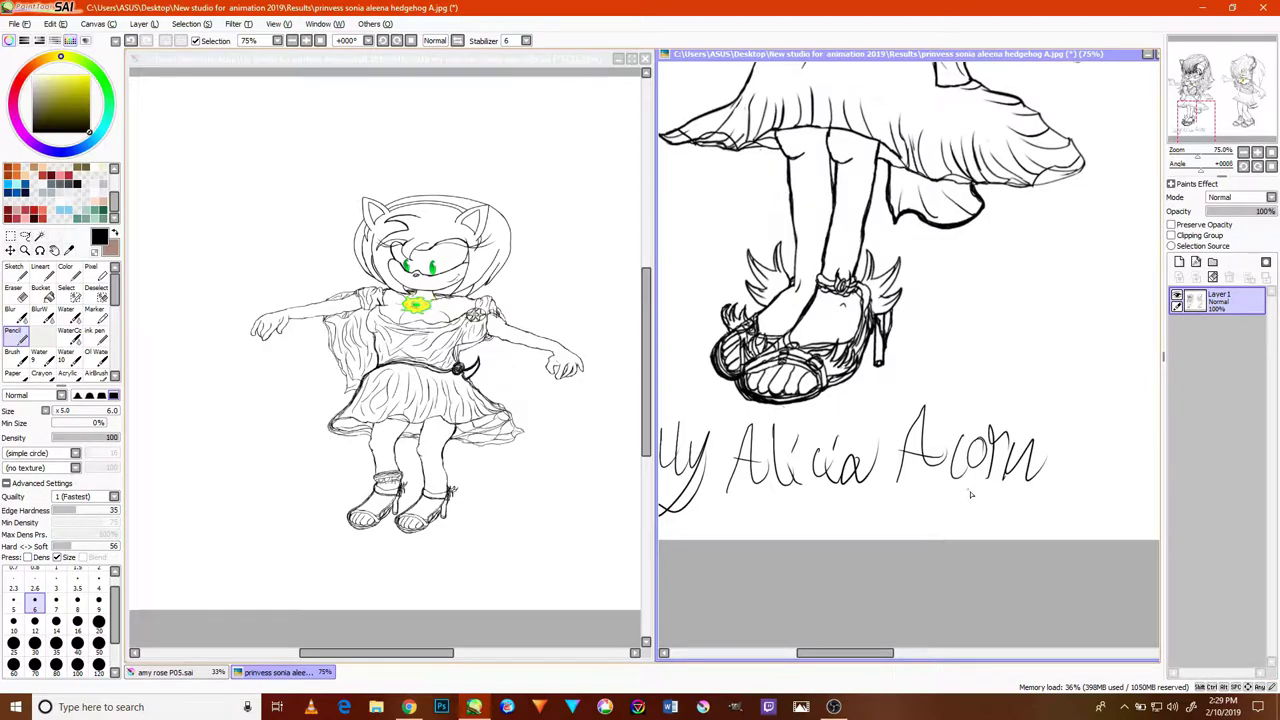
{"action": "scroll", "coordinate": [975, 485], "scroll_direction": "down", "scroll_amount": 5}
{"action": "scroll", "coordinate": [1041, 467], "scroll_direction": "up", "scroll_amount": 3}
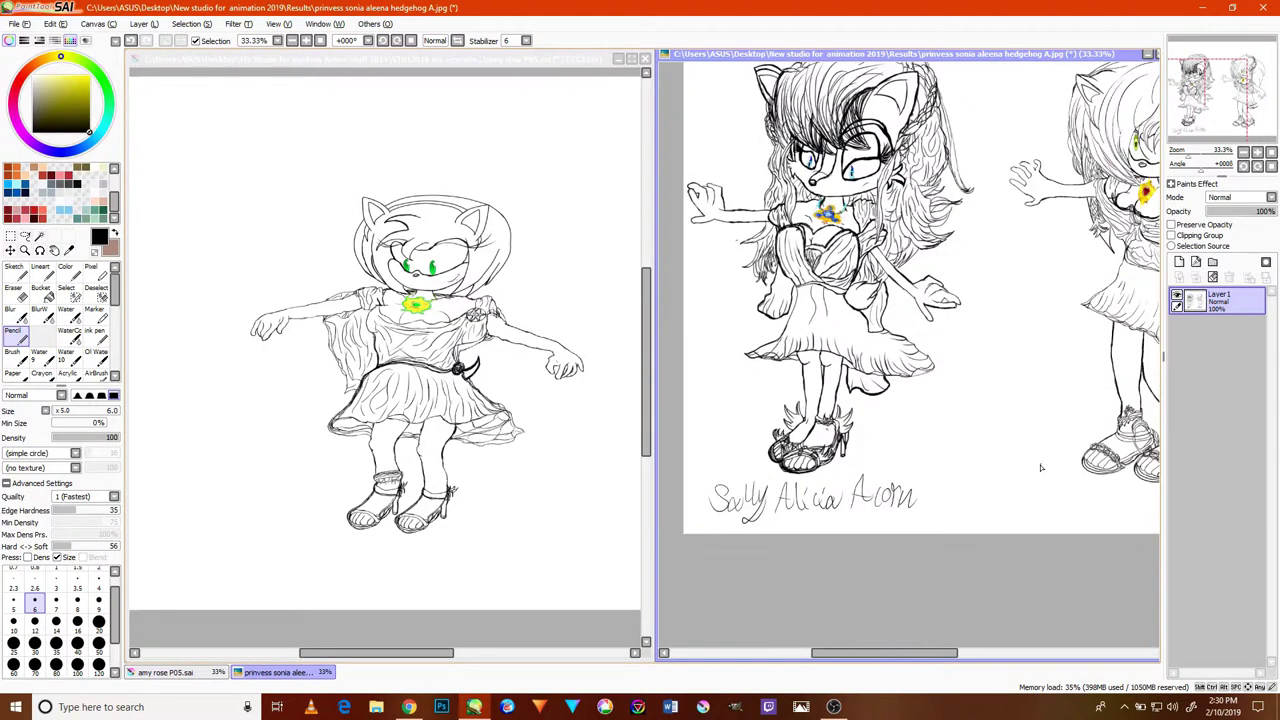
{"action": "left_click_drag", "start_coordinate": [971, 451], "coordinate": [786, 479]}
{"action": "scroll", "coordinate": [846, 513], "scroll_direction": "up", "scroll_amount": 1}
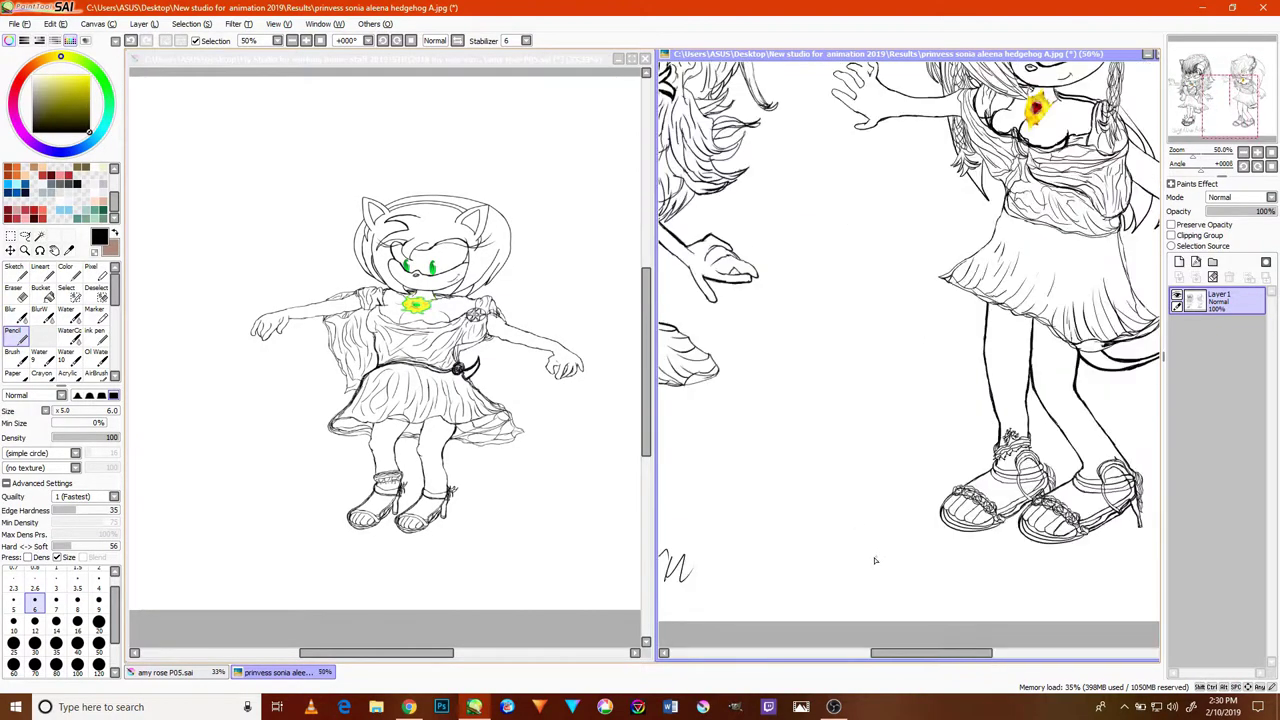
{"action": "mouse_move", "coordinate": [870, 553]}
{"action": "left_mouse_down"}
{"action": "mouse_move", "coordinate": [904, 576]}
{"action": "mouse_move", "coordinate": [929, 555]}
{"action": "mouse_move", "coordinate": [935, 578]}
{"action": "mouse_move", "coordinate": [957, 557]}
{"action": "left_mouse_up"}
{"action": "left_click_drag", "start_coordinate": [926, 496], "coordinate": [844, 481]}
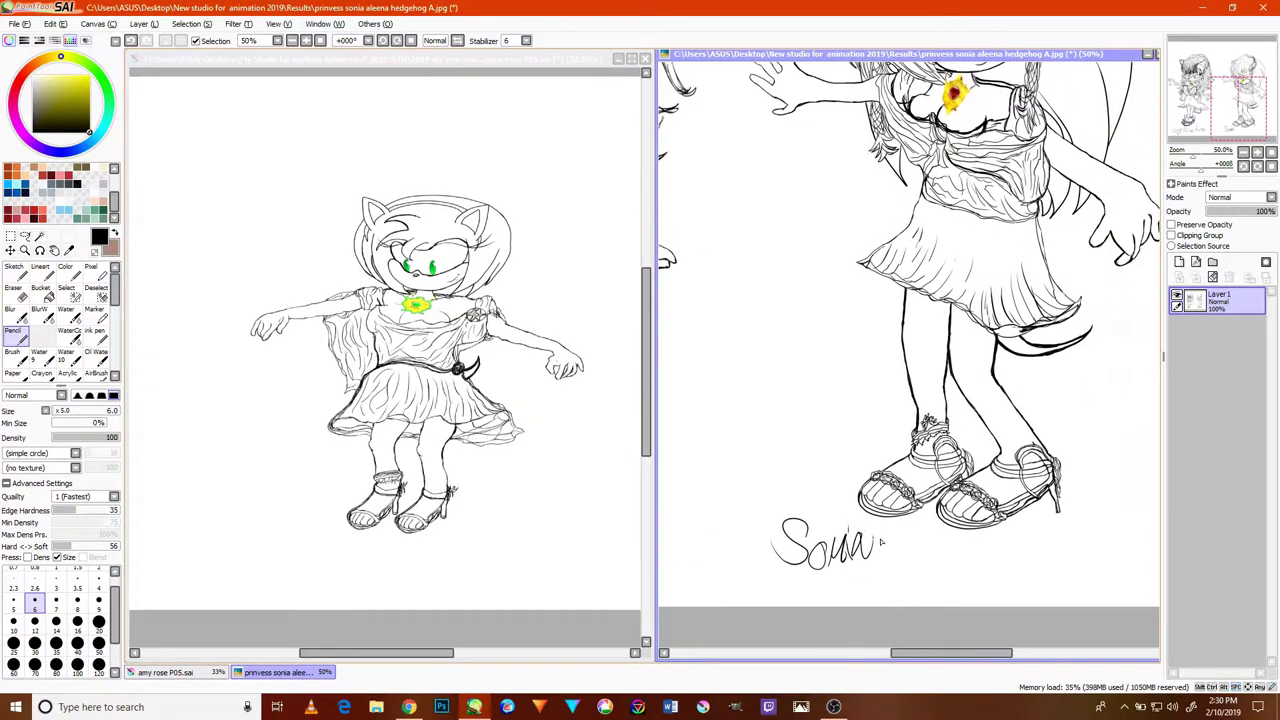
{"action": "mouse_move", "coordinate": [893, 572]}
{"action": "left_mouse_down"}
{"action": "mouse_move", "coordinate": [914, 570]}
{"action": "mouse_move", "coordinate": [921, 540]}
{"action": "left_mouse_up"}
{"action": "key", "text": "ctrl+z"}
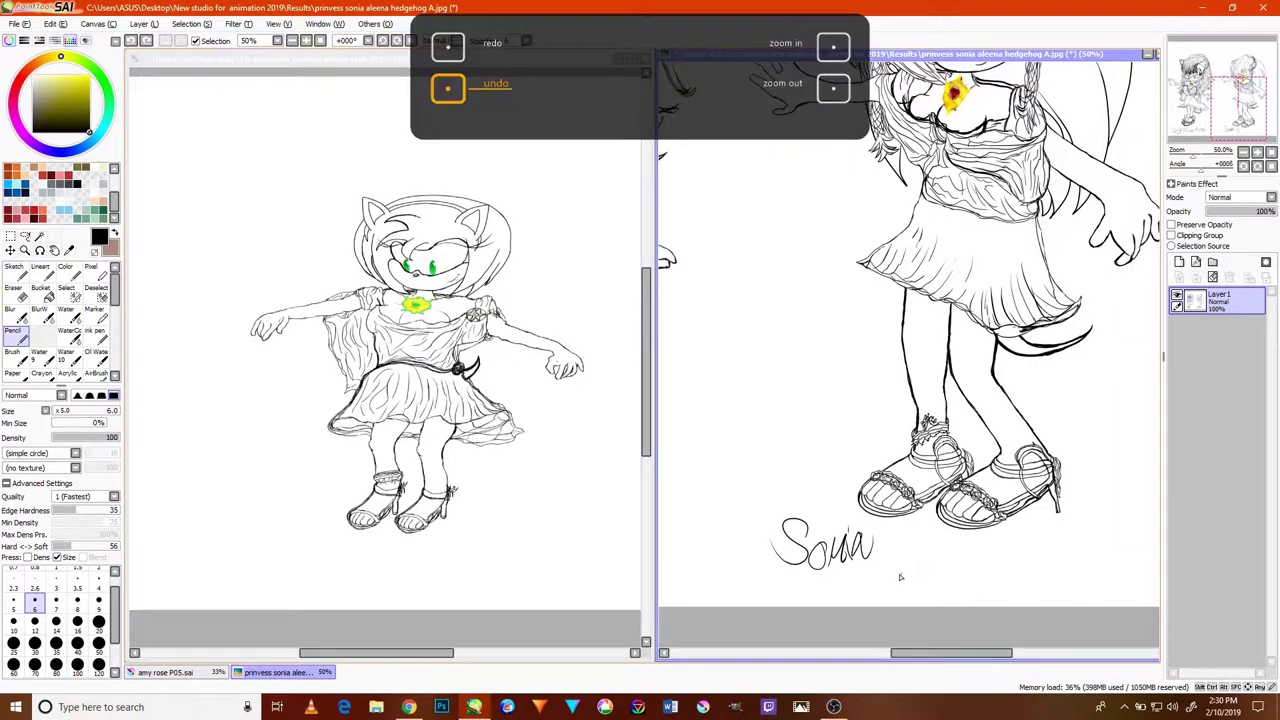
{"action": "mouse_move", "coordinate": [893, 570]}
{"action": "left_mouse_down"}
{"action": "mouse_move", "coordinate": [908, 519]}
{"action": "mouse_move", "coordinate": [926, 570]}
{"action": "mouse_move", "coordinate": [923, 550]}
{"action": "mouse_move", "coordinate": [930, 562]}
{"action": "mouse_move", "coordinate": [947, 550]}
{"action": "mouse_move", "coordinate": [952, 569]}
{"action": "mouse_move", "coordinate": [967, 552]}
{"action": "mouse_move", "coordinate": [959, 565]}
{"action": "mouse_move", "coordinate": [972, 569]}
{"action": "mouse_move", "coordinate": [960, 570]}
{"action": "mouse_move", "coordinate": [1062, 530]}
{"action": "mouse_move", "coordinate": [983, 559]}
{"action": "mouse_move", "coordinate": [1015, 550]}
{"action": "mouse_move", "coordinate": [1030, 523]}
{"action": "mouse_move", "coordinate": [1002, 565]}
{"action": "mouse_move", "coordinate": [1081, 537]}
{"action": "mouse_move", "coordinate": [1062, 578]}
{"action": "left_mouse_up"}
{"action": "key", "text": "ctrl+z"}
- Handwrite the caption "Amy Rose hedgehog" beneath the figure's feet in the amy rose P05.sai drawing
{"action": "left_click_drag", "start_coordinate": [306, 531], "coordinate": [411, 502]}
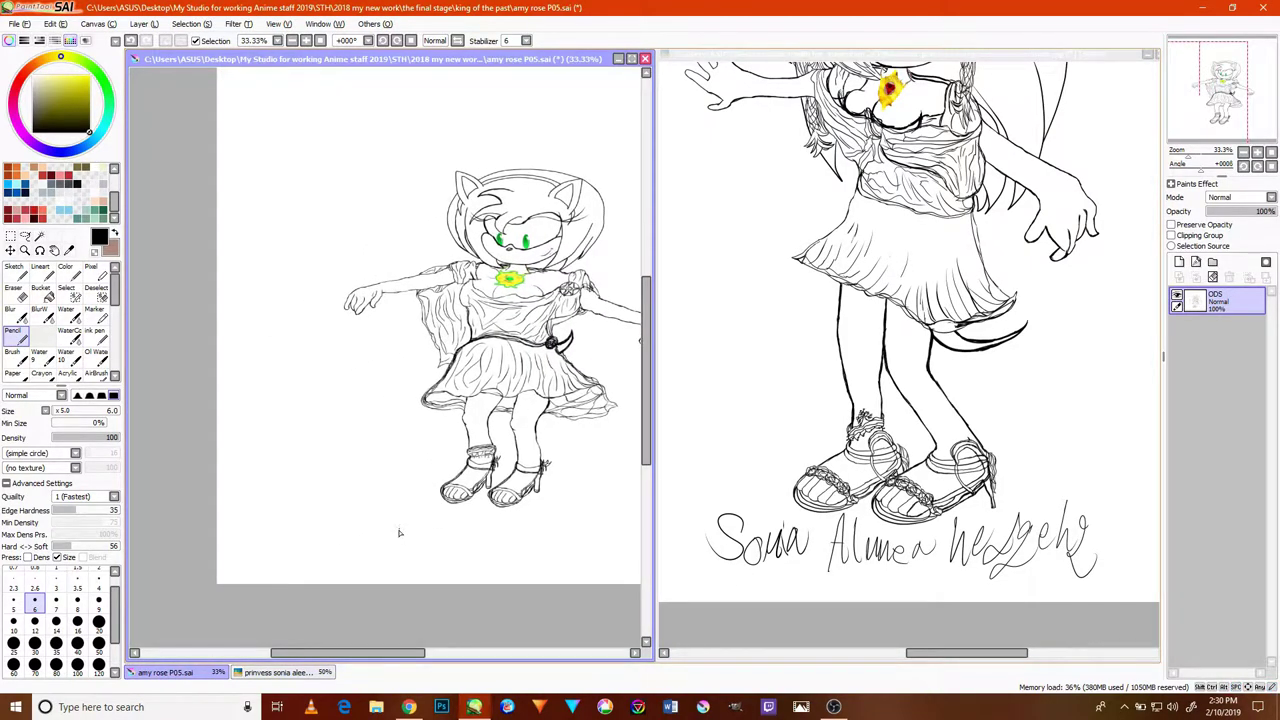
{"action": "scroll", "coordinate": [402, 526], "scroll_direction": "up", "scroll_amount": 1}
{"action": "scroll", "coordinate": [396, 534], "scroll_direction": "down", "scroll_amount": 1}
{"action": "scroll", "coordinate": [397, 544], "scroll_direction": "up", "scroll_amount": 1}
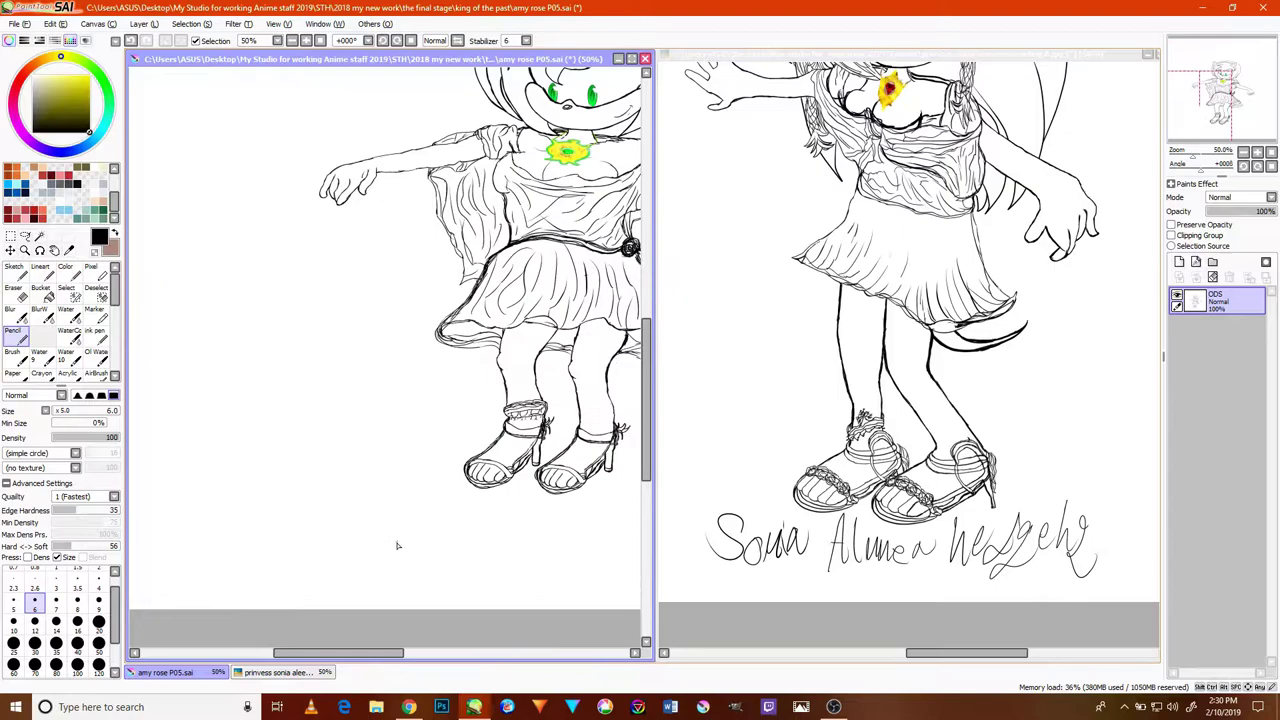
{"action": "mouse_move", "coordinate": [389, 547]}
{"action": "left_mouse_down"}
{"action": "mouse_move", "coordinate": [410, 485]}
{"action": "mouse_move", "coordinate": [412, 525]}
{"action": "mouse_move", "coordinate": [404, 517]}
{"action": "mouse_move", "coordinate": [424, 545]}
{"action": "mouse_move", "coordinate": [422, 512]}
{"action": "mouse_move", "coordinate": [432, 557]}
{"action": "left_mouse_up"}
{"action": "mouse_move", "coordinate": [528, 517]}
{"action": "left_mouse_down"}
{"action": "mouse_move", "coordinate": [445, 541]}
{"action": "mouse_move", "coordinate": [435, 578]}
{"action": "left_mouse_up"}
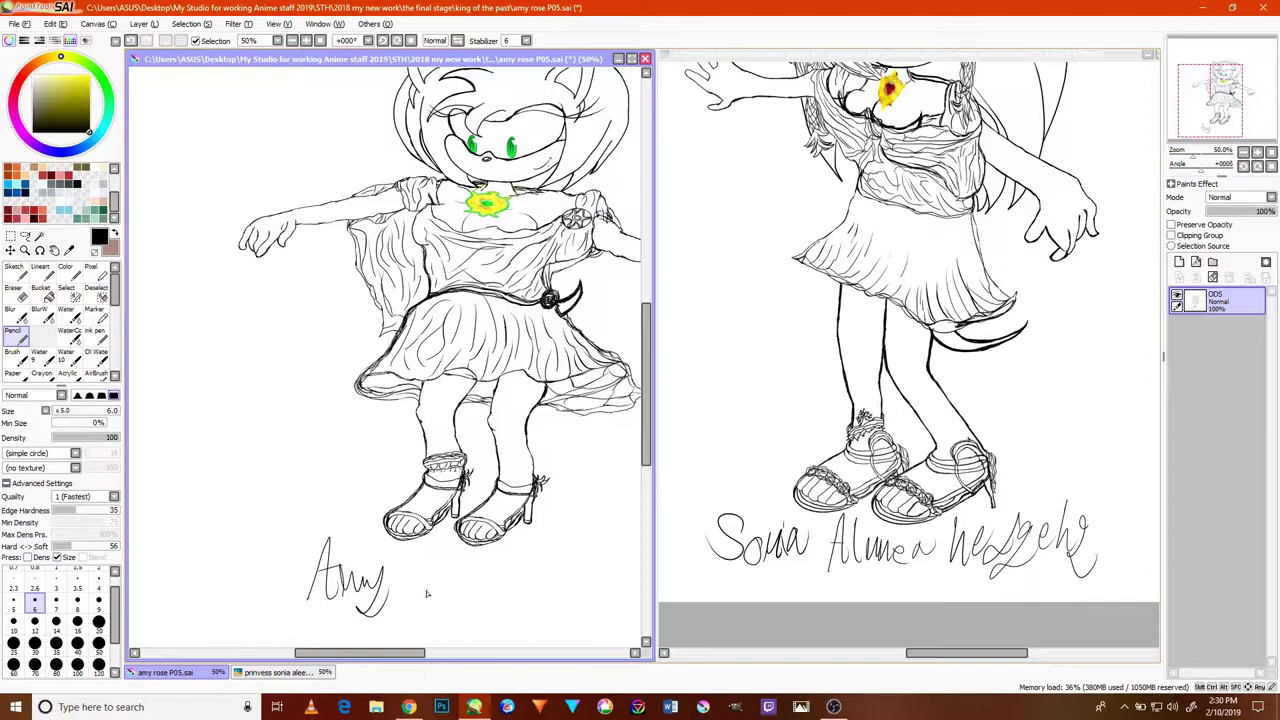
{"action": "mouse_move", "coordinate": [420, 578]}
{"action": "left_mouse_down"}
{"action": "mouse_move", "coordinate": [466, 570]}
{"action": "mouse_move", "coordinate": [474, 595]}
{"action": "mouse_move", "coordinate": [502, 567]}
{"action": "mouse_move", "coordinate": [506, 523]}
{"action": "mouse_move", "coordinate": [517, 585]}
{"action": "mouse_move", "coordinate": [520, 562]}
{"action": "mouse_move", "coordinate": [527, 586]}
{"action": "mouse_move", "coordinate": [562, 570]}
{"action": "mouse_move", "coordinate": [573, 547]}
{"action": "mouse_move", "coordinate": [568, 559]}
{"action": "mouse_move", "coordinate": [586, 554]}
{"action": "mouse_move", "coordinate": [577, 585]}
{"action": "mouse_move", "coordinate": [604, 538]}
{"action": "mouse_move", "coordinate": [634, 552]}
{"action": "mouse_move", "coordinate": [633, 527]}
{"action": "mouse_move", "coordinate": [612, 602]}
{"action": "left_mouse_up"}
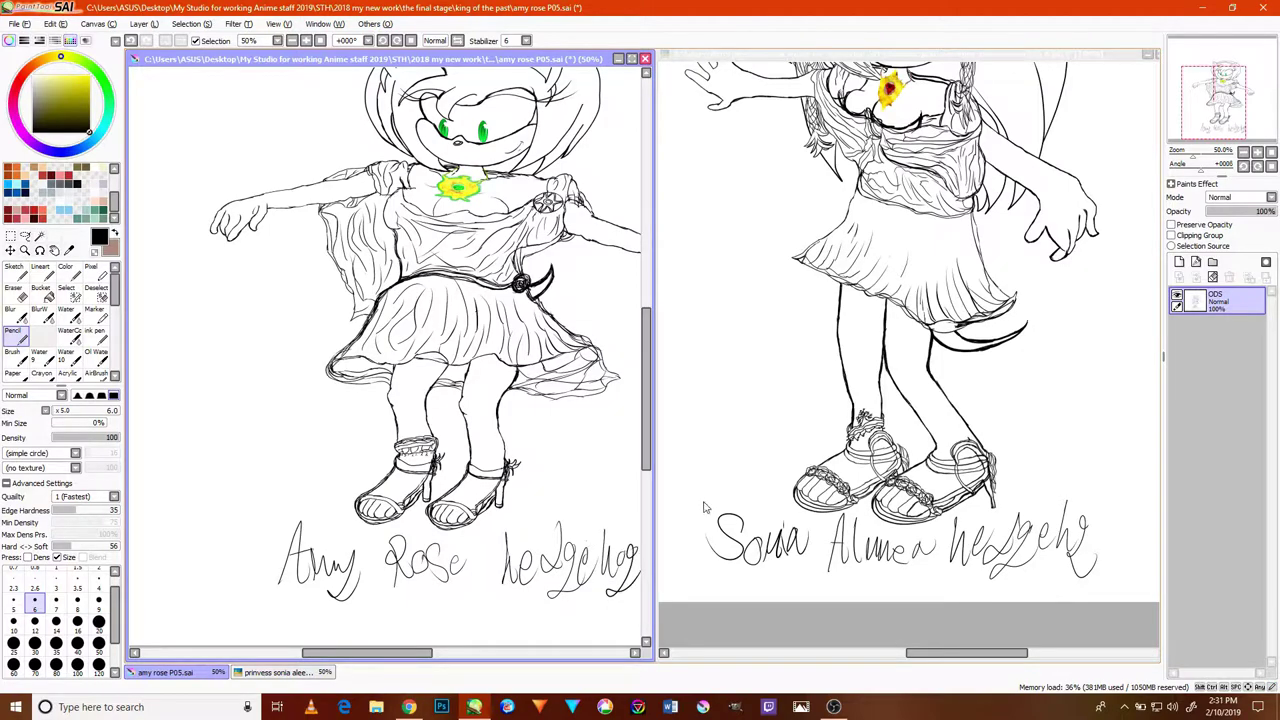
- Review the three full figures with their handwritten captions in both drawings
{"action": "scroll", "coordinate": [771, 472], "scroll_direction": "down", "scroll_amount": 2}
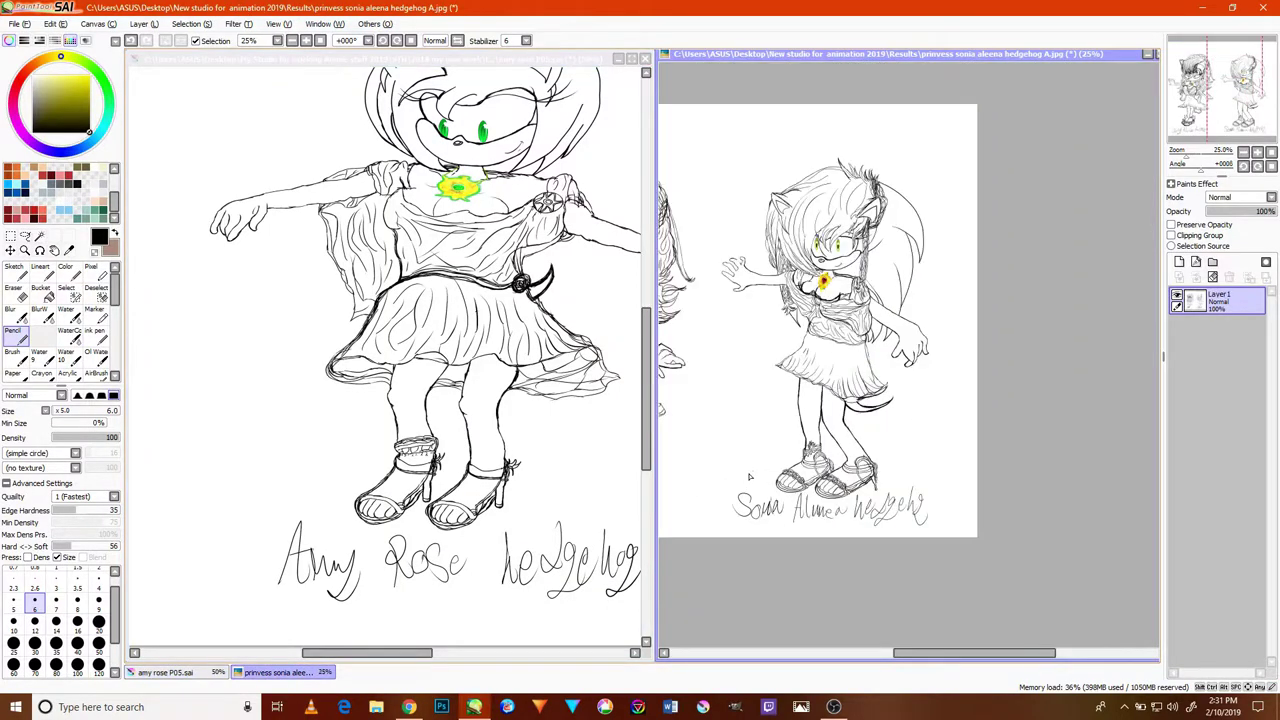
{"action": "key", "text": "space"}
{"action": "left_click_drag", "start_coordinate": [842, 459], "coordinate": [869, 497]}
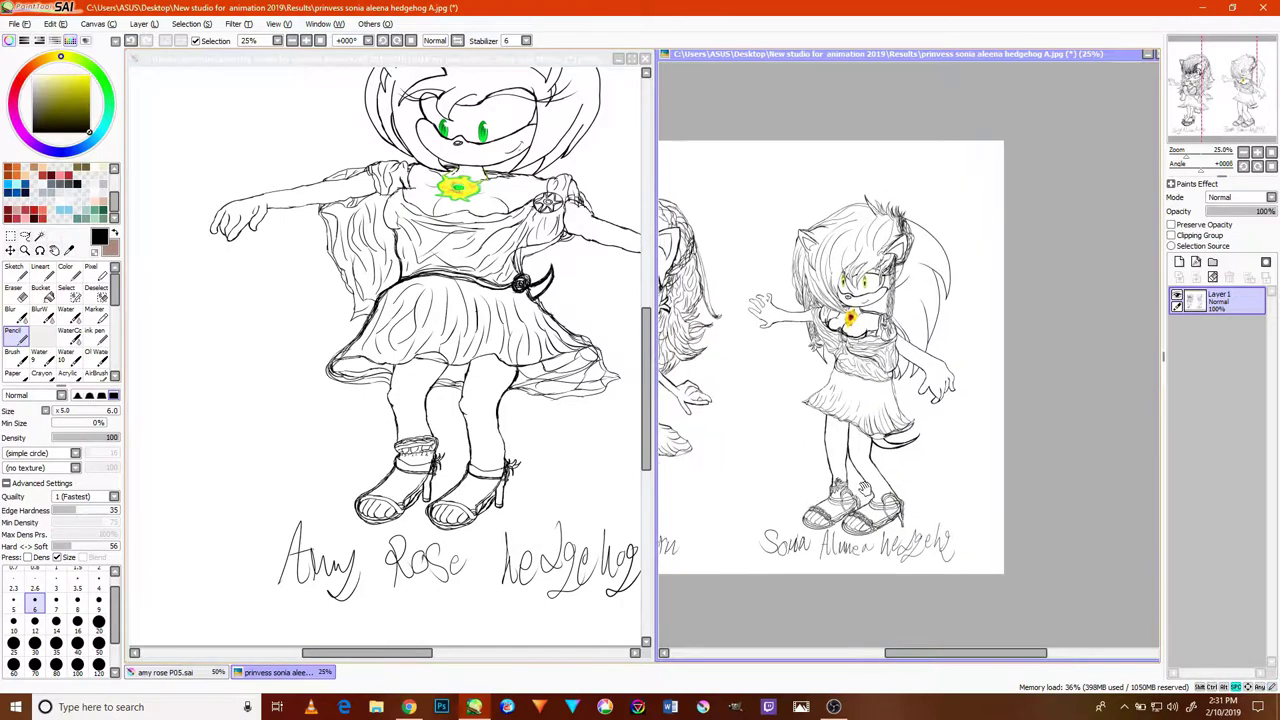
{"action": "left_click_drag", "start_coordinate": [790, 420], "coordinate": [937, 431]}
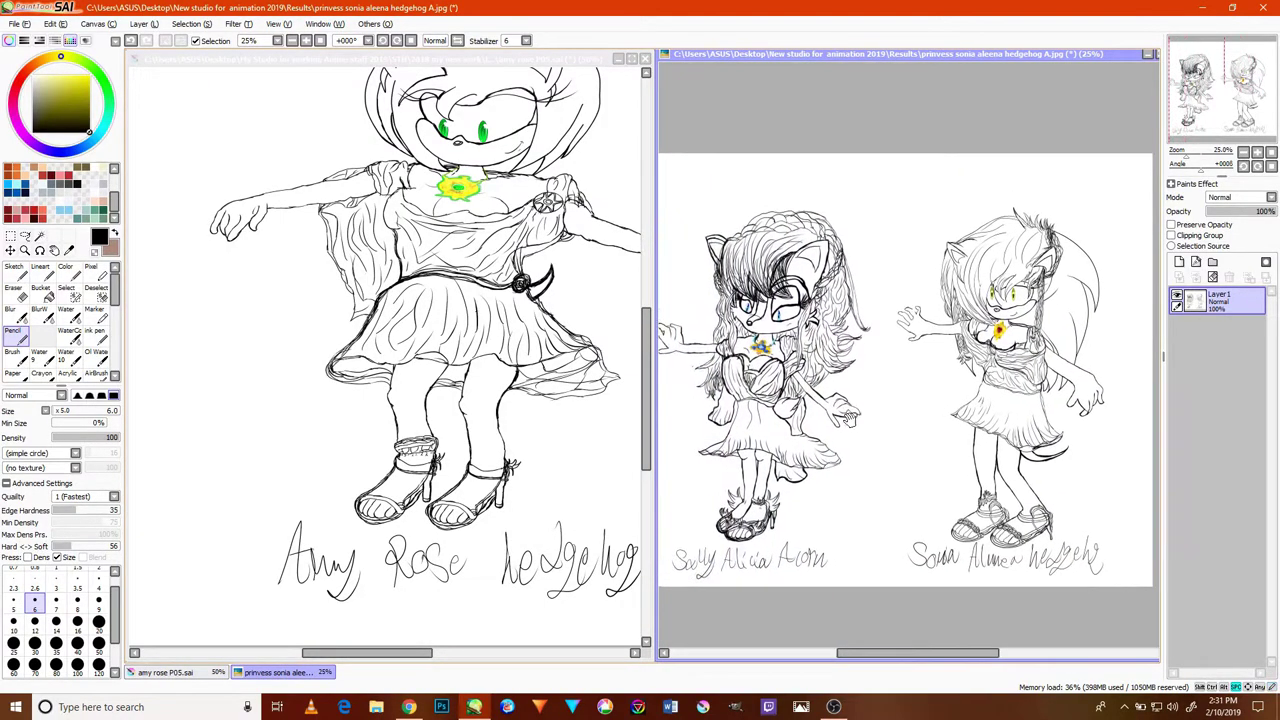
{"action": "left_click", "coordinate": [452, 401]}
{"action": "left_click_drag", "start_coordinate": [457, 350], "coordinate": [392, 404]}
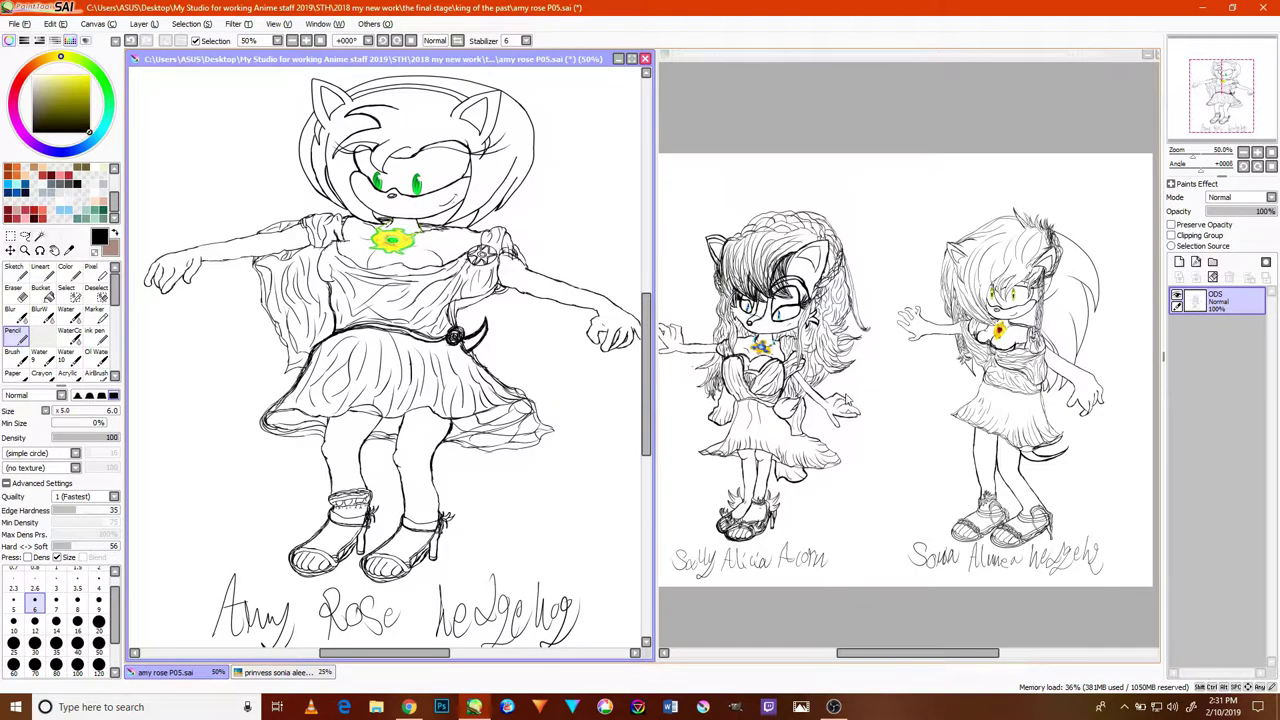
- Write the number 1 in front of the "Sally Alicia Acorn" caption
{"action": "left_click", "coordinate": [850, 400]}
{"action": "scroll", "coordinate": [855, 395], "scroll_direction": "up", "scroll_amount": 2}
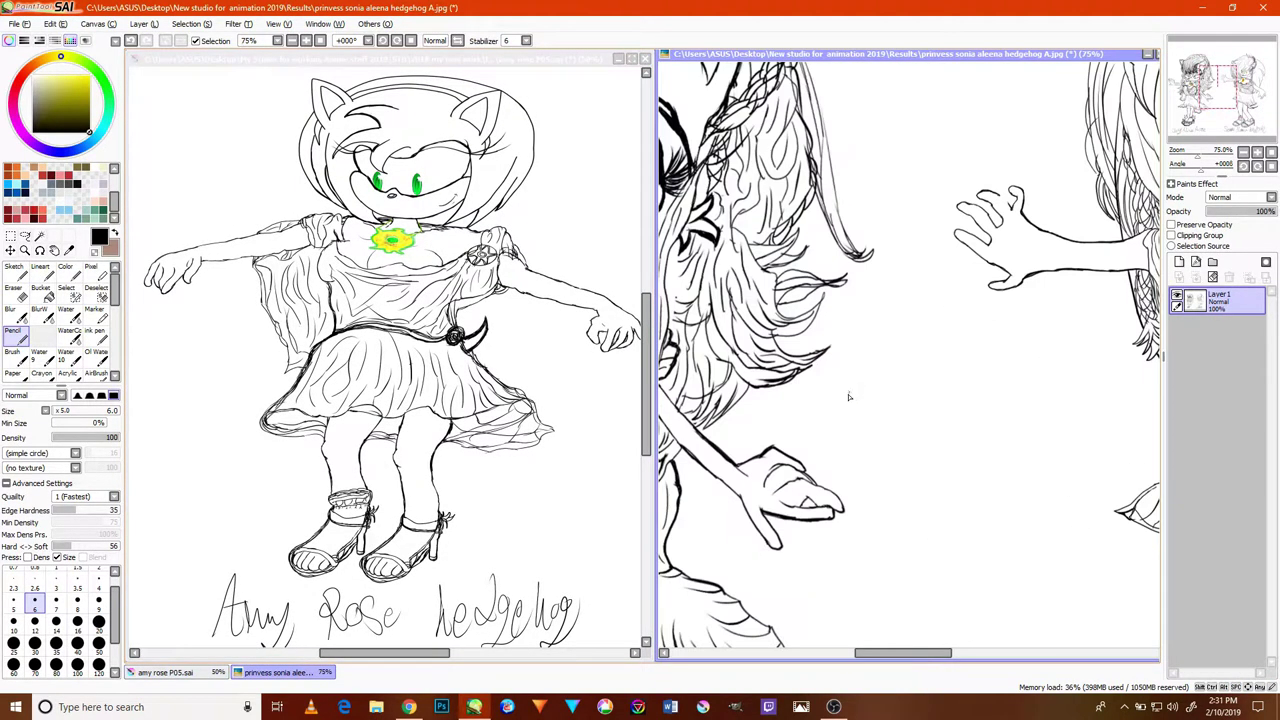
{"action": "mouse_move", "coordinate": [829, 387]}
{"action": "left_mouse_down"}
{"action": "mouse_move", "coordinate": [909, 299]}
{"action": "mouse_move", "coordinate": [867, 445]}
{"action": "mouse_move", "coordinate": [879, 457]}
{"action": "left_mouse_up"}
{"action": "scroll", "coordinate": [830, 390], "scroll_direction": "down", "scroll_amount": 4}
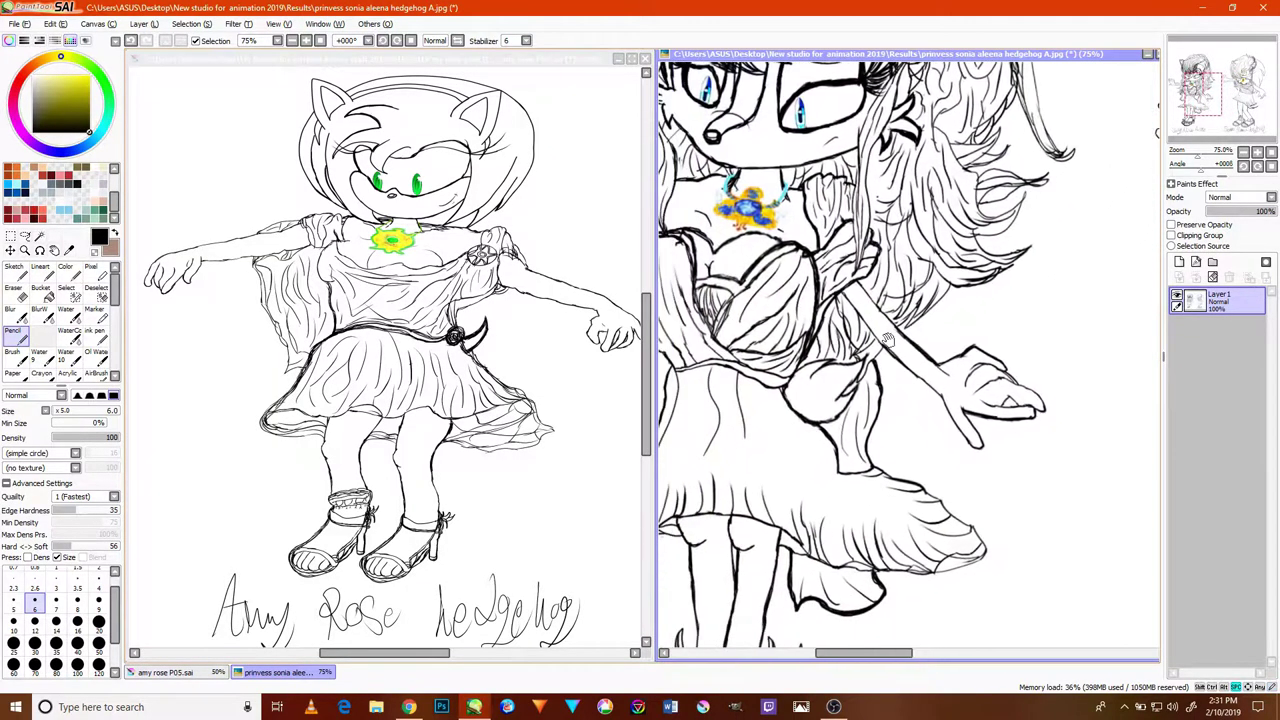
{"action": "scroll", "coordinate": [856, 374], "scroll_direction": "down", "scroll_amount": 3}
{"action": "scroll", "coordinate": [900, 340], "scroll_direction": "left", "scroll_amount": 3}
{"action": "left_click_drag", "start_coordinate": [933, 303], "coordinate": [985, 285]}
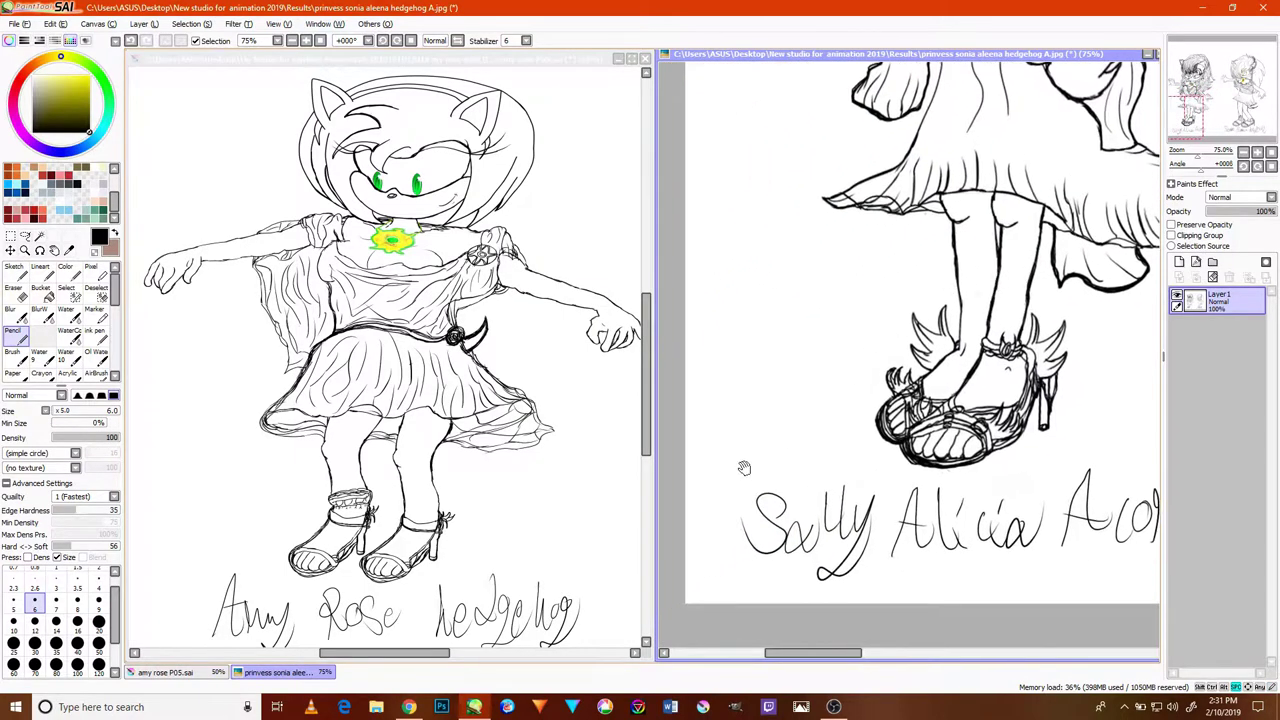
{"action": "mouse_move", "coordinate": [709, 509]}
{"action": "left_mouse_down"}
{"action": "mouse_move", "coordinate": [722, 519]}
{"action": "mouse_move", "coordinate": [740, 462]}
{"action": "mouse_move", "coordinate": [697, 492]}
{"action": "left_mouse_up"}
- Write a circled number 2 in front of the caption that starts with "Sonia"
{"action": "left_click_drag", "start_coordinate": [949, 391], "coordinate": [777, 397]}
{"action": "left_click_drag", "start_coordinate": [937, 418], "coordinate": [735, 420]}
{"action": "left_click_drag", "start_coordinate": [940, 465], "coordinate": [727, 411]}
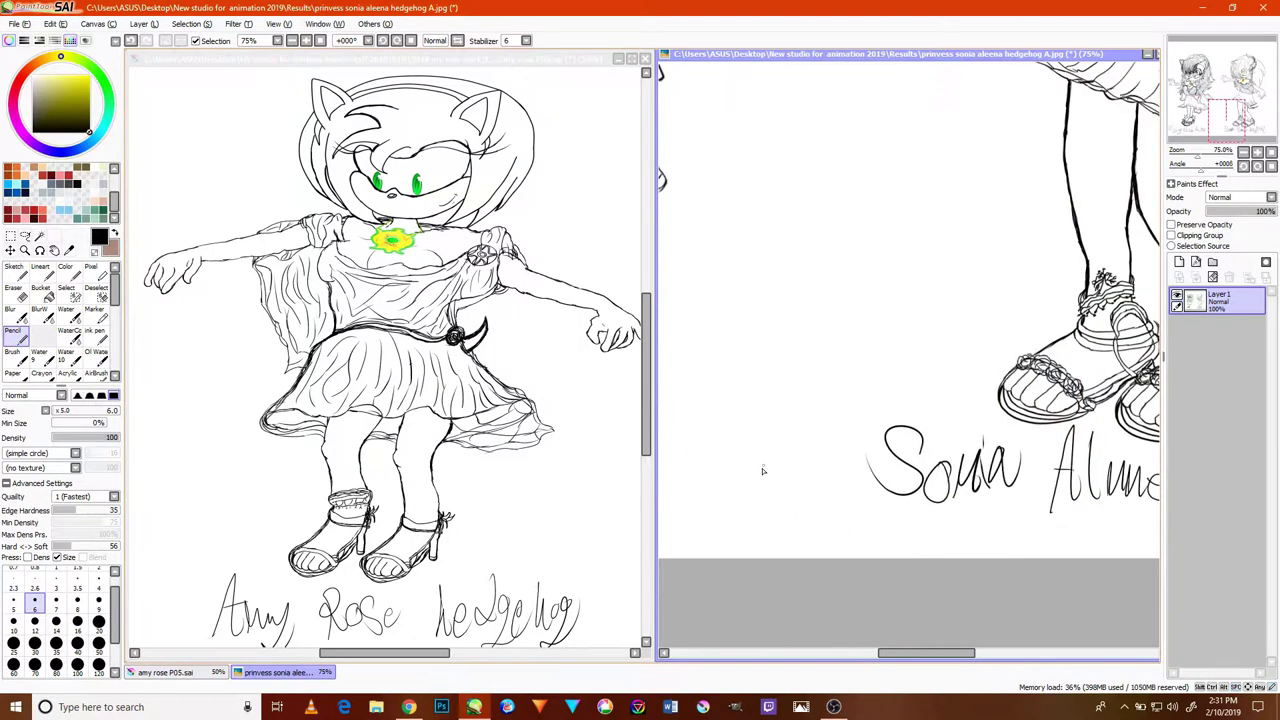
{"action": "left_click_drag", "start_coordinate": [822, 425], "coordinate": [832, 490]}
{"action": "left_click_drag", "start_coordinate": [844, 406], "coordinate": [836, 482]}
{"action": "left_click_drag", "start_coordinate": [856, 440], "coordinate": [800, 500]}
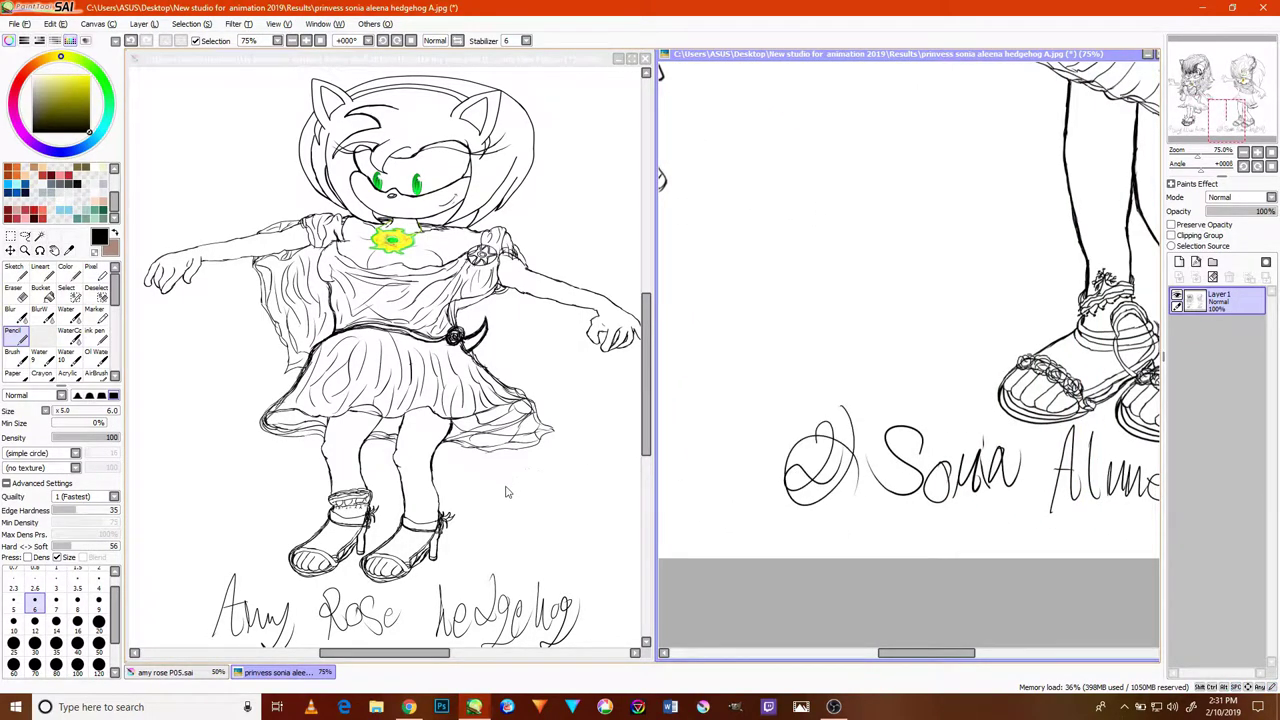
- Write a circled number 3 in front of the "Amy Rose hedgehog" caption in the other drawing
{"action": "left_click", "coordinate": [477, 515]}
{"action": "left_click_drag", "start_coordinate": [476, 517], "coordinate": [674, 387]}
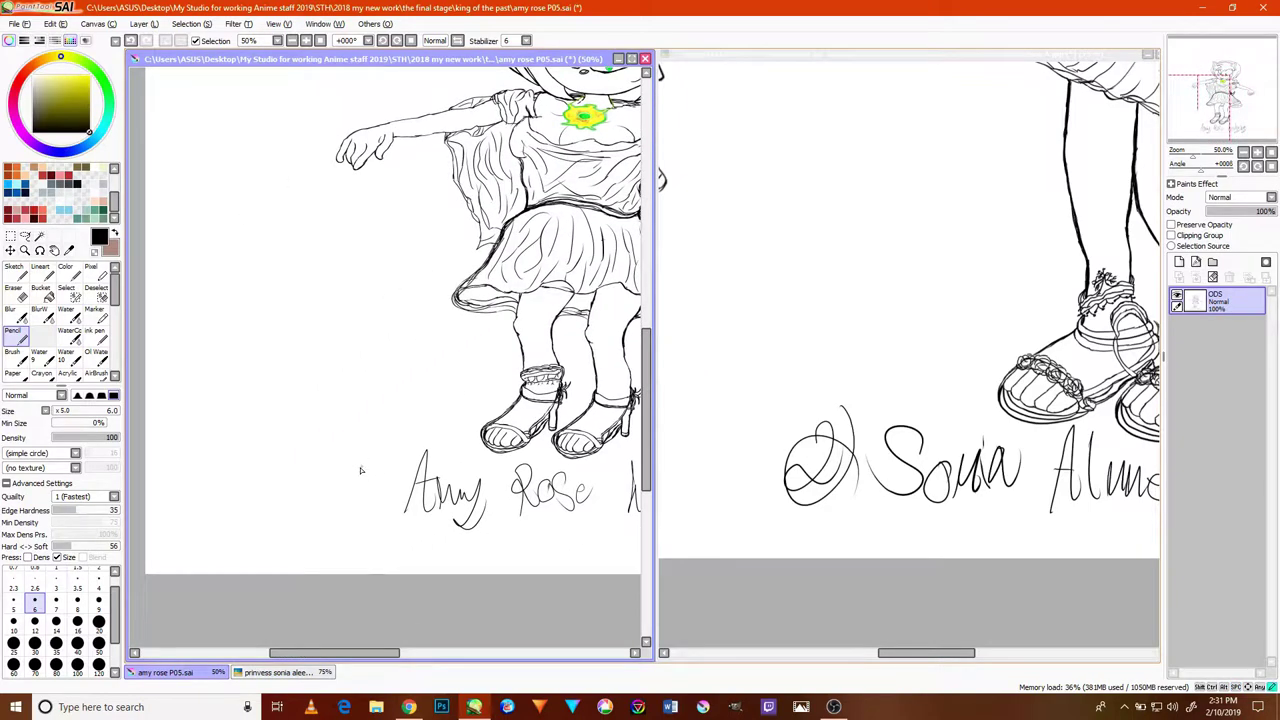
{"action": "left_click_drag", "start_coordinate": [357, 473], "coordinate": [348, 500]}
{"action": "left_click_drag", "start_coordinate": [362, 444], "coordinate": [391, 476]}
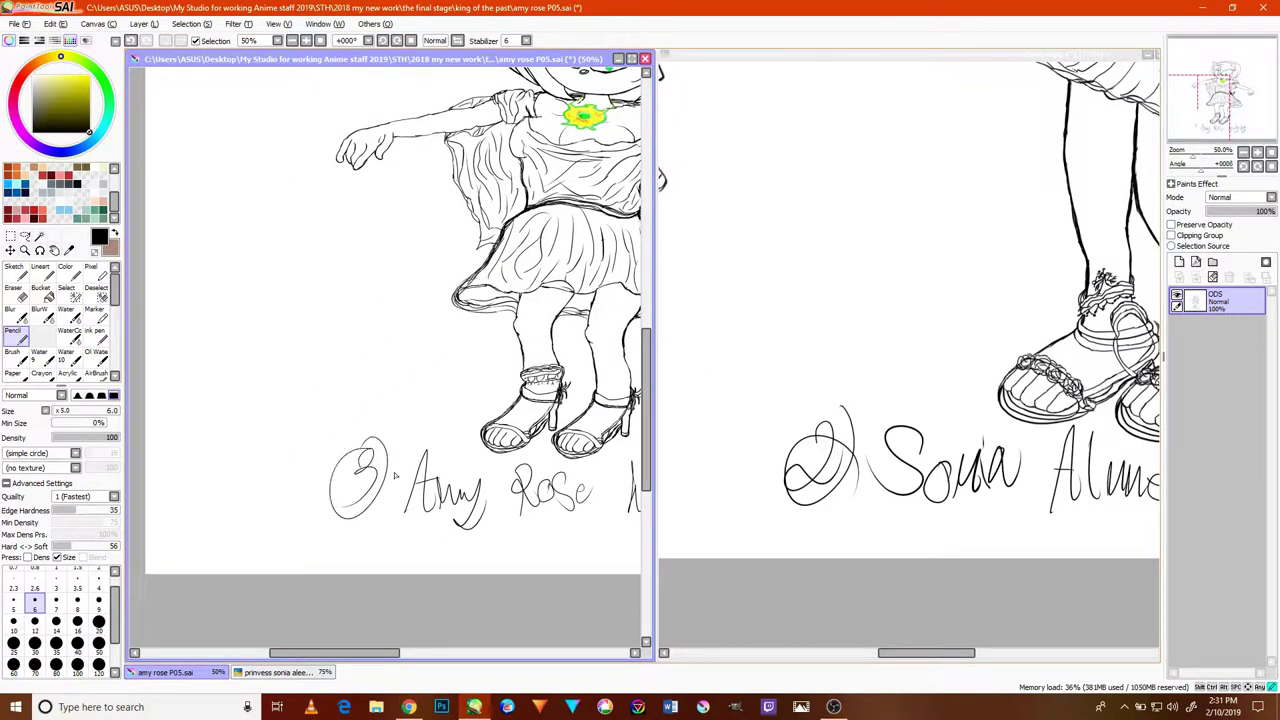
{"action": "left_click", "coordinate": [836, 370]}
{"action": "left_click_drag", "start_coordinate": [950, 244], "coordinate": [920, 331]}
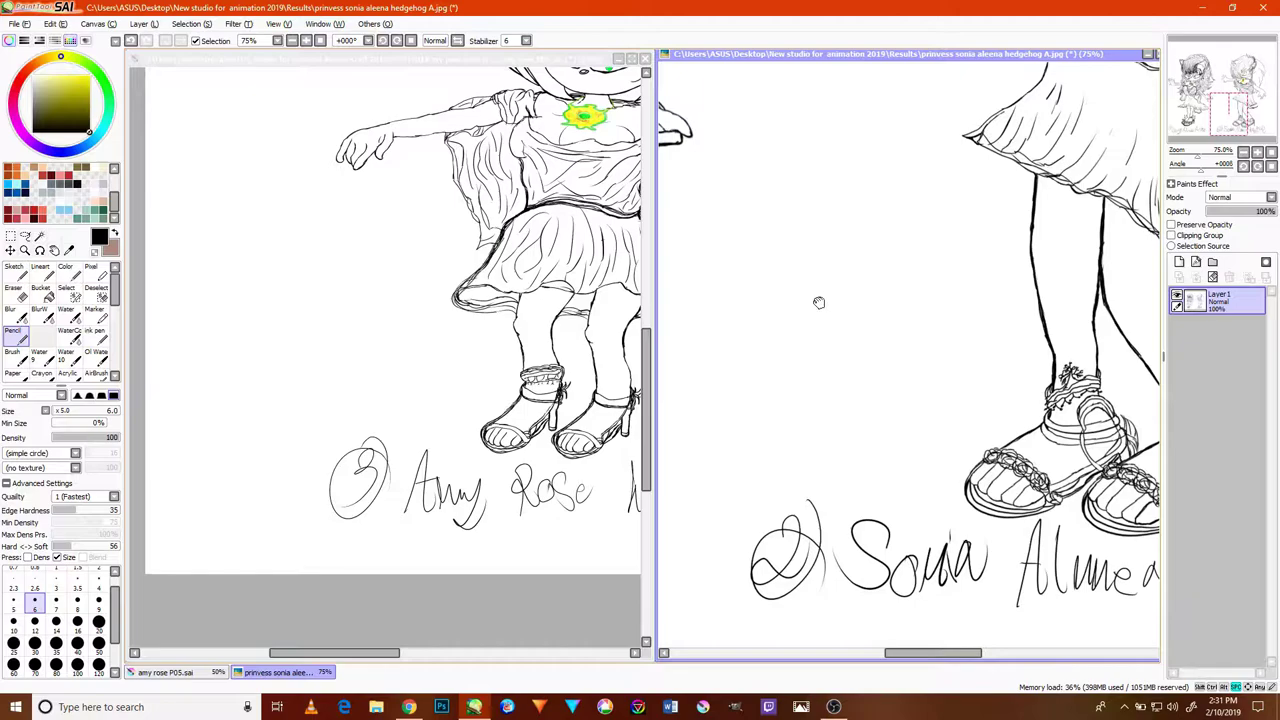
{"action": "left_click_drag", "start_coordinate": [831, 286], "coordinate": [953, 347]}
{"action": "left_click_drag", "start_coordinate": [788, 343], "coordinate": [926, 325]}
{"action": "left_click_drag", "start_coordinate": [785, 258], "coordinate": [828, 407]}
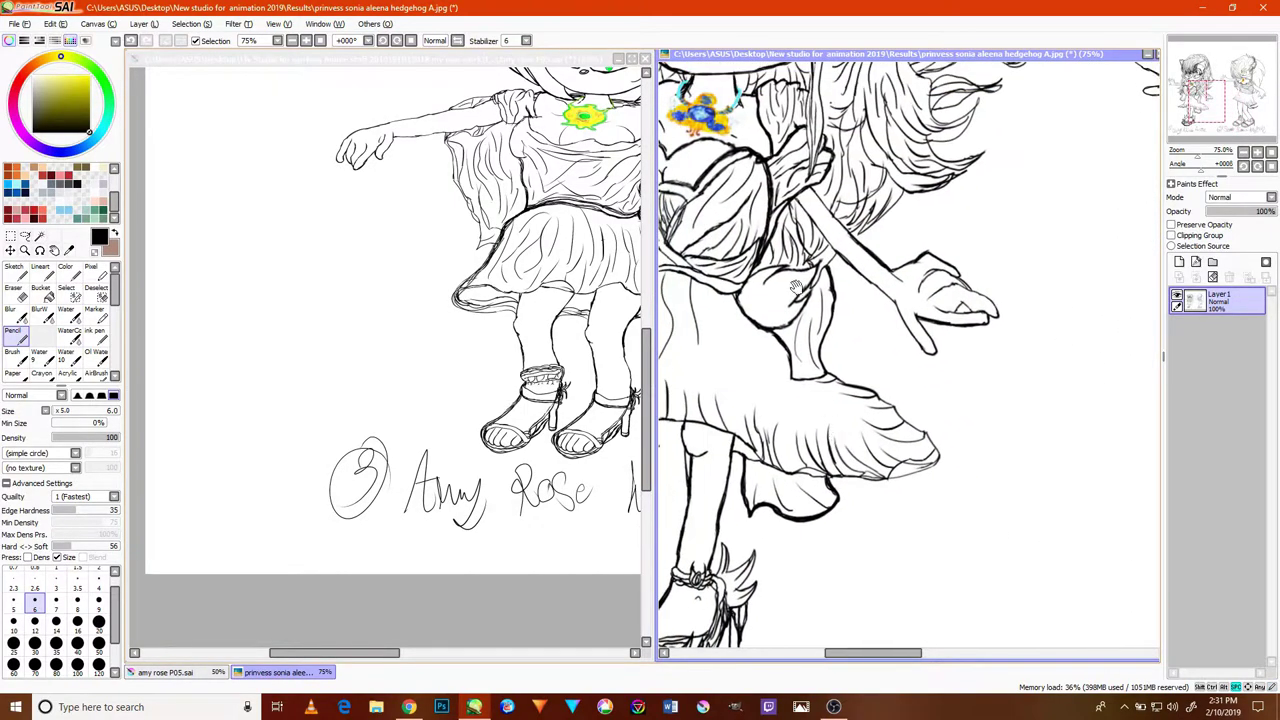
{"action": "left_click_drag", "start_coordinate": [799, 235], "coordinate": [825, 344]}
{"action": "left_click_drag", "start_coordinate": [810, 298], "coordinate": [875, 428]}
{"action": "mouse_move", "coordinate": [850, 300]}
{"action": "left_mouse_down"}
{"action": "mouse_move", "coordinate": [947, 403]}
{"action": "mouse_move", "coordinate": [889, 352]}
{"action": "mouse_move", "coordinate": [892, 302]}
{"action": "left_mouse_up"}
{"action": "left_click_drag", "start_coordinate": [868, 375], "coordinate": [976, 364]}
{"action": "mouse_move", "coordinate": [730, 504]}
{"action": "left_mouse_down"}
{"action": "mouse_move", "coordinate": [798, 449]}
{"action": "mouse_move", "coordinate": [790, 476]}
{"action": "left_mouse_up"}
{"action": "left_click_drag", "start_coordinate": [852, 293], "coordinate": [810, 428]}
{"action": "left_click_drag", "start_coordinate": [732, 388], "coordinate": [806, 343]}
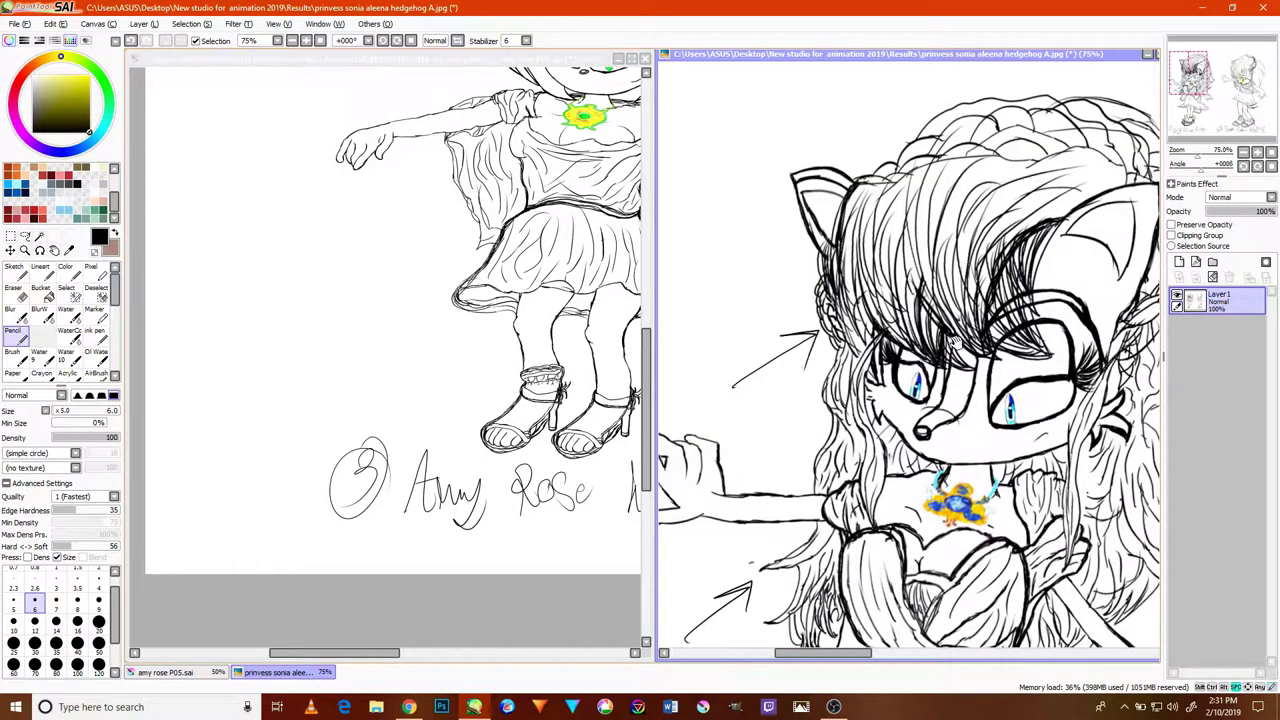
{"action": "left_click_drag", "start_coordinate": [955, 344], "coordinate": [796, 494]}
{"action": "left_click_drag", "start_coordinate": [1122, 256], "coordinate": [1036, 297]}
{"action": "left_click_drag", "start_coordinate": [1036, 297], "coordinate": [1085, 299]}
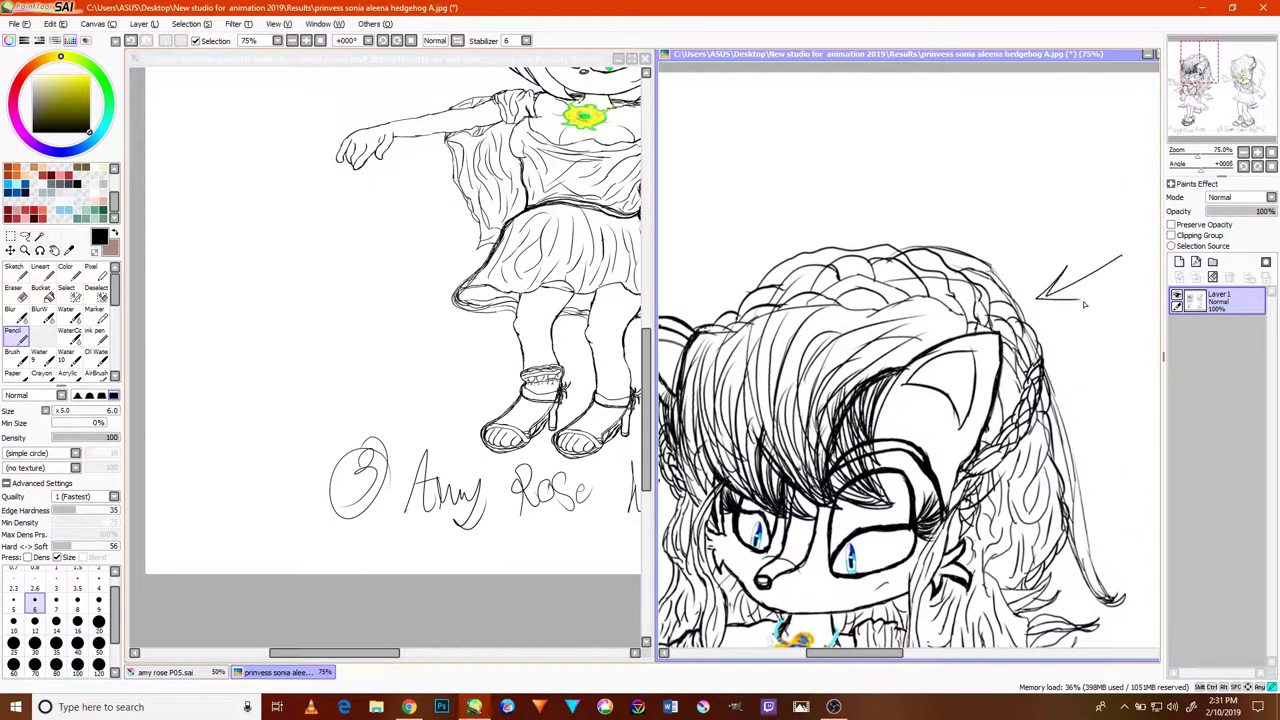
{"action": "key", "text": "ctrl+z"}
{"action": "key", "text": "ctrl+z"}
{"action": "key", "text": "ctrl+z"}
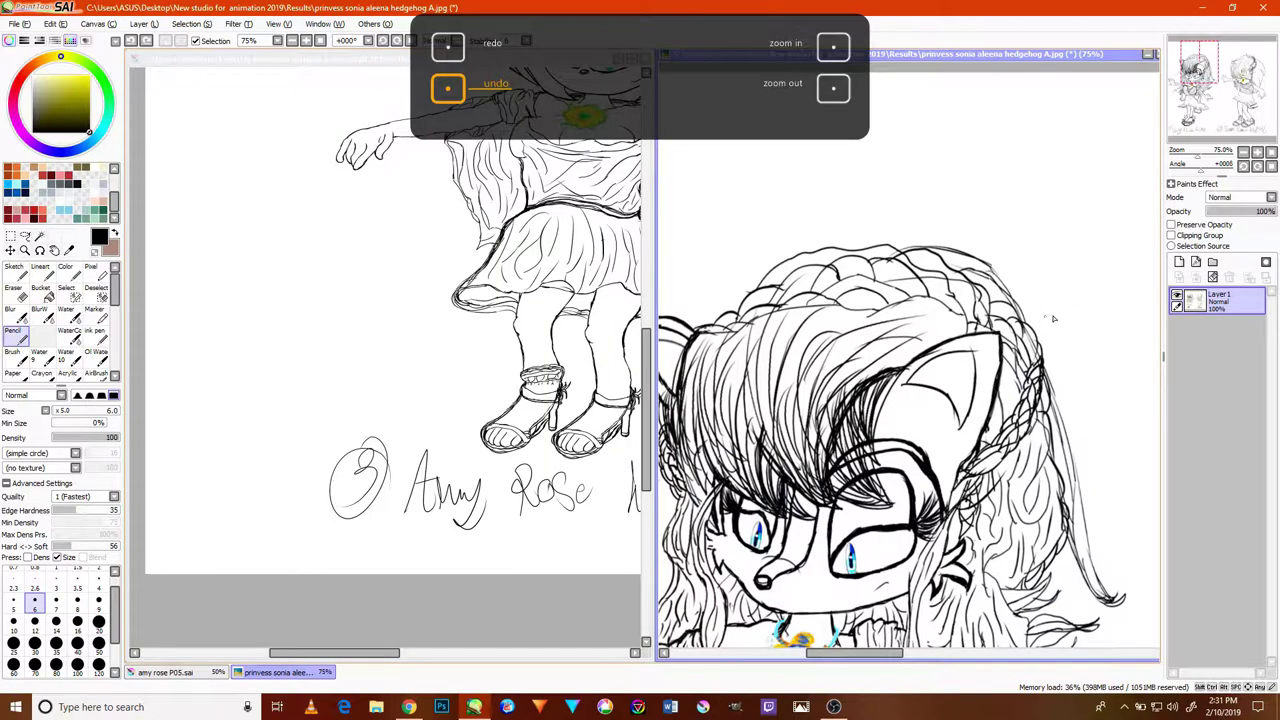
- Add a new layer above the sketch and draw an arrow on it pointing at the braid on Sally's head
{"action": "left_click", "coordinate": [1179, 262]}
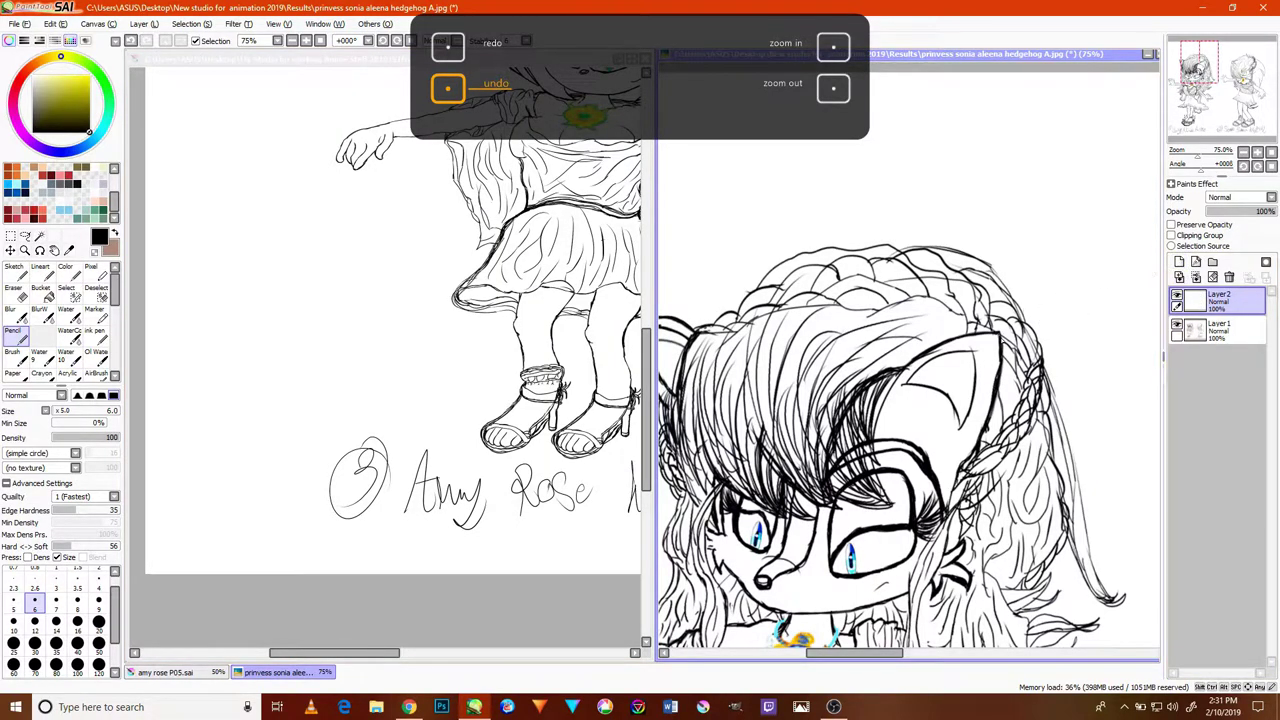
{"action": "scroll", "coordinate": [988, 354], "scroll_direction": "up", "scroll_amount": 2}
{"action": "scroll", "coordinate": [988, 345], "scroll_direction": "down", "scroll_amount": 8}
{"action": "scroll", "coordinate": [1004, 336], "scroll_direction": "up", "scroll_amount": 7}
{"action": "scroll", "coordinate": [993, 354], "scroll_direction": "down", "scroll_amount": 3}
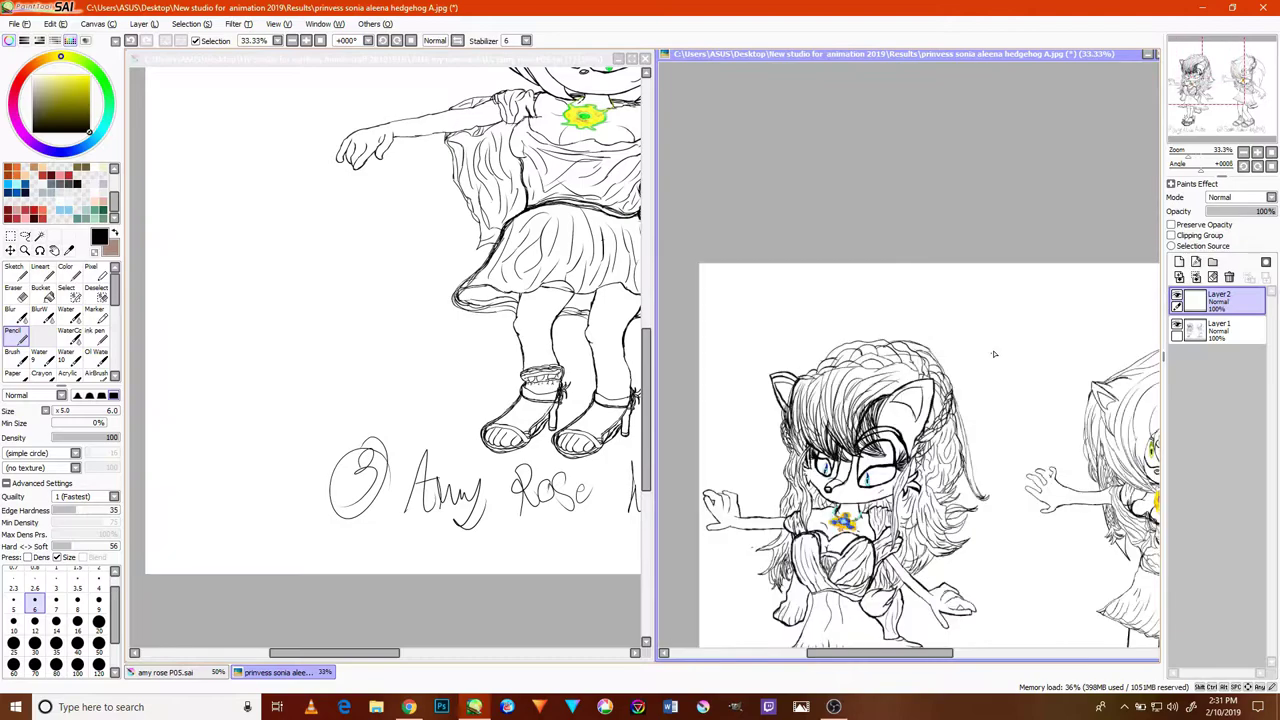
{"action": "scroll", "coordinate": [993, 351], "scroll_direction": "up", "scroll_amount": 3}
{"action": "left_click_drag", "start_coordinate": [996, 337], "coordinate": [903, 393]}
{"action": "left_click_drag", "start_coordinate": [913, 356], "coordinate": [926, 401]}
- Draw two more arrows from outside the figure, one at Sally's hair beside her face and one at the loose locks below her outstretched arm
{"action": "scroll", "coordinate": [928, 400], "scroll_direction": "down", "scroll_amount": 5}
{"action": "scroll", "coordinate": [825, 427], "scroll_direction": "up", "scroll_amount": 4}
{"action": "mouse_move", "coordinate": [760, 420]}
{"action": "left_mouse_down"}
{"action": "mouse_move", "coordinate": [838, 423]}
{"action": "mouse_move", "coordinate": [819, 431]}
{"action": "left_mouse_up"}
{"action": "scroll", "coordinate": [806, 448], "scroll_direction": "down", "scroll_amount": 3}
{"action": "scroll", "coordinate": [783, 531], "scroll_direction": "up", "scroll_amount": 2}
{"action": "left_click_drag", "start_coordinate": [757, 549], "coordinate": [765, 530]}
{"action": "scroll", "coordinate": [810, 500], "scroll_direction": "down", "scroll_amount": 2}
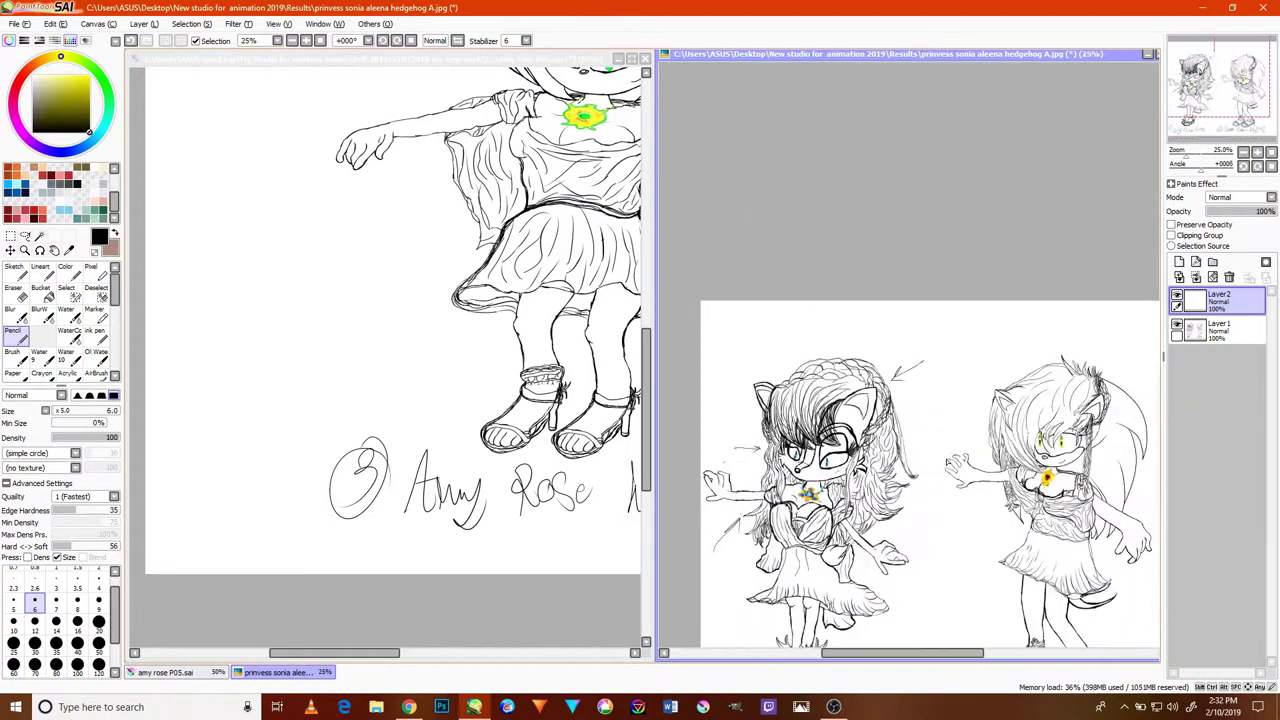
- Draw an arrow pointing at the flared hair tips above Sally's lowered hand and write "Long hair" near the top edge above her
{"action": "scroll", "coordinate": [917, 589], "scroll_direction": "up", "scroll_amount": 2}
{"action": "left_click_drag", "start_coordinate": [918, 601], "coordinate": [896, 565]}
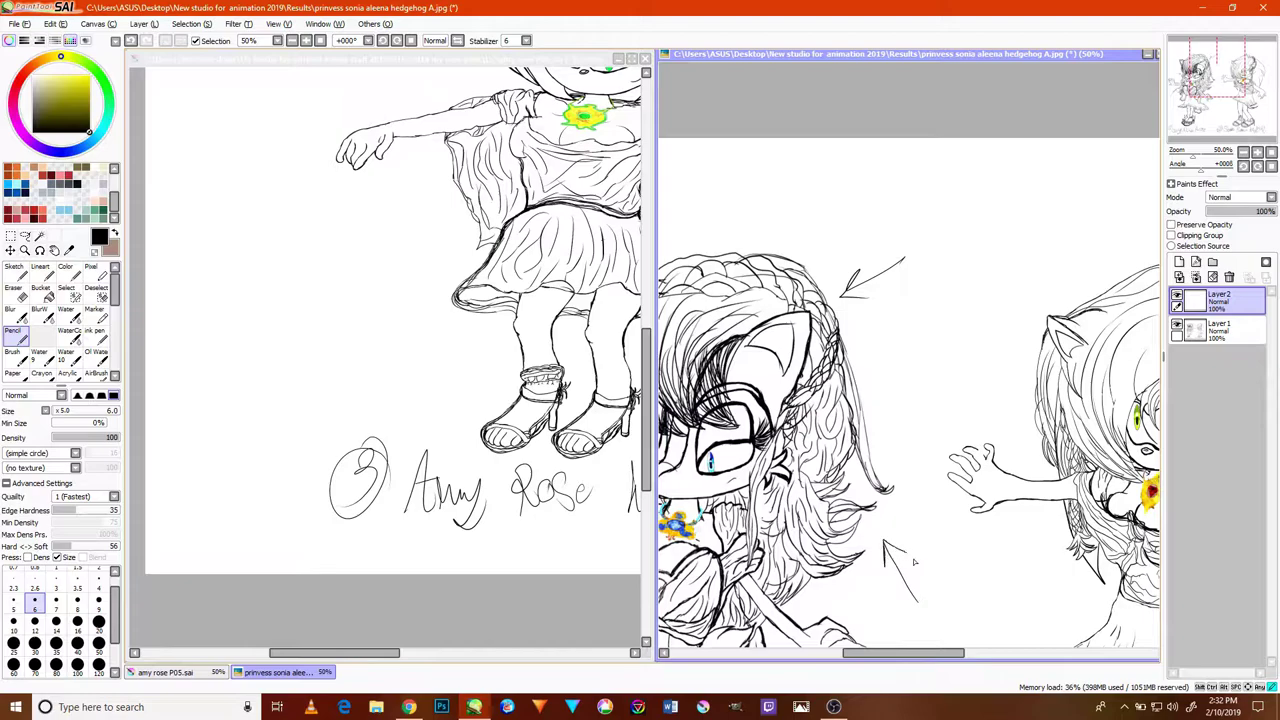
{"action": "scroll", "coordinate": [912, 558], "scroll_direction": "down", "scroll_amount": 2}
{"action": "scroll", "coordinate": [900, 449], "scroll_direction": "up", "scroll_amount": 2}
{"action": "mouse_move", "coordinate": [866, 381]}
{"action": "left_mouse_down"}
{"action": "mouse_move", "coordinate": [875, 402]}
{"action": "mouse_move", "coordinate": [982, 407]}
{"action": "mouse_move", "coordinate": [988, 374]}
{"action": "mouse_move", "coordinate": [998, 392]}
{"action": "left_mouse_up"}
{"action": "key", "text": "ctrl+z"}
{"action": "key", "text": "ctrl+z"}
{"action": "left_click", "coordinate": [865, 320], "text": "alt"}
{"action": "key", "text": "space"}
{"action": "left_click_drag", "start_coordinate": [962, 438], "coordinate": [750, 322]}
{"action": "left_click_drag", "start_coordinate": [942, 404], "coordinate": [938, 378]}
{"action": "scroll", "coordinate": [938, 378], "scroll_direction": "down", "scroll_amount": 1}
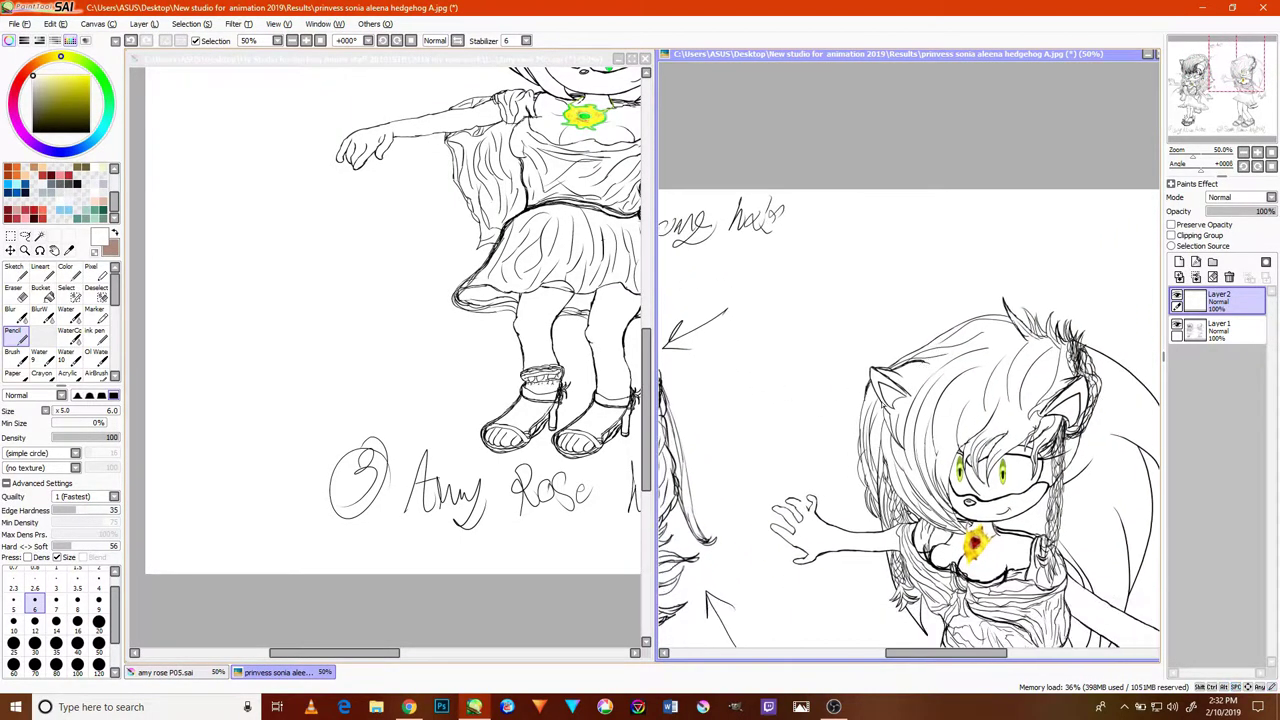
{"action": "scroll", "coordinate": [906, 335], "scroll_direction": "down", "scroll_amount": 3}
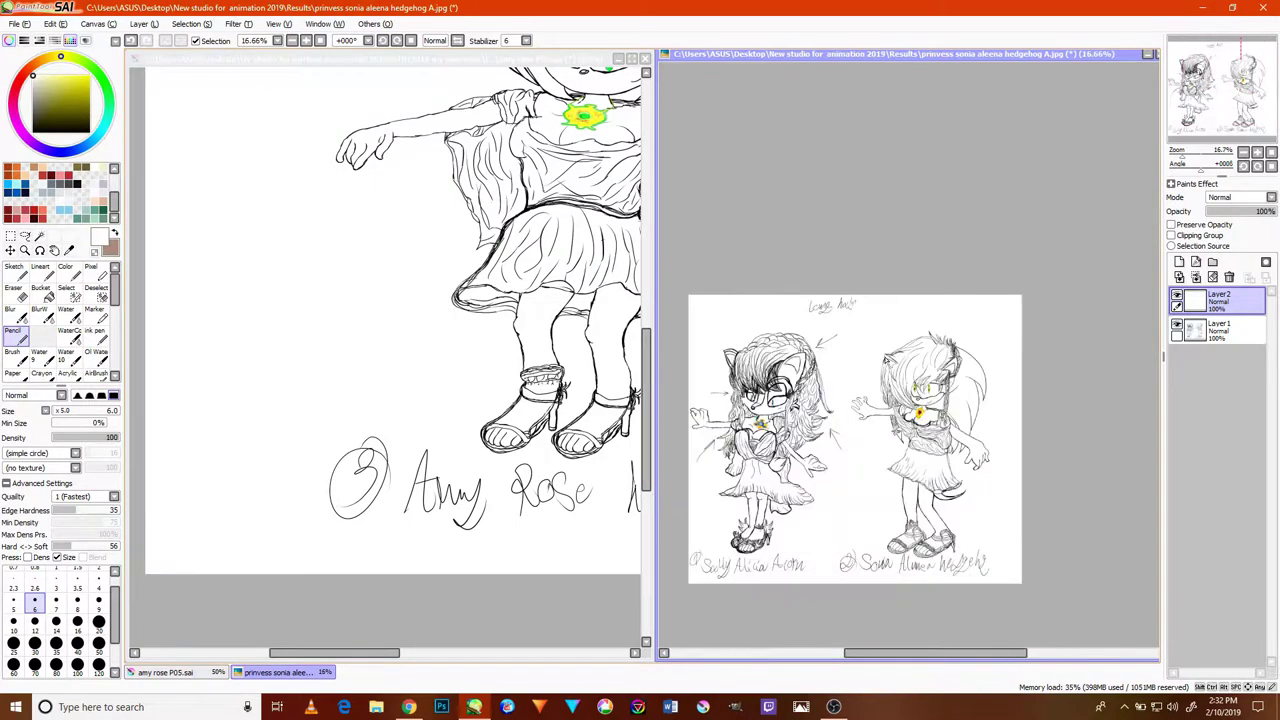
{"action": "scroll", "coordinate": [879, 355], "scroll_direction": "up", "scroll_amount": 5}
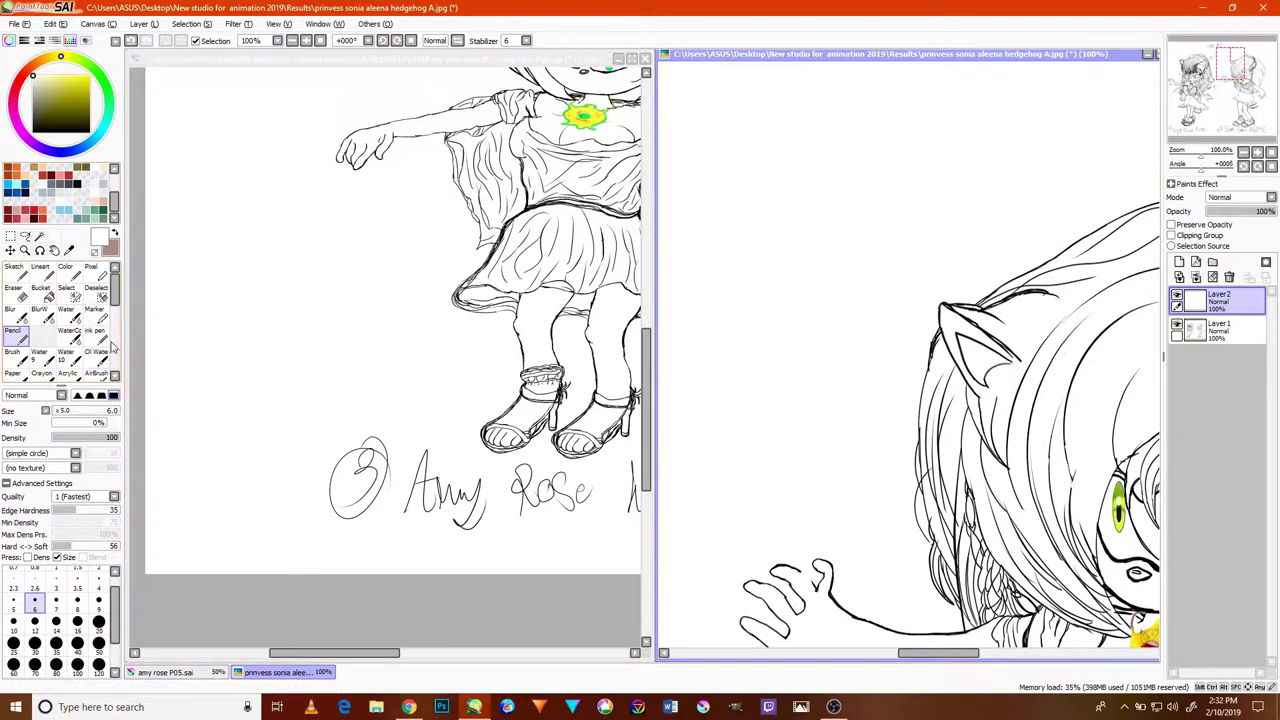
{"action": "scroll", "coordinate": [114, 313], "scroll_direction": "down", "scroll_amount": 2}
{"action": "left_click", "coordinate": [95, 355]}
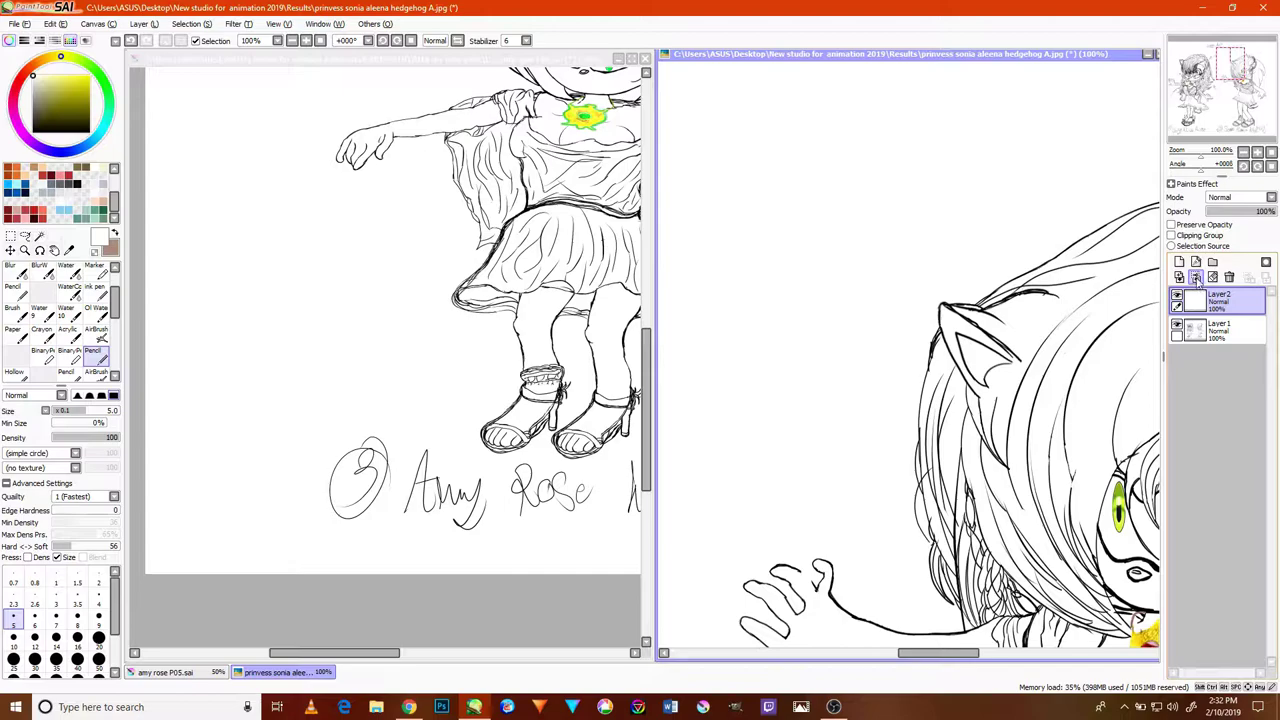
{"action": "left_click", "coordinate": [1243, 198]}
{"action": "left_click", "coordinate": [1236, 206]}
{"action": "scroll", "coordinate": [843, 348], "scroll_direction": "down", "scroll_amount": 2}
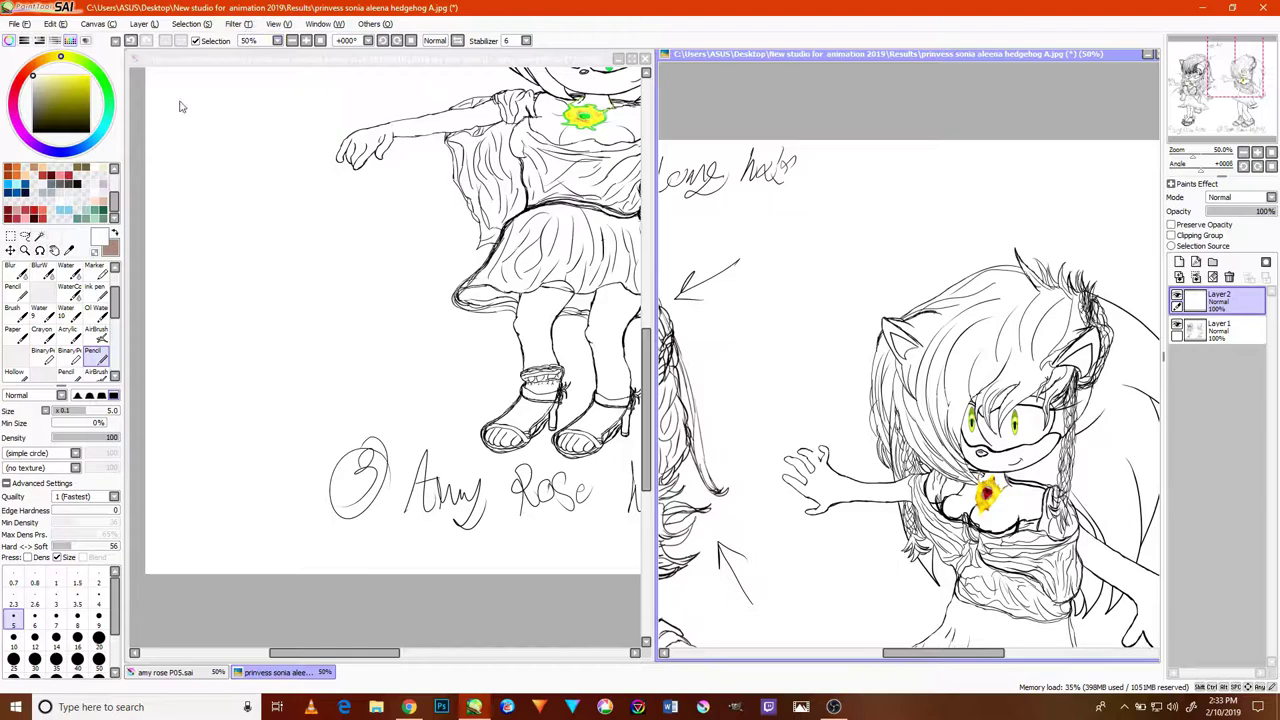
- Switch back to the size 6 Pencil and add a new layer above the layer with Sally's arrows
{"action": "left_click", "coordinate": [14, 288]}
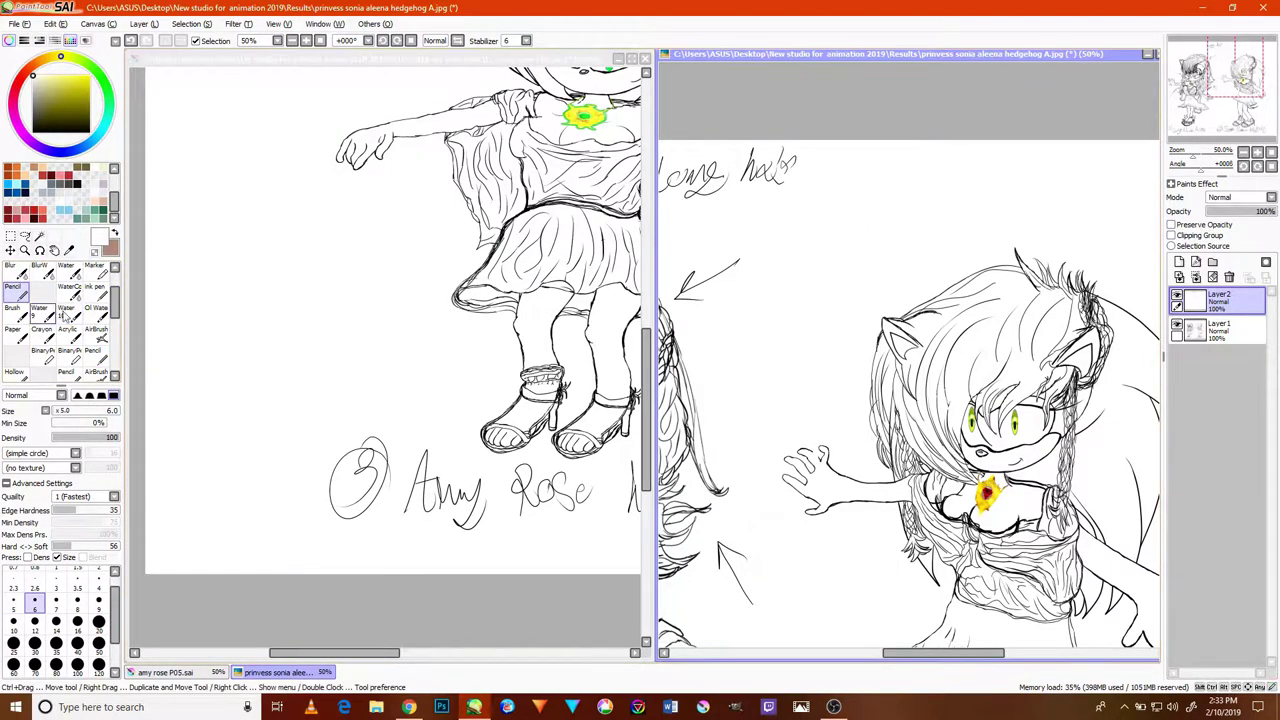
{"action": "left_click_drag", "start_coordinate": [118, 314], "coordinate": [117, 346]}
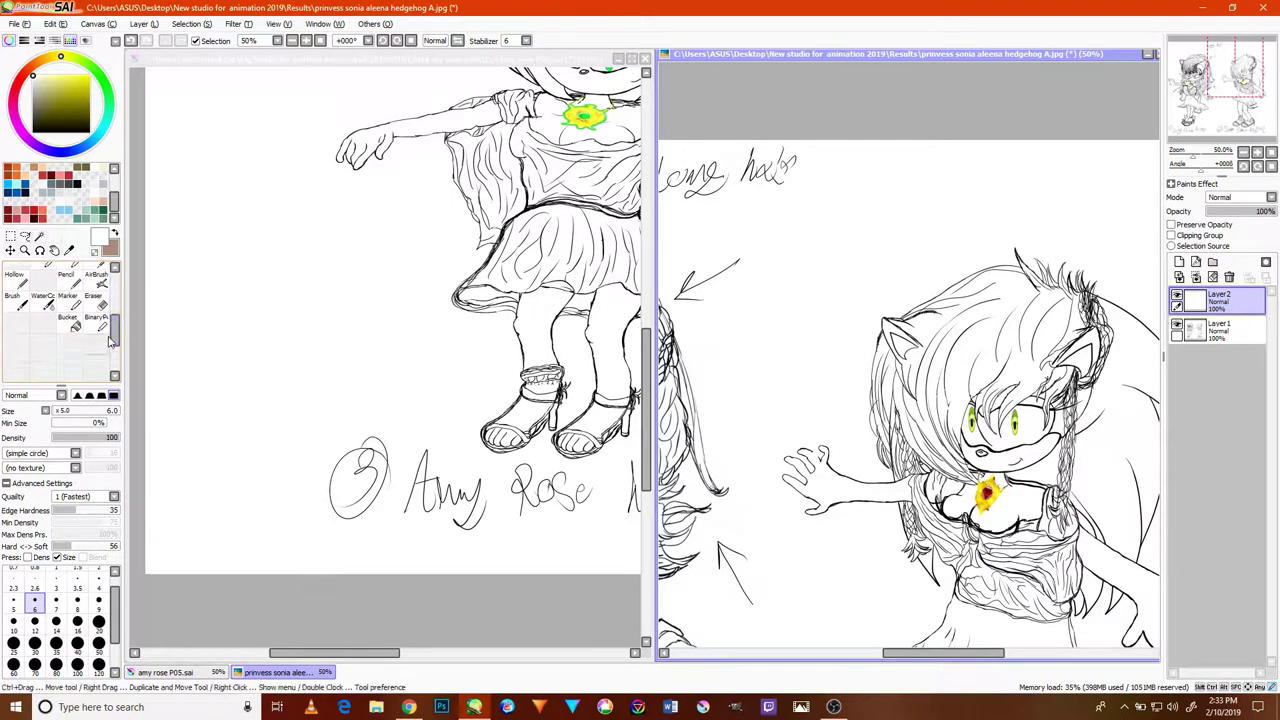
{"action": "left_click", "coordinate": [1180, 262]}
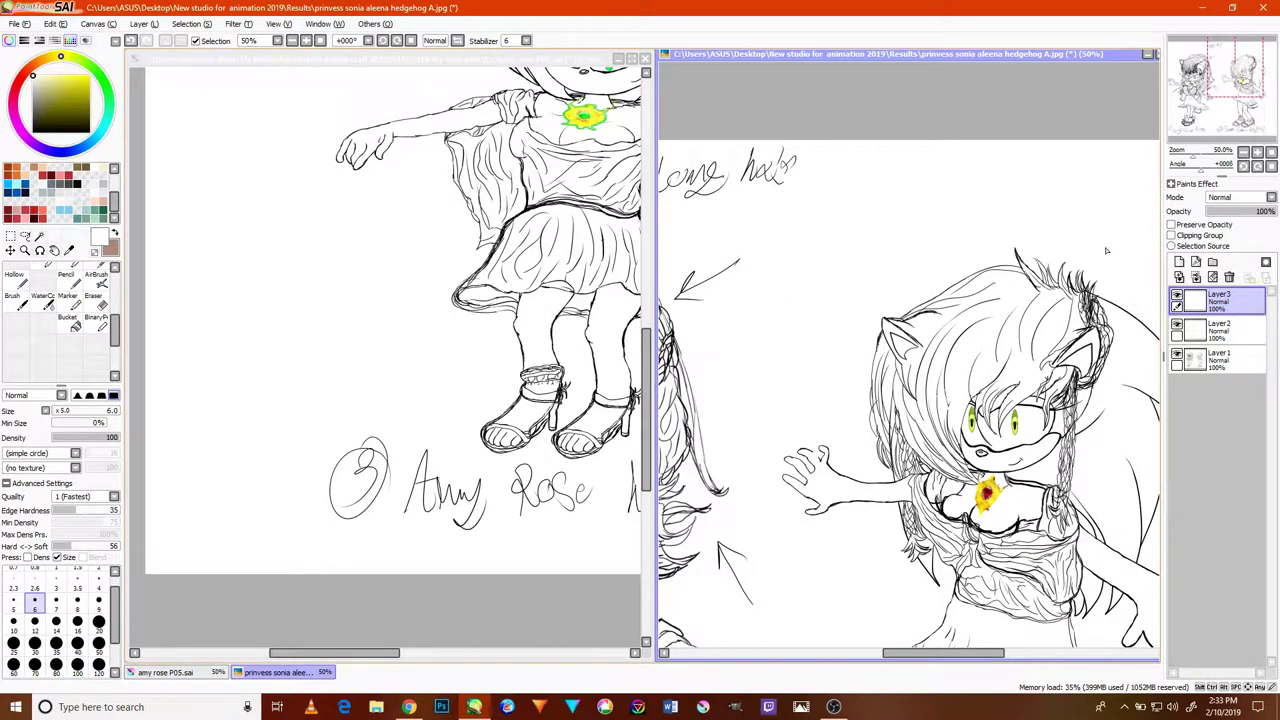
- Examine the three character sketches side by side, with the whole Amy Rose figure and her caption in view
{"action": "scroll", "coordinate": [835, 242], "scroll_direction": "up", "scroll_amount": 1}
{"action": "scroll", "coordinate": [850, 255], "scroll_direction": "down", "scroll_amount": 2}
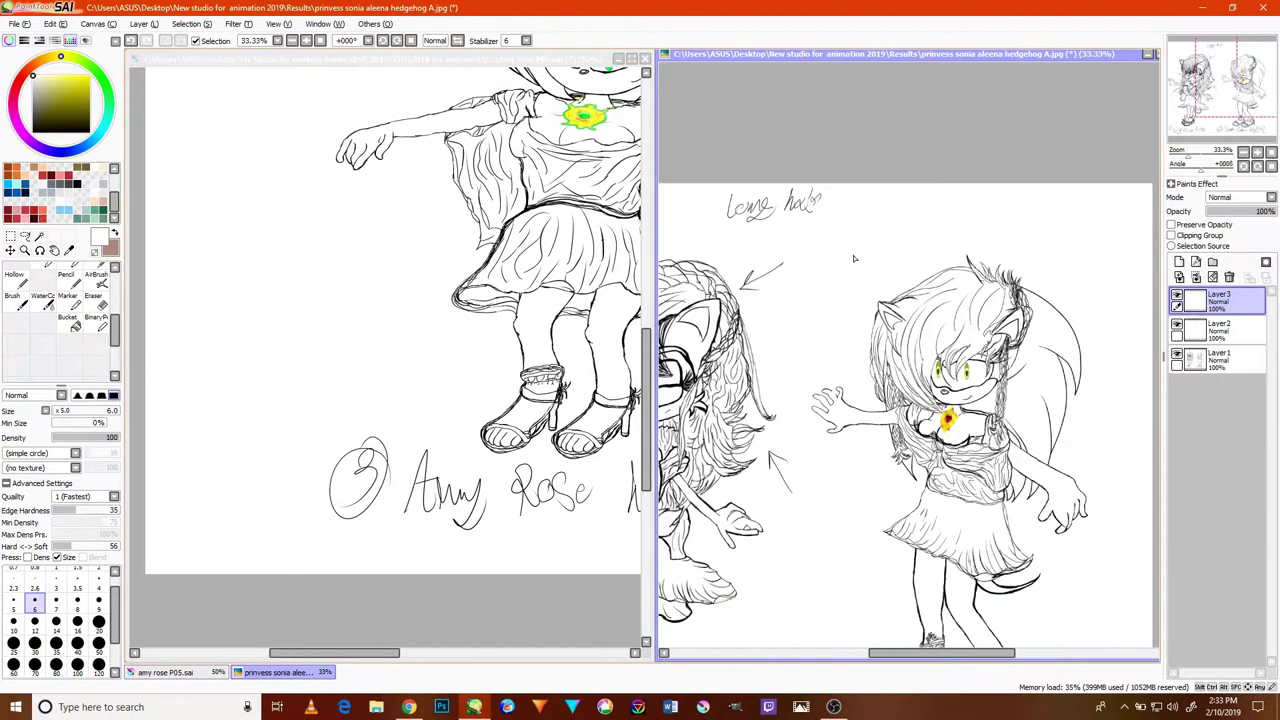
{"action": "left_click_drag", "start_coordinate": [848, 292], "coordinate": [941, 173]}
{"action": "left_click", "coordinate": [283, 217]}
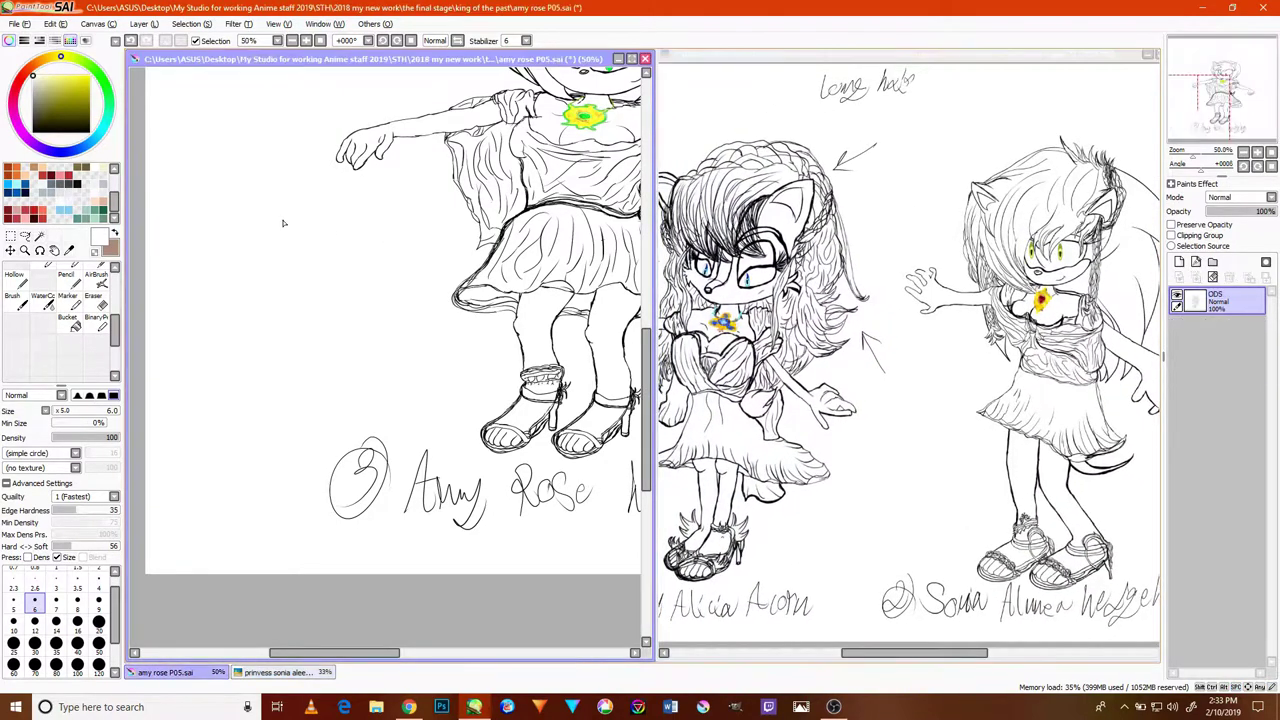
{"action": "scroll", "coordinate": [285, 222], "scroll_direction": "up", "scroll_amount": 2}
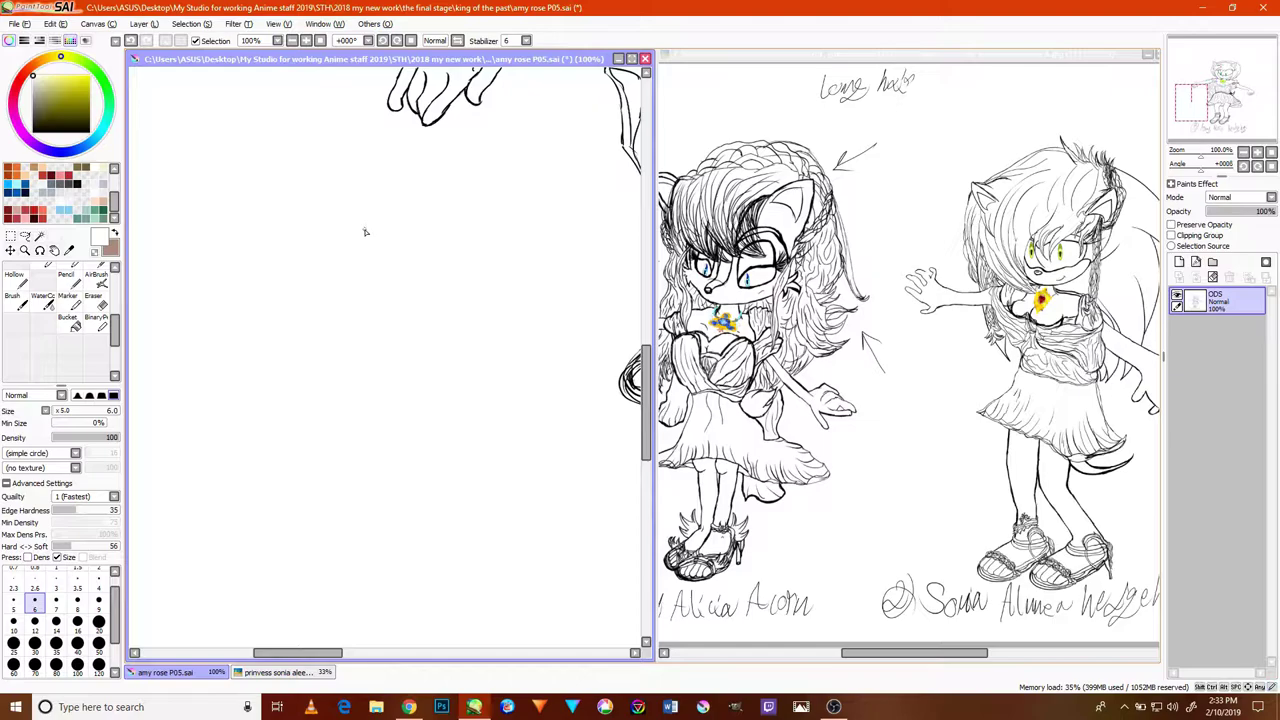
{"action": "scroll", "coordinate": [365, 232], "scroll_direction": "down", "scroll_amount": 1}
{"action": "mouse_move", "coordinate": [358, 241]}
{"action": "left_mouse_down"}
{"action": "mouse_move", "coordinate": [309, 277]}
{"action": "mouse_move", "coordinate": [151, 289]}
{"action": "mouse_move", "coordinate": [112, 340]}
{"action": "mouse_move", "coordinate": [116, 366]}
{"action": "left_mouse_up"}
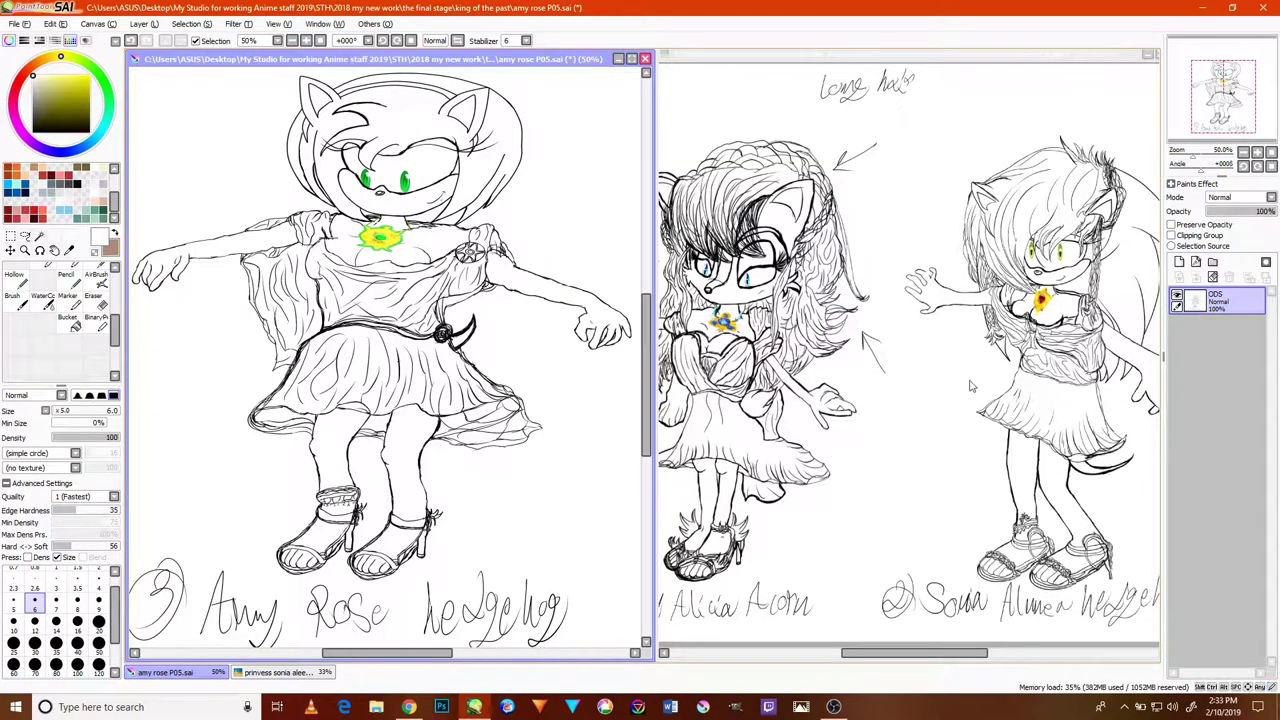
{"action": "left_click", "coordinate": [920, 448]}
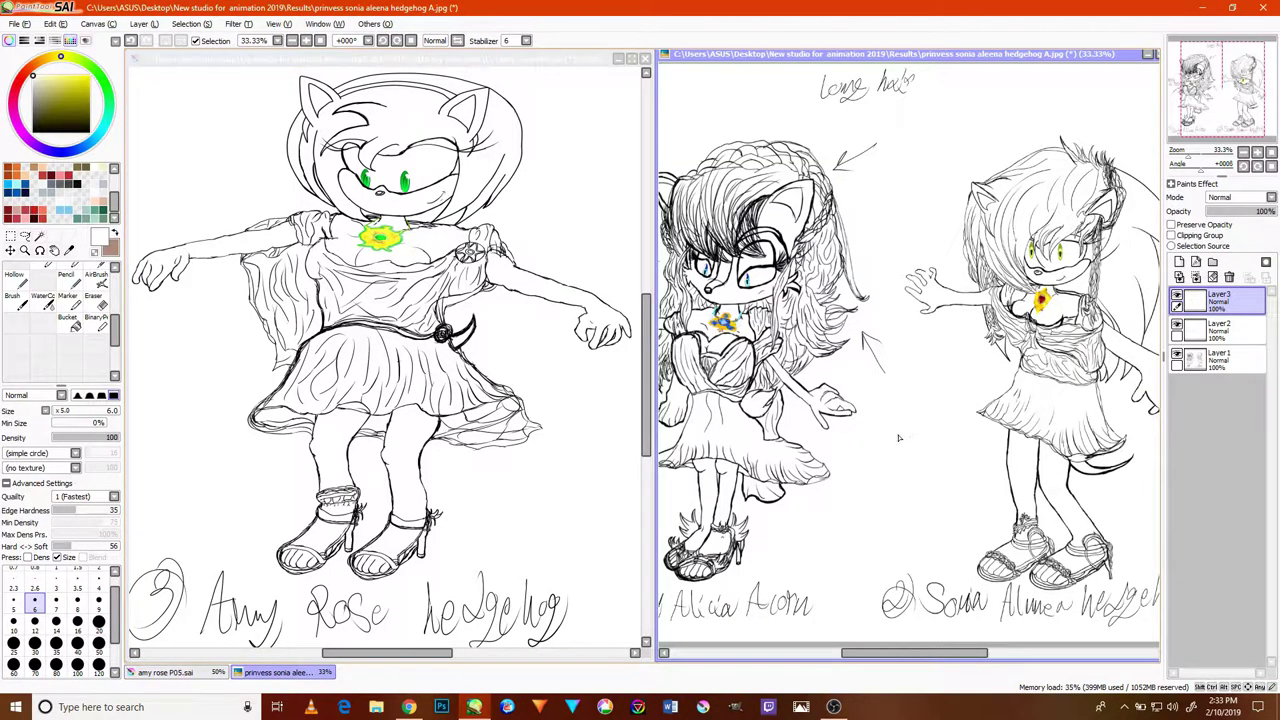
{"action": "scroll", "coordinate": [809, 444], "scroll_direction": "up", "scroll_amount": 2}
{"action": "scroll", "coordinate": [809, 444], "scroll_direction": "down", "scroll_amount": 4}
{"action": "scroll", "coordinate": [843, 448], "scroll_direction": "up", "scroll_amount": 1}
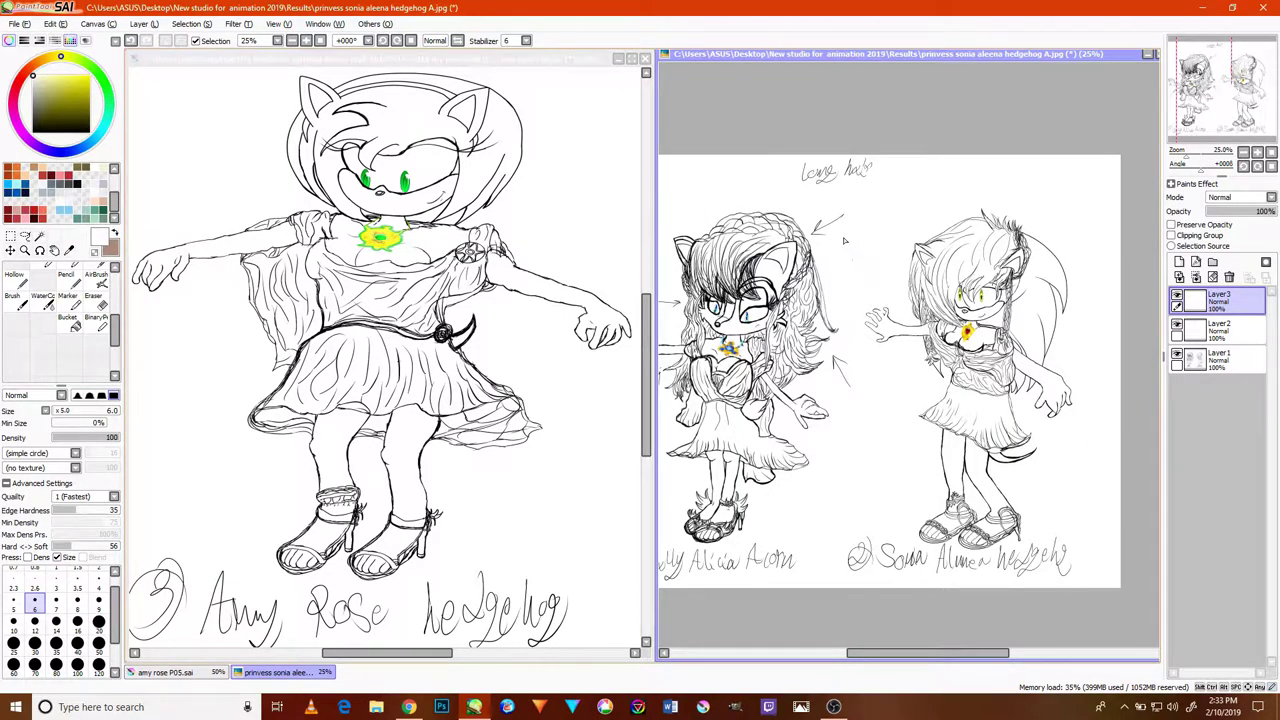
{"action": "scroll", "coordinate": [824, 375], "scroll_direction": "up", "scroll_amount": 2}
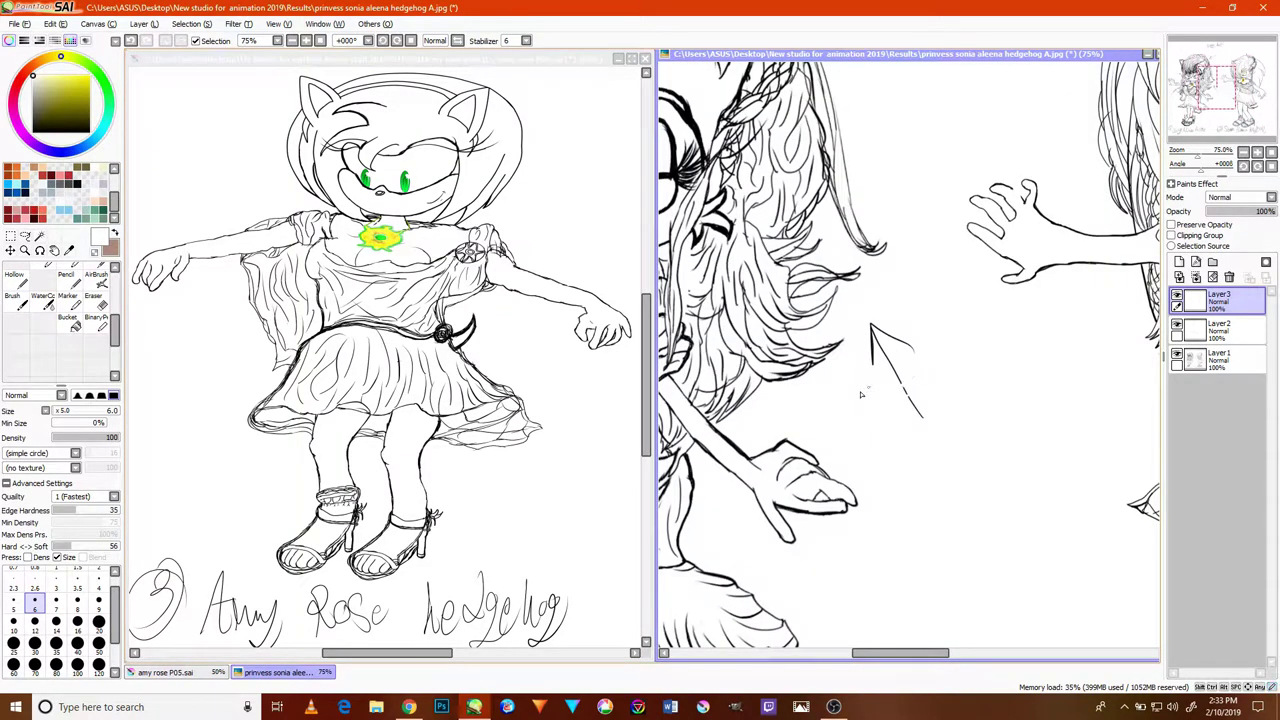
- Undo the last stroke, set the pencil color to black and draw an arrow at Sonia's hair above her outstretched hand
{"action": "key", "text": "ctrl+z"}
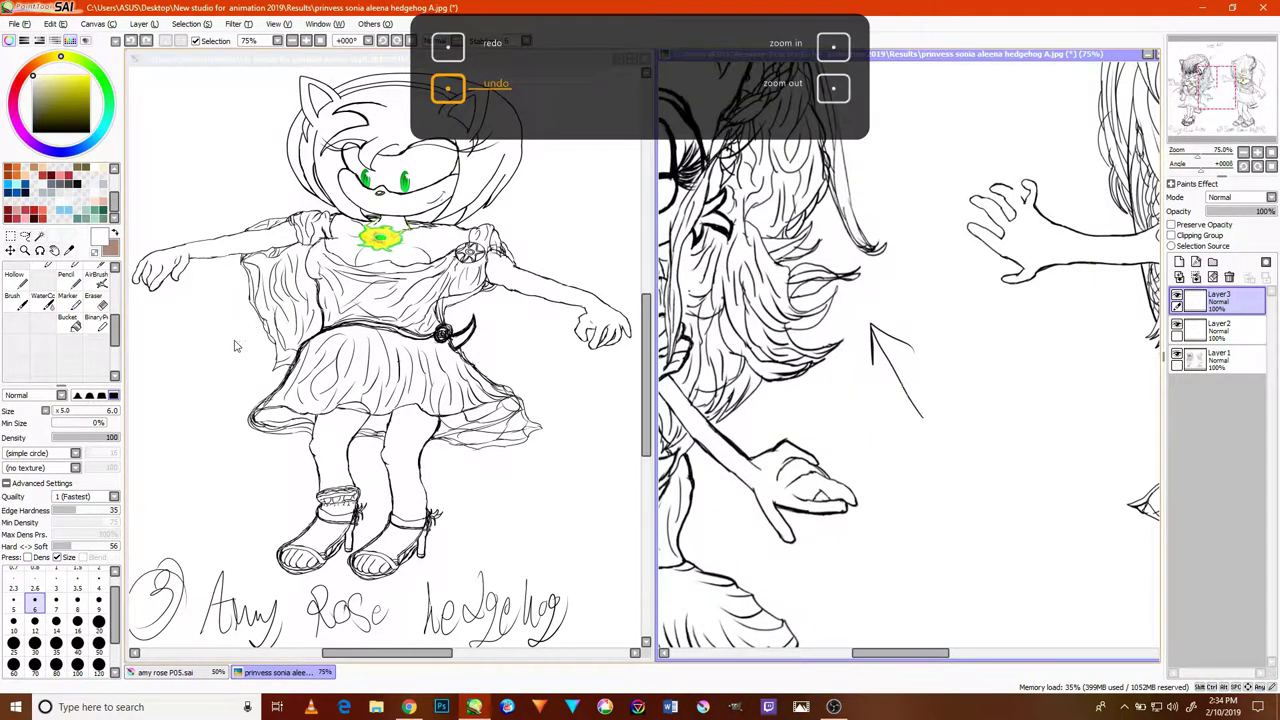
{"action": "scroll", "coordinate": [113, 338], "scroll_direction": "up", "scroll_amount": 3}
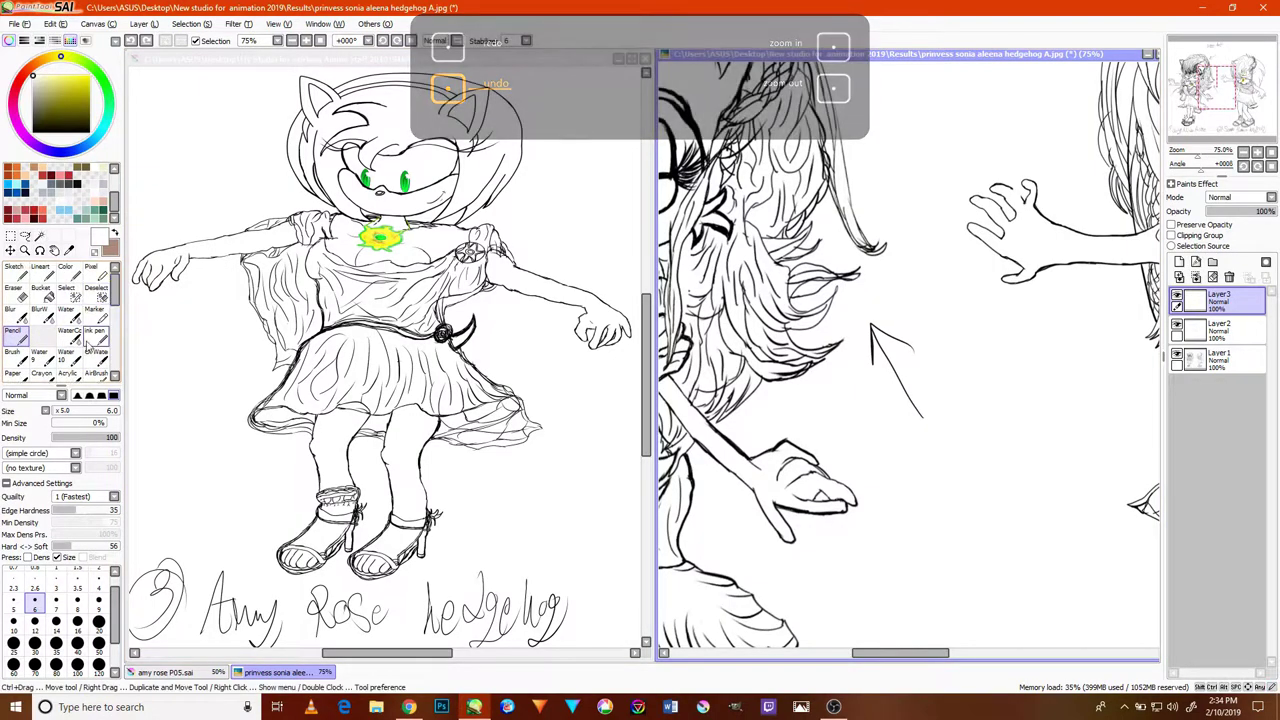
{"action": "left_click", "coordinate": [88, 131]}
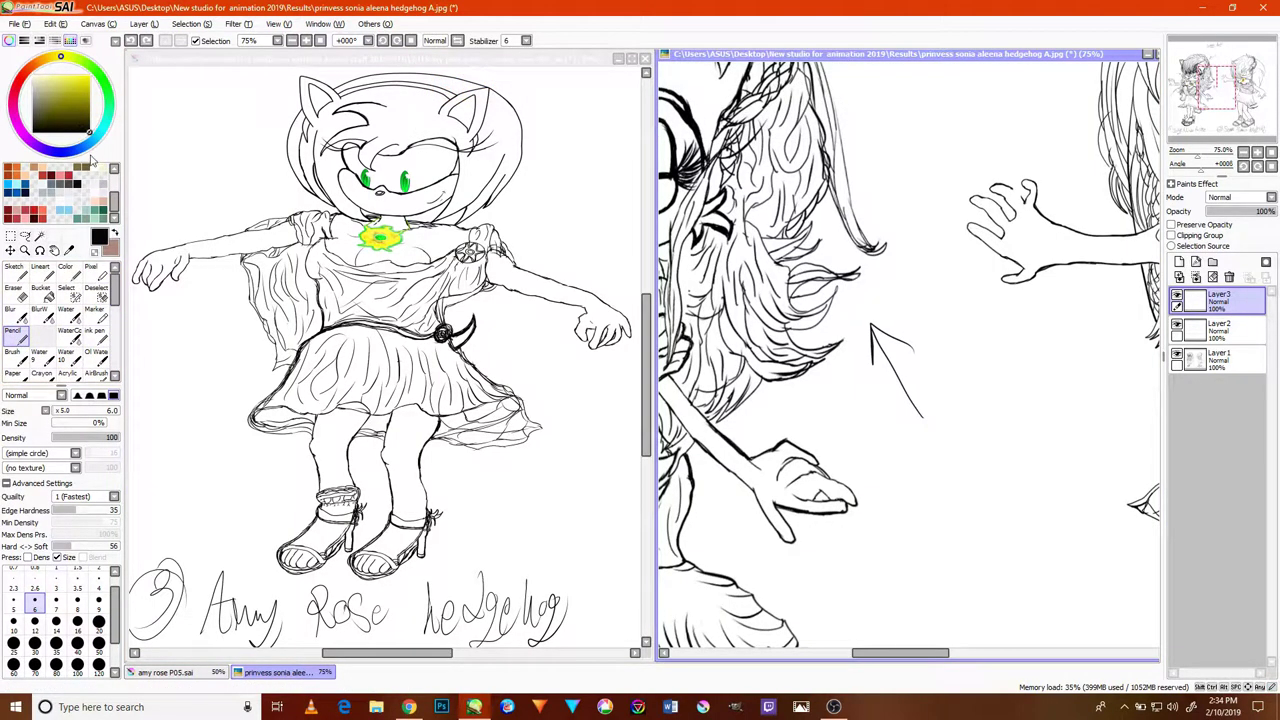
{"action": "scroll", "coordinate": [948, 374], "scroll_direction": "down", "scroll_amount": 3}
{"action": "scroll", "coordinate": [964, 259], "scroll_direction": "up", "scroll_amount": 1}
{"action": "scroll", "coordinate": [983, 287], "scroll_direction": "up", "scroll_amount": 3}
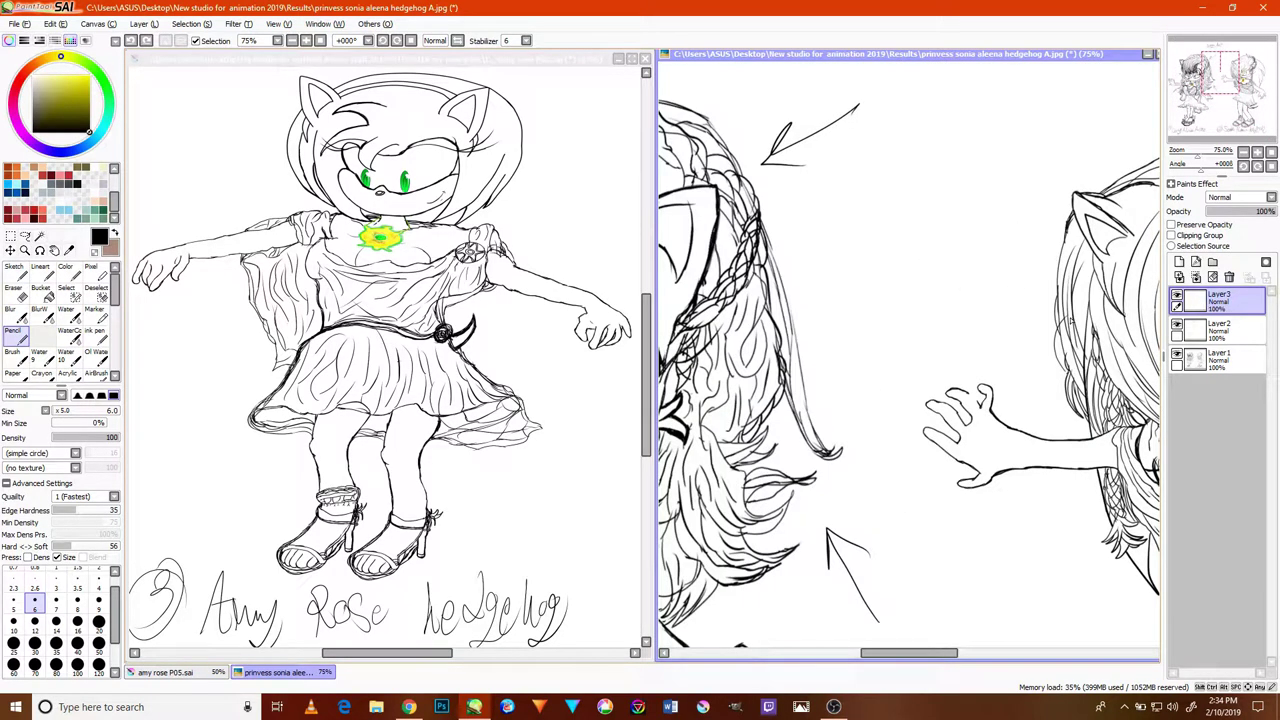
{"action": "scroll", "coordinate": [970, 327], "scroll_direction": "down", "scroll_amount": 3}
{"action": "scroll", "coordinate": [985, 330], "scroll_direction": "up", "scroll_amount": 3}
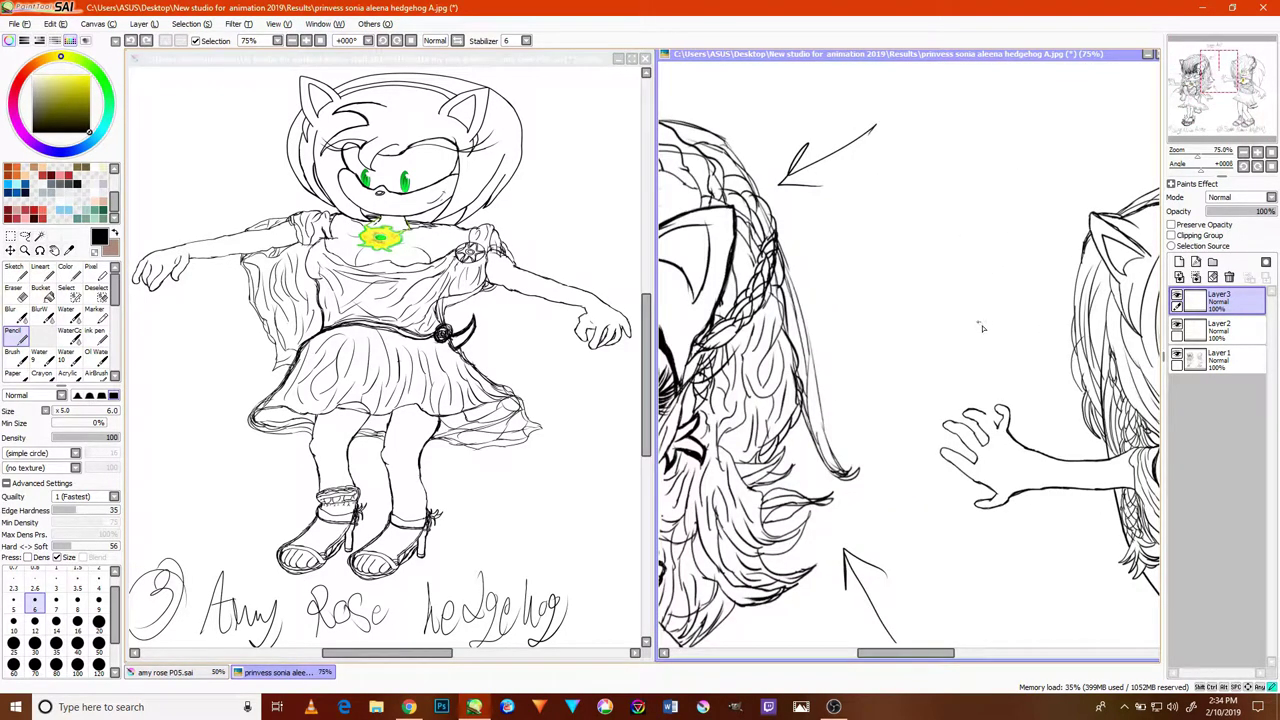
{"action": "scroll", "coordinate": [1037, 341], "scroll_direction": "down", "scroll_amount": 4}
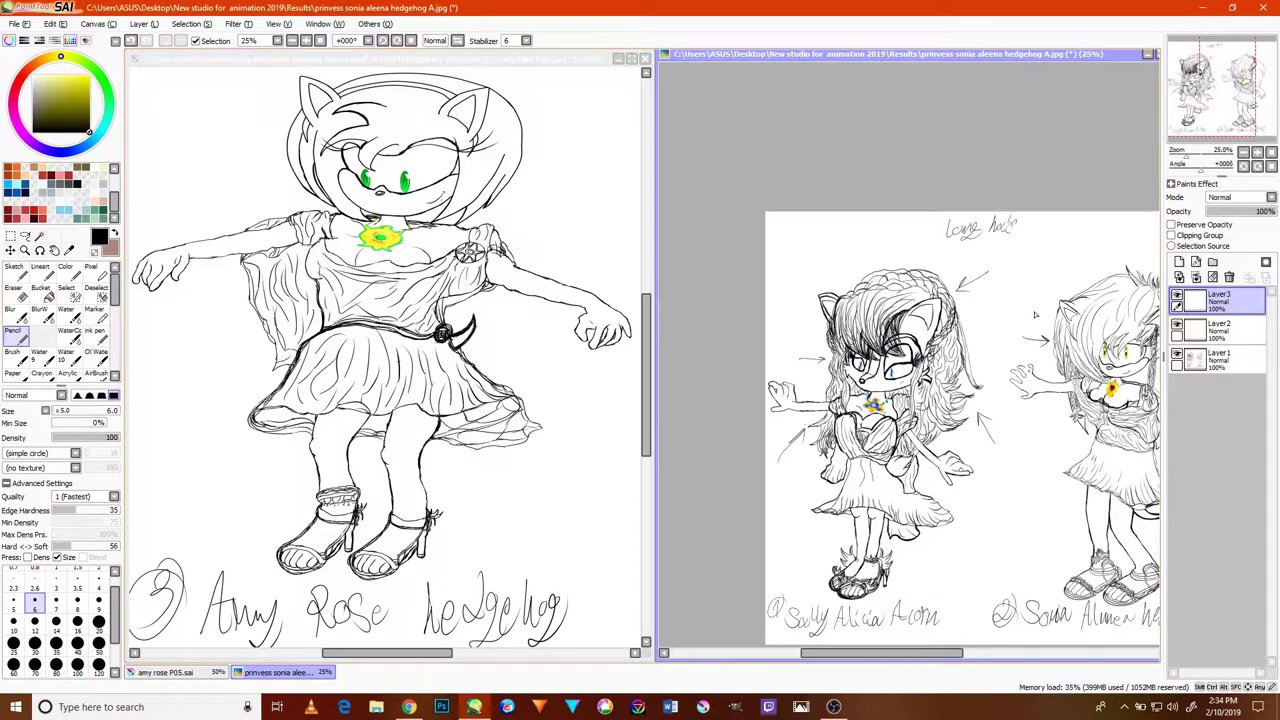
- Draw three more arrows at the top of Sonia's head, the spiky tuft behind it and the locks below her outstretched arm
{"action": "left_click_drag", "start_coordinate": [1030, 312], "coordinate": [845, 376]}
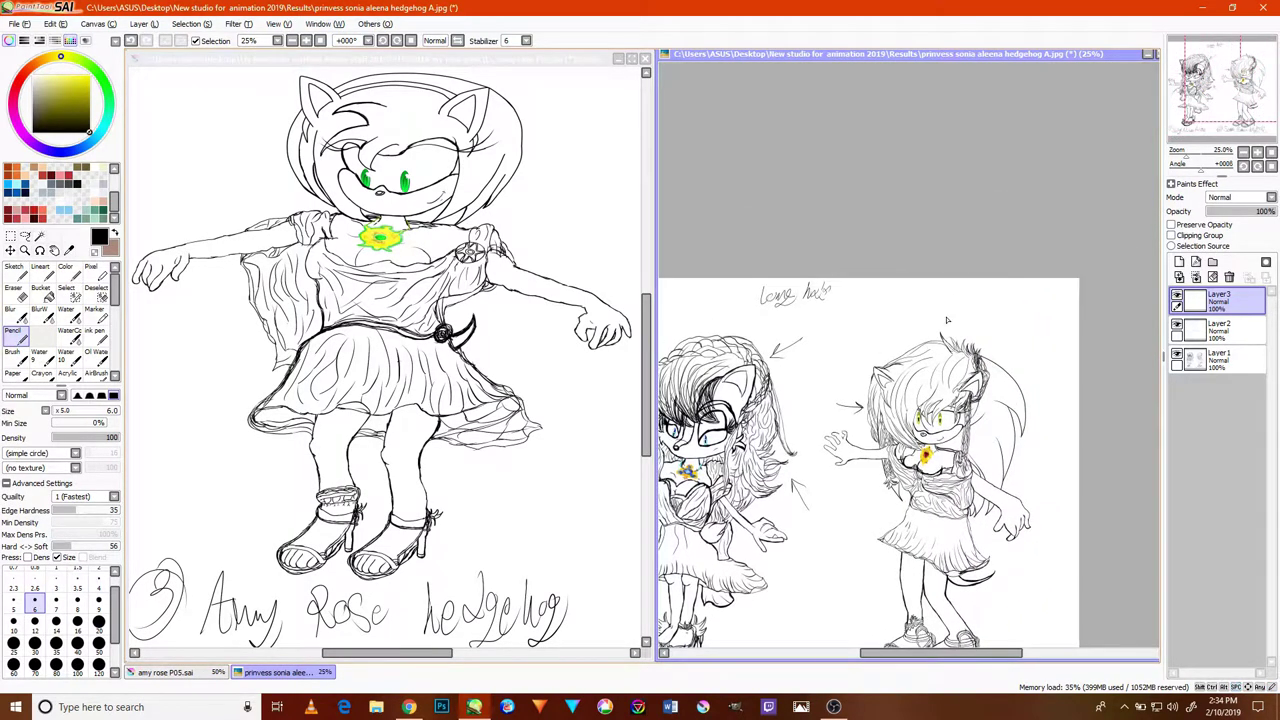
{"action": "scroll", "coordinate": [923, 314], "scroll_direction": "up", "scroll_amount": 4}
{"action": "left_click_drag", "start_coordinate": [906, 238], "coordinate": [917, 326]}
{"action": "left_click_drag", "start_coordinate": [899, 292], "coordinate": [917, 326]}
{"action": "scroll", "coordinate": [918, 312], "scroll_direction": "down", "scroll_amount": 3}
{"action": "left_click_drag", "start_coordinate": [1043, 295], "coordinate": [976, 333]}
{"action": "mouse_move", "coordinate": [800, 557]}
{"action": "left_mouse_down"}
{"action": "mouse_move", "coordinate": [844, 495]}
{"action": "mouse_move", "coordinate": [819, 519]}
{"action": "mouse_move", "coordinate": [843, 520]}
{"action": "left_mouse_up"}
{"action": "scroll", "coordinate": [825, 502], "scroll_direction": "up", "scroll_amount": 1}
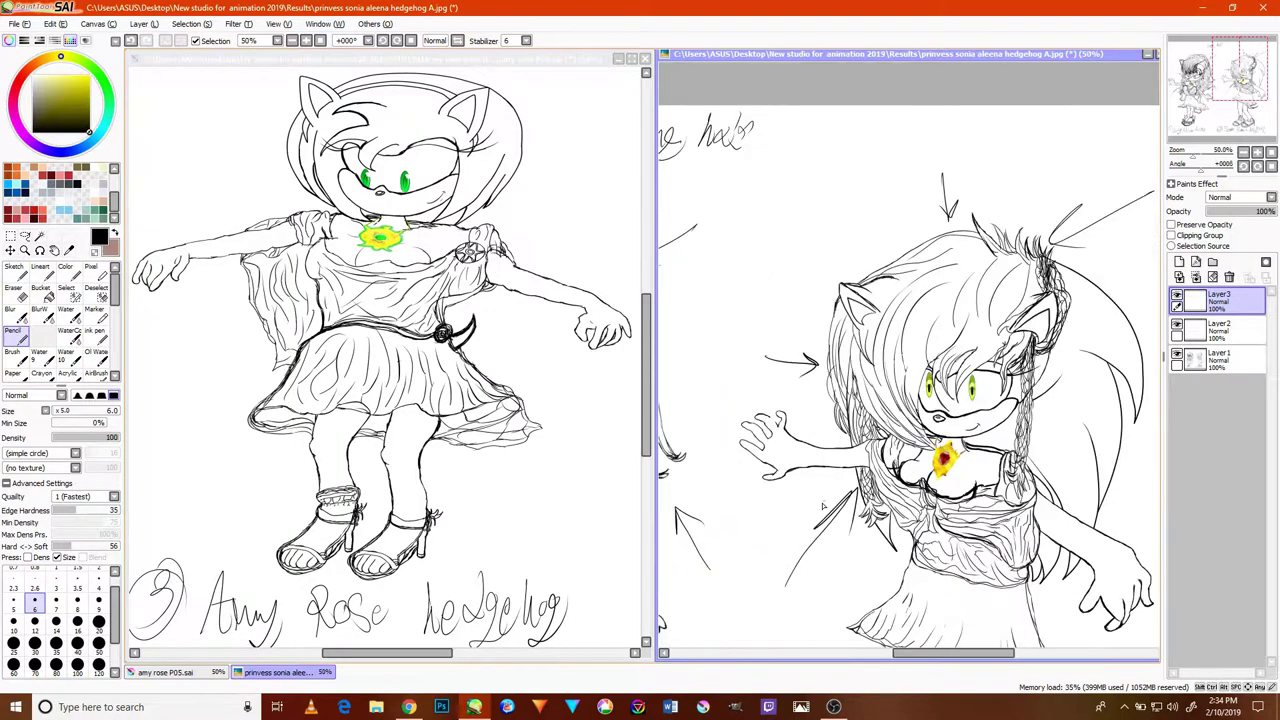
- Write "Short hair" above Sonia's head, level with the "Long hair" label
{"action": "scroll", "coordinate": [824, 504], "scroll_direction": "down", "scroll_amount": 2}
{"action": "scroll", "coordinate": [852, 355], "scroll_direction": "up", "scroll_amount": 2}
{"action": "mouse_move", "coordinate": [871, 326]}
{"action": "left_mouse_down"}
{"action": "mouse_move", "coordinate": [876, 336]}
{"action": "mouse_move", "coordinate": [852, 345]}
{"action": "mouse_move", "coordinate": [884, 318]}
{"action": "mouse_move", "coordinate": [908, 342]}
{"action": "mouse_move", "coordinate": [912, 328]}
{"action": "mouse_move", "coordinate": [918, 350]}
{"action": "mouse_move", "coordinate": [933, 334]}
{"action": "mouse_move", "coordinate": [939, 347]}
{"action": "left_mouse_up"}
{"action": "scroll", "coordinate": [935, 352], "scroll_direction": "down", "scroll_amount": 3}
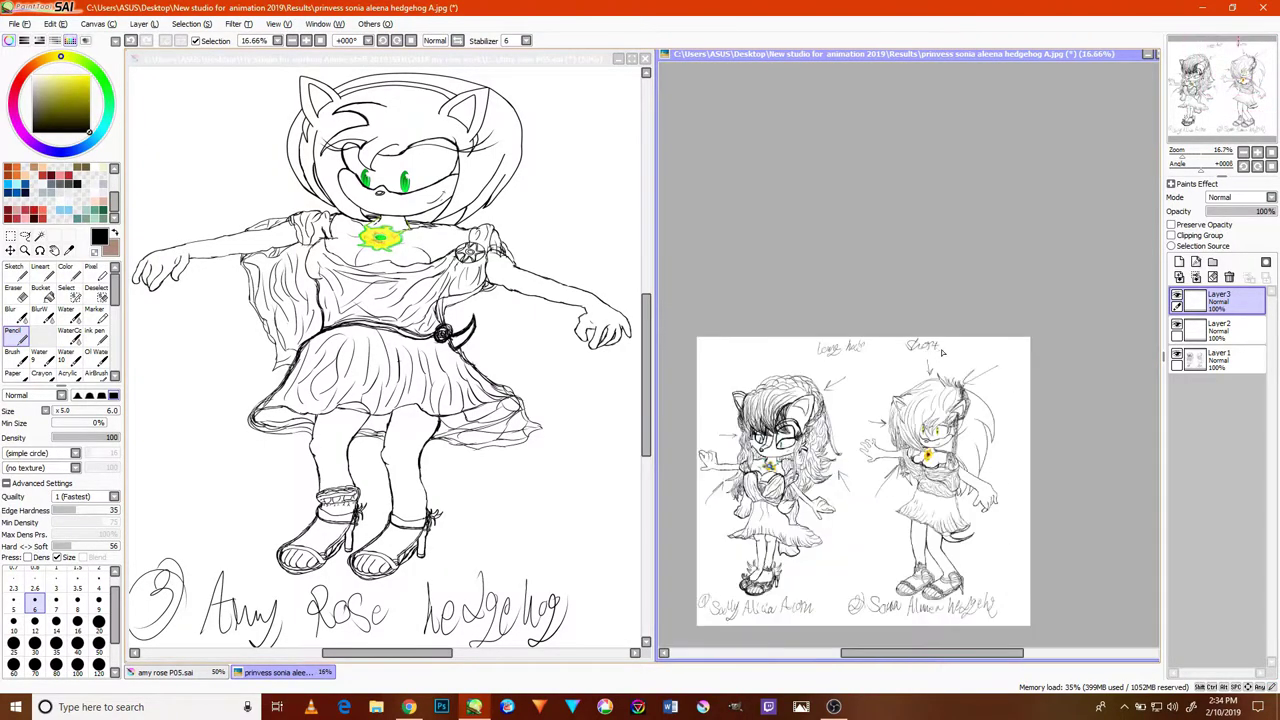
{"action": "scroll", "coordinate": [950, 350], "scroll_direction": "up", "scroll_amount": 6}
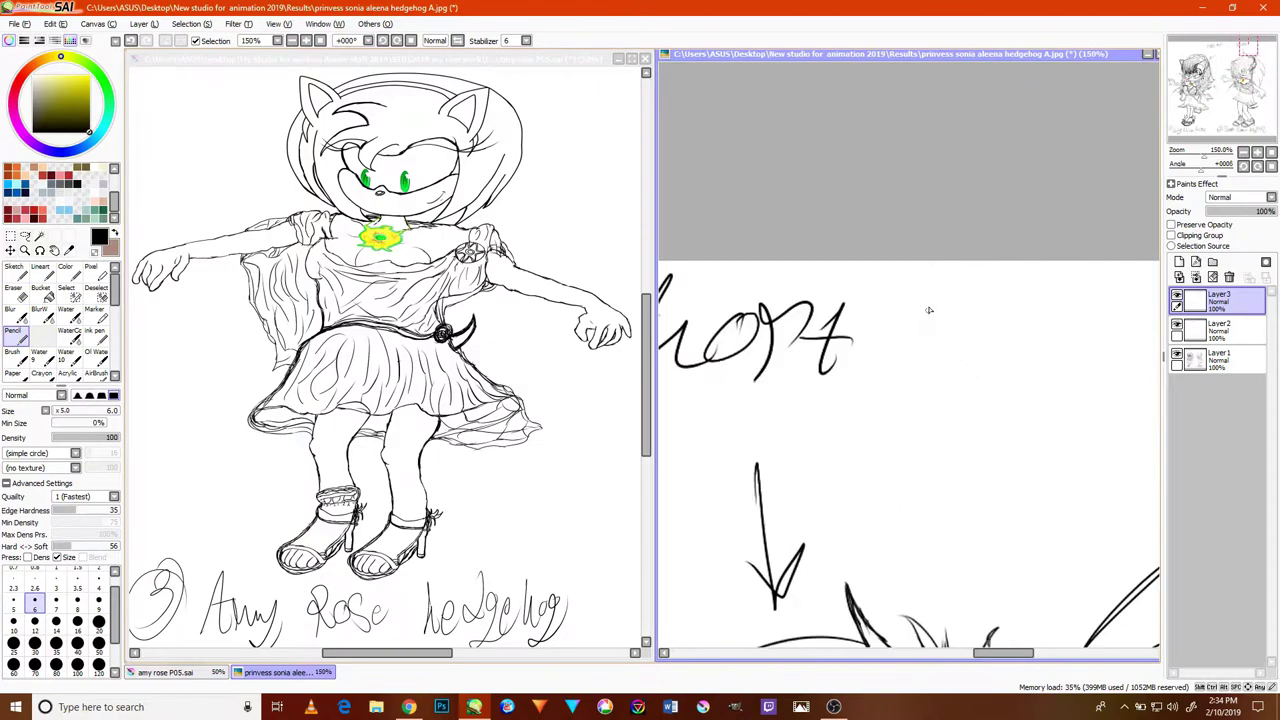
{"action": "mouse_move", "coordinate": [928, 287]}
{"action": "left_mouse_down"}
{"action": "mouse_move", "coordinate": [942, 340]}
{"action": "mouse_move", "coordinate": [962, 320]}
{"action": "mouse_move", "coordinate": [958, 340]}
{"action": "mouse_move", "coordinate": [982, 340]}
{"action": "mouse_move", "coordinate": [988, 318]}
{"action": "mouse_move", "coordinate": [994, 345]}
{"action": "mouse_move", "coordinate": [1008, 318]}
{"action": "left_mouse_up"}
{"action": "scroll", "coordinate": [940, 377], "scroll_direction": "down", "scroll_amount": 4}
{"action": "scroll", "coordinate": [940, 377], "scroll_direction": "down", "scroll_amount": 1}
{"action": "scroll", "coordinate": [940, 377], "scroll_direction": "up", "scroll_amount": 1}
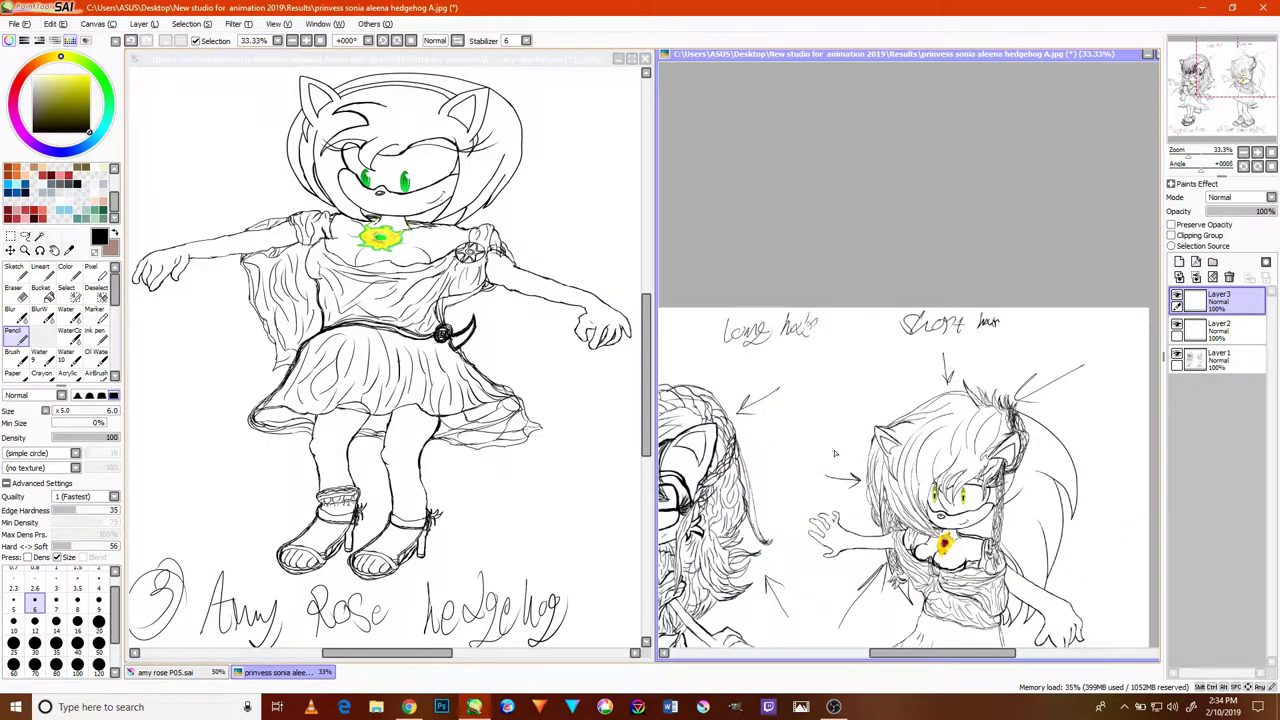
{"action": "left_click_drag", "start_coordinate": [825, 413], "coordinate": [834, 407]}
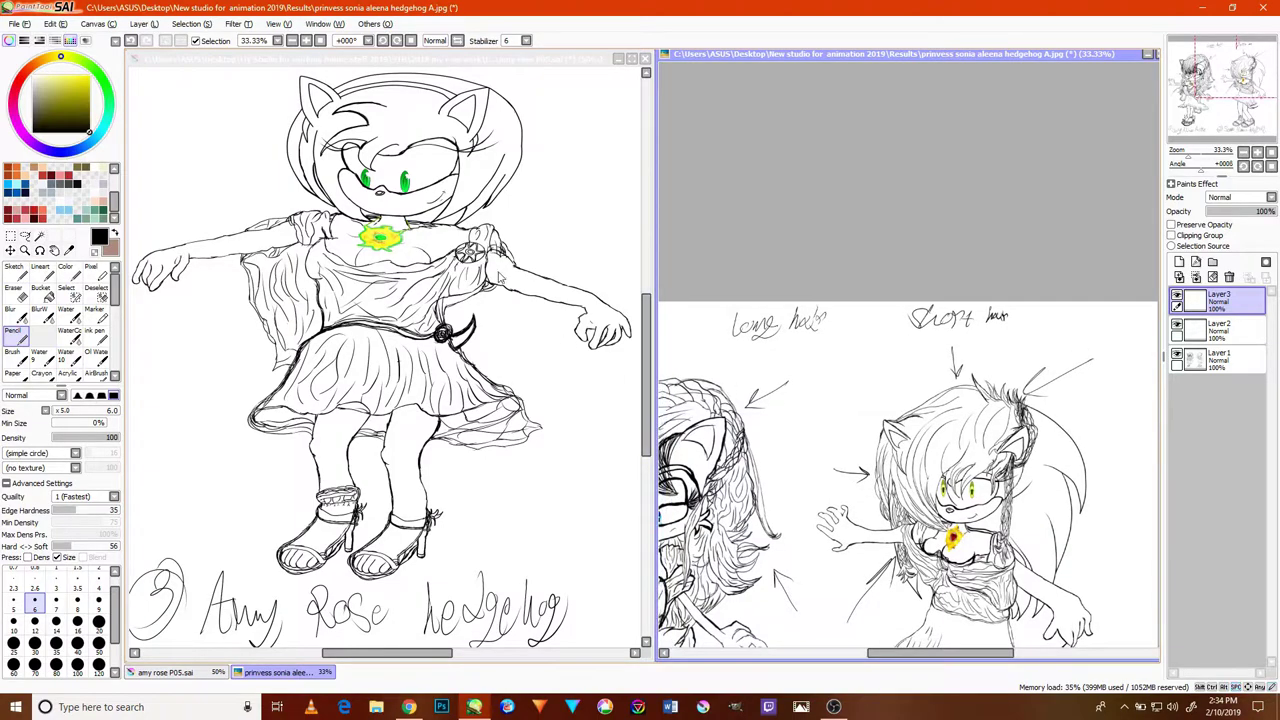
{"action": "left_click", "coordinate": [456, 236]}
{"action": "left_click_drag", "start_coordinate": [457, 193], "coordinate": [566, 263]}
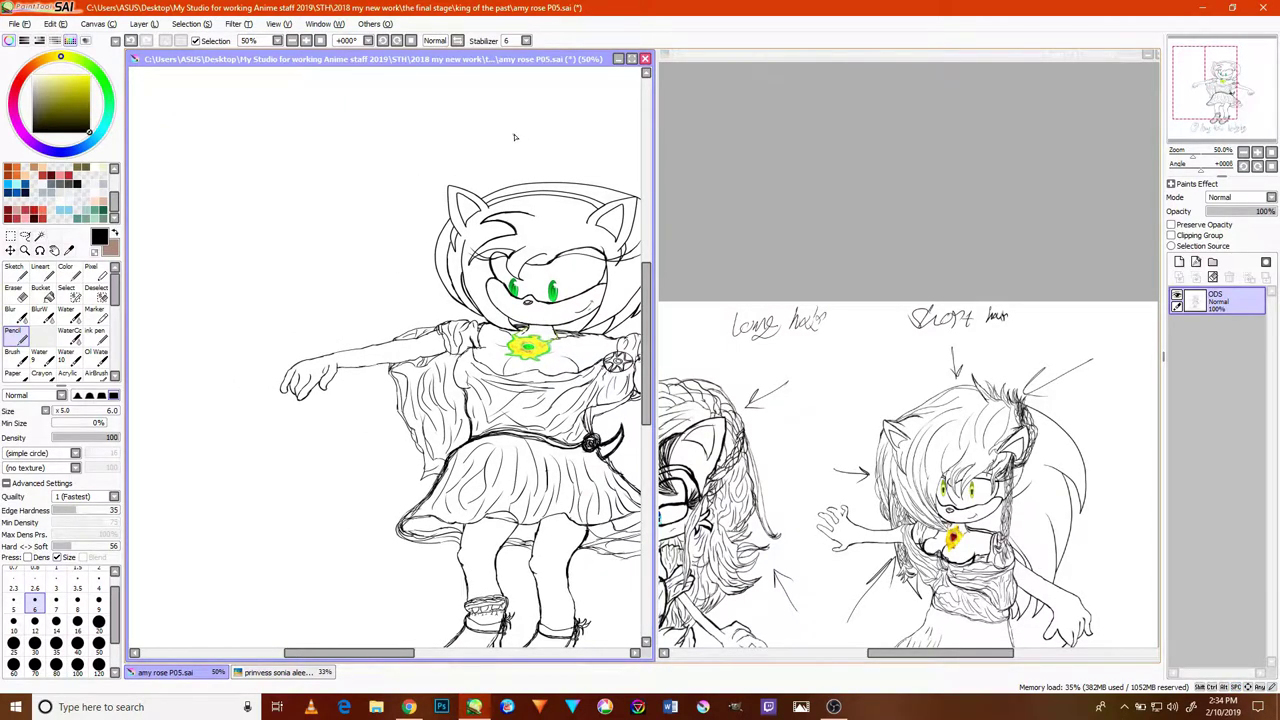
- Draw two arrows in the two-figure drawing pointing at the long curved quills behind Sonia's back, one from the side and one from below
{"action": "left_click", "coordinate": [889, 396]}
{"action": "scroll", "coordinate": [860, 425], "scroll_direction": "up", "scroll_amount": 2}
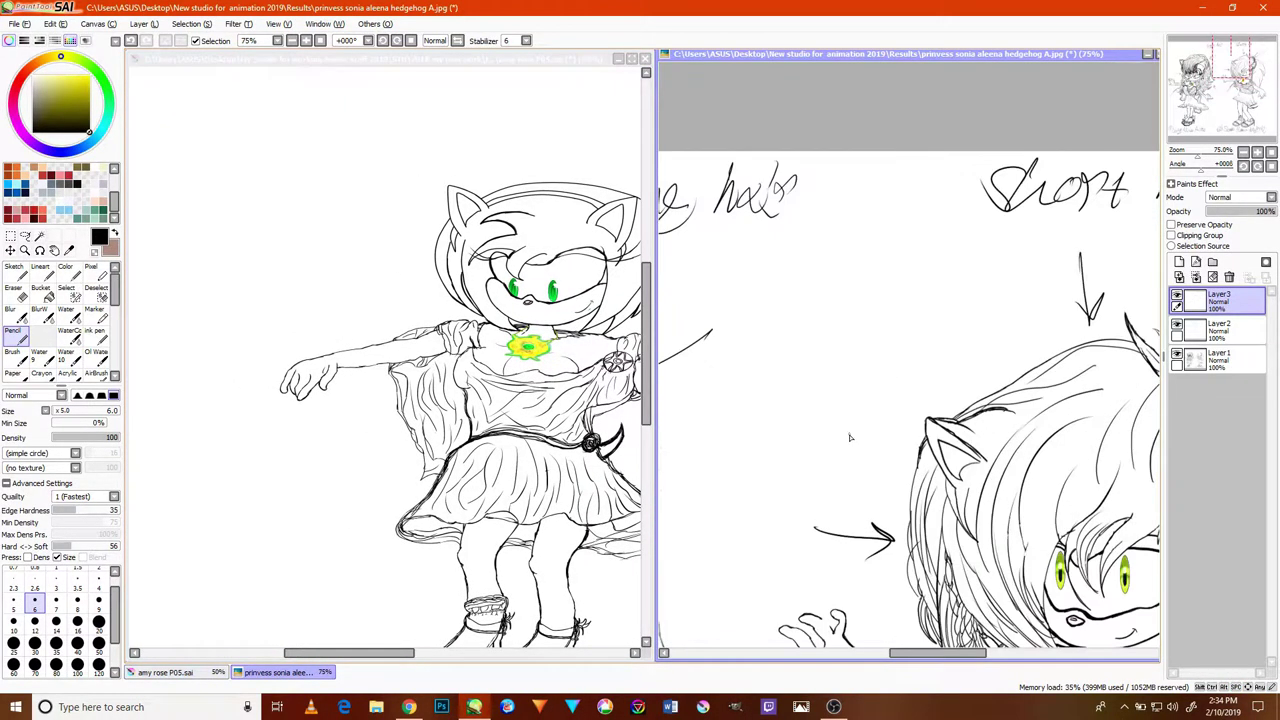
{"action": "left_click_drag", "start_coordinate": [894, 371], "coordinate": [803, 234]}
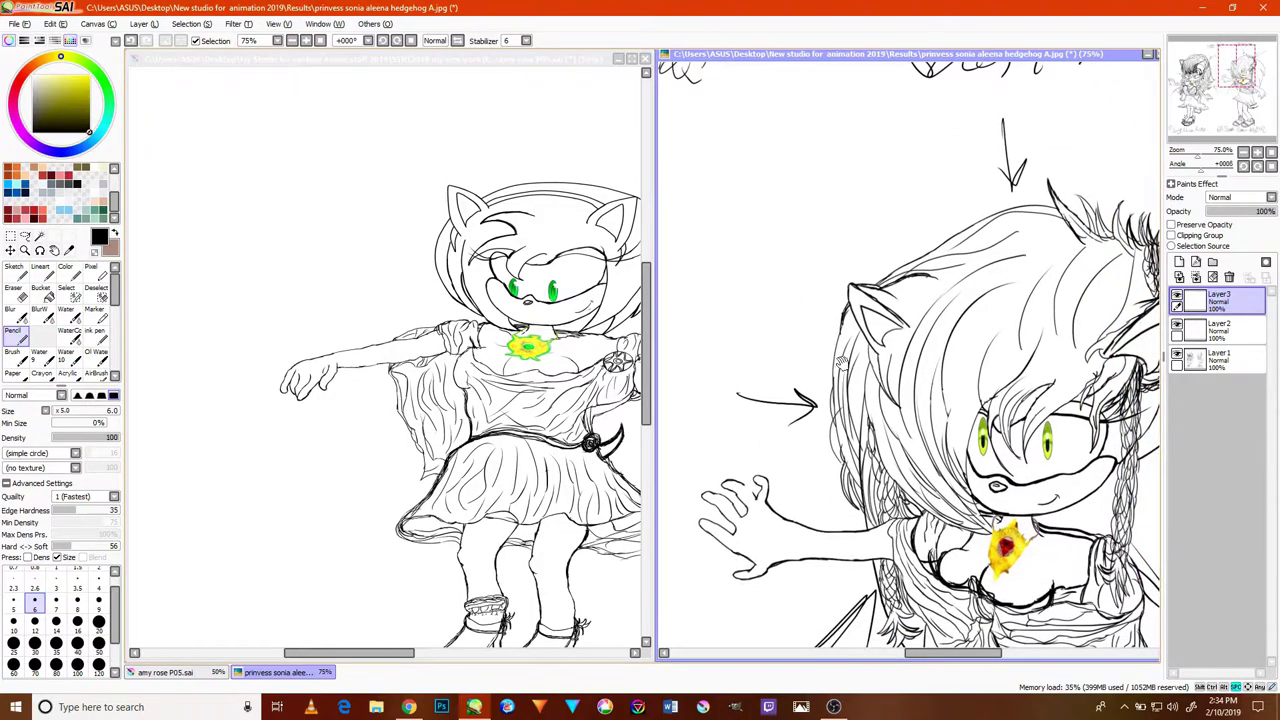
{"action": "left_click_drag", "start_coordinate": [847, 368], "coordinate": [841, 286]}
{"action": "left_click_drag", "start_coordinate": [842, 406], "coordinate": [846, 319]}
{"action": "left_click_drag", "start_coordinate": [850, 364], "coordinate": [788, 288]}
{"action": "mouse_move", "coordinate": [936, 324]}
{"action": "left_mouse_down"}
{"action": "mouse_move", "coordinate": [729, 414]}
{"action": "mouse_move", "coordinate": [914, 309]}
{"action": "mouse_move", "coordinate": [840, 333]}
{"action": "left_mouse_up"}
{"action": "mouse_move", "coordinate": [1045, 279]}
{"action": "left_mouse_down"}
{"action": "mouse_move", "coordinate": [968, 298]}
{"action": "mouse_move", "coordinate": [984, 317]}
{"action": "left_mouse_up"}
{"action": "mouse_move", "coordinate": [946, 506]}
{"action": "left_mouse_down"}
{"action": "mouse_move", "coordinate": [915, 452]}
{"action": "mouse_move", "coordinate": [944, 455]}
{"action": "left_mouse_up"}
- Draw a small arrow pointing up at the quill tips between Sonia's lowered arm and her skirt
{"action": "left_click_drag", "start_coordinate": [887, 518], "coordinate": [932, 391]}
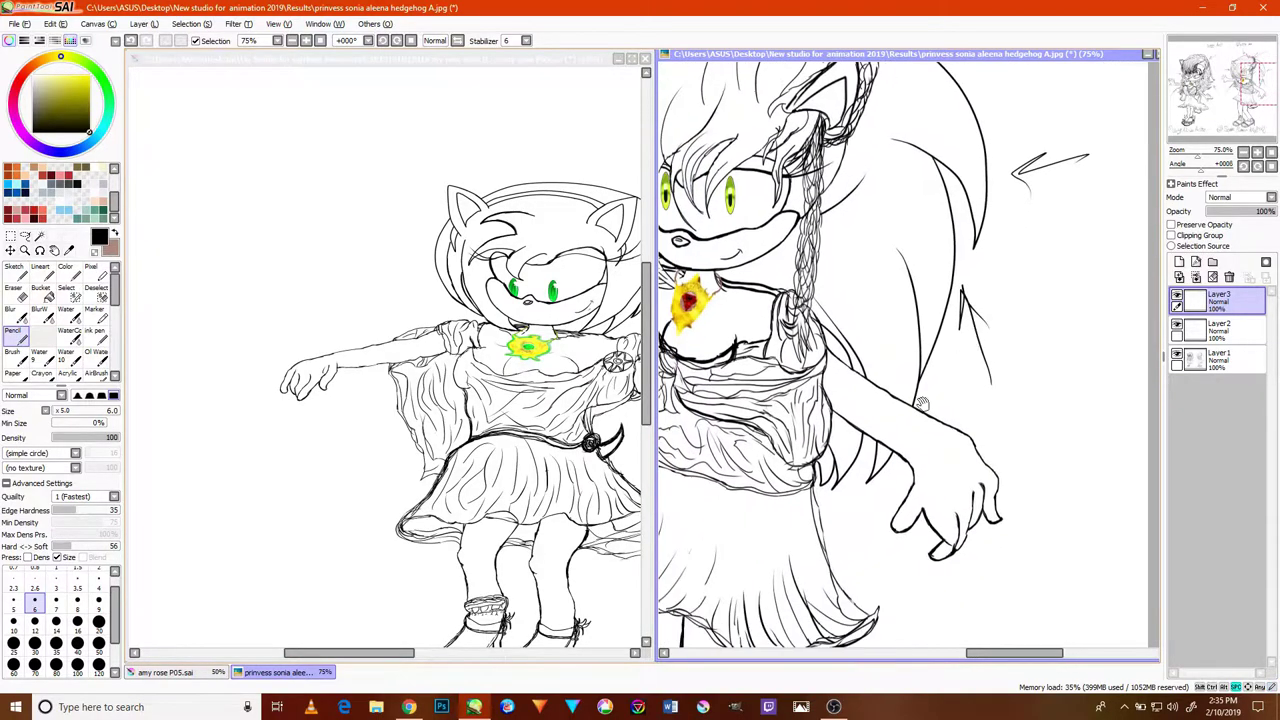
{"action": "mouse_move", "coordinate": [847, 542]}
{"action": "left_mouse_down"}
{"action": "mouse_move", "coordinate": [841, 496]}
{"action": "mouse_move", "coordinate": [877, 521]}
{"action": "left_mouse_up"}
{"action": "scroll", "coordinate": [863, 535], "scroll_direction": "down", "scroll_amount": 3}
{"action": "scroll", "coordinate": [866, 530], "scroll_direction": "up", "scroll_amount": 1}
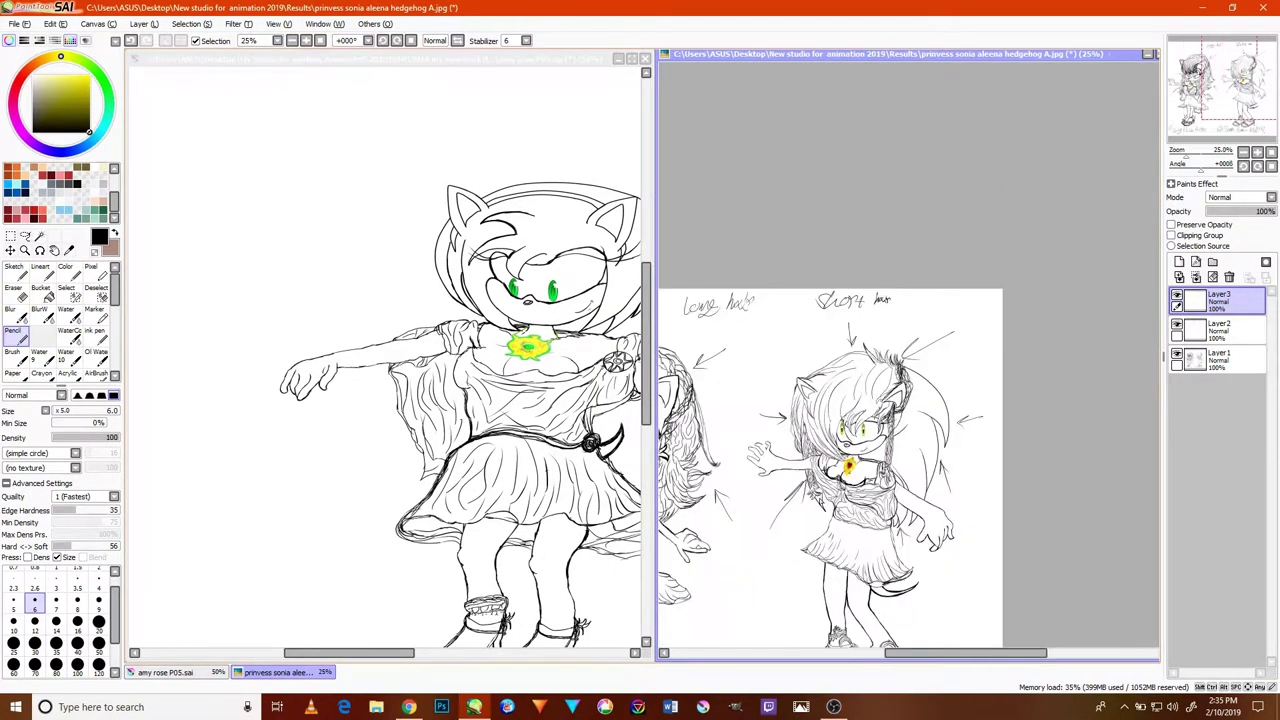
{"action": "scroll", "coordinate": [793, 507], "scroll_direction": "up", "scroll_amount": 2}
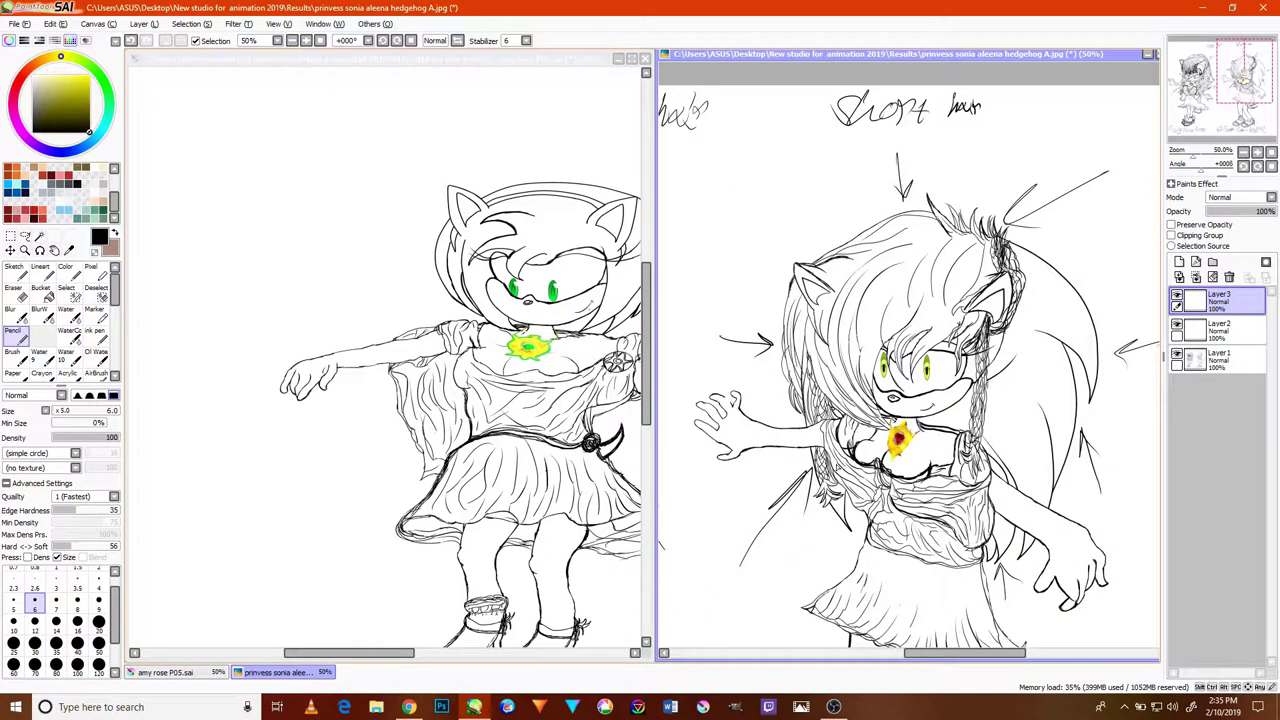
{"action": "key", "text": "space"}
{"action": "left_click_drag", "start_coordinate": [858, 410], "coordinate": [909, 366]}
{"action": "left_click_drag", "start_coordinate": [861, 435], "coordinate": [945, 354]}
{"action": "left_click_drag", "start_coordinate": [884, 393], "coordinate": [890, 450]}
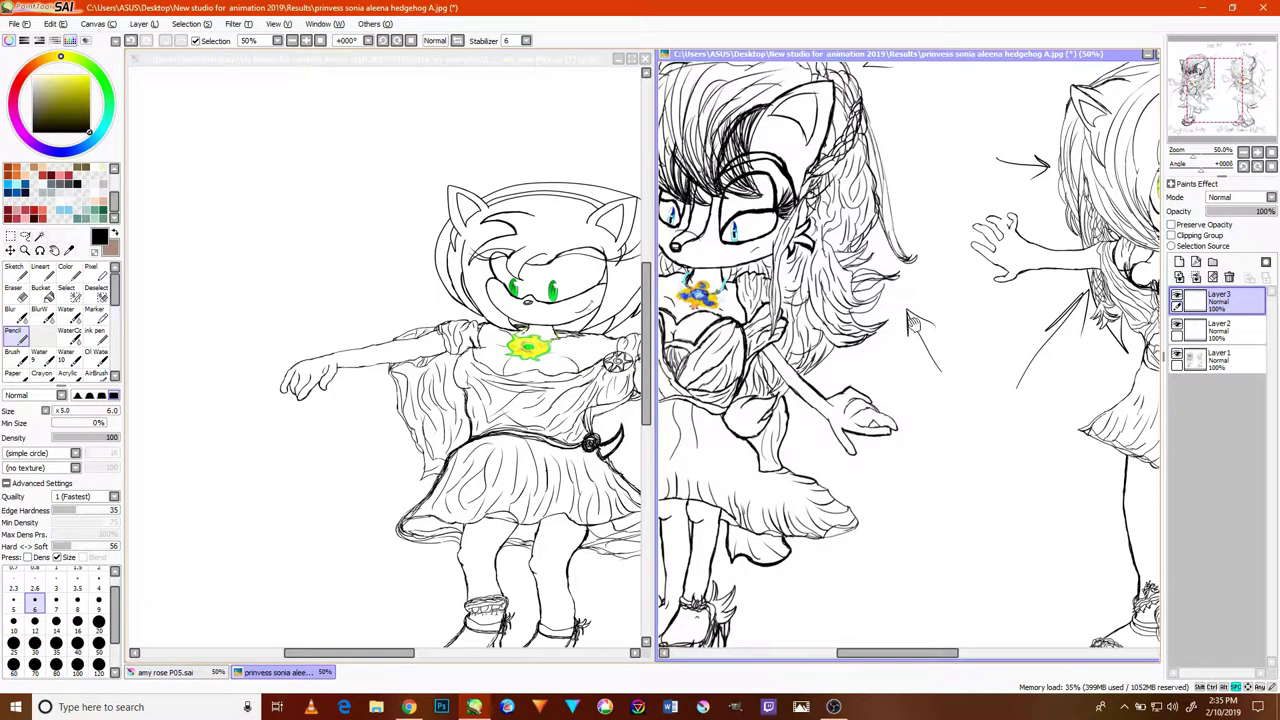
- Draw two arrows pointing at Sally's legs below the skirt hem, one from each side
{"action": "mouse_move", "coordinate": [905, 325]}
{"action": "left_mouse_down"}
{"action": "mouse_move", "coordinate": [964, 411]}
{"action": "mouse_move", "coordinate": [905, 402]}
{"action": "mouse_move", "coordinate": [977, 402]}
{"action": "left_mouse_up"}
{"action": "left_click_drag", "start_coordinate": [910, 367], "coordinate": [975, 309]}
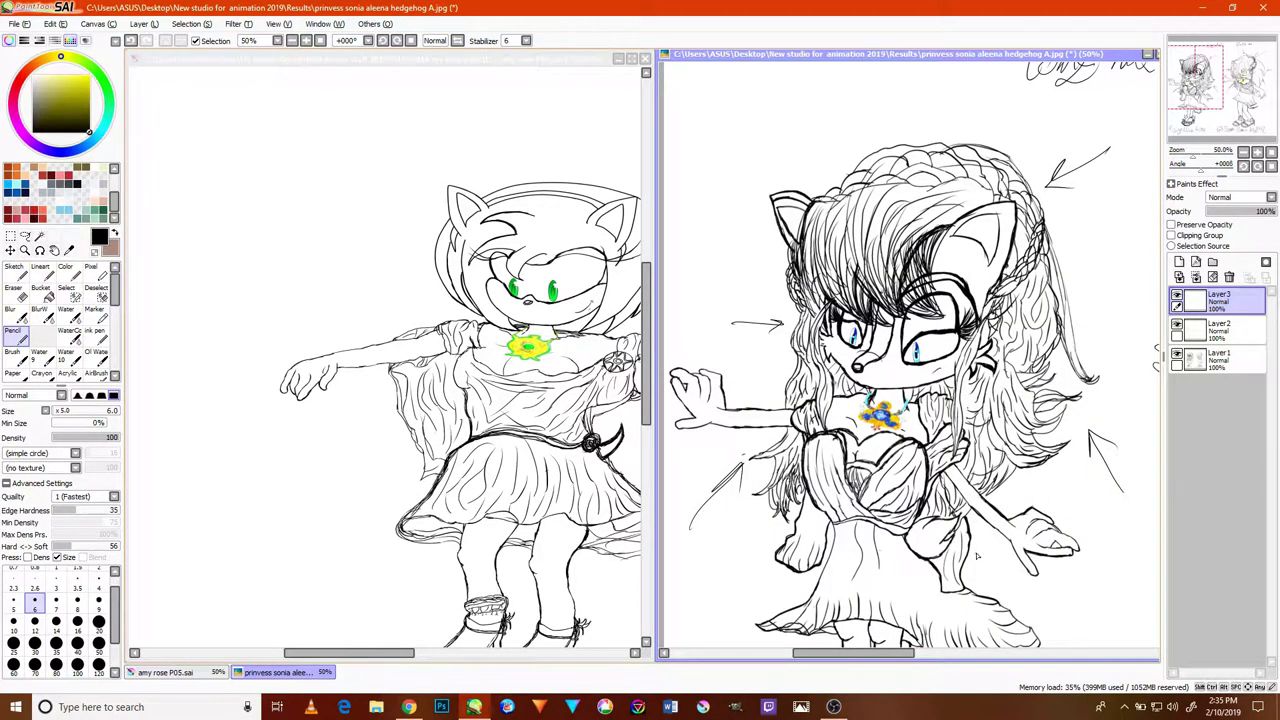
{"action": "scroll", "coordinate": [964, 556], "scroll_direction": "down", "scroll_amount": 3}
{"action": "scroll", "coordinate": [923, 585], "scroll_direction": "up", "scroll_amount": 7}
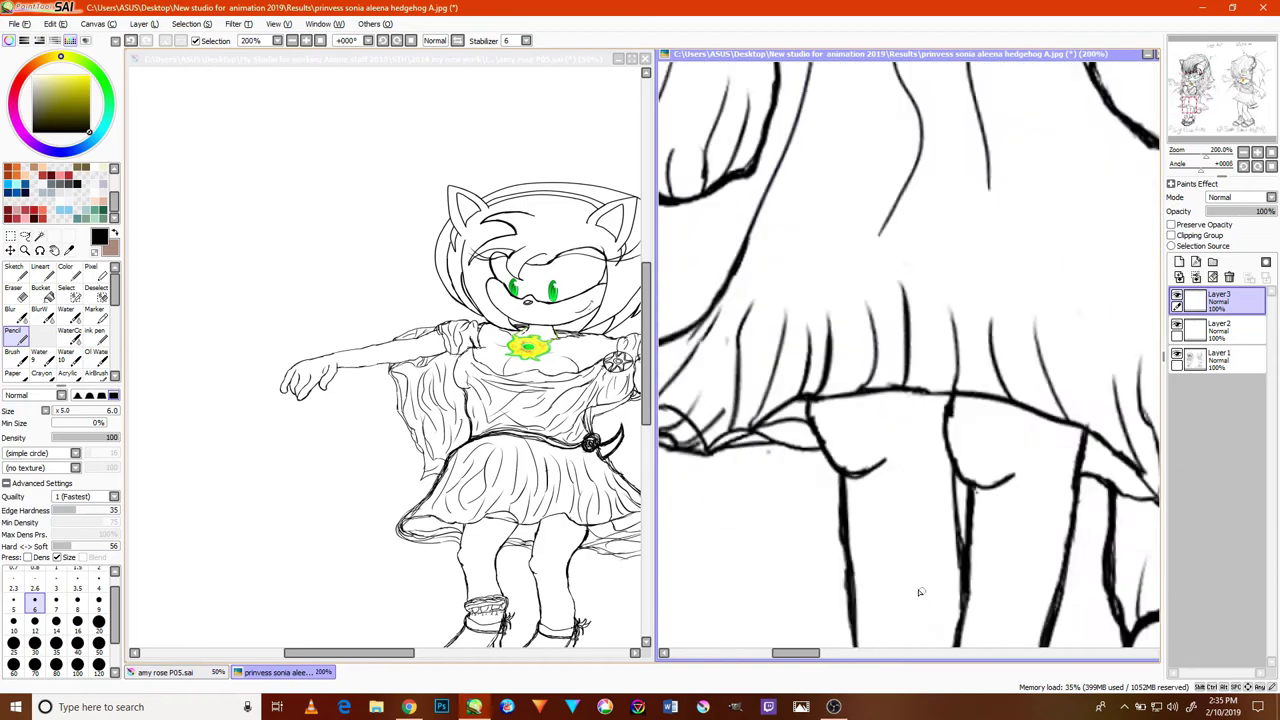
{"action": "left_click_drag", "start_coordinate": [784, 485], "coordinate": [929, 380]}
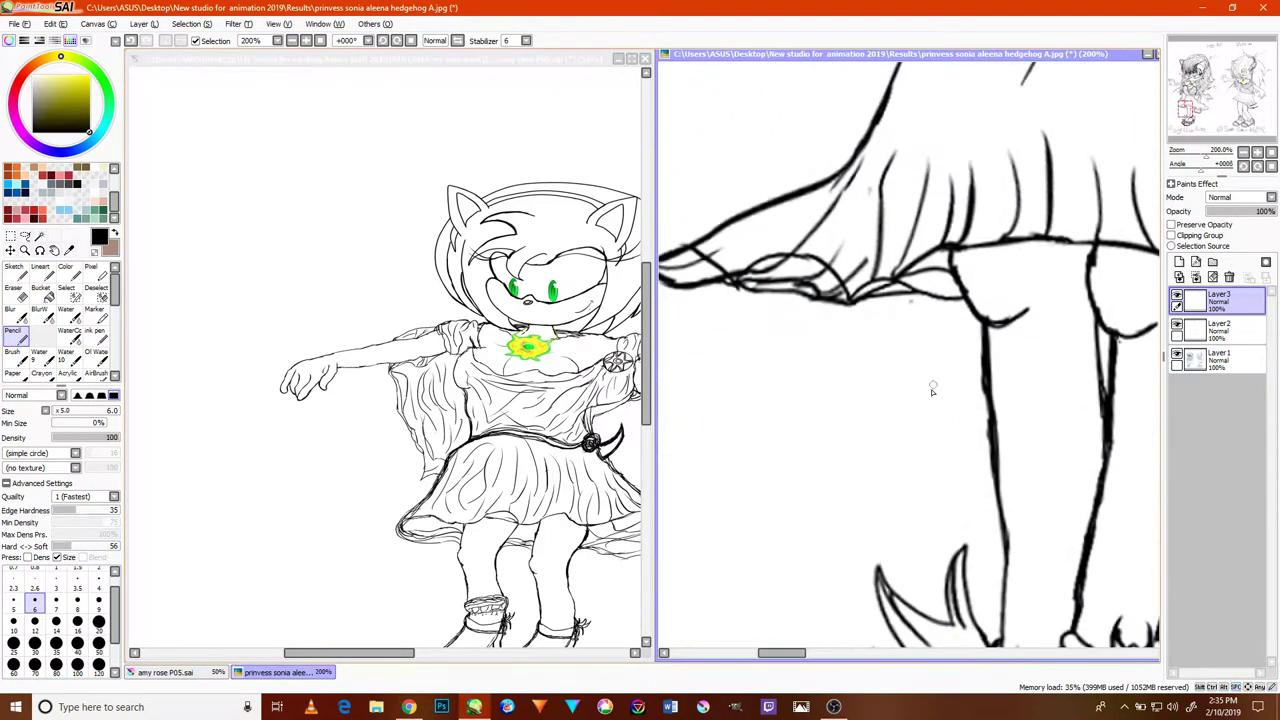
{"action": "mouse_move", "coordinate": [884, 431]}
{"action": "left_mouse_down"}
{"action": "mouse_move", "coordinate": [963, 383]}
{"action": "mouse_move", "coordinate": [929, 382]}
{"action": "mouse_move", "coordinate": [958, 420]}
{"action": "left_mouse_up"}
{"action": "left_click_drag", "start_coordinate": [1032, 405], "coordinate": [837, 393]}
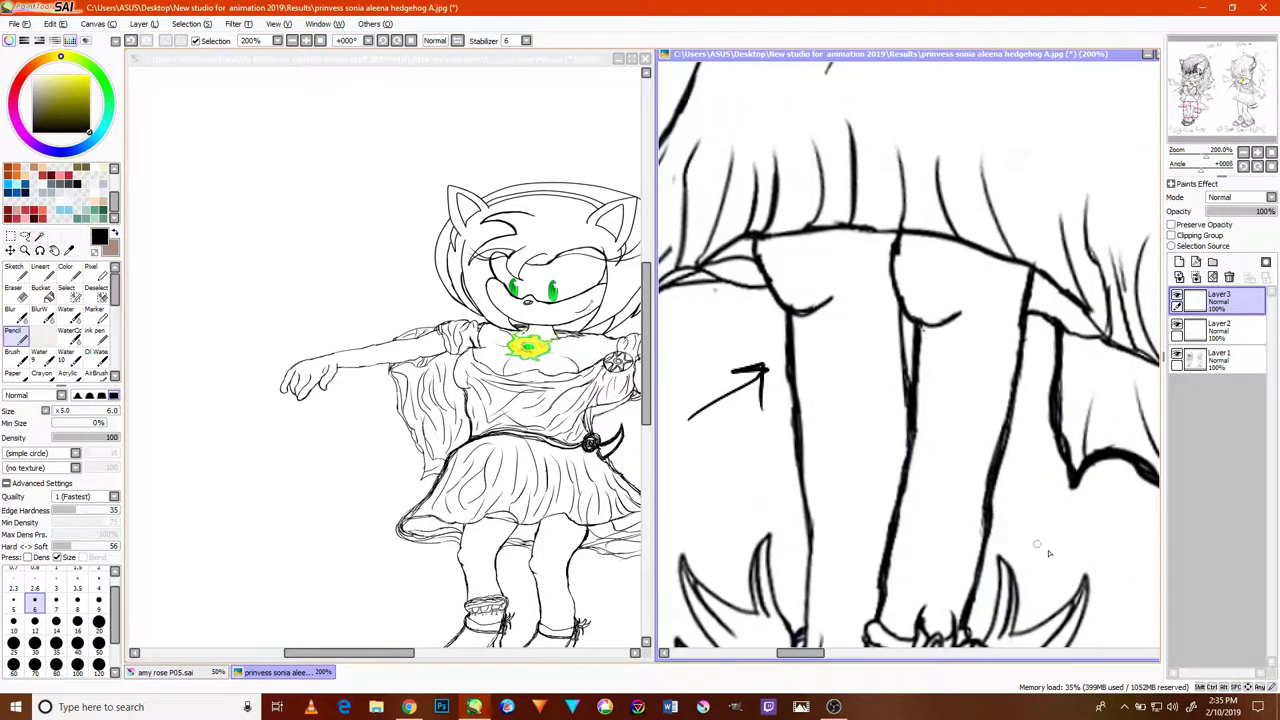
{"action": "mouse_move", "coordinate": [1065, 552]}
{"action": "left_mouse_down"}
{"action": "mouse_move", "coordinate": [1026, 481]}
{"action": "mouse_move", "coordinate": [1016, 500]}
{"action": "mouse_move", "coordinate": [1018, 470]}
{"action": "mouse_move", "coordinate": [1056, 492]}
{"action": "left_mouse_up"}
- Draw two arrows pointing at Sonia's legs, one from the front and one from behind below her tail
{"action": "scroll", "coordinate": [1052, 502], "scroll_direction": "down", "scroll_amount": 5}
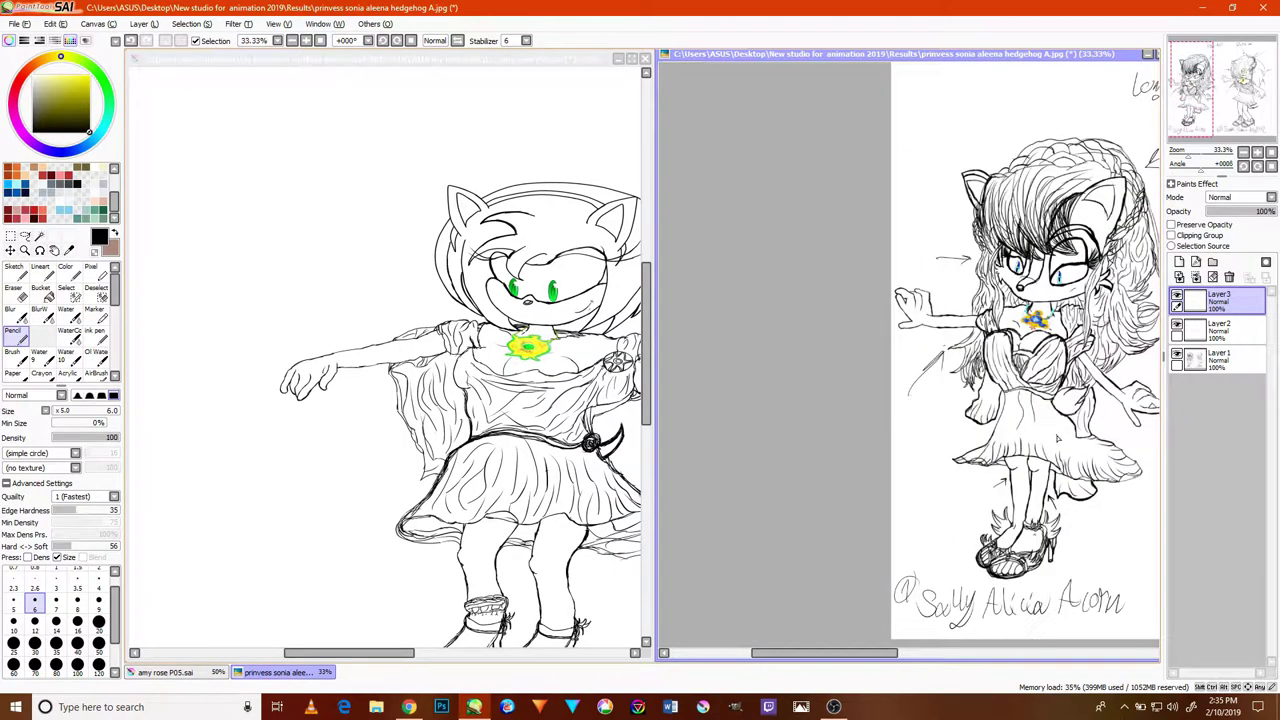
{"action": "left_click_drag", "start_coordinate": [1015, 422], "coordinate": [877, 403]}
{"action": "left_click_drag", "start_coordinate": [1011, 371], "coordinate": [891, 394]}
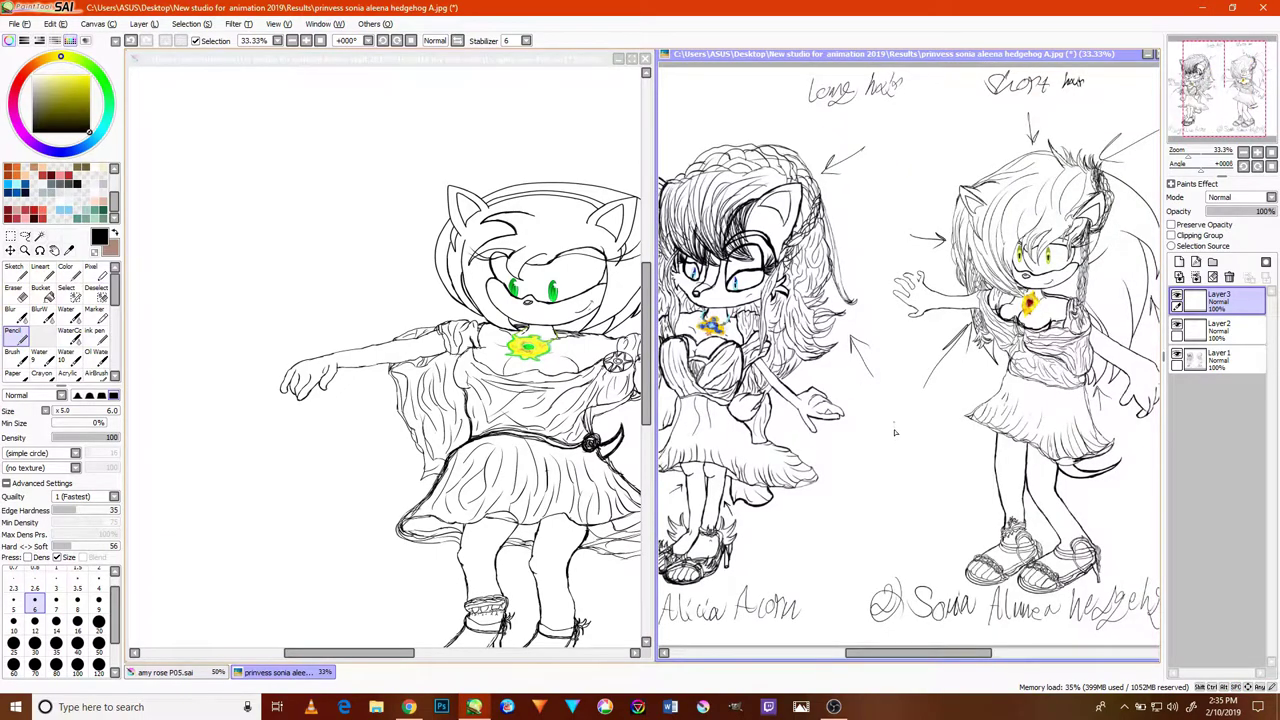
{"action": "scroll", "coordinate": [962, 497], "scroll_direction": "up", "scroll_amount": 3}
{"action": "mouse_move", "coordinate": [956, 494]}
{"action": "left_mouse_down"}
{"action": "mouse_move", "coordinate": [1020, 457]}
{"action": "mouse_move", "coordinate": [1000, 461]}
{"action": "mouse_move", "coordinate": [1011, 470]}
{"action": "left_mouse_up"}
{"action": "scroll", "coordinate": [1061, 463], "scroll_direction": "down", "scroll_amount": 2}
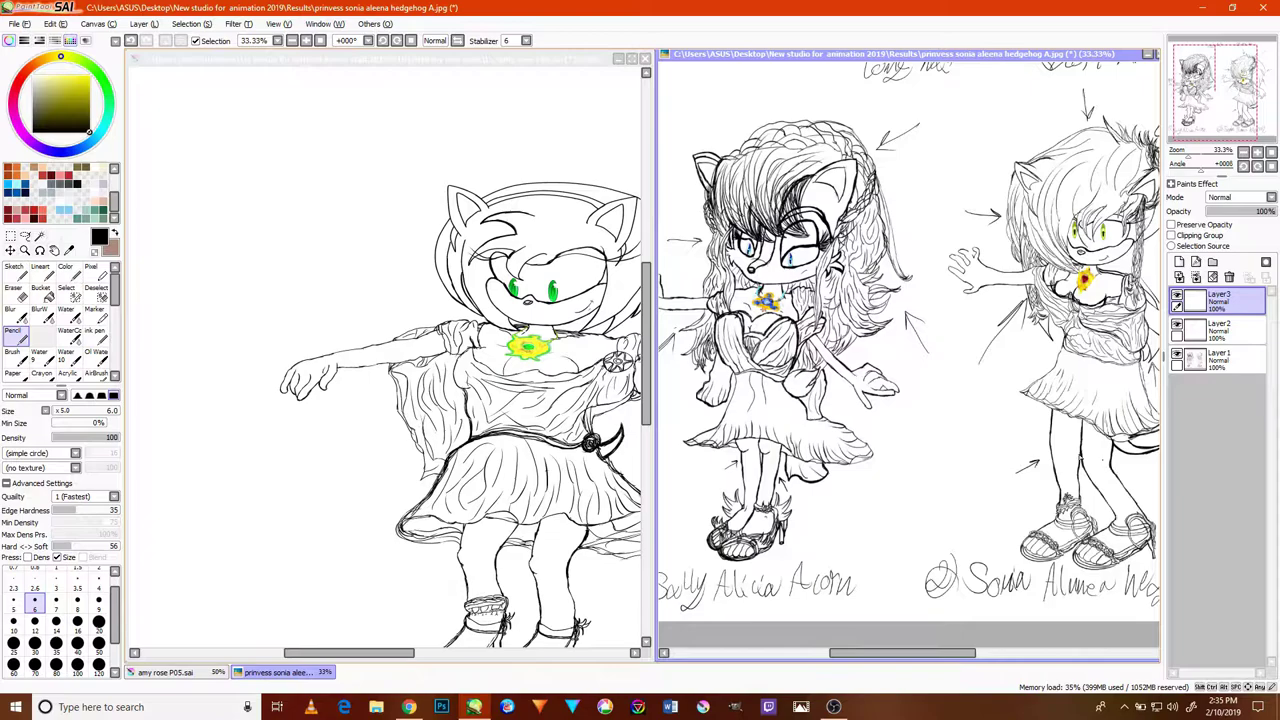
{"action": "scroll", "coordinate": [1034, 447], "scroll_direction": "right", "scroll_amount": 3}
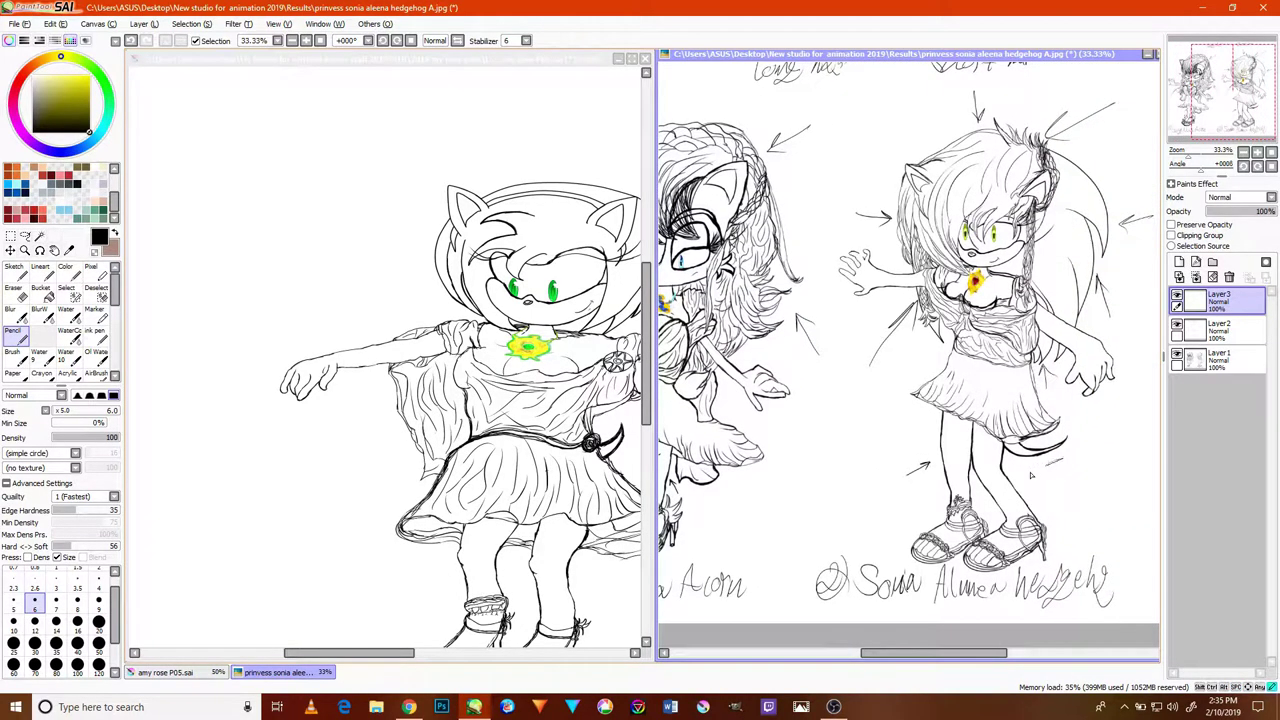
- Write "big legs" below the arrow in front of Sonia's legs, using a near-black colour for the second word
{"action": "left_click_drag", "start_coordinate": [872, 441], "coordinate": [919, 410]}
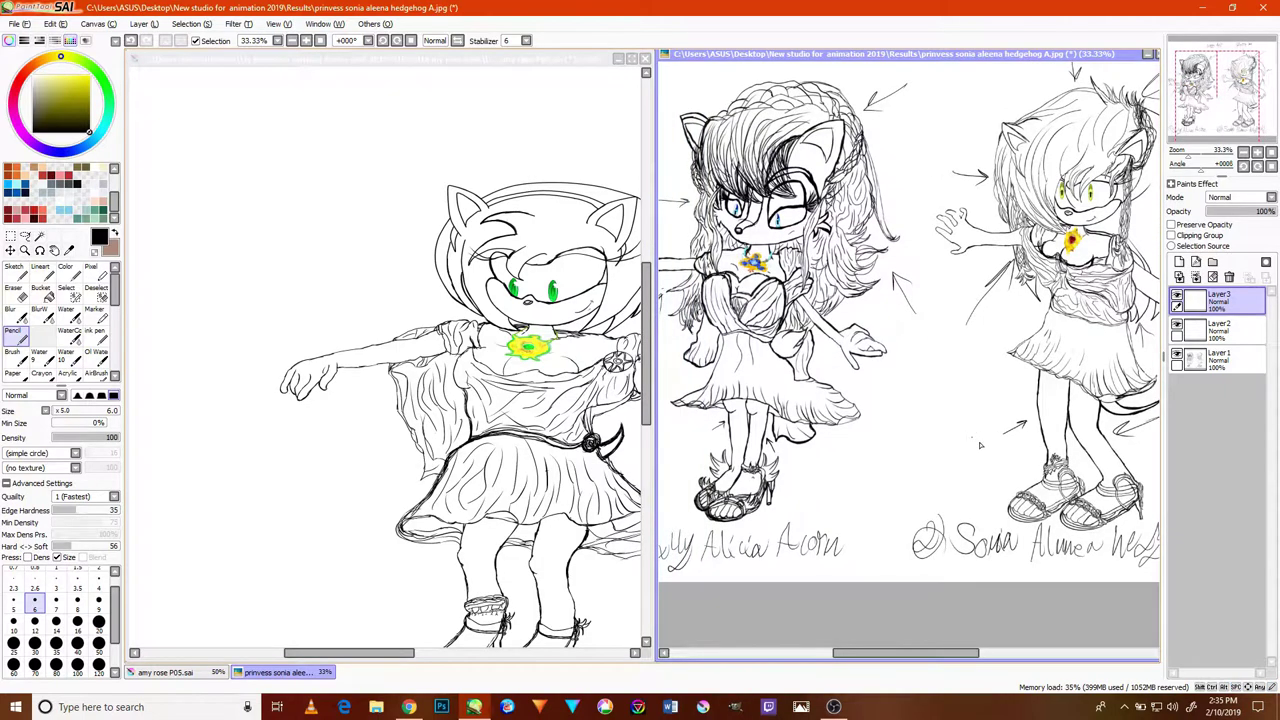
{"action": "scroll", "coordinate": [981, 444], "scroll_direction": "up", "scroll_amount": 4}
{"action": "mouse_move", "coordinate": [989, 446]}
{"action": "left_mouse_down"}
{"action": "mouse_move", "coordinate": [992, 478]}
{"action": "mouse_move", "coordinate": [1005, 457]}
{"action": "mouse_move", "coordinate": [986, 486]}
{"action": "mouse_move", "coordinate": [1026, 469]}
{"action": "left_mouse_up"}
{"action": "left_click", "coordinate": [1014, 413], "text": "alt"}
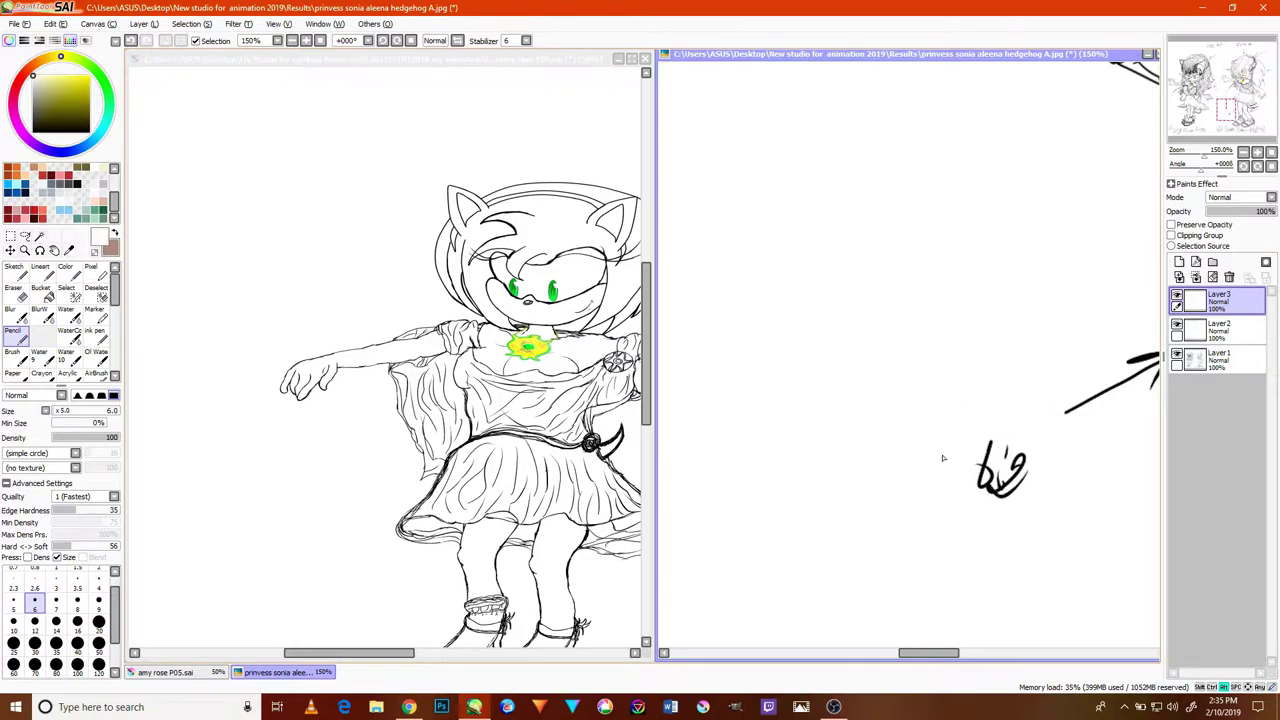
{"action": "left_click_drag", "start_coordinate": [1028, 437], "coordinate": [900, 447]}
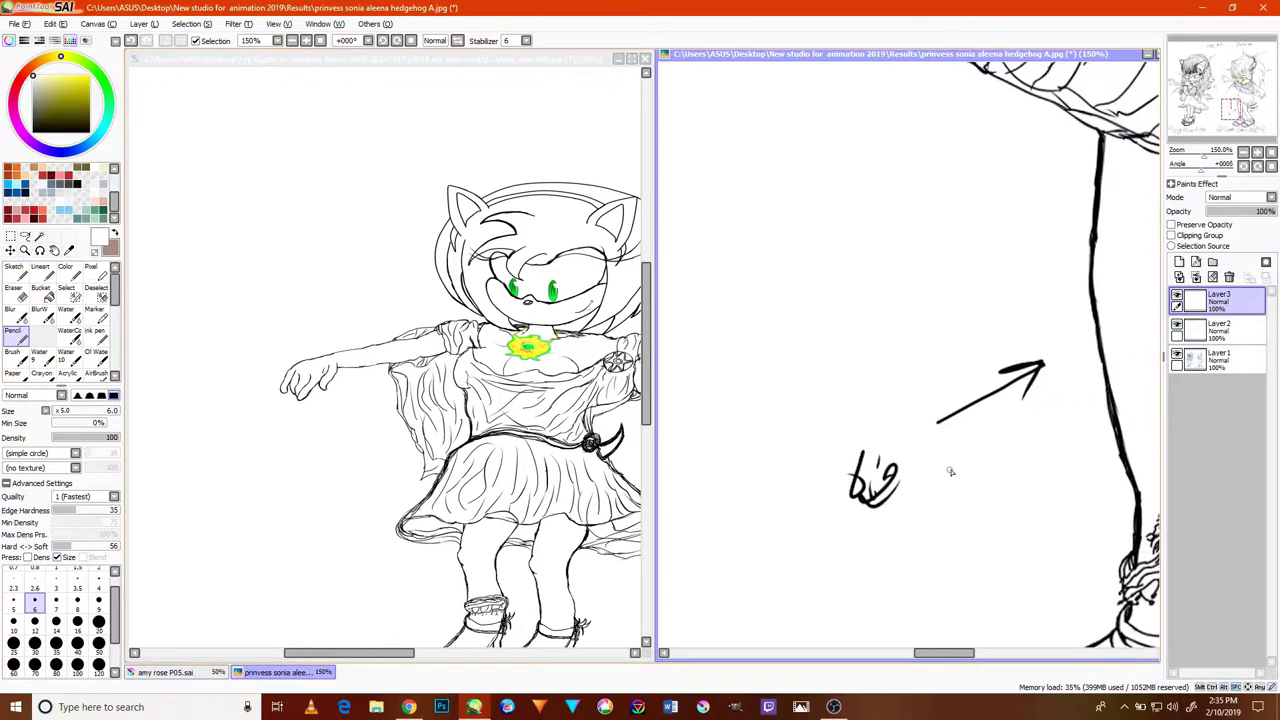
{"action": "left_click", "coordinate": [78, 126]}
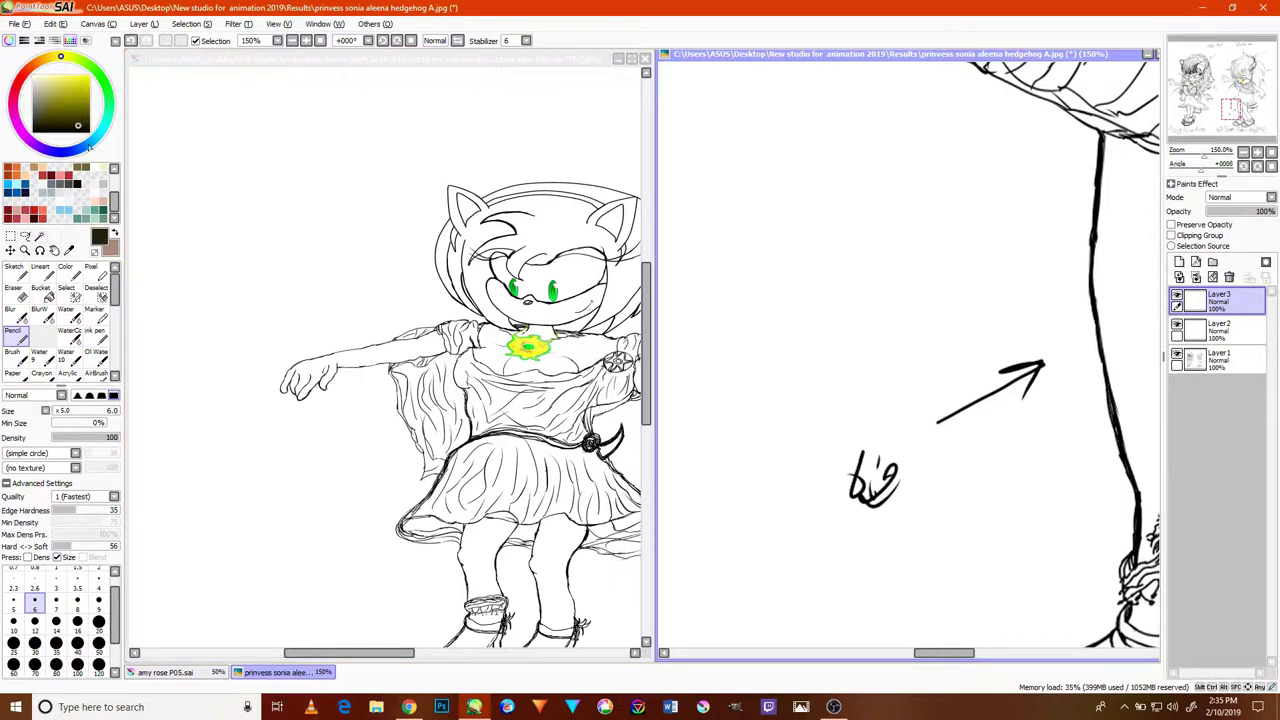
{"action": "mouse_move", "coordinate": [944, 458]}
{"action": "left_mouse_down"}
{"action": "mouse_move", "coordinate": [946, 495]}
{"action": "mouse_move", "coordinate": [972, 508]}
{"action": "mouse_move", "coordinate": [987, 491]}
{"action": "mouse_move", "coordinate": [939, 547]}
{"action": "mouse_move", "coordinate": [1015, 482]}
{"action": "mouse_move", "coordinate": [992, 508]}
{"action": "left_mouse_up"}
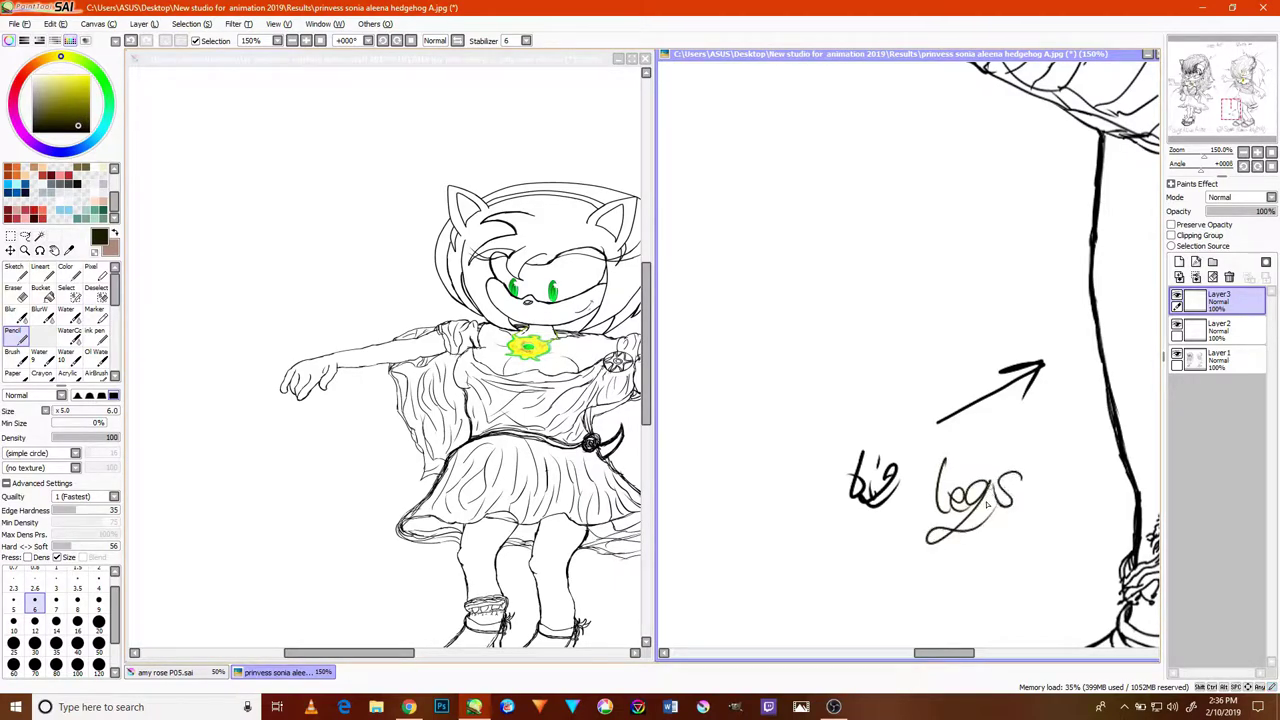
- Add two more arrows pointing at the outer side of Sally's front leg, above and below the existing one
{"action": "mouse_move", "coordinate": [740, 402]}
{"action": "left_mouse_down"}
{"action": "mouse_move", "coordinate": [1018, 372]}
{"action": "mouse_move", "coordinate": [1063, 344]}
{"action": "left_mouse_up"}
{"action": "mouse_move", "coordinate": [905, 379]}
{"action": "left_mouse_down"}
{"action": "mouse_move", "coordinate": [1121, 325]}
{"action": "mouse_move", "coordinate": [950, 371]}
{"action": "mouse_move", "coordinate": [1115, 391]}
{"action": "mouse_move", "coordinate": [880, 277]}
{"action": "mouse_move", "coordinate": [929, 260]}
{"action": "left_mouse_up"}
{"action": "mouse_move", "coordinate": [798, 272]}
{"action": "left_mouse_down"}
{"action": "mouse_move", "coordinate": [874, 277]}
{"action": "mouse_move", "coordinate": [862, 266]}
{"action": "mouse_move", "coordinate": [850, 297]}
{"action": "left_mouse_up"}
{"action": "mouse_move", "coordinate": [757, 212]}
{"action": "left_mouse_down"}
{"action": "mouse_move", "coordinate": [745, 268]}
{"action": "mouse_move", "coordinate": [852, 204]}
{"action": "mouse_move", "coordinate": [844, 240]}
{"action": "left_mouse_up"}
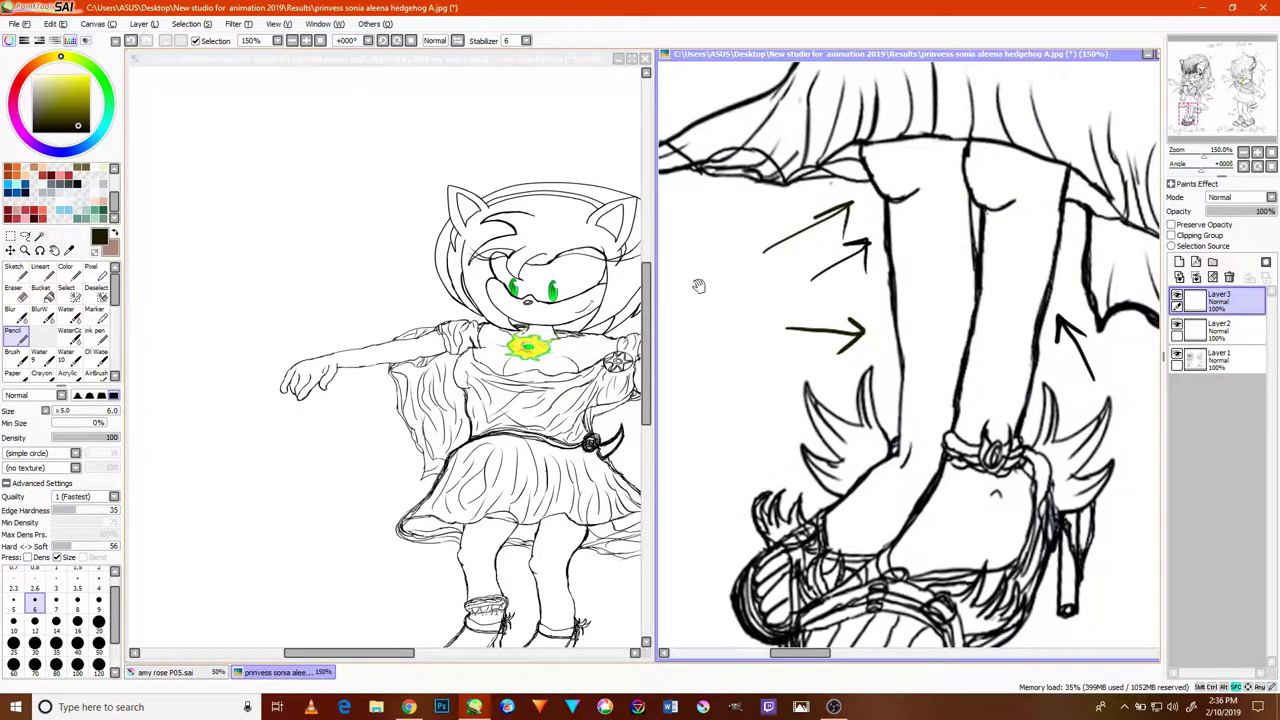
- Write "Short legs" on two lines beside the arrows at Sally's front leg
{"action": "left_click_drag", "start_coordinate": [699, 286], "coordinate": [823, 306]}
{"action": "mouse_move", "coordinate": [730, 283]}
{"action": "left_mouse_down"}
{"action": "mouse_move", "coordinate": [697, 299]}
{"action": "mouse_move", "coordinate": [735, 289]}
{"action": "mouse_move", "coordinate": [736, 276]}
{"action": "mouse_move", "coordinate": [718, 322]}
{"action": "mouse_move", "coordinate": [743, 327]}
{"action": "mouse_move", "coordinate": [762, 303]}
{"action": "mouse_move", "coordinate": [751, 305]}
{"action": "mouse_move", "coordinate": [762, 336]}
{"action": "left_mouse_up"}
{"action": "mouse_move", "coordinate": [766, 304]}
{"action": "left_mouse_down"}
{"action": "mouse_move", "coordinate": [786, 298]}
{"action": "mouse_move", "coordinate": [799, 326]}
{"action": "left_mouse_up"}
{"action": "left_click", "coordinate": [791, 326]}
{"action": "left_click_drag", "start_coordinate": [788, 312], "coordinate": [801, 309]}
{"action": "mouse_move", "coordinate": [712, 348]}
{"action": "left_mouse_down"}
{"action": "mouse_move", "coordinate": [756, 375]}
{"action": "mouse_move", "coordinate": [741, 376]}
{"action": "mouse_move", "coordinate": [711, 434]}
{"action": "mouse_move", "coordinate": [783, 373]}
{"action": "mouse_move", "coordinate": [750, 402]}
{"action": "left_mouse_up"}
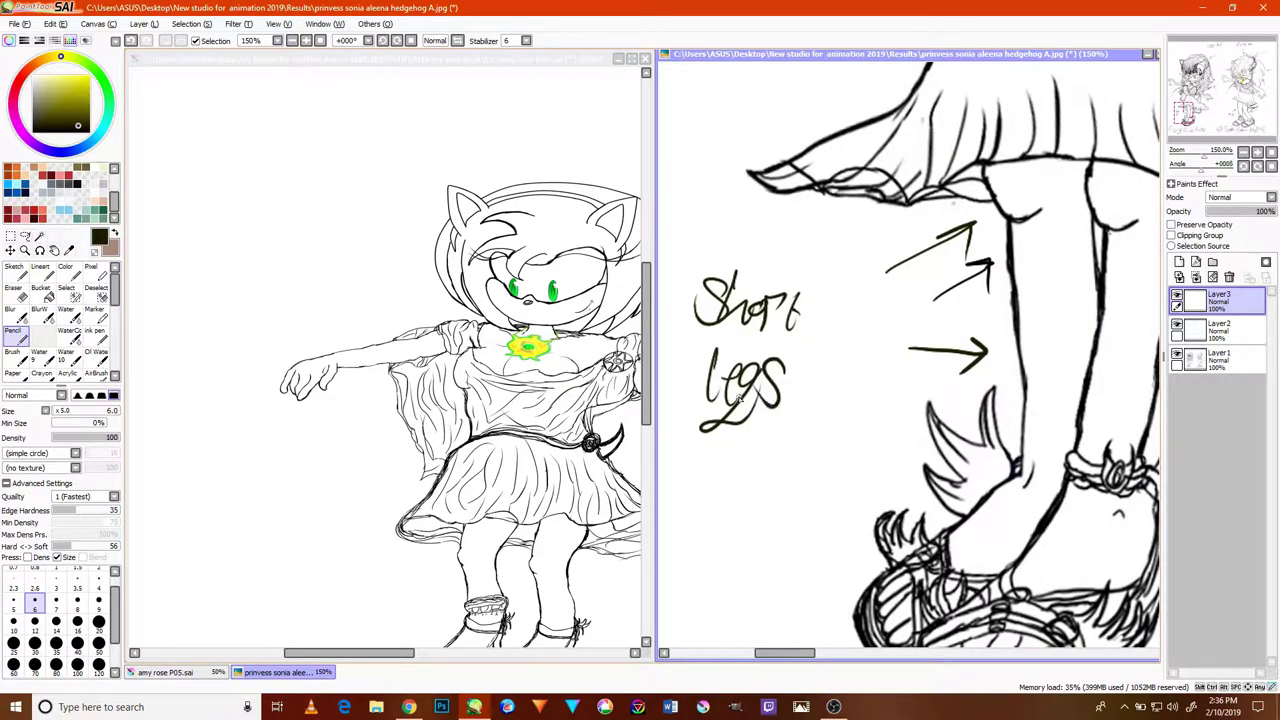
- Draw arrows pointing at Sally's two ears, one from above and one from the side across the braid
{"action": "scroll", "coordinate": [850, 470], "scroll_direction": "down", "scroll_amount": 4}
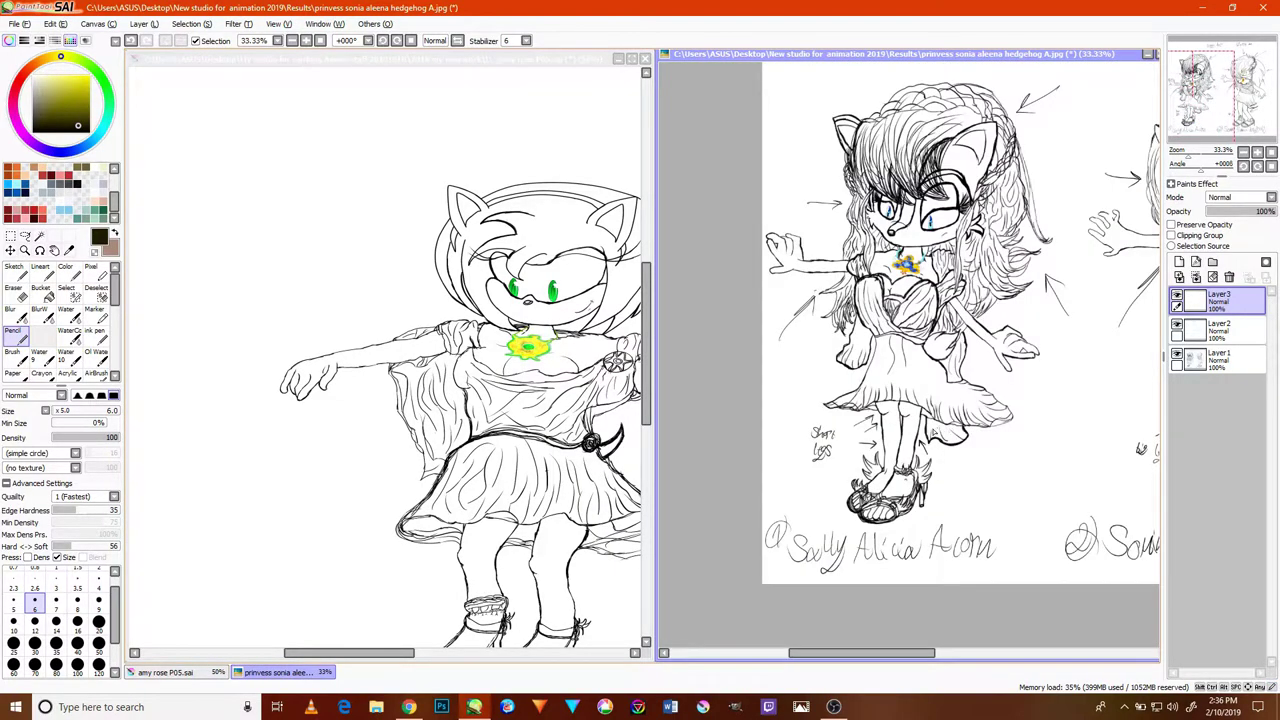
{"action": "key", "text": "space"}
{"action": "left_click_drag", "start_coordinate": [956, 324], "coordinate": [893, 400]}
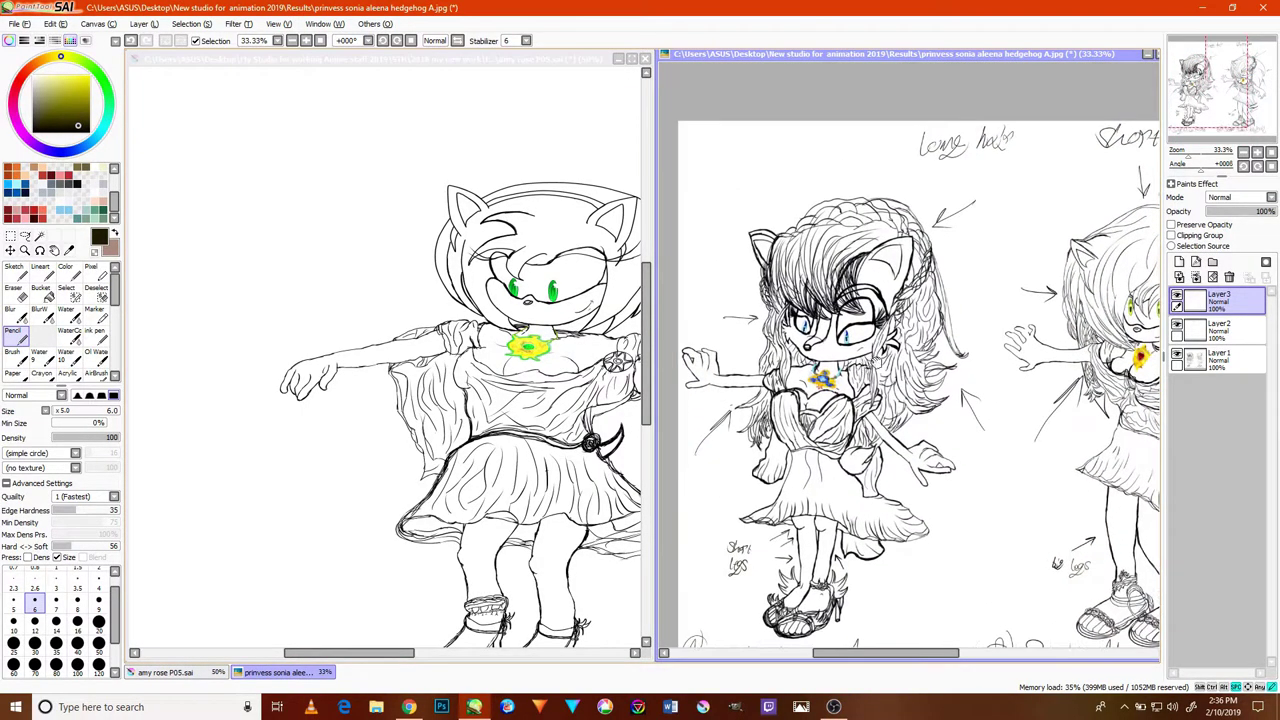
{"action": "left_click_drag", "start_coordinate": [870, 358], "coordinate": [925, 402]}
{"action": "scroll", "coordinate": [793, 257], "scroll_direction": "up", "scroll_amount": 3}
{"action": "mouse_move", "coordinate": [862, 212]}
{"action": "left_mouse_down"}
{"action": "mouse_move", "coordinate": [852, 291]}
{"action": "mouse_move", "coordinate": [843, 256]}
{"action": "mouse_move", "coordinate": [848, 287]}
{"action": "mouse_move", "coordinate": [899, 254]}
{"action": "left_mouse_up"}
{"action": "scroll", "coordinate": [901, 255], "scroll_direction": "down", "scroll_amount": 3}
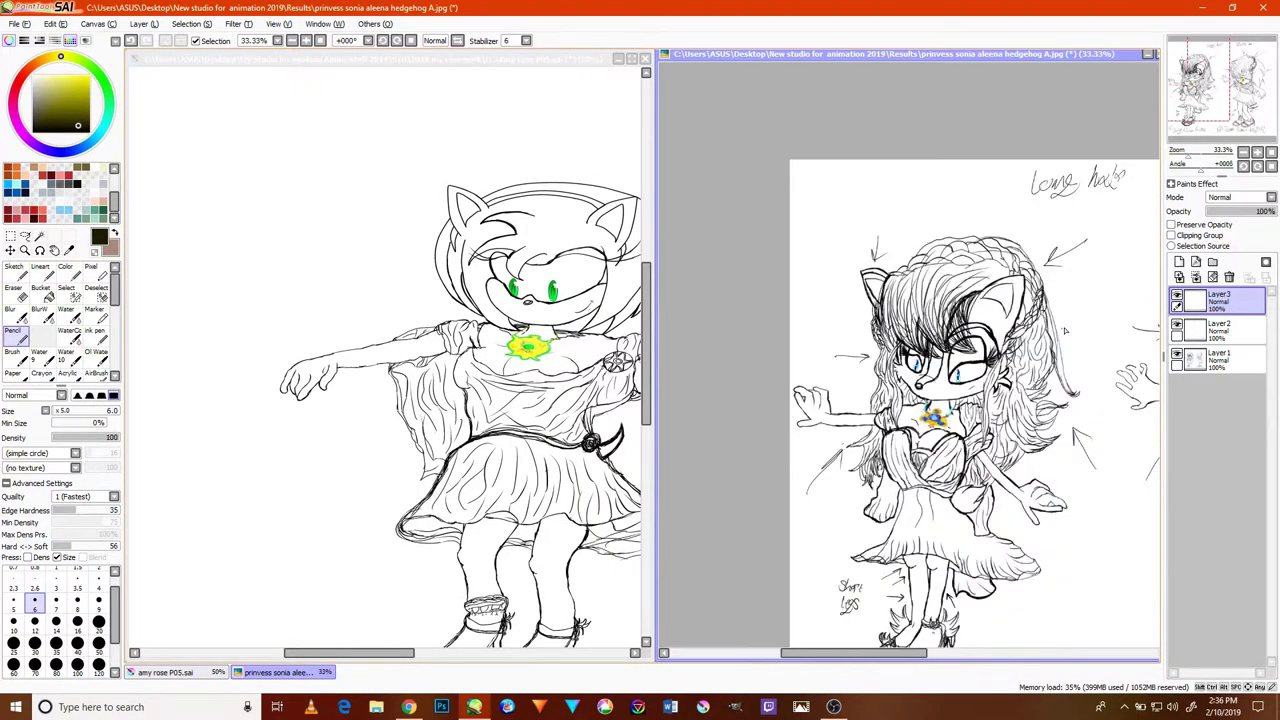
{"action": "scroll", "coordinate": [1075, 293], "scroll_direction": "up", "scroll_amount": 2}
{"action": "left_click_drag", "start_coordinate": [1106, 273], "coordinate": [989, 285]}
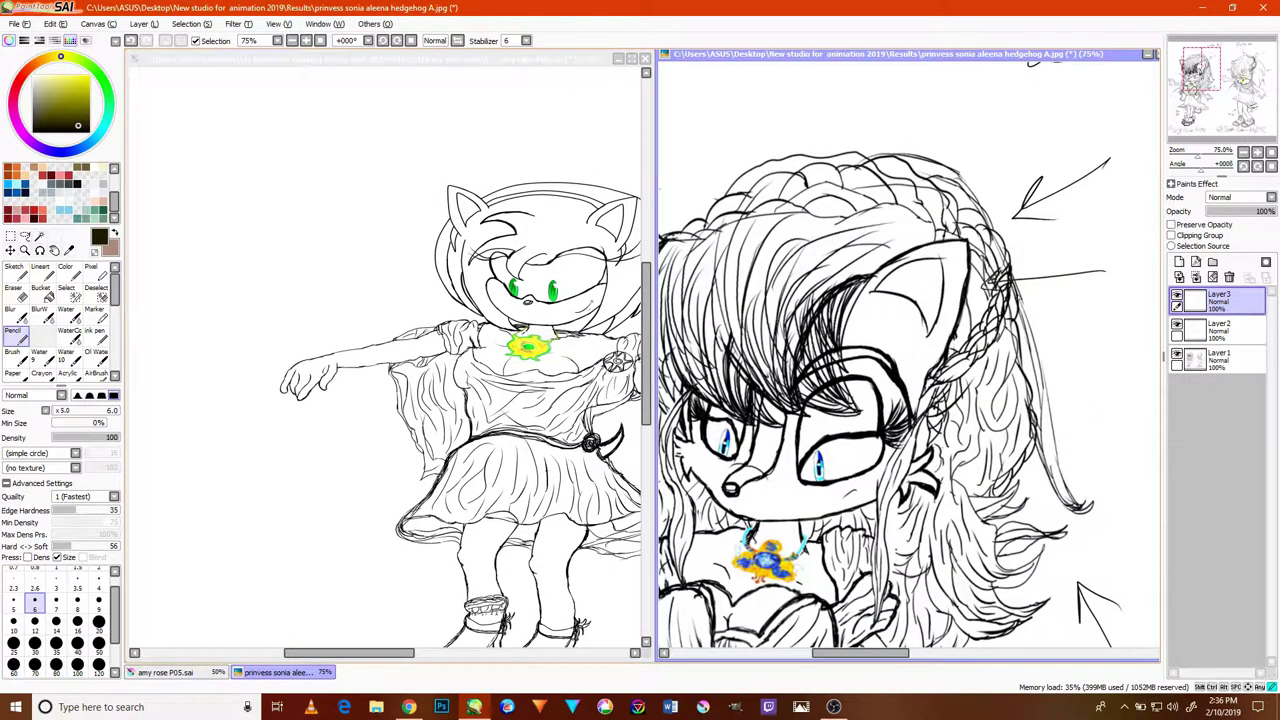
- Write "Big ears" on two lines at the tail end of the arrow crossing Sally's braid
{"action": "scroll", "coordinate": [1024, 304], "scroll_direction": "down", "scroll_amount": 2}
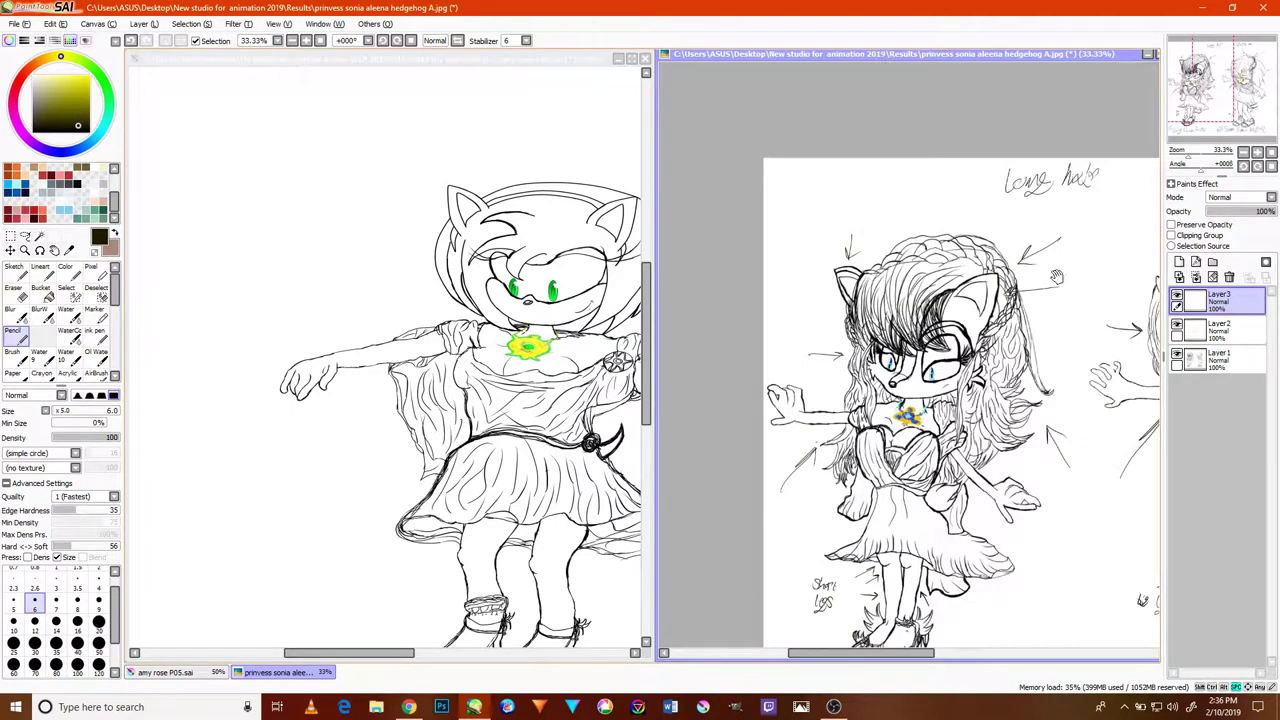
{"action": "left_click_drag", "start_coordinate": [1057, 268], "coordinate": [995, 295]}
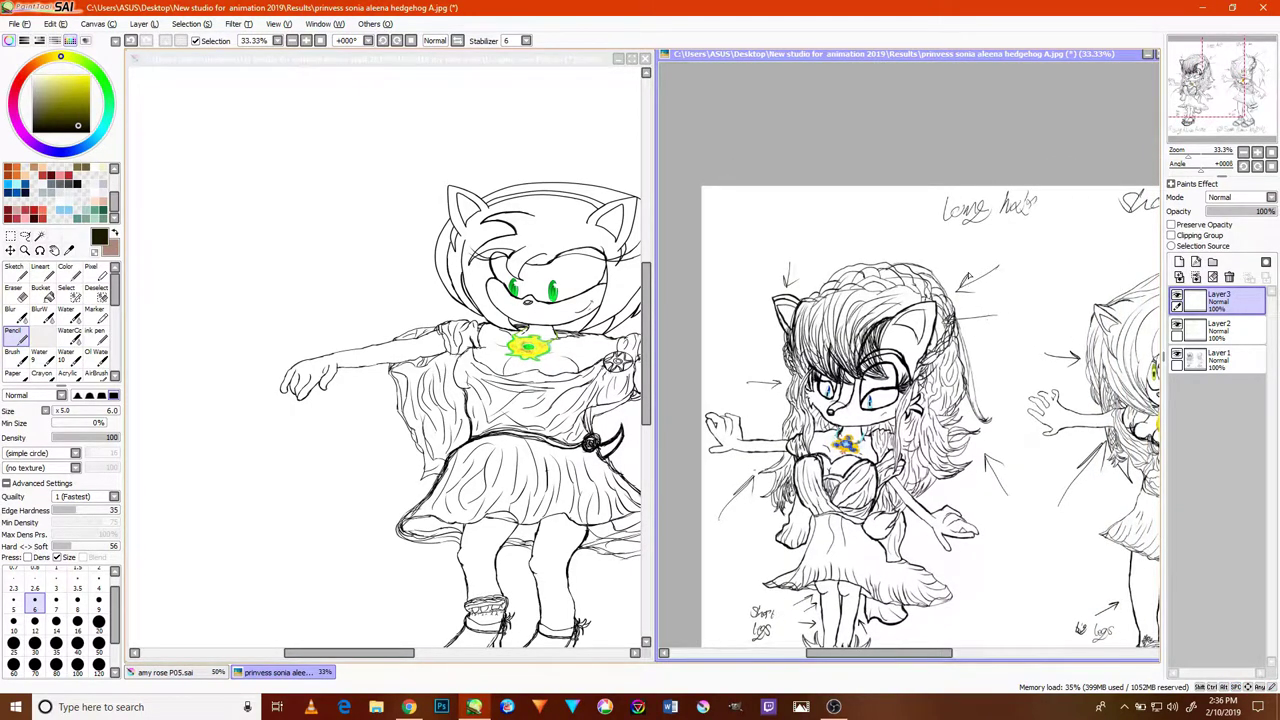
{"action": "scroll", "coordinate": [977, 296], "scroll_direction": "up", "scroll_amount": 3}
{"action": "mouse_move", "coordinate": [1044, 388]}
{"action": "left_mouse_down"}
{"action": "mouse_move", "coordinate": [1046, 345]}
{"action": "mouse_move", "coordinate": [1046, 382]}
{"action": "mouse_move", "coordinate": [1080, 394]}
{"action": "mouse_move", "coordinate": [1038, 416]}
{"action": "mouse_move", "coordinate": [1052, 405]}
{"action": "mouse_move", "coordinate": [1068, 420]}
{"action": "mouse_move", "coordinate": [1090, 400]}
{"action": "mouse_move", "coordinate": [1080, 418]}
{"action": "left_mouse_up"}
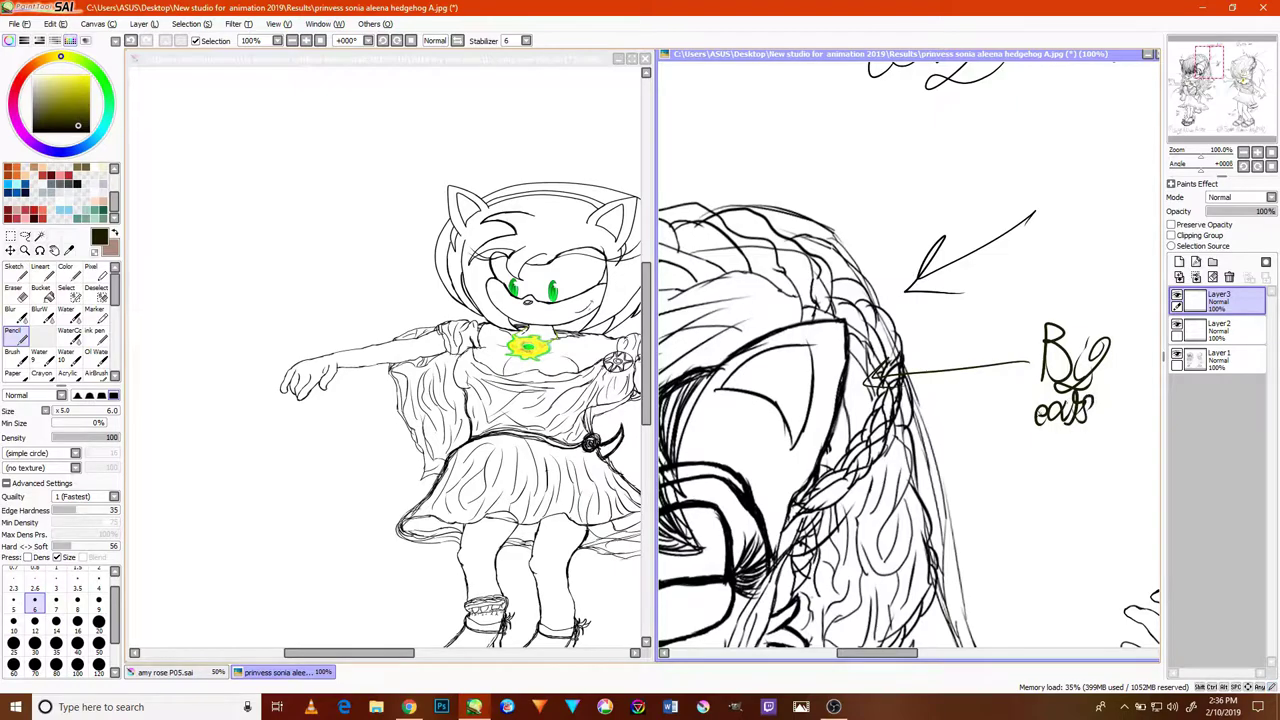
- Draw arrows pointing at Sonia's two ears, one from above and one from the side behind her braid
{"action": "key", "text": "space"}
{"action": "left_click_drag", "start_coordinate": [1000, 372], "coordinate": [698, 378]}
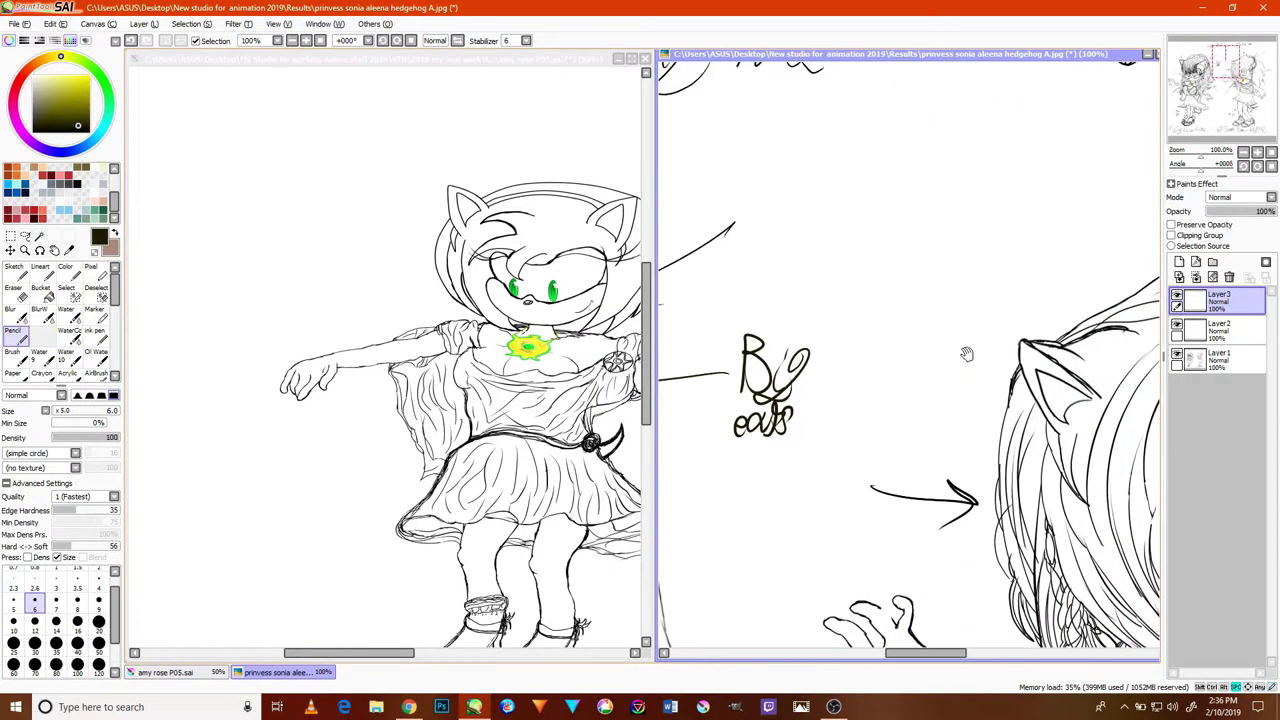
{"action": "left_click_drag", "start_coordinate": [950, 342], "coordinate": [840, 390]}
{"action": "mouse_move", "coordinate": [930, 284]}
{"action": "left_mouse_down"}
{"action": "mouse_move", "coordinate": [930, 376]}
{"action": "mouse_move", "coordinate": [942, 340]}
{"action": "mouse_move", "coordinate": [700, 325]}
{"action": "left_mouse_up"}
{"action": "left_click_drag", "start_coordinate": [1085, 430], "coordinate": [995, 351]}
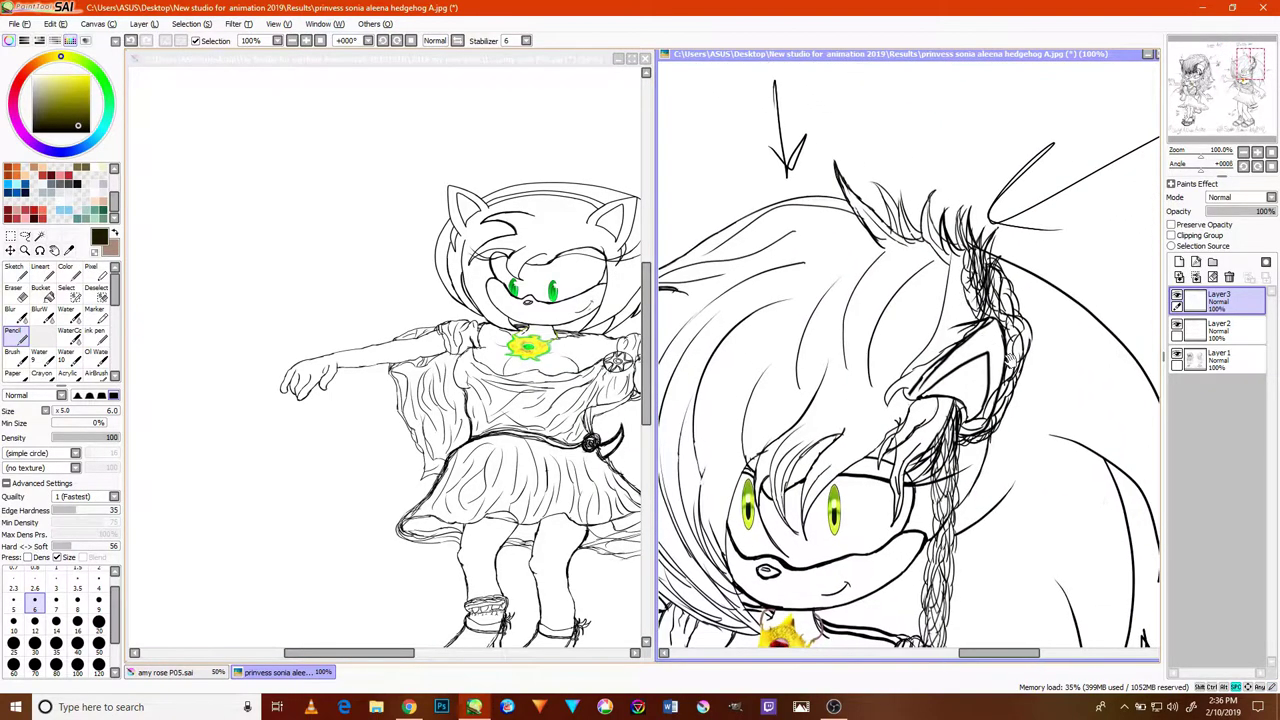
{"action": "mouse_move", "coordinate": [1113, 291]}
{"action": "left_mouse_down"}
{"action": "mouse_move", "coordinate": [1029, 286]}
{"action": "mouse_move", "coordinate": [966, 332]}
{"action": "mouse_move", "coordinate": [1000, 330]}
{"action": "left_mouse_up"}
{"action": "left_click_drag", "start_coordinate": [1080, 286], "coordinate": [1014, 349]}
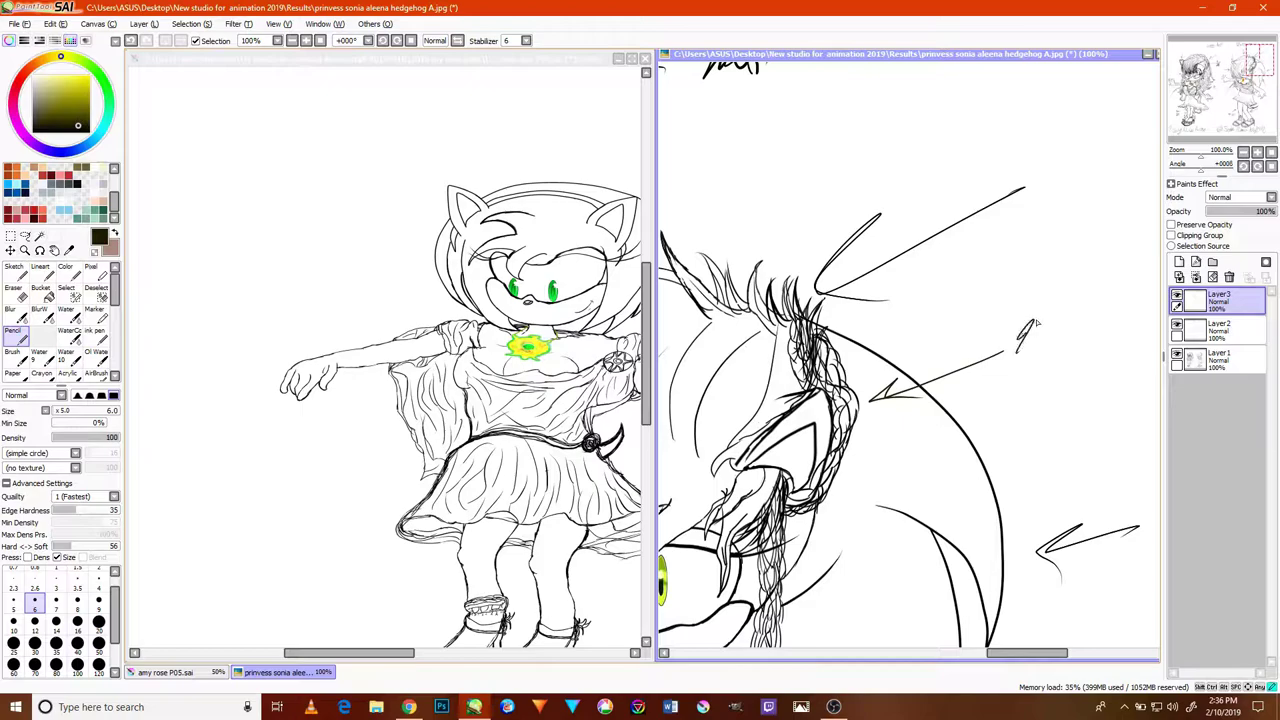
- Write "Small ears" on two lines beside the arrow behind Sonia's braid, undoing the misdrawn letters
{"action": "key", "text": "ctrl+z"}
{"action": "key", "text": "ctrl+z"}
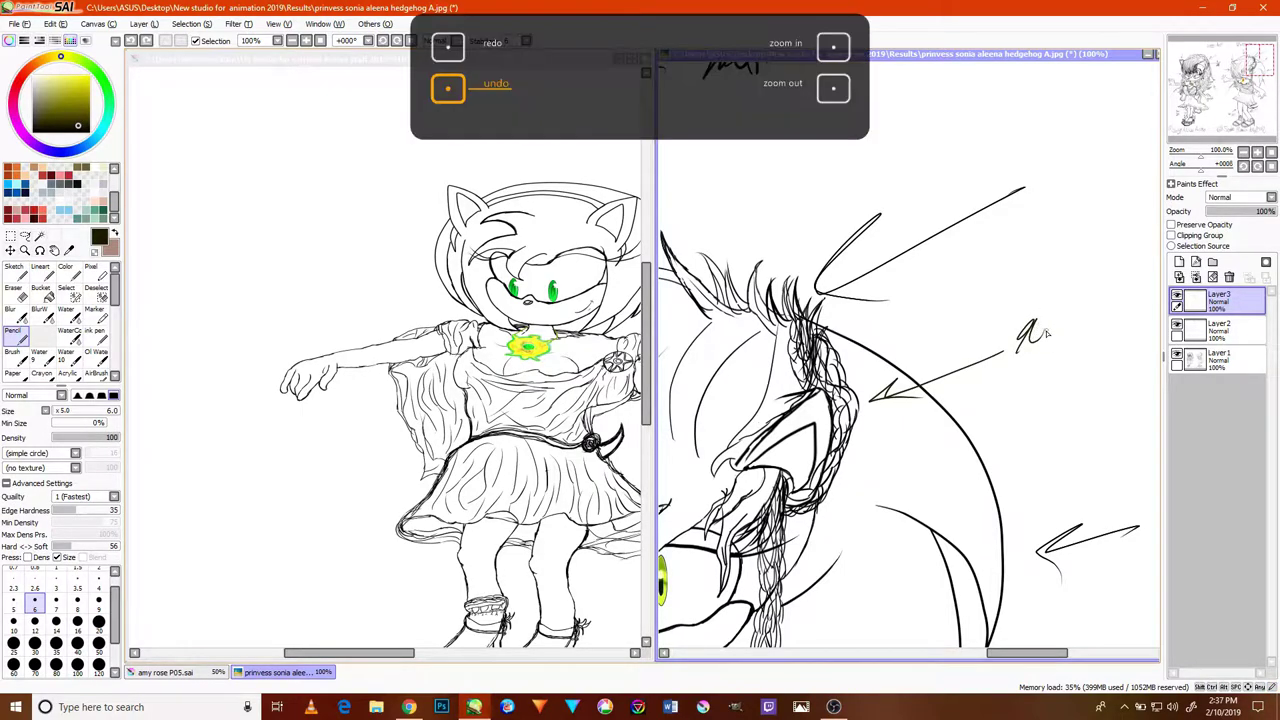
{"action": "mouse_move", "coordinate": [1048, 318]}
{"action": "left_mouse_down"}
{"action": "mouse_move", "coordinate": [1016, 352]}
{"action": "mouse_move", "coordinate": [1060, 331]}
{"action": "mouse_move", "coordinate": [1071, 348]}
{"action": "mouse_move", "coordinate": [1037, 352]}
{"action": "mouse_move", "coordinate": [1066, 337]}
{"action": "mouse_move", "coordinate": [1080, 349]}
{"action": "mouse_move", "coordinate": [1092, 332]}
{"action": "mouse_move", "coordinate": [1128, 340]}
{"action": "left_mouse_up"}
{"action": "key", "text": "ctrl+z"}
{"action": "key", "text": "ctrl+z"}
{"action": "left_click_drag", "start_coordinate": [1039, 381], "coordinate": [1092, 390]}
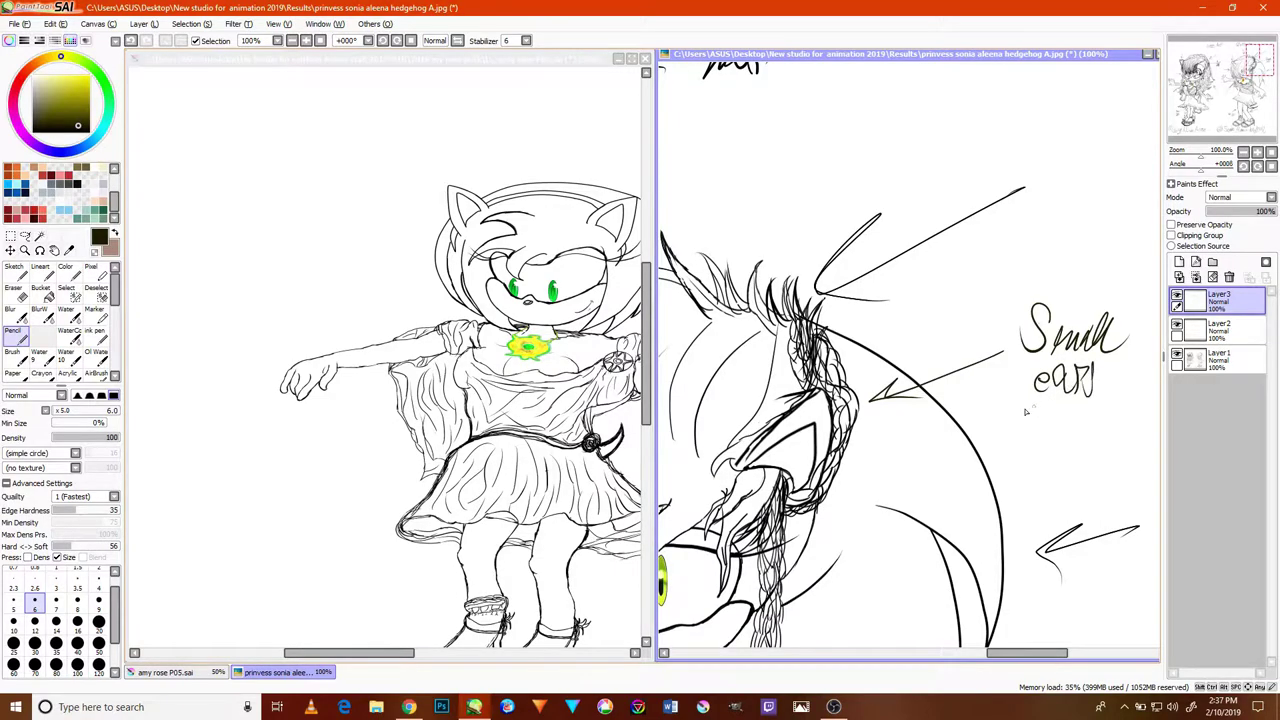
- Draw a horizontal arrow pointing at the tip of Sonia's curved tail below the skirt
{"action": "scroll", "coordinate": [1029, 410], "scroll_direction": "down", "scroll_amount": 2}
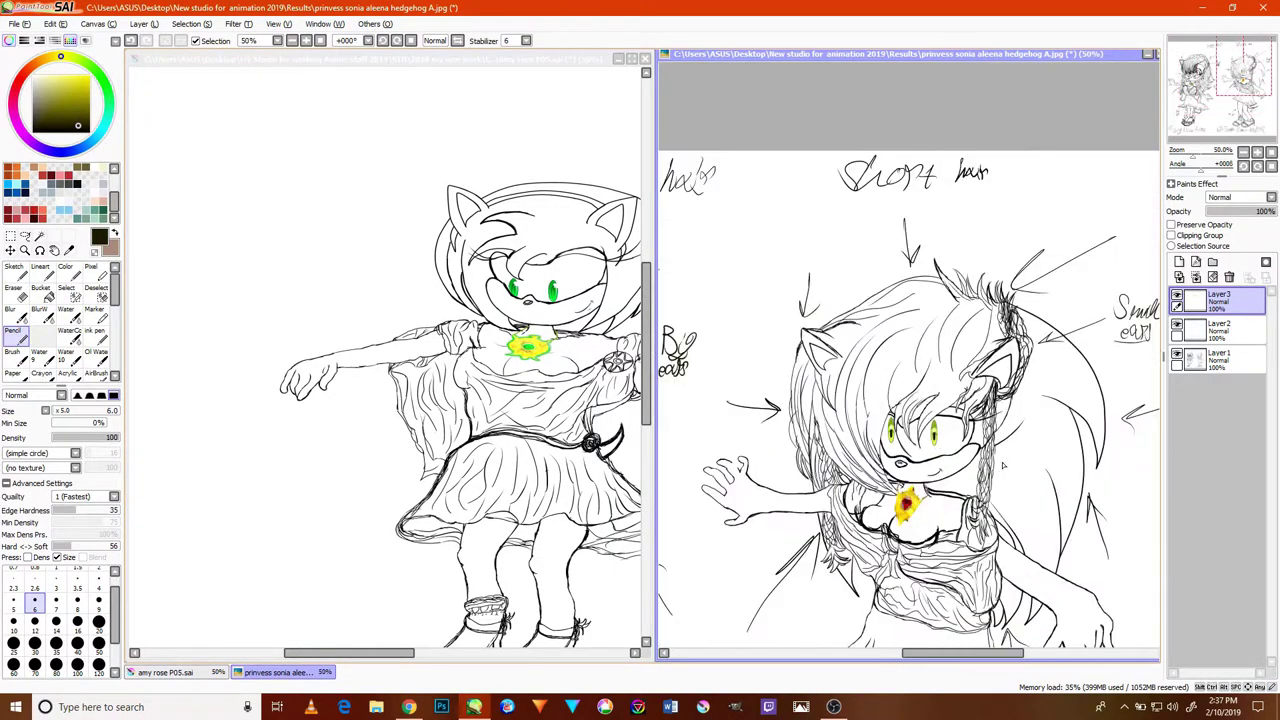
{"action": "scroll", "coordinate": [1001, 460], "scroll_direction": "up", "scroll_amount": 2}
{"action": "scroll", "coordinate": [1001, 460], "scroll_direction": "down", "scroll_amount": 3}
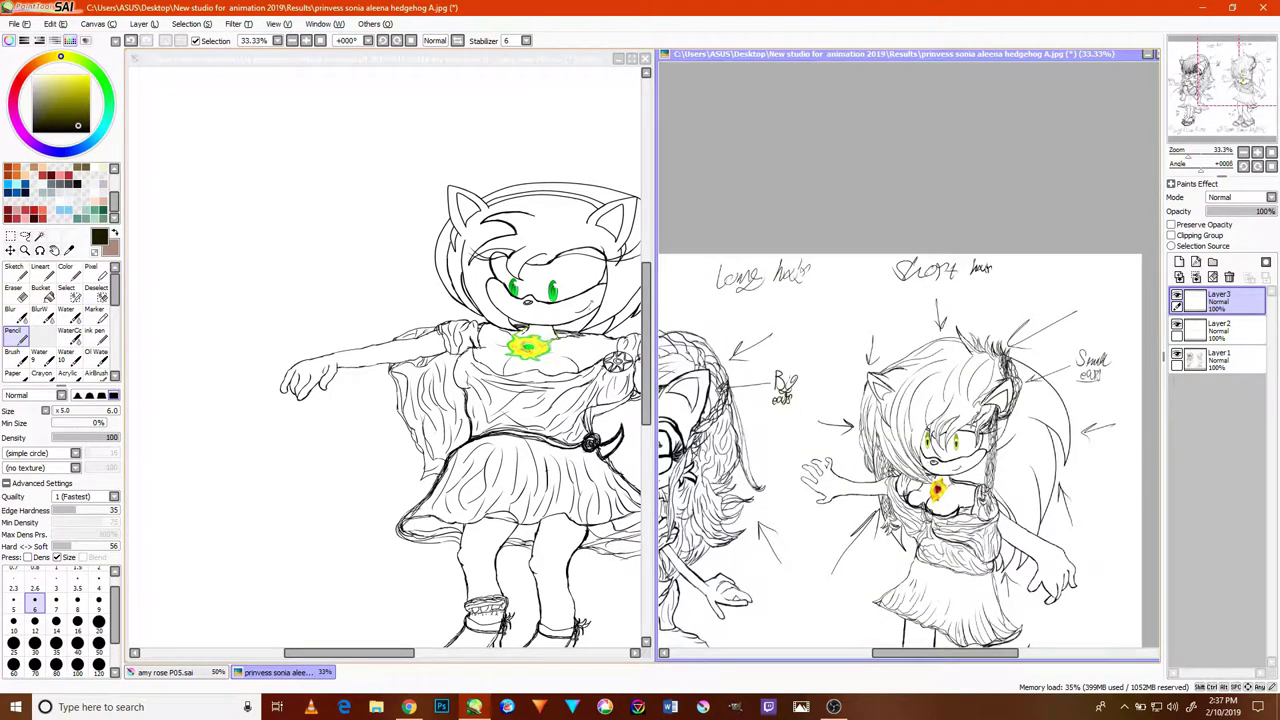
{"action": "left_click_drag", "start_coordinate": [887, 440], "coordinate": [998, 350]}
{"action": "left_click_drag", "start_coordinate": [922, 402], "coordinate": [911, 326]}
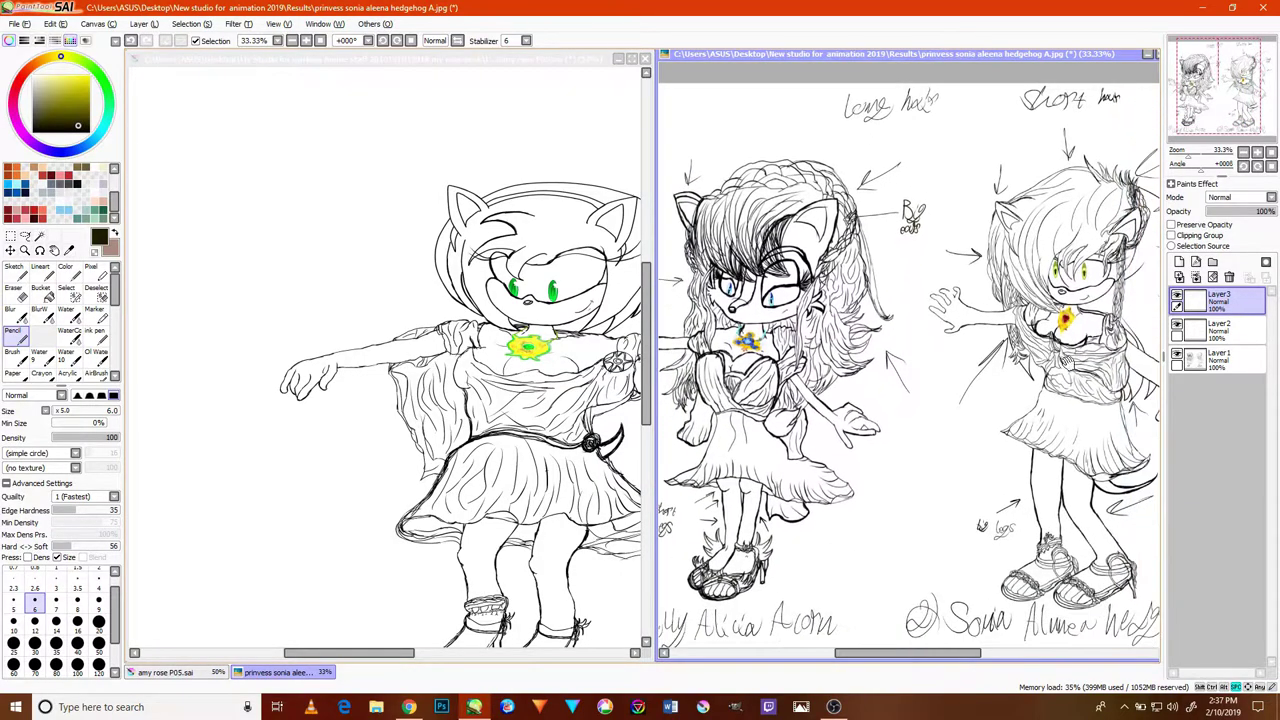
{"action": "left_click_drag", "start_coordinate": [1064, 363], "coordinate": [946, 361]}
{"action": "scroll", "coordinate": [1108, 469], "scroll_direction": "up", "scroll_amount": 4}
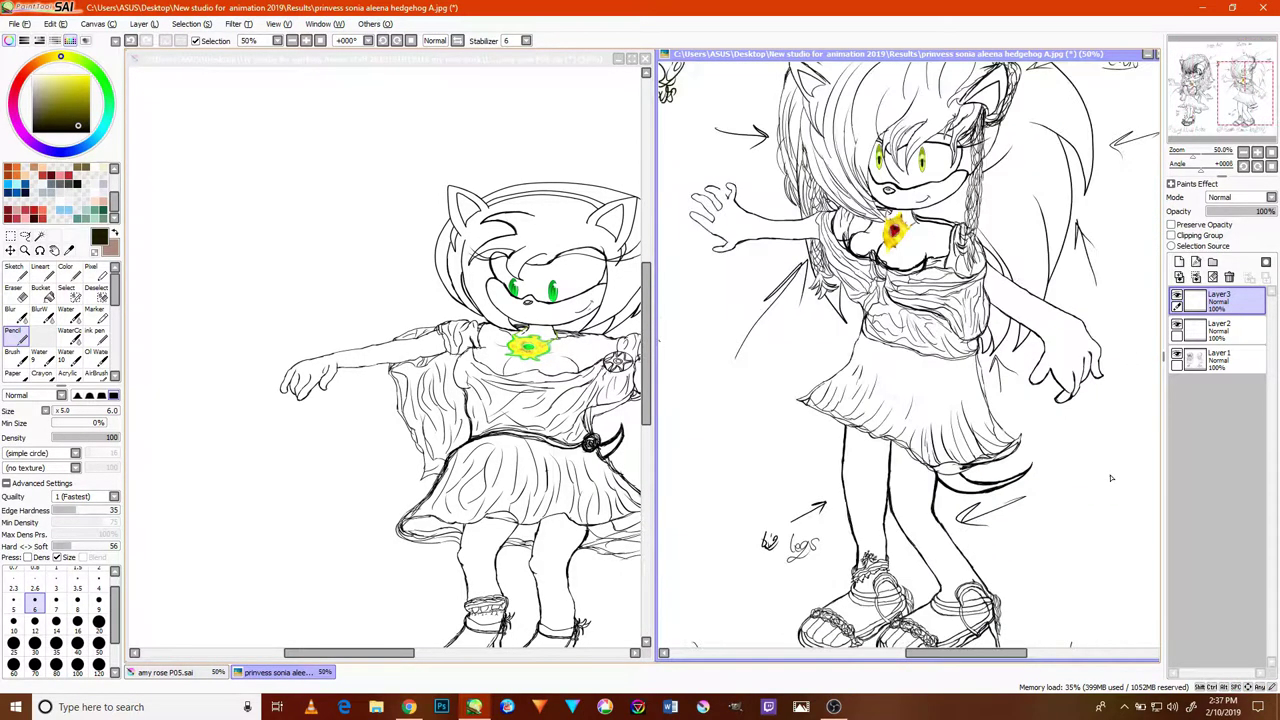
{"action": "mouse_move", "coordinate": [1052, 461]}
{"action": "left_mouse_down"}
{"action": "mouse_move", "coordinate": [902, 473]}
{"action": "mouse_move", "coordinate": [925, 451]}
{"action": "mouse_move", "coordinate": [904, 472]}
{"action": "left_mouse_up"}
{"action": "scroll", "coordinate": [954, 466], "scroll_direction": "down", "scroll_amount": 2}
{"action": "scroll", "coordinate": [946, 458], "scroll_direction": "up", "scroll_amount": 2}
{"action": "scroll", "coordinate": [925, 485], "scroll_direction": "down", "scroll_amount": 2}
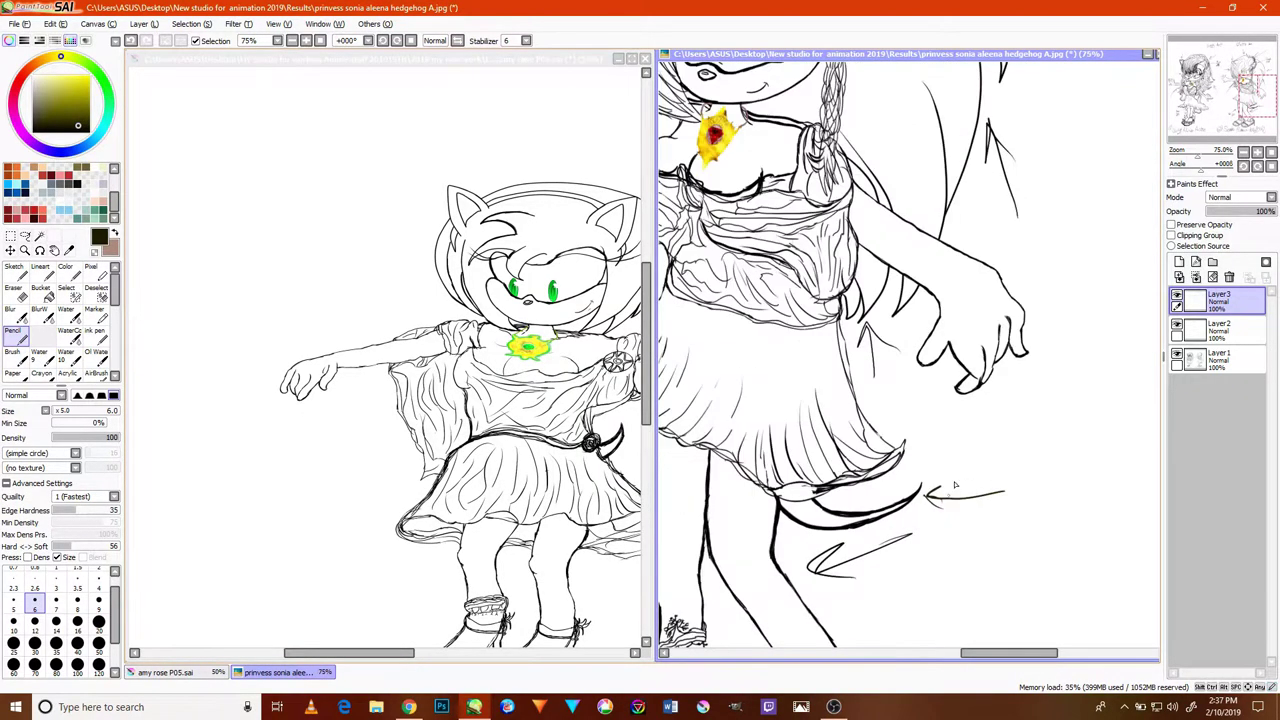
- Write "Nice tail" on two lines beside the arrow at Sonia's tail
{"action": "scroll", "coordinate": [1004, 492], "scroll_direction": "up", "scroll_amount": 1}
{"action": "mouse_move", "coordinate": [1006, 514]}
{"action": "left_mouse_down"}
{"action": "mouse_move", "coordinate": [1039, 482]}
{"action": "mouse_move", "coordinate": [1060, 489]}
{"action": "mouse_move", "coordinate": [1052, 510]}
{"action": "mouse_move", "coordinate": [1068, 482]}
{"action": "left_mouse_up"}
{"action": "mouse_move", "coordinate": [1086, 486]}
{"action": "left_mouse_down"}
{"action": "mouse_move", "coordinate": [1082, 506]}
{"action": "mouse_move", "coordinate": [1100, 490]}
{"action": "left_mouse_up"}
{"action": "mouse_move", "coordinate": [1008, 534]}
{"action": "left_mouse_down"}
{"action": "mouse_move", "coordinate": [1036, 557]}
{"action": "mouse_move", "coordinate": [1053, 516]}
{"action": "mouse_move", "coordinate": [1046, 560]}
{"action": "left_mouse_up"}
{"action": "mouse_move", "coordinate": [1052, 514]}
{"action": "left_mouse_down"}
{"action": "mouse_move", "coordinate": [1050, 556]}
{"action": "mouse_move", "coordinate": [1070, 546]}
{"action": "left_mouse_up"}
- Draw an arrow pointing at Sally's tail behind her skirt and write "cute tale" beside it
{"action": "scroll", "coordinate": [828, 590], "scroll_direction": "down", "scroll_amount": 3}
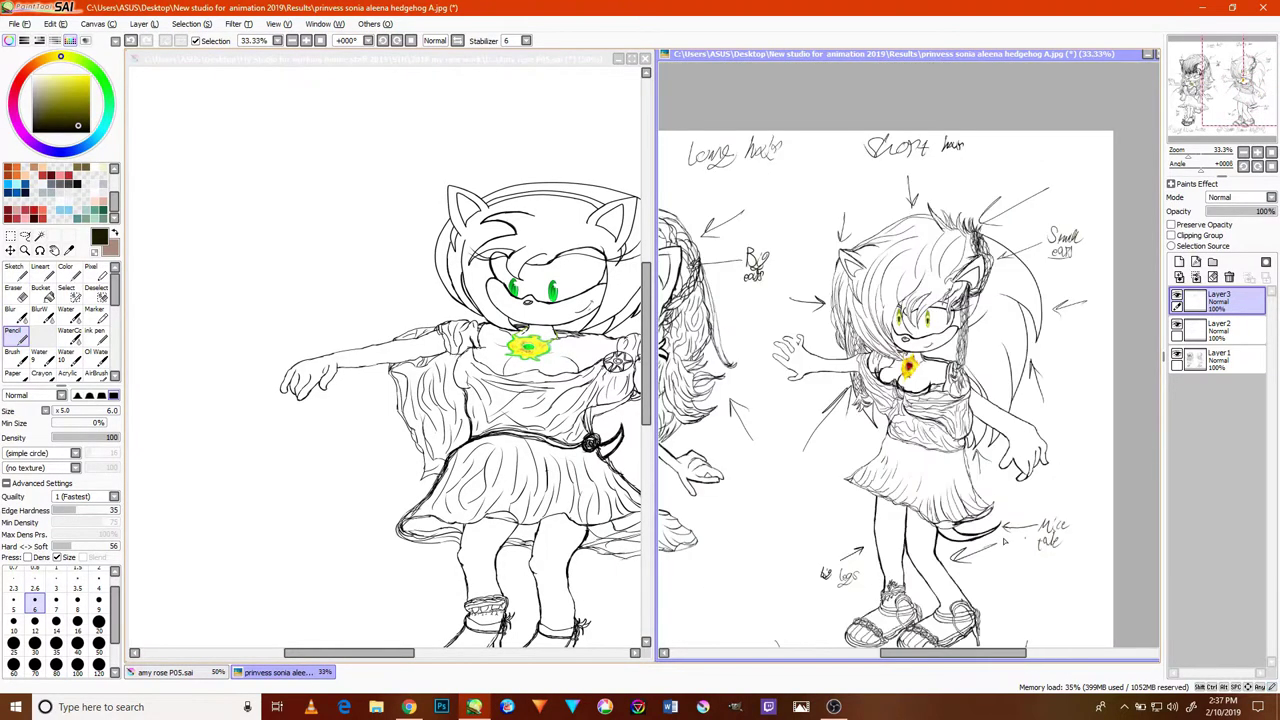
{"action": "scroll", "coordinate": [812, 500], "scroll_direction": "up", "scroll_amount": 3}
{"action": "left_click_drag", "start_coordinate": [913, 476], "coordinate": [845, 451]}
{"action": "scroll", "coordinate": [876, 458], "scroll_direction": "down", "scroll_amount": 1}
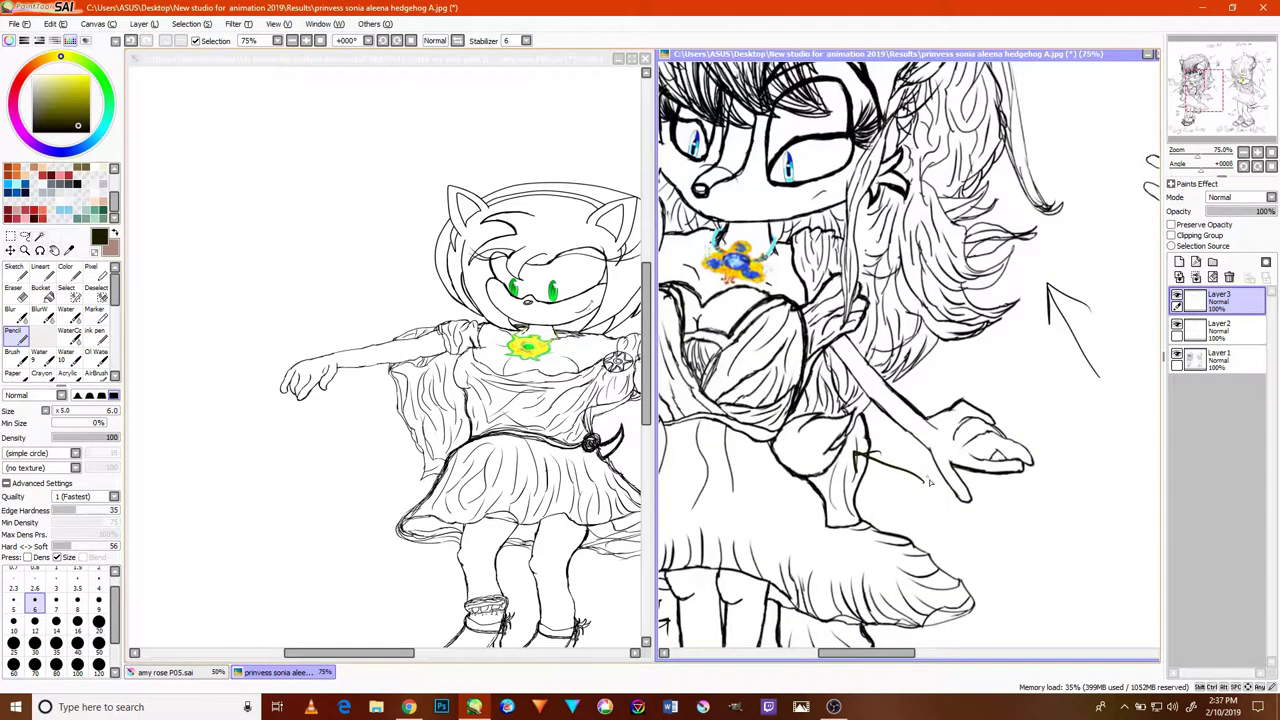
{"action": "left_click_drag", "start_coordinate": [941, 508], "coordinate": [954, 508]}
{"action": "left_click_drag", "start_coordinate": [962, 510], "coordinate": [955, 527]}
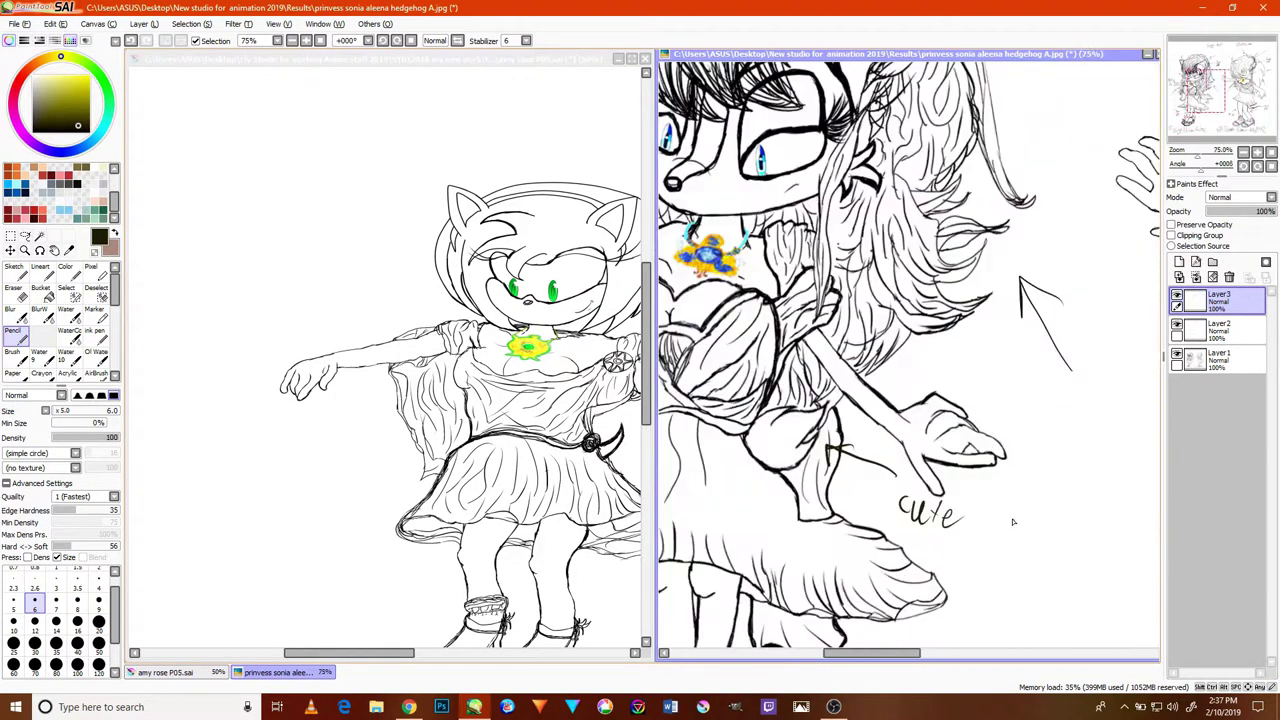
{"action": "mouse_move", "coordinate": [995, 511]}
{"action": "left_mouse_down"}
{"action": "mouse_move", "coordinate": [1034, 493]}
{"action": "mouse_move", "coordinate": [1030, 539]}
{"action": "mouse_move", "coordinate": [1044, 545]}
{"action": "mouse_move", "coordinate": [1026, 477]}
{"action": "mouse_move", "coordinate": [968, 403]}
{"action": "mouse_move", "coordinate": [906, 433]}
{"action": "left_mouse_up"}
{"action": "scroll", "coordinate": [1028, 541], "scroll_direction": "down", "scroll_amount": 5}
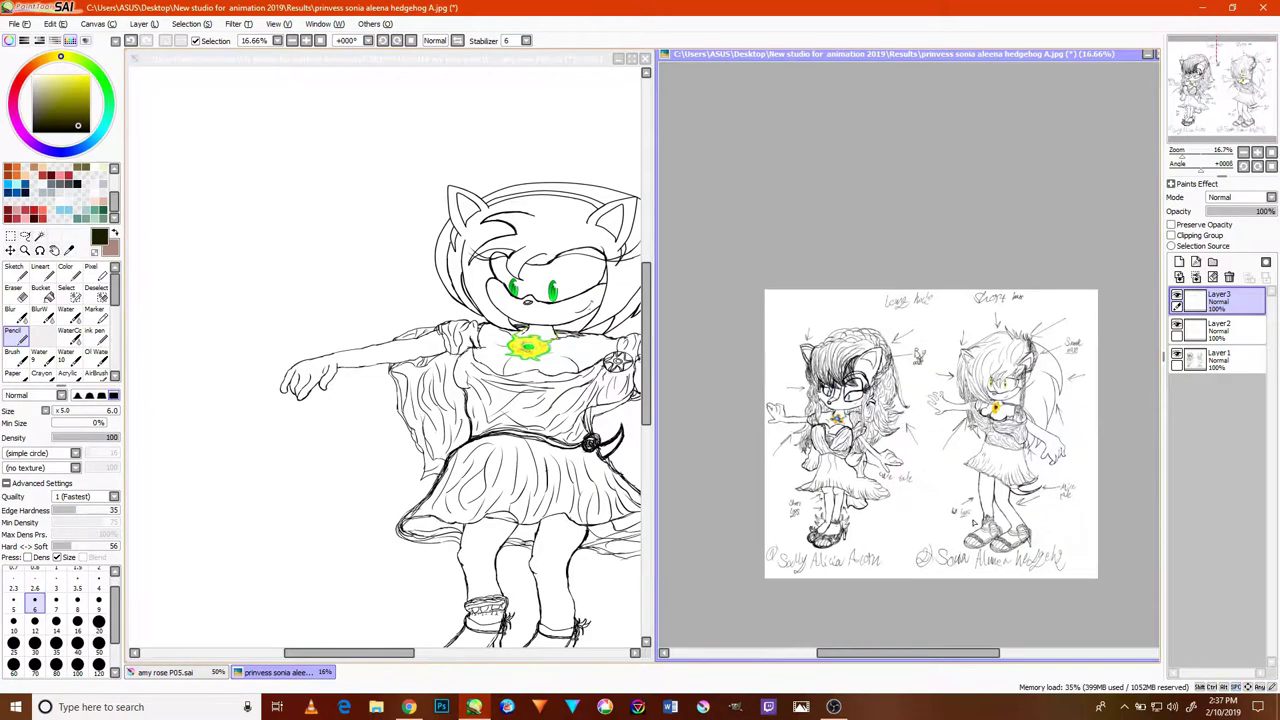
- Draw an arrow pointing at the toe of Sonia's front sandal and write "toes" beside it
{"action": "scroll", "coordinate": [978, 528], "scroll_direction": "down", "scroll_amount": 2}
{"action": "scroll", "coordinate": [979, 518], "scroll_direction": "up", "scroll_amount": 4}
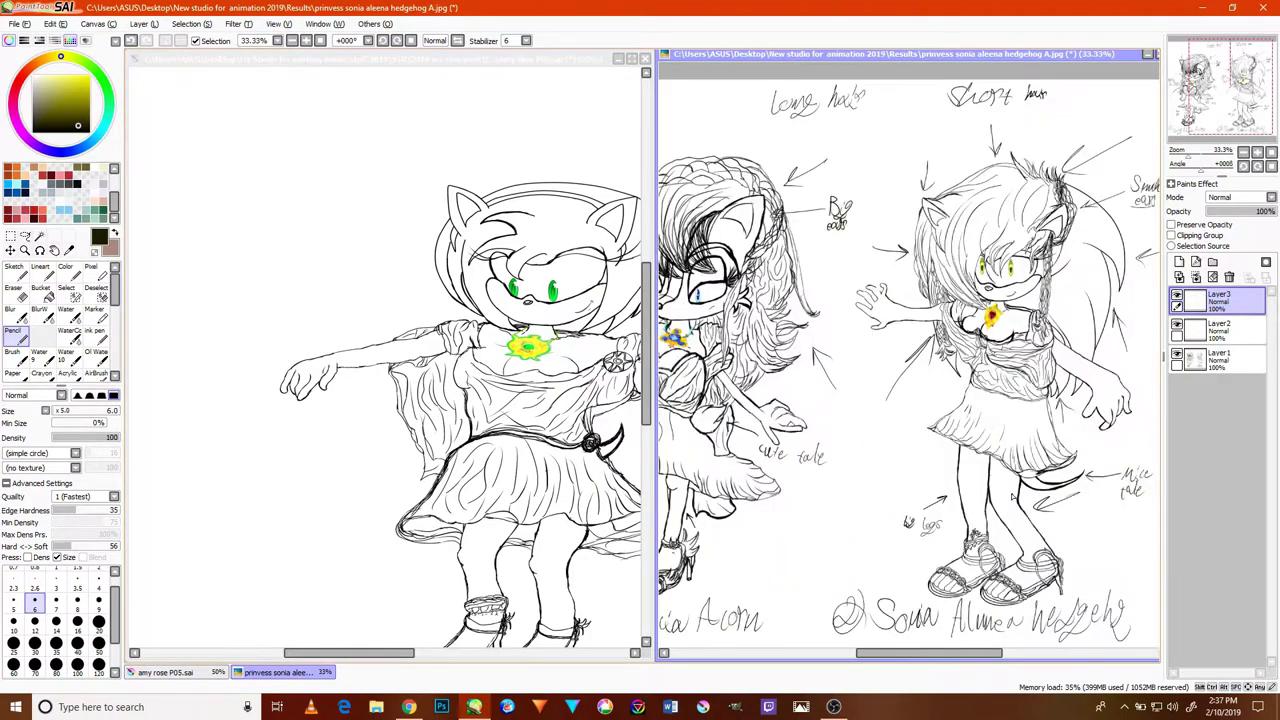
{"action": "scroll", "coordinate": [1001, 497], "scroll_direction": "up", "scroll_amount": 2}
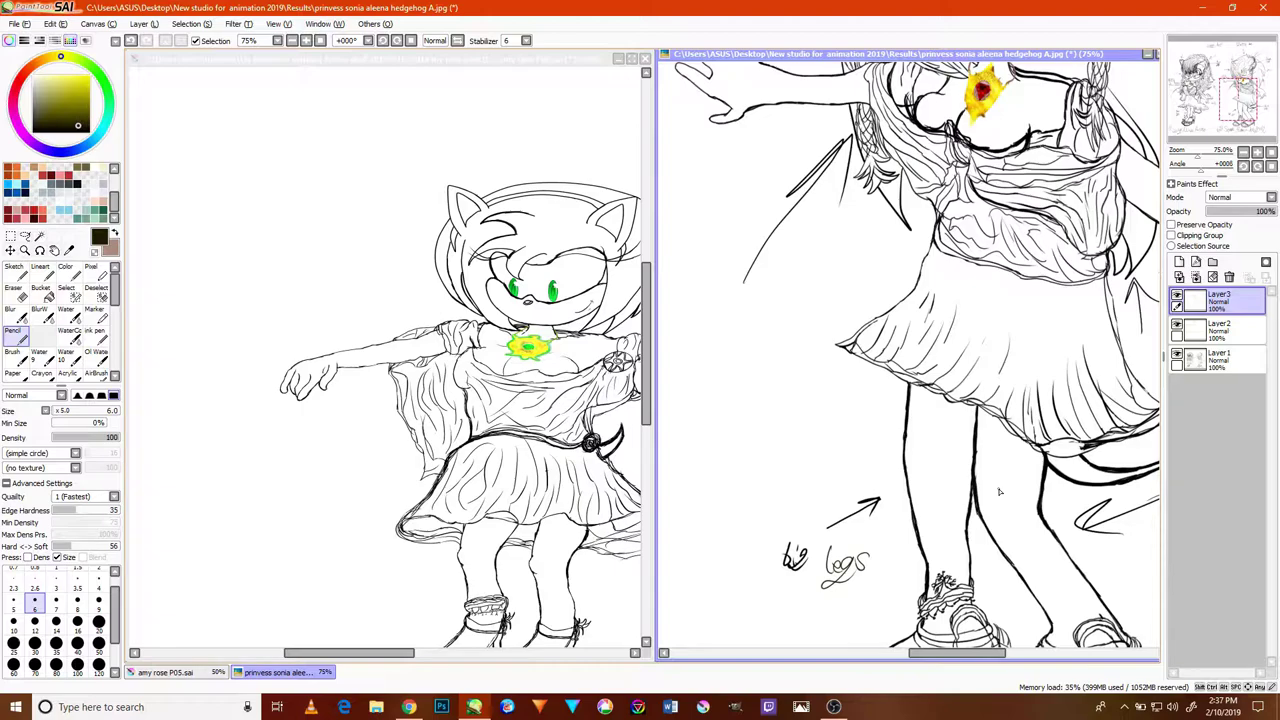
{"action": "left_click_drag", "start_coordinate": [733, 421], "coordinate": [836, 223]}
{"action": "left_click_drag", "start_coordinate": [854, 408], "coordinate": [926, 357]}
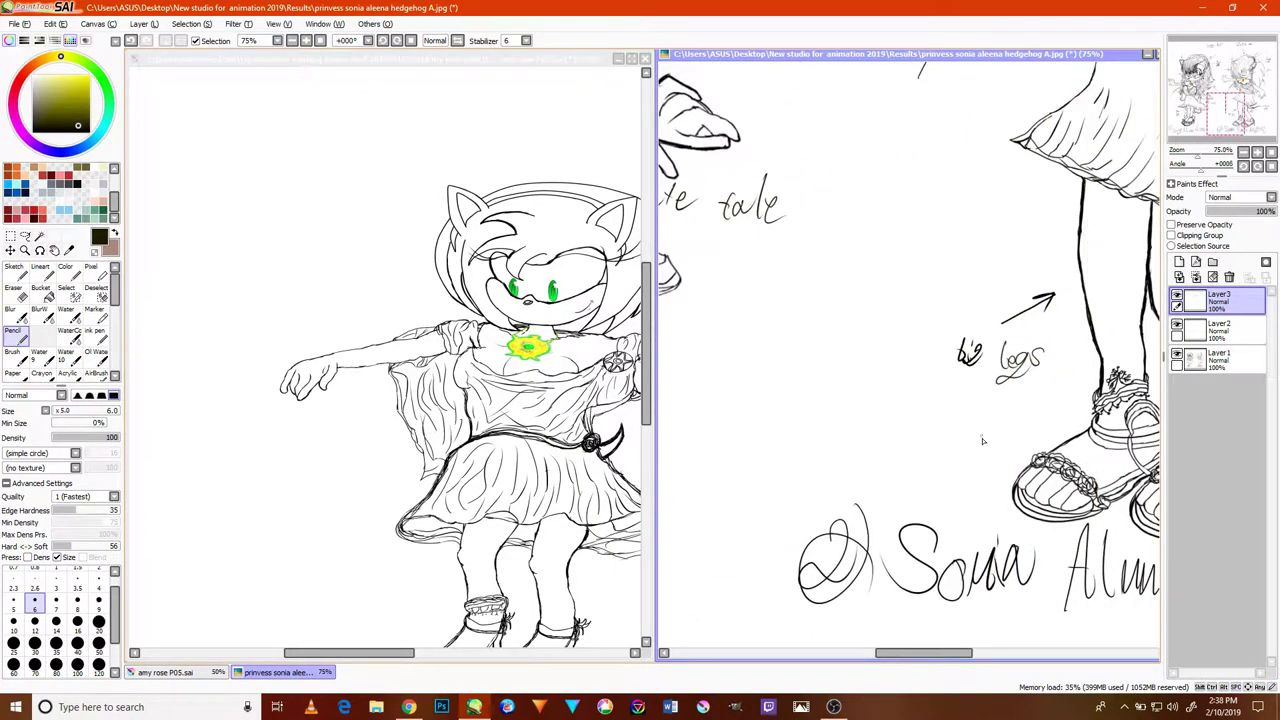
{"action": "scroll", "coordinate": [958, 440], "scroll_direction": "down", "scroll_amount": 4}
{"action": "scroll", "coordinate": [966, 433], "scroll_direction": "up", "scroll_amount": 4}
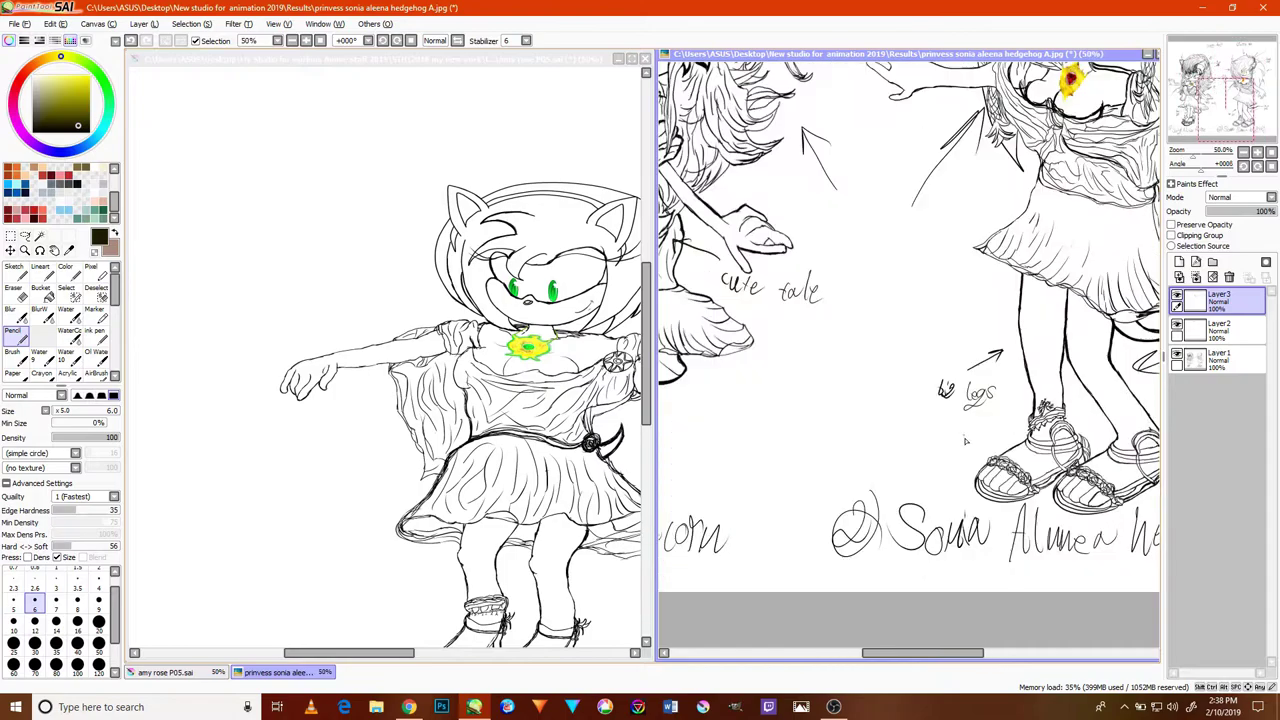
{"action": "scroll", "coordinate": [941, 444], "scroll_direction": "up", "scroll_amount": 2}
{"action": "left_click_drag", "start_coordinate": [882, 432], "coordinate": [996, 484]}
{"action": "left_click_drag", "start_coordinate": [996, 484], "coordinate": [968, 502]}
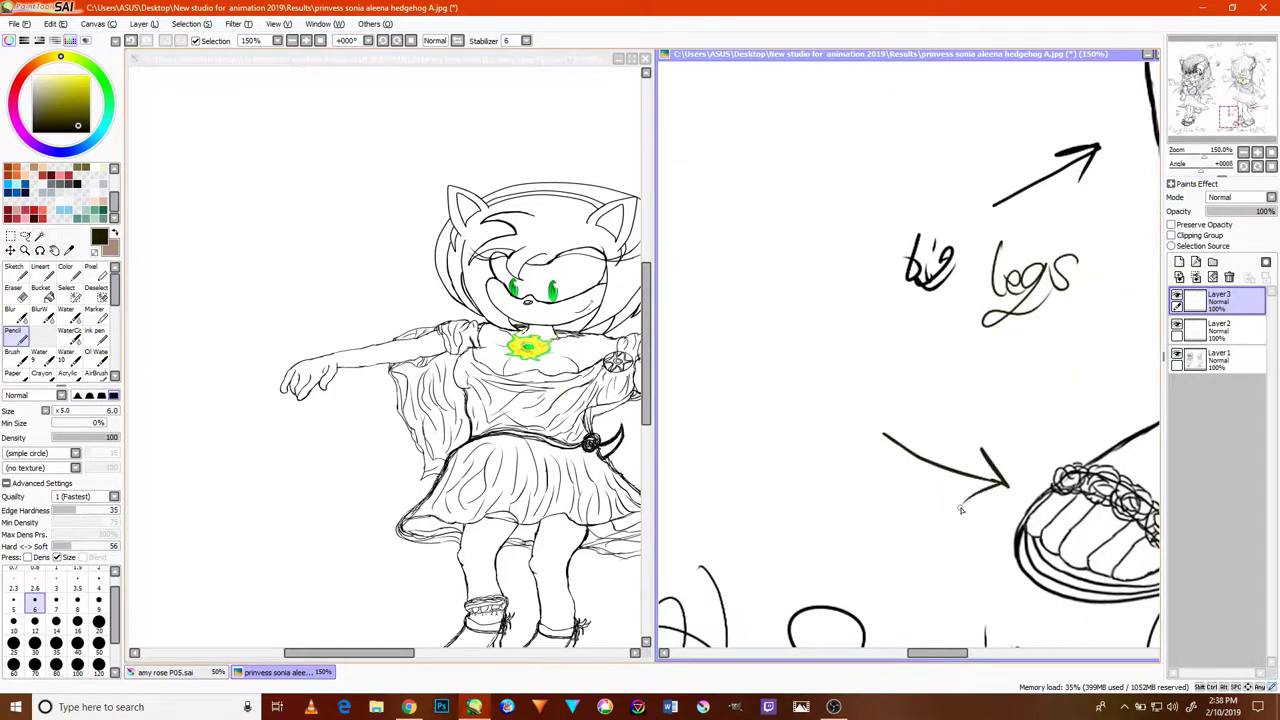
{"action": "scroll", "coordinate": [968, 502], "scroll_direction": "down", "scroll_amount": 4}
{"action": "scroll", "coordinate": [985, 508], "scroll_direction": "up", "scroll_amount": 3}
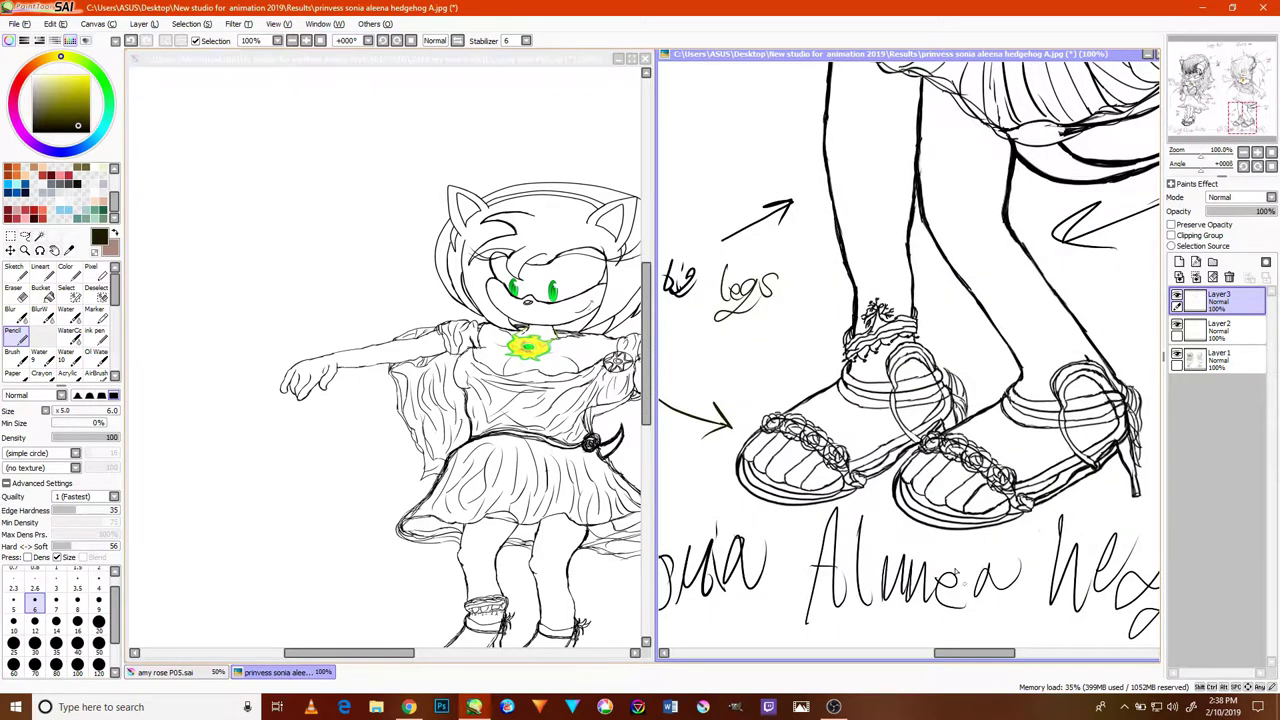
{"action": "left_click_drag", "start_coordinate": [996, 414], "coordinate": [1146, 418]}
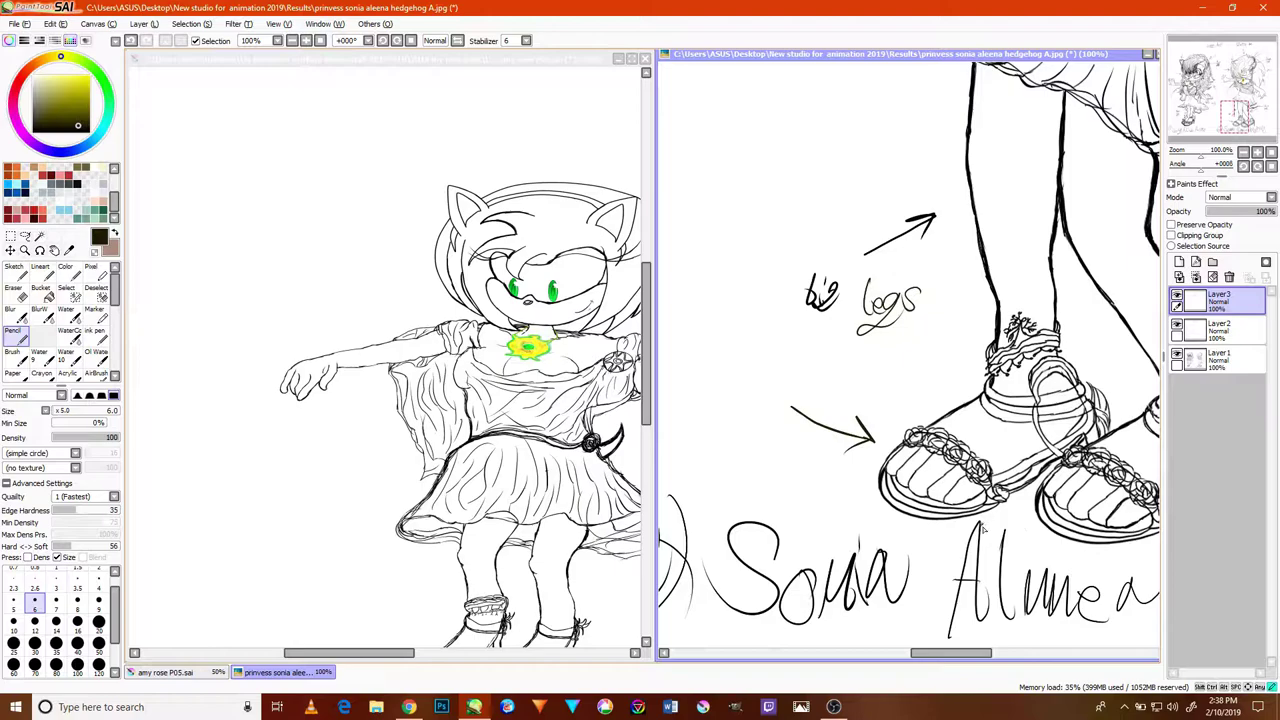
{"action": "left_click_drag", "start_coordinate": [712, 365], "coordinate": [853, 403]}
- Draw three arrows pointing at Sally's shoes, one from behind the heel side and two from the toe side
{"action": "mouse_move", "coordinate": [731, 366]}
{"action": "left_mouse_down"}
{"action": "mouse_move", "coordinate": [724, 398]}
{"action": "mouse_move", "coordinate": [760, 390]}
{"action": "mouse_move", "coordinate": [786, 402]}
{"action": "mouse_move", "coordinate": [1026, 325]}
{"action": "left_mouse_up"}
{"action": "left_click_drag", "start_coordinate": [778, 336], "coordinate": [1122, 319]}
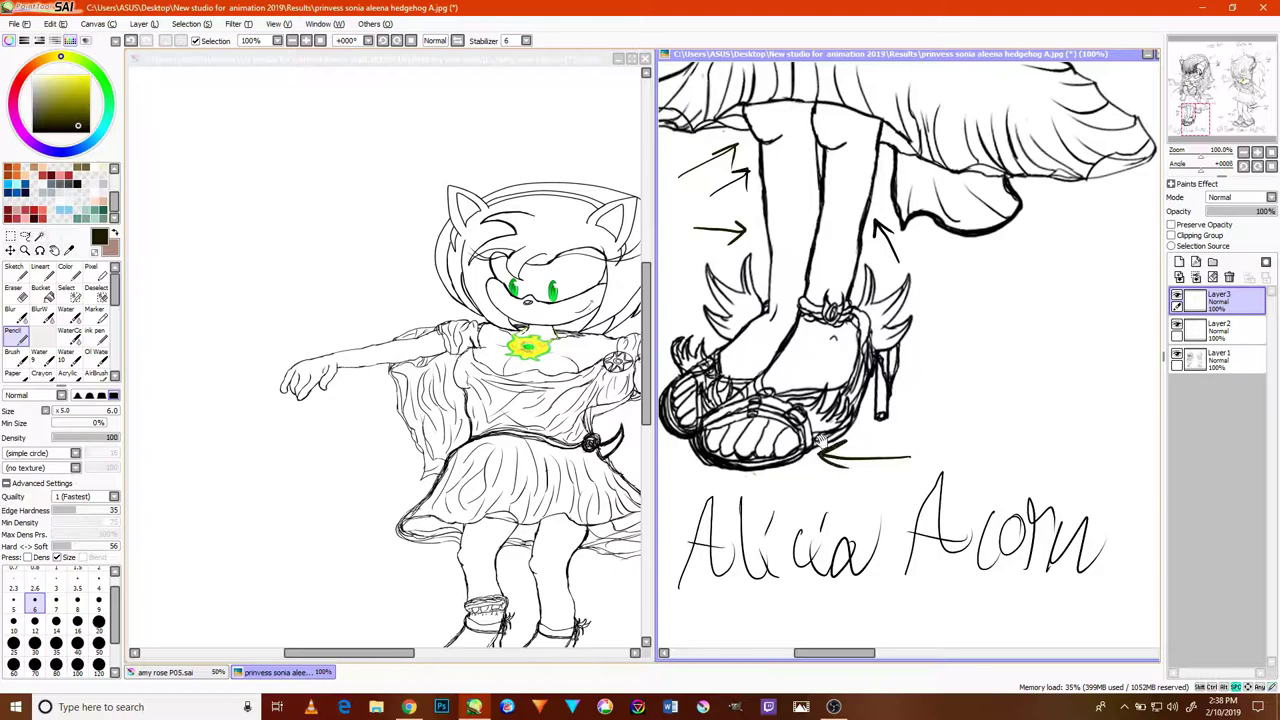
{"action": "left_click_drag", "start_coordinate": [789, 400], "coordinate": [952, 338]}
{"action": "left_click_drag", "start_coordinate": [762, 410], "coordinate": [838, 375]}
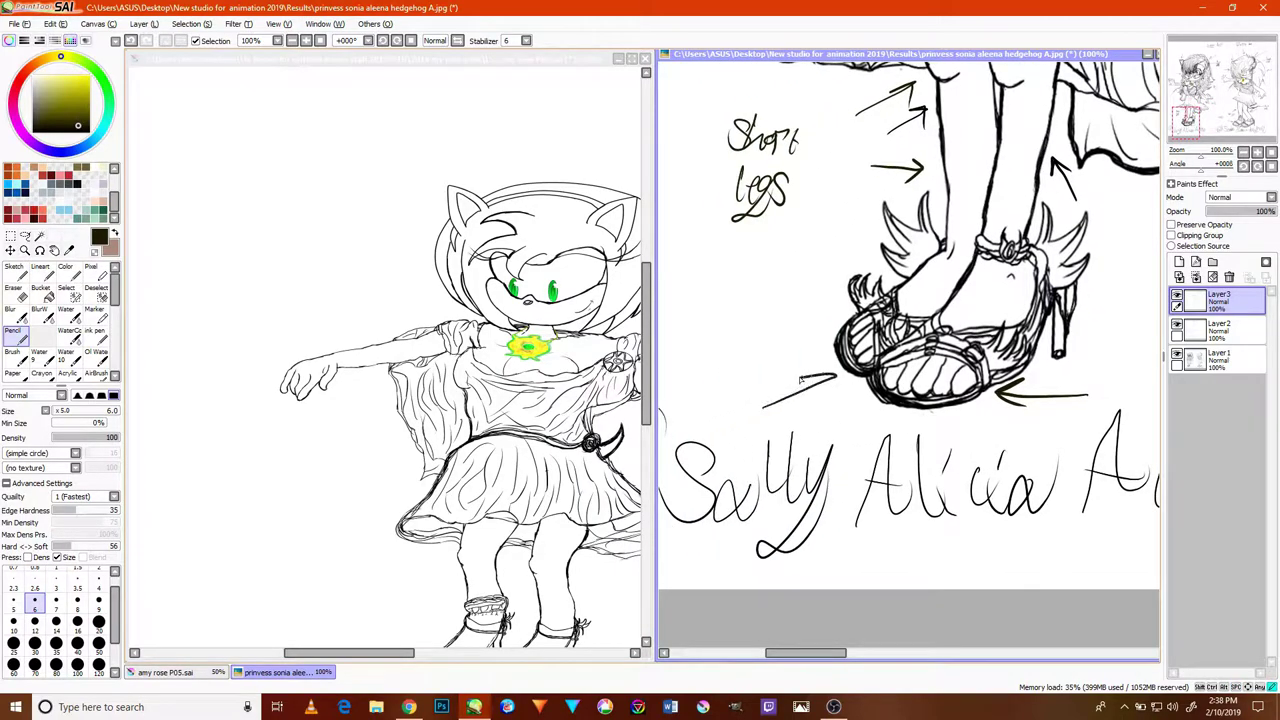
{"action": "mouse_move", "coordinate": [725, 289]}
{"action": "left_mouse_down"}
{"action": "mouse_move", "coordinate": [820, 318]}
{"action": "mouse_move", "coordinate": [855, 305]}
{"action": "left_mouse_up"}
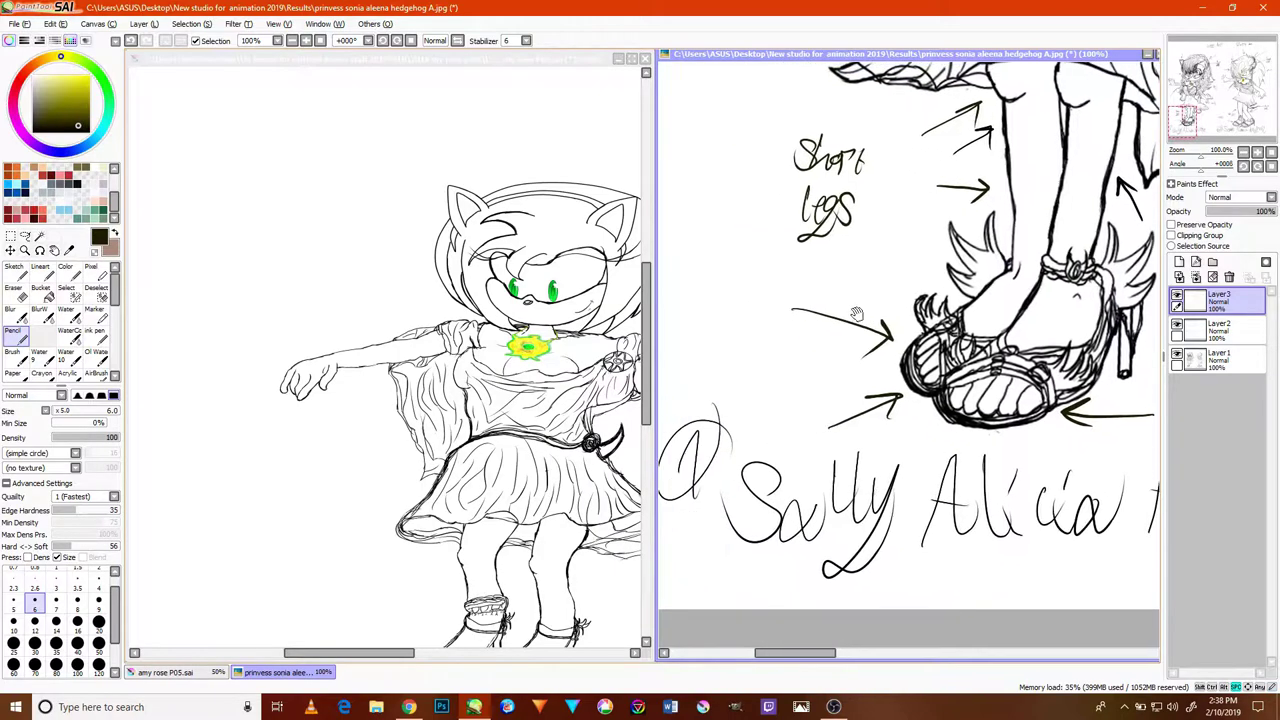
- Write "toes" beside the upper arrow pointing at Sally's shoes, below the "Short legs" label
{"action": "left_click_drag", "start_coordinate": [745, 300], "coordinate": [795, 339]}
{"action": "mouse_move", "coordinate": [720, 307]}
{"action": "left_mouse_down"}
{"action": "mouse_move", "coordinate": [721, 346]}
{"action": "mouse_move", "coordinate": [733, 320]}
{"action": "mouse_move", "coordinate": [761, 344]}
{"action": "mouse_move", "coordinate": [746, 348]}
{"action": "left_mouse_up"}
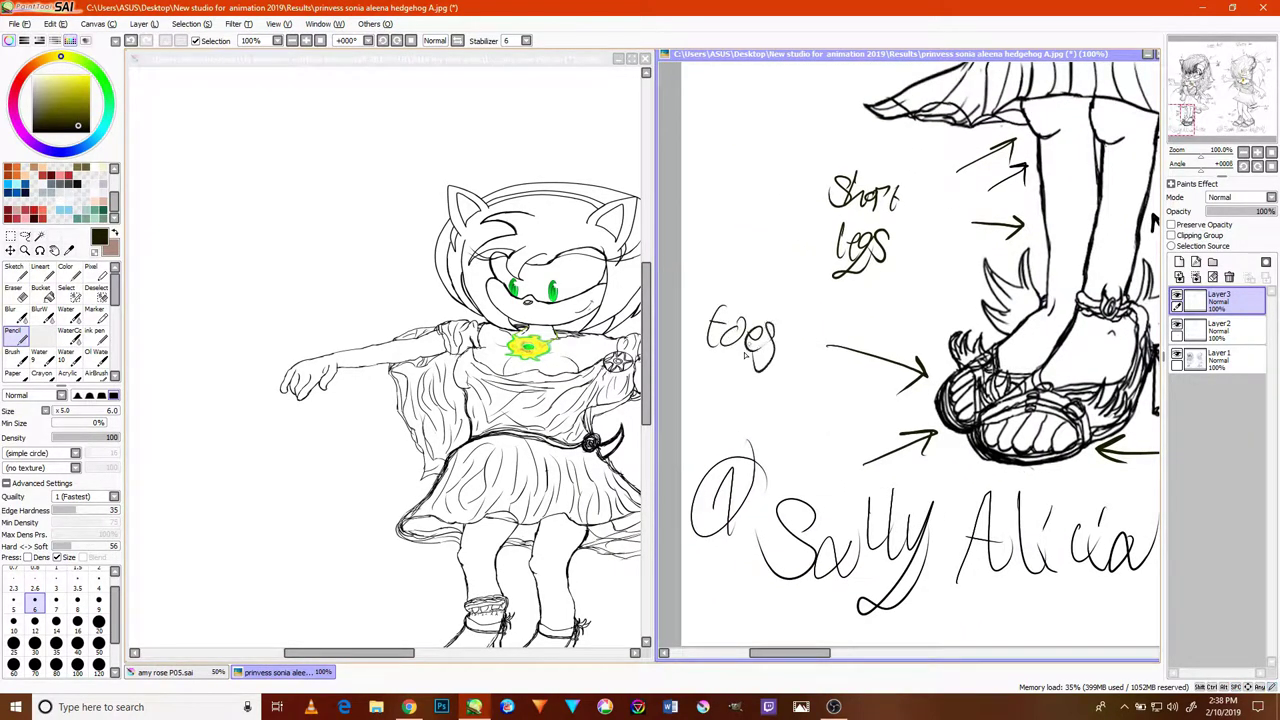
{"action": "scroll", "coordinate": [835, 388], "scroll_direction": "down", "scroll_amount": 3}
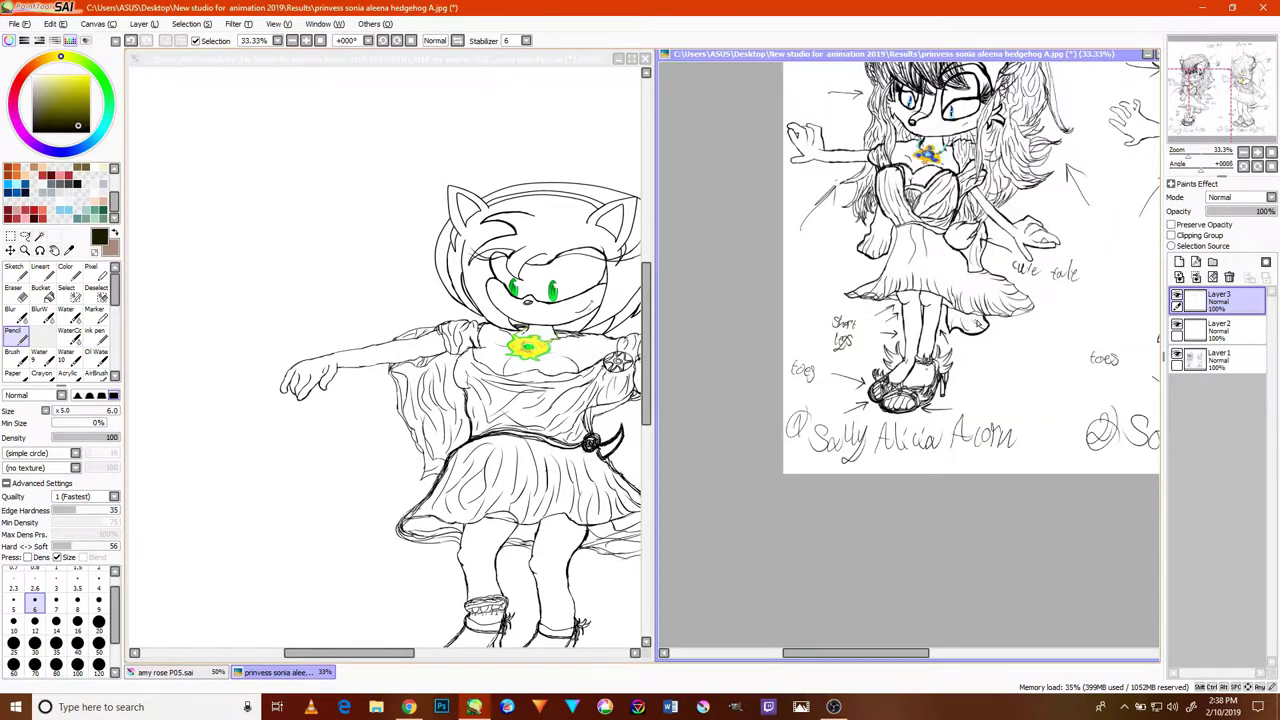
{"action": "scroll", "coordinate": [977, 324], "scroll_direction": "down", "scroll_amount": 1}
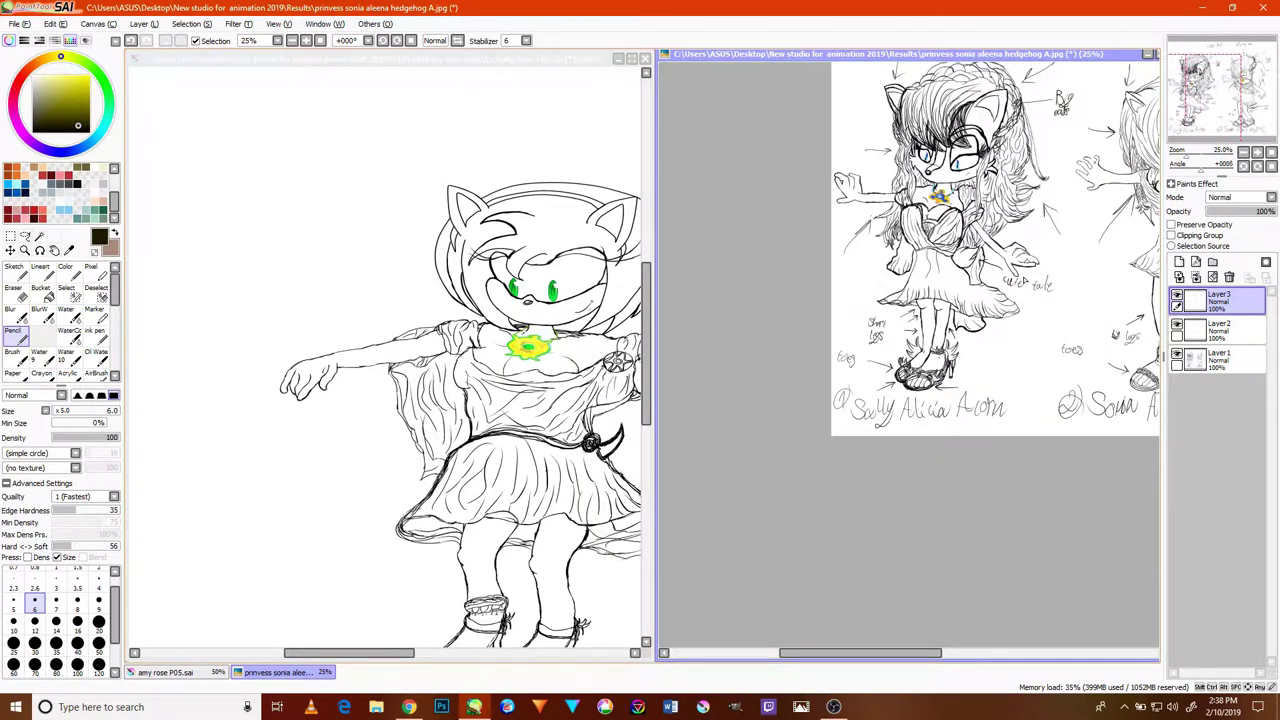
- Draw an arrow pointing up at Sonia's outstretched hand and write "hands" below it
{"action": "mouse_move", "coordinate": [1060, 249]}
{"action": "left_mouse_down"}
{"action": "mouse_move", "coordinate": [980, 305]}
{"action": "mouse_move", "coordinate": [990, 322]}
{"action": "left_mouse_up"}
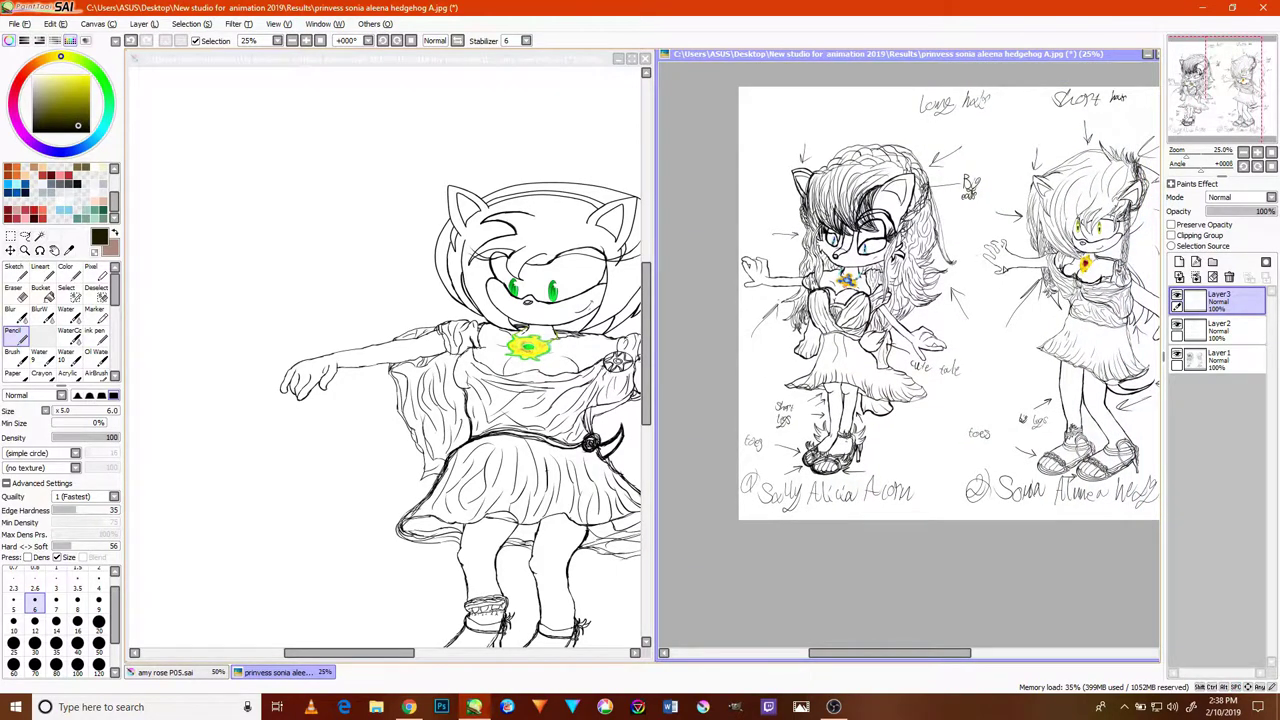
{"action": "scroll", "coordinate": [974, 355], "scroll_direction": "up", "scroll_amount": 5}
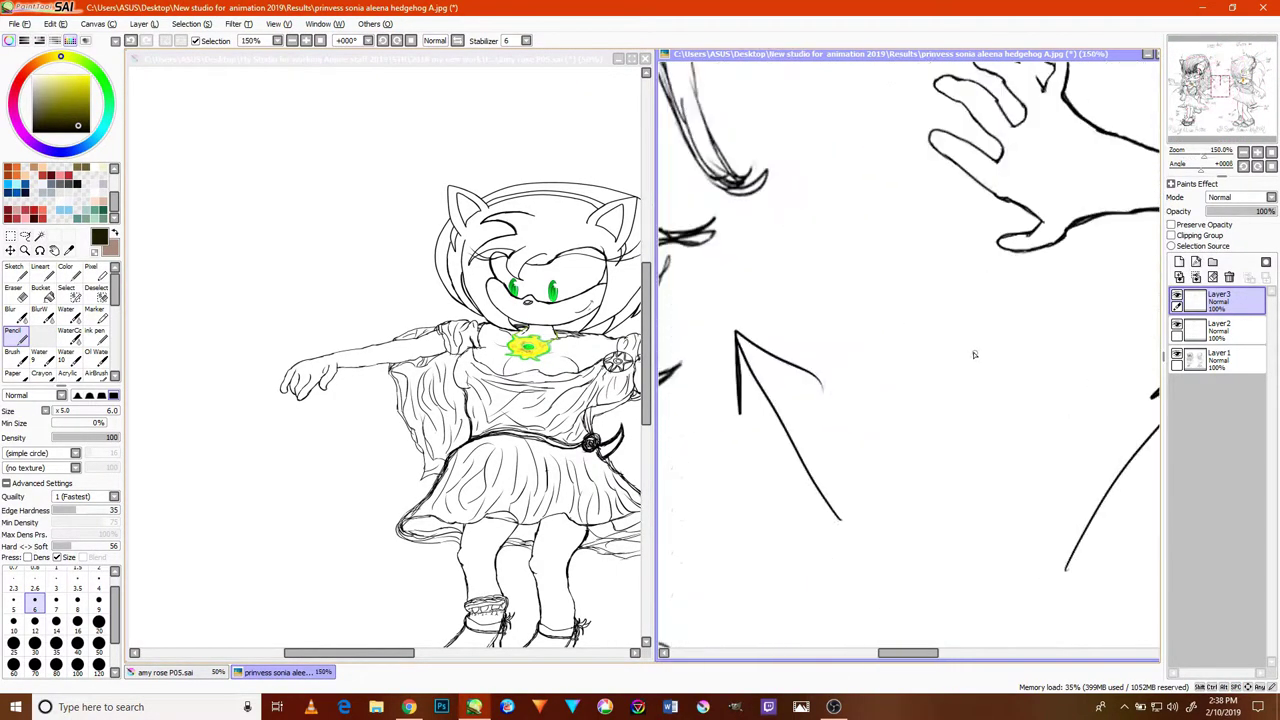
{"action": "mouse_move", "coordinate": [963, 400]}
{"action": "left_mouse_down"}
{"action": "mouse_move", "coordinate": [1041, 284]}
{"action": "mouse_move", "coordinate": [1045, 341]}
{"action": "left_mouse_up"}
{"action": "mouse_move", "coordinate": [910, 416]}
{"action": "left_mouse_down"}
{"action": "mouse_move", "coordinate": [928, 494]}
{"action": "mouse_move", "coordinate": [950, 470]}
{"action": "mouse_move", "coordinate": [968, 490]}
{"action": "mouse_move", "coordinate": [1012, 416]}
{"action": "mouse_move", "coordinate": [995, 485]}
{"action": "left_mouse_up"}
{"action": "scroll", "coordinate": [996, 487], "scroll_direction": "down", "scroll_amount": 5}
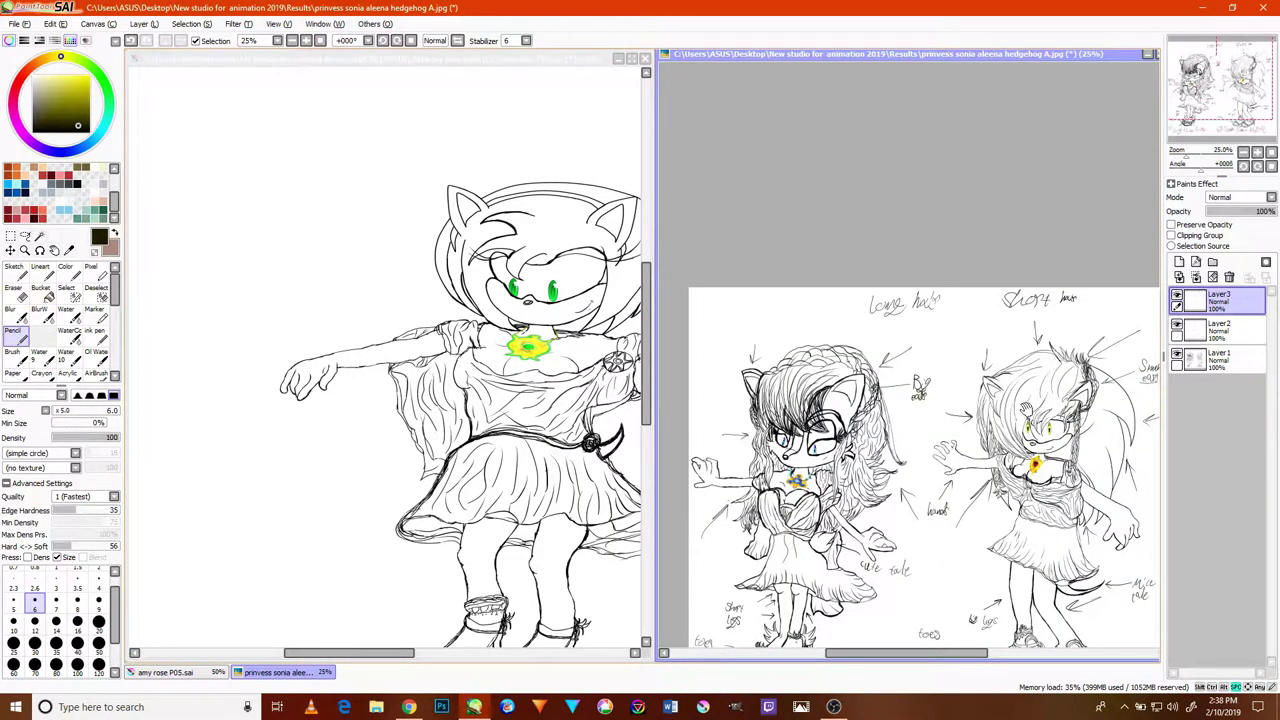
- Draw an arrow pointing at Sonia's lowered hand and write "Big hands" on two lines at its end
{"action": "left_click_drag", "start_coordinate": [1033, 412], "coordinate": [846, 344]}
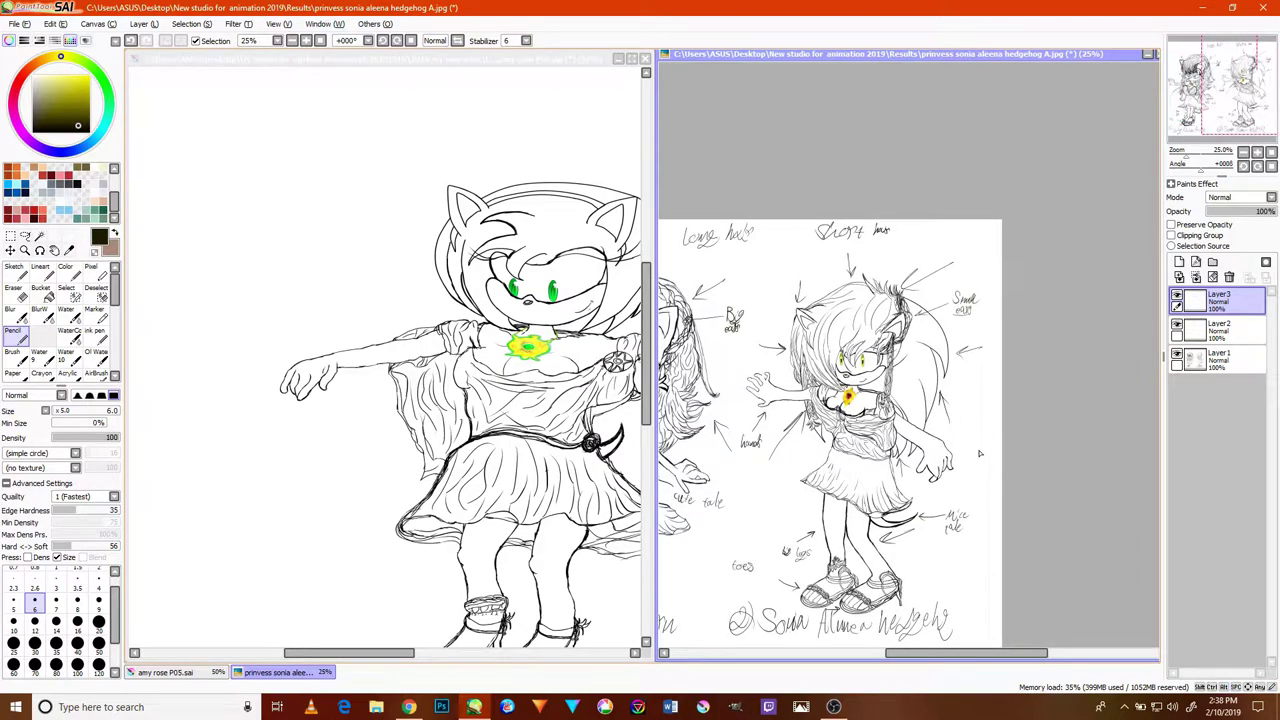
{"action": "scroll", "coordinate": [981, 455], "scroll_direction": "up", "scroll_amount": 3}
{"action": "mouse_move", "coordinate": [990, 421]}
{"action": "left_mouse_down"}
{"action": "mouse_move", "coordinate": [931, 443]}
{"action": "mouse_move", "coordinate": [946, 454]}
{"action": "mouse_move", "coordinate": [972, 440]}
{"action": "mouse_move", "coordinate": [966, 470]}
{"action": "left_mouse_up"}
{"action": "scroll", "coordinate": [950, 452], "scroll_direction": "down", "scroll_amount": 3}
{"action": "scroll", "coordinate": [955, 455], "scroll_direction": "up", "scroll_amount": 3}
{"action": "left_click_drag", "start_coordinate": [1012, 455], "coordinate": [1017, 471]}
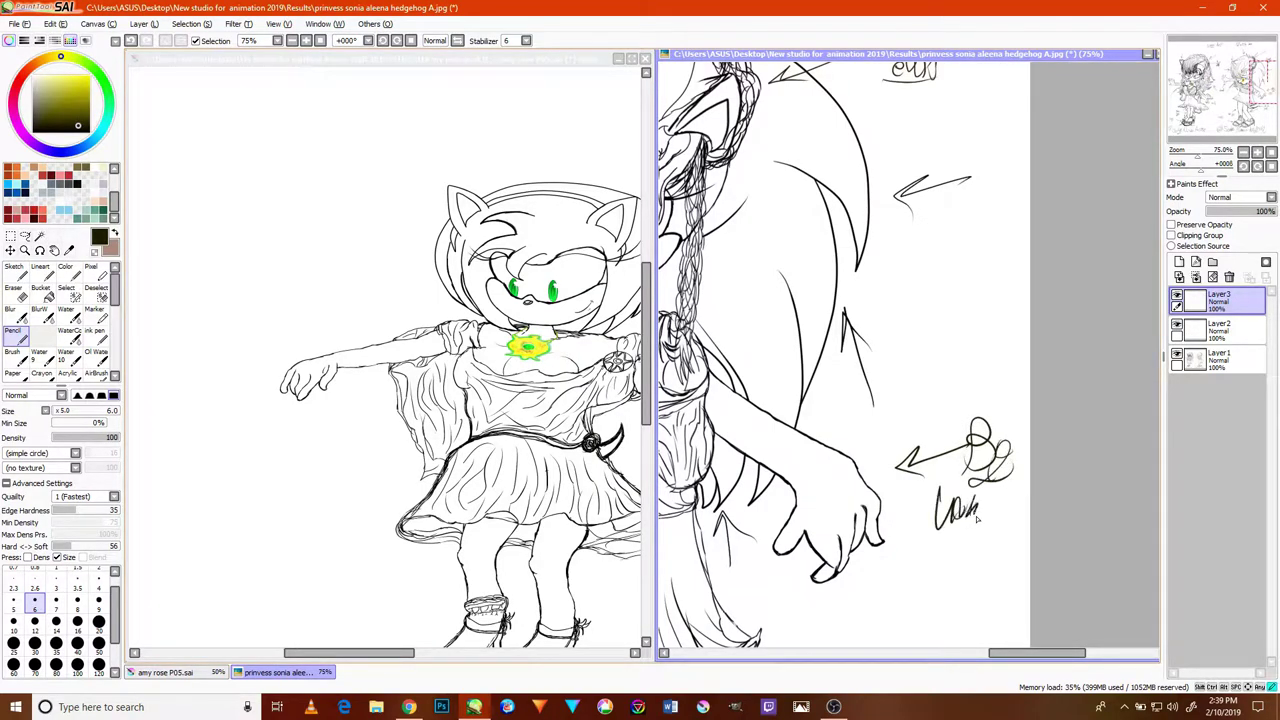
{"action": "scroll", "coordinate": [955, 495], "scroll_direction": "down", "scroll_amount": 3}
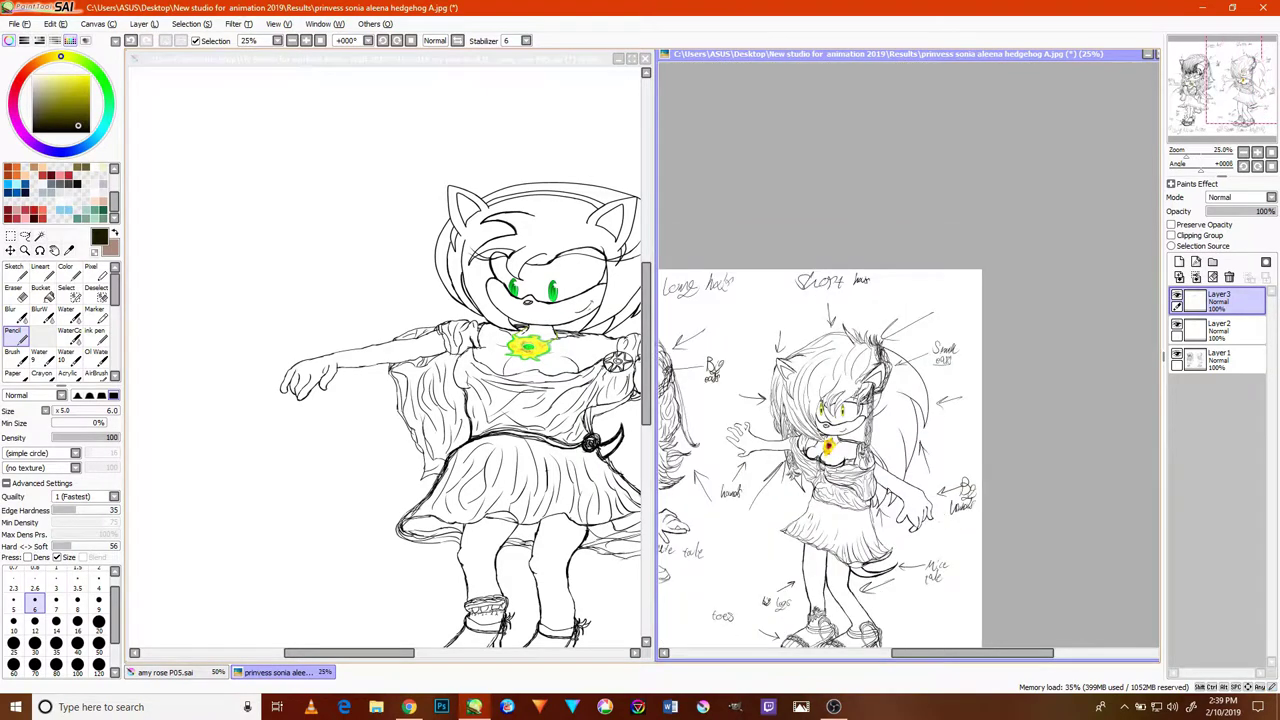
- Draw a long diagonal arrow pointing at the underside of Sonia's outstretched arm
{"action": "left_click_drag", "start_coordinate": [803, 399], "coordinate": [985, 319]}
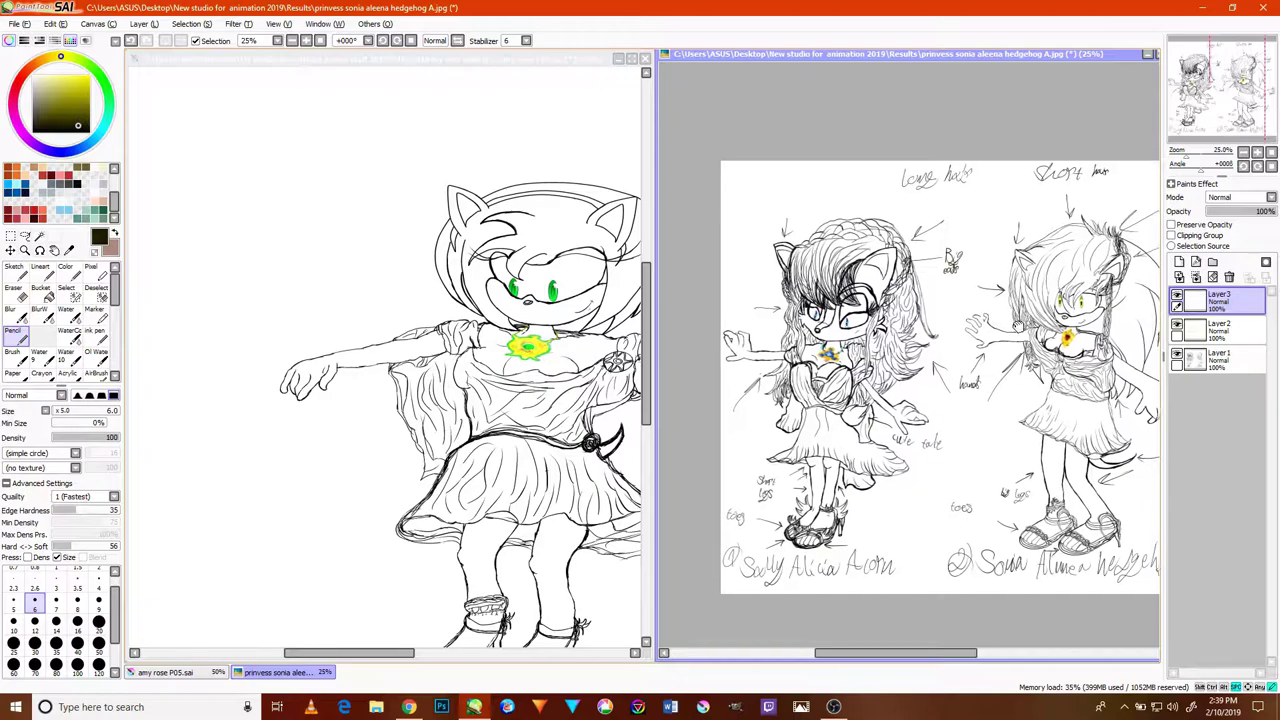
{"action": "scroll", "coordinate": [948, 262], "scroll_direction": "up", "scroll_amount": 5}
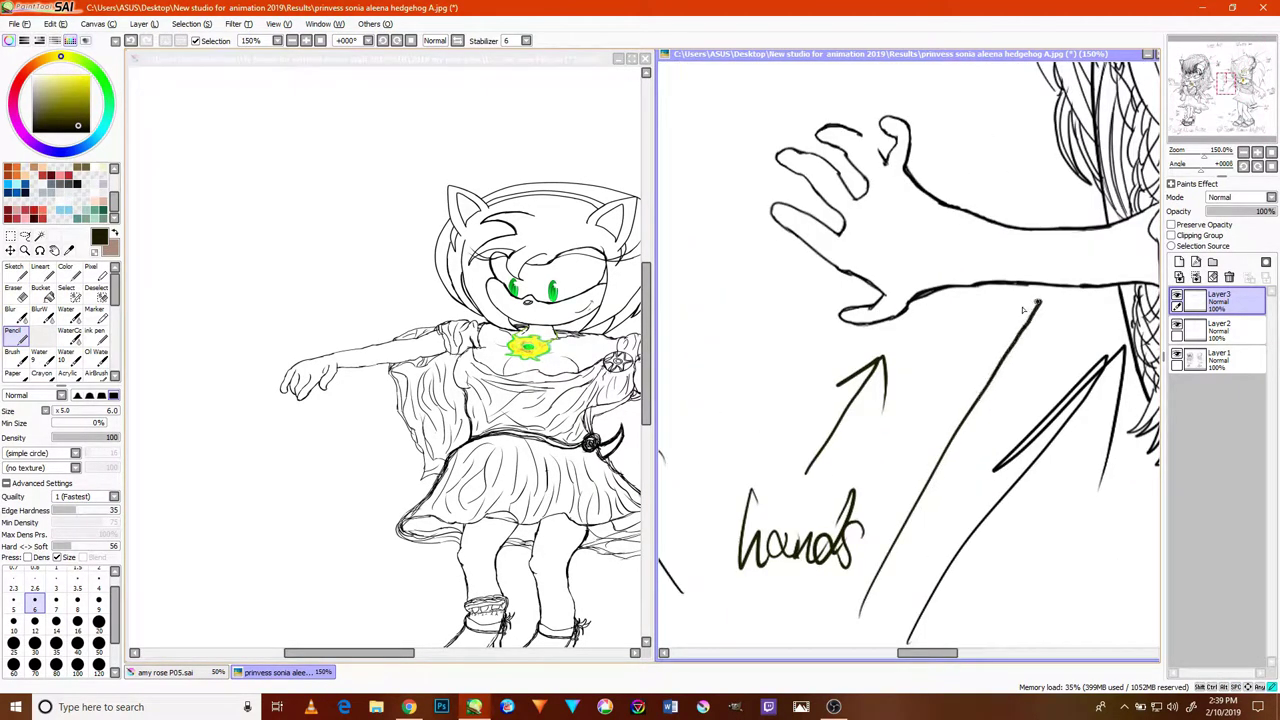
{"action": "scroll", "coordinate": [997, 410], "scroll_direction": "down", "scroll_amount": 3}
{"action": "scroll", "coordinate": [929, 486], "scroll_direction": "up", "scroll_amount": 3}
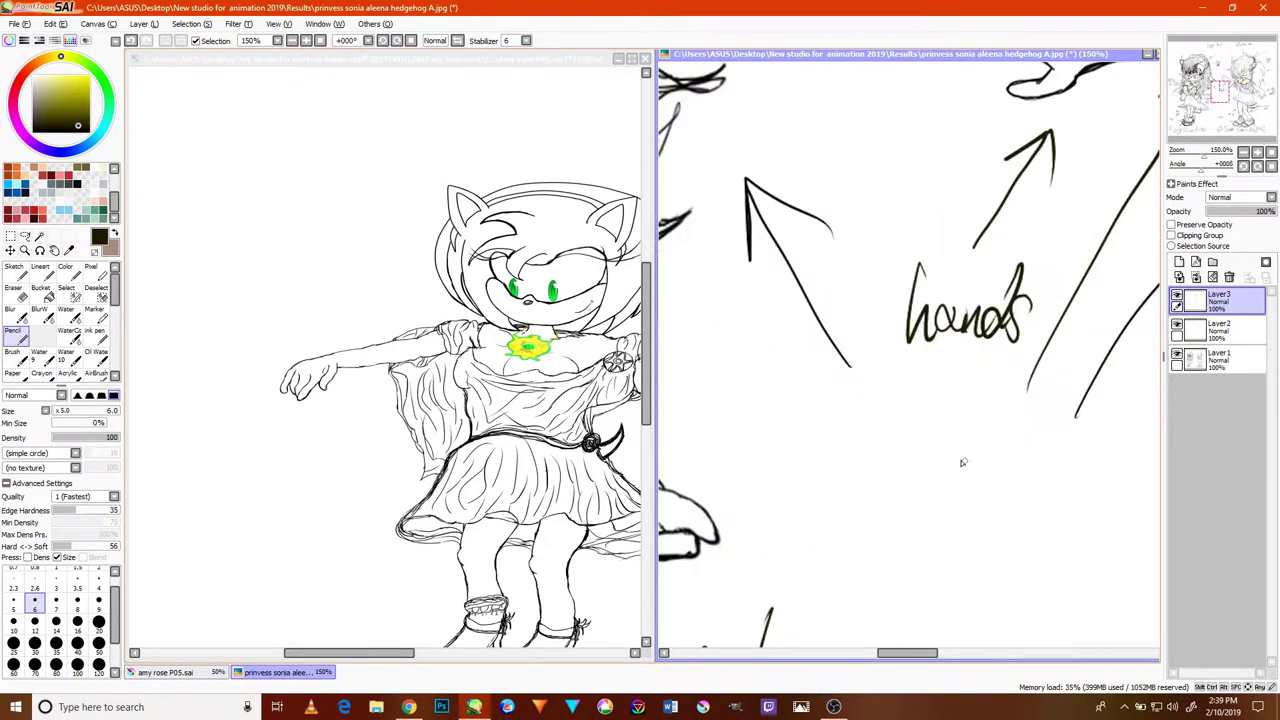
- Write "arms are Big" on two lines below the "hands" label between the two characters
{"action": "scroll", "coordinate": [940, 463], "scroll_direction": "down", "scroll_amount": 2}
{"action": "scroll", "coordinate": [939, 465], "scroll_direction": "up", "scroll_amount": 2}
{"action": "mouse_move", "coordinate": [944, 432]}
{"action": "left_mouse_down"}
{"action": "mouse_move", "coordinate": [959, 475]}
{"action": "mouse_move", "coordinate": [953, 420]}
{"action": "mouse_move", "coordinate": [976, 463]}
{"action": "mouse_move", "coordinate": [987, 436]}
{"action": "mouse_move", "coordinate": [1002, 465]}
{"action": "mouse_move", "coordinate": [1033, 435]}
{"action": "mouse_move", "coordinate": [935, 500]}
{"action": "mouse_move", "coordinate": [969, 491]}
{"action": "mouse_move", "coordinate": [968, 518]}
{"action": "mouse_move", "coordinate": [986, 485]}
{"action": "mouse_move", "coordinate": [1038, 548]}
{"action": "left_mouse_up"}
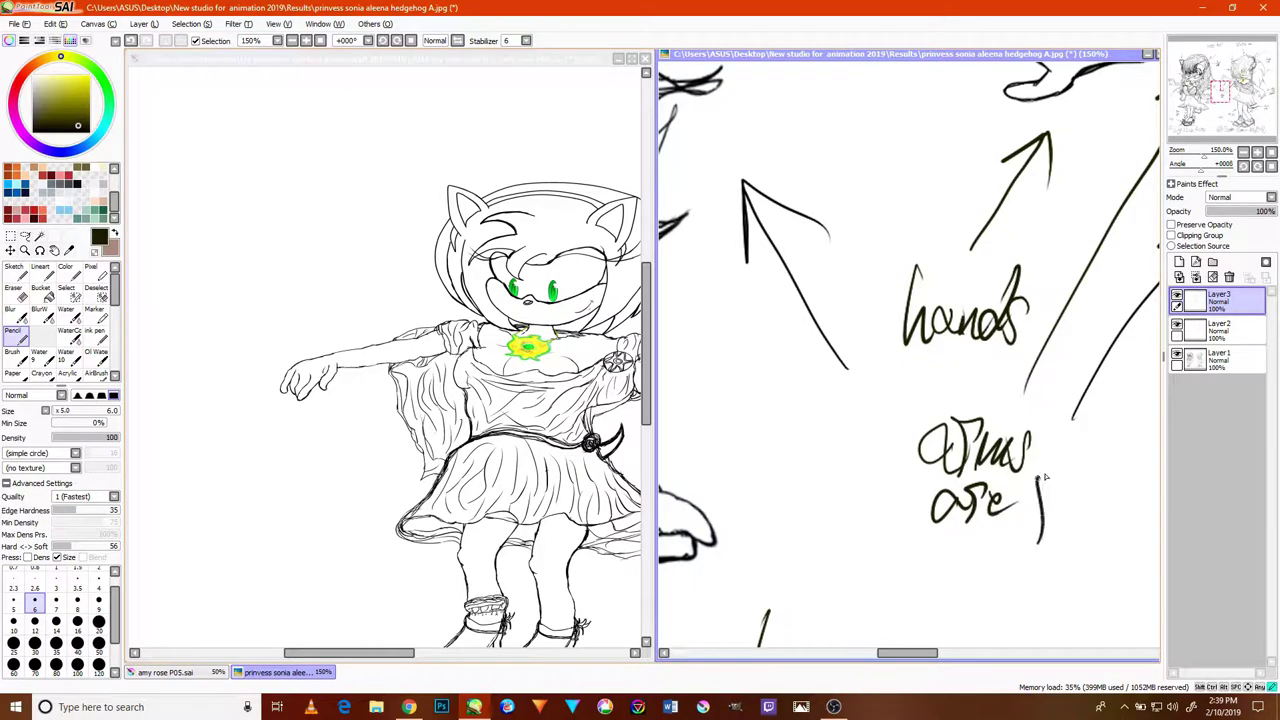
{"action": "left_click_drag", "start_coordinate": [1038, 478], "coordinate": [1040, 540]}
{"action": "mouse_move", "coordinate": [1086, 500]}
{"action": "left_mouse_down"}
{"action": "mouse_move", "coordinate": [1082, 538]}
{"action": "mouse_move", "coordinate": [1094, 524]}
{"action": "left_mouse_up"}
{"action": "scroll", "coordinate": [1025, 523], "scroll_direction": "down", "scroll_amount": 5}
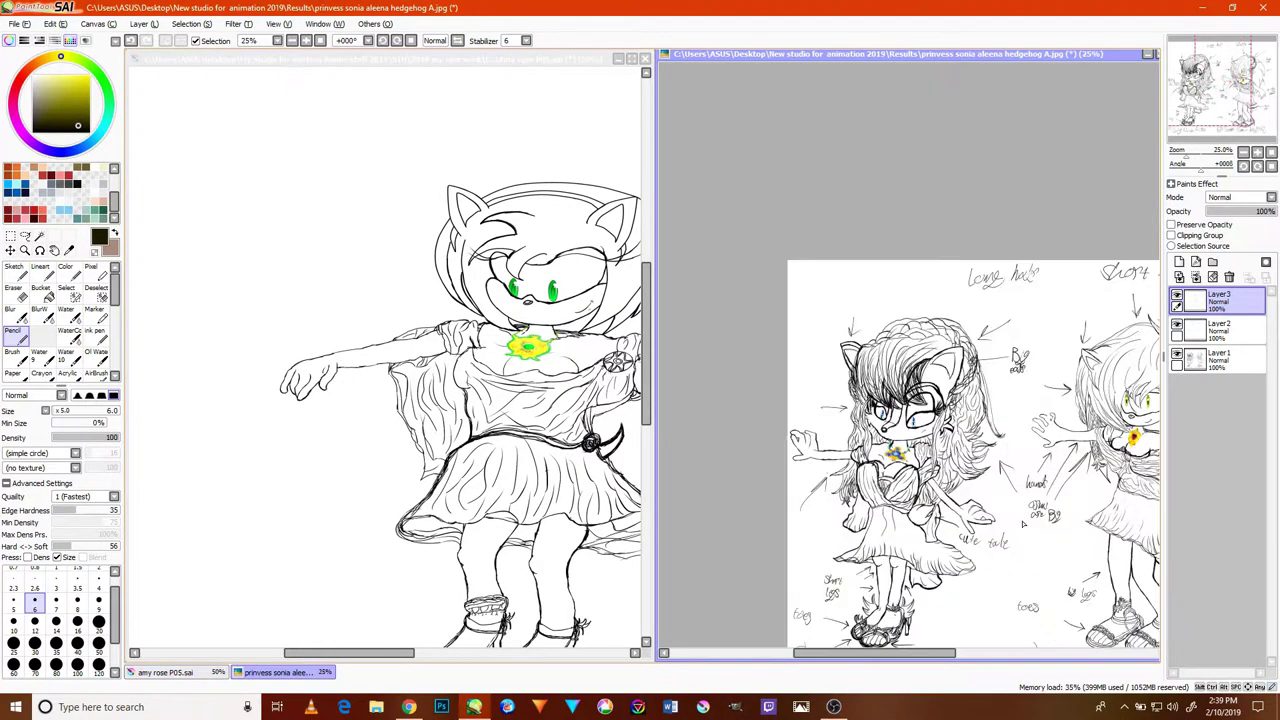
- Draw a diagonal arrow pointing down at Sonia's lowered arm, above the "Big hands" label
{"action": "key", "text": "space"}
{"action": "left_click_drag", "start_coordinate": [1060, 463], "coordinate": [793, 398]}
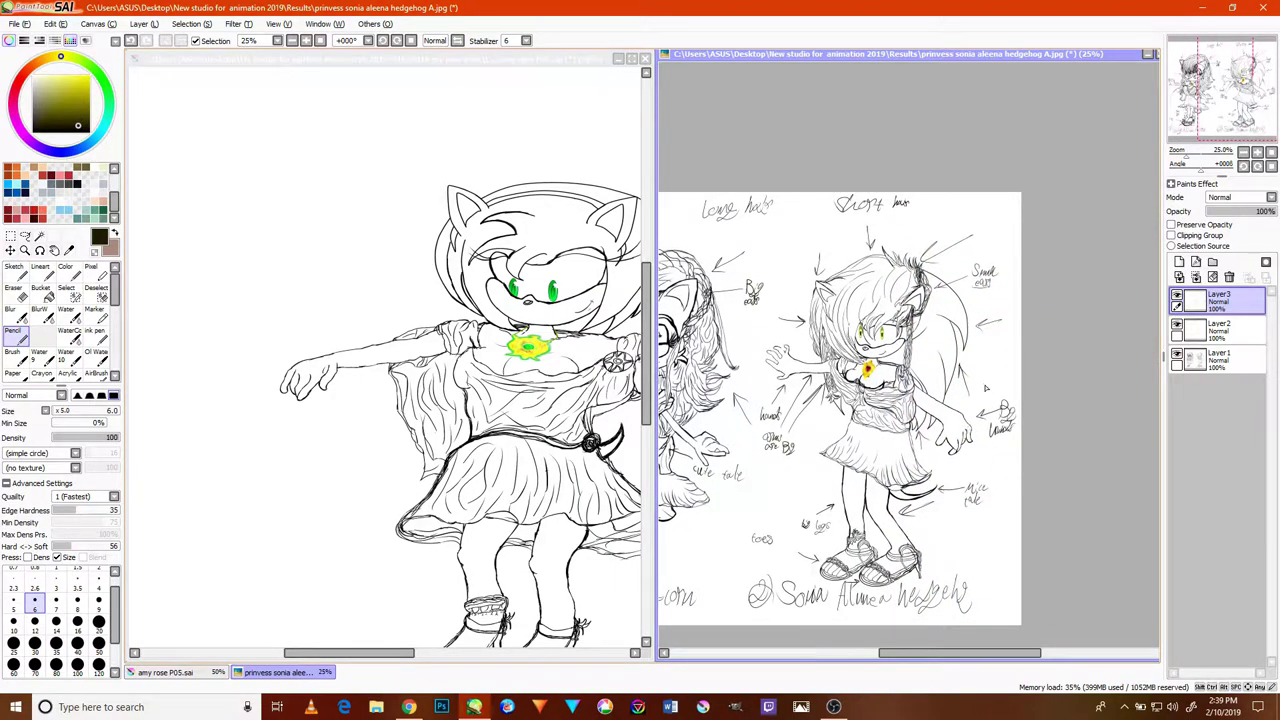
{"action": "scroll", "coordinate": [989, 396], "scroll_direction": "up", "scroll_amount": 4}
{"action": "left_click_drag", "start_coordinate": [1062, 348], "coordinate": [918, 423]}
{"action": "scroll", "coordinate": [944, 450], "scroll_direction": "down", "scroll_amount": 4}
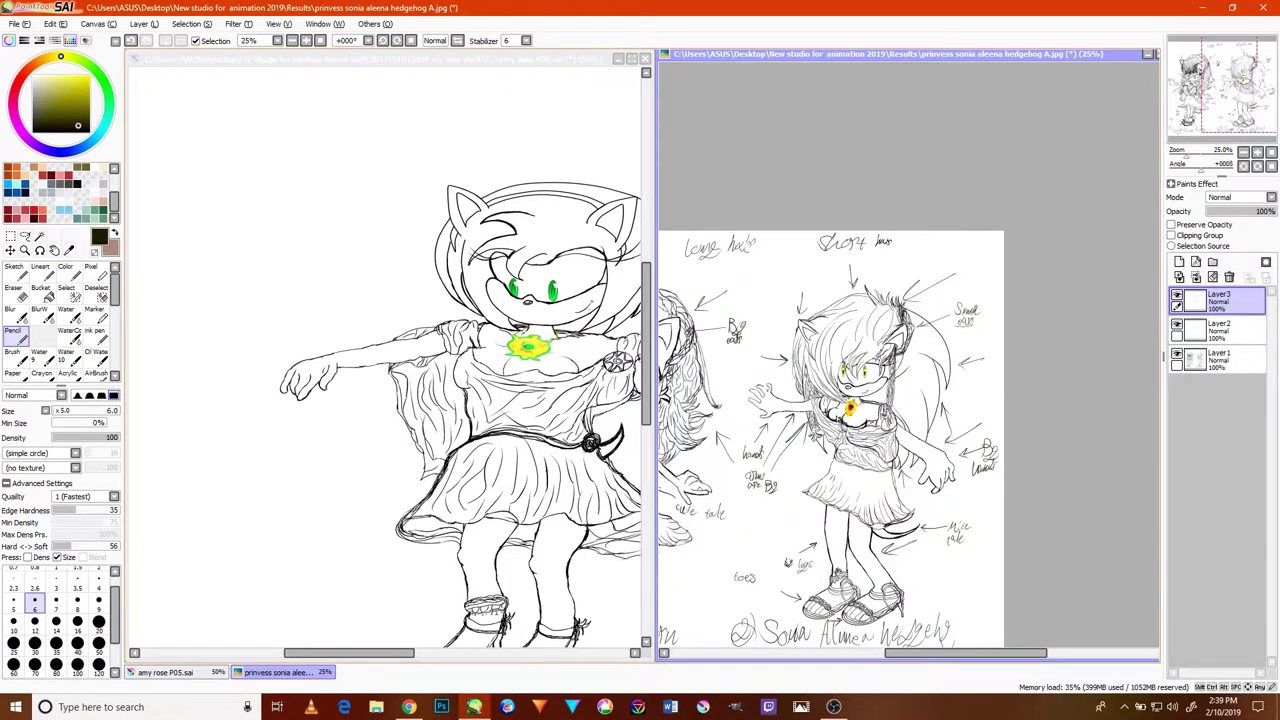
- Draw a diagonal arrow pointing down at the forearm of Sally's lowered arm
{"action": "left_click_drag", "start_coordinate": [843, 393], "coordinate": [1072, 322]}
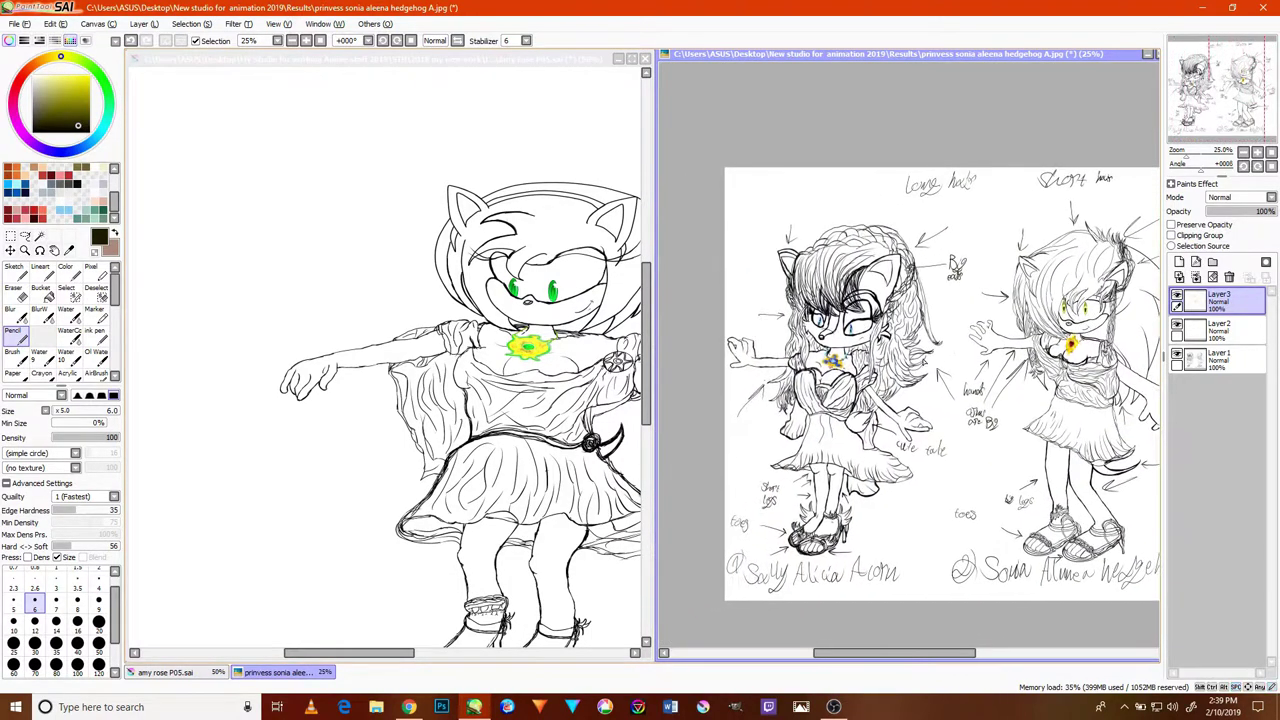
{"action": "scroll", "coordinate": [1063, 332], "scroll_direction": "up", "scroll_amount": 7}
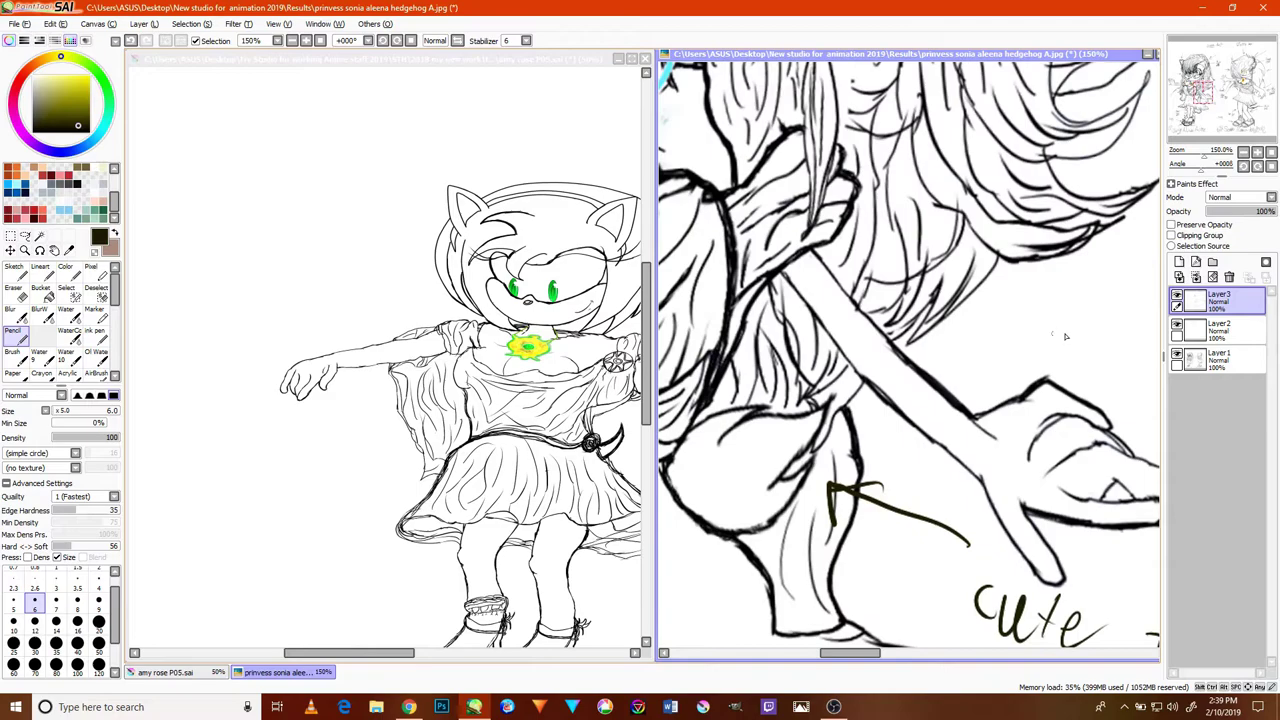
{"action": "mouse_move", "coordinate": [1080, 318]}
{"action": "left_mouse_down"}
{"action": "mouse_move", "coordinate": [869, 414]}
{"action": "mouse_move", "coordinate": [918, 368]}
{"action": "left_mouse_up"}
{"action": "left_click_drag", "start_coordinate": [858, 415], "coordinate": [933, 412]}
{"action": "scroll", "coordinate": [943, 405], "scroll_direction": "down", "scroll_amount": 2}
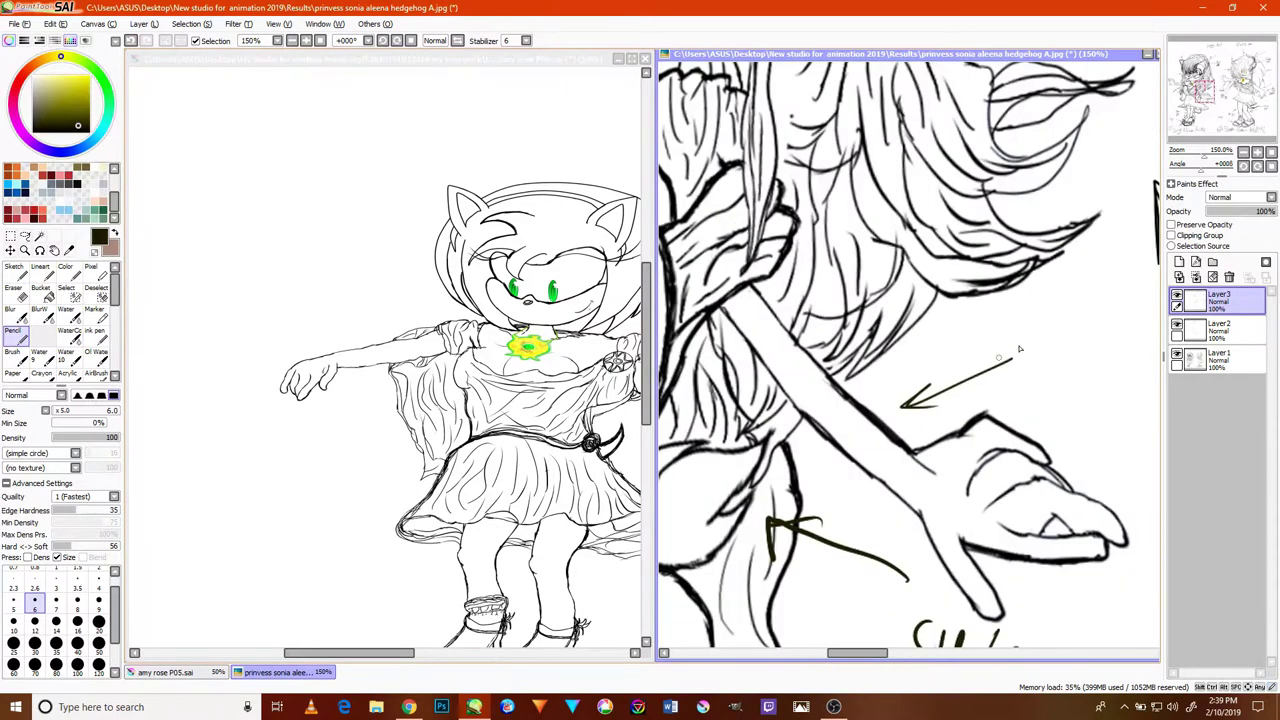
- Write "tiny arms" at the end of the arrow pointing at Sally's forearm
{"action": "scroll", "coordinate": [1010, 367], "scroll_direction": "up", "scroll_amount": 2}
{"action": "mouse_move", "coordinate": [1040, 315]}
{"action": "left_mouse_down"}
{"action": "mouse_move", "coordinate": [1030, 359]}
{"action": "mouse_move", "coordinate": [1056, 326]}
{"action": "left_mouse_up"}
{"action": "left_click_drag", "start_coordinate": [1052, 342], "coordinate": [1056, 364]}
{"action": "left_click_drag", "start_coordinate": [1054, 316], "coordinate": [1058, 330]}
{"action": "mouse_move", "coordinate": [1068, 336]}
{"action": "left_mouse_down"}
{"action": "mouse_move", "coordinate": [1119, 376]}
{"action": "mouse_move", "coordinate": [1128, 350]}
{"action": "mouse_move", "coordinate": [937, 363]}
{"action": "mouse_move", "coordinate": [1006, 372]}
{"action": "left_mouse_up"}
{"action": "mouse_move", "coordinate": [1004, 316]}
{"action": "left_mouse_down"}
{"action": "mouse_move", "coordinate": [1024, 318]}
{"action": "mouse_move", "coordinate": [1025, 340]}
{"action": "mouse_move", "coordinate": [1049, 358]}
{"action": "left_mouse_up"}
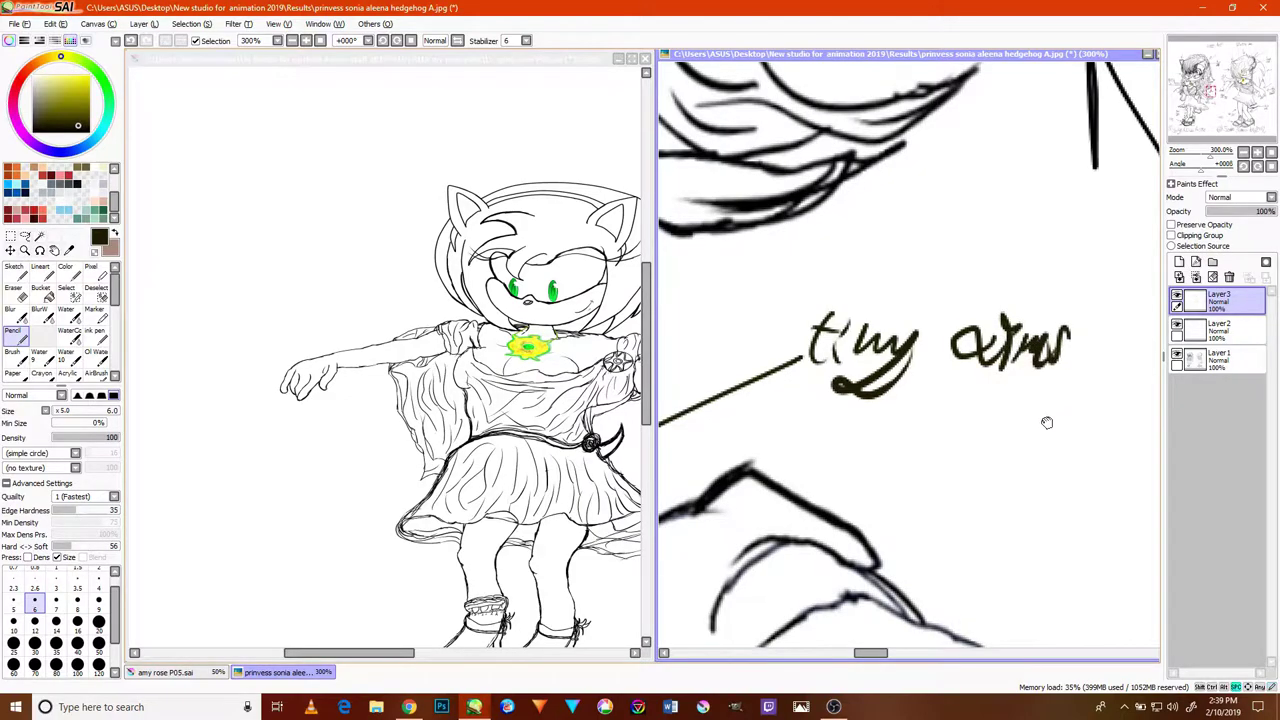
- Draw a vertical arrow pointing up at Sally's lowered hand, above the "cute tale" label
{"action": "left_click_drag", "start_coordinate": [1047, 420], "coordinate": [1043, 291]}
{"action": "left_click_drag", "start_coordinate": [1003, 401], "coordinate": [1092, 238]}
{"action": "left_click_drag", "start_coordinate": [960, 505], "coordinate": [978, 429]}
{"action": "mouse_move", "coordinate": [995, 545]}
{"action": "left_mouse_down"}
{"action": "mouse_move", "coordinate": [966, 440]}
{"action": "mouse_move", "coordinate": [983, 418]}
{"action": "left_mouse_up"}
{"action": "left_click_drag", "start_coordinate": [983, 418], "coordinate": [1026, 456]}
- Write "tiny hands" beside the vertical arrow under Sally's hand
{"action": "mouse_move", "coordinate": [1031, 508]}
{"action": "left_mouse_down"}
{"action": "mouse_move", "coordinate": [1023, 448]}
{"action": "mouse_move", "coordinate": [1011, 520]}
{"action": "mouse_move", "coordinate": [1022, 488]}
{"action": "left_mouse_up"}
{"action": "left_click_drag", "start_coordinate": [1022, 500], "coordinate": [1027, 516]}
{"action": "mouse_move", "coordinate": [1030, 470]}
{"action": "left_mouse_down"}
{"action": "mouse_move", "coordinate": [1048, 506]}
{"action": "mouse_move", "coordinate": [1067, 486]}
{"action": "left_mouse_up"}
{"action": "mouse_move", "coordinate": [1083, 467]}
{"action": "left_mouse_down"}
{"action": "mouse_move", "coordinate": [1029, 528]}
{"action": "mouse_move", "coordinate": [1084, 466]}
{"action": "mouse_move", "coordinate": [986, 418]}
{"action": "mouse_move", "coordinate": [1024, 450]}
{"action": "mouse_move", "coordinate": [1052, 438]}
{"action": "mouse_move", "coordinate": [1064, 398]}
{"action": "mouse_move", "coordinate": [1090, 392]}
{"action": "mouse_move", "coordinate": [1106, 432]}
{"action": "left_mouse_up"}
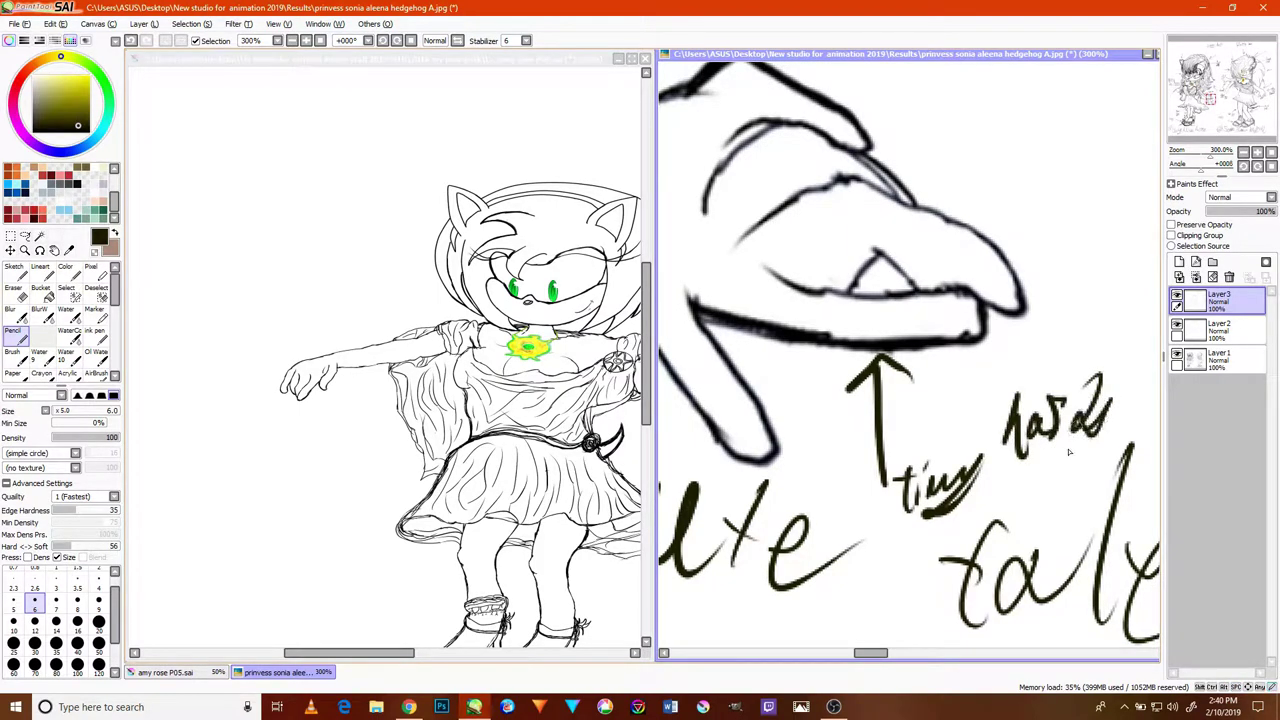
- Draw an arrow pointing up at Sally's outstretched forearm and a vertical arrow pointing down at her raised hand
{"action": "scroll", "coordinate": [1017, 484], "scroll_direction": "down", "scroll_amount": 5}
{"action": "scroll", "coordinate": [838, 458], "scroll_direction": "up", "scroll_amount": 3}
{"action": "scroll", "coordinate": [838, 458], "scroll_direction": "up", "scroll_amount": 1}
{"action": "left_click_drag", "start_coordinate": [764, 490], "coordinate": [870, 412]}
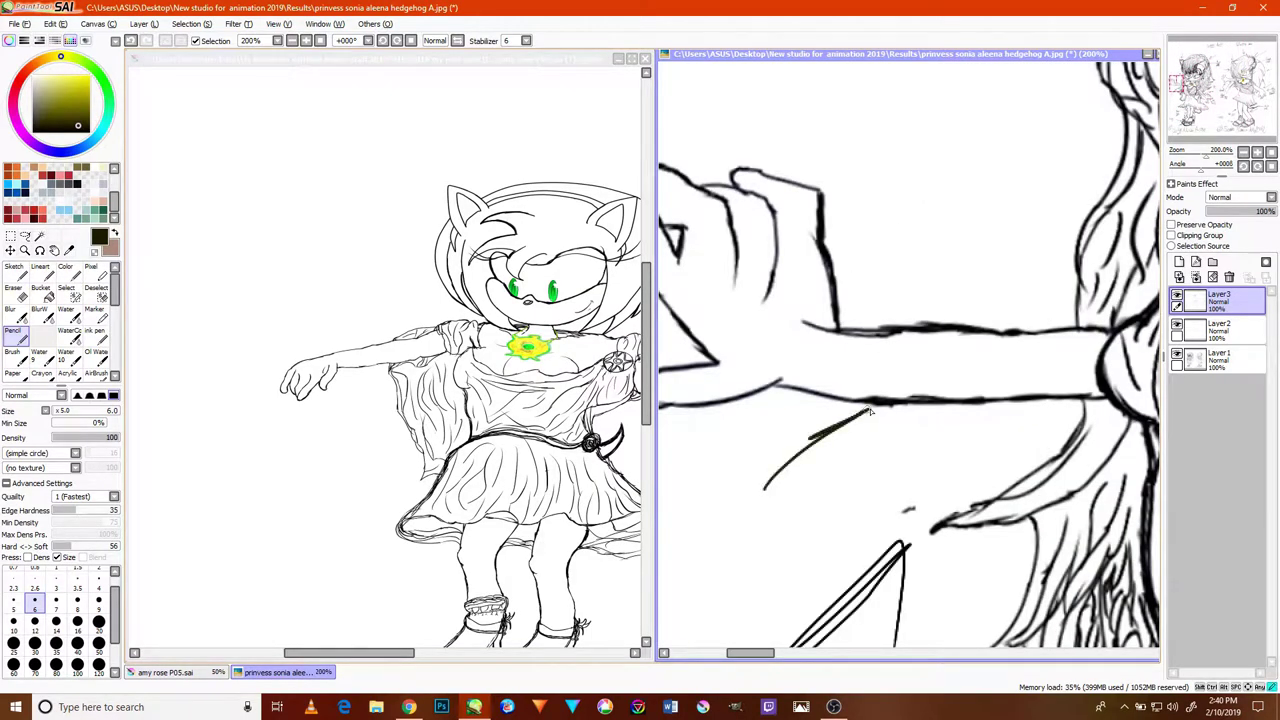
{"action": "scroll", "coordinate": [876, 450], "scroll_direction": "down", "scroll_amount": 5}
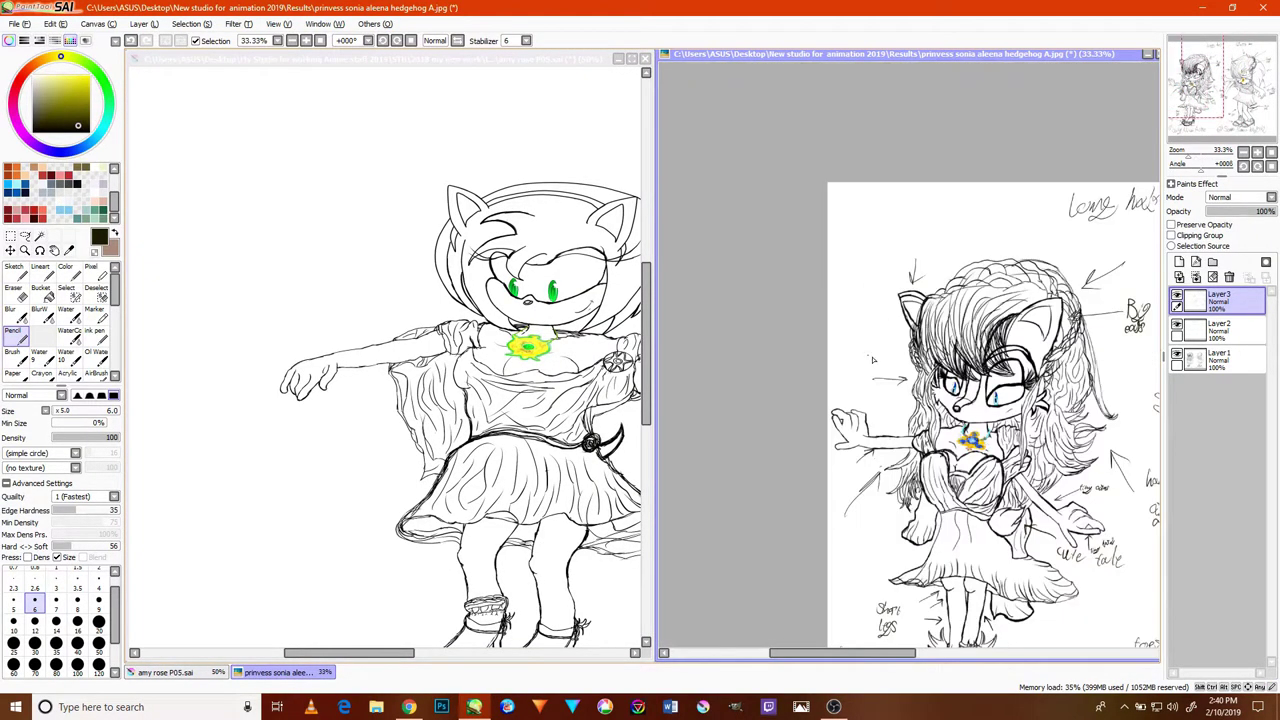
{"action": "scroll", "coordinate": [871, 357], "scroll_direction": "up", "scroll_amount": 2}
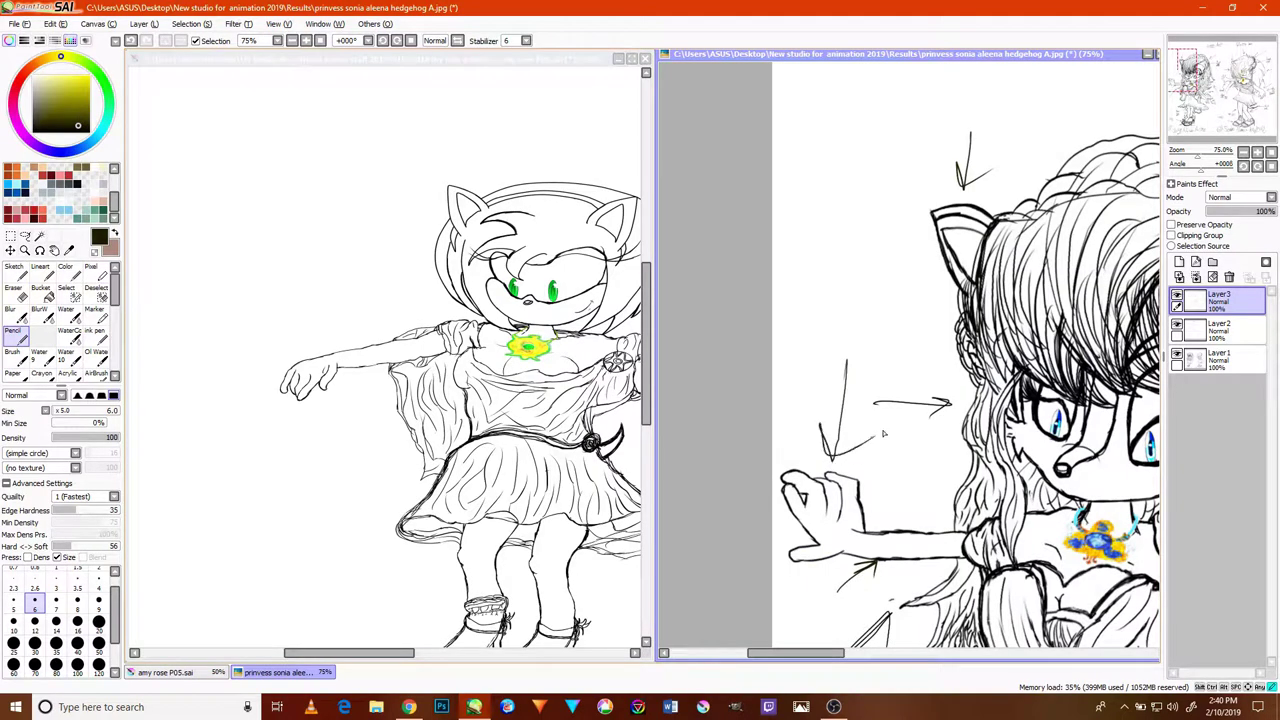
{"action": "scroll", "coordinate": [883, 433], "scroll_direction": "down", "scroll_amount": 2}
{"action": "scroll", "coordinate": [883, 433], "scroll_direction": "up", "scroll_amount": 3}
{"action": "scroll", "coordinate": [1025, 428], "scroll_direction": "down", "scroll_amount": 1}
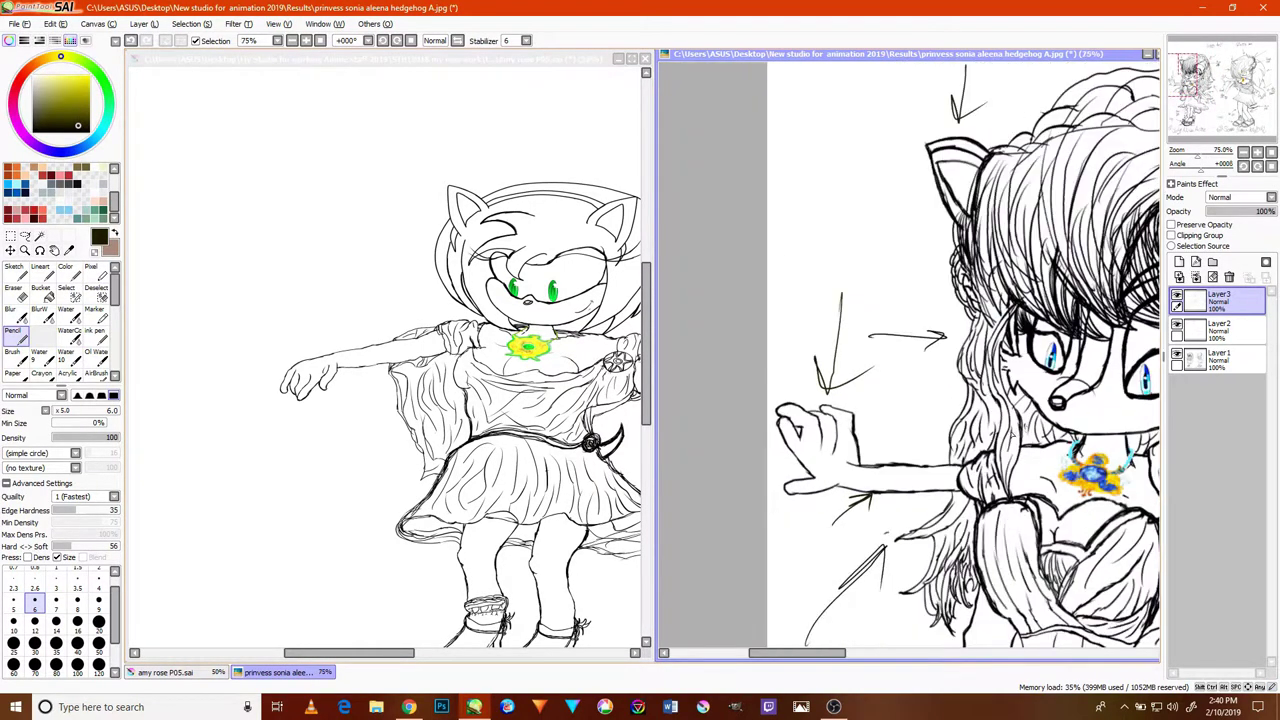
- Draw an arrow pointing at the side of Sally's skirt and write "Dress" at its tail
{"action": "key", "text": "space"}
{"action": "left_click_drag", "start_coordinate": [1013, 426], "coordinate": [931, 384]}
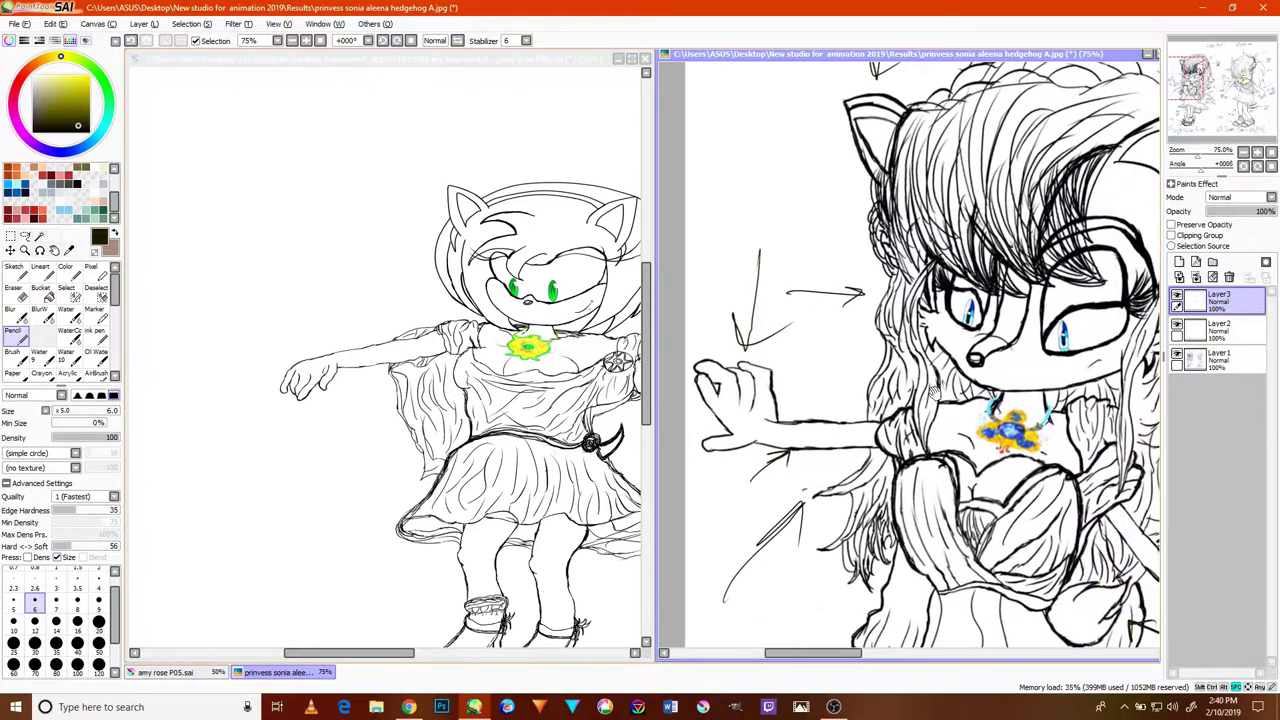
{"action": "left_click_drag", "start_coordinate": [930, 436], "coordinate": [904, 364]}
{"action": "left_click_drag", "start_coordinate": [914, 467], "coordinate": [988, 350]}
{"action": "mouse_move", "coordinate": [844, 426]}
{"action": "left_mouse_down"}
{"action": "mouse_move", "coordinate": [900, 408]}
{"action": "mouse_move", "coordinate": [844, 432]}
{"action": "mouse_move", "coordinate": [932, 452]}
{"action": "mouse_move", "coordinate": [907, 430]}
{"action": "mouse_move", "coordinate": [927, 453]}
{"action": "mouse_move", "coordinate": [900, 478]}
{"action": "left_mouse_up"}
{"action": "left_click_drag", "start_coordinate": [775, 424], "coordinate": [777, 411]}
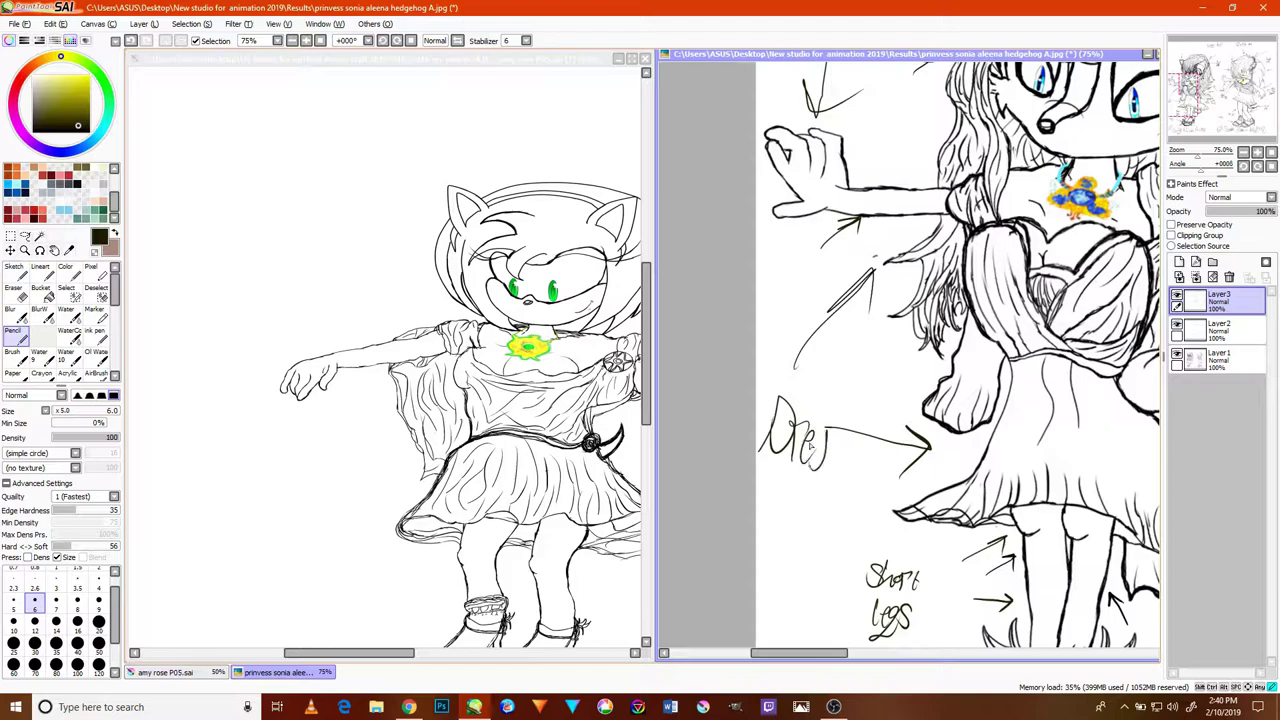
- Draw an arrow pointing up at the outer hem of Sally's skirt and write "long" beneath it
{"action": "scroll", "coordinate": [918, 484], "scroll_direction": "down", "scroll_amount": 3}
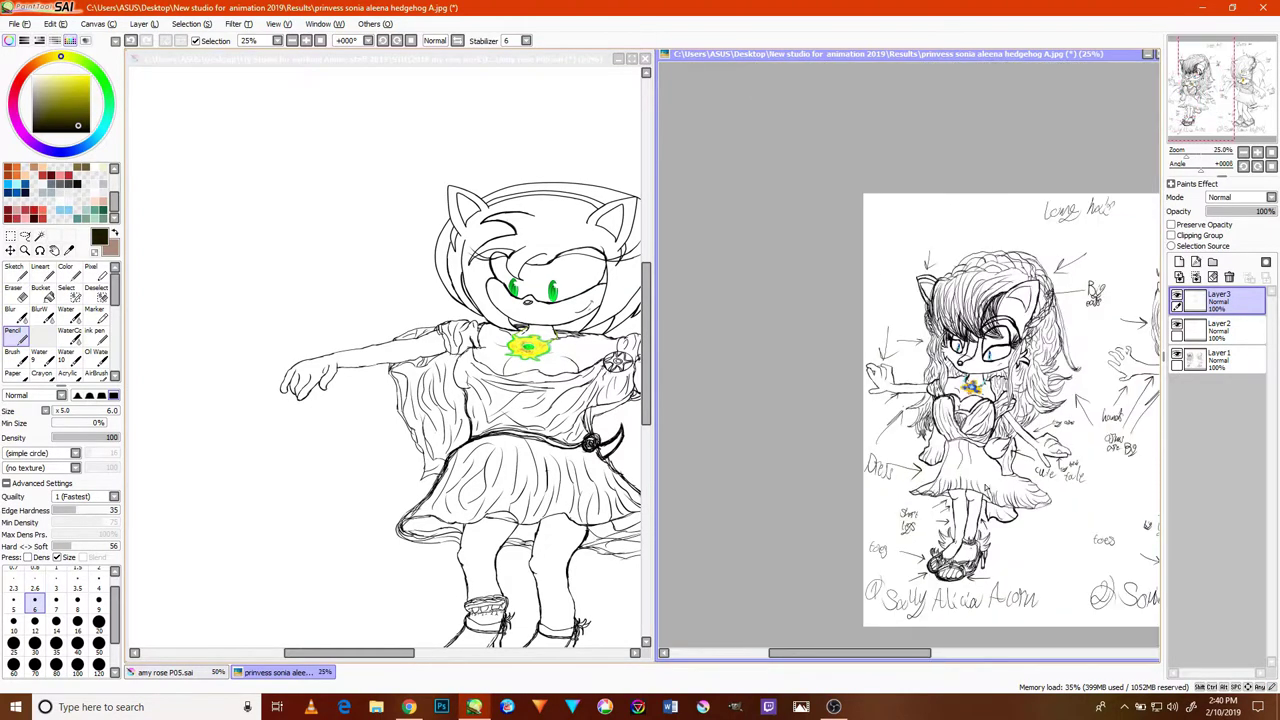
{"action": "left_click_drag", "start_coordinate": [1091, 458], "coordinate": [923, 431]}
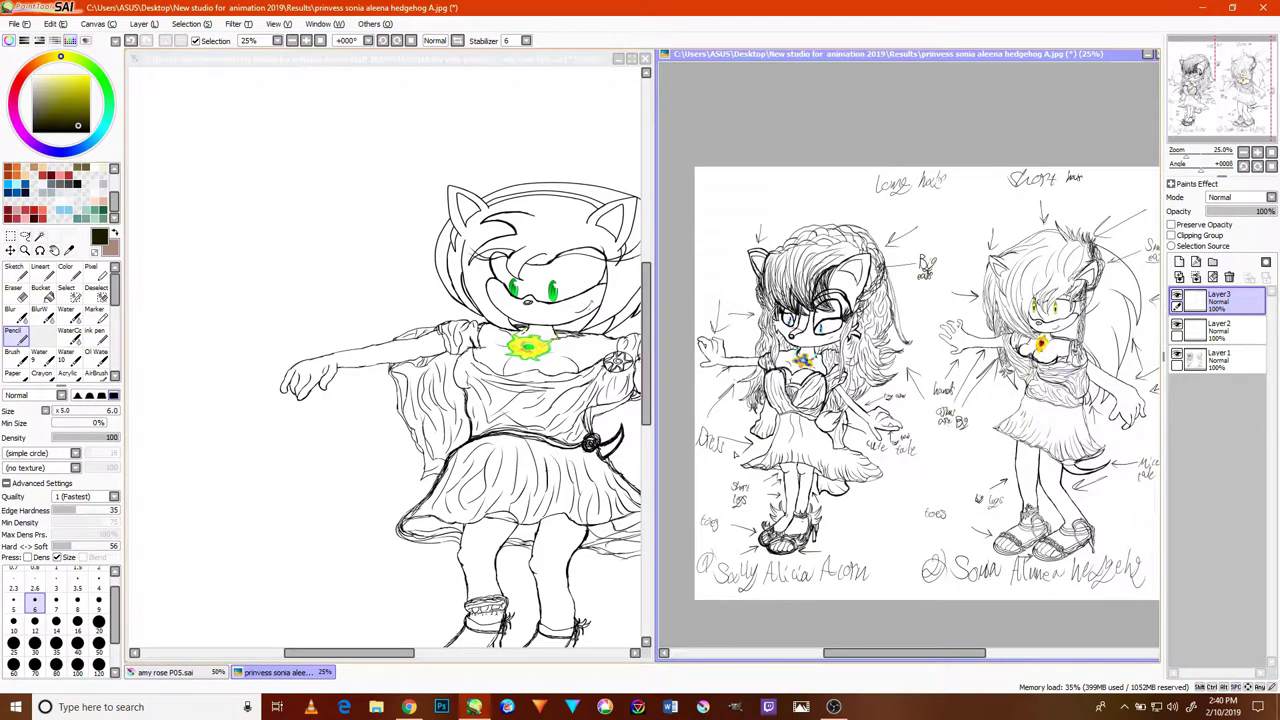
{"action": "scroll", "coordinate": [722, 462], "scroll_direction": "up", "scroll_amount": 3}
{"action": "scroll", "coordinate": [955, 476], "scroll_direction": "down", "scroll_amount": 2}
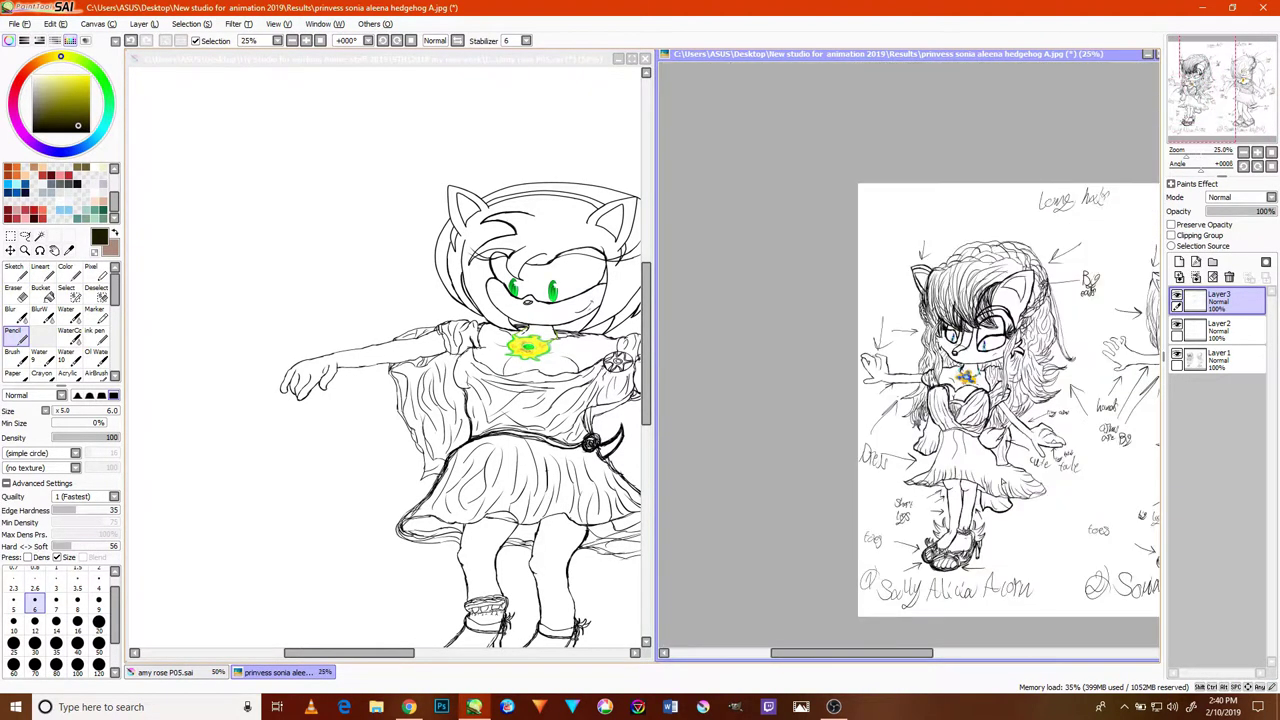
{"action": "scroll", "coordinate": [1026, 471], "scroll_direction": "up", "scroll_amount": 1}
{"action": "left_click_drag", "start_coordinate": [1059, 449], "coordinate": [889, 340]}
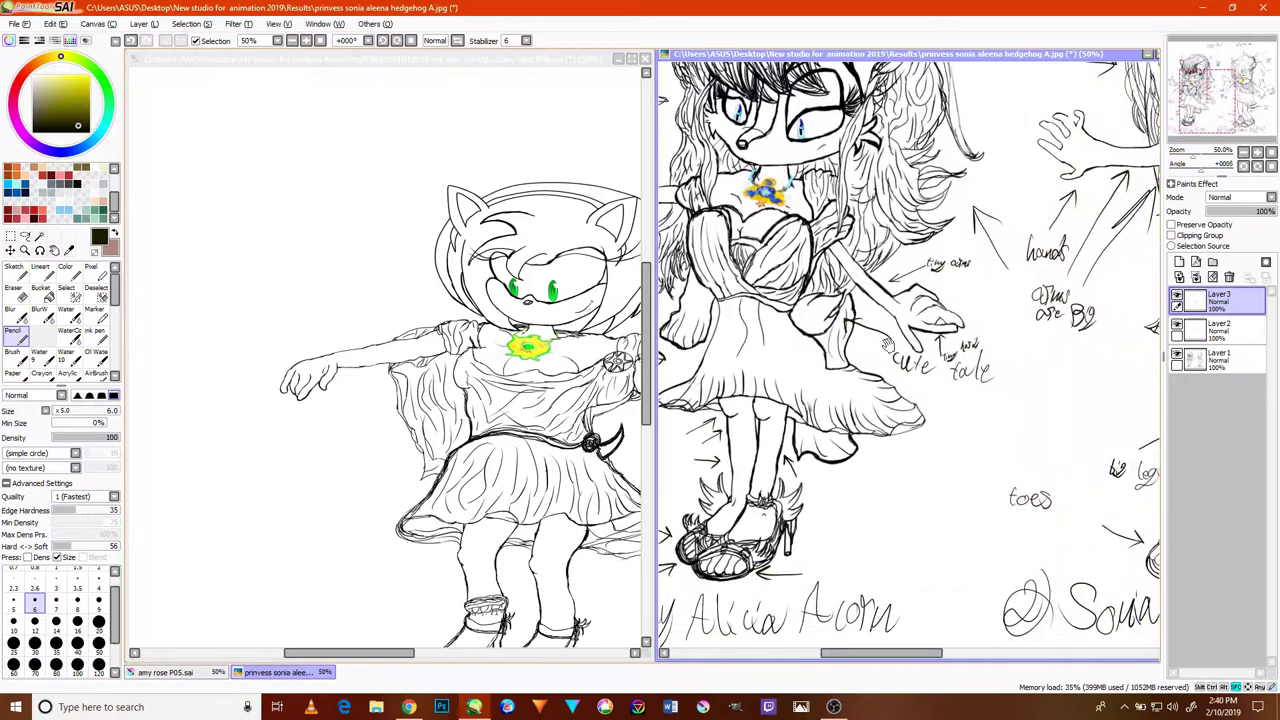
{"action": "scroll", "coordinate": [913, 470], "scroll_direction": "up", "scroll_amount": 2}
{"action": "mouse_move", "coordinate": [913, 507]}
{"action": "left_mouse_down"}
{"action": "mouse_move", "coordinate": [901, 436]}
{"action": "mouse_move", "coordinate": [934, 441]}
{"action": "left_mouse_up"}
{"action": "mouse_move", "coordinate": [895, 505]}
{"action": "left_mouse_down"}
{"action": "mouse_move", "coordinate": [888, 554]}
{"action": "mouse_move", "coordinate": [925, 540]}
{"action": "mouse_move", "coordinate": [940, 503]}
{"action": "mouse_move", "coordinate": [892, 560]}
{"action": "left_mouse_up"}
- Draw a black diagonal arrow pointing up at Sonia's skirt hem and write "Short dress" at its tail, above "big legs"
{"action": "left_click", "coordinate": [981, 430], "text": "alt"}
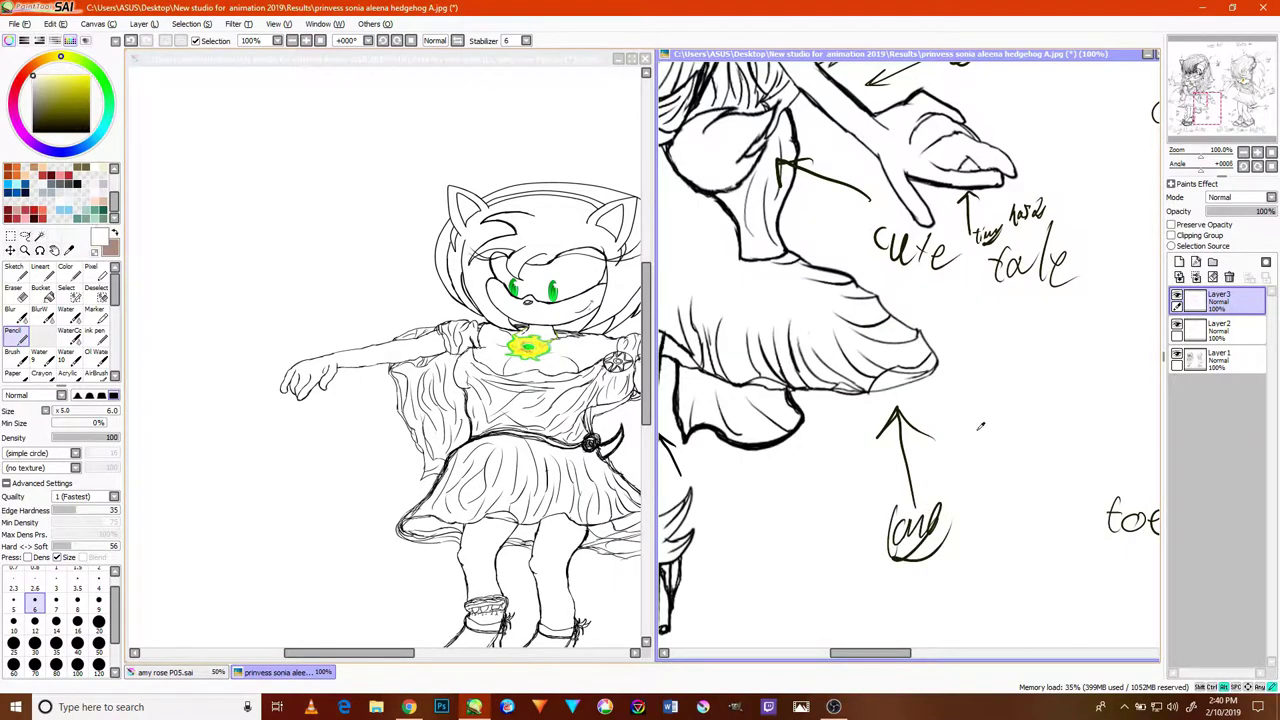
{"action": "key", "text": "minus"}
{"action": "left_click_drag", "start_coordinate": [1127, 335], "coordinate": [837, 429]}
{"action": "mouse_move", "coordinate": [986, 403]}
{"action": "left_mouse_down"}
{"action": "mouse_move", "coordinate": [890, 454]}
{"action": "mouse_move", "coordinate": [1025, 361]}
{"action": "mouse_move", "coordinate": [990, 359]}
{"action": "mouse_move", "coordinate": [1021, 405]}
{"action": "left_mouse_up"}
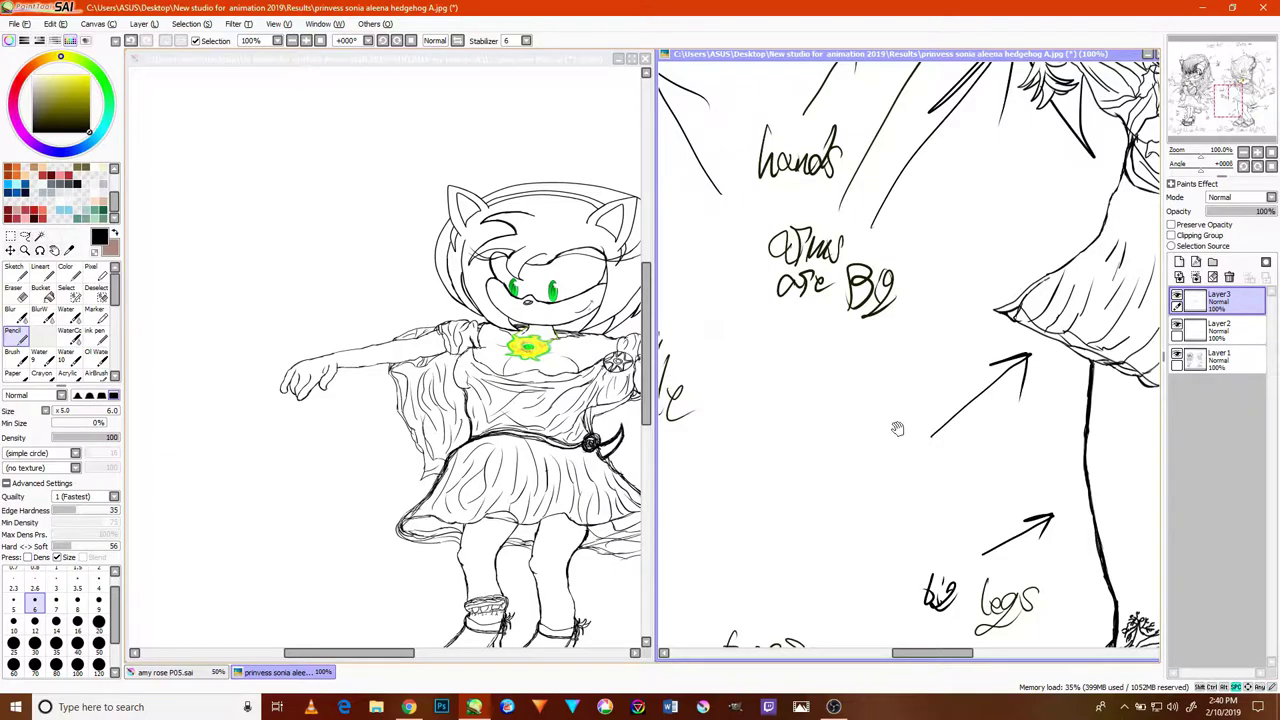
{"action": "scroll", "coordinate": [894, 429], "scroll_direction": "down", "scroll_amount": 1}
{"action": "scroll", "coordinate": [894, 429], "scroll_direction": "left", "scroll_amount": 1}
{"action": "mouse_move", "coordinate": [871, 412]}
{"action": "left_mouse_down"}
{"action": "mouse_move", "coordinate": [900, 432]}
{"action": "mouse_move", "coordinate": [901, 414]}
{"action": "mouse_move", "coordinate": [881, 456]}
{"action": "mouse_move", "coordinate": [902, 462]}
{"action": "mouse_move", "coordinate": [920, 431]}
{"action": "mouse_move", "coordinate": [918, 465]}
{"action": "mouse_move", "coordinate": [944, 438]}
{"action": "left_mouse_up"}
{"action": "left_click", "coordinate": [943, 462]}
{"action": "mouse_move", "coordinate": [955, 428]}
{"action": "left_mouse_down"}
{"action": "mouse_move", "coordinate": [943, 462]}
{"action": "mouse_move", "coordinate": [1004, 410]}
{"action": "mouse_move", "coordinate": [966, 460]}
{"action": "mouse_move", "coordinate": [981, 465]}
{"action": "mouse_move", "coordinate": [1008, 447]}
{"action": "left_mouse_up"}
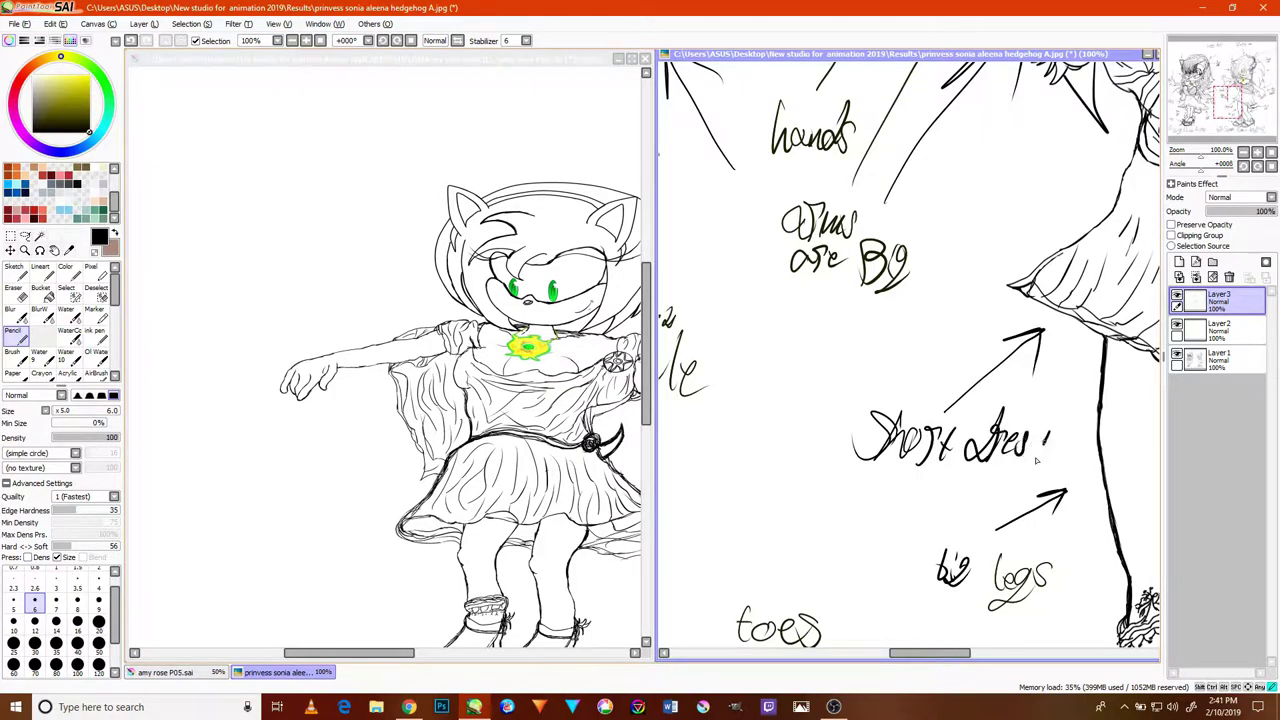
- Draw an arrow pointing at the tail-side edge of Sonia's skirt, above the arrow for her tail
{"action": "scroll", "coordinate": [1038, 458], "scroll_direction": "down", "scroll_amount": 4}
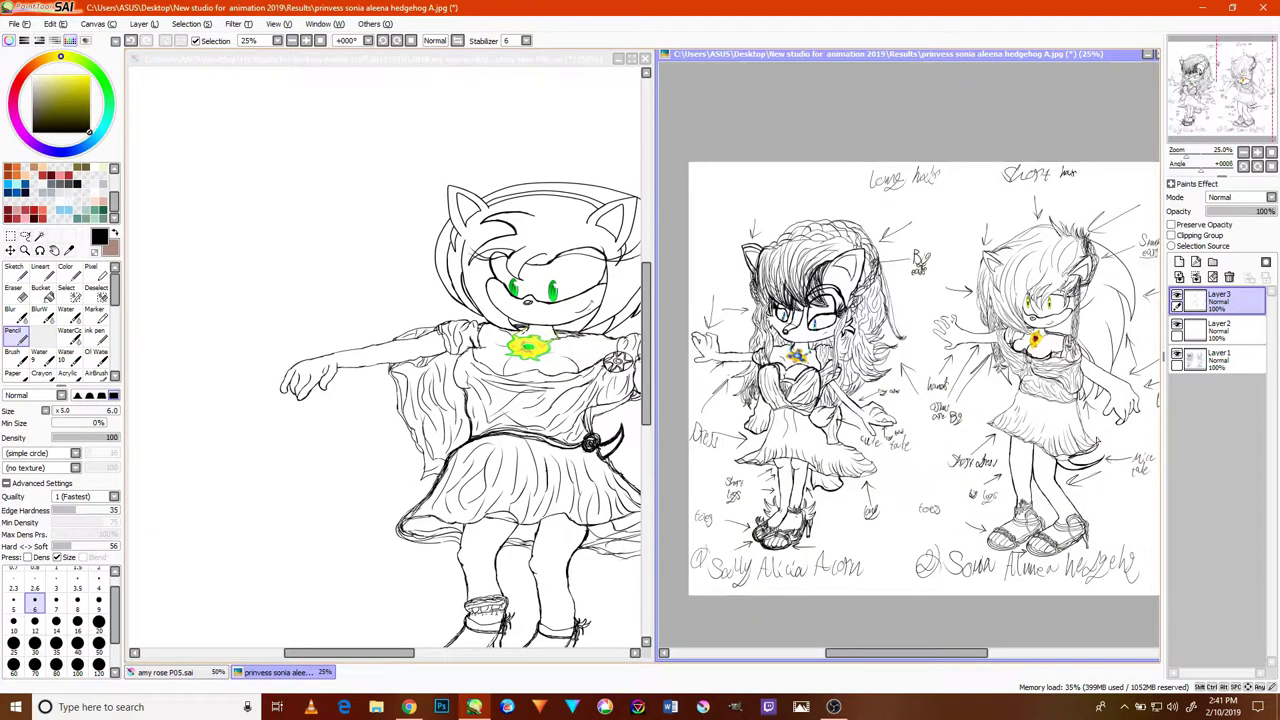
{"action": "scroll", "coordinate": [1096, 442], "scroll_direction": "up", "scroll_amount": 3}
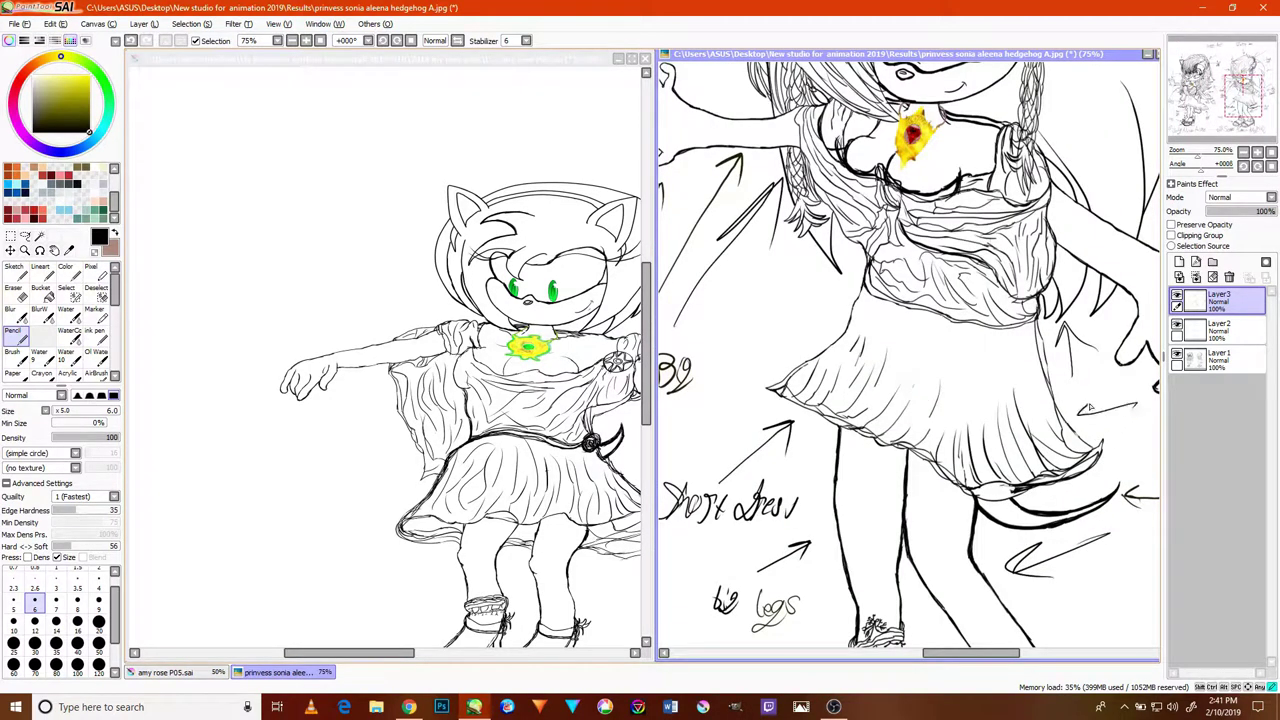
{"action": "scroll", "coordinate": [1087, 450], "scroll_direction": "down", "scroll_amount": 2}
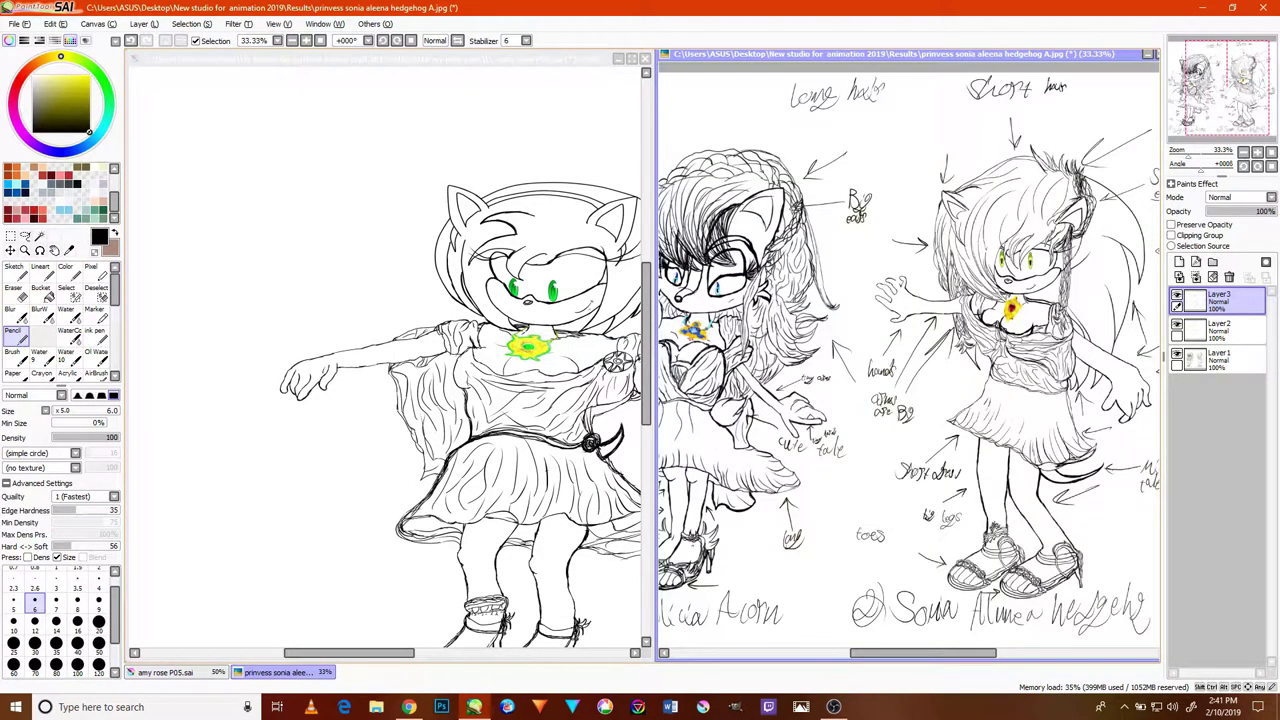
{"action": "scroll", "coordinate": [1063, 459], "scroll_direction": "up", "scroll_amount": 3}
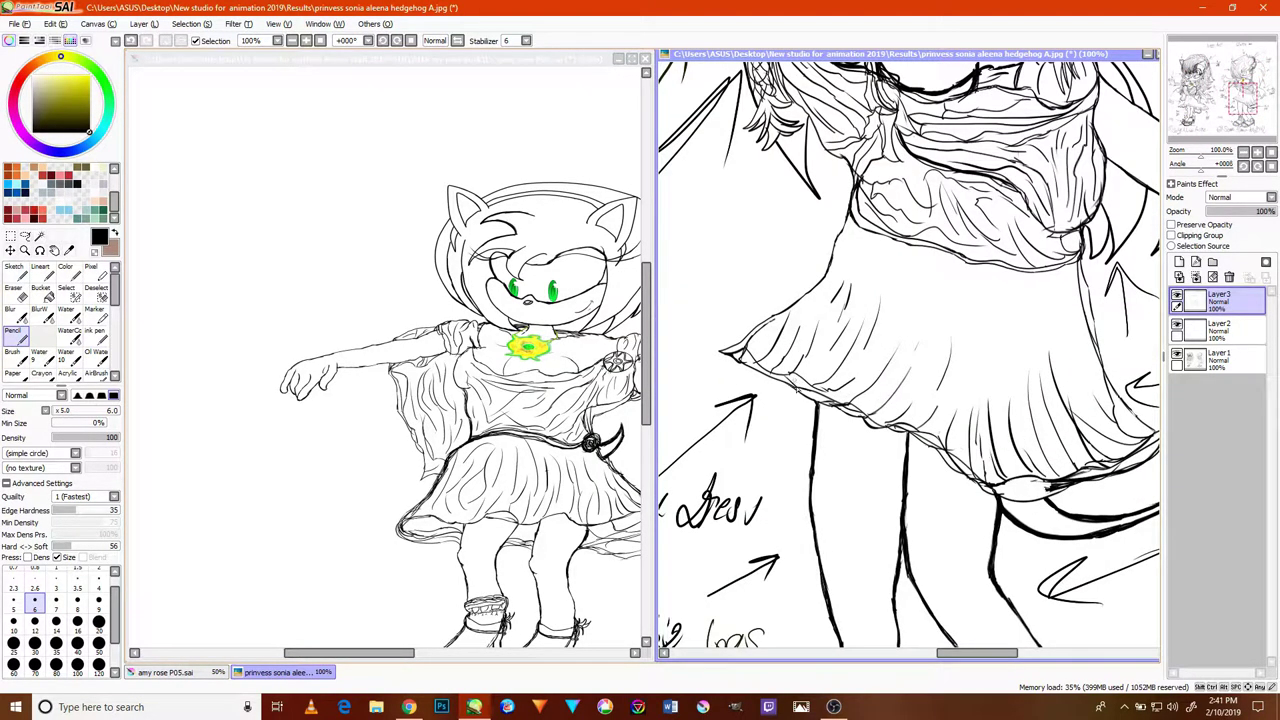
- Examine Sonia's face, hair and chest and the labels already placed around both figures
{"action": "left_click_drag", "start_coordinate": [847, 354], "coordinate": [868, 446]}
{"action": "left_click_drag", "start_coordinate": [869, 334], "coordinate": [936, 448]}
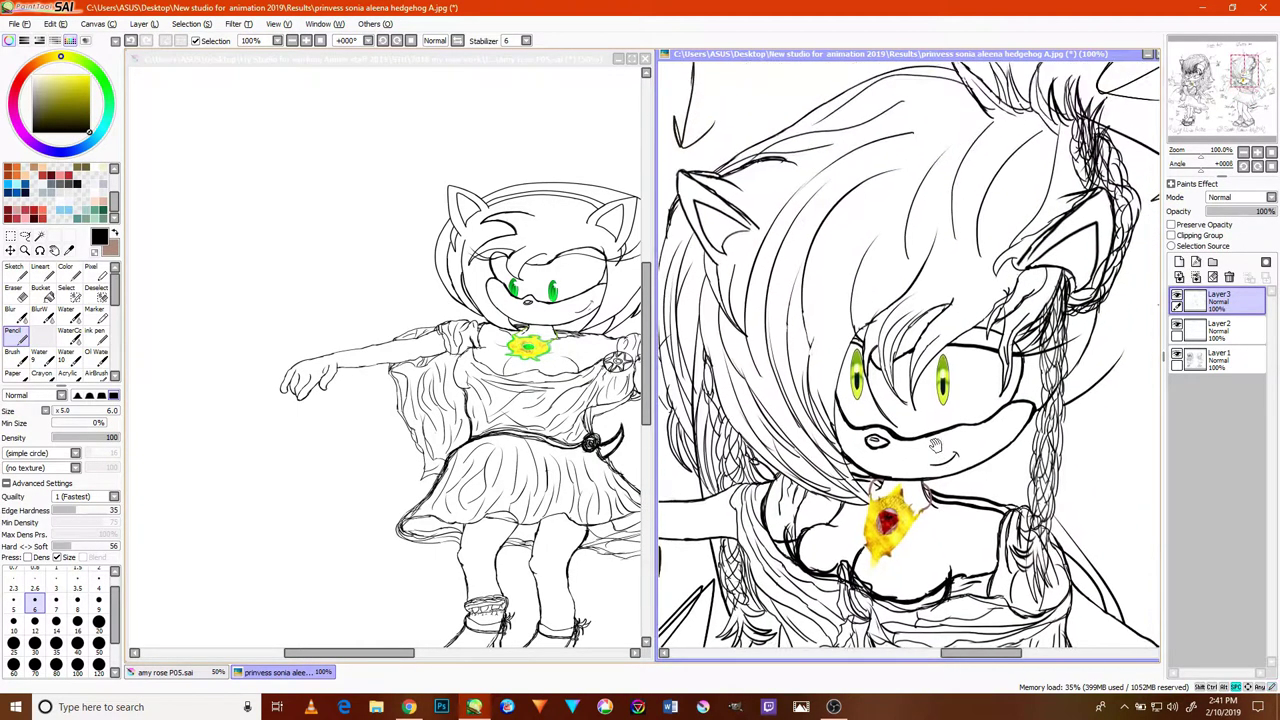
{"action": "left_click_drag", "start_coordinate": [926, 394], "coordinate": [988, 432]}
{"action": "left_click_drag", "start_coordinate": [946, 368], "coordinate": [920, 343]}
{"action": "left_click_drag", "start_coordinate": [940, 395], "coordinate": [880, 350]}
{"action": "scroll", "coordinate": [972, 413], "scroll_direction": "down", "scroll_amount": 3}
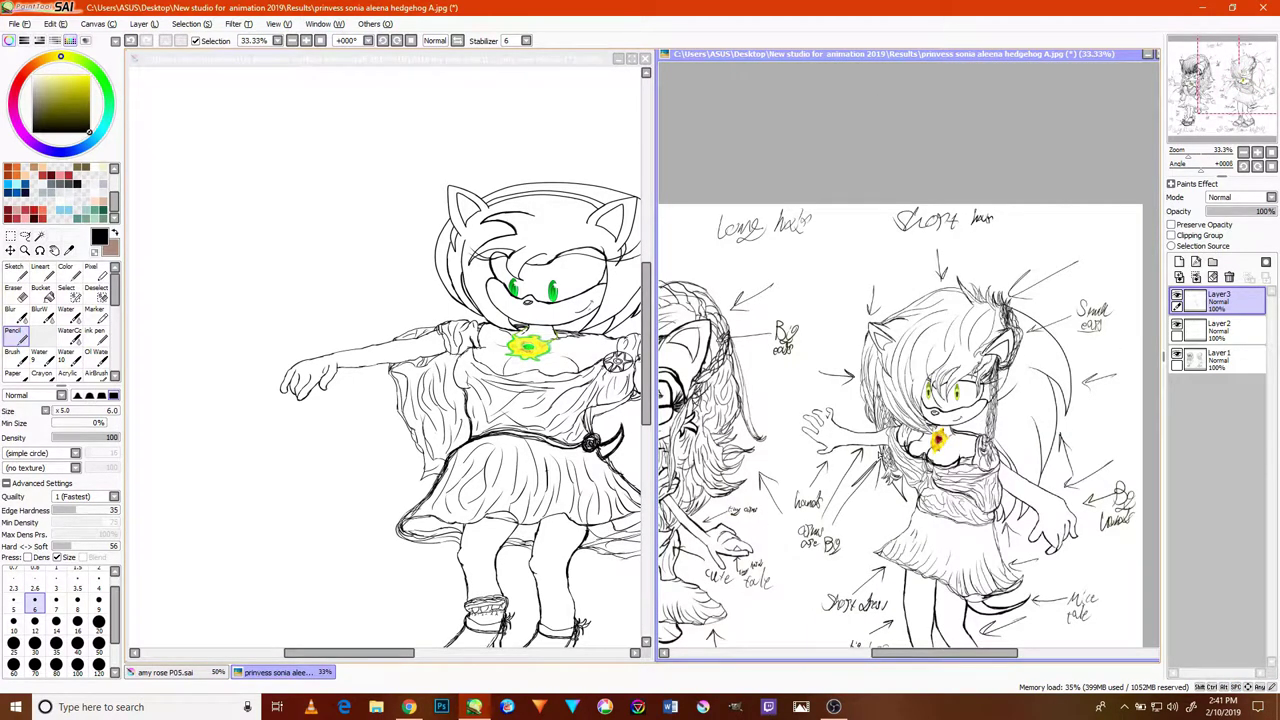
{"action": "left_click_drag", "start_coordinate": [848, 437], "coordinate": [981, 365]}
{"action": "left_click_drag", "start_coordinate": [870, 427], "coordinate": [951, 365]}
{"action": "scroll", "coordinate": [884, 547], "scroll_direction": "down", "scroll_amount": 1}
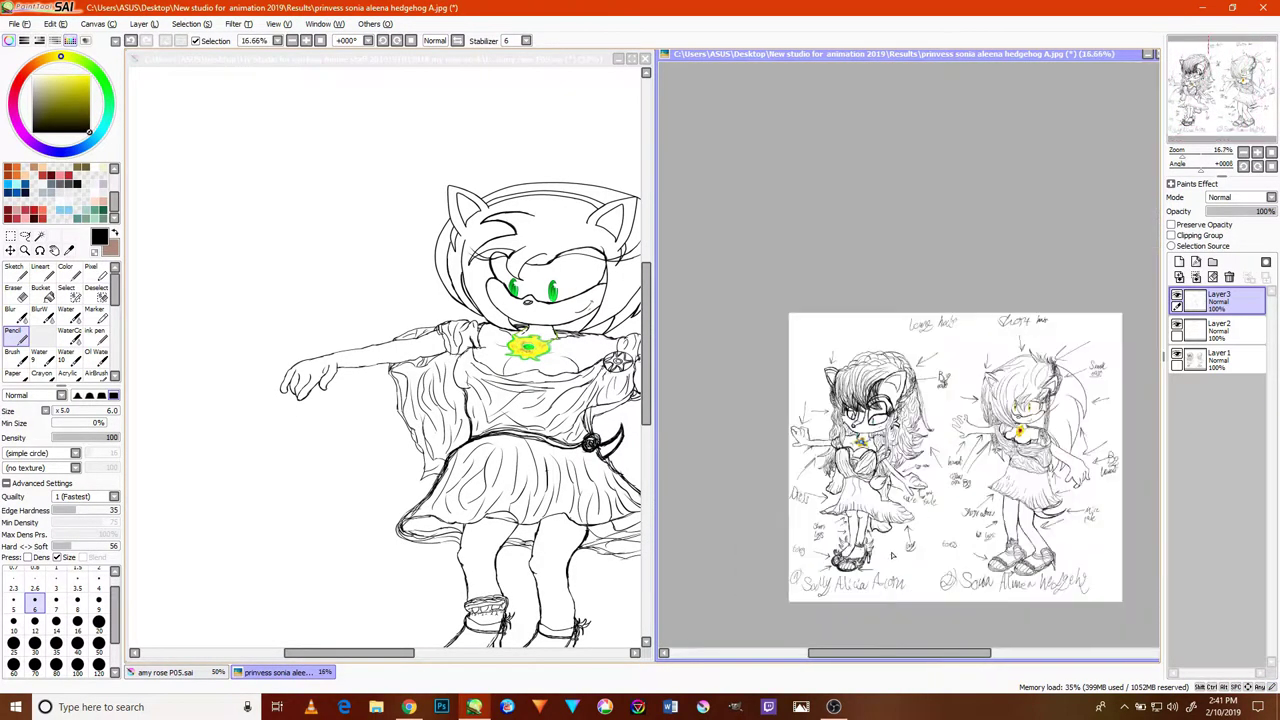
- Draw an arrow pointing at Sally's chest and write "chest" at its tail, beside the "tiny arms" label
{"action": "scroll", "coordinate": [872, 562], "scroll_direction": "up", "scroll_amount": 4}
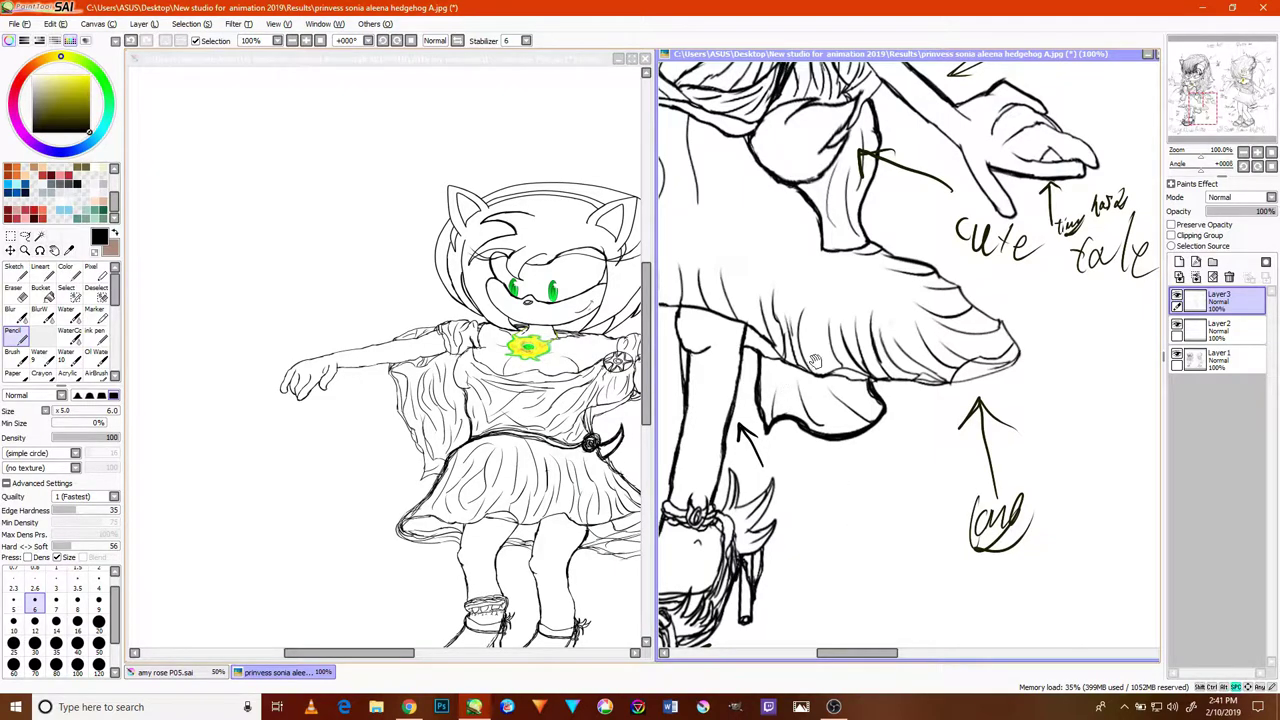
{"action": "left_click_drag", "start_coordinate": [770, 268], "coordinate": [845, 373]}
{"action": "left_click_drag", "start_coordinate": [815, 297], "coordinate": [871, 375]}
{"action": "left_click_drag", "start_coordinate": [848, 318], "coordinate": [867, 424]}
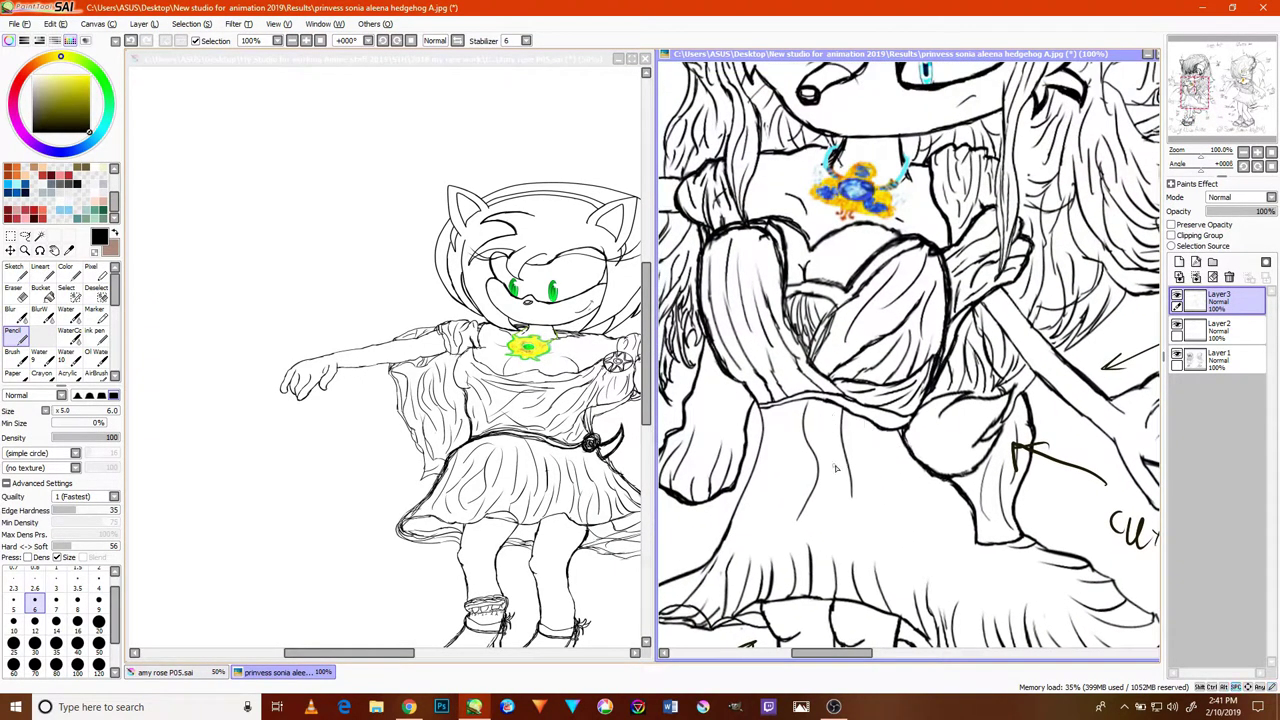
{"action": "left_click_drag", "start_coordinate": [990, 408], "coordinate": [922, 420]}
{"action": "left_click_drag", "start_coordinate": [1054, 348], "coordinate": [966, 297]}
{"action": "mouse_move", "coordinate": [1056, 313]}
{"action": "left_mouse_down"}
{"action": "mouse_move", "coordinate": [1020, 325]}
{"action": "mouse_move", "coordinate": [1020, 344]}
{"action": "mouse_move", "coordinate": [1068, 338]}
{"action": "mouse_move", "coordinate": [1098, 316]}
{"action": "mouse_move", "coordinate": [1114, 326]}
{"action": "mouse_move", "coordinate": [1098, 340]}
{"action": "mouse_move", "coordinate": [840, 361]}
{"action": "left_mouse_up"}
{"action": "scroll", "coordinate": [1030, 304], "scroll_direction": "up", "scroll_amount": 3}
{"action": "scroll", "coordinate": [1071, 354], "scroll_direction": "down", "scroll_amount": 7}
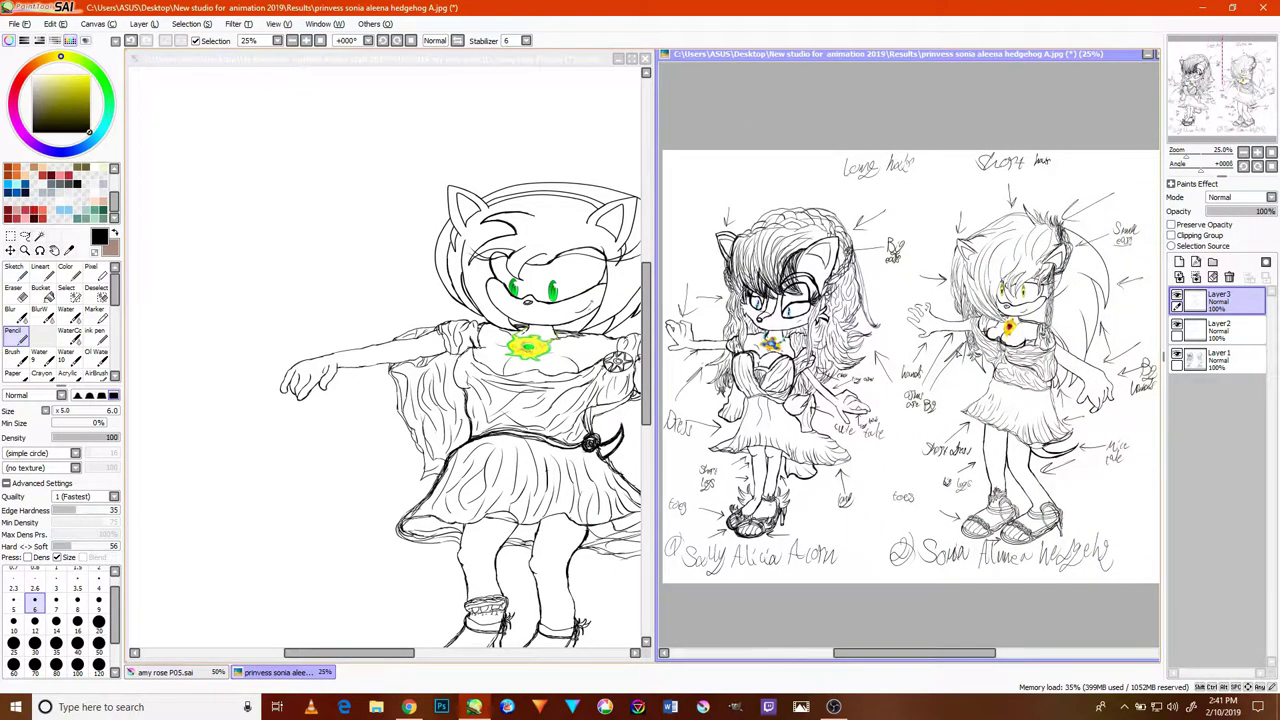
- Draw a diagonal line to Sonia's chest and write "Chest" at its outer end, inside the curve of her hair
{"action": "scroll", "coordinate": [1065, 307], "scroll_direction": "up", "scroll_amount": 3}
{"action": "left_click_drag", "start_coordinate": [1074, 301], "coordinate": [978, 360]}
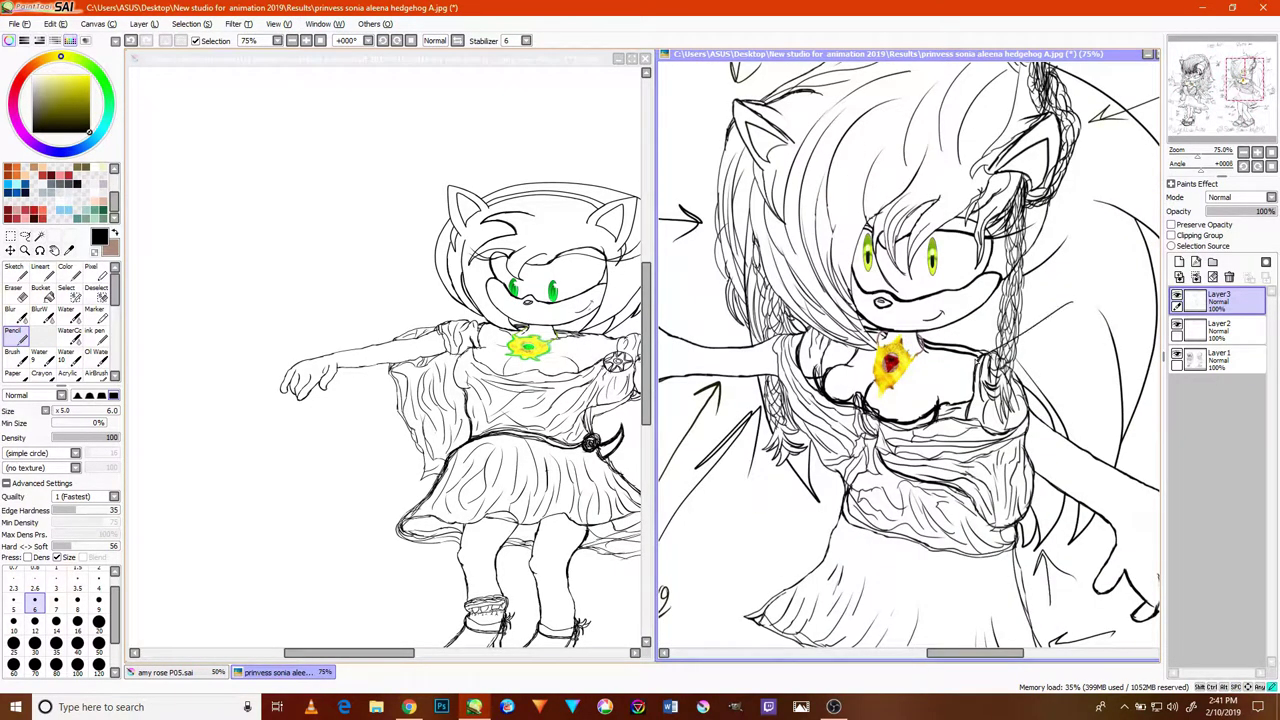
{"action": "scroll", "coordinate": [1030, 328], "scroll_direction": "down", "scroll_amount": 1}
{"action": "scroll", "coordinate": [1050, 325], "scroll_direction": "down", "scroll_amount": 1}
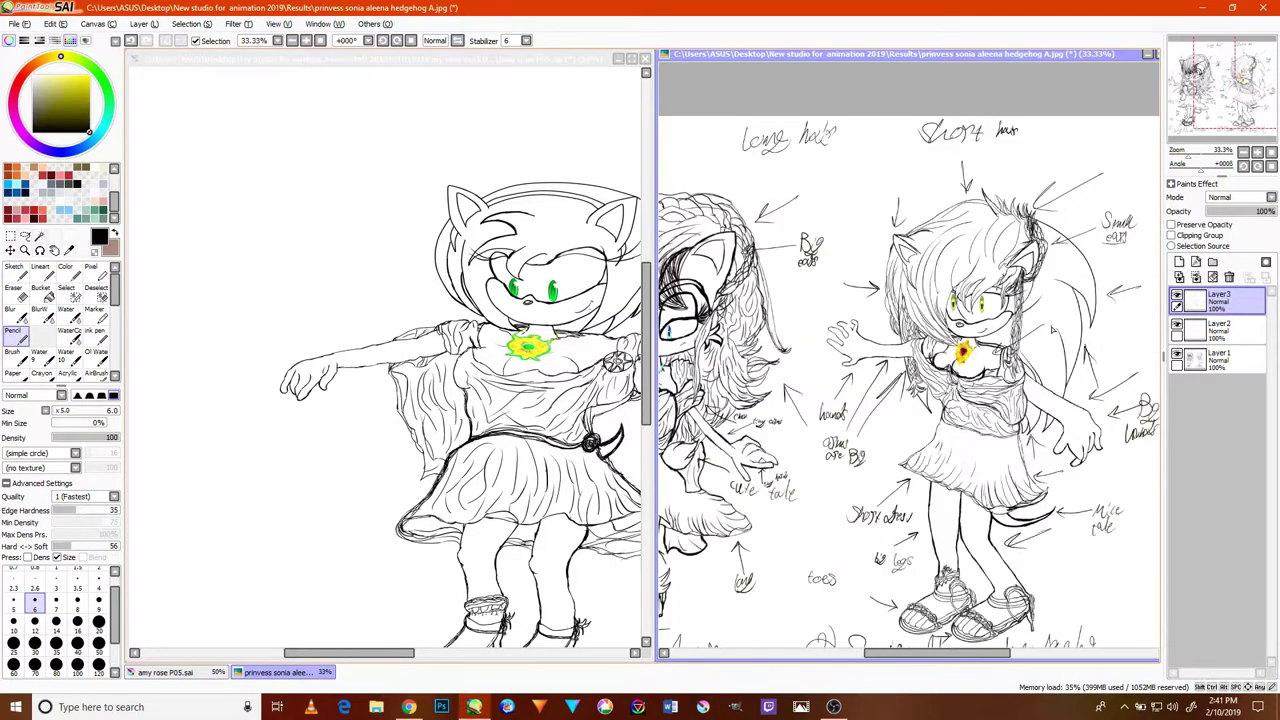
{"action": "scroll", "coordinate": [1050, 325], "scroll_direction": "up", "scroll_amount": 4}
{"action": "mouse_move", "coordinate": [1052, 285]}
{"action": "left_mouse_down"}
{"action": "mouse_move", "coordinate": [1045, 323]}
{"action": "mouse_move", "coordinate": [1102, 284]}
{"action": "mouse_move", "coordinate": [1130, 318]}
{"action": "left_mouse_up"}
{"action": "scroll", "coordinate": [1122, 308], "scroll_direction": "down", "scroll_amount": 5}
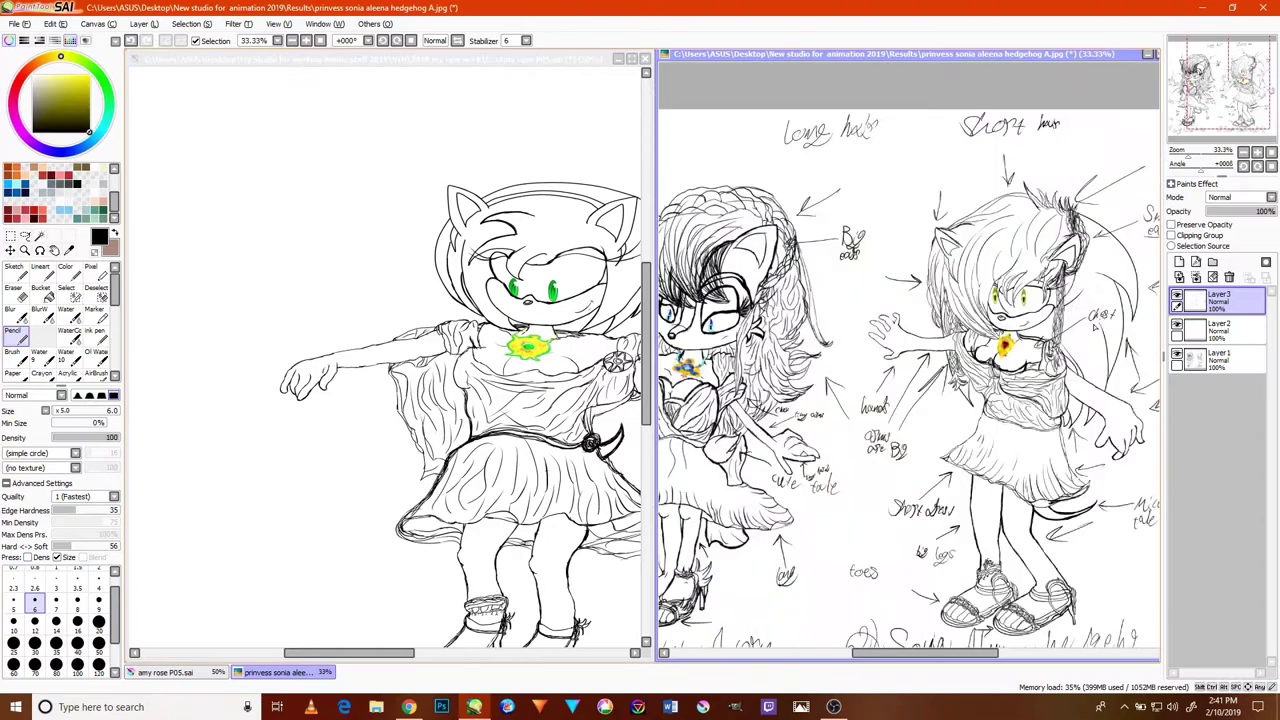
- Switch to the amy rose P05.sai drawing and draw a diagonal arrow pointing down at the ear above Amy's closed eye
{"action": "key", "text": "space"}
{"action": "left_click_drag", "start_coordinate": [1020, 360], "coordinate": [1078, 348]}
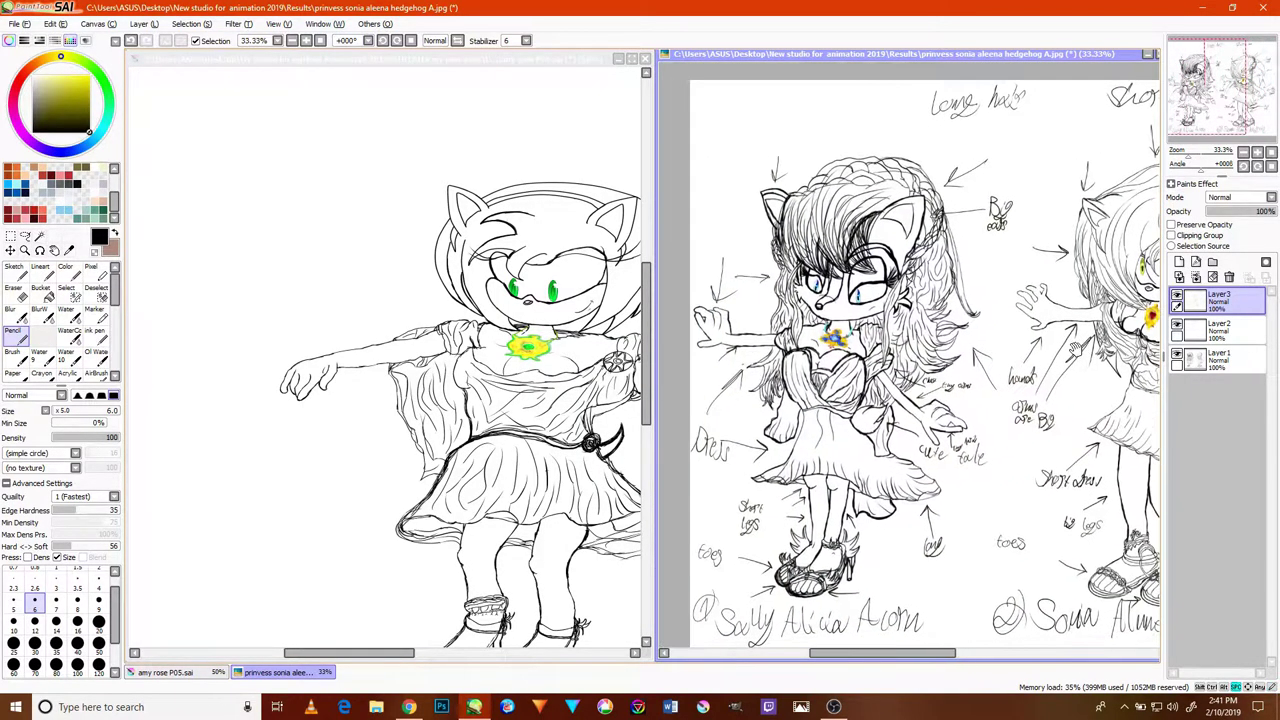
{"action": "scroll", "coordinate": [968, 350], "scroll_direction": "down", "scroll_amount": 2}
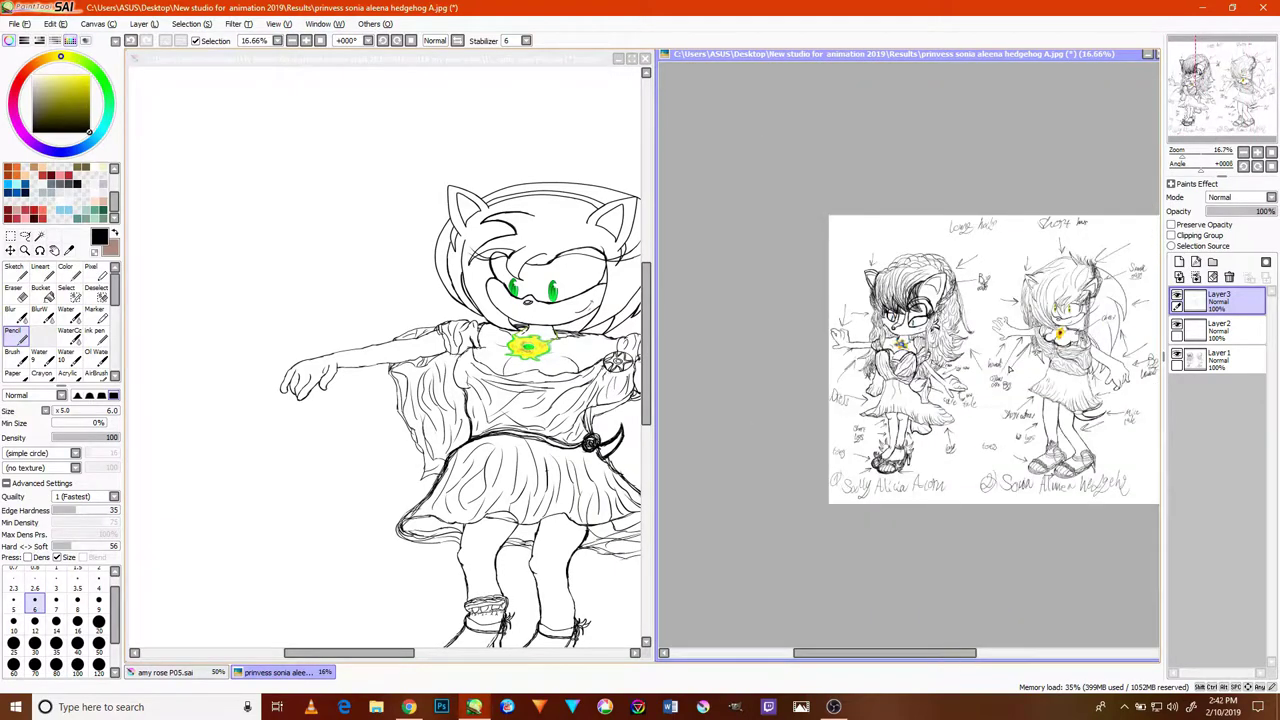
{"action": "scroll", "coordinate": [997, 365], "scroll_direction": "up", "scroll_amount": 1}
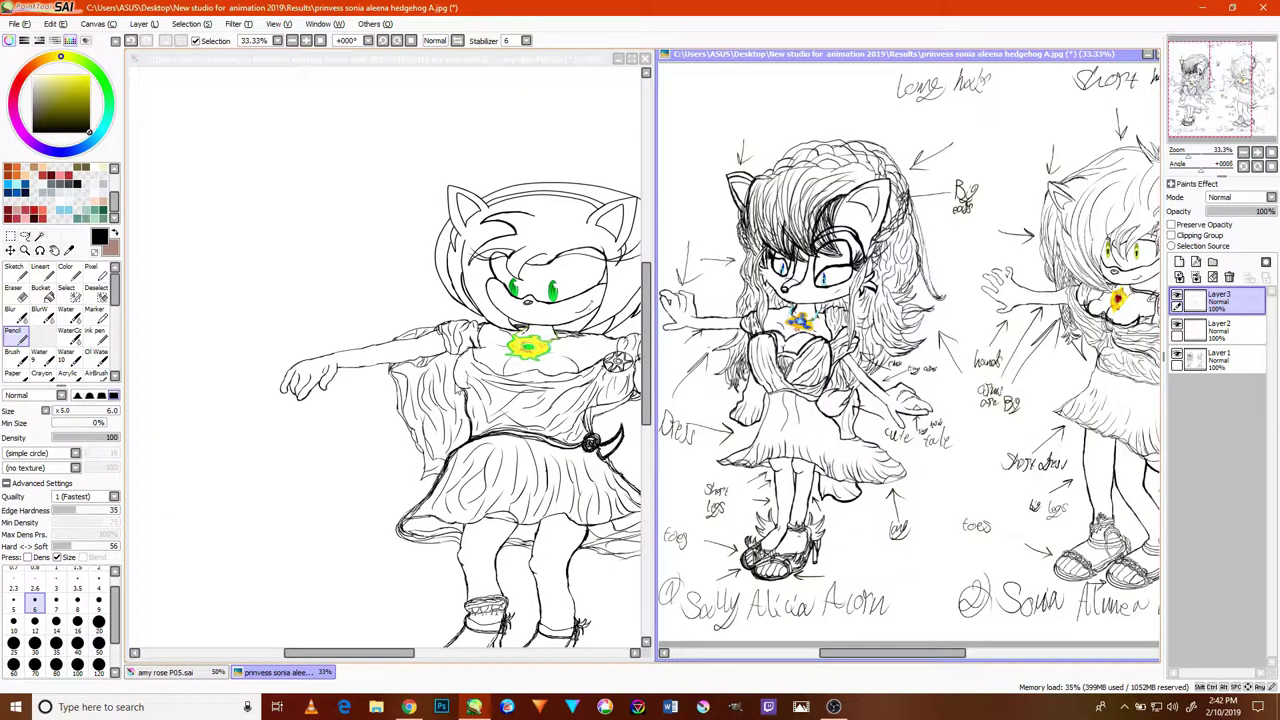
{"action": "left_click", "coordinate": [456, 390]}
{"action": "mouse_move", "coordinate": [510, 420]}
{"action": "left_mouse_down"}
{"action": "mouse_move", "coordinate": [463, 339]}
{"action": "mouse_move", "coordinate": [460, 362]}
{"action": "left_mouse_up"}
{"action": "mouse_move", "coordinate": [430, 314]}
{"action": "left_mouse_down"}
{"action": "mouse_move", "coordinate": [488, 312]}
{"action": "mouse_move", "coordinate": [509, 292]}
{"action": "mouse_move", "coordinate": [516, 366]}
{"action": "mouse_move", "coordinate": [504, 385]}
{"action": "left_mouse_up"}
{"action": "scroll", "coordinate": [559, 217], "scroll_direction": "up", "scroll_amount": 4}
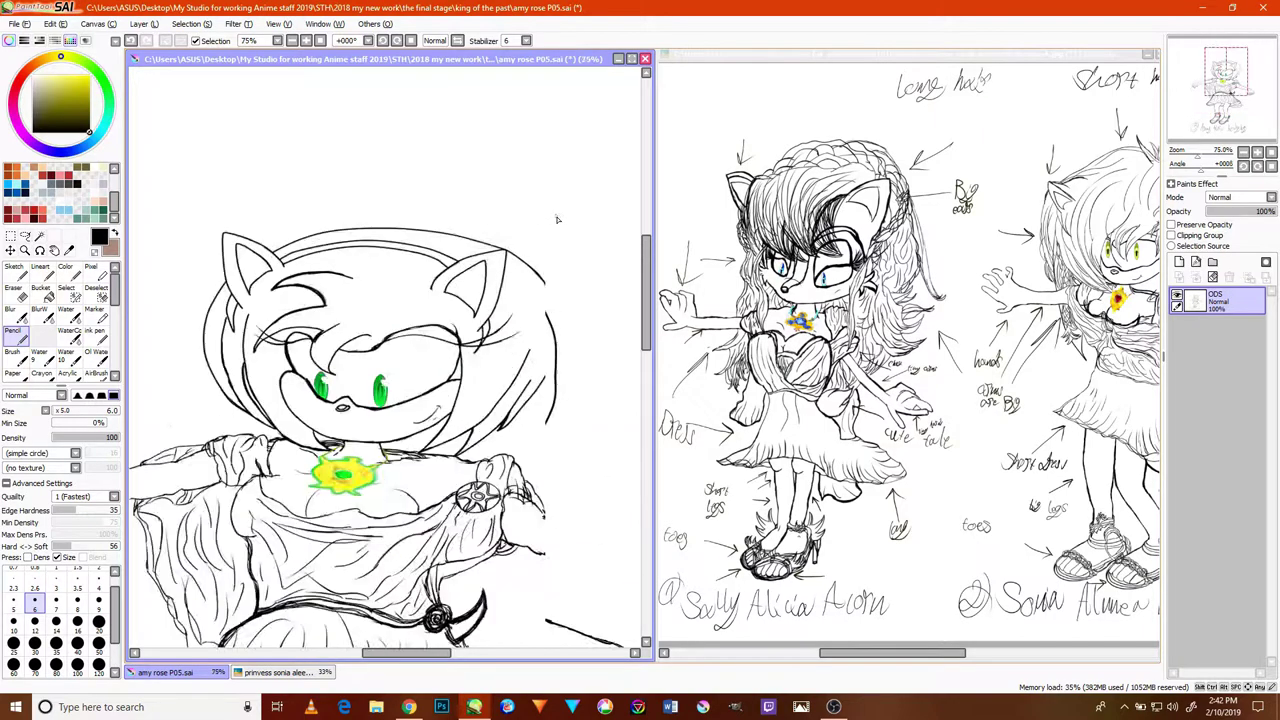
{"action": "mouse_move", "coordinate": [555, 208]}
{"action": "left_mouse_down"}
{"action": "mouse_move", "coordinate": [440, 303]}
{"action": "mouse_move", "coordinate": [460, 311]}
{"action": "mouse_move", "coordinate": [441, 305]}
{"action": "left_mouse_up"}
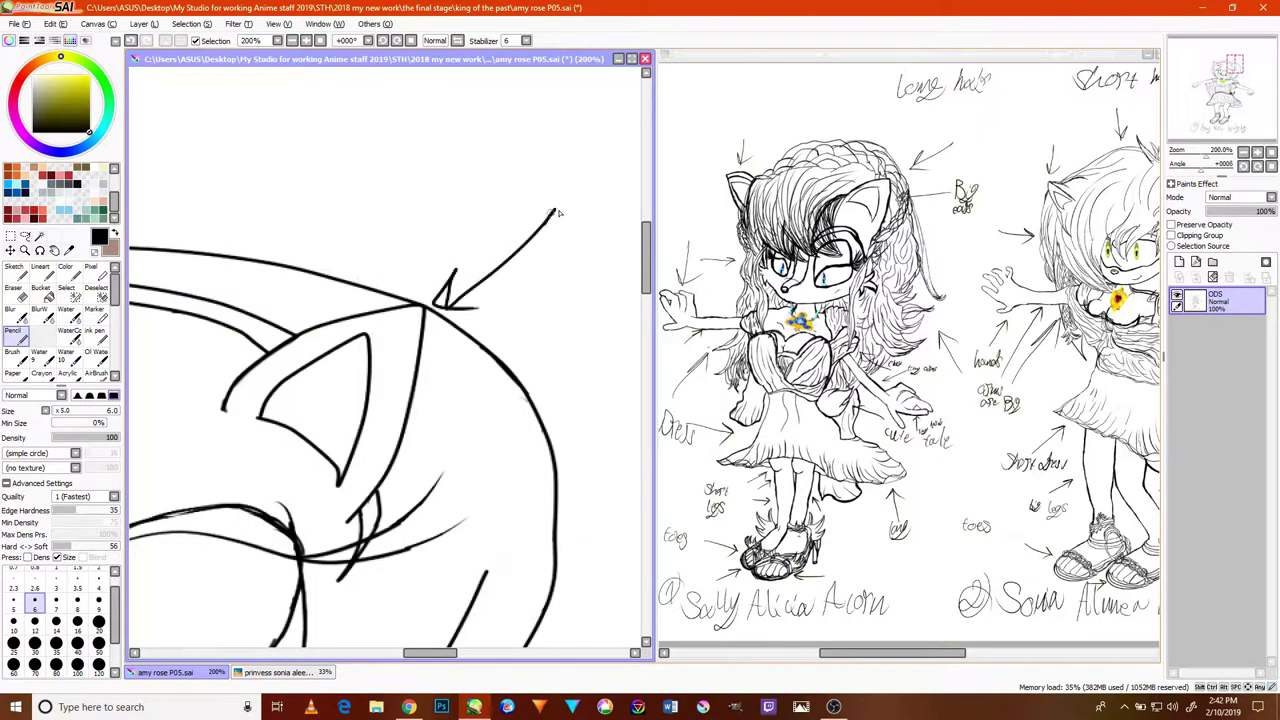
- Write "Sweet ears" at the tail of the arrow pointing at Amy's ear
{"action": "left_click_drag", "start_coordinate": [563, 229], "coordinate": [489, 286]}
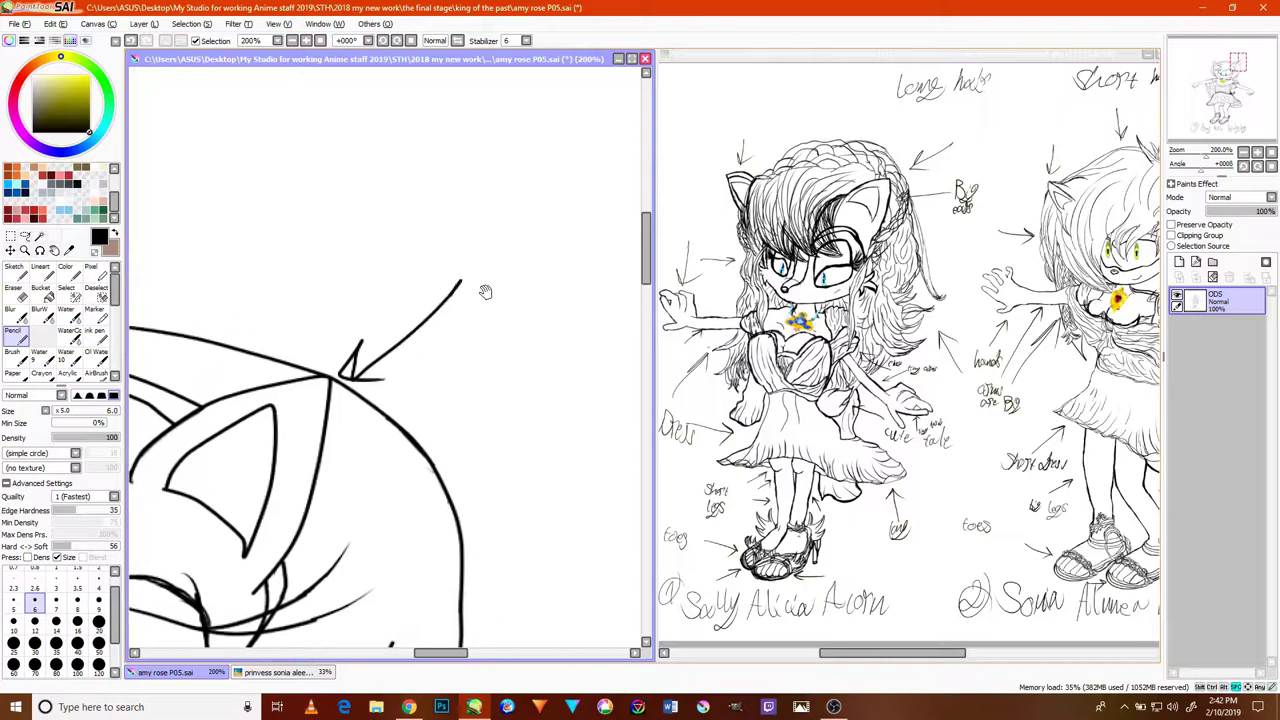
{"action": "mouse_move", "coordinate": [522, 240]}
{"action": "left_mouse_down"}
{"action": "mouse_move", "coordinate": [484, 287]}
{"action": "mouse_move", "coordinate": [571, 263]}
{"action": "mouse_move", "coordinate": [610, 276]}
{"action": "left_mouse_up"}
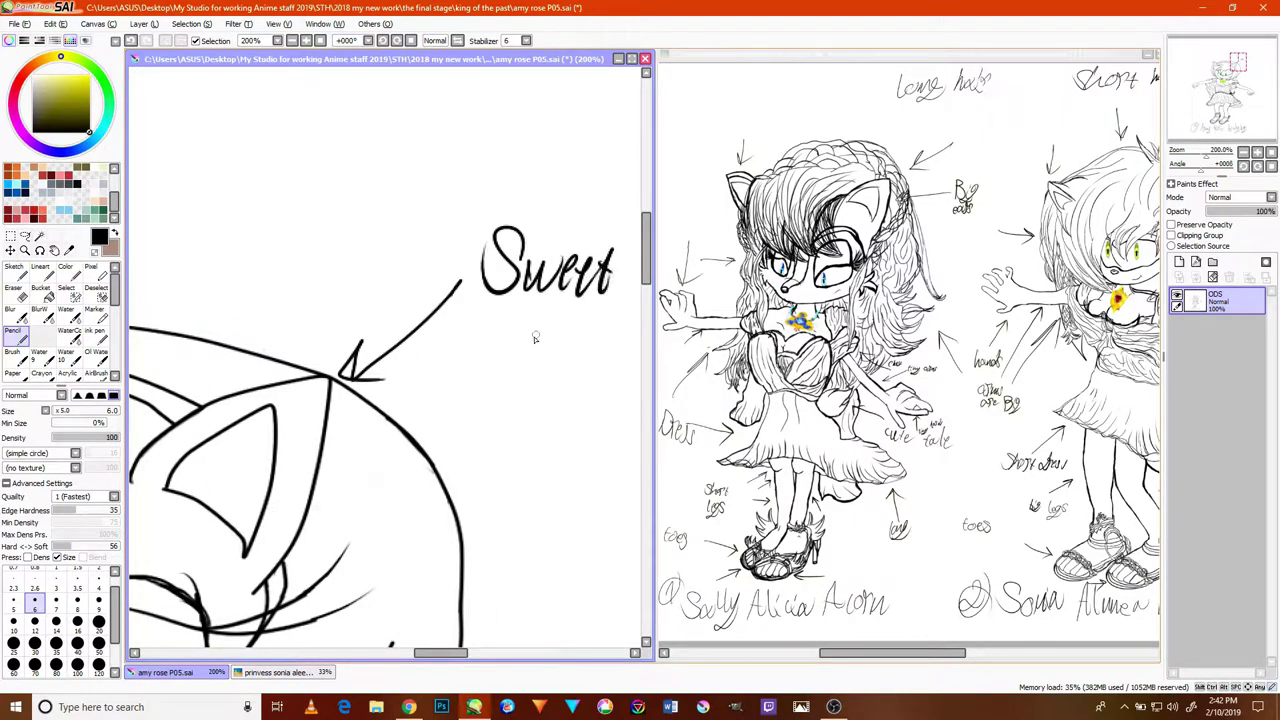
{"action": "mouse_move", "coordinate": [500, 346]}
{"action": "left_mouse_down"}
{"action": "mouse_move", "coordinate": [512, 322]}
{"action": "mouse_move", "coordinate": [550, 335]}
{"action": "mouse_move", "coordinate": [546, 318]}
{"action": "mouse_move", "coordinate": [570, 328]}
{"action": "mouse_move", "coordinate": [560, 347]}
{"action": "left_mouse_up"}
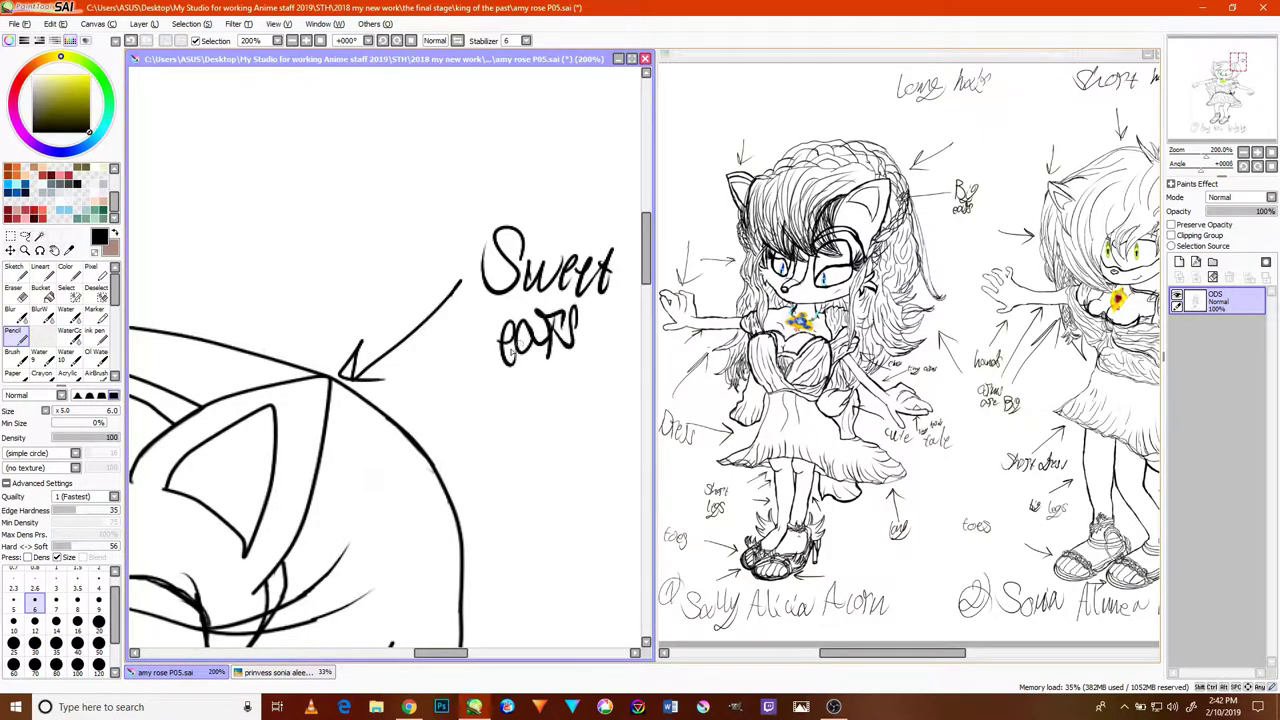
- Draw a second diagonal arrow pointing down at Amy's other ear
{"action": "mouse_move", "coordinate": [426, 304]}
{"action": "left_mouse_down"}
{"action": "mouse_move", "coordinate": [572, 337]}
{"action": "mouse_move", "coordinate": [778, 186]}
{"action": "left_mouse_up"}
{"action": "left_click_drag", "start_coordinate": [394, 191], "coordinate": [316, 304]}
{"action": "mouse_move", "coordinate": [329, 244]}
{"action": "left_mouse_down"}
{"action": "mouse_move", "coordinate": [313, 307]}
{"action": "mouse_move", "coordinate": [386, 272]}
{"action": "left_mouse_up"}
{"action": "scroll", "coordinate": [507, 368], "scroll_direction": "down", "scroll_amount": 6}
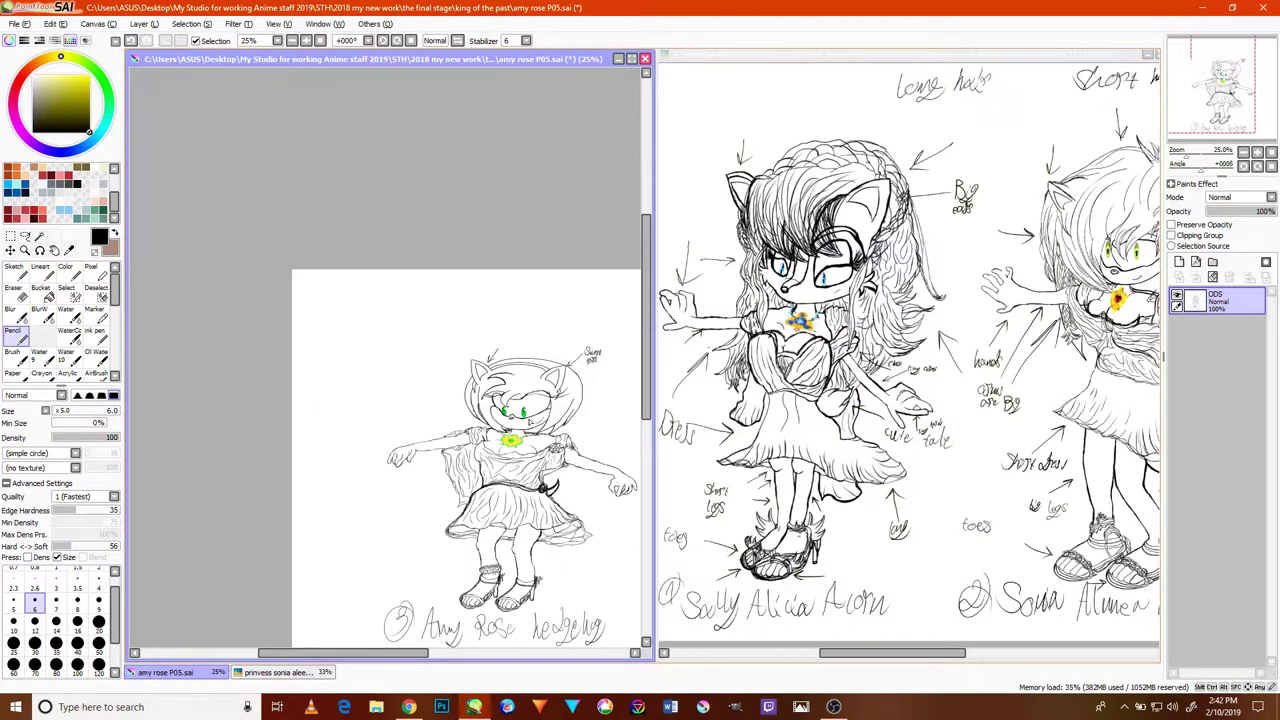
- Draw an arrow pointing at Amy's tail beside the belt knot and write "Nice tale" at its outer end
{"action": "scroll", "coordinate": [516, 427], "scroll_direction": "up", "scroll_amount": 4}
{"action": "scroll", "coordinate": [501, 436], "scroll_direction": "down", "scroll_amount": 1}
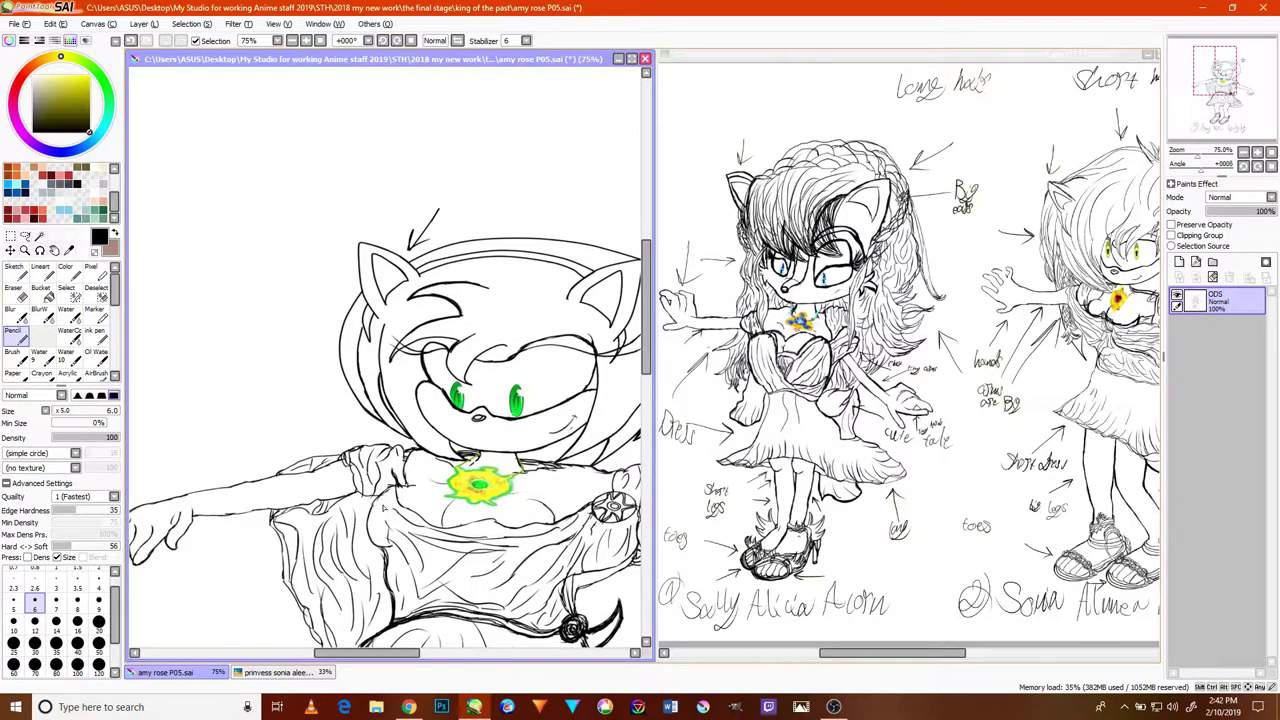
{"action": "scroll", "coordinate": [381, 509], "scroll_direction": "down", "scroll_amount": 1}
{"action": "left_click_drag", "start_coordinate": [590, 479], "coordinate": [397, 365]}
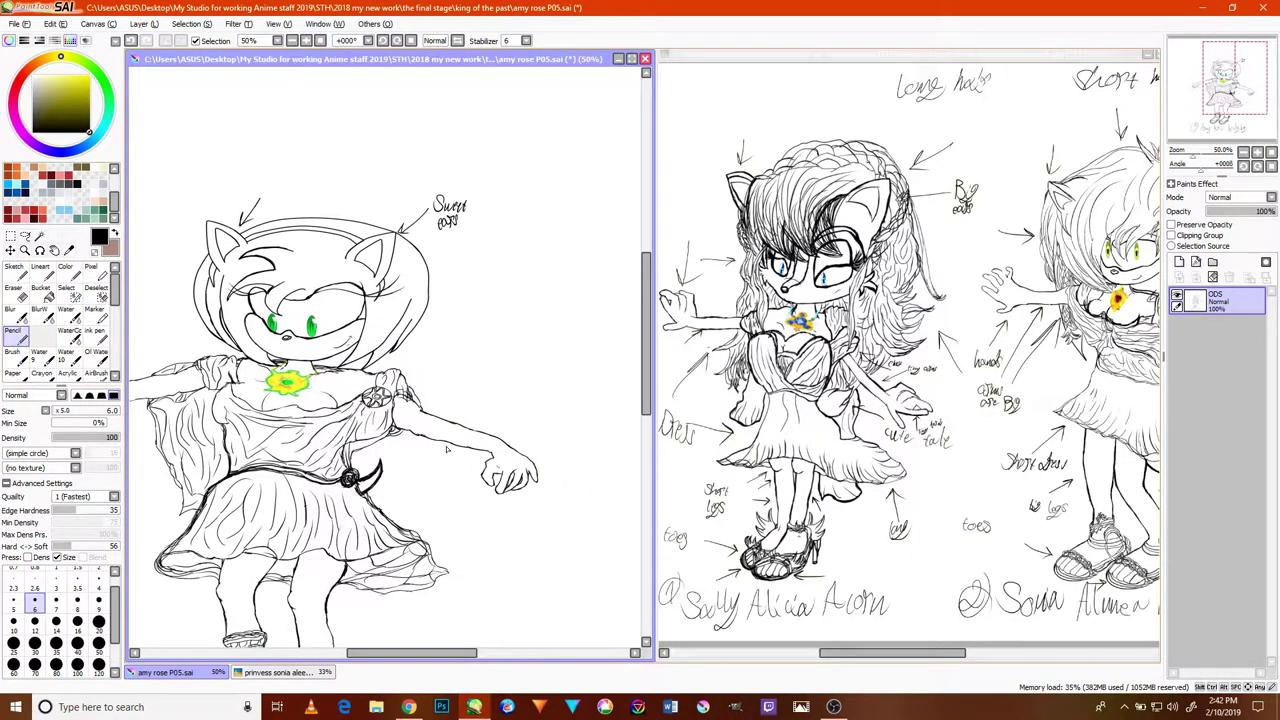
{"action": "scroll", "coordinate": [397, 487], "scroll_direction": "up", "scroll_amount": 3}
{"action": "mouse_move", "coordinate": [460, 482]}
{"action": "left_mouse_down"}
{"action": "mouse_move", "coordinate": [368, 460]}
{"action": "mouse_move", "coordinate": [373, 488]}
{"action": "mouse_move", "coordinate": [412, 458]}
{"action": "left_mouse_up"}
{"action": "mouse_move", "coordinate": [477, 503]}
{"action": "left_mouse_down"}
{"action": "mouse_move", "coordinate": [520, 468]}
{"action": "mouse_move", "coordinate": [518, 490]}
{"action": "mouse_move", "coordinate": [528, 456]}
{"action": "mouse_move", "coordinate": [531, 497]}
{"action": "mouse_move", "coordinate": [565, 472]}
{"action": "left_mouse_up"}
{"action": "mouse_move", "coordinate": [493, 527]}
{"action": "left_mouse_down"}
{"action": "mouse_move", "coordinate": [491, 551]}
{"action": "mouse_move", "coordinate": [526, 520]}
{"action": "mouse_move", "coordinate": [548, 538]}
{"action": "left_mouse_up"}
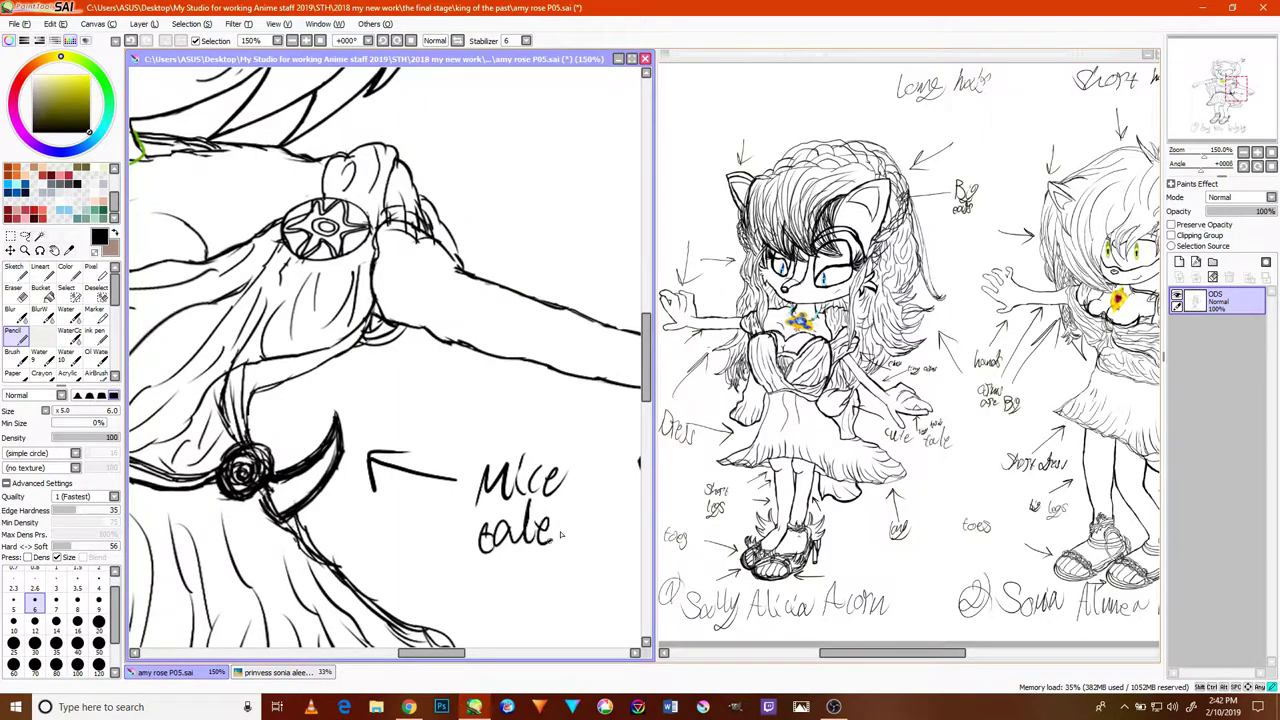
- Draw two diagonal arrows pointing up at Amy's dress, one at the draped cape and one at the skirt's edge
{"action": "scroll", "coordinate": [505, 548], "scroll_direction": "down", "scroll_amount": 5}
{"action": "scroll", "coordinate": [505, 548], "scroll_direction": "up", "scroll_amount": 3}
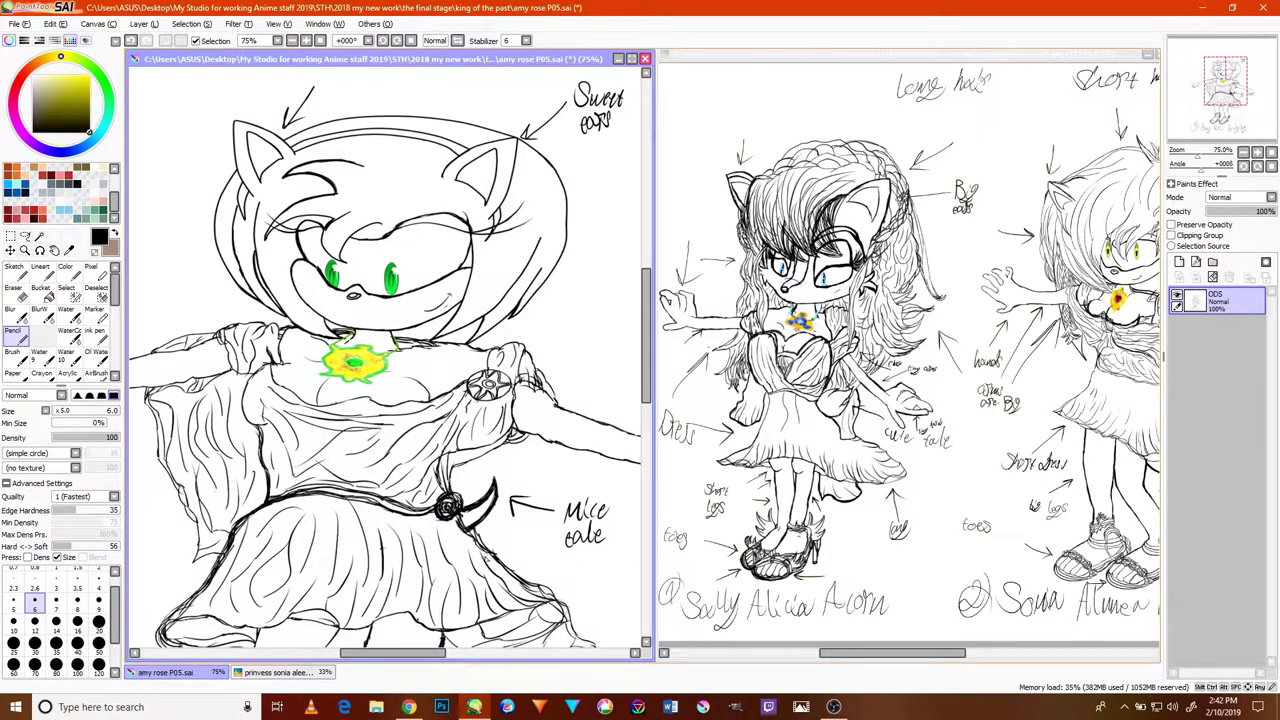
{"action": "left_click_drag", "start_coordinate": [461, 410], "coordinate": [653, 301]}
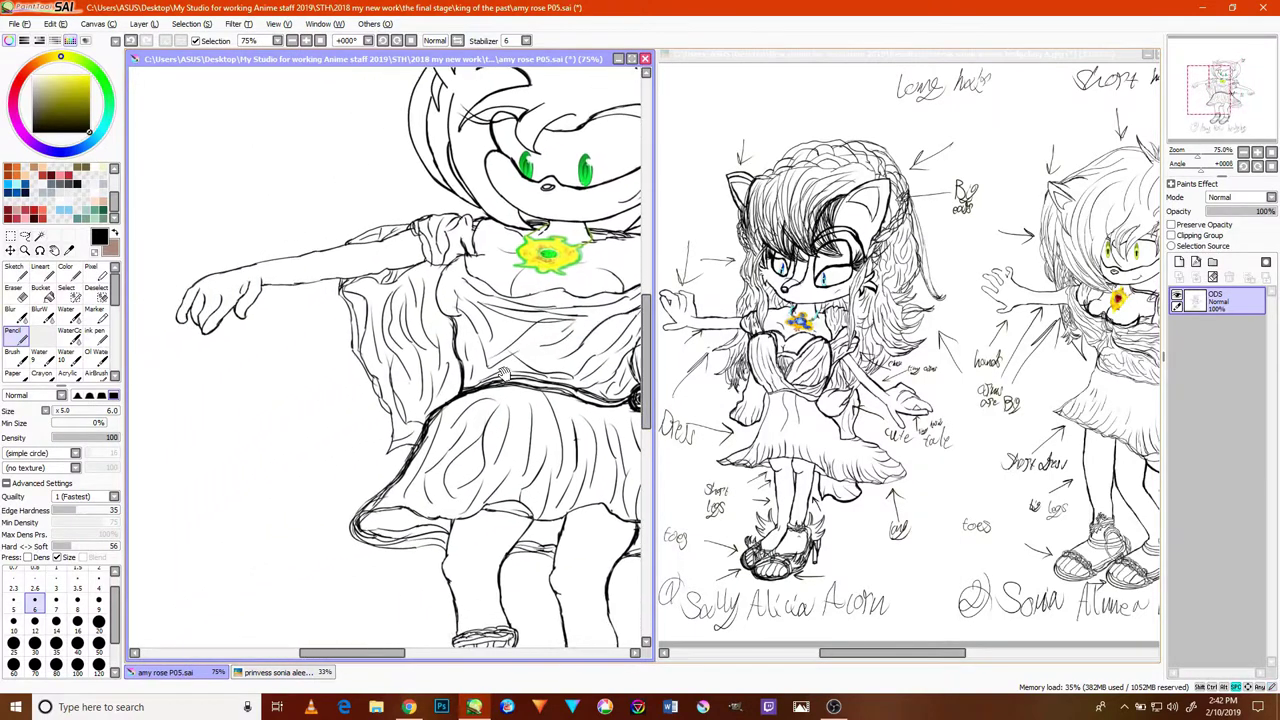
{"action": "left_click_drag", "start_coordinate": [420, 420], "coordinate": [461, 399]}
{"action": "mouse_move", "coordinate": [341, 477]}
{"action": "left_mouse_down"}
{"action": "mouse_move", "coordinate": [424, 437]}
{"action": "mouse_move", "coordinate": [406, 459]}
{"action": "left_mouse_up"}
{"action": "left_click_drag", "start_coordinate": [338, 410], "coordinate": [384, 340]}
{"action": "left_click_drag", "start_coordinate": [384, 340], "coordinate": [387, 363]}
- Draw two arrows at the skirt hem on Amy's tail side, one pointing up from below and one pointing sideways
{"action": "left_click_drag", "start_coordinate": [474, 380], "coordinate": [330, 360]}
{"action": "left_click_drag", "start_coordinate": [515, 406], "coordinate": [457, 341]}
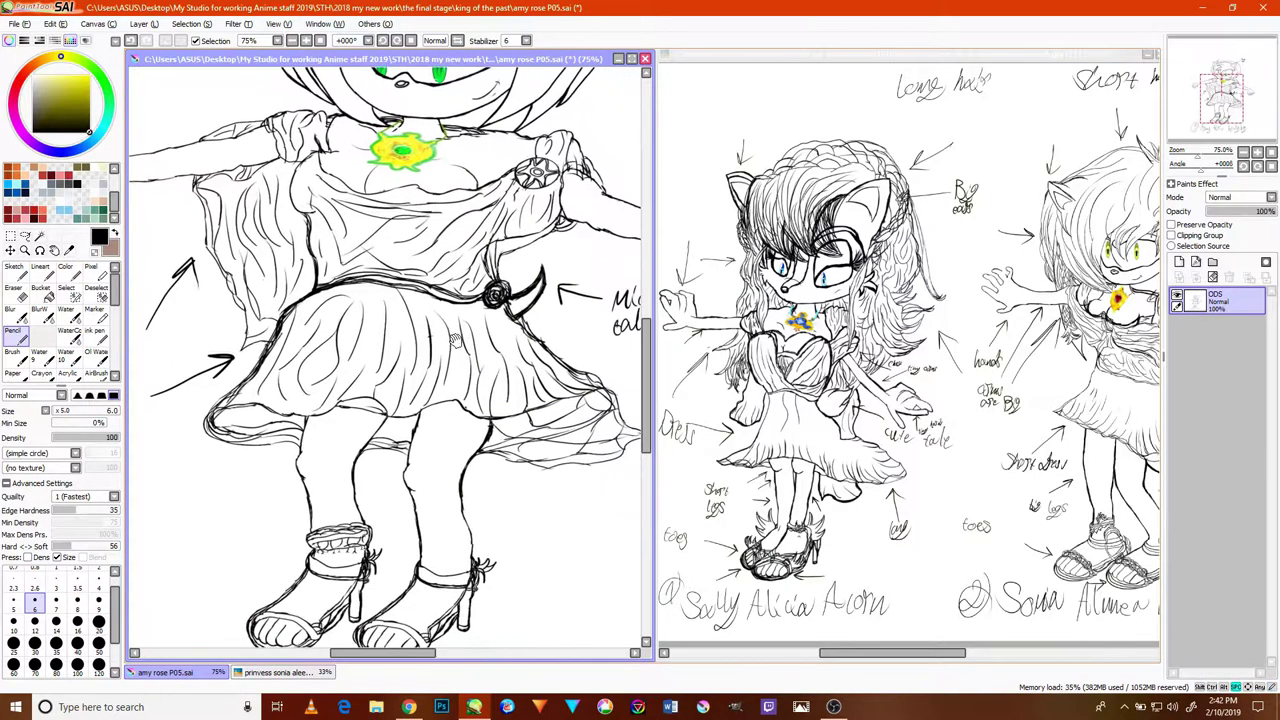
{"action": "left_click_drag", "start_coordinate": [547, 536], "coordinate": [530, 468]}
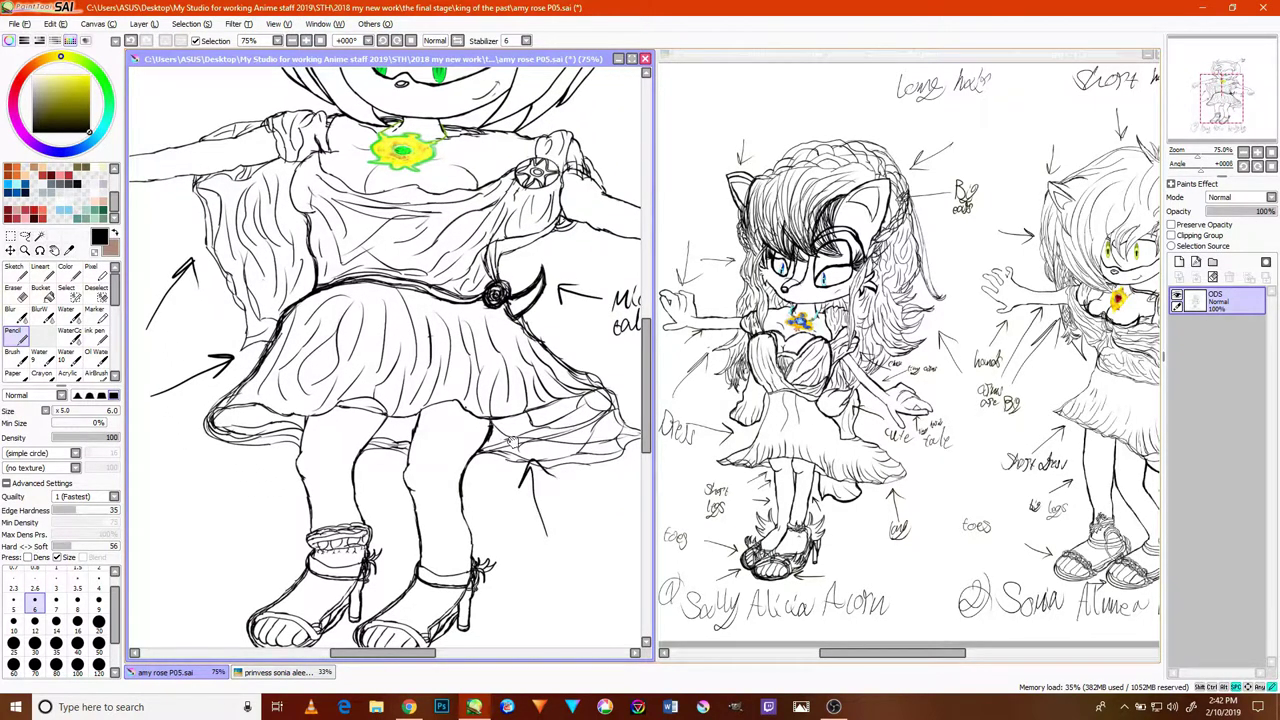
{"action": "left_click_drag", "start_coordinate": [571, 423], "coordinate": [472, 448]}
{"action": "left_click_drag", "start_coordinate": [593, 404], "coordinate": [521, 402]}
{"action": "left_click_drag", "start_coordinate": [521, 403], "coordinate": [556, 414]}
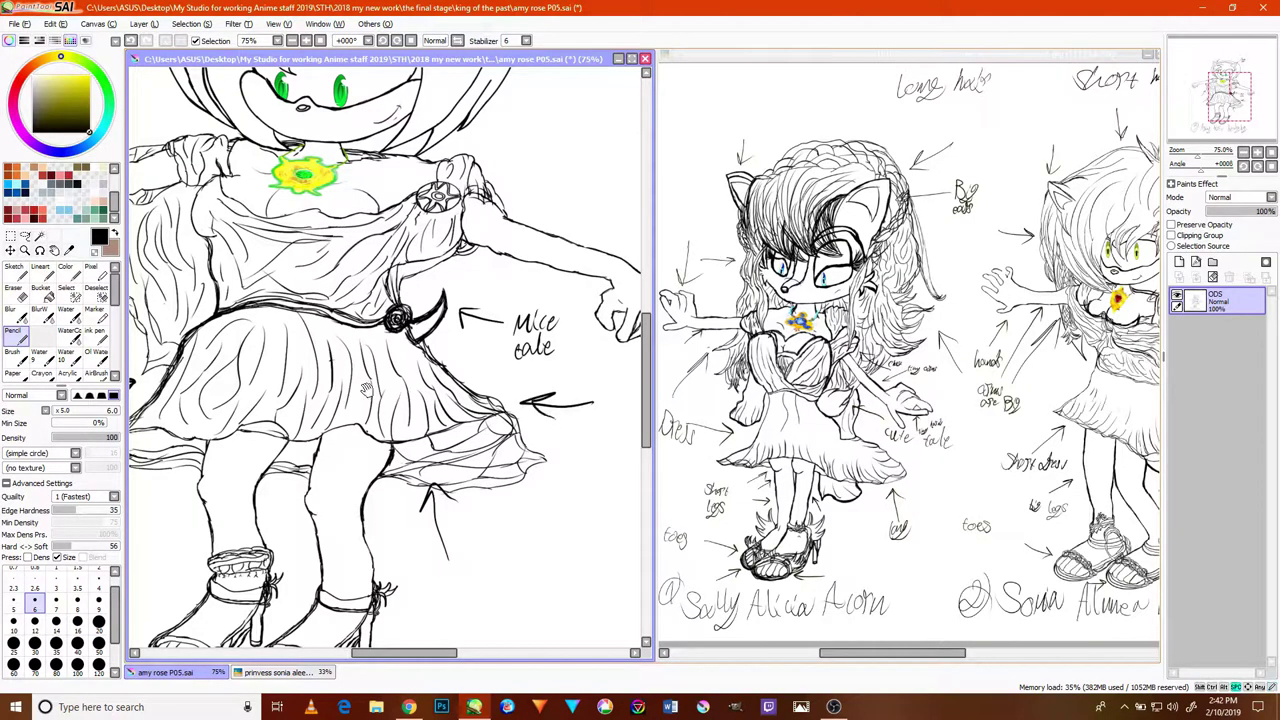
- Write "Dress" beside the two arrows pointing at Amy's cape and skirt edge
{"action": "key", "text": "h"}
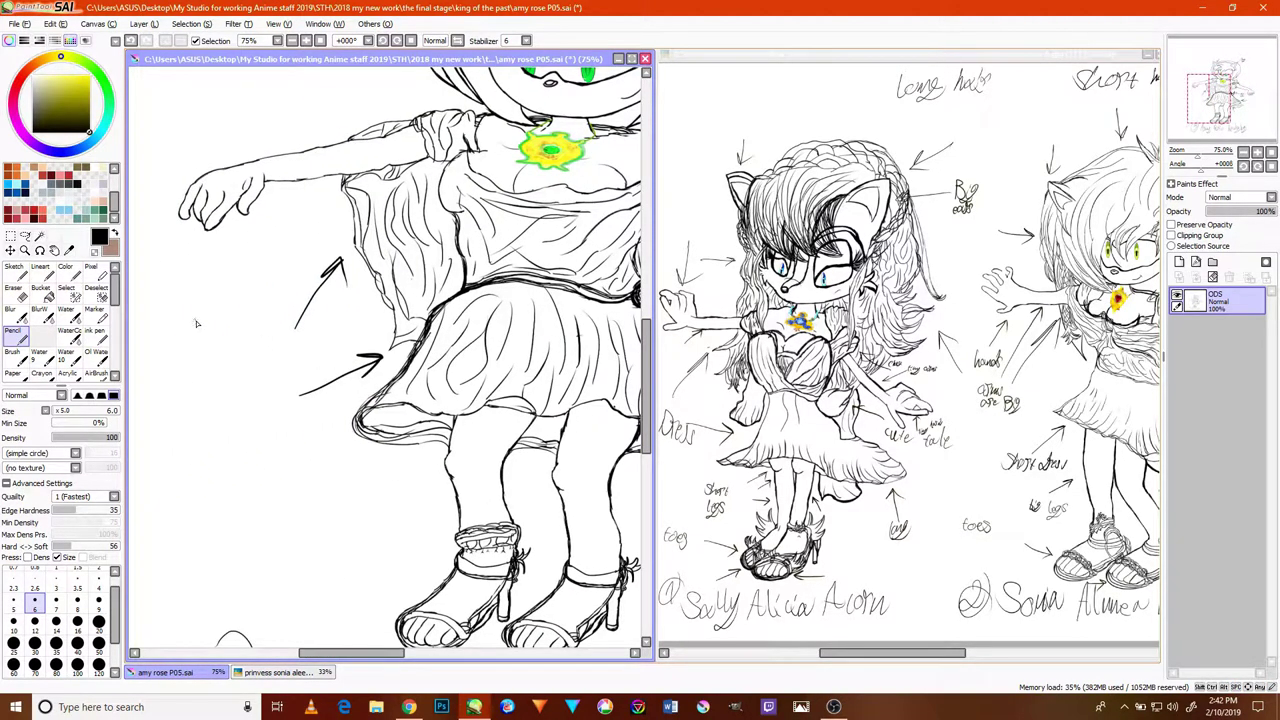
{"action": "mouse_move", "coordinate": [174, 338]}
{"action": "left_mouse_down"}
{"action": "mouse_move", "coordinate": [159, 310]}
{"action": "mouse_move", "coordinate": [191, 353]}
{"action": "mouse_move", "coordinate": [186, 328]}
{"action": "mouse_move", "coordinate": [204, 346]}
{"action": "mouse_move", "coordinate": [234, 333]}
{"action": "mouse_move", "coordinate": [240, 368]}
{"action": "left_mouse_up"}
{"action": "scroll", "coordinate": [368, 325], "scroll_direction": "up", "scroll_amount": 2}
{"action": "scroll", "coordinate": [376, 338], "scroll_direction": "down", "scroll_amount": 4}
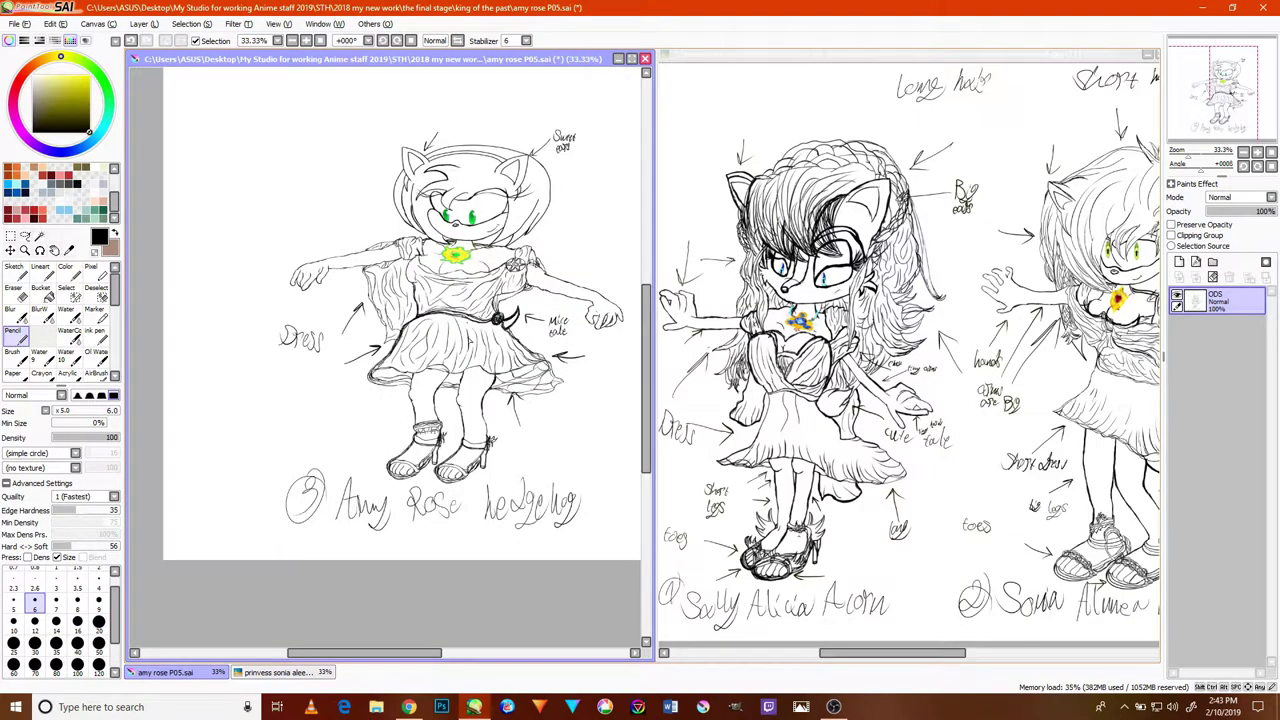
- Draw two arrows pointing at Amy's shoe with the frilled ankle, one from the side and one from below
{"action": "scroll", "coordinate": [460, 440], "scroll_direction": "up", "scroll_amount": 7}
{"action": "left_click_drag", "start_coordinate": [284, 434], "coordinate": [430, 470]}
{"action": "mouse_move", "coordinate": [430, 470]}
{"action": "left_mouse_down"}
{"action": "mouse_move", "coordinate": [402, 475]}
{"action": "mouse_move", "coordinate": [428, 468]}
{"action": "left_mouse_up"}
{"action": "scroll", "coordinate": [386, 490], "scroll_direction": "down", "scroll_amount": 5}
{"action": "scroll", "coordinate": [475, 540], "scroll_direction": "up", "scroll_amount": 2}
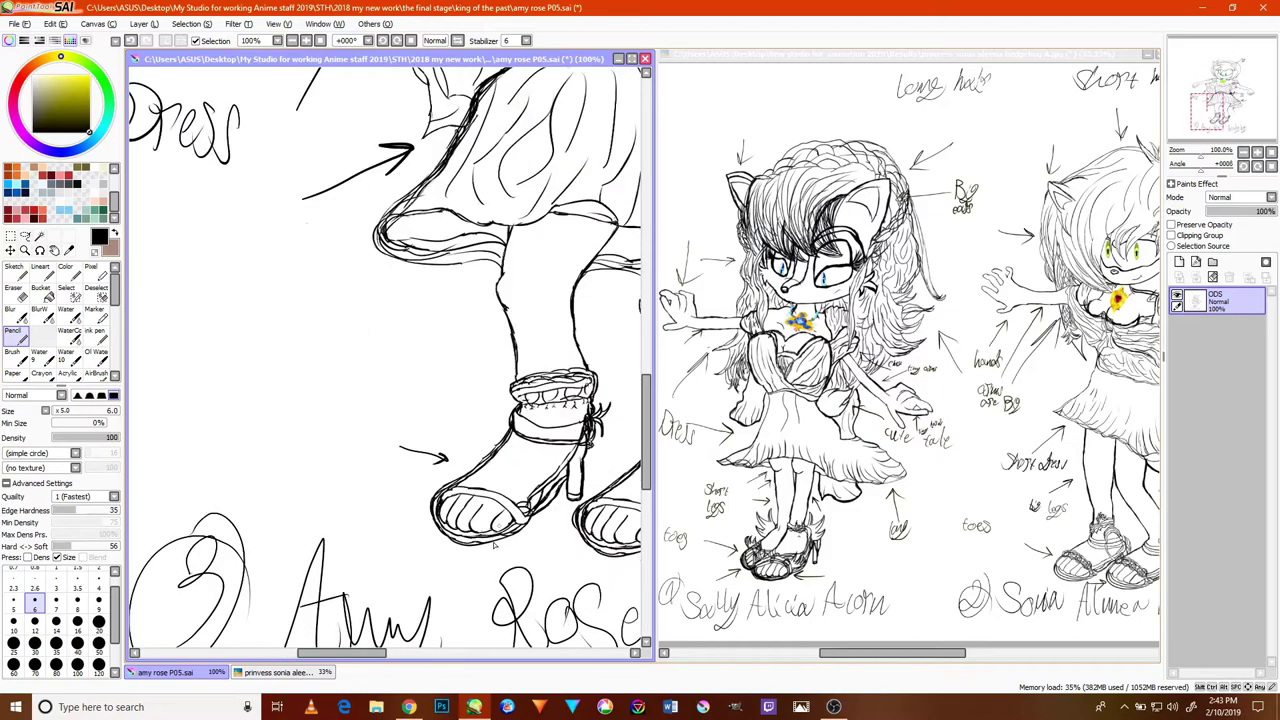
{"action": "scroll", "coordinate": [476, 570], "scroll_direction": "down", "scroll_amount": 3}
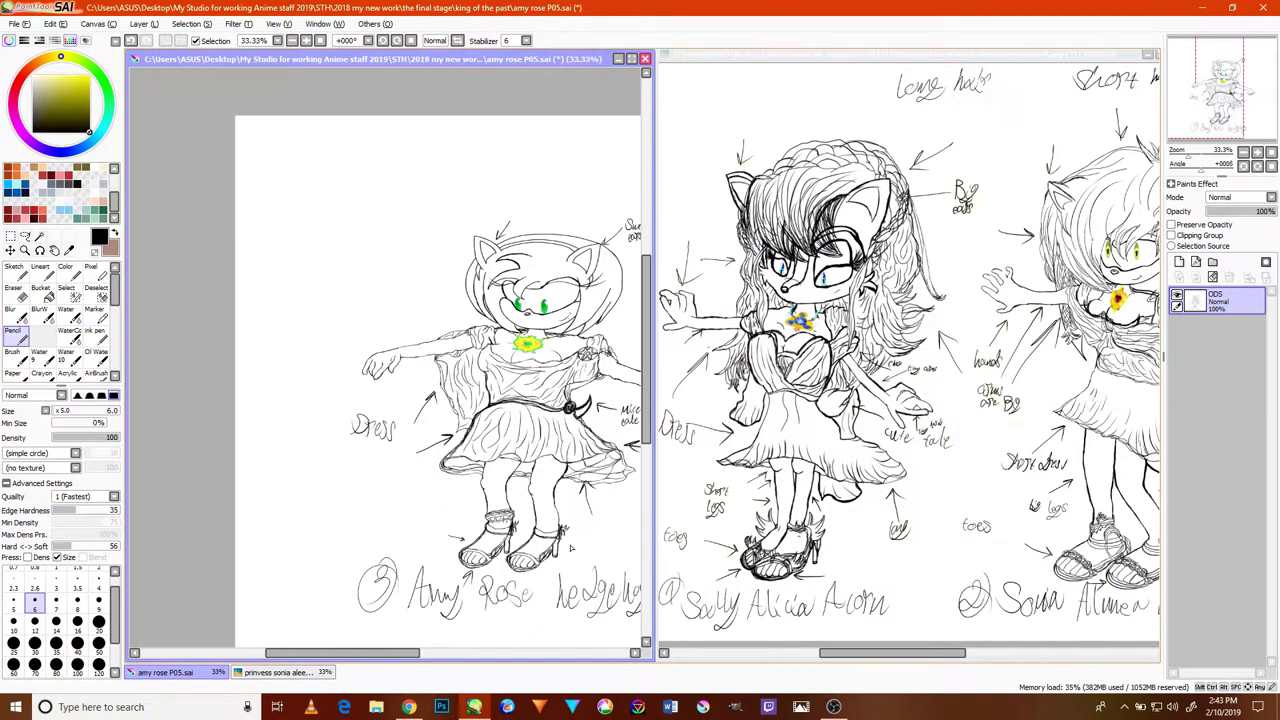
- Draw an arrow pointing at the heel of Amy's other shoe and write "Good toes" at its tail
{"action": "scroll", "coordinate": [598, 552], "scroll_direction": "up", "scroll_amount": 4}
{"action": "mouse_move", "coordinate": [598, 546]}
{"action": "left_mouse_down"}
{"action": "mouse_move", "coordinate": [556, 535]}
{"action": "mouse_move", "coordinate": [592, 520]}
{"action": "mouse_move", "coordinate": [478, 440]}
{"action": "left_mouse_up"}
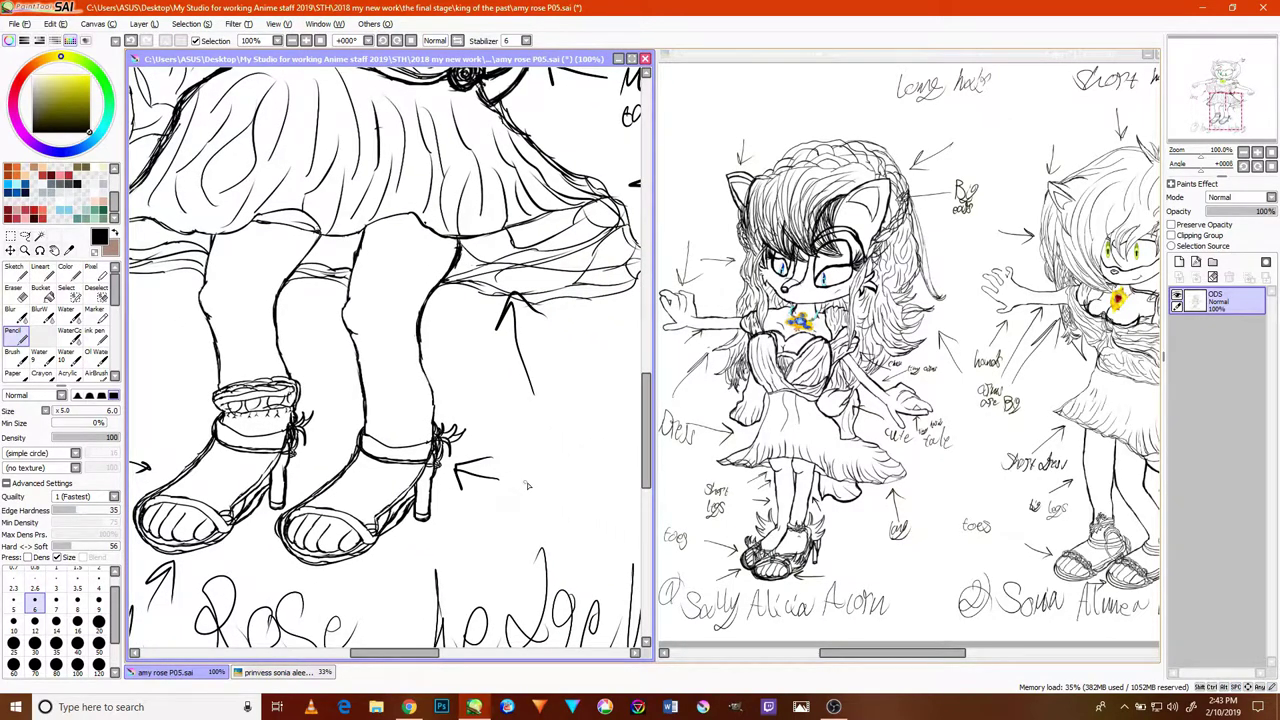
{"action": "mouse_move", "coordinate": [542, 462]}
{"action": "left_mouse_down"}
{"action": "mouse_move", "coordinate": [488, 493]}
{"action": "mouse_move", "coordinate": [548, 449]}
{"action": "mouse_move", "coordinate": [566, 462]}
{"action": "mouse_move", "coordinate": [599, 429]}
{"action": "mouse_move", "coordinate": [532, 498]}
{"action": "mouse_move", "coordinate": [566, 506]}
{"action": "left_mouse_up"}
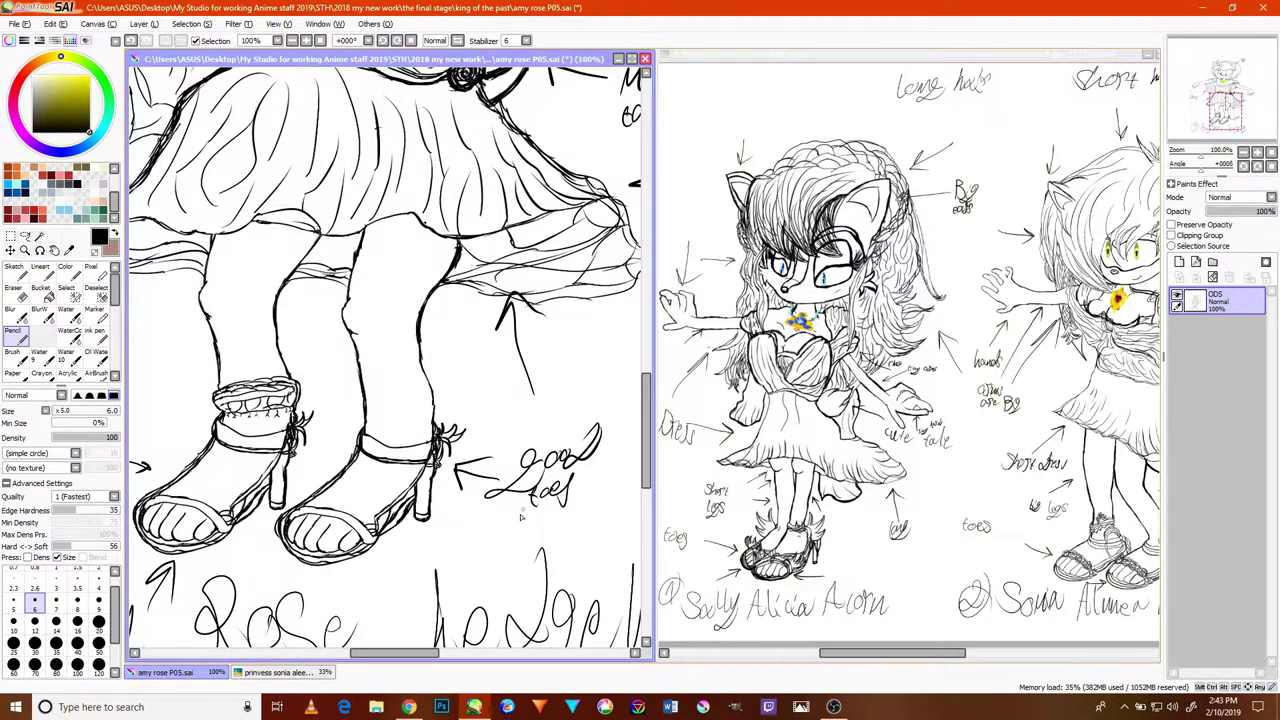
- Draw an arrow pointing down at each of Amy's arms and write "Lovely Arms" above the arm on the tail side
{"action": "scroll", "coordinate": [512, 510], "scroll_direction": "down", "scroll_amount": 4}
{"action": "scroll", "coordinate": [555, 352], "scroll_direction": "up", "scroll_amount": 4}
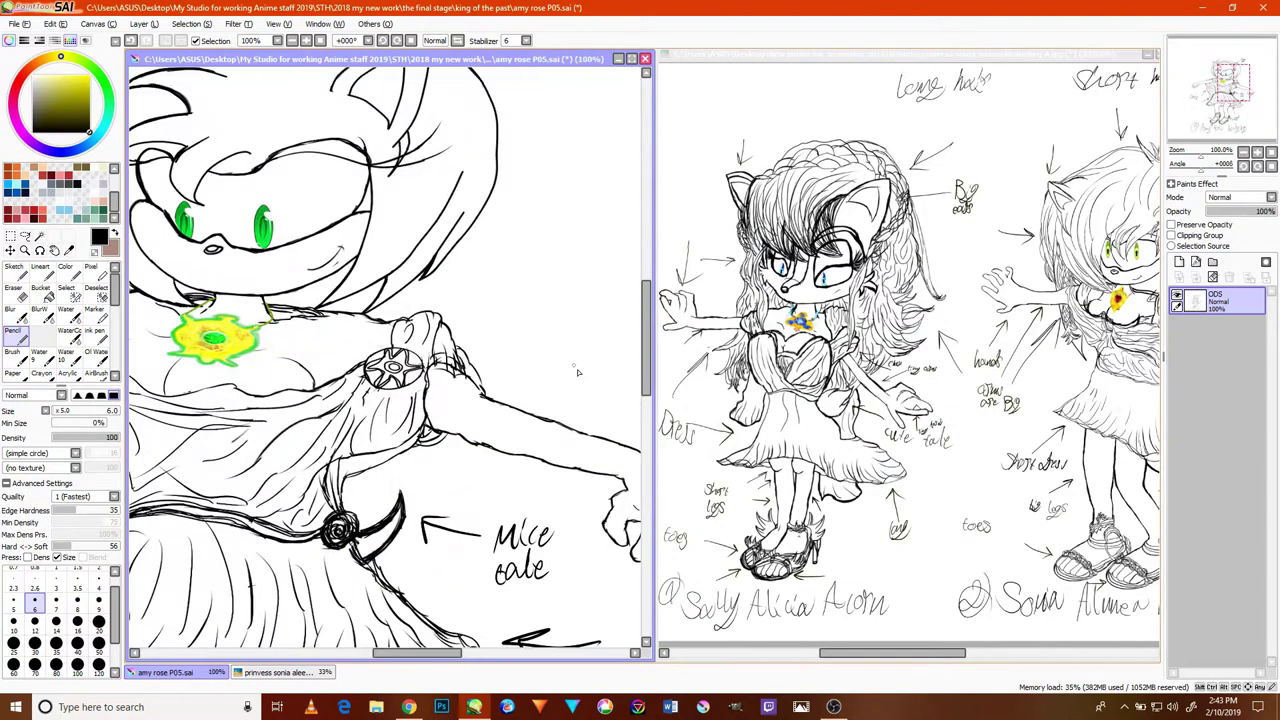
{"action": "mouse_move", "coordinate": [605, 339]}
{"action": "left_mouse_down"}
{"action": "mouse_move", "coordinate": [548, 393]}
{"action": "mouse_move", "coordinate": [568, 390]}
{"action": "left_mouse_up"}
{"action": "scroll", "coordinate": [571, 392], "scroll_direction": "down", "scroll_amount": 3}
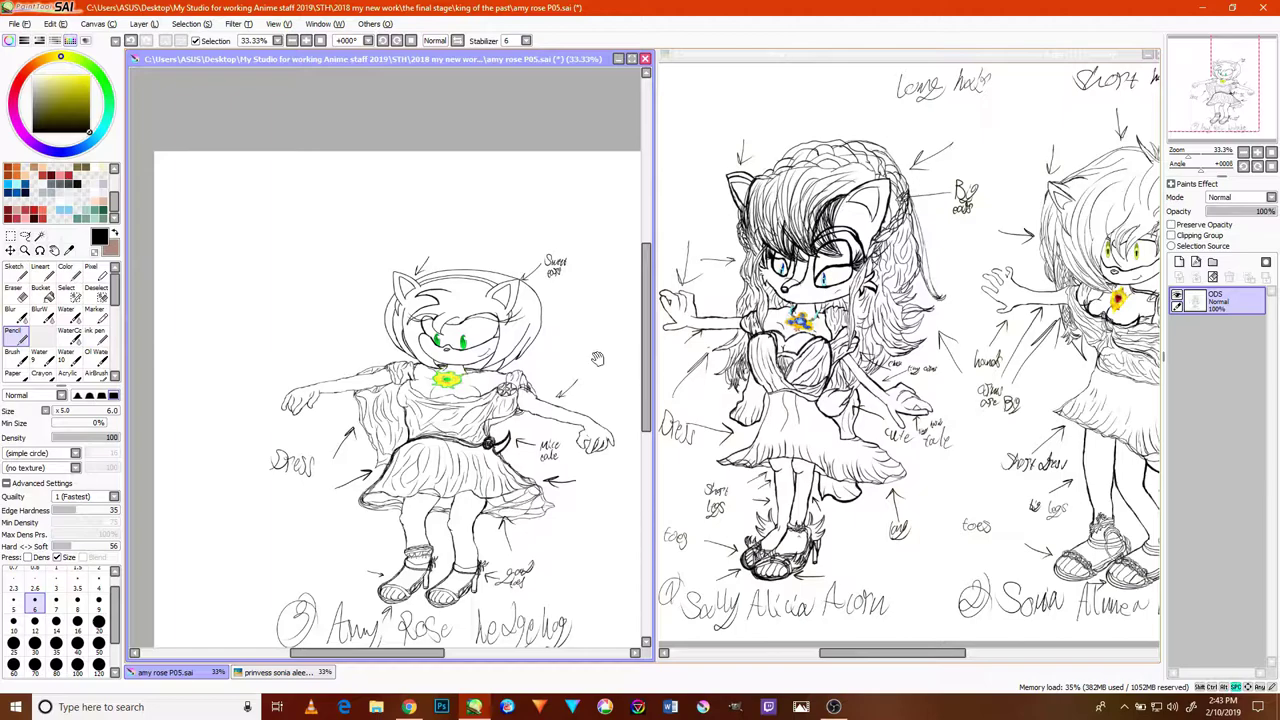
{"action": "left_click_drag", "start_coordinate": [600, 347], "coordinate": [503, 388]}
{"action": "scroll", "coordinate": [505, 362], "scroll_direction": "up", "scroll_amount": 3}
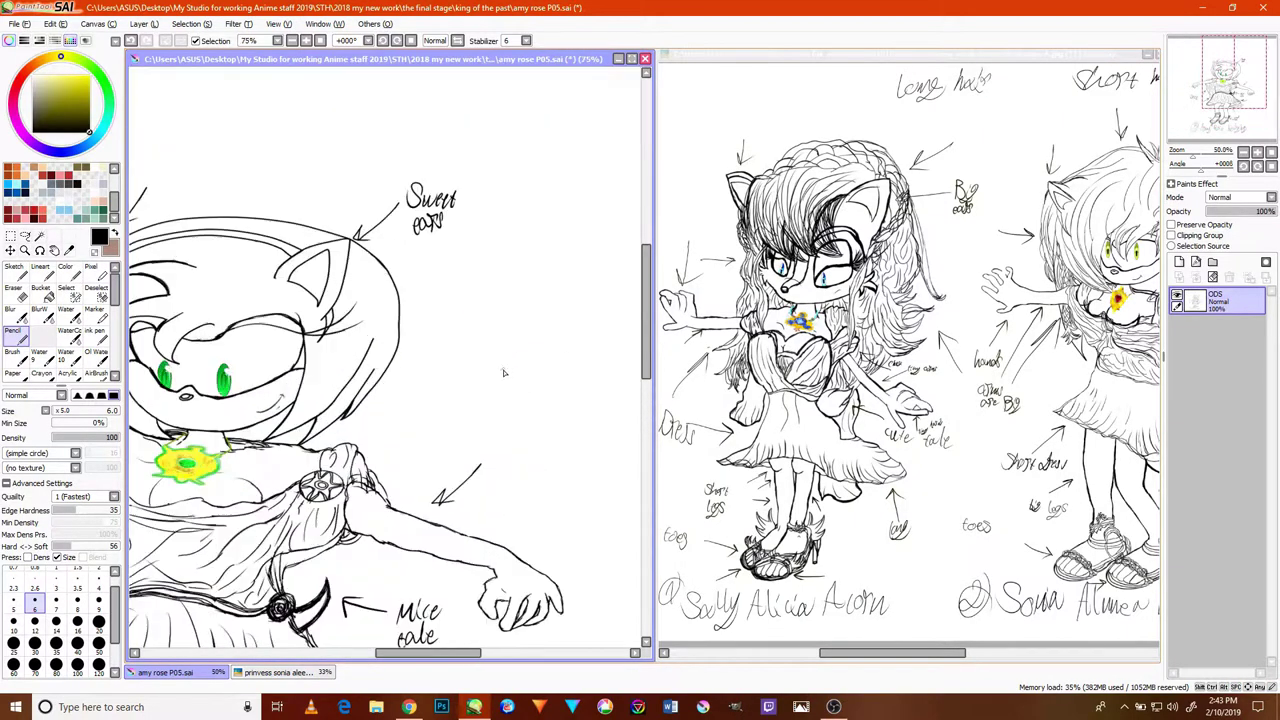
{"action": "left_click_drag", "start_coordinate": [496, 424], "coordinate": [491, 468]}
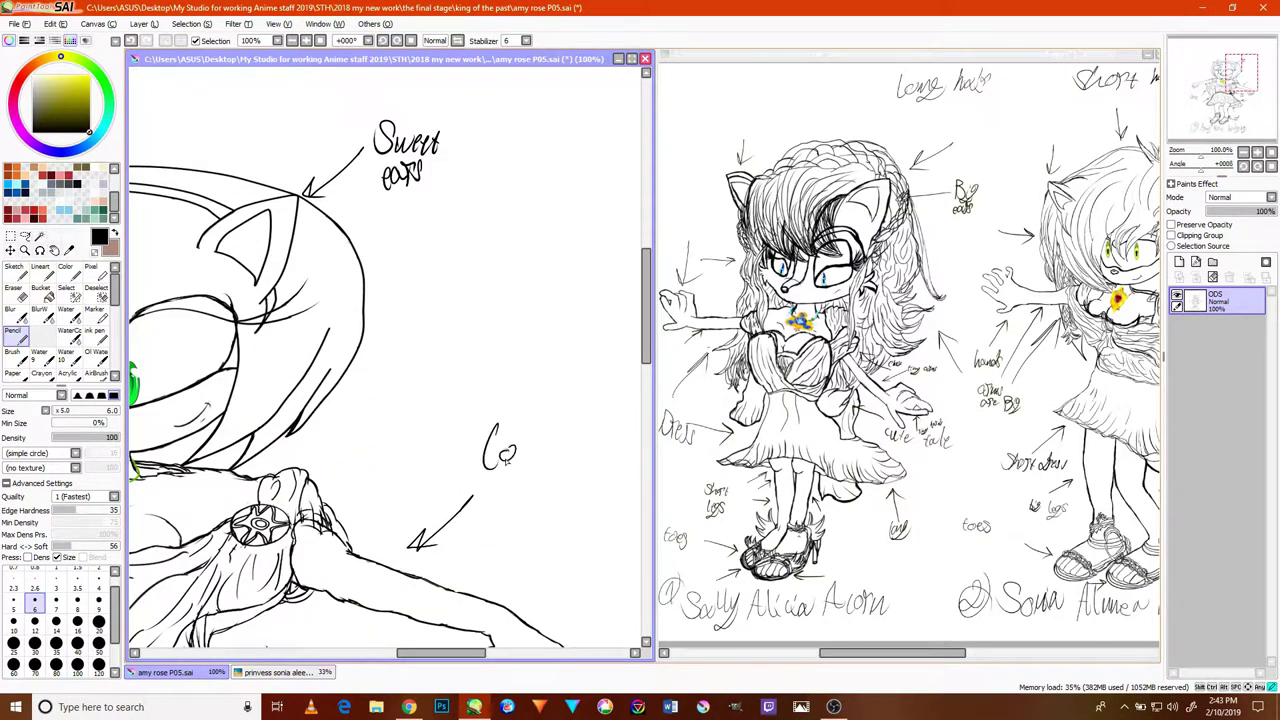
{"action": "mouse_move", "coordinate": [551, 437]}
{"action": "left_mouse_down"}
{"action": "mouse_move", "coordinate": [584, 428]}
{"action": "mouse_move", "coordinate": [540, 476]}
{"action": "left_mouse_up"}
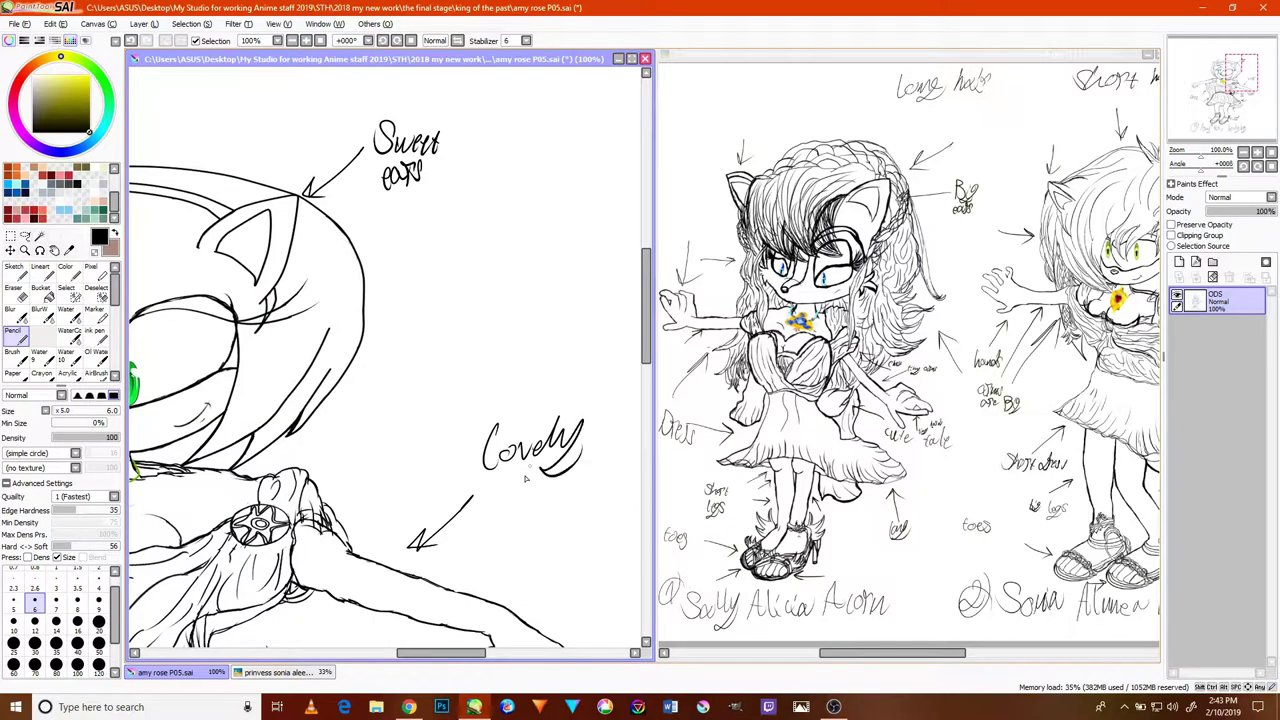
{"action": "left_click_drag", "start_coordinate": [494, 516], "coordinate": [510, 502]}
{"action": "scroll", "coordinate": [556, 483], "scroll_direction": "down", "scroll_amount": 4}
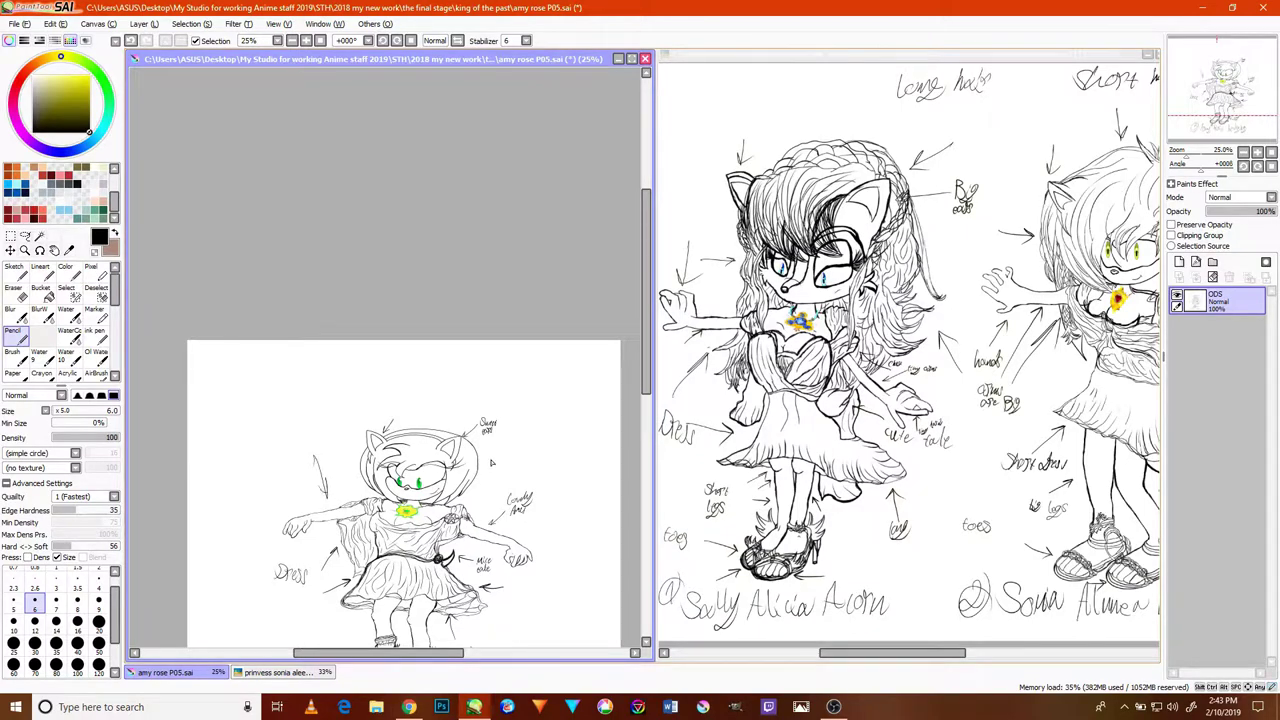
{"action": "left_click_drag", "start_coordinate": [529, 442], "coordinate": [488, 334]}
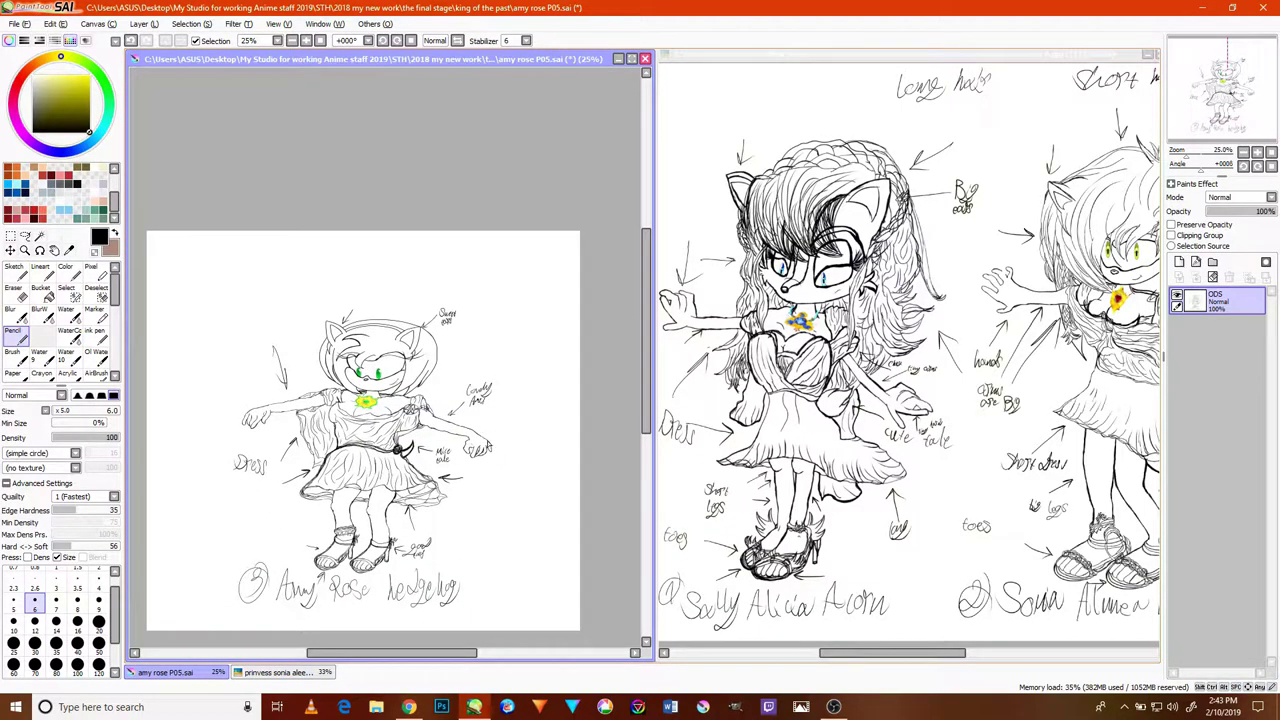
- Draw an arrow pointing at each of Amy's hands and write "hands" below the hand on the tail side
{"action": "scroll", "coordinate": [488, 446], "scroll_direction": "up", "scroll_amount": 4}
{"action": "mouse_move", "coordinate": [492, 486]}
{"action": "left_mouse_down"}
{"action": "mouse_move", "coordinate": [478, 443]}
{"action": "mouse_move", "coordinate": [468, 457]}
{"action": "mouse_move", "coordinate": [478, 434]}
{"action": "mouse_move", "coordinate": [502, 460]}
{"action": "left_mouse_up"}
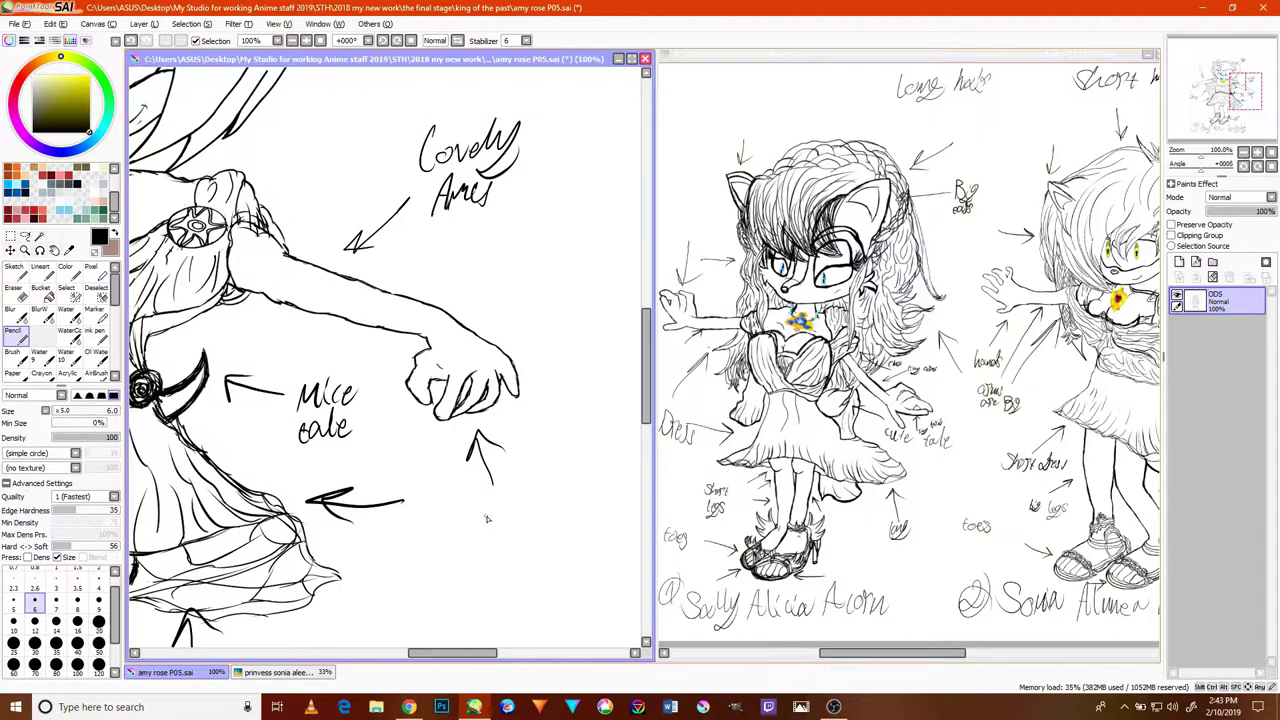
{"action": "left_click_drag", "start_coordinate": [484, 500], "coordinate": [484, 509]}
{"action": "mouse_move", "coordinate": [512, 530]}
{"action": "left_mouse_down"}
{"action": "mouse_move", "coordinate": [547, 492]}
{"action": "mouse_move", "coordinate": [550, 534]}
{"action": "left_mouse_up"}
{"action": "scroll", "coordinate": [481, 564], "scroll_direction": "down", "scroll_amount": 6}
{"action": "scroll", "coordinate": [345, 535], "scroll_direction": "up", "scroll_amount": 6}
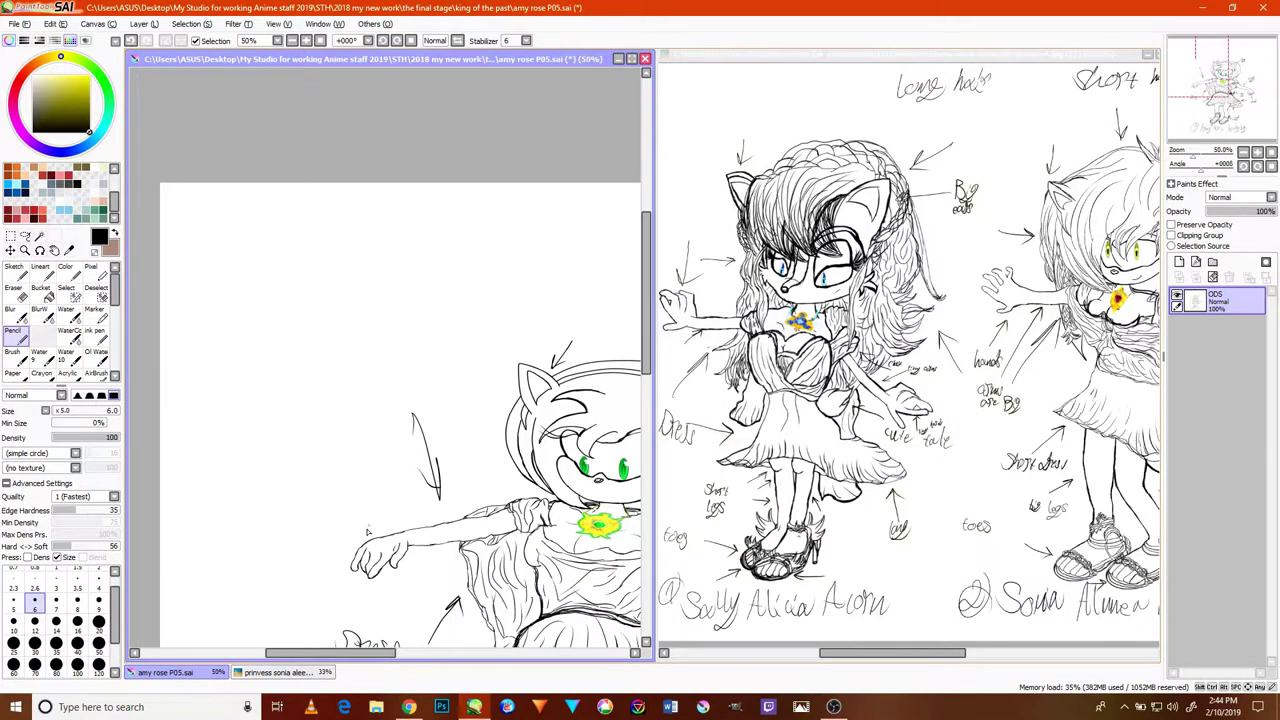
{"action": "left_click_drag", "start_coordinate": [262, 575], "coordinate": [268, 577]}
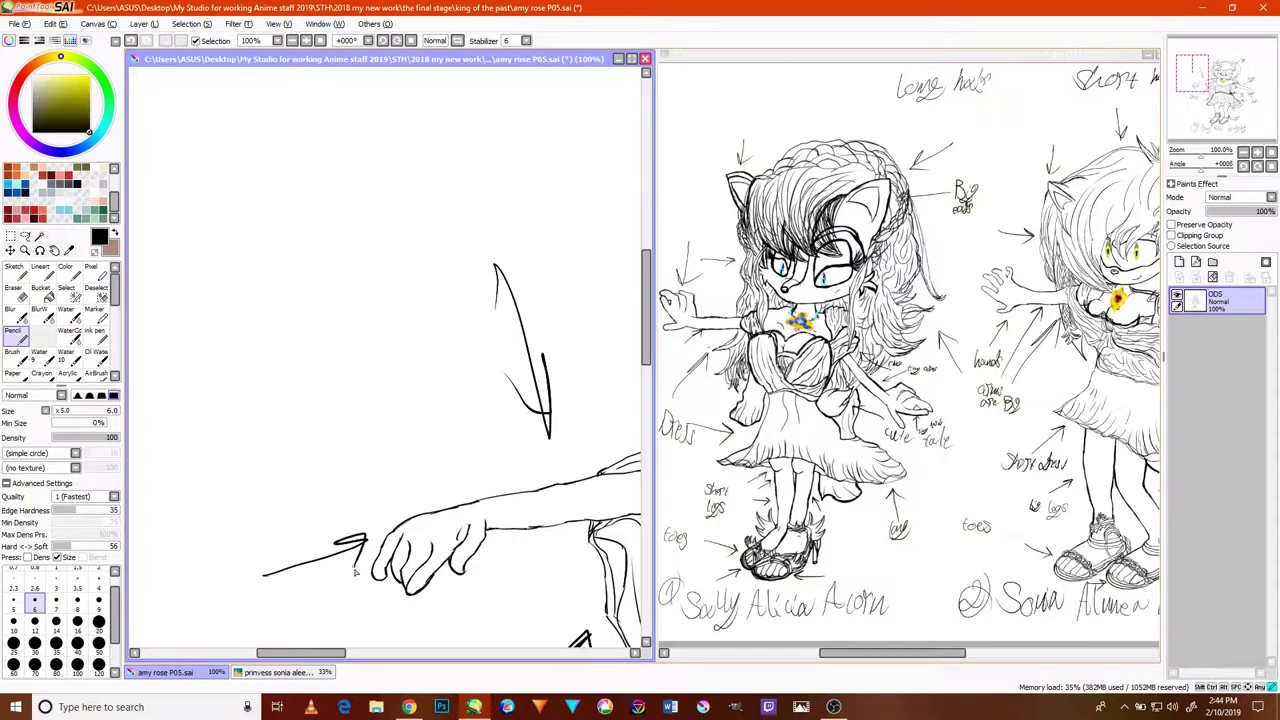
{"action": "scroll", "coordinate": [355, 548], "scroll_direction": "down", "scroll_amount": 3}
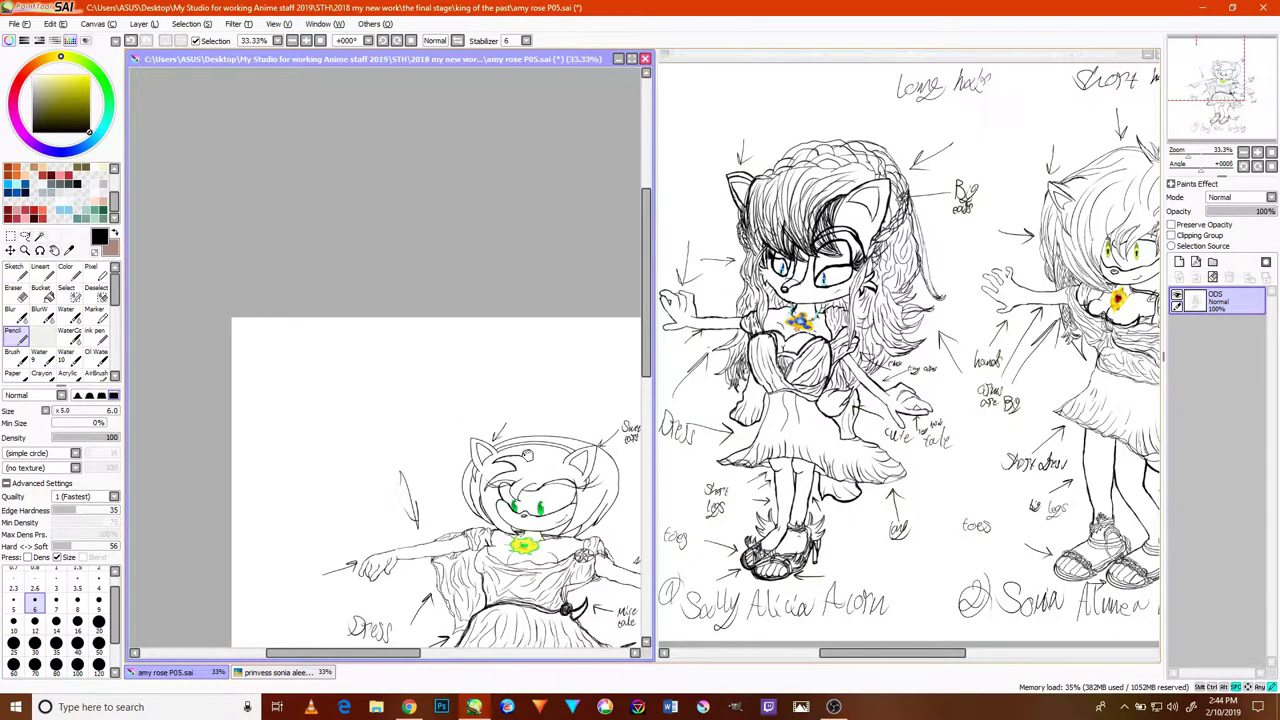
- Draw an arrow across the hair to the lashes of Amy's closed eye and write "Big eyes" at its outer end
{"action": "left_click_drag", "start_coordinate": [530, 460], "coordinate": [475, 385]}
{"action": "left_click_drag", "start_coordinate": [477, 443], "coordinate": [456, 393]}
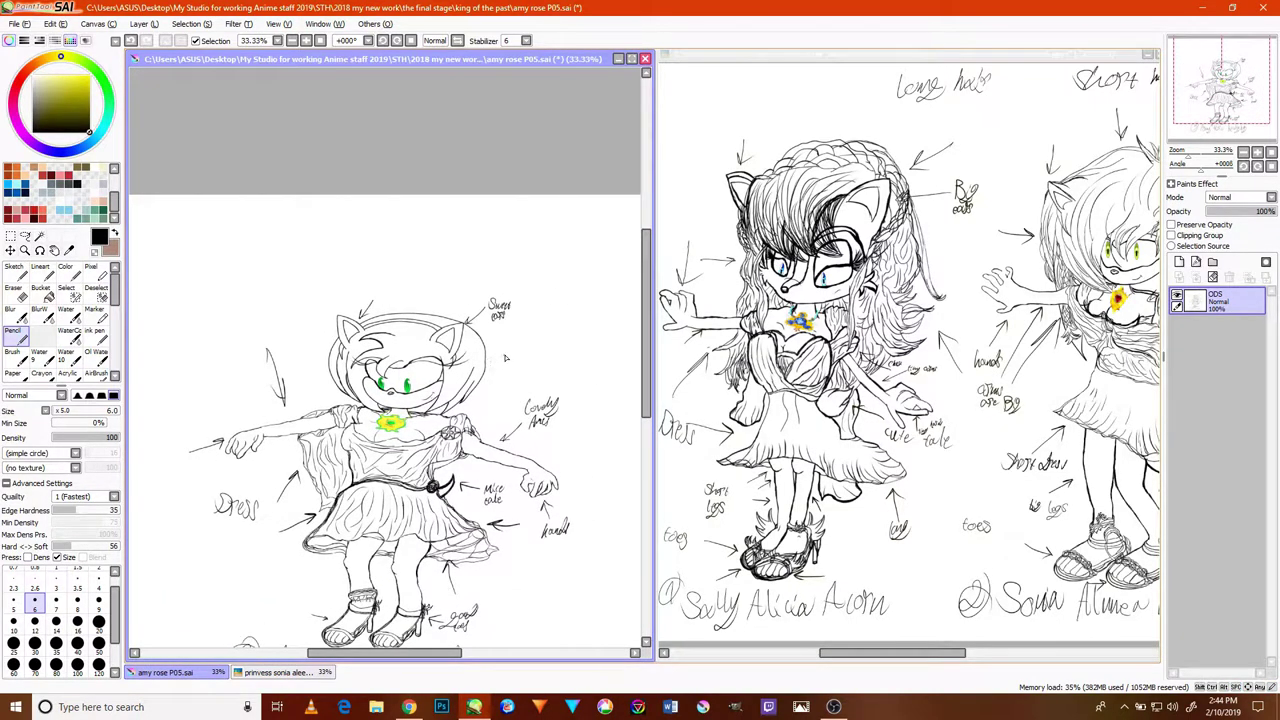
{"action": "scroll", "coordinate": [505, 360], "scroll_direction": "up", "scroll_amount": 3}
{"action": "mouse_move", "coordinate": [410, 385]}
{"action": "left_mouse_down"}
{"action": "mouse_move", "coordinate": [372, 398]}
{"action": "mouse_move", "coordinate": [412, 407]}
{"action": "left_mouse_up"}
{"action": "mouse_move", "coordinate": [523, 397]}
{"action": "left_mouse_down"}
{"action": "mouse_move", "coordinate": [521, 362]}
{"action": "mouse_move", "coordinate": [520, 394]}
{"action": "mouse_move", "coordinate": [570, 382]}
{"action": "mouse_move", "coordinate": [540, 405]}
{"action": "mouse_move", "coordinate": [462, 396]}
{"action": "mouse_move", "coordinate": [534, 364]}
{"action": "mouse_move", "coordinate": [508, 396]}
{"action": "mouse_move", "coordinate": [554, 378]}
{"action": "mouse_move", "coordinate": [540, 388]}
{"action": "left_mouse_up"}
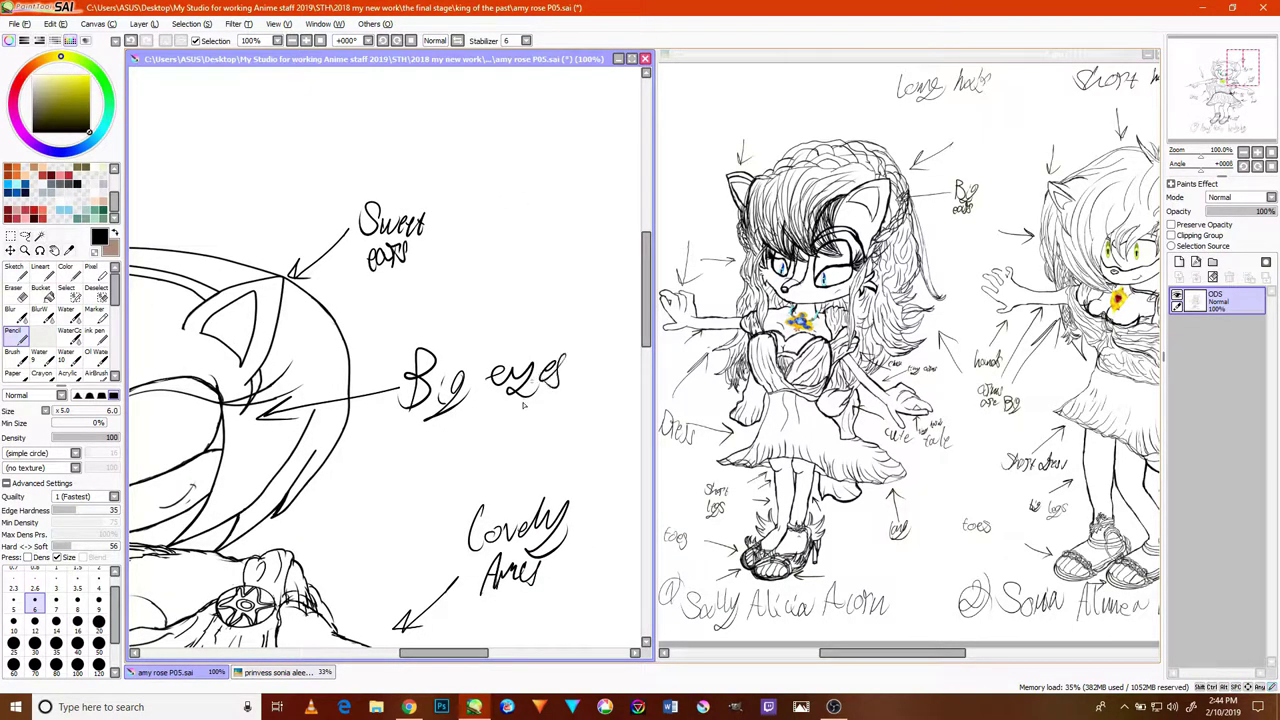
- Draw a diagonal arrow pointing down at the top of Amy's head and write "cute head" above it
{"action": "scroll", "coordinate": [464, 458], "scroll_direction": "down", "scroll_amount": 1}
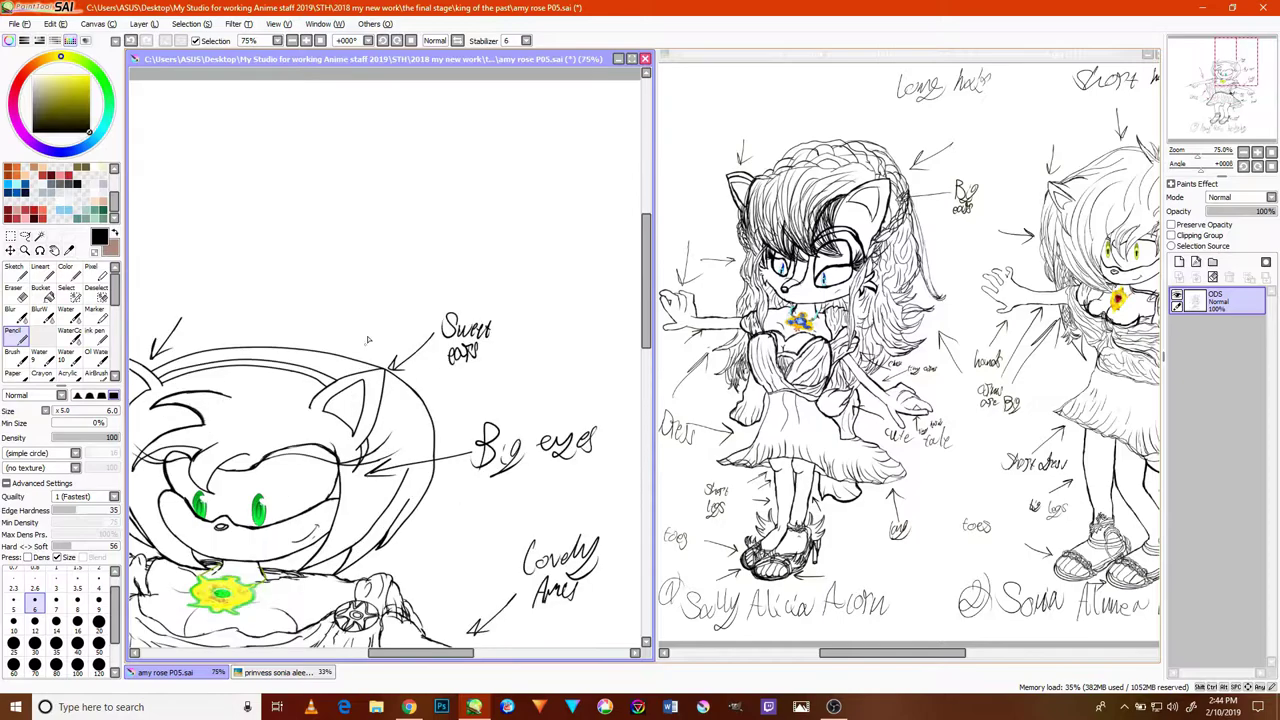
{"action": "mouse_move", "coordinate": [408, 272]}
{"action": "left_mouse_down"}
{"action": "mouse_move", "coordinate": [369, 346]}
{"action": "mouse_move", "coordinate": [367, 316]}
{"action": "mouse_move", "coordinate": [365, 348]}
{"action": "left_mouse_up"}
{"action": "left_click_drag", "start_coordinate": [365, 348], "coordinate": [394, 333]}
{"action": "left_click_drag", "start_coordinate": [424, 214], "coordinate": [420, 231]}
{"action": "mouse_move", "coordinate": [432, 214]}
{"action": "left_mouse_down"}
{"action": "mouse_move", "coordinate": [438, 231]}
{"action": "mouse_move", "coordinate": [448, 212]}
{"action": "mouse_move", "coordinate": [456, 240]}
{"action": "mouse_move", "coordinate": [481, 247]}
{"action": "mouse_move", "coordinate": [529, 204]}
{"action": "mouse_move", "coordinate": [520, 244]}
{"action": "mouse_move", "coordinate": [544, 246]}
{"action": "mouse_move", "coordinate": [570, 224]}
{"action": "mouse_move", "coordinate": [584, 233]}
{"action": "left_mouse_up"}
{"action": "left_click_drag", "start_coordinate": [607, 184], "coordinate": [574, 255]}
{"action": "left_click_drag", "start_coordinate": [586, 232], "coordinate": [592, 254]}
- Draw two diagonal arrows at the outer edge of Amy's hair opposite the "Big eyes" label, one from above and one from below
{"action": "scroll", "coordinate": [521, 282], "scroll_direction": "down", "scroll_amount": 3}
{"action": "scroll", "coordinate": [510, 295], "scroll_direction": "up", "scroll_amount": 3}
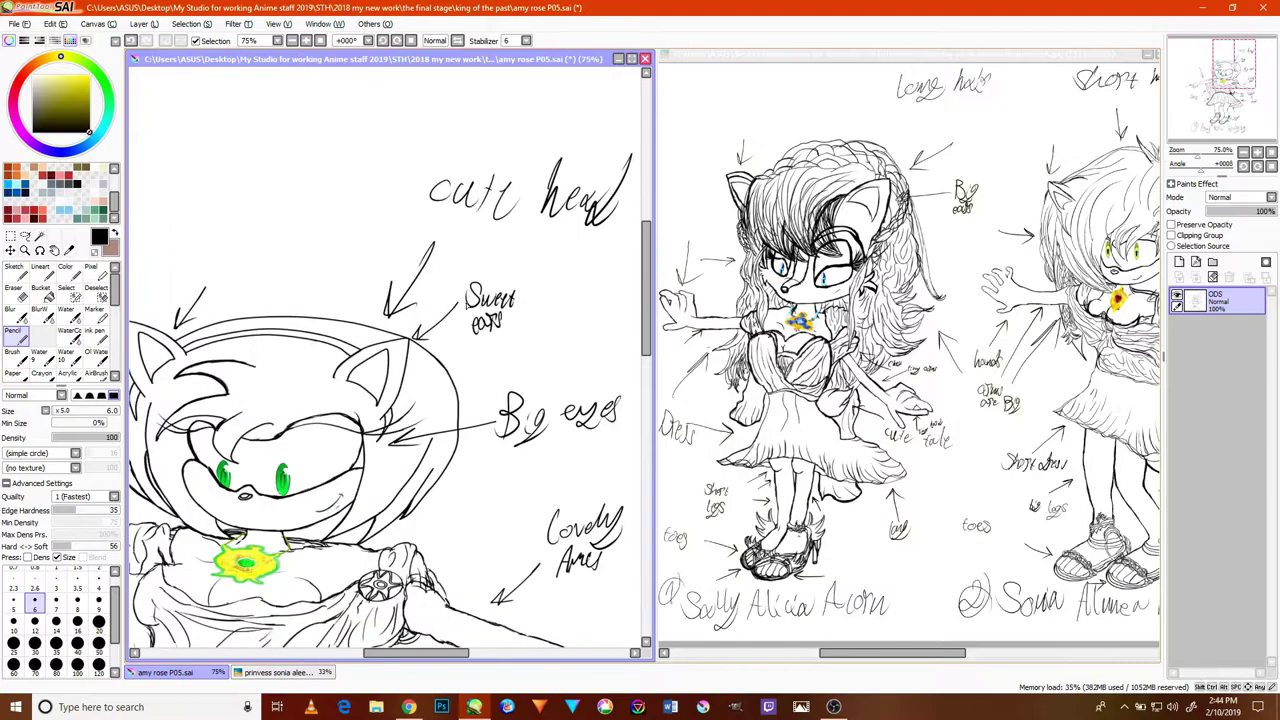
{"action": "scroll", "coordinate": [312, 507], "scroll_direction": "up", "scroll_amount": 1}
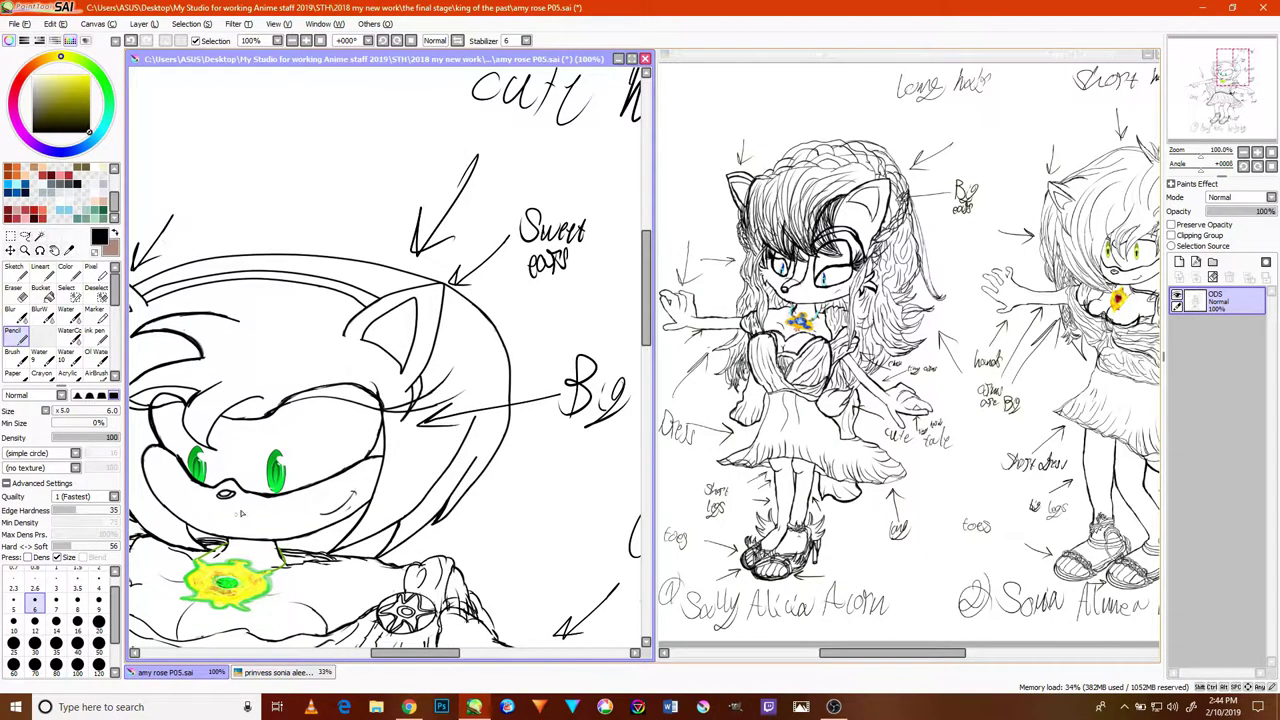
{"action": "mouse_move", "coordinate": [420, 422]}
{"action": "left_mouse_down"}
{"action": "mouse_move", "coordinate": [517, 356]}
{"action": "mouse_move", "coordinate": [615, 342]}
{"action": "left_mouse_up"}
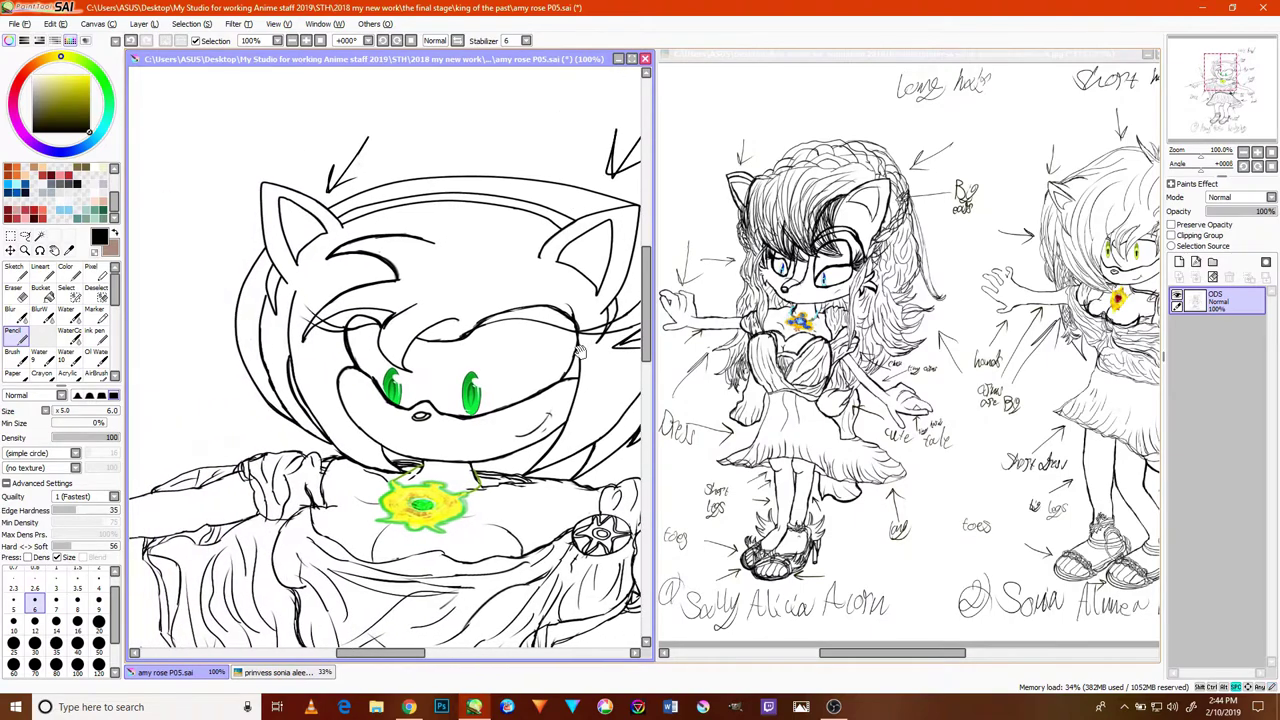
{"action": "left_click_drag", "start_coordinate": [546, 367], "coordinate": [556, 391]}
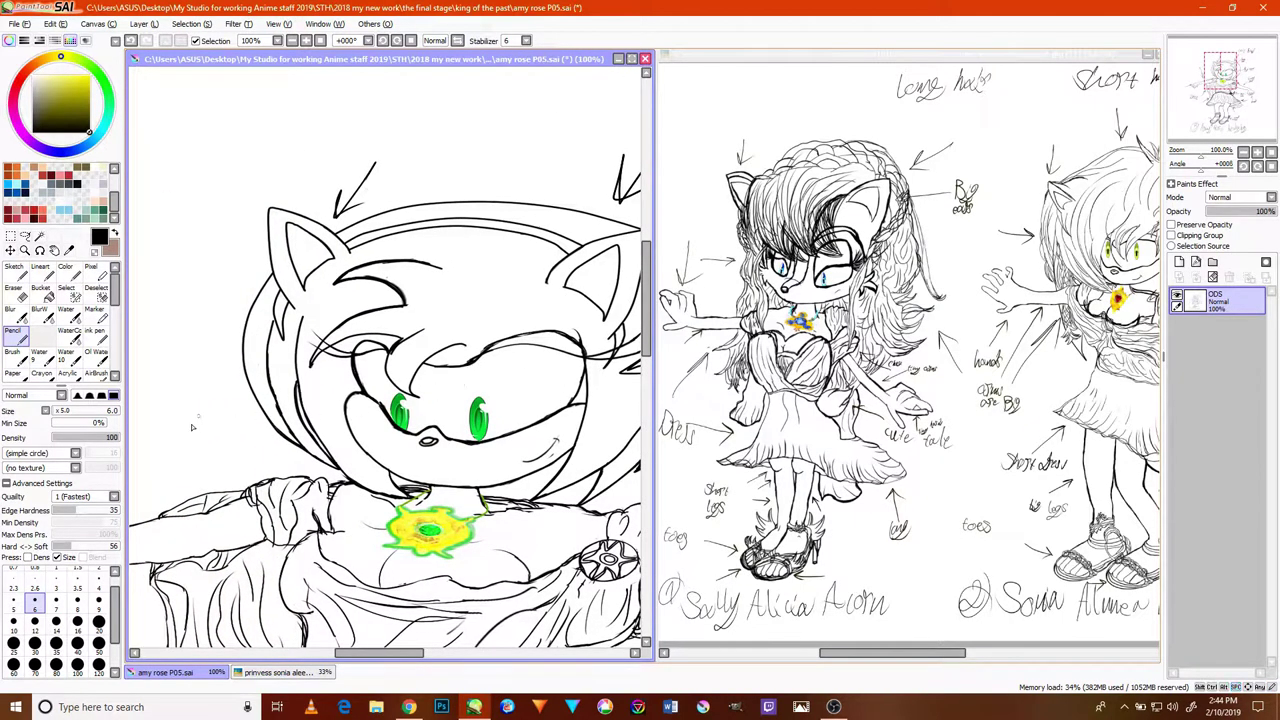
{"action": "mouse_move", "coordinate": [170, 440]}
{"action": "left_mouse_down"}
{"action": "mouse_move", "coordinate": [239, 390]}
{"action": "mouse_move", "coordinate": [236, 421]}
{"action": "left_mouse_up"}
{"action": "left_click_drag", "start_coordinate": [395, 320], "coordinate": [389, 400]}
{"action": "left_click_drag", "start_coordinate": [180, 272], "coordinate": [244, 380]}
{"action": "left_click_drag", "start_coordinate": [230, 332], "coordinate": [244, 384]}
{"action": "left_click_drag", "start_coordinate": [463, 421], "coordinate": [400, 258]}
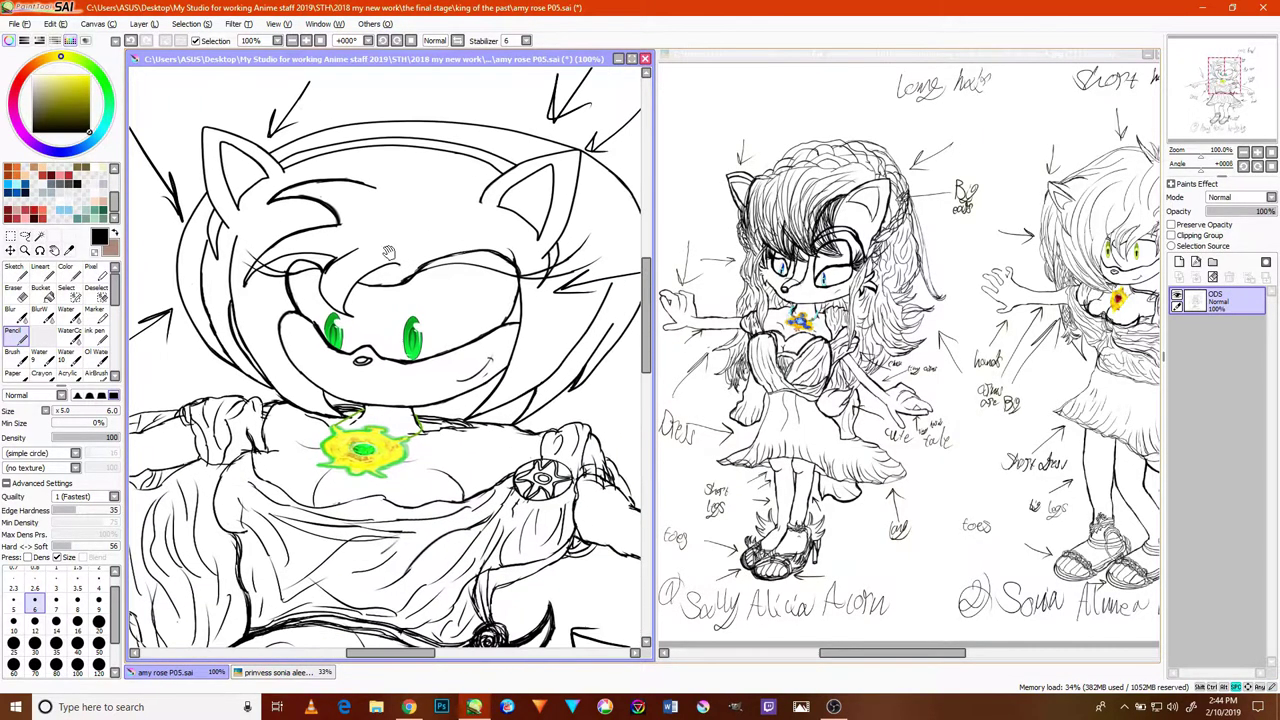
{"action": "mouse_move", "coordinate": [422, 337]}
{"action": "left_mouse_down"}
{"action": "mouse_move", "coordinate": [431, 261]}
{"action": "mouse_move", "coordinate": [435, 466]}
{"action": "mouse_move", "coordinate": [486, 486]}
{"action": "mouse_move", "coordinate": [631, 352]}
{"action": "left_mouse_up"}
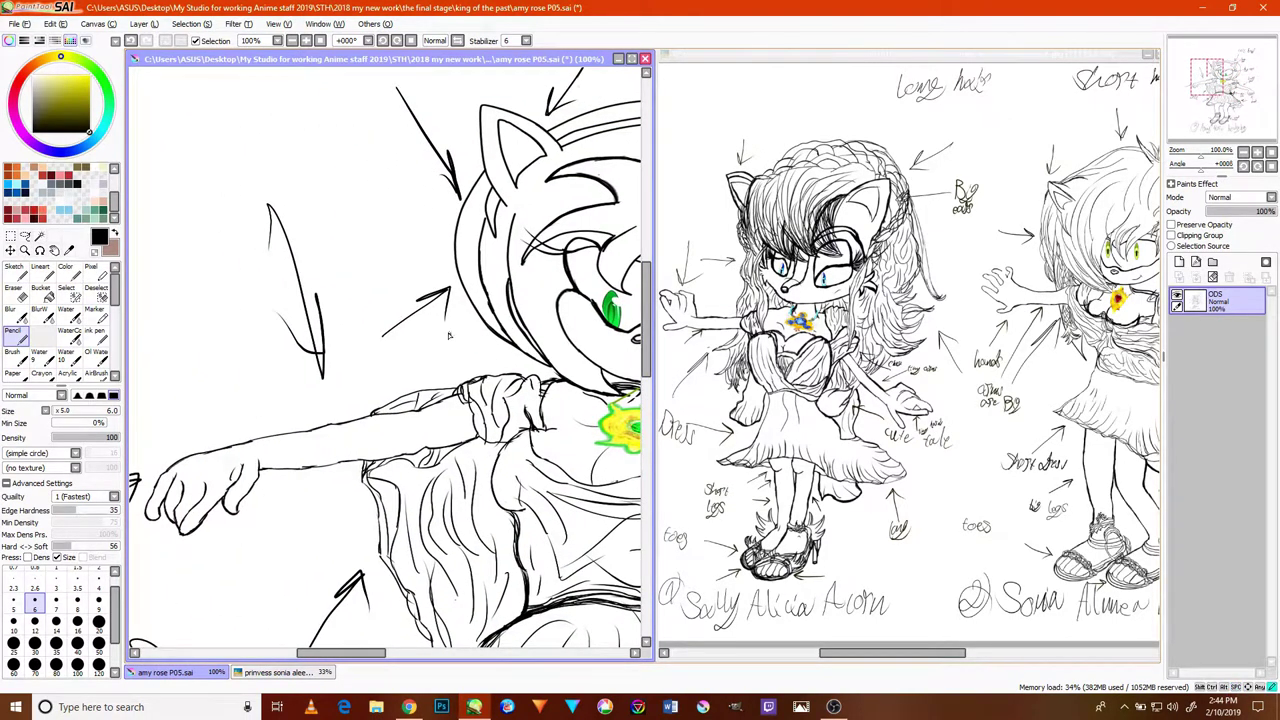
{"action": "left_click_drag", "start_coordinate": [495, 400], "coordinate": [255, 265]}
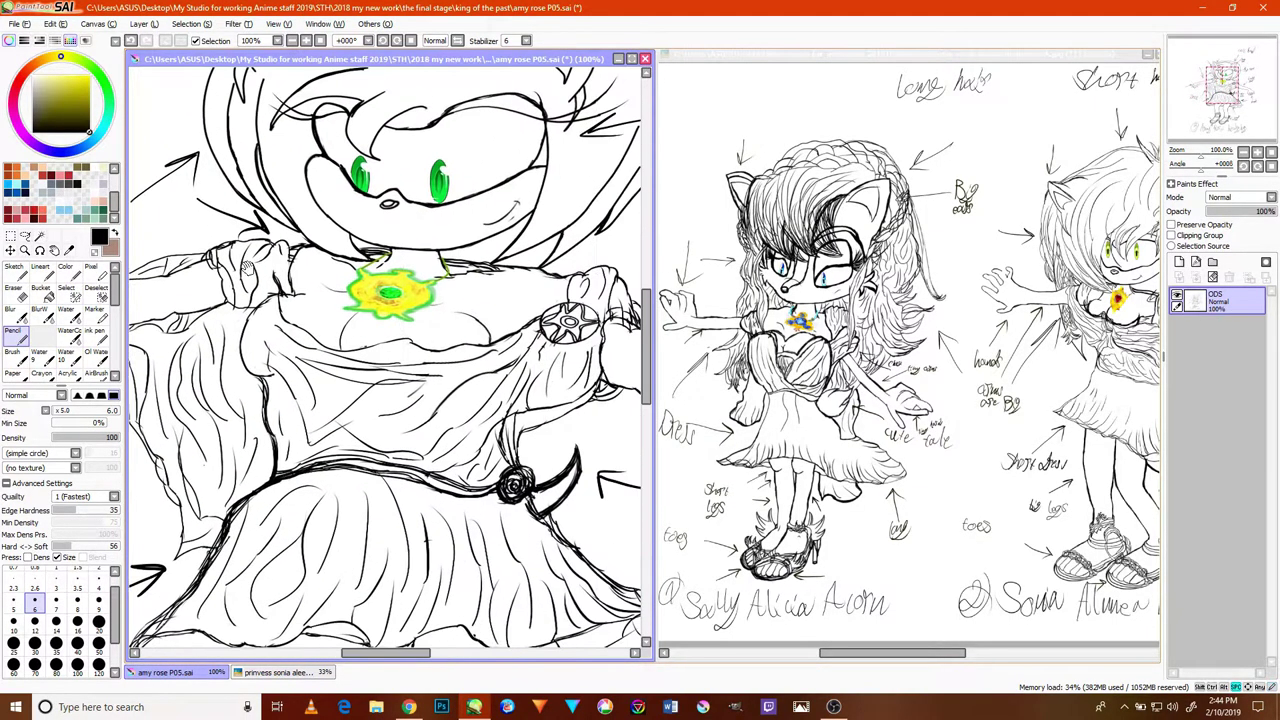
- Extend a diagonal pointer line outward from Amy's chest near the shoulder and write "Chest" at its outer end
{"action": "mouse_move", "coordinate": [547, 378]}
{"action": "left_mouse_down"}
{"action": "mouse_move", "coordinate": [420, 385]}
{"action": "mouse_move", "coordinate": [409, 400]}
{"action": "left_mouse_up"}
{"action": "left_click_drag", "start_coordinate": [575, 238], "coordinate": [418, 308]}
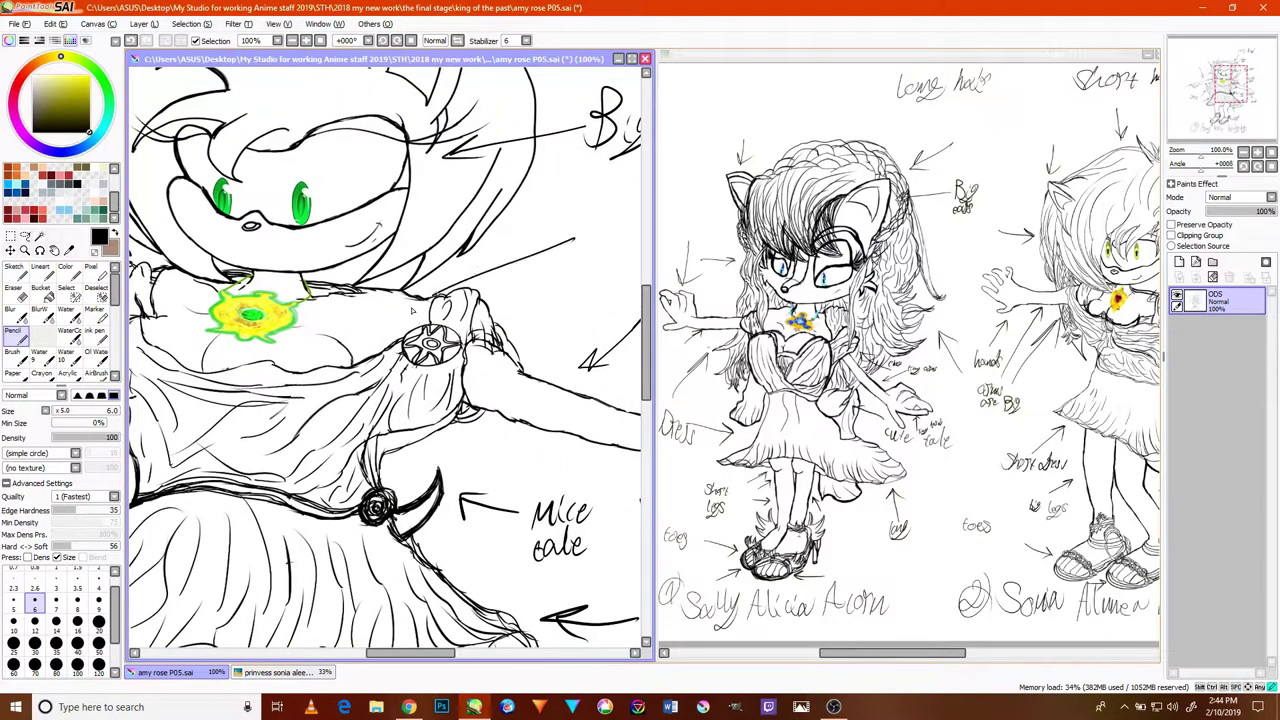
{"action": "left_click_drag", "start_coordinate": [540, 250], "coordinate": [440, 311]}
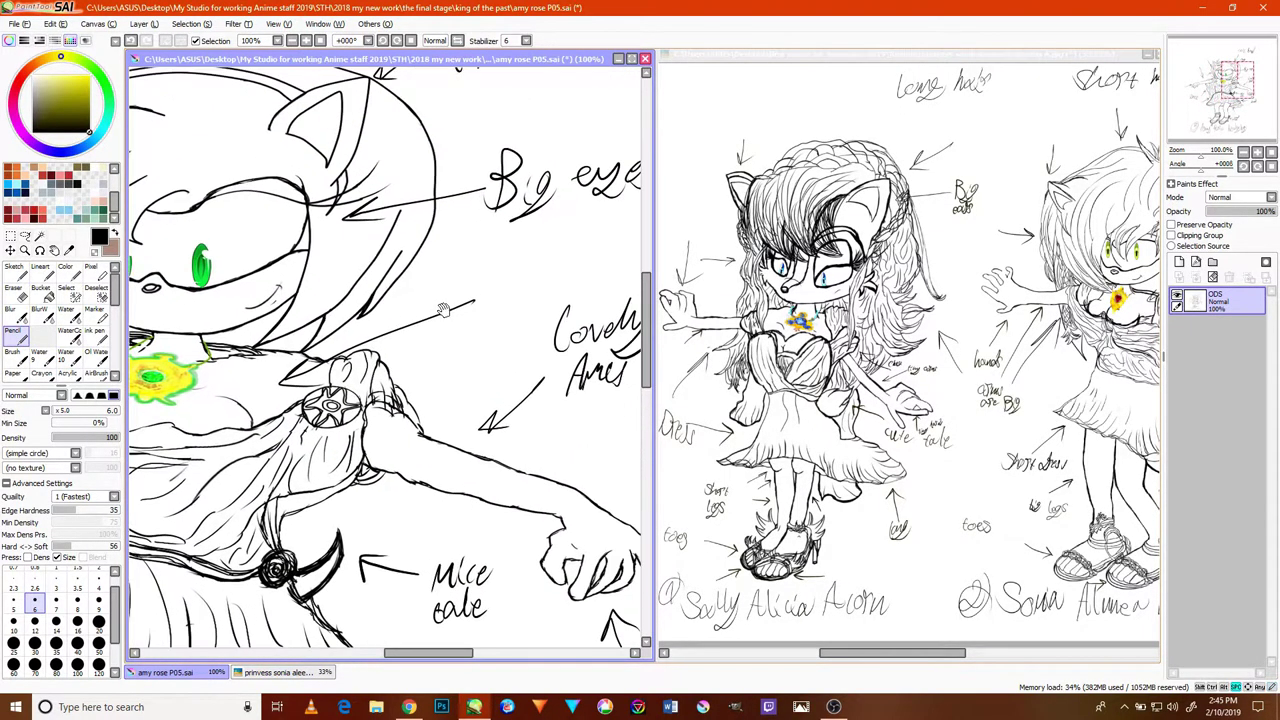
{"action": "mouse_move", "coordinate": [502, 268]}
{"action": "left_mouse_down"}
{"action": "mouse_move", "coordinate": [500, 298]}
{"action": "mouse_move", "coordinate": [534, 296]}
{"action": "mouse_move", "coordinate": [520, 302]}
{"action": "left_mouse_up"}
{"action": "mouse_move", "coordinate": [562, 264]}
{"action": "left_mouse_down"}
{"action": "mouse_move", "coordinate": [558, 300]}
{"action": "mouse_move", "coordinate": [568, 280]}
{"action": "left_mouse_up"}
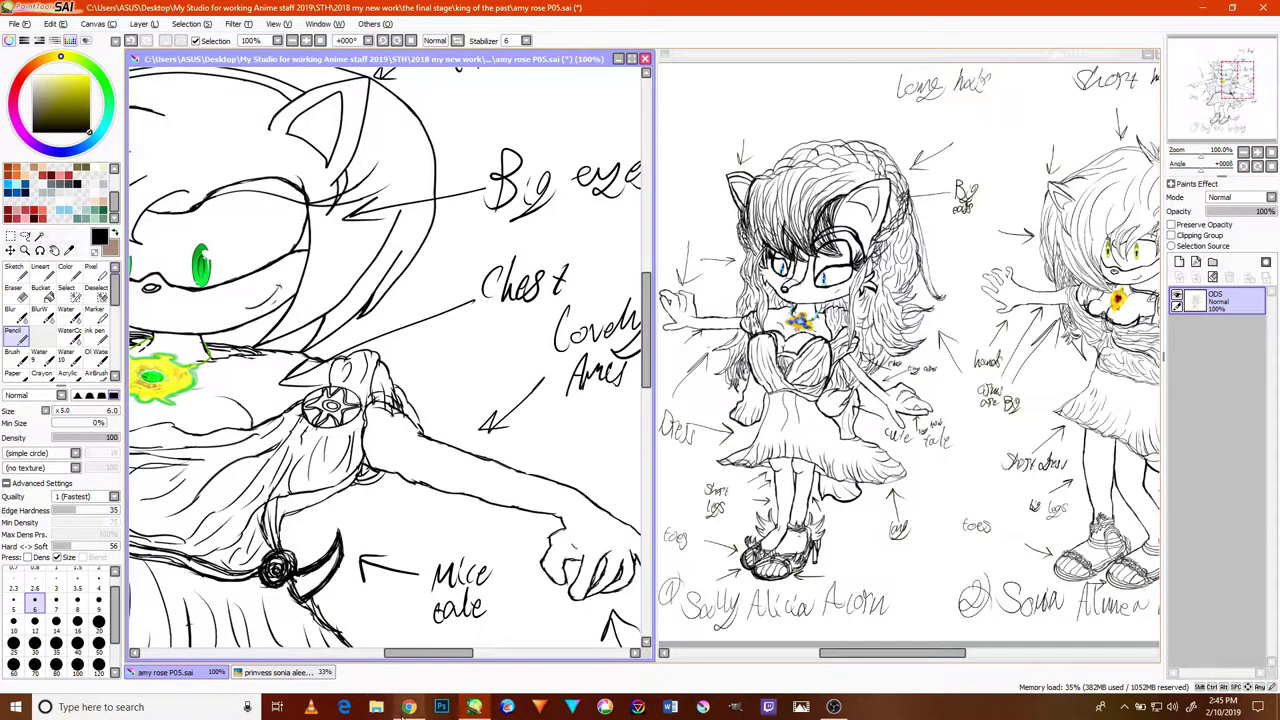
{"action": "left_click", "coordinate": [408, 706]}
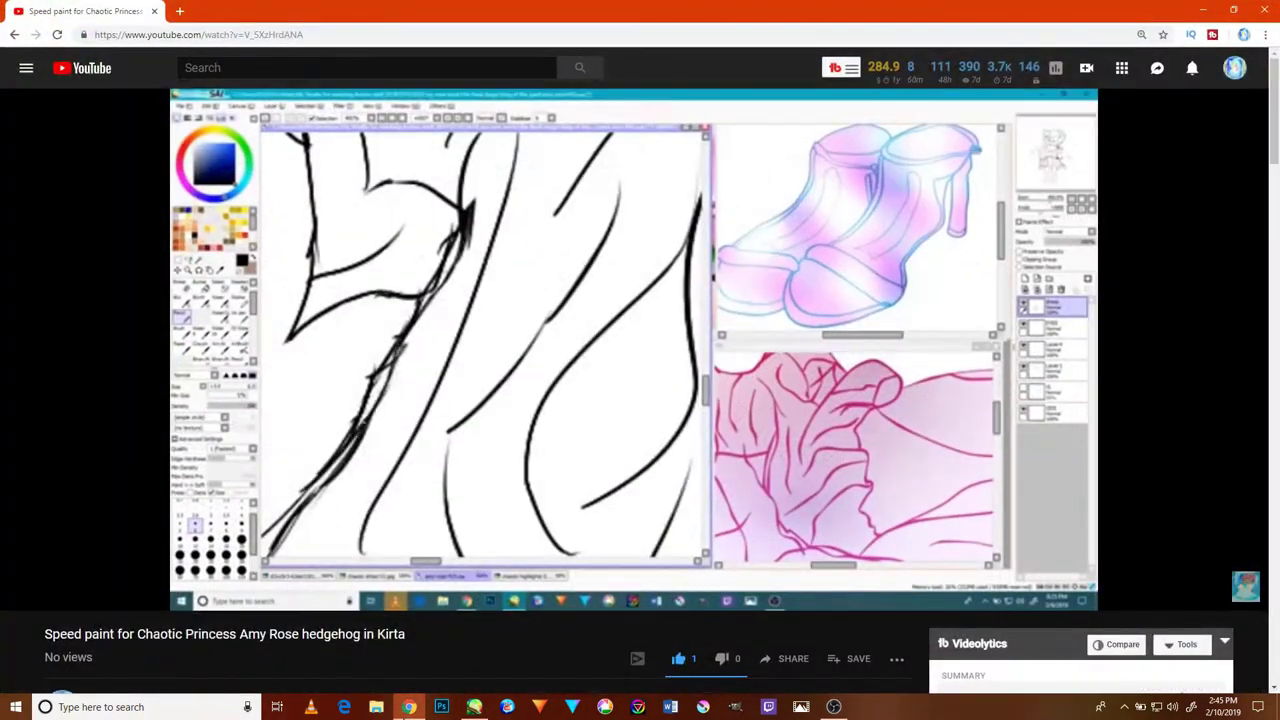
{"action": "left_click", "coordinate": [409, 708]}
{"action": "scroll", "coordinate": [443, 411], "scroll_direction": "up", "scroll_amount": 2}
{"action": "scroll", "coordinate": [440, 430], "scroll_direction": "down", "scroll_amount": 6}
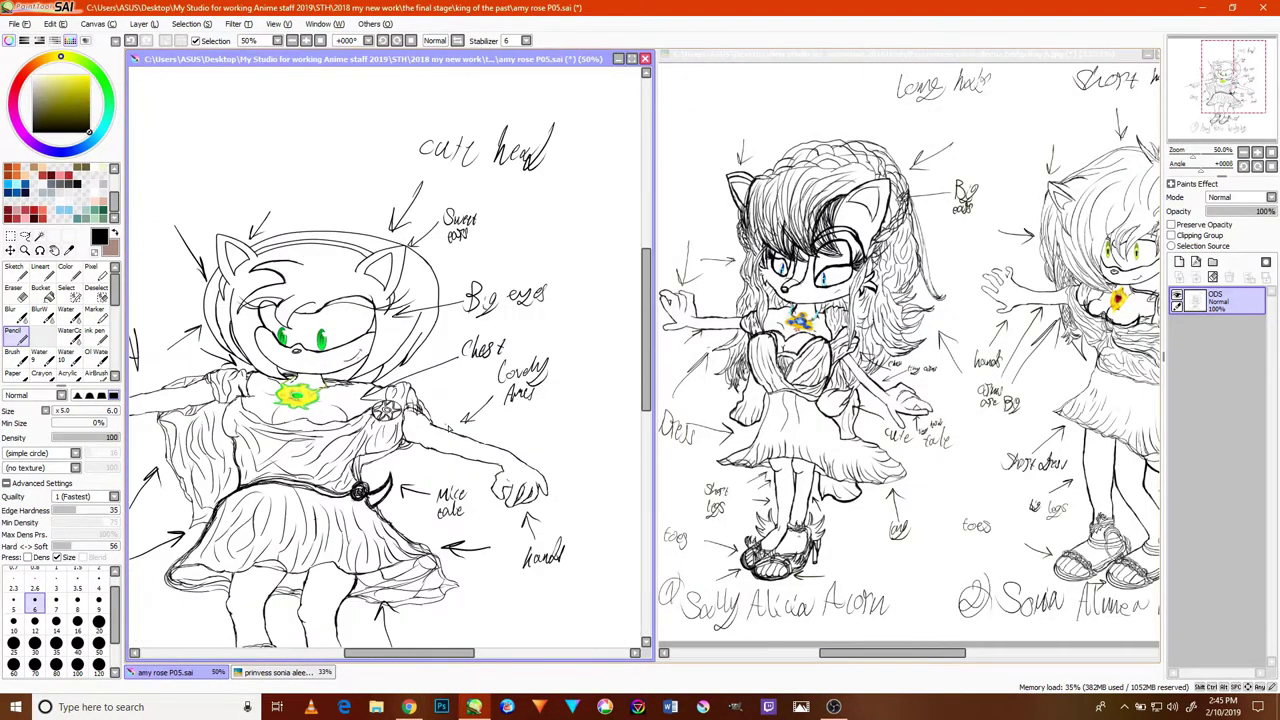
- Draw an arrow pointing at Amy's leg on the "Dress" label side and write "Legs" at the arrow's tail
{"action": "scroll", "coordinate": [432, 461], "scroll_direction": "up", "scroll_amount": 3}
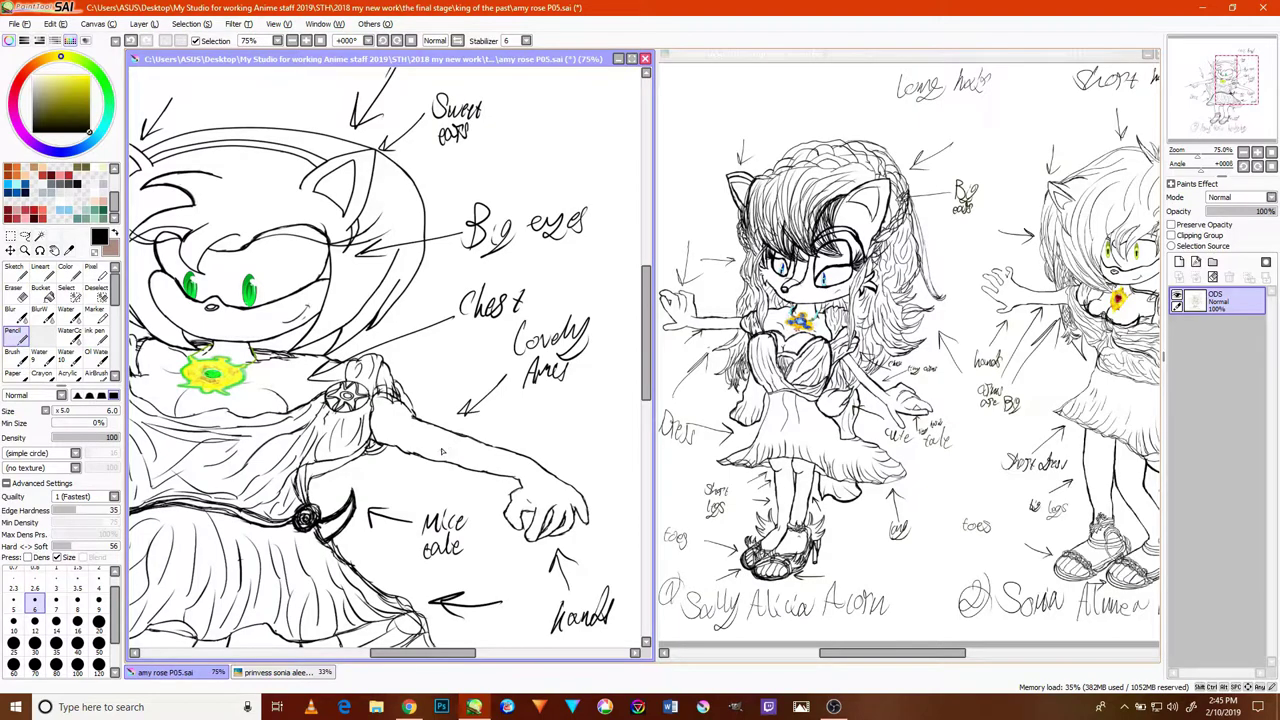
{"action": "mouse_move", "coordinate": [407, 441]}
{"action": "left_mouse_down"}
{"action": "mouse_move", "coordinate": [507, 323]}
{"action": "mouse_move", "coordinate": [560, 323]}
{"action": "mouse_move", "coordinate": [547, 401]}
{"action": "left_mouse_up"}
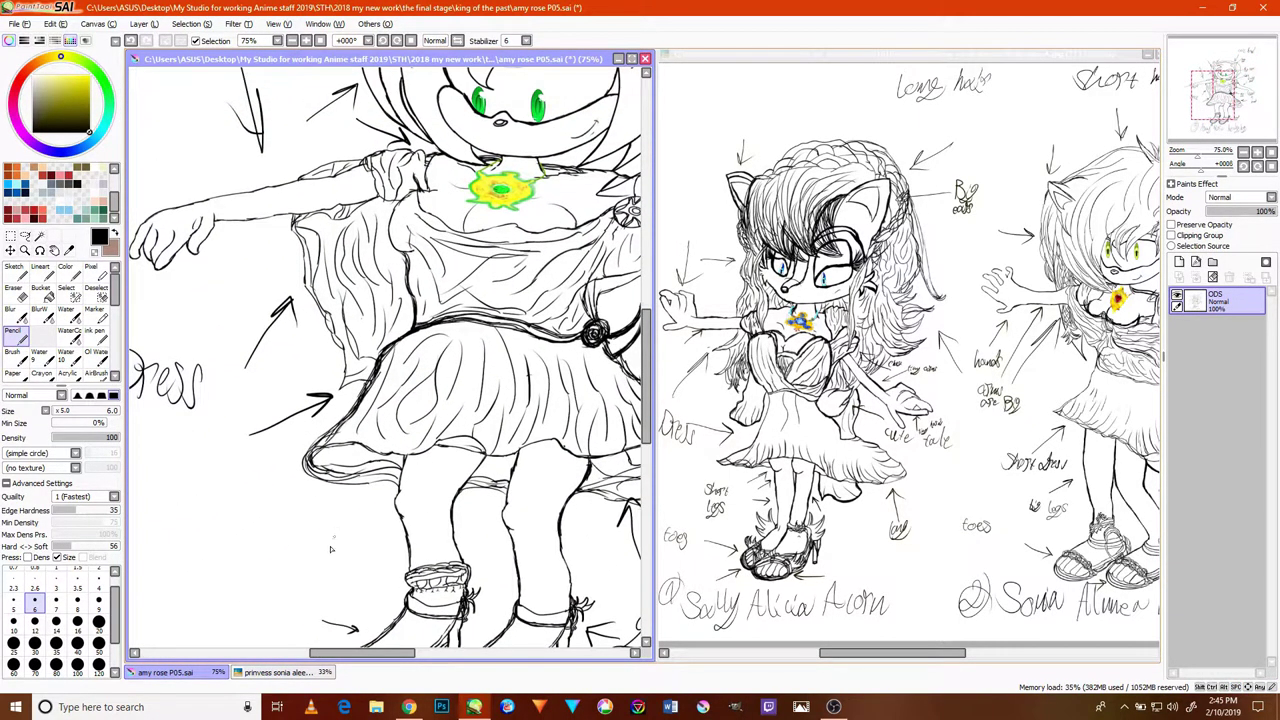
{"action": "mouse_move", "coordinate": [322, 556]}
{"action": "left_mouse_down"}
{"action": "mouse_move", "coordinate": [382, 522]}
{"action": "mouse_move", "coordinate": [380, 537]}
{"action": "left_mouse_up"}
{"action": "mouse_move", "coordinate": [272, 530]}
{"action": "left_mouse_down"}
{"action": "mouse_move", "coordinate": [266, 566]}
{"action": "mouse_move", "coordinate": [296, 538]}
{"action": "mouse_move", "coordinate": [285, 565]}
{"action": "left_mouse_up"}
{"action": "left_click_drag", "start_coordinate": [314, 524], "coordinate": [300, 548]}
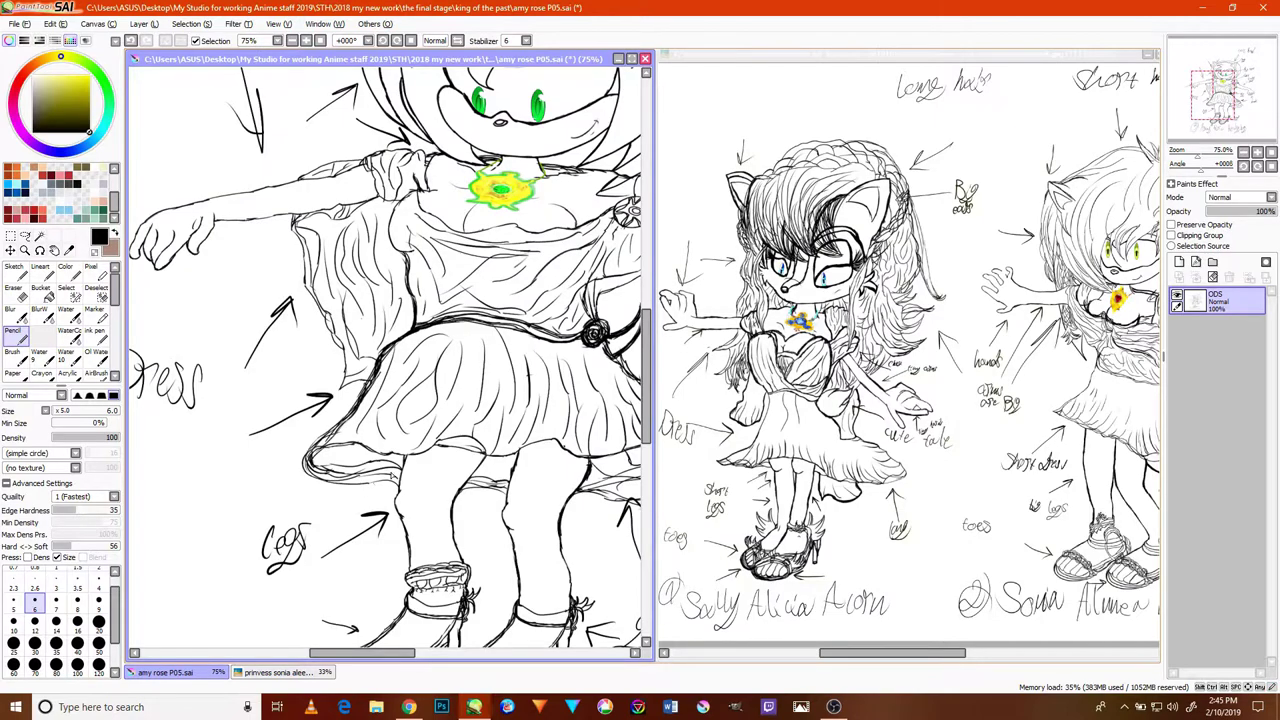
{"action": "scroll", "coordinate": [418, 450], "scroll_direction": "down", "scroll_amount": 2}
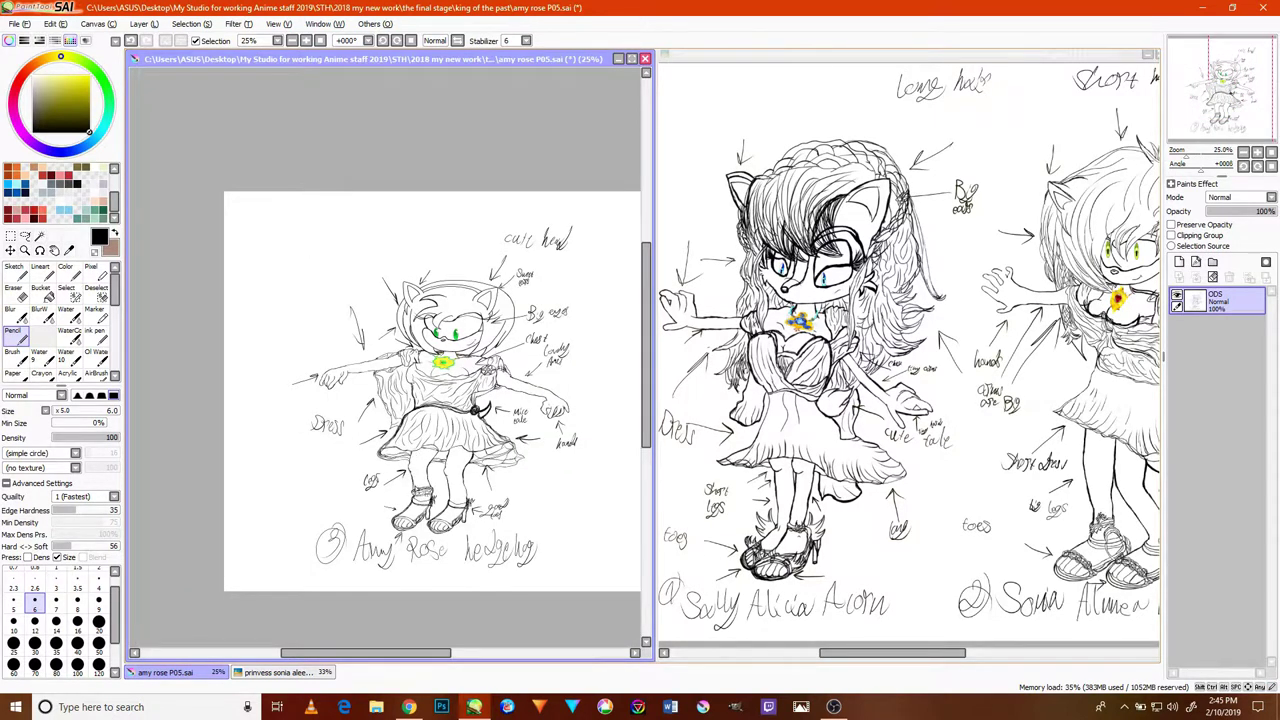
- Draw an upward arrow to Amy's toes between "Rose" and "hedgehog" in the caption and write "toes" below it
{"action": "scroll", "coordinate": [411, 516], "scroll_direction": "up", "scroll_amount": 2}
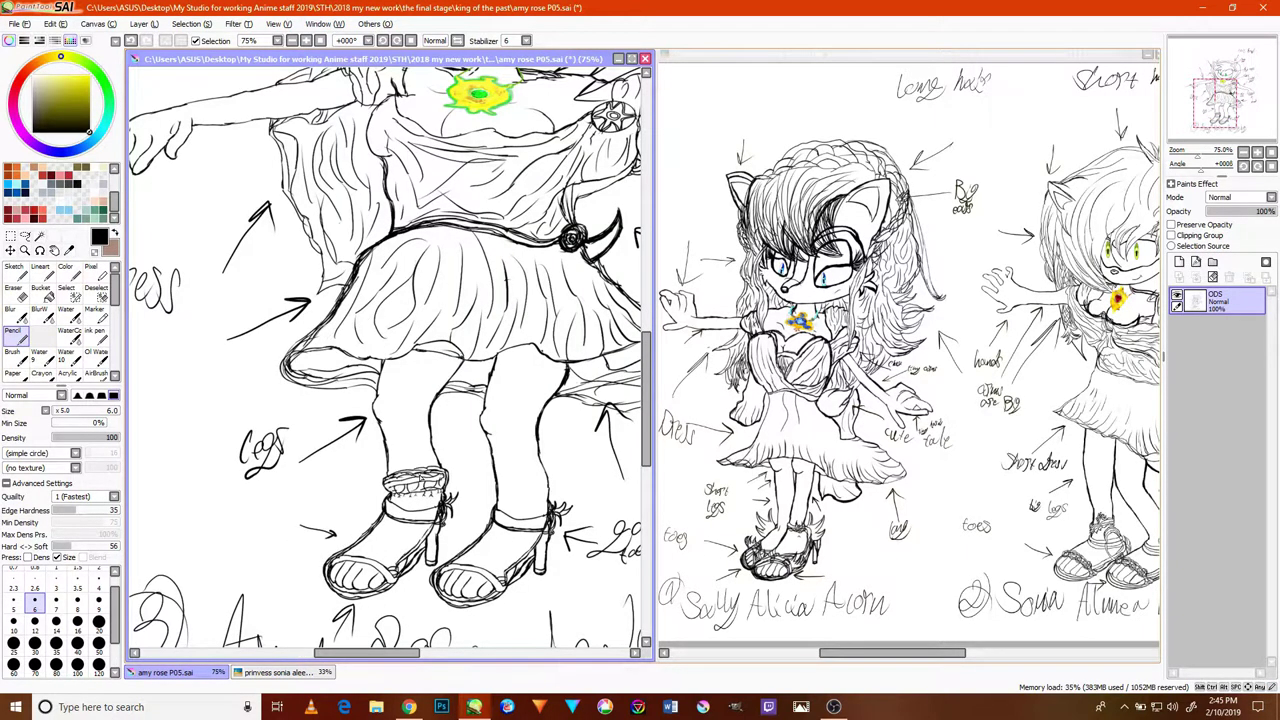
{"action": "key", "text": "space"}
{"action": "left_click_drag", "start_coordinate": [560, 432], "coordinate": [511, 380]}
{"action": "left_click_drag", "start_coordinate": [488, 444], "coordinate": [528, 403]}
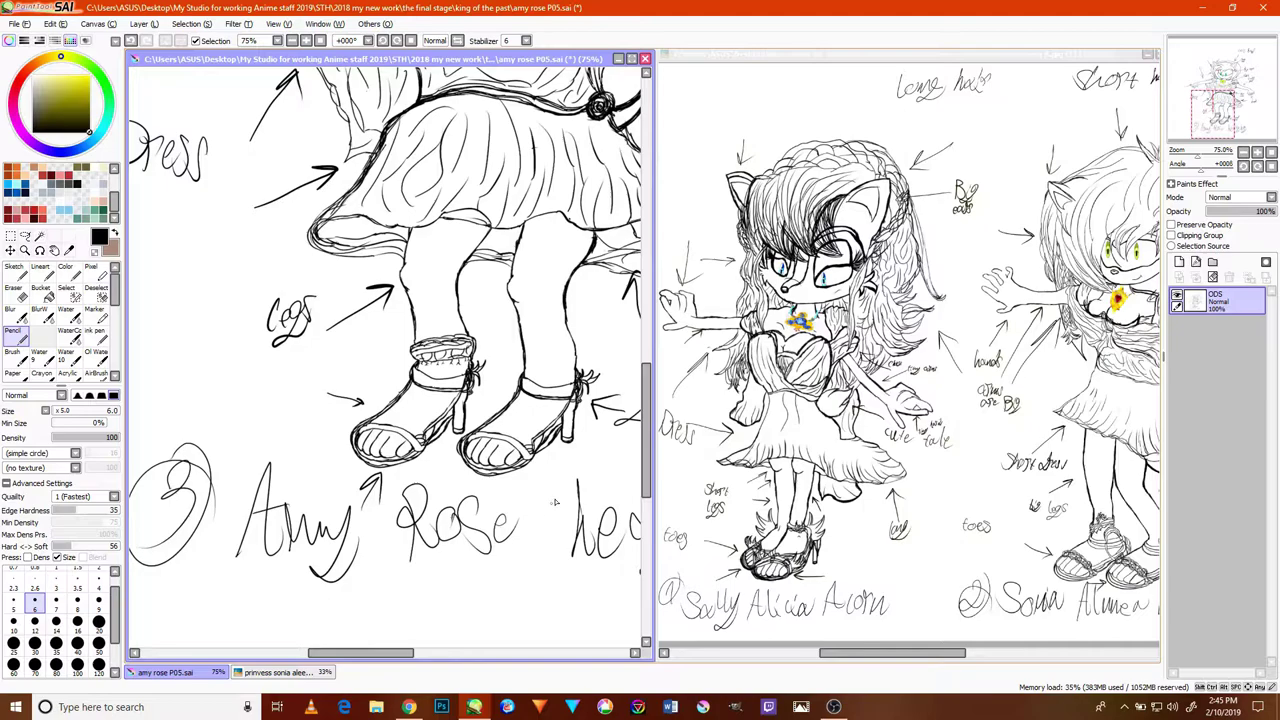
{"action": "scroll", "coordinate": [543, 527], "scroll_direction": "up", "scroll_amount": 1}
{"action": "mouse_move", "coordinate": [538, 558]}
{"action": "left_mouse_down"}
{"action": "mouse_move", "coordinate": [511, 406]}
{"action": "mouse_move", "coordinate": [538, 438]}
{"action": "left_mouse_up"}
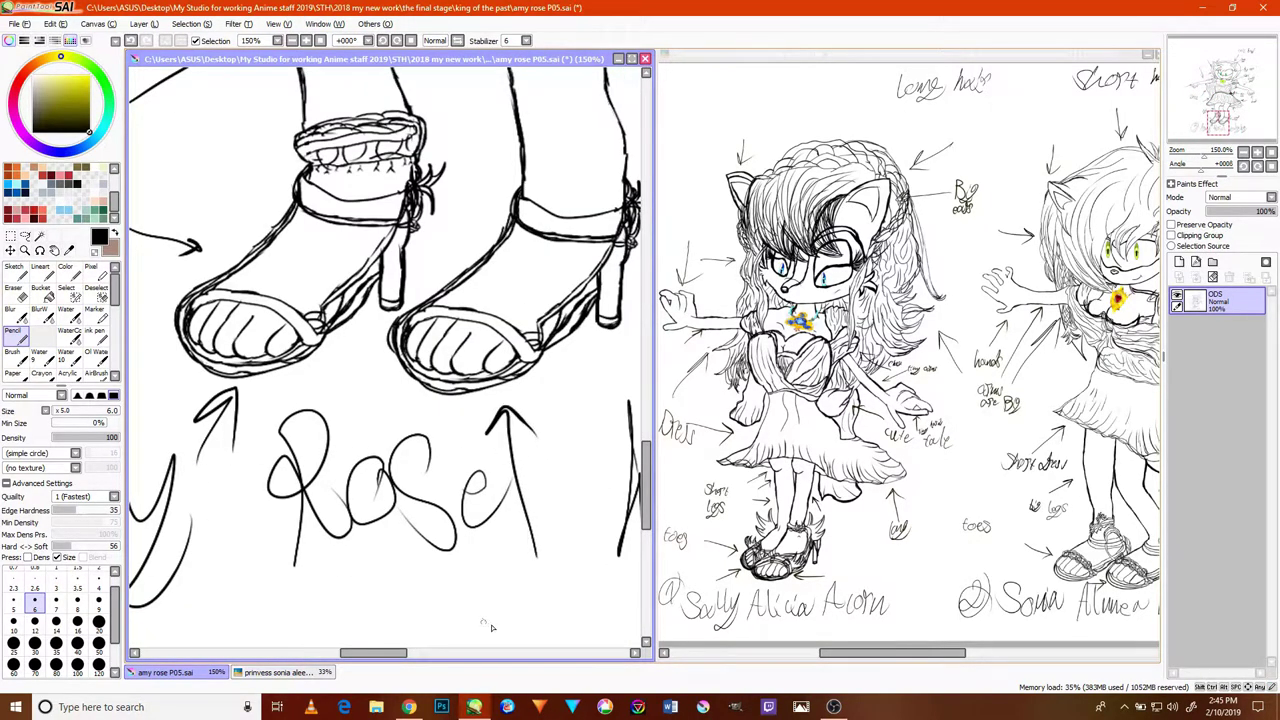
{"action": "left_click_drag", "start_coordinate": [497, 574], "coordinate": [491, 622]}
{"action": "mouse_move", "coordinate": [480, 601]}
{"action": "left_mouse_down"}
{"action": "mouse_move", "coordinate": [514, 600]}
{"action": "mouse_move", "coordinate": [527, 584]}
{"action": "mouse_move", "coordinate": [518, 620]}
{"action": "left_mouse_up"}
- Draw an arrow pointing at the tail-side edge of each of Amy's legs, between the skirt hem and the ankle
{"action": "scroll", "coordinate": [512, 580], "scroll_direction": "down", "scroll_amount": 2}
{"action": "scroll", "coordinate": [554, 488], "scroll_direction": "up", "scroll_amount": 2}
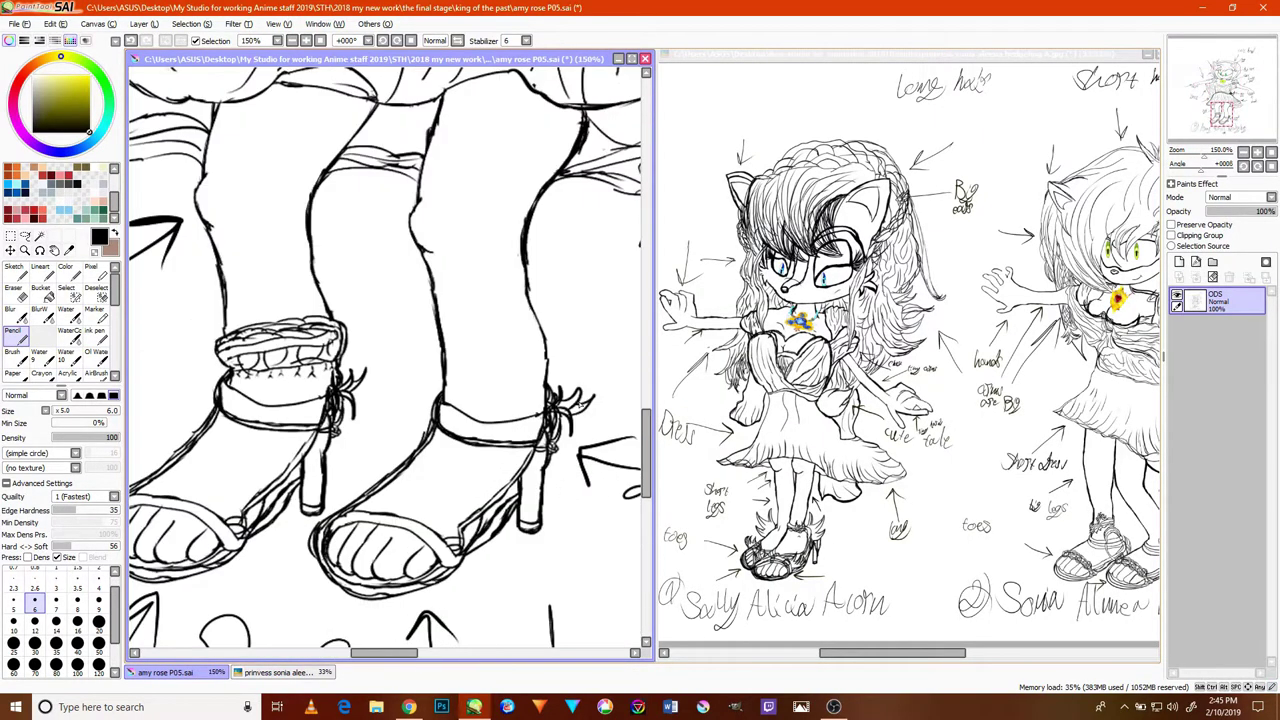
{"action": "mouse_move", "coordinate": [612, 279]}
{"action": "left_mouse_down"}
{"action": "mouse_move", "coordinate": [547, 262]}
{"action": "mouse_move", "coordinate": [570, 290]}
{"action": "left_mouse_up"}
{"action": "left_click_drag", "start_coordinate": [372, 308], "coordinate": [344, 208]}
{"action": "scroll", "coordinate": [400, 248], "scroll_direction": "down", "scroll_amount": 3}
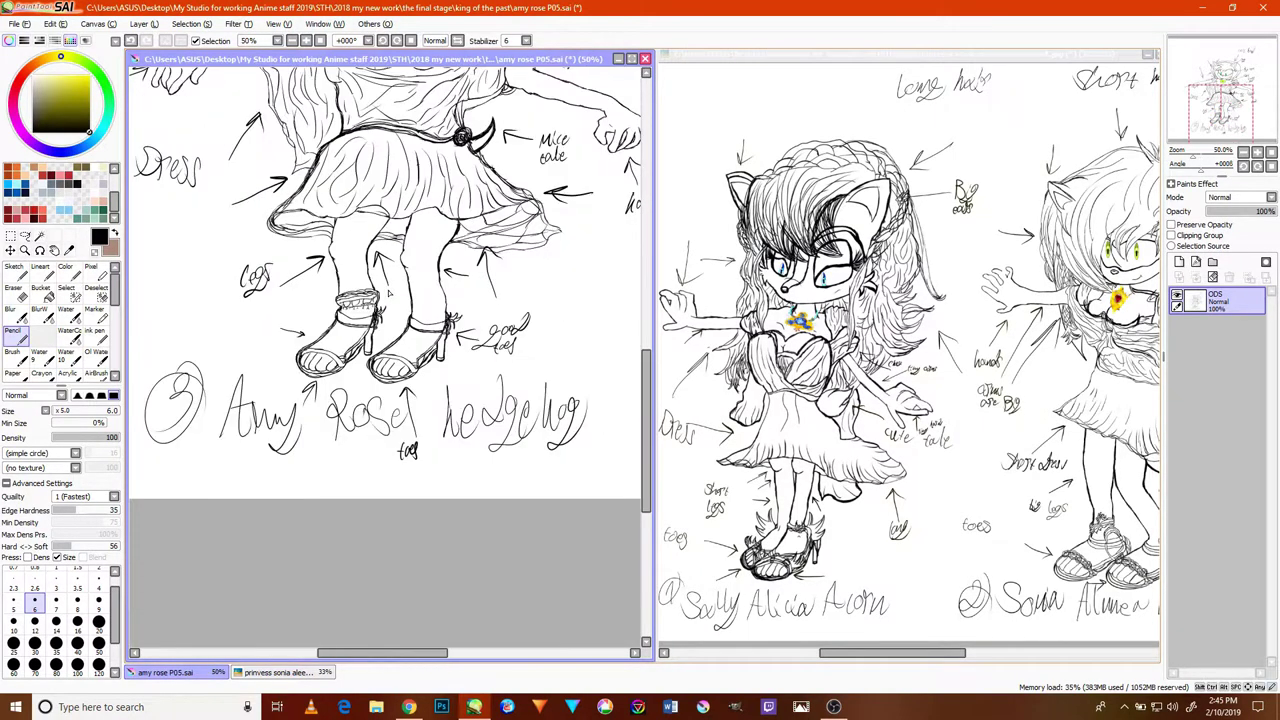
- Draw an upward arrow at Amy's neck beside the green and yellow pendant and write "neck" at its tail
{"action": "scroll", "coordinate": [485, 253], "scroll_direction": "up", "scroll_amount": 3}
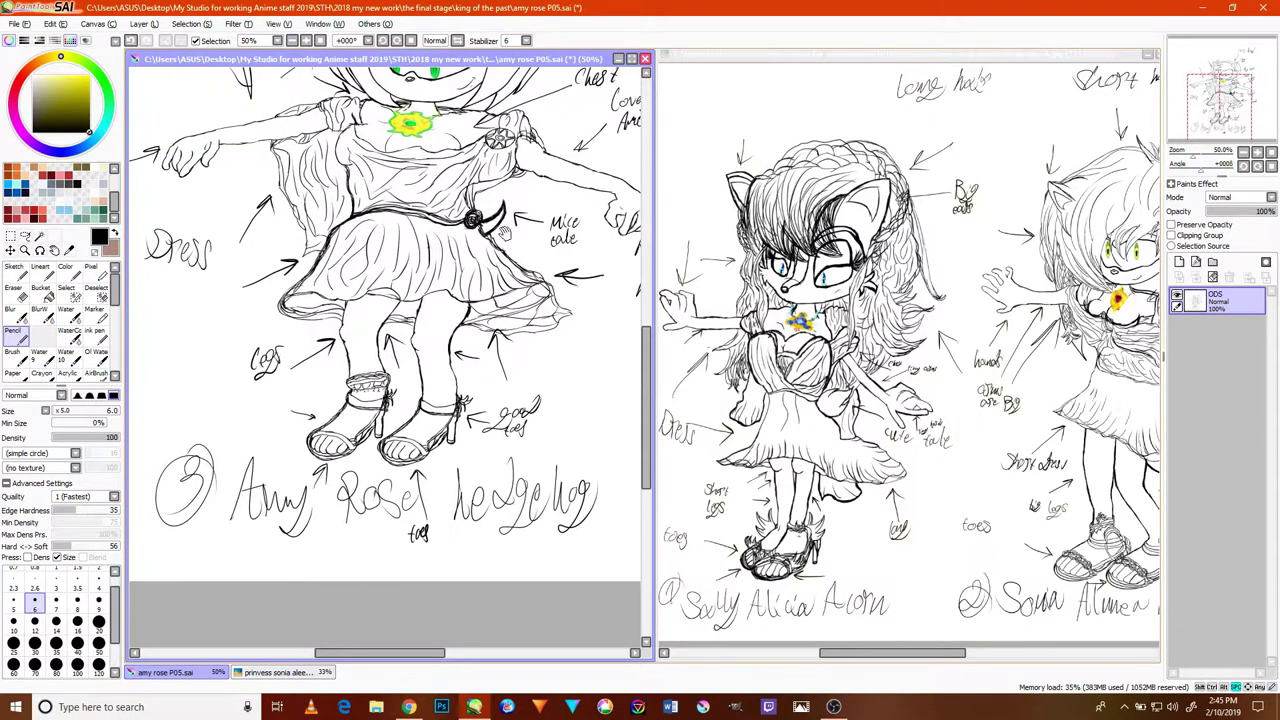
{"action": "scroll", "coordinate": [460, 264], "scroll_direction": "up", "scroll_amount": 3}
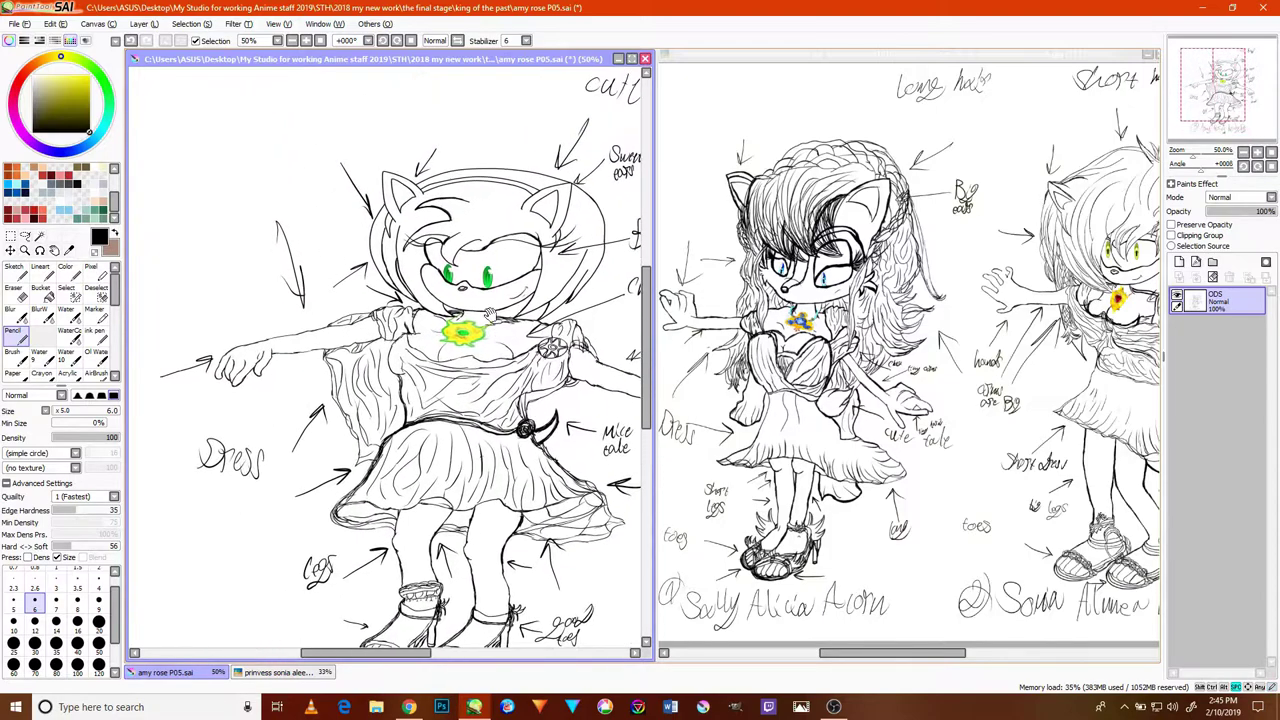
{"action": "left_click_drag", "start_coordinate": [491, 262], "coordinate": [466, 319]}
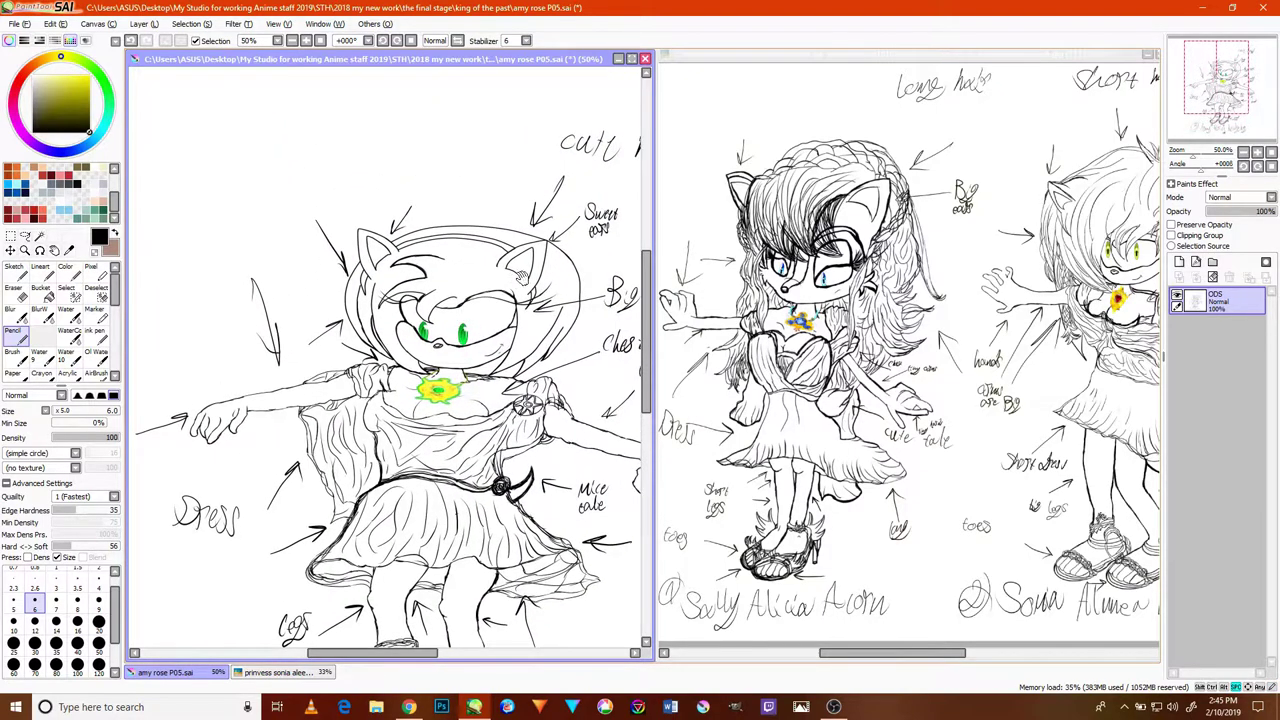
{"action": "left_click_drag", "start_coordinate": [537, 289], "coordinate": [464, 264]}
{"action": "left_click_drag", "start_coordinate": [472, 354], "coordinate": [447, 277]}
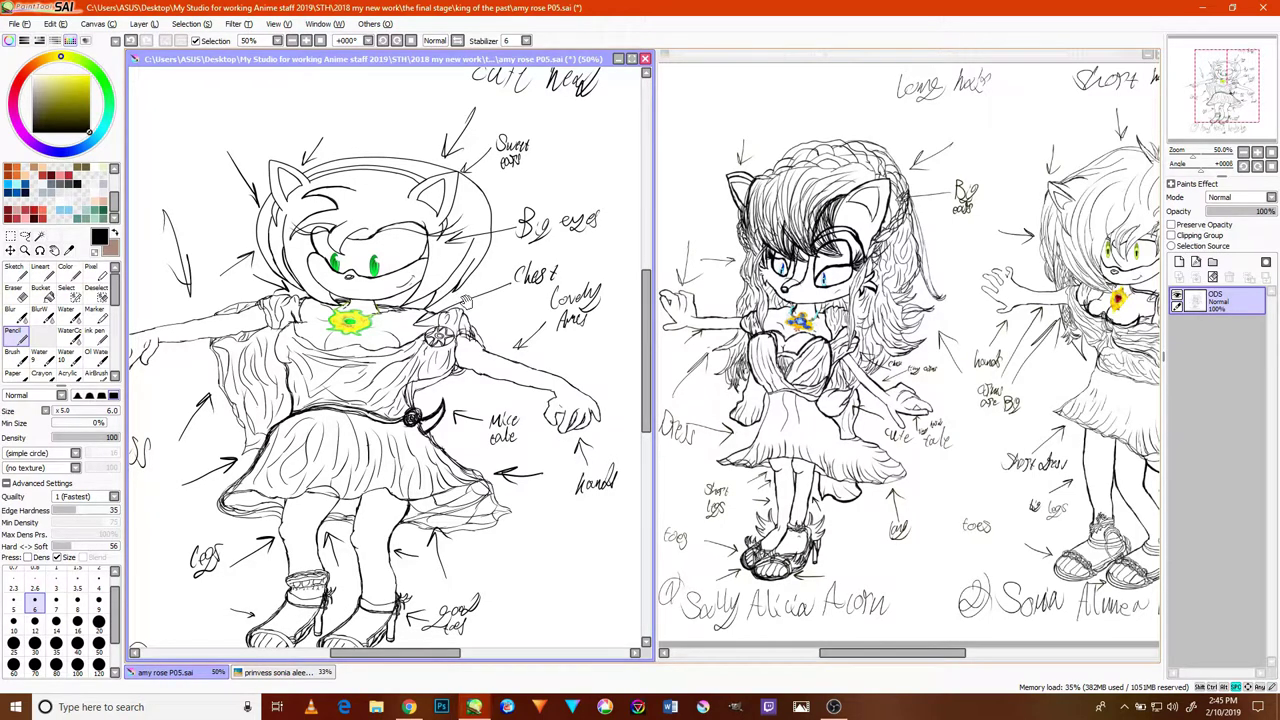
{"action": "scroll", "coordinate": [460, 298], "scroll_direction": "left", "scroll_amount": 2}
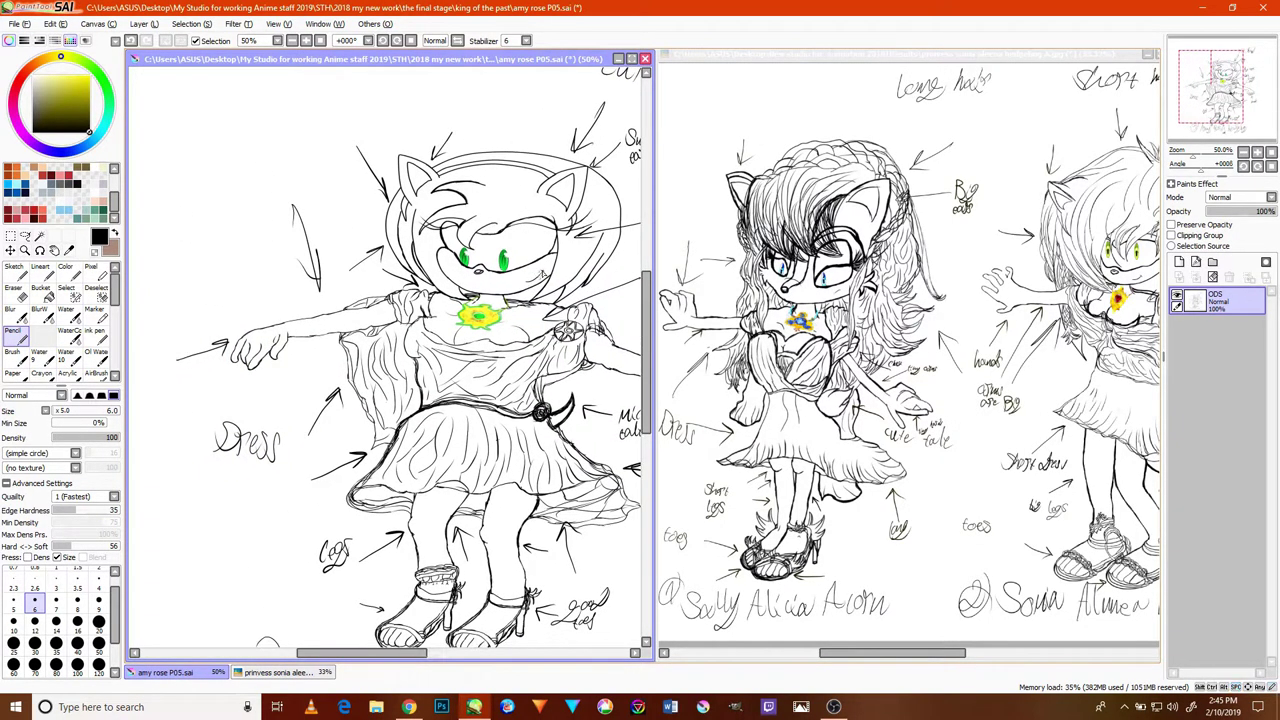
{"action": "scroll", "coordinate": [537, 277], "scroll_direction": "down", "scroll_amount": 2}
{"action": "scroll", "coordinate": [533, 290], "scroll_direction": "up", "scroll_amount": 5}
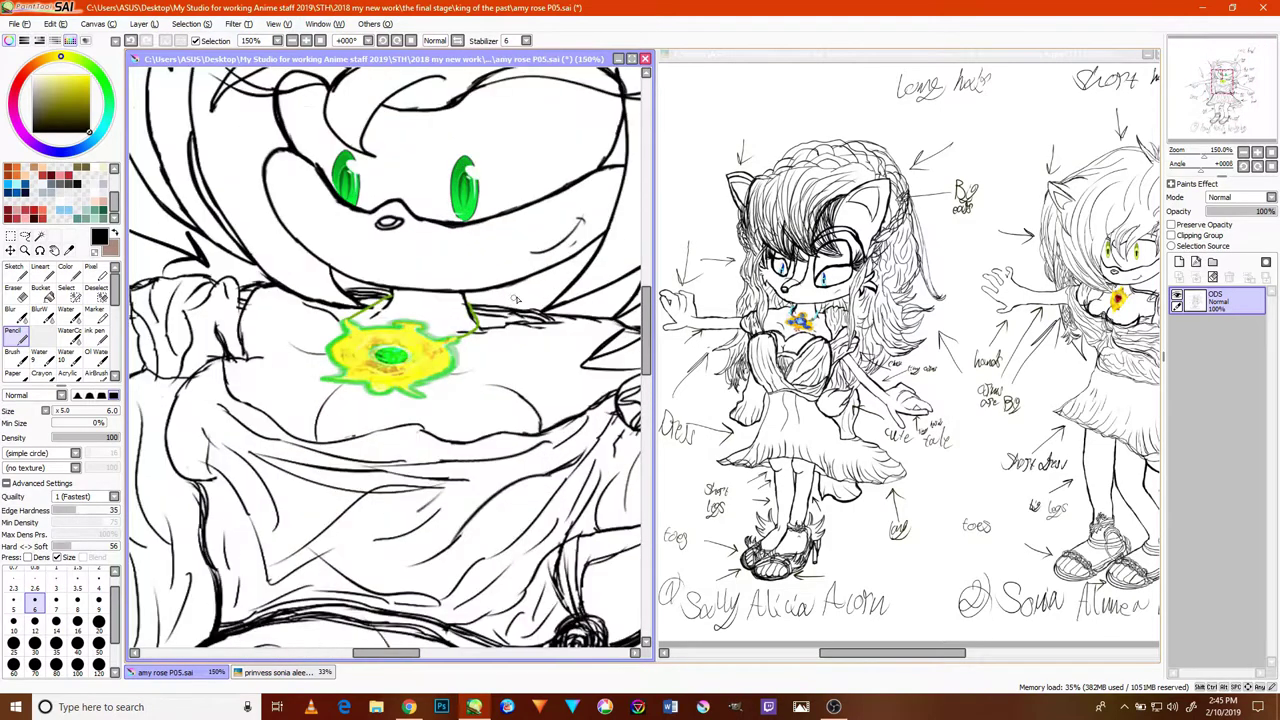
{"action": "scroll", "coordinate": [470, 318], "scroll_direction": "down", "scroll_amount": 1}
{"action": "scroll", "coordinate": [470, 318], "scroll_direction": "up", "scroll_amount": 2}
{"action": "left_click_drag", "start_coordinate": [461, 386], "coordinate": [425, 288]}
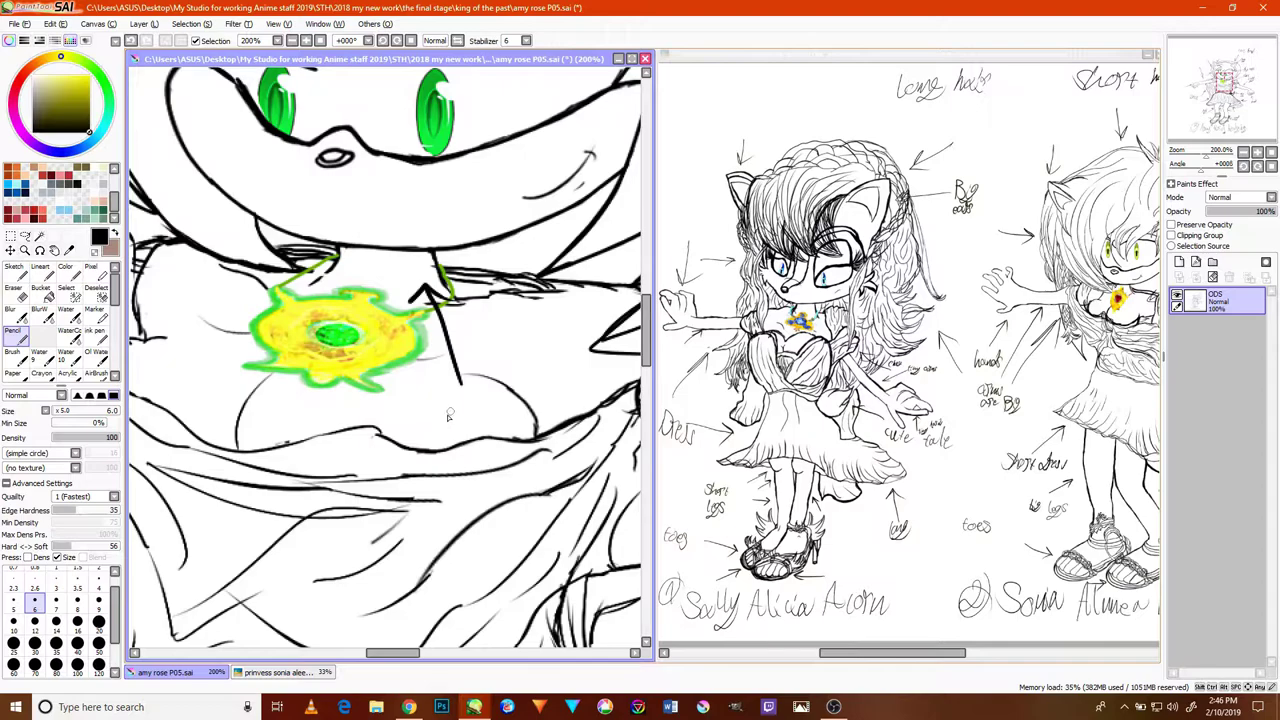
{"action": "mouse_move", "coordinate": [420, 427]}
{"action": "left_mouse_down"}
{"action": "mouse_move", "coordinate": [474, 410]}
{"action": "mouse_move", "coordinate": [486, 422]}
{"action": "mouse_move", "coordinate": [500, 396]}
{"action": "left_mouse_up"}
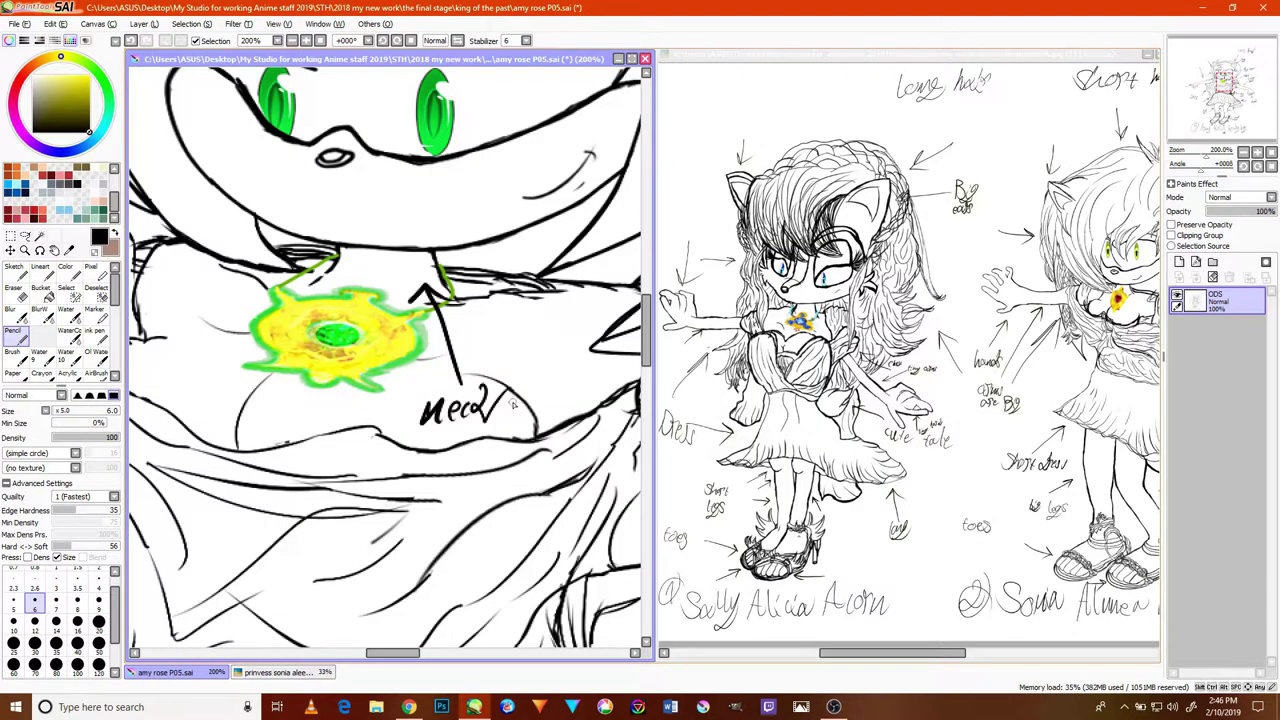
- Switch to the Sally and Sonia drawing, draw an upward arrow at Sally's neck beside her pendant, and write "neck" below it
{"action": "left_click", "coordinate": [816, 331]}
{"action": "left_click_drag", "start_coordinate": [860, 309], "coordinate": [828, 348]}
{"action": "scroll", "coordinate": [801, 330], "scroll_direction": "up", "scroll_amount": 3}
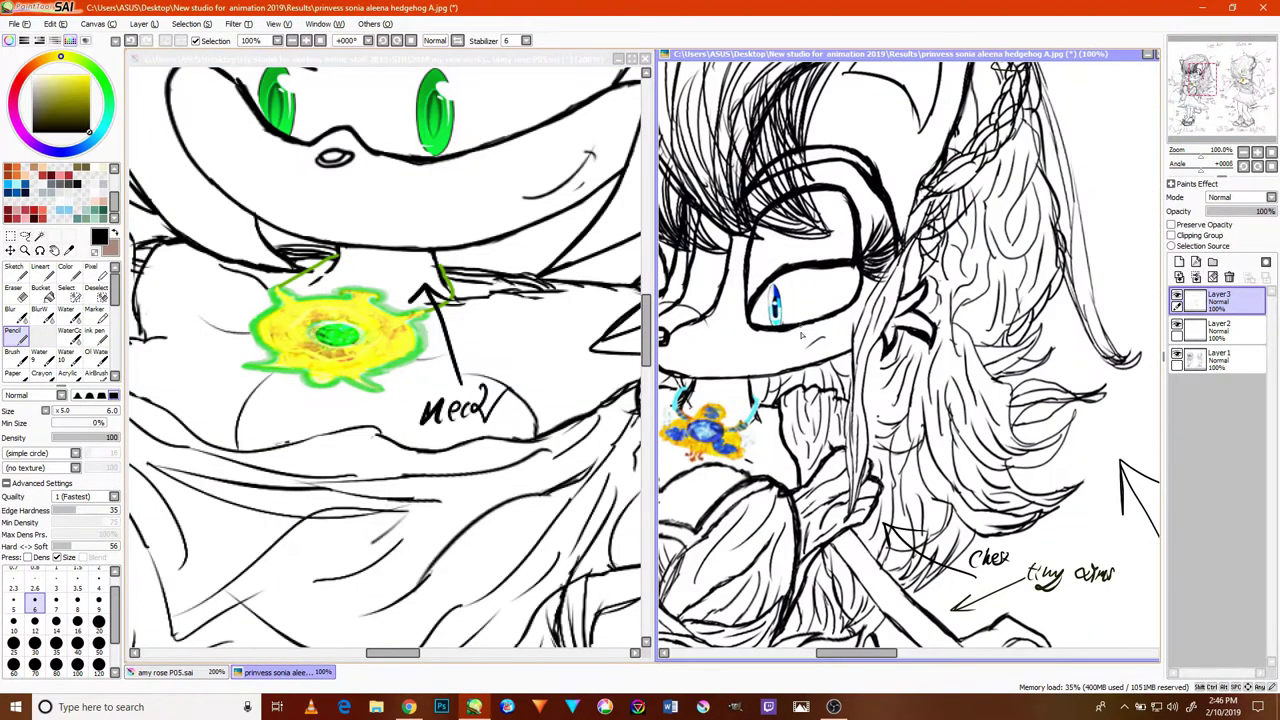
{"action": "scroll", "coordinate": [760, 418], "scroll_direction": "up", "scroll_amount": 2}
{"action": "mouse_move", "coordinate": [767, 505]}
{"action": "left_mouse_down"}
{"action": "mouse_move", "coordinate": [744, 406]}
{"action": "mouse_move", "coordinate": [726, 418]}
{"action": "mouse_move", "coordinate": [770, 446]}
{"action": "left_mouse_up"}
{"action": "mouse_move", "coordinate": [722, 560]}
{"action": "left_mouse_down"}
{"action": "mouse_move", "coordinate": [788, 496]}
{"action": "mouse_move", "coordinate": [812, 545]}
{"action": "left_mouse_up"}
- Draw an upward arrow at Sonia's neck beside the red-gem pendant and write "neck" below it
{"action": "scroll", "coordinate": [786, 505], "scroll_direction": "down", "scroll_amount": 8}
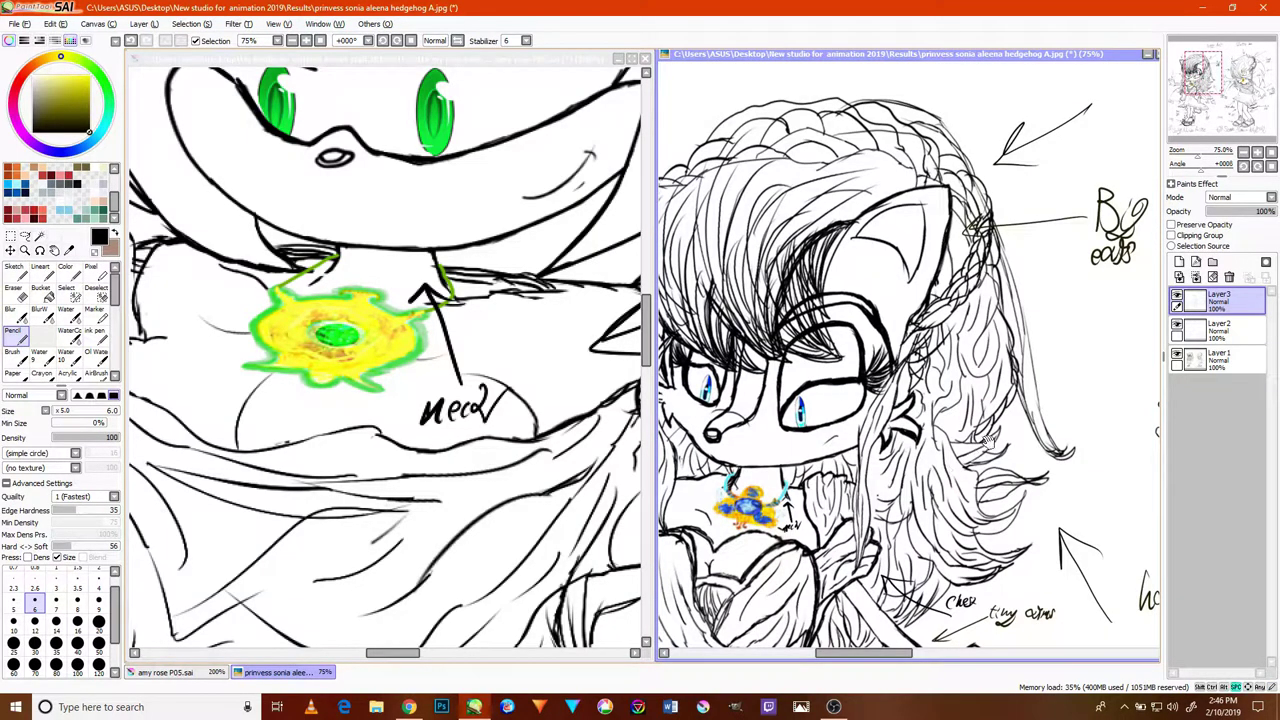
{"action": "left_click_drag", "start_coordinate": [970, 436], "coordinate": [693, 262]}
{"action": "left_click_drag", "start_coordinate": [965, 338], "coordinate": [646, 352]}
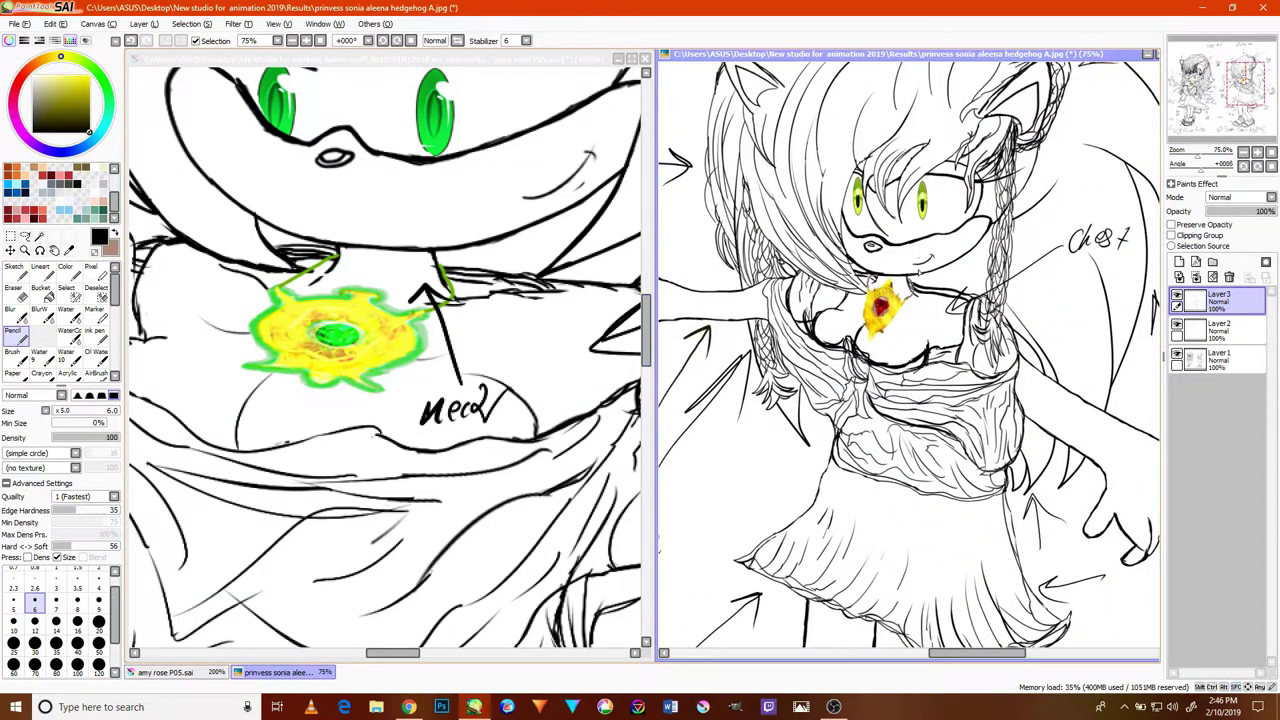
{"action": "scroll", "coordinate": [919, 268], "scroll_direction": "up", "scroll_amount": 4}
{"action": "mouse_move", "coordinate": [910, 370]}
{"action": "left_mouse_down"}
{"action": "mouse_move", "coordinate": [907, 304]}
{"action": "mouse_move", "coordinate": [926, 305]}
{"action": "left_mouse_up"}
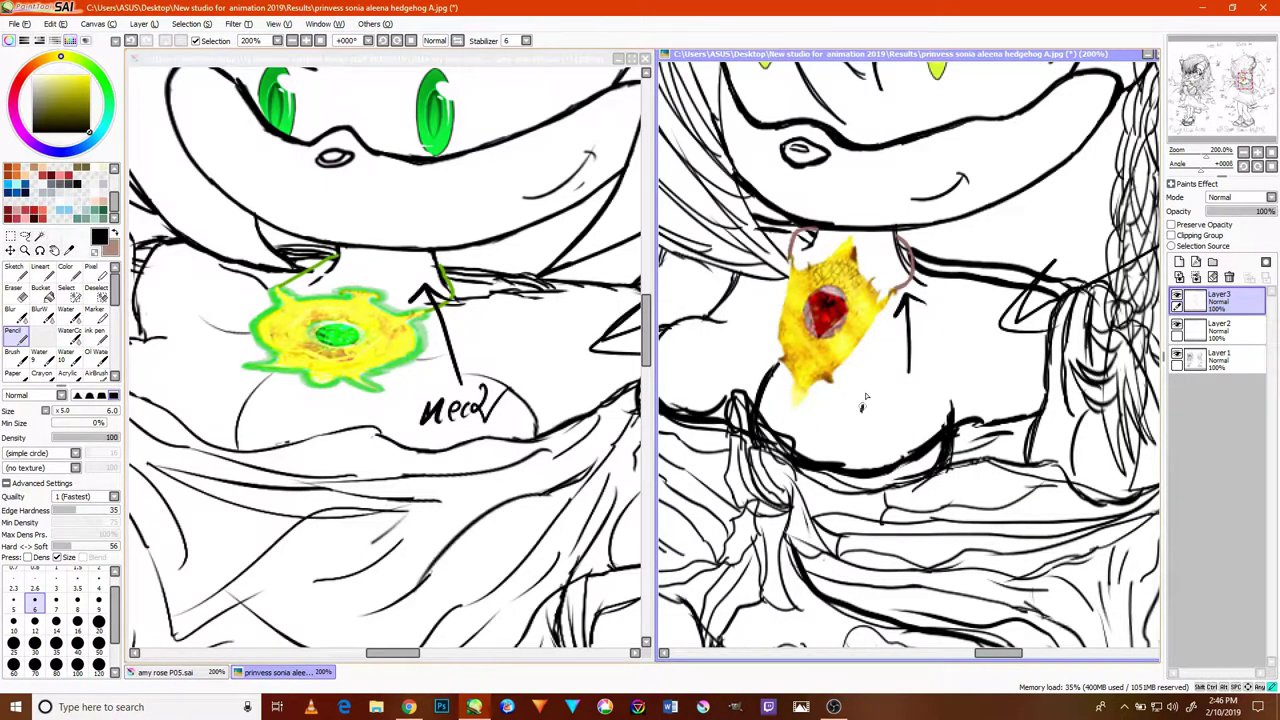
{"action": "left_click_drag", "start_coordinate": [909, 379], "coordinate": [915, 408]}
{"action": "left_click_drag", "start_coordinate": [925, 407], "coordinate": [937, 381]}
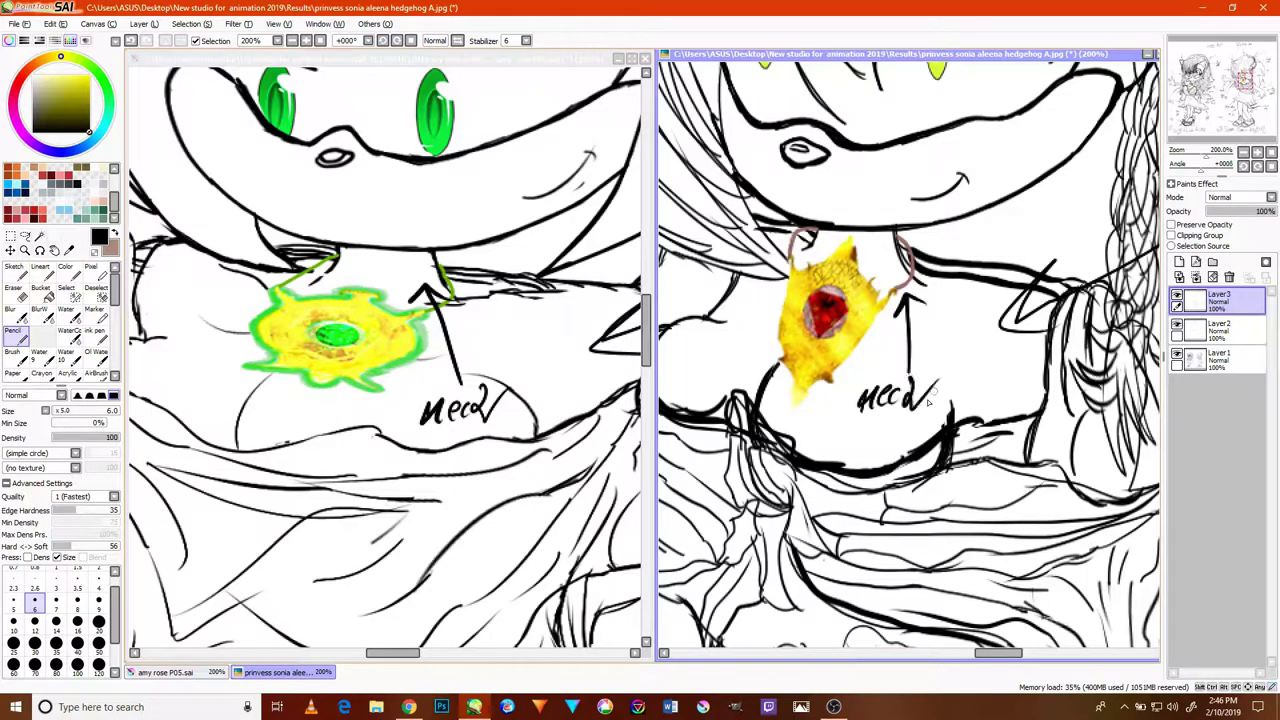
- Outline Sonia's cheek with a curve near the corner of her face, draw an upward arrow below the face, and label it "cheek"
{"action": "scroll", "coordinate": [881, 416], "scroll_direction": "down", "scroll_amount": 3}
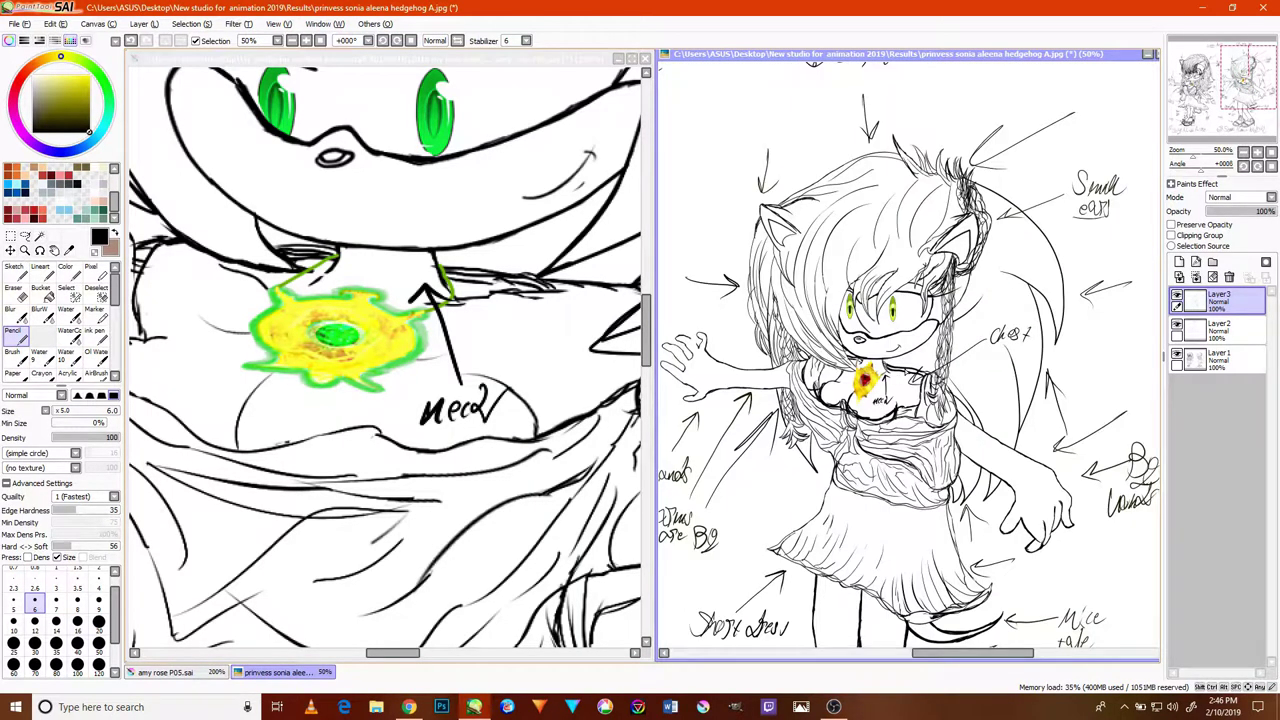
{"action": "scroll", "coordinate": [985, 295], "scroll_direction": "up", "scroll_amount": 3}
{"action": "left_click_drag", "start_coordinate": [920, 350], "coordinate": [913, 383]}
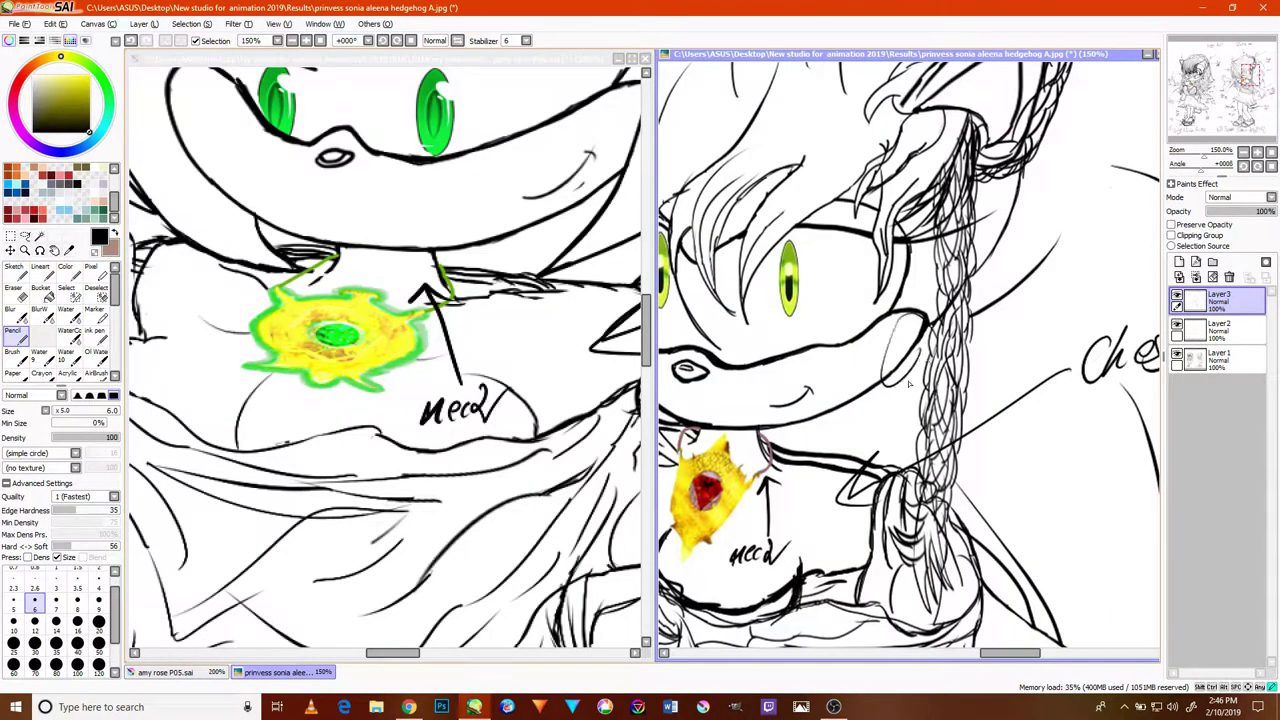
{"action": "scroll", "coordinate": [875, 400], "scroll_direction": "down", "scroll_amount": 2}
{"action": "scroll", "coordinate": [850, 460], "scroll_direction": "up", "scroll_amount": 3}
{"action": "left_click_drag", "start_coordinate": [848, 493], "coordinate": [863, 421]}
{"action": "mouse_move", "coordinate": [840, 510]}
{"action": "left_mouse_down"}
{"action": "mouse_move", "coordinate": [838, 524]}
{"action": "mouse_move", "coordinate": [880, 527]}
{"action": "left_mouse_up"}
{"action": "scroll", "coordinate": [876, 523], "scroll_direction": "down", "scroll_amount": 3}
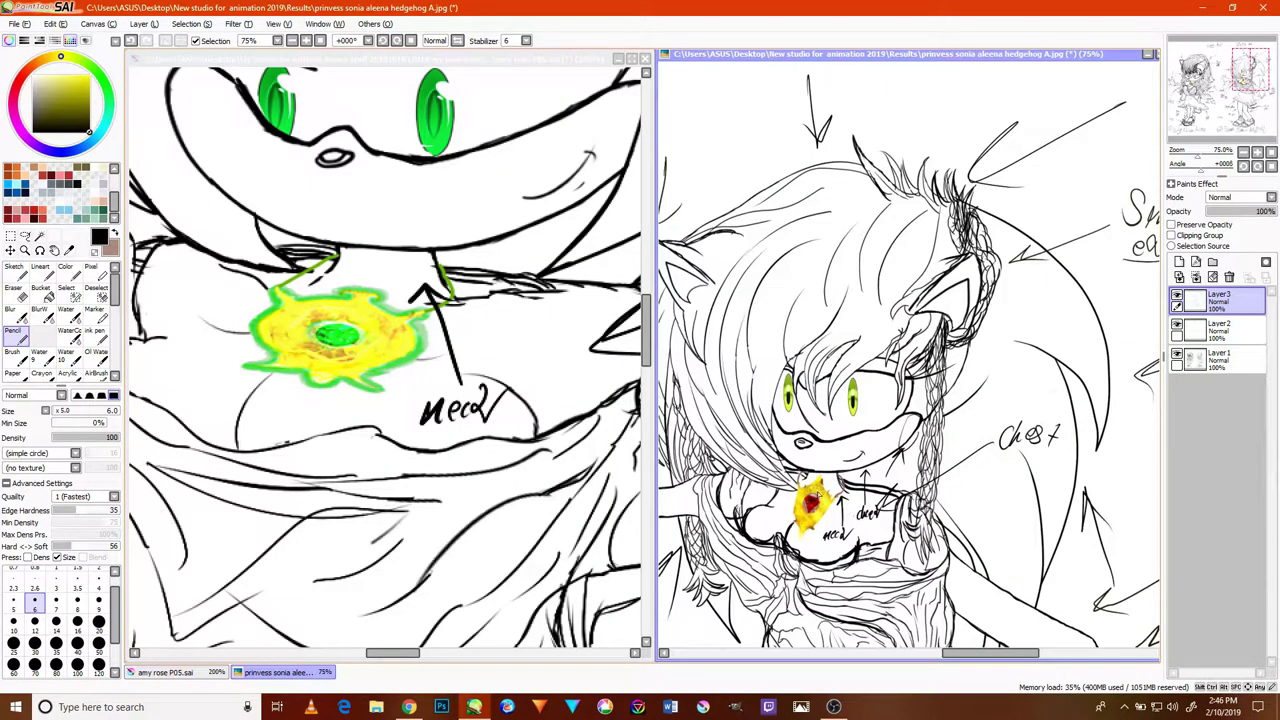
- Draw a small downward arrow on Sally's muzzle and circle the fur tuft on the cheek beside her larger eye
{"action": "mouse_move", "coordinate": [781, 402]}
{"action": "left_mouse_down"}
{"action": "mouse_move", "coordinate": [852, 443]}
{"action": "mouse_move", "coordinate": [983, 364]}
{"action": "left_mouse_up"}
{"action": "left_click_drag", "start_coordinate": [816, 373], "coordinate": [1022, 419]}
{"action": "scroll", "coordinate": [838, 368], "scroll_direction": "left", "scroll_amount": 5}
{"action": "scroll", "coordinate": [838, 368], "scroll_direction": "down", "scroll_amount": 3}
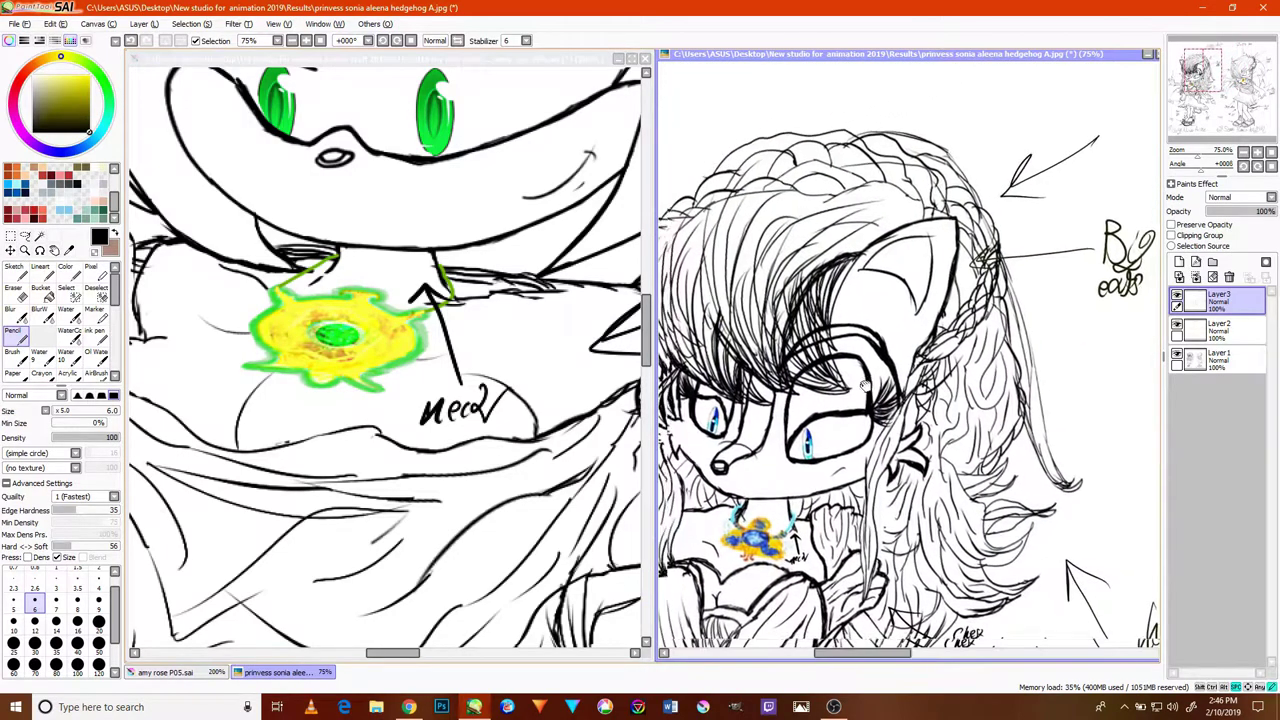
{"action": "scroll", "coordinate": [927, 429], "scroll_direction": "down", "scroll_amount": 2}
{"action": "scroll", "coordinate": [928, 427], "scroll_direction": "up", "scroll_amount": 4}
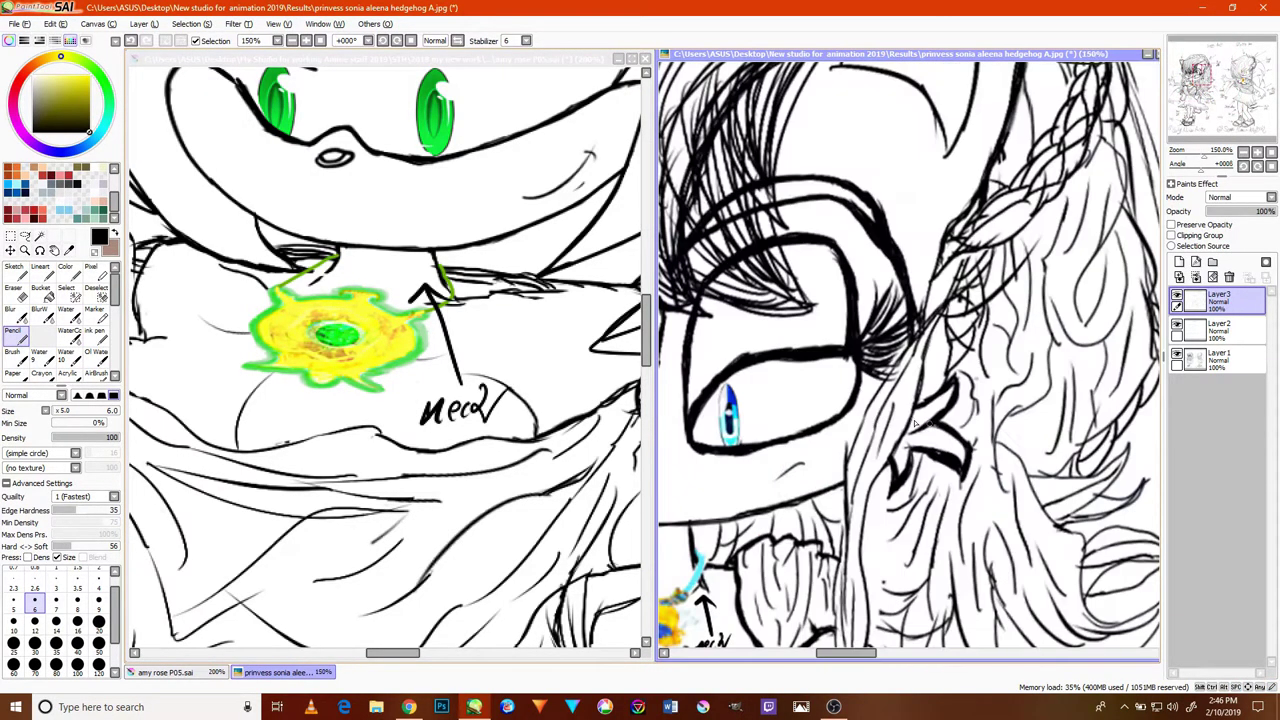
{"action": "left_click_drag", "start_coordinate": [856, 383], "coordinate": [1034, 292]}
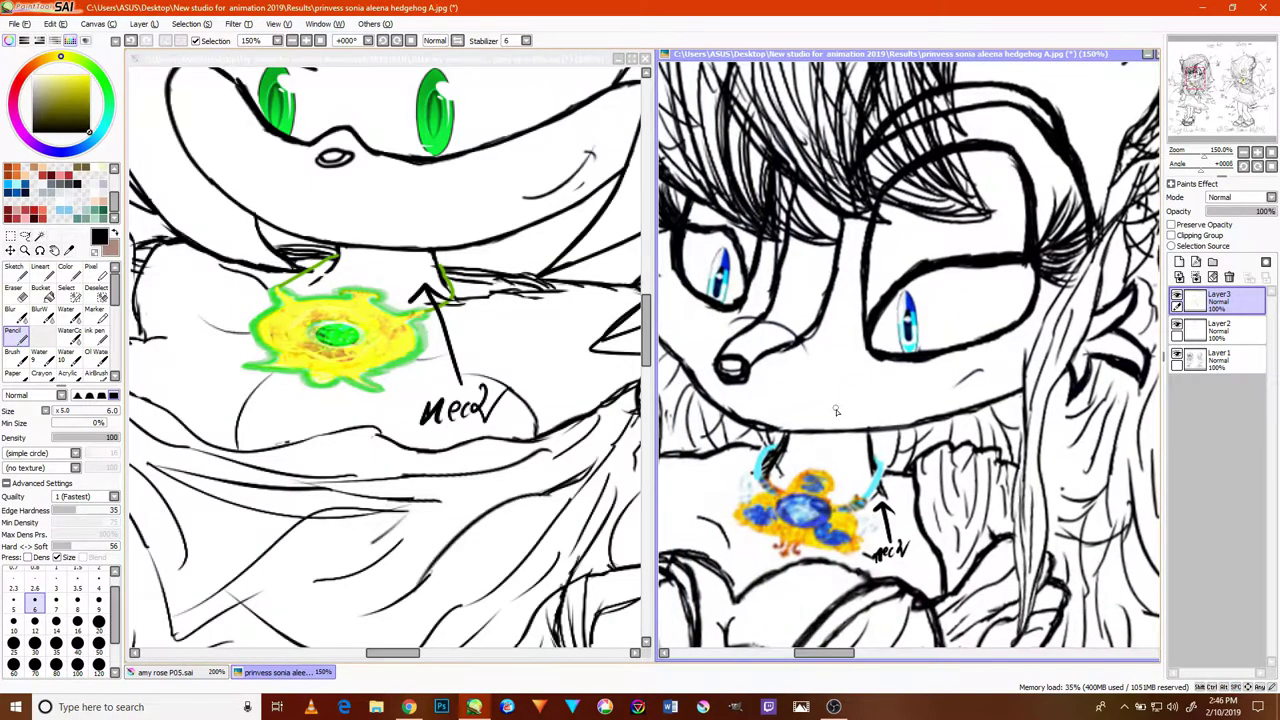
{"action": "scroll", "coordinate": [836, 410], "scroll_direction": "up", "scroll_amount": 2}
{"action": "mouse_move", "coordinate": [827, 323]}
{"action": "left_mouse_down"}
{"action": "mouse_move", "coordinate": [866, 403]}
{"action": "mouse_move", "coordinate": [861, 385]}
{"action": "mouse_move", "coordinate": [823, 396]}
{"action": "left_mouse_up"}
{"action": "mouse_move", "coordinate": [990, 362]}
{"action": "left_mouse_down"}
{"action": "mouse_move", "coordinate": [943, 357]}
{"action": "mouse_move", "coordinate": [742, 453]}
{"action": "mouse_move", "coordinate": [832, 390]}
{"action": "left_mouse_up"}
{"action": "left_click_drag", "start_coordinate": [1027, 320], "coordinate": [897, 412]}
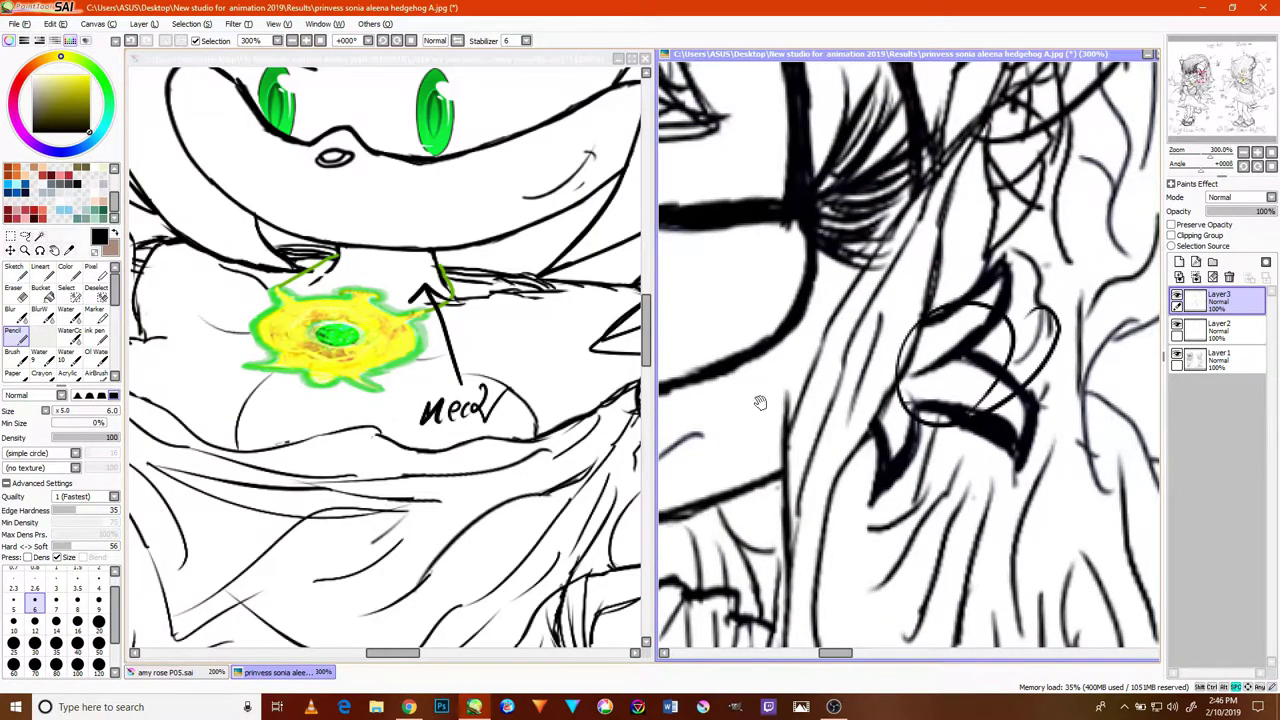
- Circle Sally's other cheek, beside her smaller eye, and write "Cute cheeks" next to the circle
{"action": "left_click_drag", "start_coordinate": [766, 400], "coordinate": [1105, 335]}
{"action": "left_click_drag", "start_coordinate": [846, 326], "coordinate": [1117, 320]}
{"action": "mouse_move", "coordinate": [690, 296]}
{"action": "left_mouse_down"}
{"action": "mouse_move", "coordinate": [795, 362]}
{"action": "mouse_move", "coordinate": [828, 405]}
{"action": "left_mouse_up"}
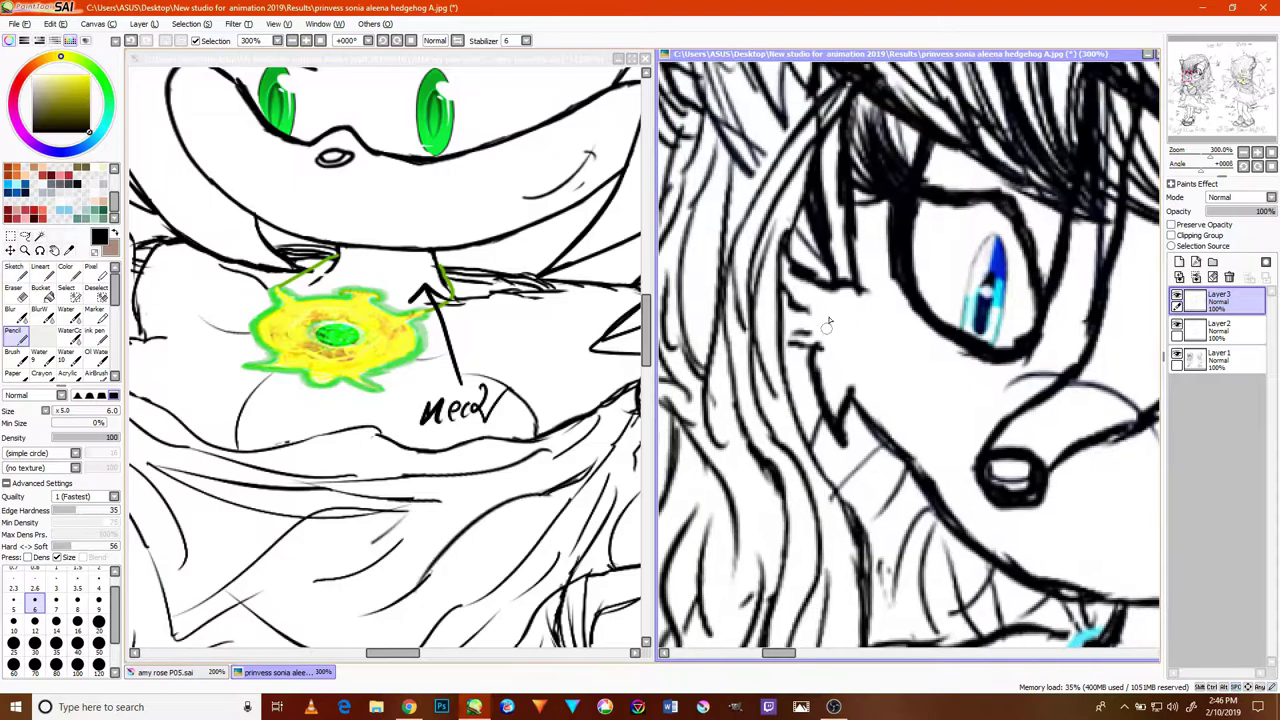
{"action": "left_click_drag", "start_coordinate": [834, 309], "coordinate": [879, 336]}
{"action": "mouse_move", "coordinate": [929, 394]}
{"action": "left_mouse_down"}
{"action": "mouse_move", "coordinate": [898, 356]}
{"action": "mouse_move", "coordinate": [901, 317]}
{"action": "mouse_move", "coordinate": [894, 340]}
{"action": "mouse_move", "coordinate": [948, 345]}
{"action": "mouse_move", "coordinate": [904, 378]}
{"action": "mouse_move", "coordinate": [958, 392]}
{"action": "mouse_move", "coordinate": [978, 360]}
{"action": "left_mouse_up"}
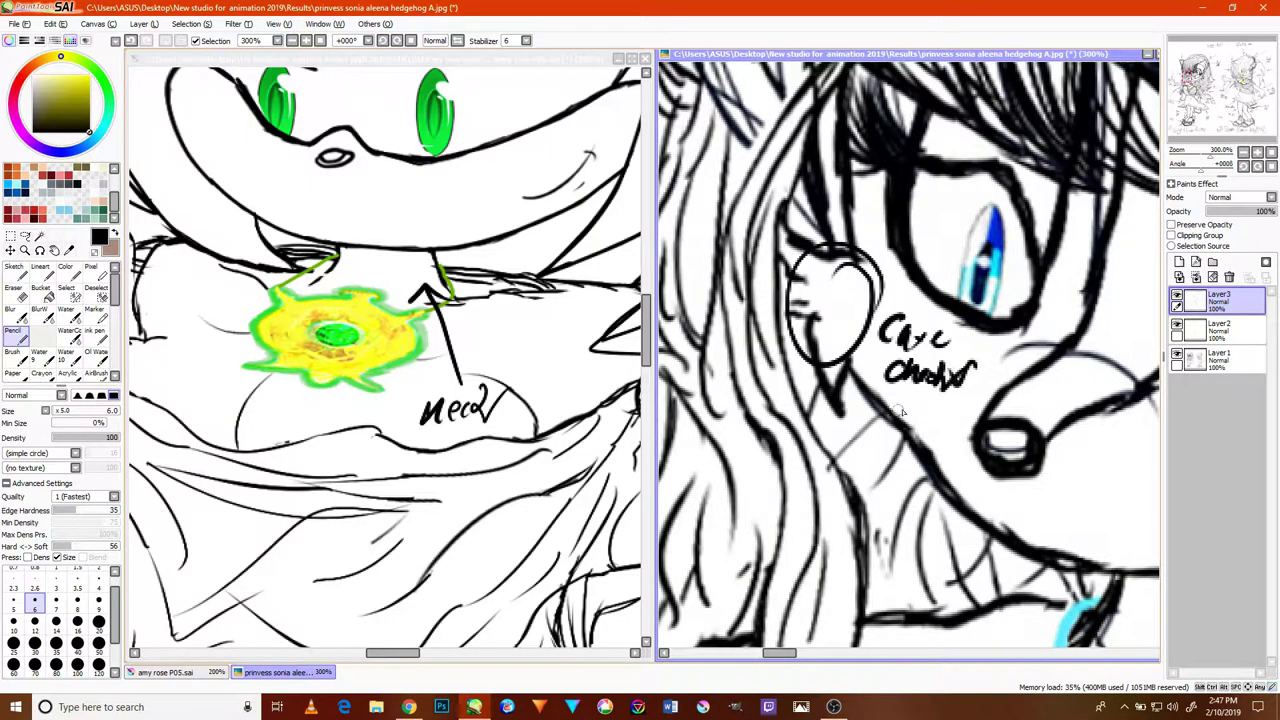
{"action": "scroll", "coordinate": [901, 411], "scroll_direction": "down", "scroll_amount": 4}
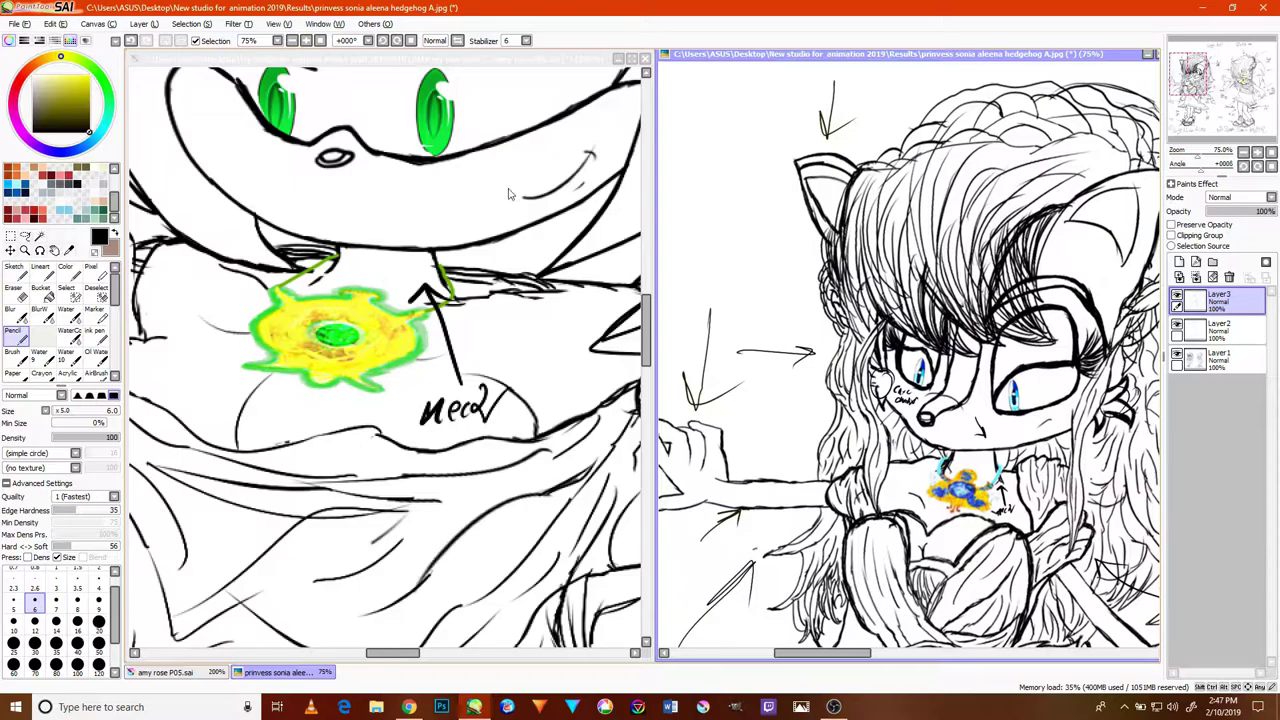
- Switch to the Amy drawing and draw an upward arrow beneath her eye and a downward arrow toward her chin on the muzzle
{"action": "scroll", "coordinate": [506, 201], "scroll_direction": "up", "scroll_amount": 3}
{"action": "scroll", "coordinate": [497, 205], "scroll_direction": "down", "scroll_amount": 6}
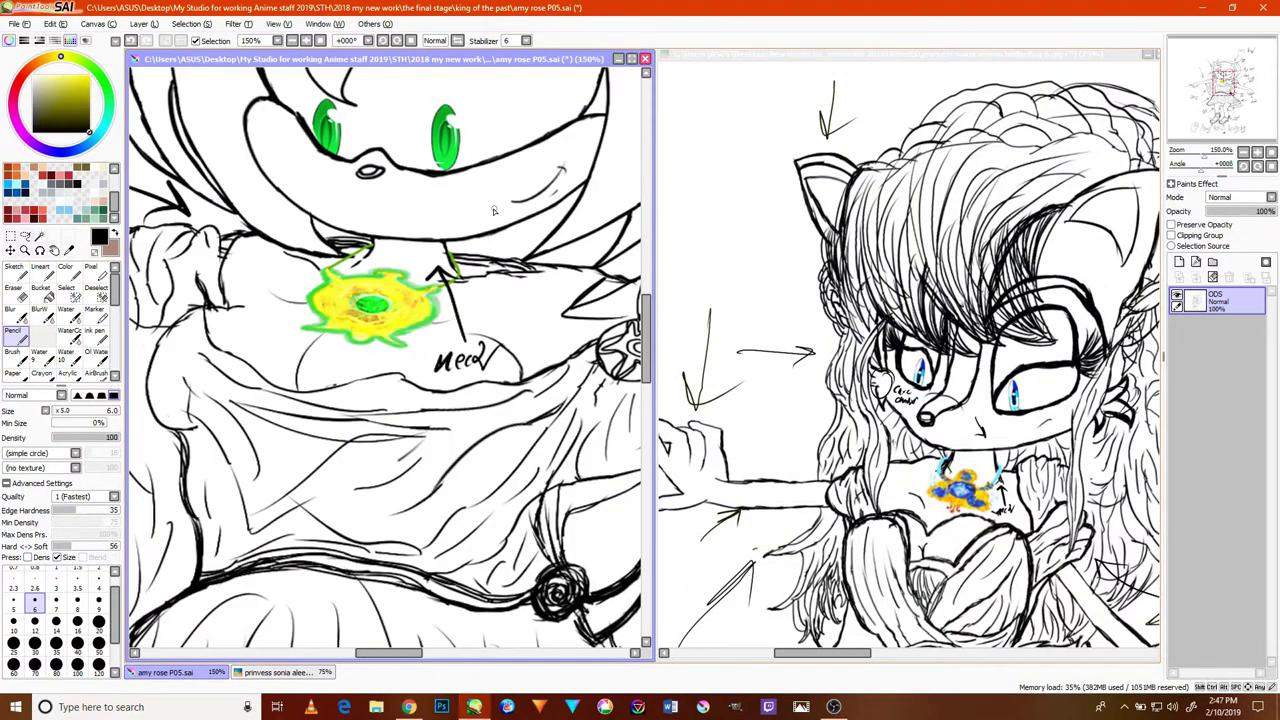
{"action": "mouse_move", "coordinate": [490, 175]}
{"action": "left_mouse_down"}
{"action": "mouse_move", "coordinate": [528, 261]}
{"action": "mouse_move", "coordinate": [511, 263]}
{"action": "left_mouse_up"}
{"action": "scroll", "coordinate": [433, 273], "scroll_direction": "down", "scroll_amount": 1}
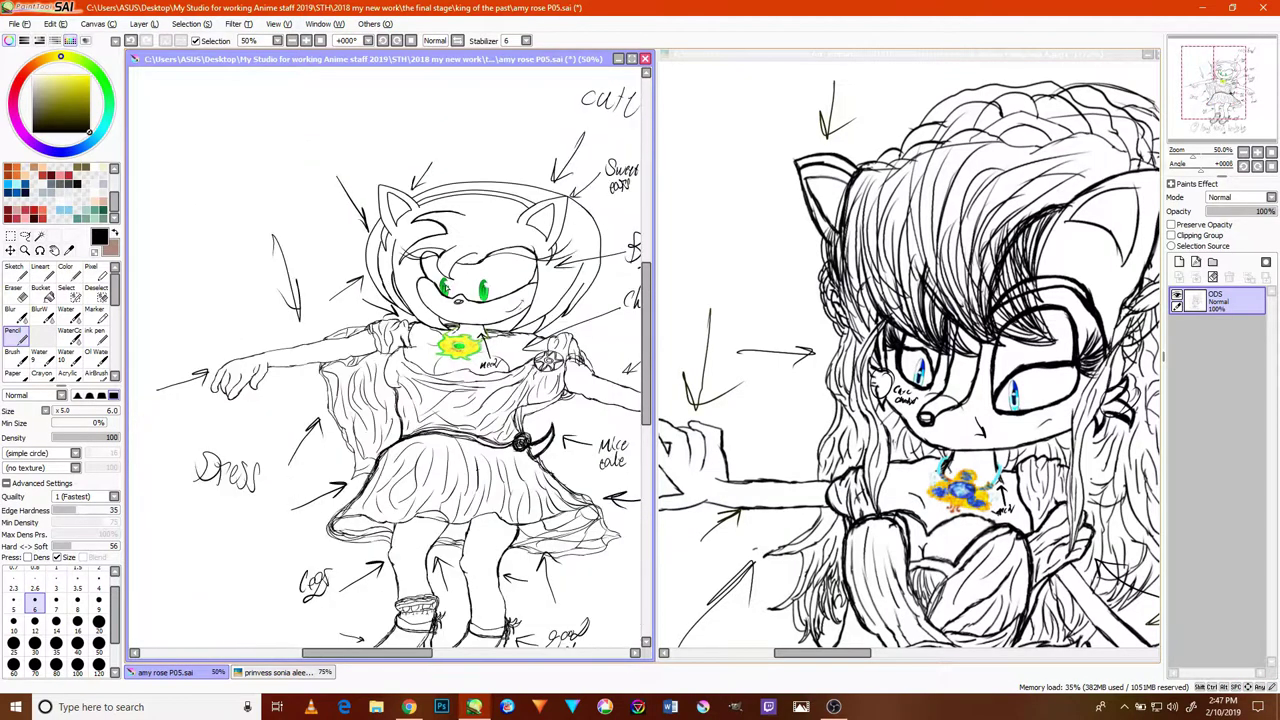
{"action": "scroll", "coordinate": [440, 292], "scroll_direction": "up", "scroll_amount": 5}
{"action": "left_click_drag", "start_coordinate": [394, 352], "coordinate": [411, 296]}
{"action": "mouse_move", "coordinate": [396, 314]}
{"action": "left_mouse_down"}
{"action": "mouse_move", "coordinate": [412, 295]}
{"action": "mouse_move", "coordinate": [430, 322]}
{"action": "left_mouse_up"}
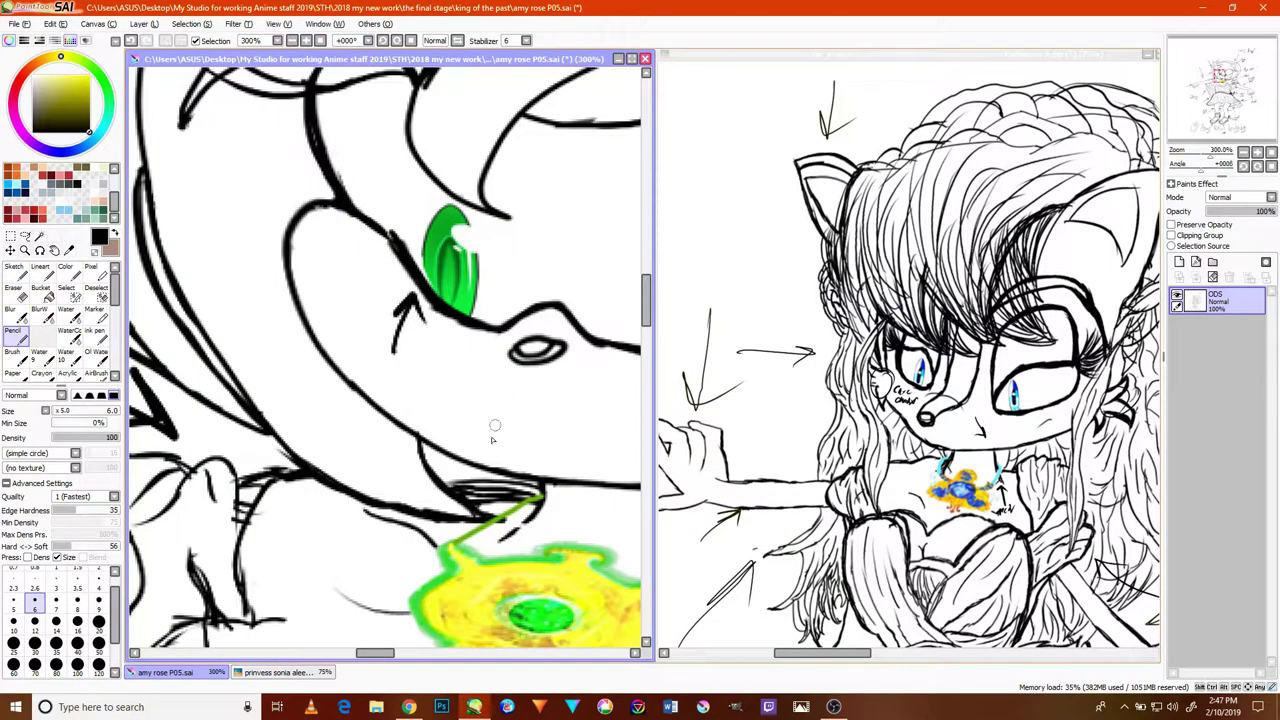
{"action": "left_click_drag", "start_coordinate": [453, 390], "coordinate": [490, 452]}
{"action": "left_click_drag", "start_coordinate": [460, 428], "coordinate": [489, 450]}
{"action": "scroll", "coordinate": [452, 436], "scroll_direction": "down", "scroll_amount": 2}
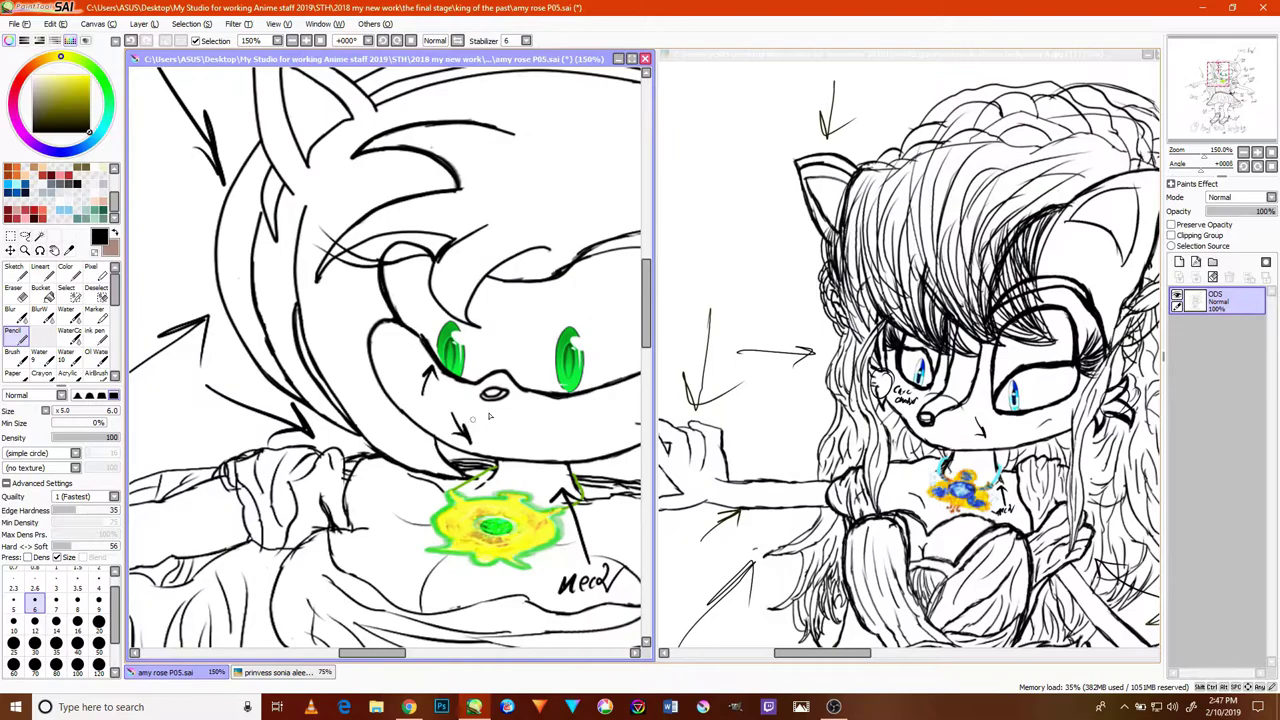
- Draw an arrow up to the outer corner of Amy's muzzle and write "cheeks" beside it
{"action": "left_click_drag", "start_coordinate": [599, 389], "coordinate": [320, 395]}
{"action": "scroll", "coordinate": [430, 378], "scroll_direction": "down", "scroll_amount": 4}
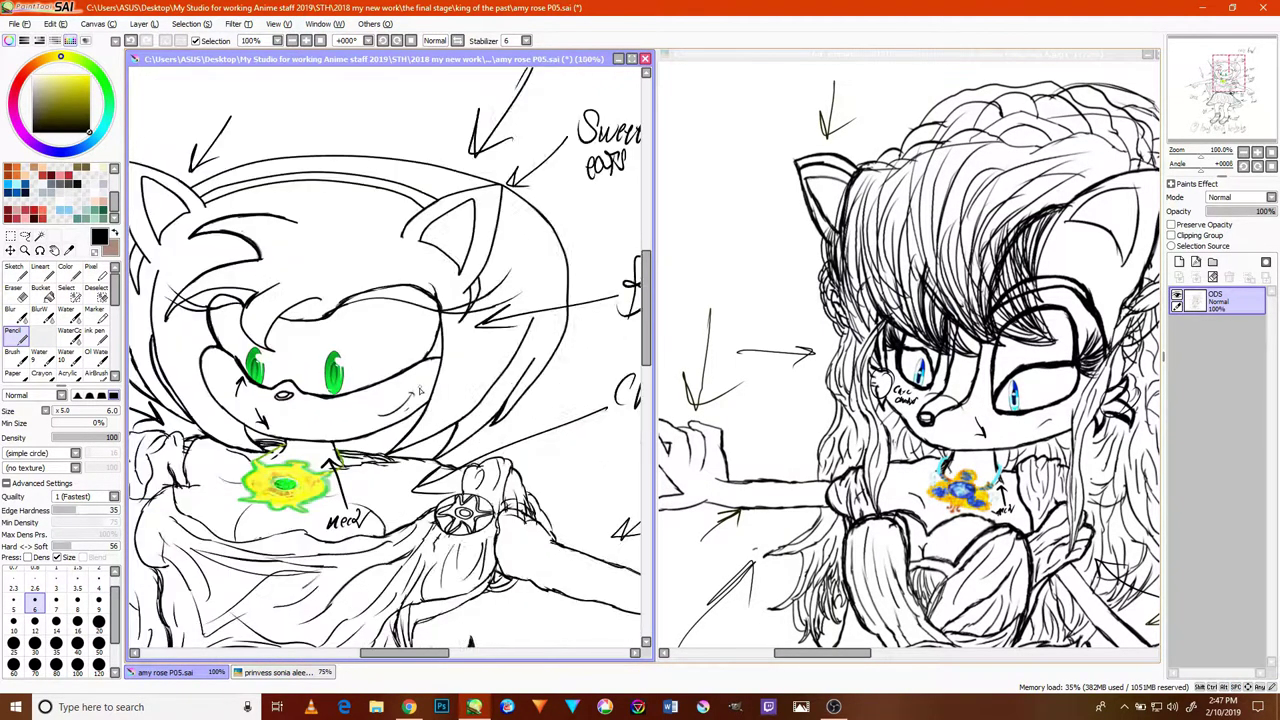
{"action": "scroll", "coordinate": [408, 394], "scroll_direction": "up", "scroll_amount": 7}
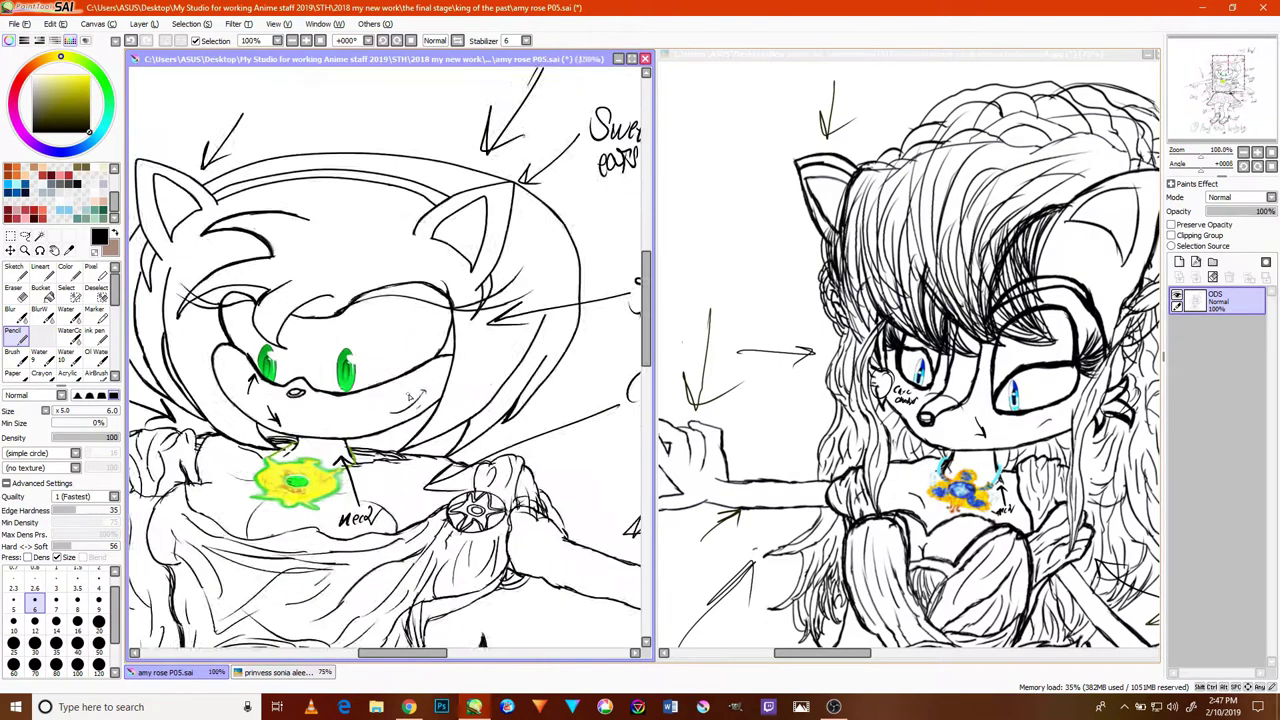
{"action": "left_click_drag", "start_coordinate": [424, 378], "coordinate": [486, 298]}
{"action": "mouse_move", "coordinate": [486, 298]}
{"action": "left_mouse_down"}
{"action": "mouse_move", "coordinate": [451, 317]}
{"action": "mouse_move", "coordinate": [486, 300]}
{"action": "mouse_move", "coordinate": [488, 348]}
{"action": "left_mouse_up"}
{"action": "mouse_move", "coordinate": [310, 384]}
{"action": "left_mouse_down"}
{"action": "mouse_move", "coordinate": [287, 416]}
{"action": "mouse_move", "coordinate": [322, 367]}
{"action": "mouse_move", "coordinate": [314, 415]}
{"action": "mouse_move", "coordinate": [339, 394]}
{"action": "mouse_move", "coordinate": [347, 409]}
{"action": "mouse_move", "coordinate": [355, 389]}
{"action": "mouse_move", "coordinate": [351, 407]}
{"action": "mouse_move", "coordinate": [370, 372]}
{"action": "mouse_move", "coordinate": [368, 397]}
{"action": "mouse_move", "coordinate": [398, 365]}
{"action": "mouse_move", "coordinate": [372, 401]}
{"action": "left_mouse_up"}
{"action": "scroll", "coordinate": [371, 400], "scroll_direction": "down", "scroll_amount": 4}
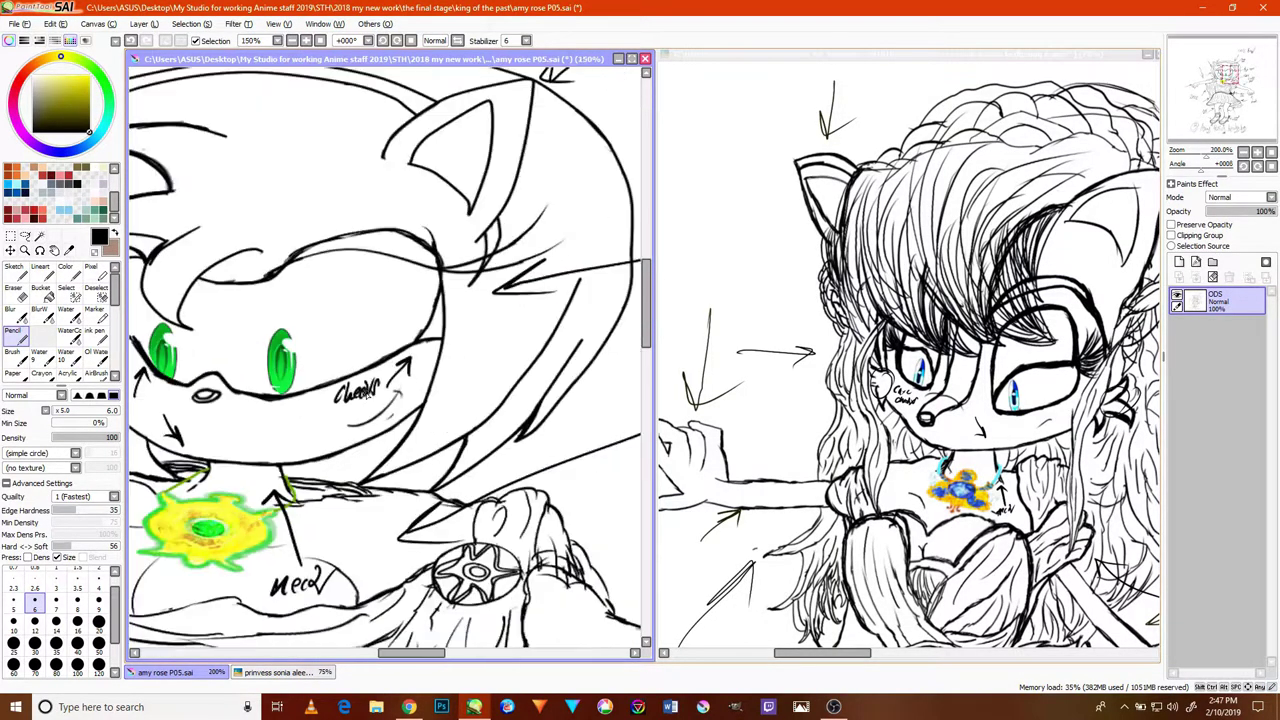
- Draw an arrow pointing at Amy's smile line and write "Cute mouth" at its tail
{"action": "scroll", "coordinate": [343, 425], "scroll_direction": "up", "scroll_amount": 4}
{"action": "mouse_move", "coordinate": [308, 460]}
{"action": "left_mouse_down"}
{"action": "mouse_move", "coordinate": [389, 413]}
{"action": "mouse_move", "coordinate": [359, 412]}
{"action": "mouse_move", "coordinate": [396, 409]}
{"action": "mouse_move", "coordinate": [372, 440]}
{"action": "left_mouse_up"}
{"action": "mouse_move", "coordinate": [186, 424]}
{"action": "left_mouse_down"}
{"action": "mouse_move", "coordinate": [168, 464]}
{"action": "mouse_move", "coordinate": [208, 462]}
{"action": "left_mouse_up"}
{"action": "left_click_drag", "start_coordinate": [200, 440], "coordinate": [258, 412]}
{"action": "mouse_move", "coordinate": [158, 506]}
{"action": "left_mouse_down"}
{"action": "mouse_move", "coordinate": [216, 472]}
{"action": "mouse_move", "coordinate": [232, 498]}
{"action": "left_mouse_up"}
{"action": "left_click_drag", "start_coordinate": [246, 460], "coordinate": [254, 500]}
{"action": "scroll", "coordinate": [266, 470], "scroll_direction": "down", "scroll_amount": 4}
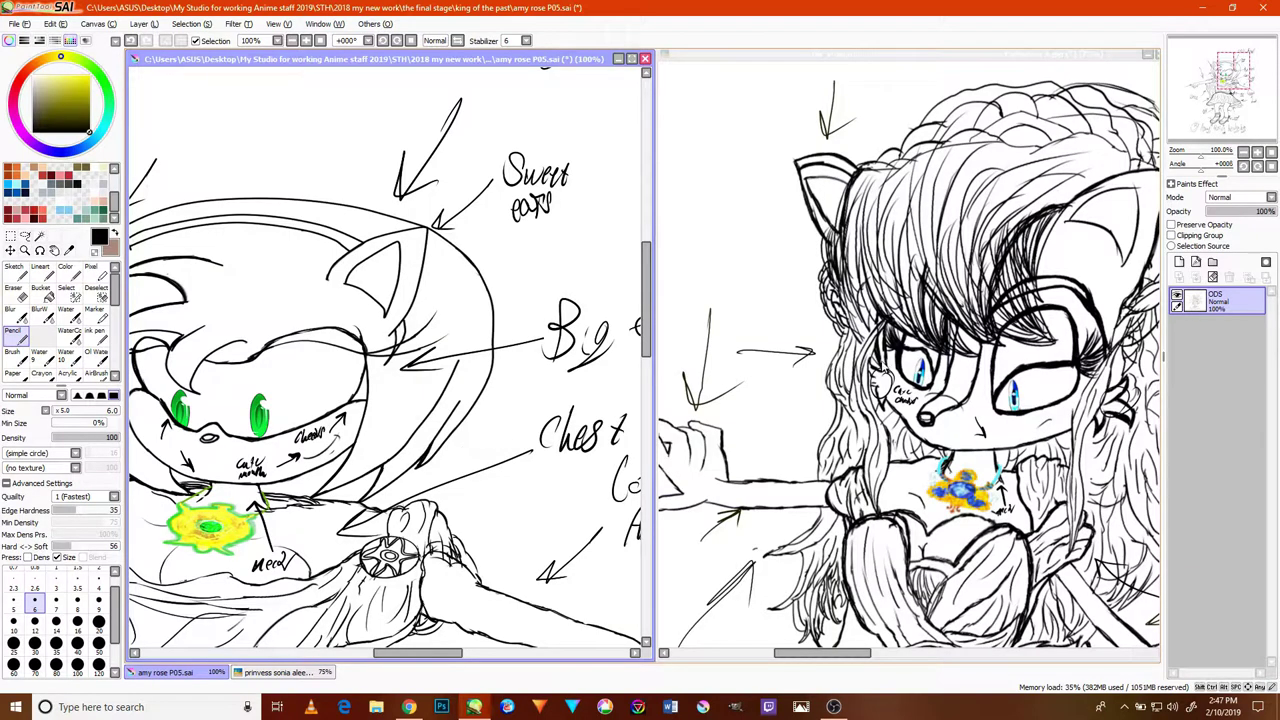
- Switch to the Sally and Sonia drawing, draw an arrow toward Sally's smile line, and label it "Sweet mouth"
{"action": "left_click", "coordinate": [918, 373]}
{"action": "scroll", "coordinate": [900, 350], "scroll_direction": "down", "scroll_amount": 1}
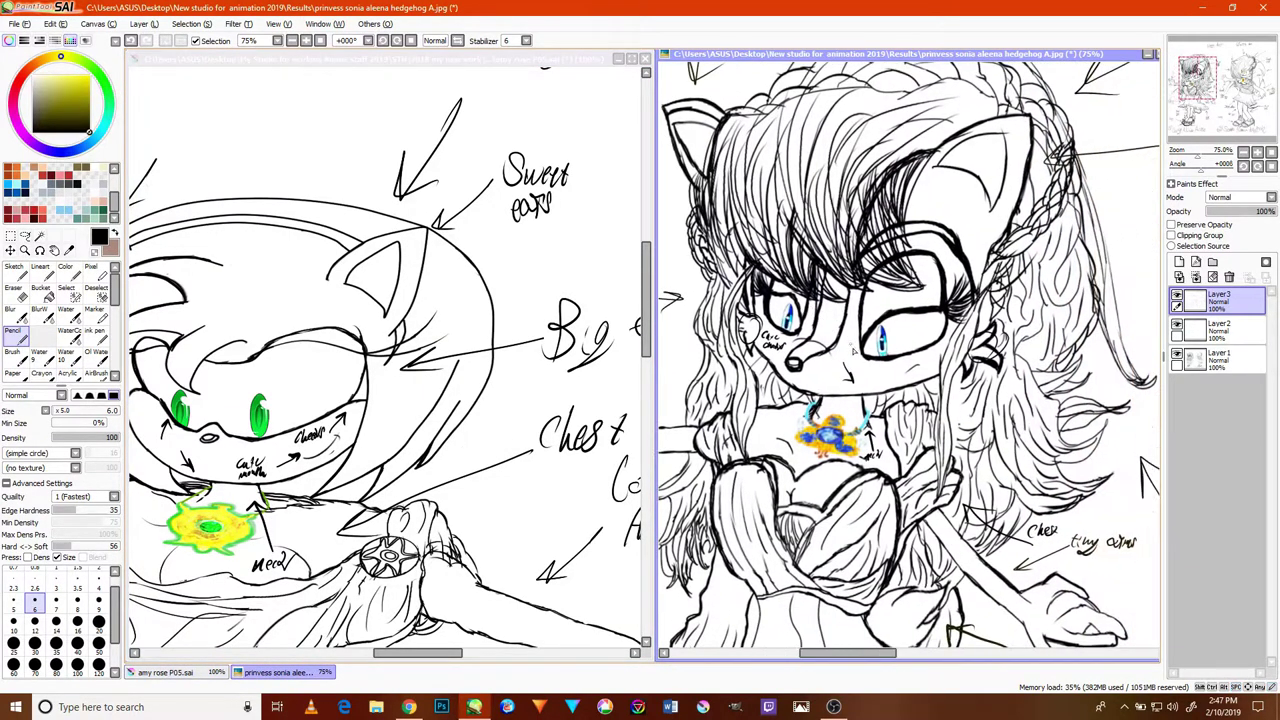
{"action": "scroll", "coordinate": [881, 363], "scroll_direction": "up", "scroll_amount": 4}
{"action": "scroll", "coordinate": [922, 397], "scroll_direction": "up", "scroll_amount": 2}
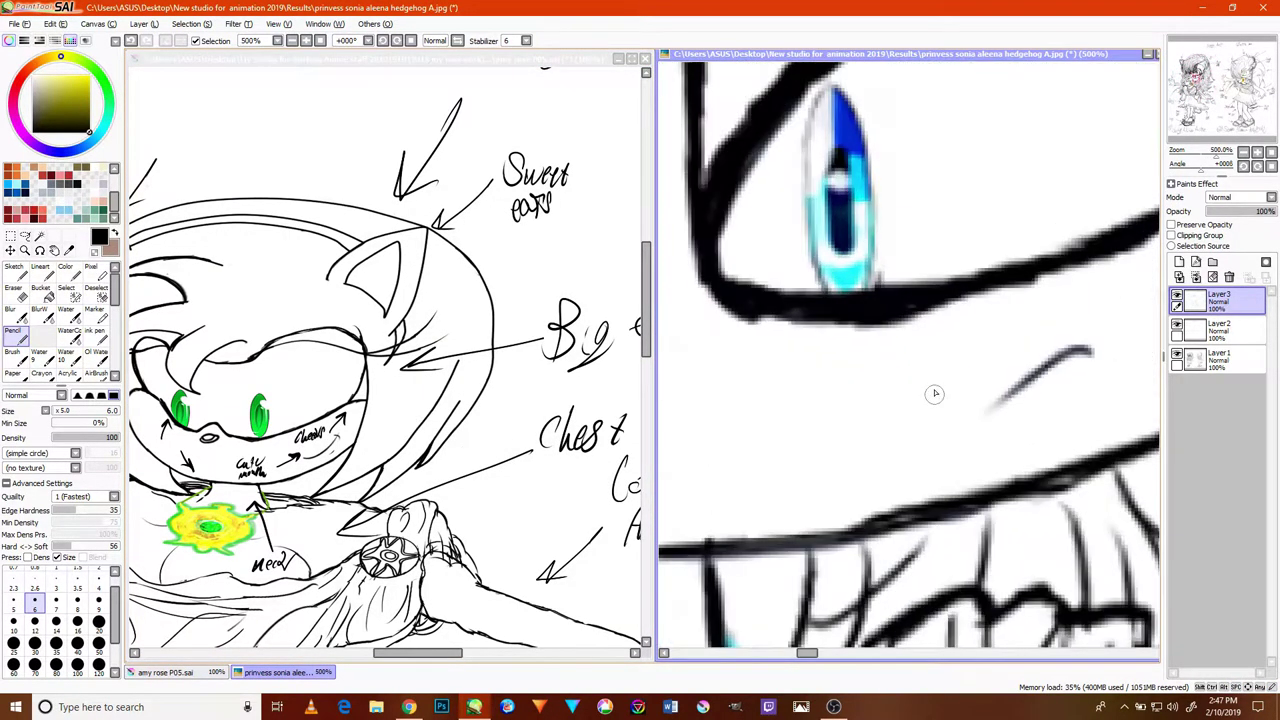
{"action": "mouse_move", "coordinate": [852, 366]}
{"action": "left_mouse_down"}
{"action": "mouse_move", "coordinate": [970, 392]}
{"action": "mouse_move", "coordinate": [945, 379]}
{"action": "mouse_move", "coordinate": [928, 413]}
{"action": "left_mouse_up"}
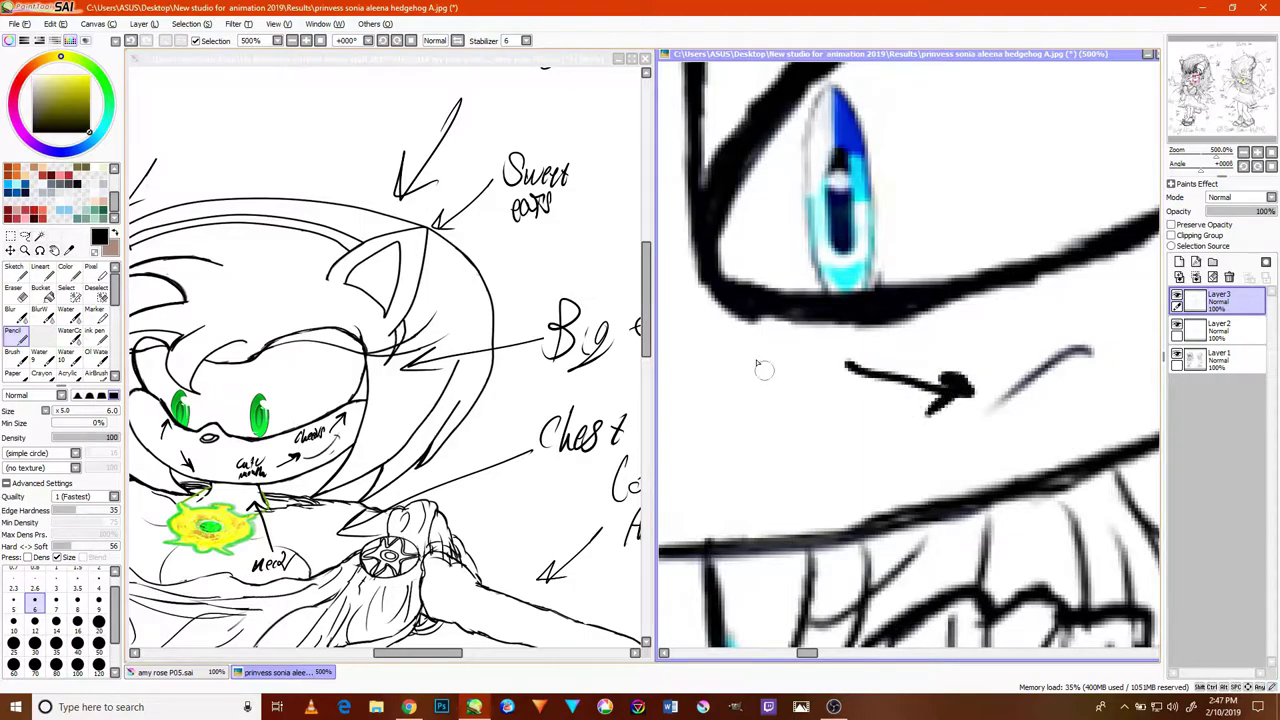
{"action": "left_click", "coordinate": [784, 365]}
{"action": "mouse_move", "coordinate": [761, 369]}
{"action": "left_mouse_down"}
{"action": "mouse_move", "coordinate": [801, 344]}
{"action": "mouse_move", "coordinate": [768, 363]}
{"action": "mouse_move", "coordinate": [762, 329]}
{"action": "mouse_move", "coordinate": [774, 370]}
{"action": "mouse_move", "coordinate": [810, 355]}
{"action": "mouse_move", "coordinate": [810, 366]}
{"action": "mouse_move", "coordinate": [814, 353]}
{"action": "mouse_move", "coordinate": [825, 371]}
{"action": "mouse_move", "coordinate": [858, 356]}
{"action": "left_mouse_up"}
{"action": "mouse_move", "coordinate": [790, 392]}
{"action": "left_mouse_down"}
{"action": "mouse_move", "coordinate": [832, 388]}
{"action": "mouse_move", "coordinate": [844, 419]}
{"action": "mouse_move", "coordinate": [864, 386]}
{"action": "mouse_move", "coordinate": [890, 410]}
{"action": "left_mouse_up"}
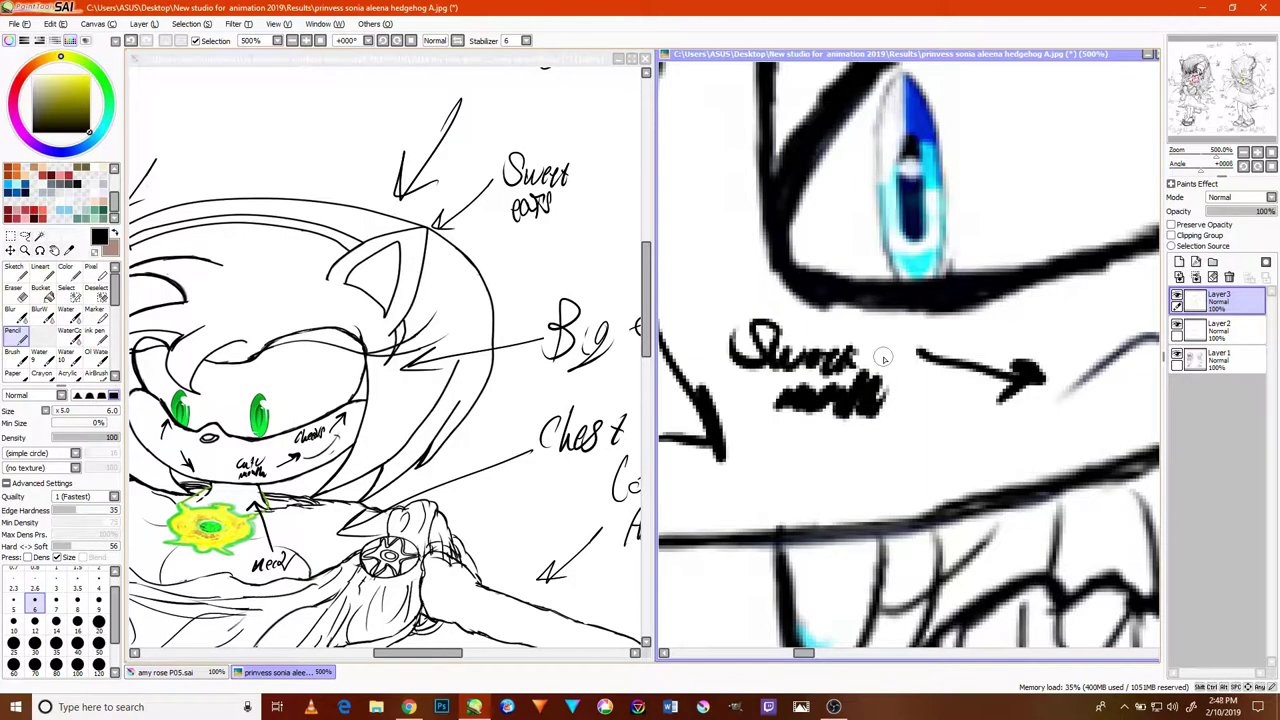
- Set the brush size to 3.5, draw a downward arrow at Sonia's smile line, and write "Lovely mouth" beside it
{"action": "left_click", "coordinate": [77, 580]}
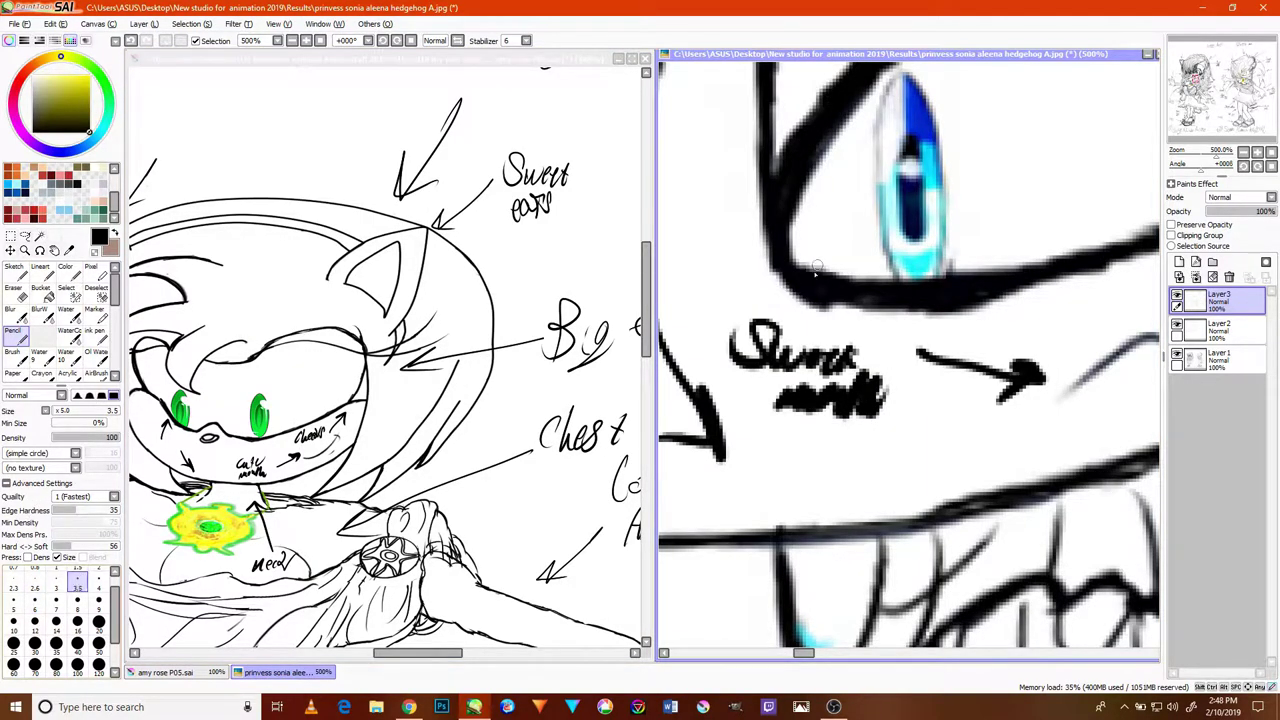
{"action": "scroll", "coordinate": [808, 300], "scroll_direction": "up", "scroll_amount": 2}
{"action": "scroll", "coordinate": [853, 316], "scroll_direction": "down", "scroll_amount": 4}
{"action": "scroll", "coordinate": [853, 316], "scroll_direction": "down", "scroll_amount": 5}
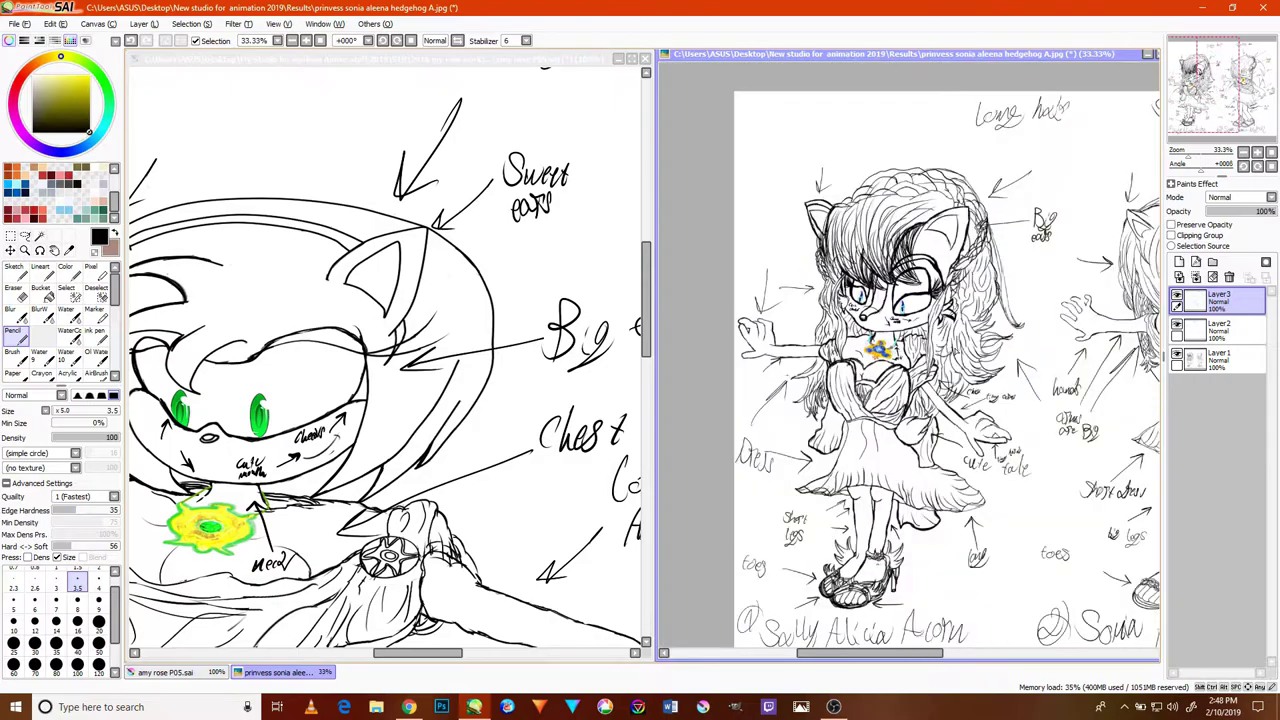
{"action": "left_click_drag", "start_coordinate": [1010, 344], "coordinate": [788, 360]}
{"action": "left_click_drag", "start_coordinate": [986, 324], "coordinate": [926, 348]}
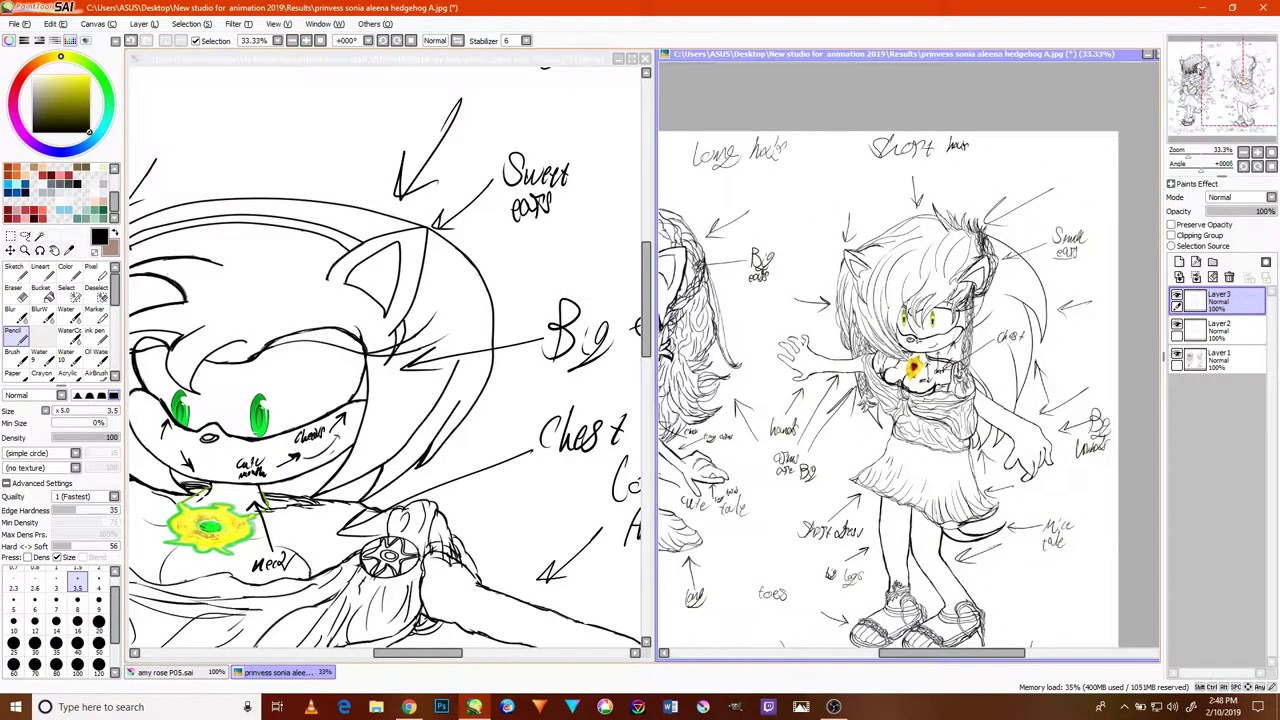
{"action": "scroll", "coordinate": [949, 370], "scroll_direction": "up", "scroll_amount": 6}
{"action": "mouse_move", "coordinate": [970, 344]}
{"action": "left_mouse_down"}
{"action": "mouse_move", "coordinate": [916, 420]}
{"action": "mouse_move", "coordinate": [942, 418]}
{"action": "left_mouse_up"}
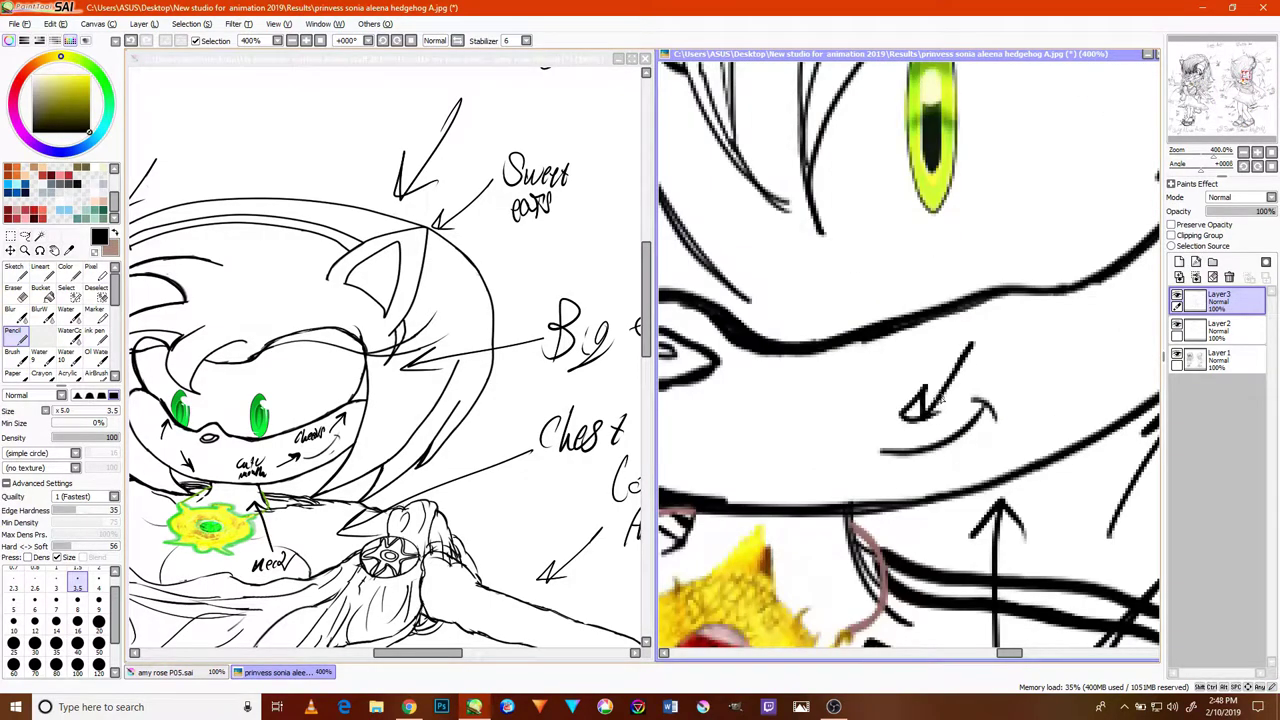
{"action": "scroll", "coordinate": [1002, 351], "scroll_direction": "up", "scroll_amount": 1}
{"action": "mouse_move", "coordinate": [1003, 343]}
{"action": "left_mouse_down"}
{"action": "mouse_move", "coordinate": [990, 368]}
{"action": "mouse_move", "coordinate": [1030, 332]}
{"action": "mouse_move", "coordinate": [1058, 345]}
{"action": "mouse_move", "coordinate": [1088, 322]}
{"action": "mouse_move", "coordinate": [1118, 328]}
{"action": "mouse_move", "coordinate": [1060, 378]}
{"action": "left_mouse_up"}
{"action": "mouse_move", "coordinate": [1012, 425]}
{"action": "left_mouse_down"}
{"action": "mouse_move", "coordinate": [1052, 405]}
{"action": "mouse_move", "coordinate": [1078, 405]}
{"action": "mouse_move", "coordinate": [1096, 425]}
{"action": "mouse_move", "coordinate": [1116, 392]}
{"action": "mouse_move", "coordinate": [1110, 421]}
{"action": "left_mouse_up"}
{"action": "left_click_drag", "start_coordinate": [1110, 416], "coordinate": [1131, 425]}
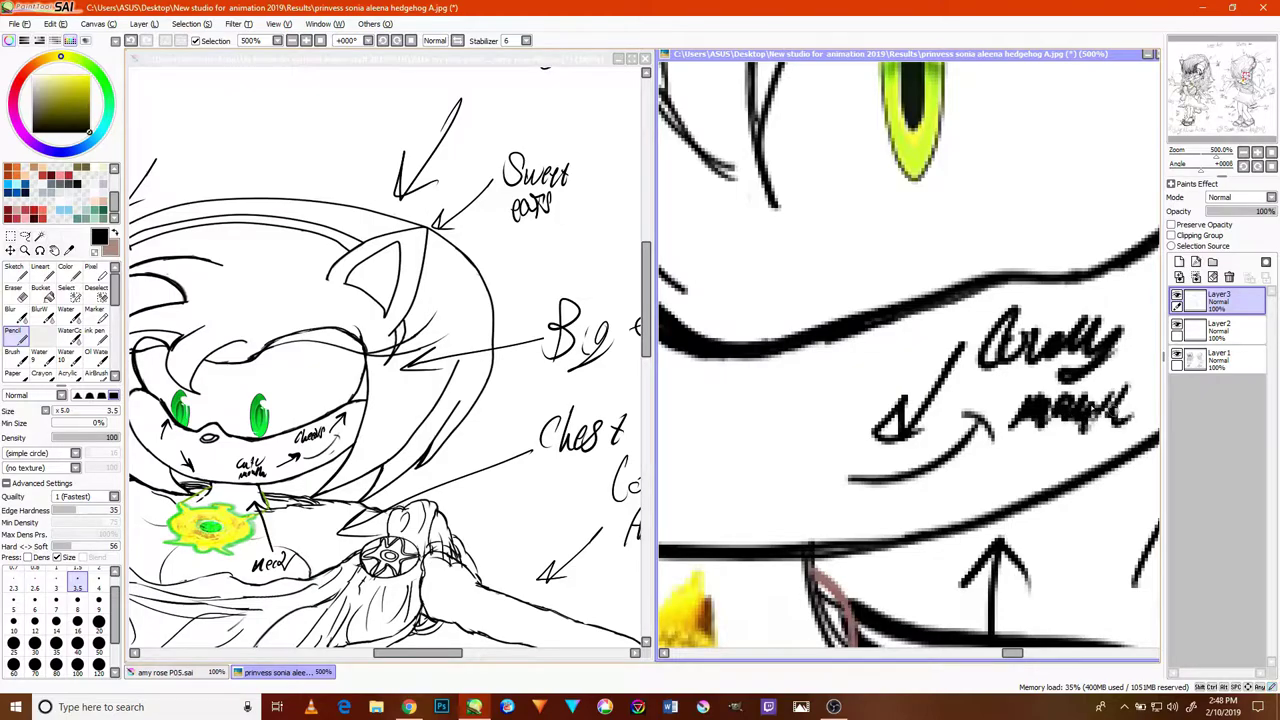
{"action": "scroll", "coordinate": [1075, 392], "scroll_direction": "down", "scroll_amount": 6}
{"action": "scroll", "coordinate": [1011, 388], "scroll_direction": "up", "scroll_amount": 3}
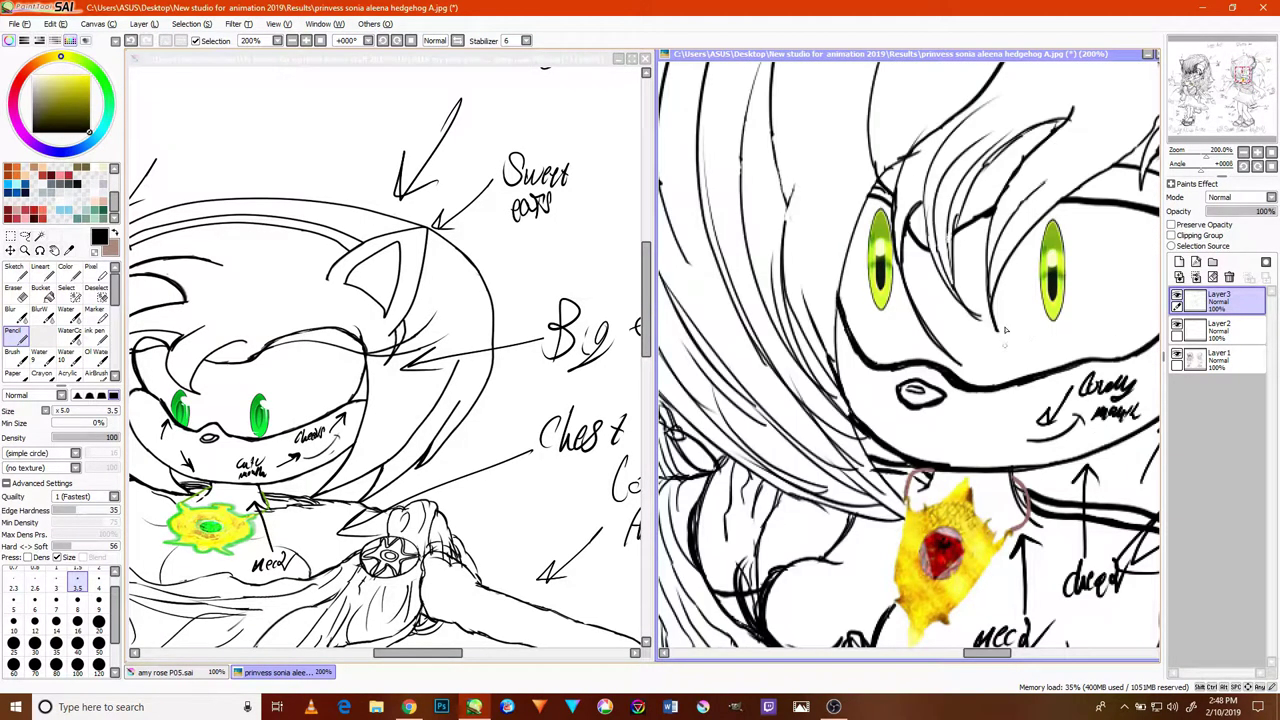
{"action": "left_click_drag", "start_coordinate": [1056, 292], "coordinate": [907, 348]}
{"action": "mouse_move", "coordinate": [996, 362]}
{"action": "left_mouse_down"}
{"action": "mouse_move", "coordinate": [936, 341]}
{"action": "mouse_move", "coordinate": [948, 374]}
{"action": "left_mouse_up"}
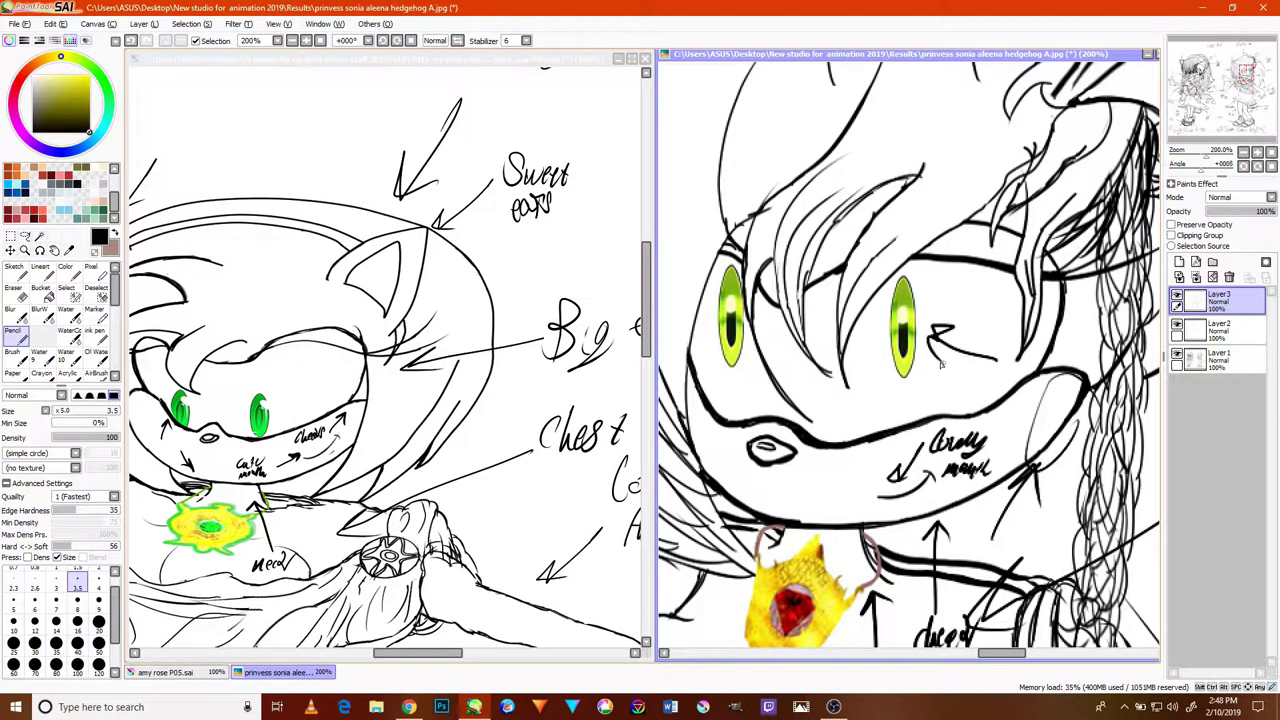
{"action": "key", "text": "ctrl+z"}
{"action": "key", "text": "ctrl+z"}
- Draw an arrow pointing at Sonia's eye nearest the braid and write "Big eyes" below it
{"action": "left_click_drag", "start_coordinate": [1000, 299], "coordinate": [941, 323]}
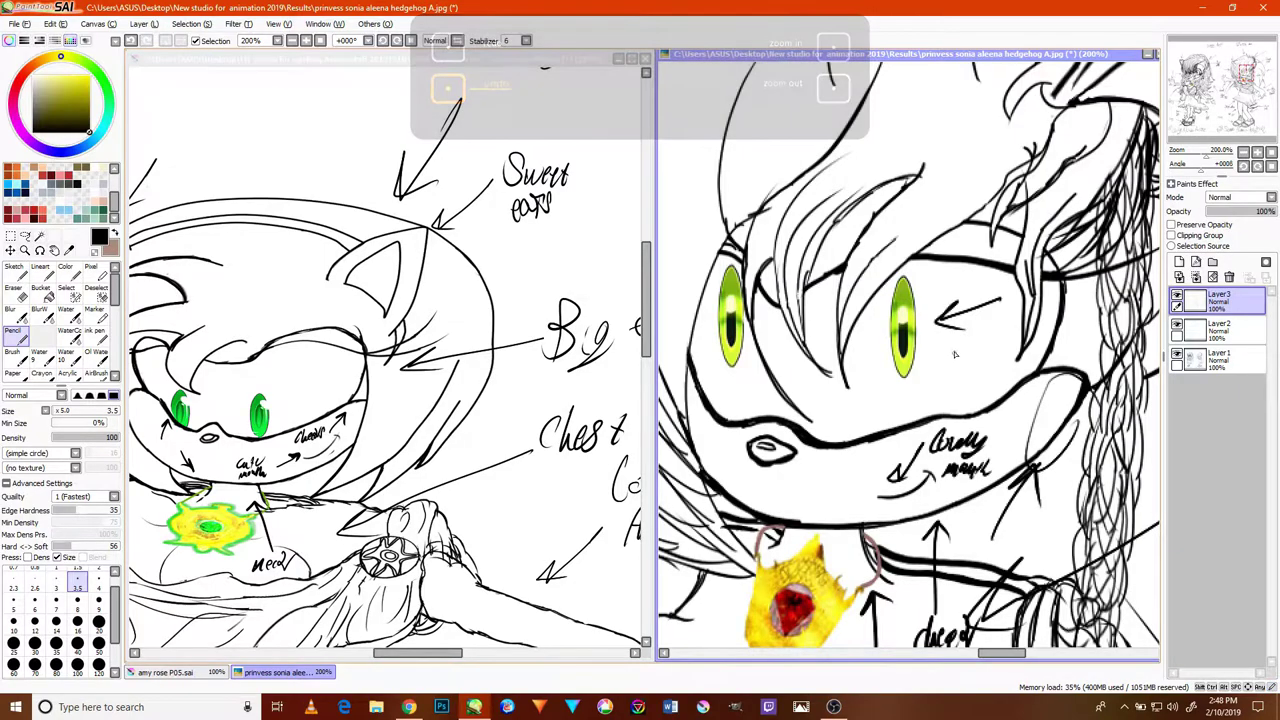
{"action": "scroll", "coordinate": [952, 352], "scroll_direction": "down", "scroll_amount": 5}
{"action": "scroll", "coordinate": [952, 352], "scroll_direction": "up", "scroll_amount": 8}
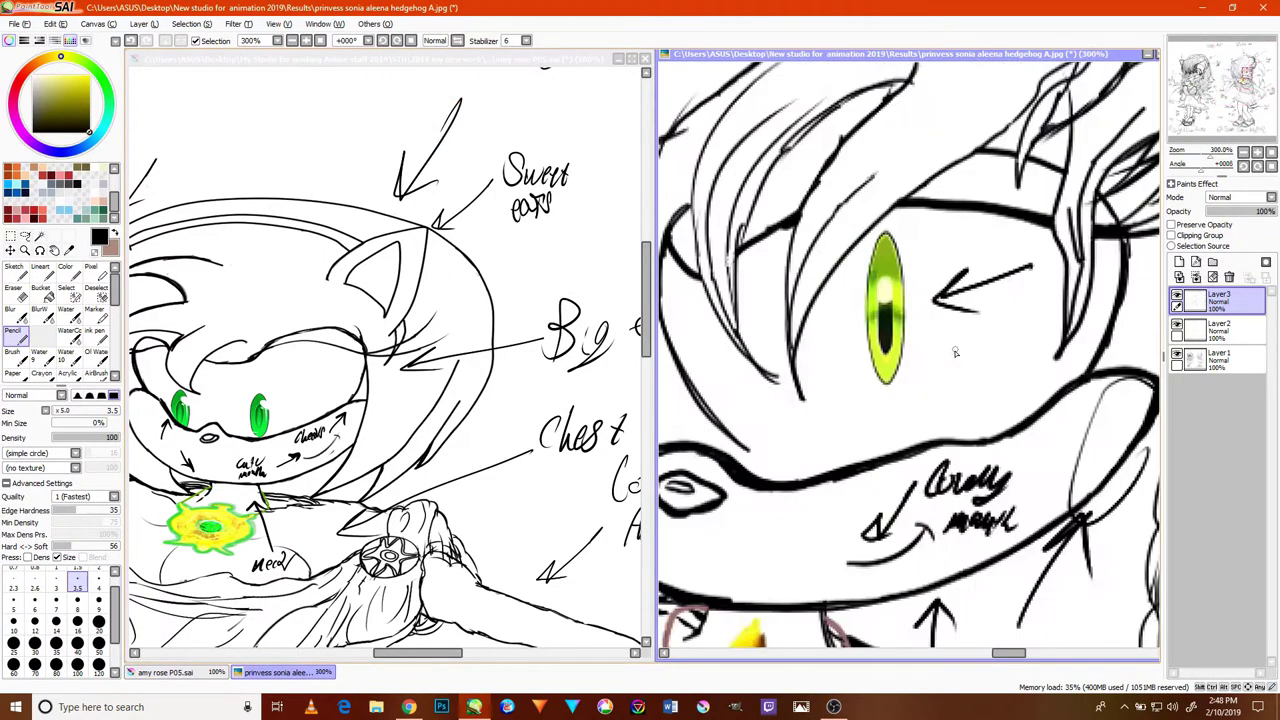
{"action": "mouse_move", "coordinate": [928, 392]}
{"action": "left_mouse_down"}
{"action": "mouse_move", "coordinate": [930, 340]}
{"action": "mouse_move", "coordinate": [932, 385]}
{"action": "mouse_move", "coordinate": [975, 385]}
{"action": "mouse_move", "coordinate": [1040, 350]}
{"action": "left_mouse_up"}
{"action": "mouse_move", "coordinate": [895, 418]}
{"action": "left_mouse_down"}
{"action": "mouse_move", "coordinate": [893, 446]}
{"action": "mouse_move", "coordinate": [910, 400]}
{"action": "mouse_move", "coordinate": [940, 440]}
{"action": "mouse_move", "coordinate": [965, 402]}
{"action": "left_mouse_up"}
{"action": "scroll", "coordinate": [881, 444], "scroll_direction": "down", "scroll_amount": 4}
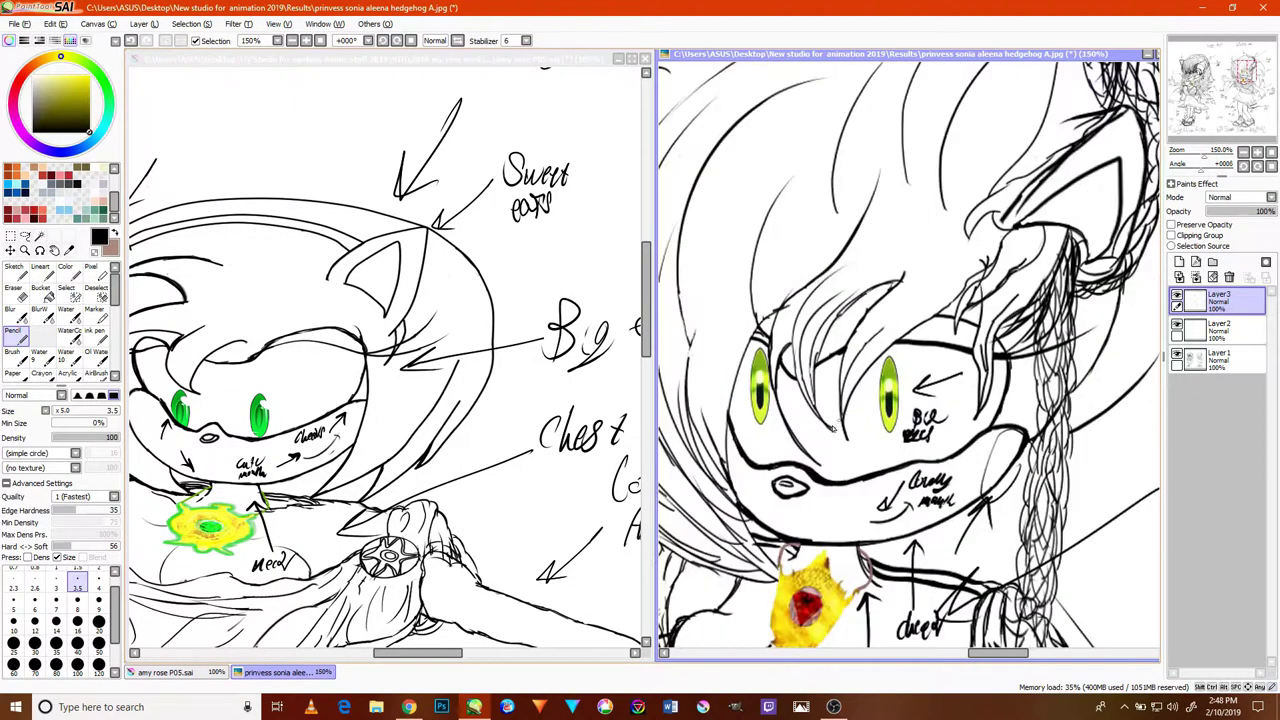
- Draw a downward arrow on the upper lid of Sally's larger eye and an upward arrow in the white below it
{"action": "mouse_move", "coordinate": [773, 420]}
{"action": "left_mouse_down"}
{"action": "mouse_move", "coordinate": [787, 446]}
{"action": "mouse_move", "coordinate": [1052, 369]}
{"action": "left_mouse_up"}
{"action": "key", "text": "space"}
{"action": "left_click_drag", "start_coordinate": [839, 400], "coordinate": [1037, 376]}
{"action": "mouse_move", "coordinate": [816, 379]}
{"action": "left_mouse_down"}
{"action": "mouse_move", "coordinate": [1050, 362]}
{"action": "mouse_move", "coordinate": [1011, 375]}
{"action": "mouse_move", "coordinate": [1017, 424]}
{"action": "mouse_move", "coordinate": [1028, 385]}
{"action": "left_mouse_up"}
{"action": "left_click_drag", "start_coordinate": [850, 344], "coordinate": [918, 334]}
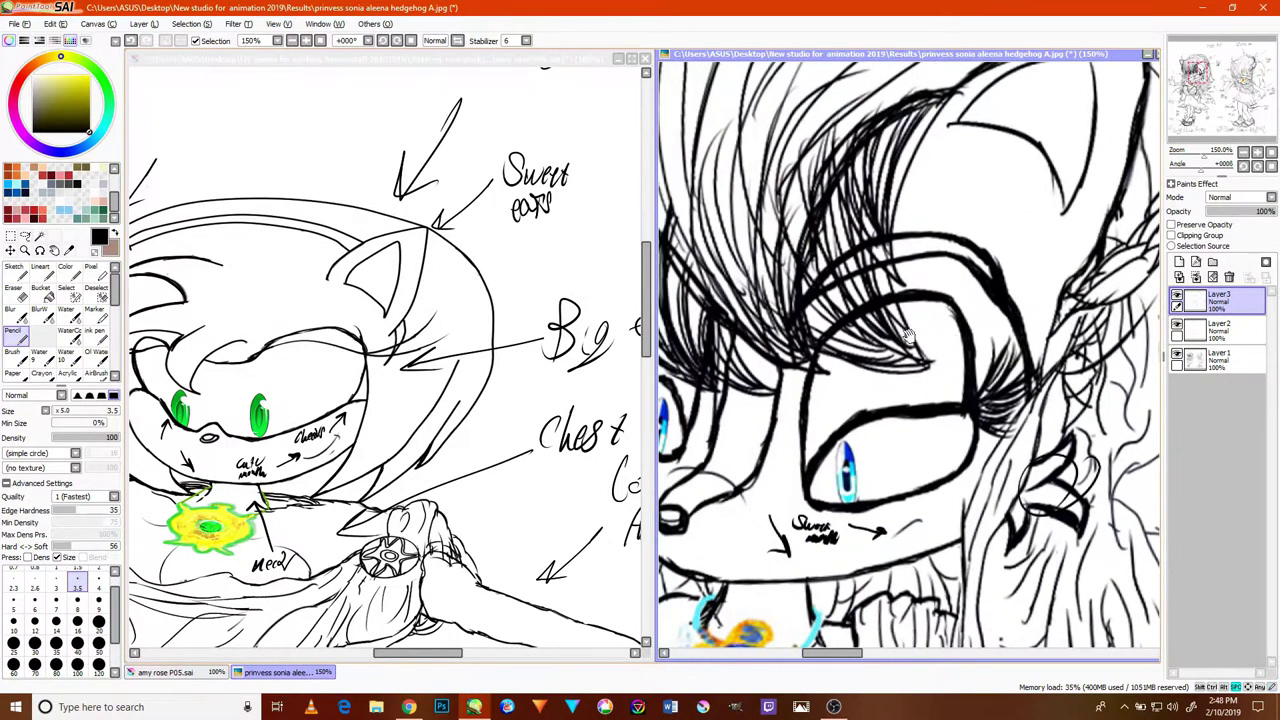
{"action": "scroll", "coordinate": [843, 421], "scroll_direction": "up", "scroll_amount": 2}
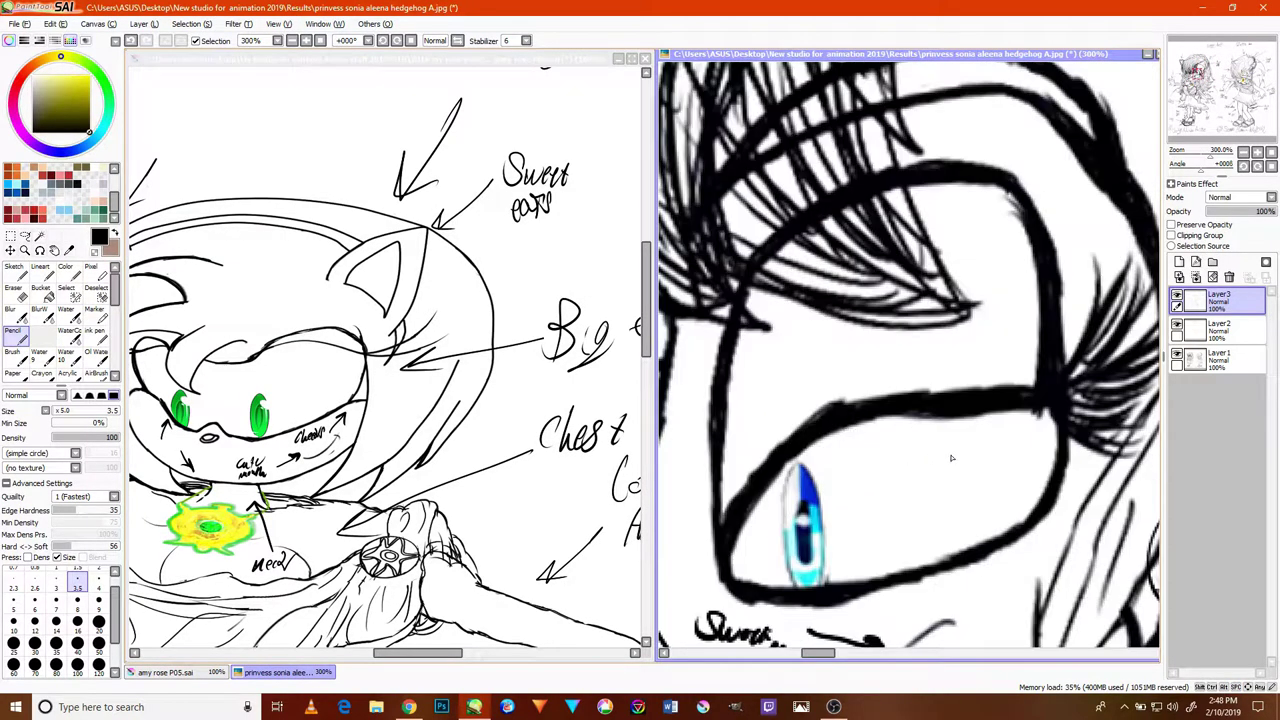
{"action": "left_click_drag", "start_coordinate": [1096, 236], "coordinate": [990, 311]}
{"action": "mouse_move", "coordinate": [1020, 274]}
{"action": "left_mouse_down"}
{"action": "mouse_move", "coordinate": [990, 310]}
{"action": "mouse_move", "coordinate": [1024, 306]}
{"action": "left_mouse_up"}
{"action": "left_click_drag", "start_coordinate": [995, 606], "coordinate": [973, 494]}
{"action": "mouse_move", "coordinate": [954, 530]}
{"action": "left_mouse_down"}
{"action": "mouse_move", "coordinate": [975, 493]}
{"action": "mouse_move", "coordinate": [1005, 518]}
{"action": "left_mouse_up"}
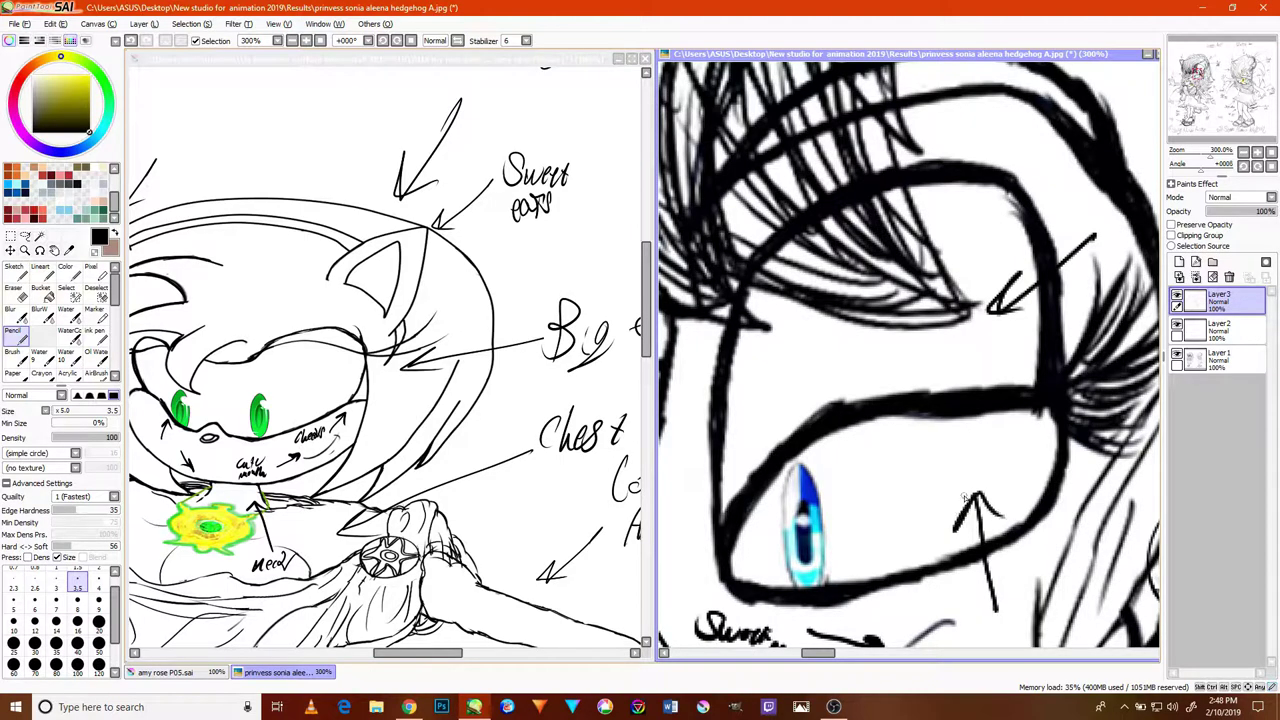
- Draw a diagonal arrow up to the inner edge of Sally's larger eye and write "Big eyes" at its tail
{"action": "left_click_drag", "start_coordinate": [908, 418], "coordinate": [1108, 344]}
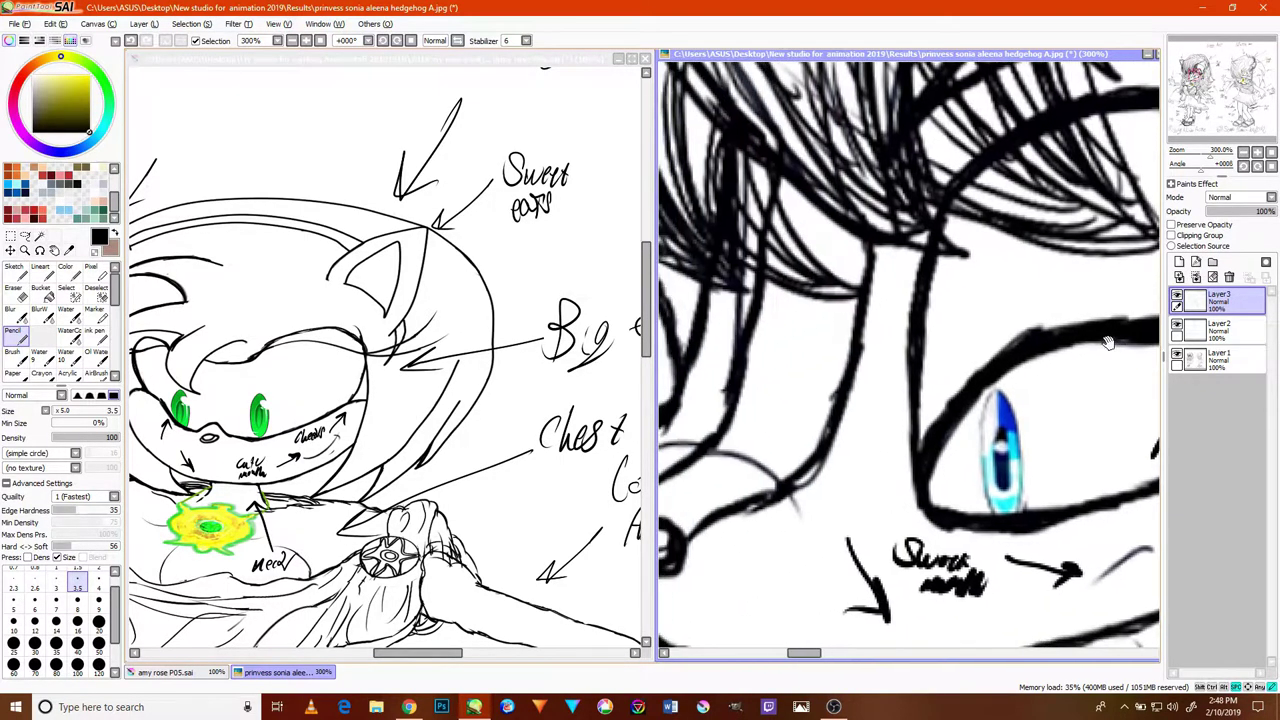
{"action": "left_click_drag", "start_coordinate": [861, 451], "coordinate": [978, 327]}
{"action": "mouse_move", "coordinate": [933, 344]}
{"action": "left_mouse_down"}
{"action": "mouse_move", "coordinate": [978, 327]}
{"action": "mouse_move", "coordinate": [970, 362]}
{"action": "left_mouse_up"}
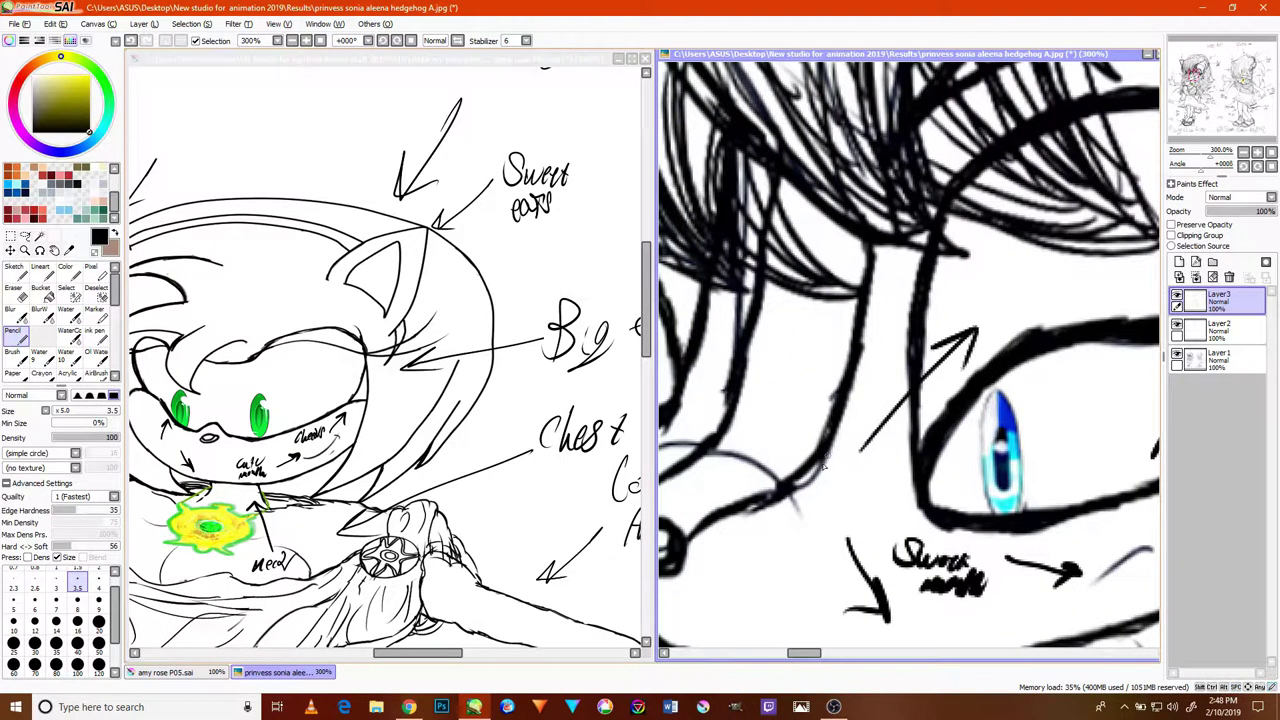
{"action": "mouse_move", "coordinate": [836, 449]}
{"action": "left_mouse_down"}
{"action": "mouse_move", "coordinate": [830, 497]}
{"action": "mouse_move", "coordinate": [851, 520]}
{"action": "mouse_move", "coordinate": [1040, 525]}
{"action": "left_mouse_up"}
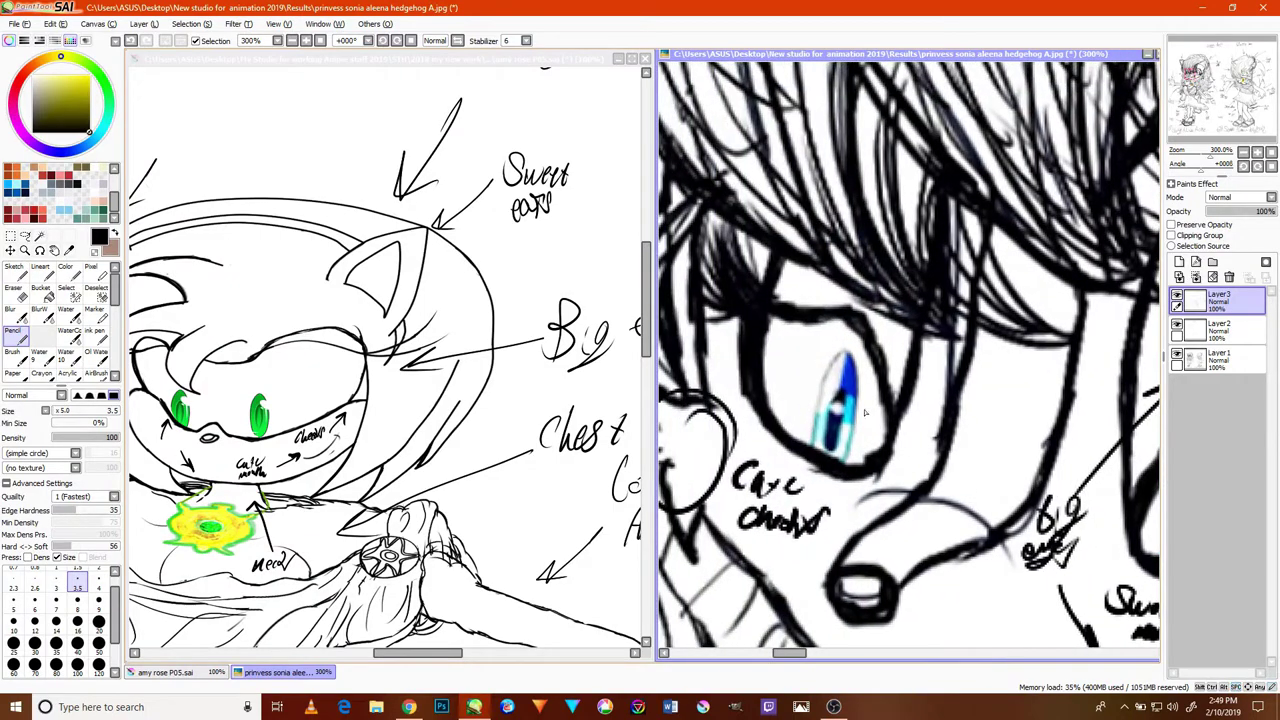
- Draw an upward arrow at the inner edge of Sally's smaller eye and two arrows pointing into it from the outer side
{"action": "left_click_drag", "start_coordinate": [921, 445], "coordinate": [899, 353]}
{"action": "mouse_move", "coordinate": [898, 352]}
{"action": "left_mouse_down"}
{"action": "mouse_move", "coordinate": [889, 381]}
{"action": "mouse_move", "coordinate": [921, 371]}
{"action": "left_mouse_up"}
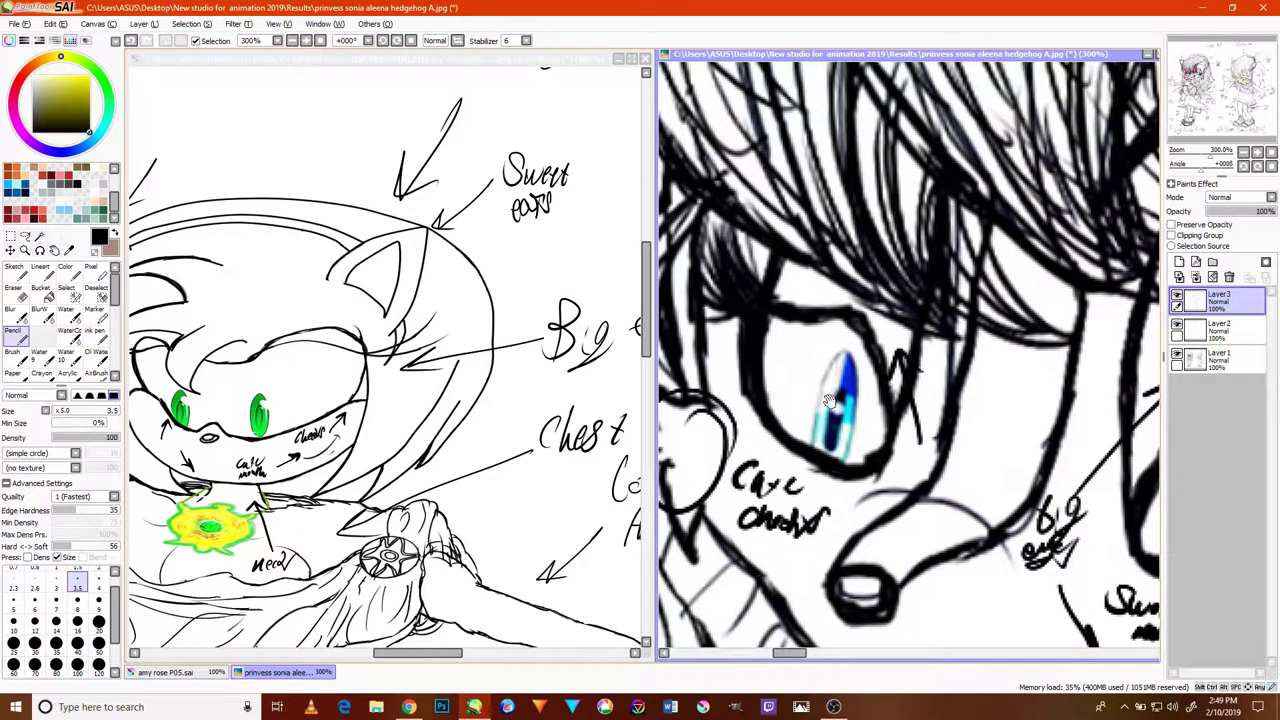
{"action": "left_click_drag", "start_coordinate": [845, 407], "coordinate": [997, 359]}
{"action": "mouse_move", "coordinate": [917, 373]}
{"action": "left_mouse_down"}
{"action": "mouse_move", "coordinate": [958, 338]}
{"action": "mouse_move", "coordinate": [946, 372]}
{"action": "left_mouse_up"}
{"action": "left_click_drag", "start_coordinate": [854, 300], "coordinate": [938, 318]}
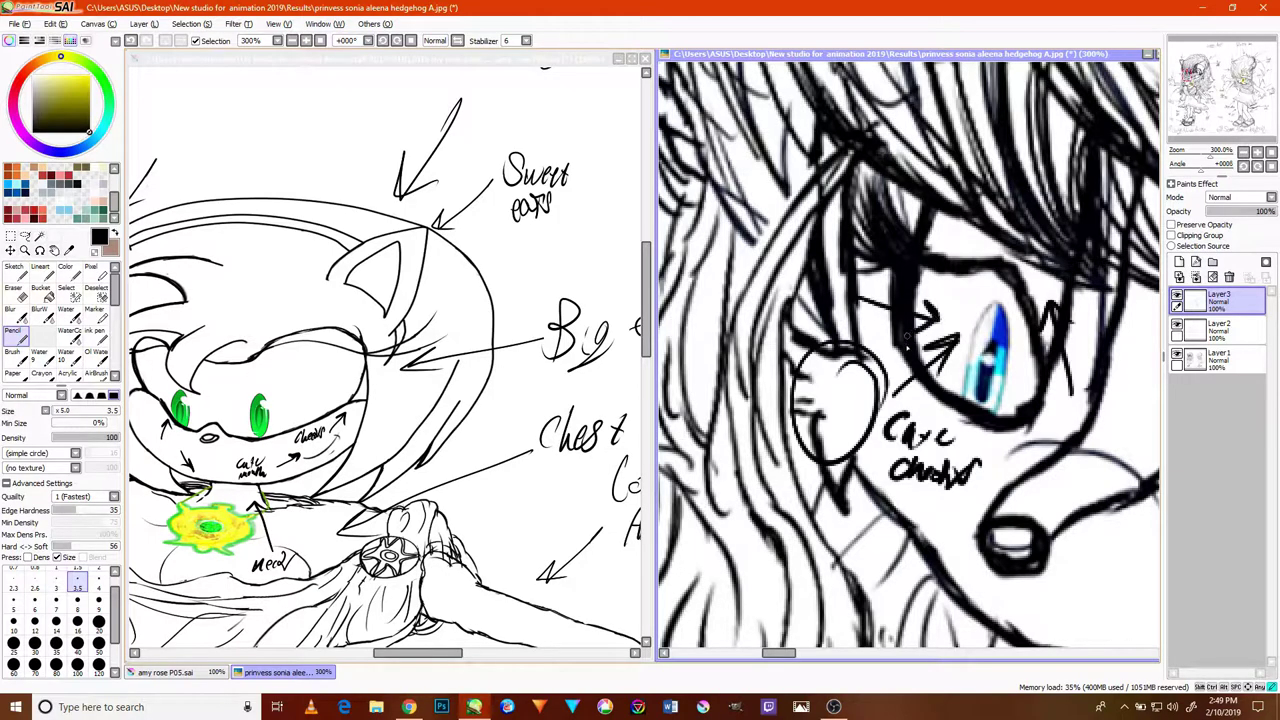
- Draw an arrow pointing up at Sally's nose and write "nose" at its tail
{"action": "scroll", "coordinate": [1016, 373], "scroll_direction": "down", "scroll_amount": 4}
{"action": "scroll", "coordinate": [1020, 406], "scroll_direction": "up", "scroll_amount": 8}
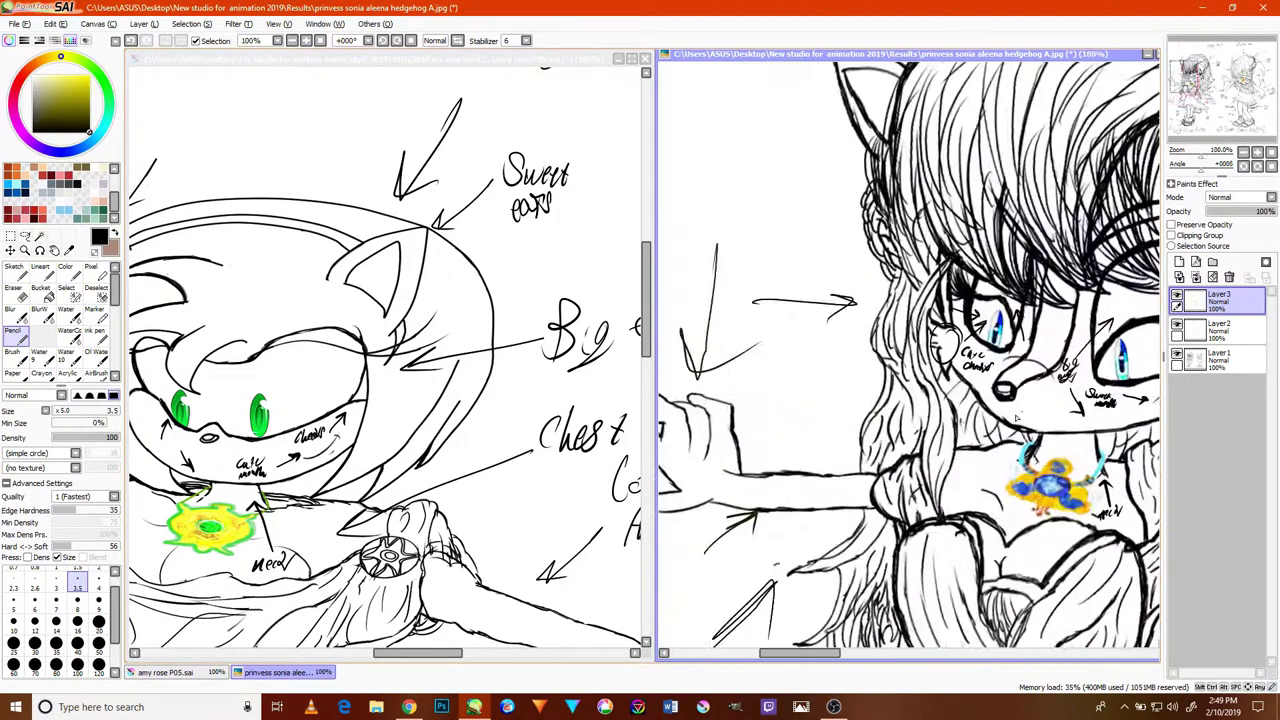
{"action": "scroll", "coordinate": [1080, 403], "scroll_direction": "down", "scroll_amount": 2}
{"action": "mouse_move", "coordinate": [1094, 403]}
{"action": "left_mouse_down"}
{"action": "mouse_move", "coordinate": [1051, 358]}
{"action": "mouse_move", "coordinate": [880, 370]}
{"action": "mouse_move", "coordinate": [926, 462]}
{"action": "mouse_move", "coordinate": [968, 470]}
{"action": "left_mouse_up"}
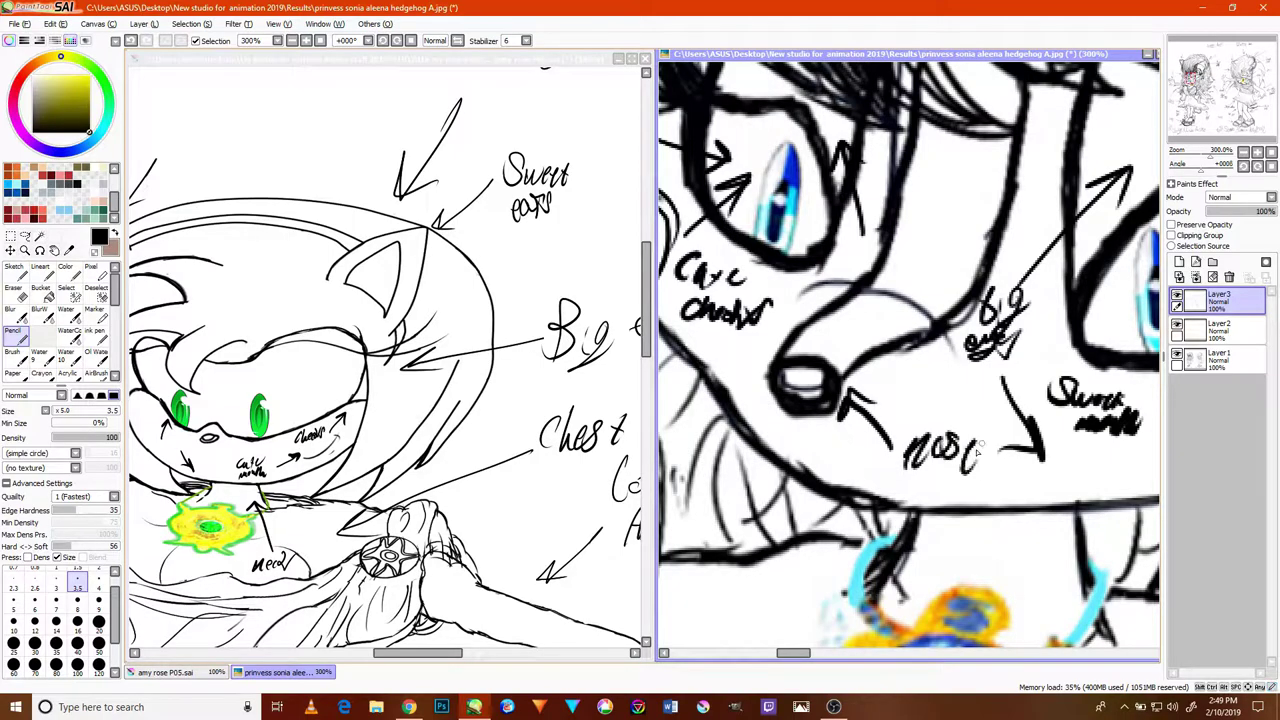
{"action": "scroll", "coordinate": [998, 455], "scroll_direction": "down", "scroll_amount": 5}
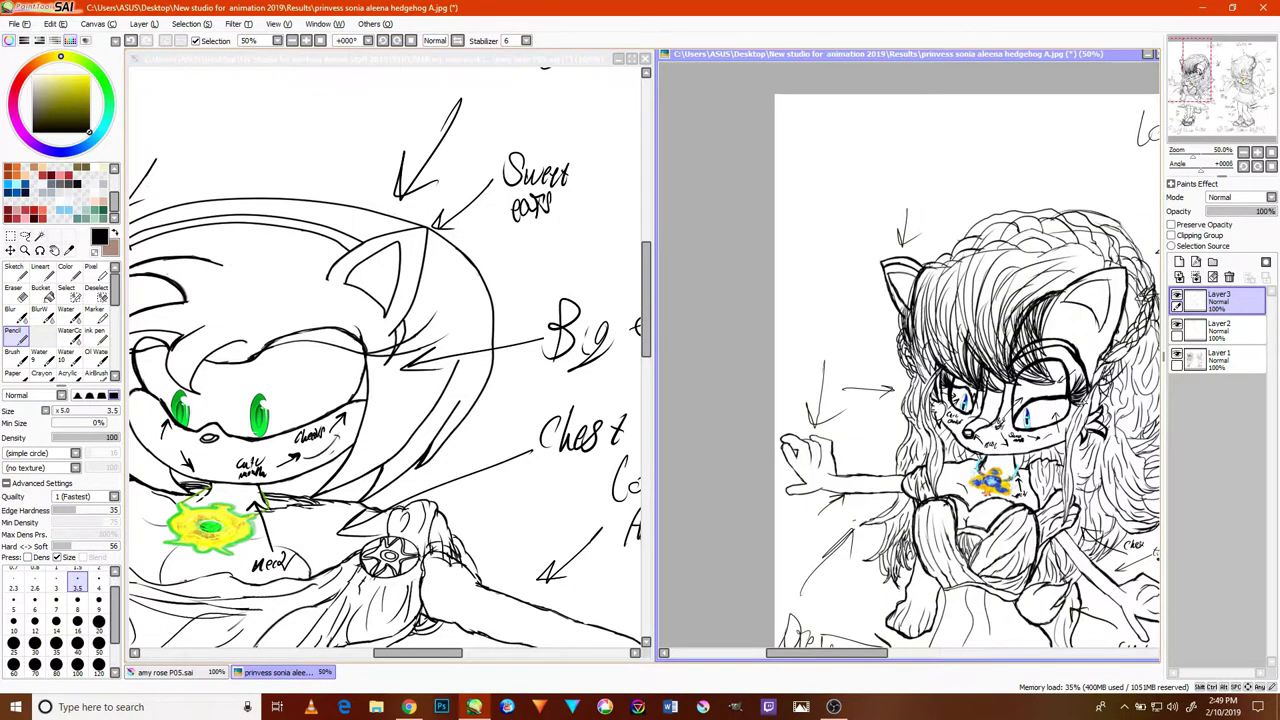
- Draw an upward arrow at Sonia's nose and write a short handwritten label beside it
{"action": "left_click_drag", "start_coordinate": [1057, 380], "coordinate": [669, 411]}
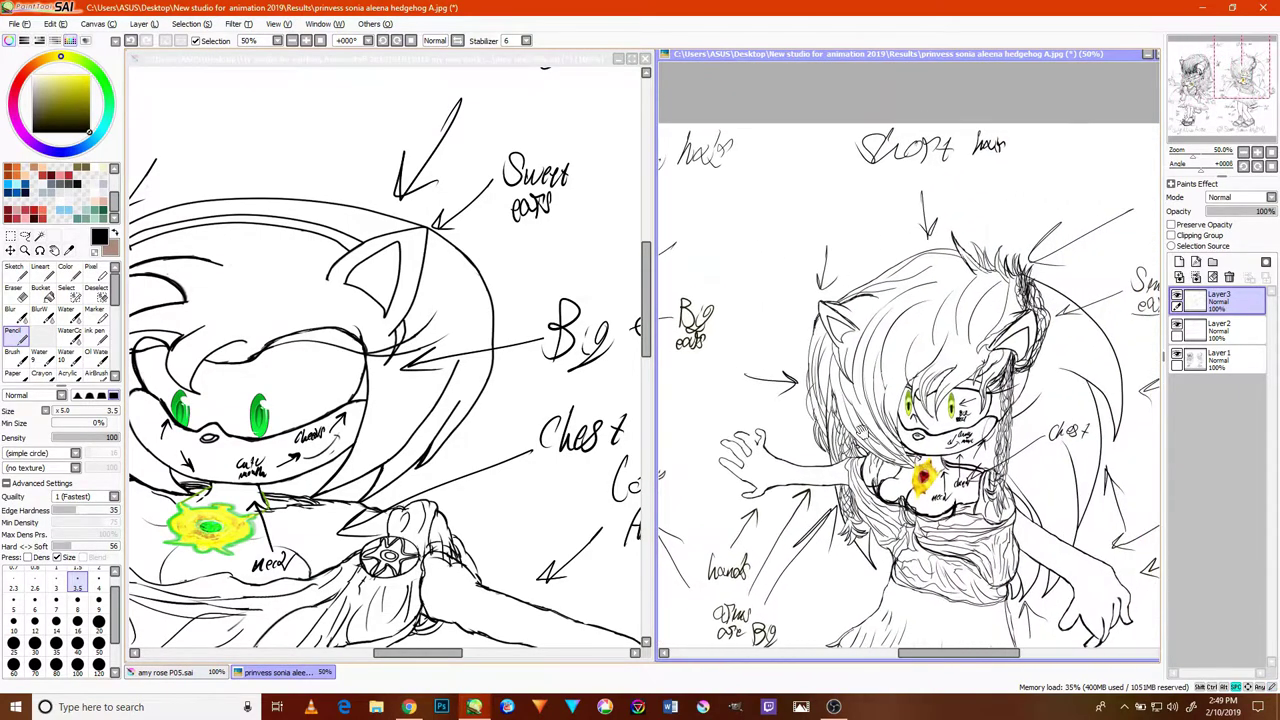
{"action": "scroll", "coordinate": [928, 438], "scroll_direction": "up", "scroll_amount": 10}
{"action": "mouse_move", "coordinate": [876, 535]}
{"action": "left_mouse_down"}
{"action": "mouse_move", "coordinate": [868, 452]}
{"action": "mouse_move", "coordinate": [851, 472]}
{"action": "mouse_move", "coordinate": [895, 470]}
{"action": "left_mouse_up"}
{"action": "mouse_move", "coordinate": [916, 515]}
{"action": "left_mouse_down"}
{"action": "mouse_move", "coordinate": [977, 469]}
{"action": "mouse_move", "coordinate": [979, 514]}
{"action": "mouse_move", "coordinate": [949, 558]}
{"action": "mouse_move", "coordinate": [989, 545]}
{"action": "mouse_move", "coordinate": [985, 563]}
{"action": "mouse_move", "coordinate": [1011, 548]}
{"action": "left_mouse_up"}
{"action": "scroll", "coordinate": [932, 533], "scroll_direction": "down", "scroll_amount": 8}
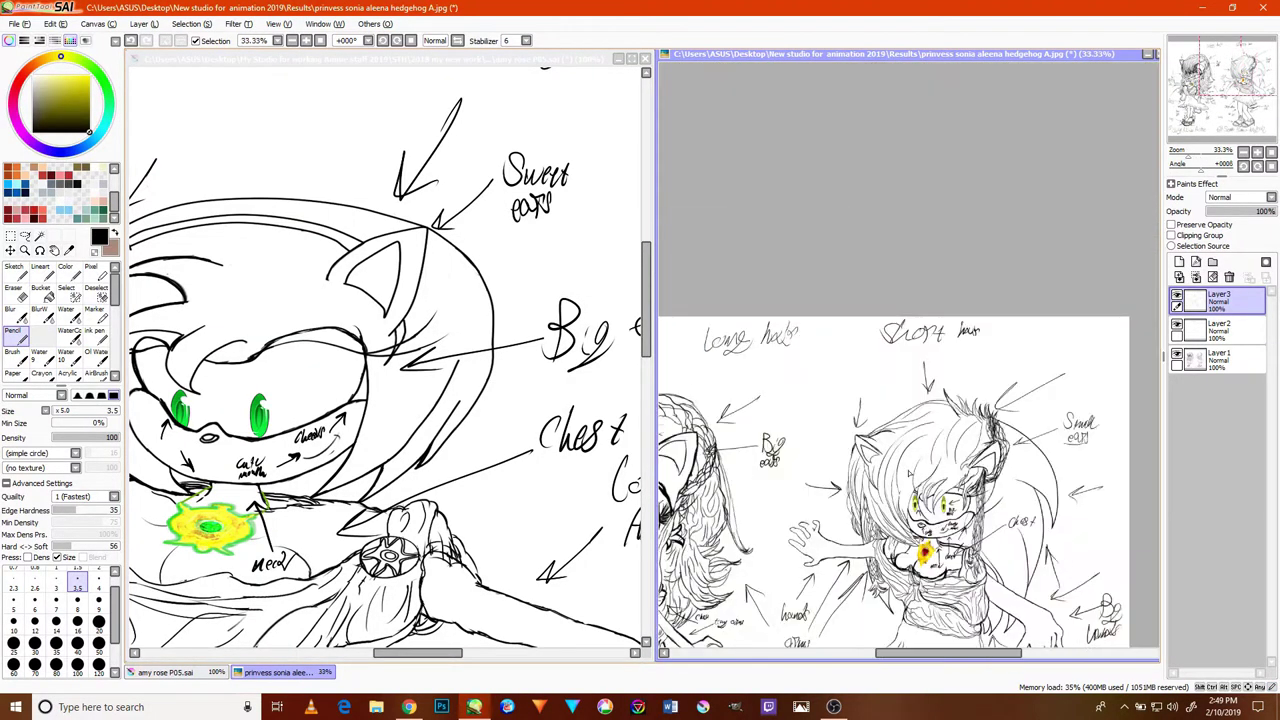
- In the Amy Rose drawing, draw an upward arrow below her nose and write "cute nose" under it
{"action": "left_click", "coordinate": [567, 533]}
{"action": "key", "text": "space"}
{"action": "left_click_drag", "start_coordinate": [566, 518], "coordinate": [737, 481]}
{"action": "scroll", "coordinate": [413, 477], "scroll_direction": "up", "scroll_amount": 5}
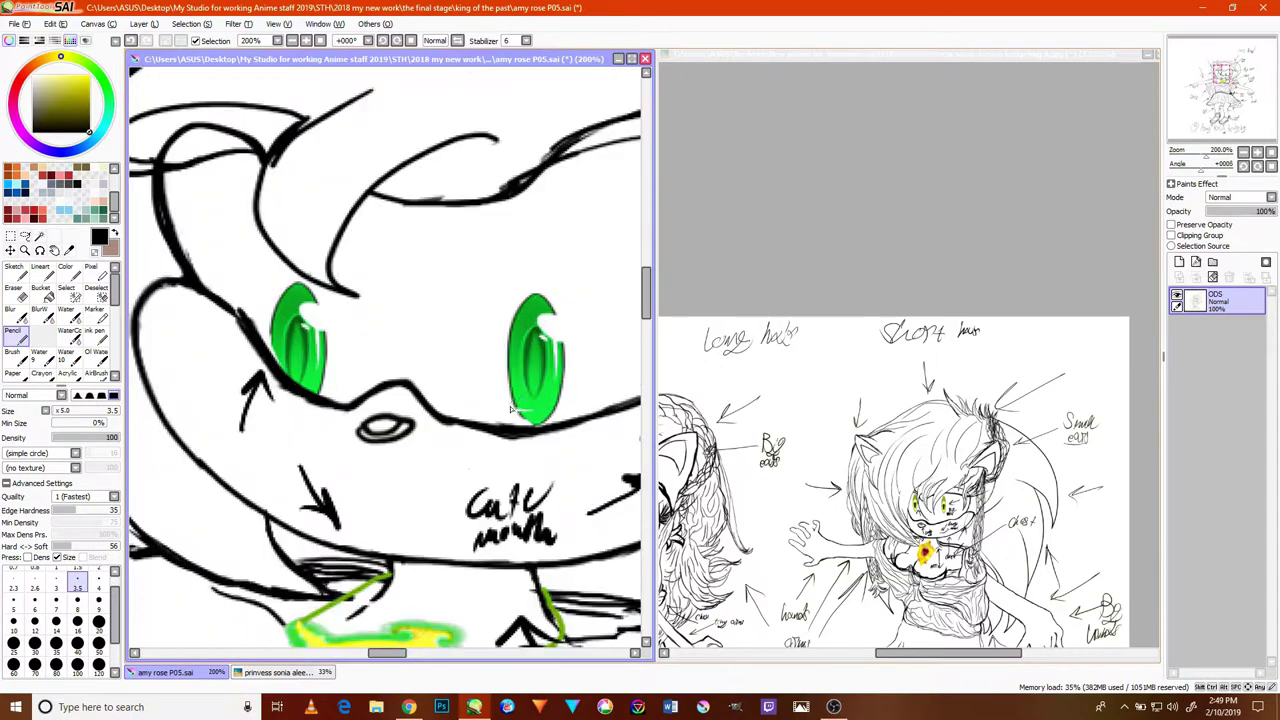
{"action": "mouse_move", "coordinate": [402, 517]}
{"action": "left_mouse_down"}
{"action": "mouse_move", "coordinate": [384, 442]}
{"action": "mouse_move", "coordinate": [420, 462]}
{"action": "left_mouse_up"}
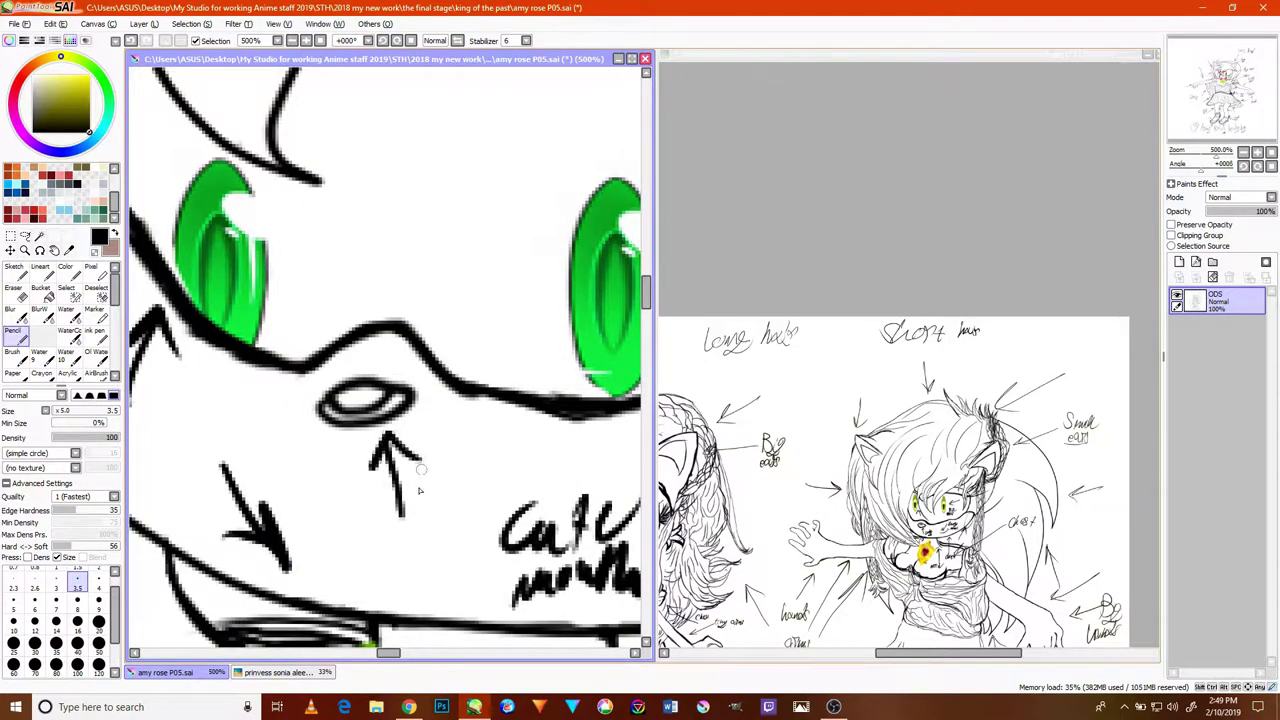
{"action": "mouse_move", "coordinate": [343, 529]}
{"action": "left_mouse_down"}
{"action": "mouse_move", "coordinate": [343, 563]}
{"action": "mouse_move", "coordinate": [364, 532]}
{"action": "mouse_move", "coordinate": [380, 563]}
{"action": "left_mouse_up"}
{"action": "mouse_move", "coordinate": [388, 515]}
{"action": "left_mouse_down"}
{"action": "mouse_move", "coordinate": [381, 563]}
{"action": "mouse_move", "coordinate": [391, 539]}
{"action": "mouse_move", "coordinate": [407, 562]}
{"action": "mouse_move", "coordinate": [438, 524]}
{"action": "left_mouse_up"}
{"action": "mouse_move", "coordinate": [358, 578]}
{"action": "left_mouse_down"}
{"action": "mouse_move", "coordinate": [398, 569]}
{"action": "mouse_move", "coordinate": [445, 575]}
{"action": "left_mouse_up"}
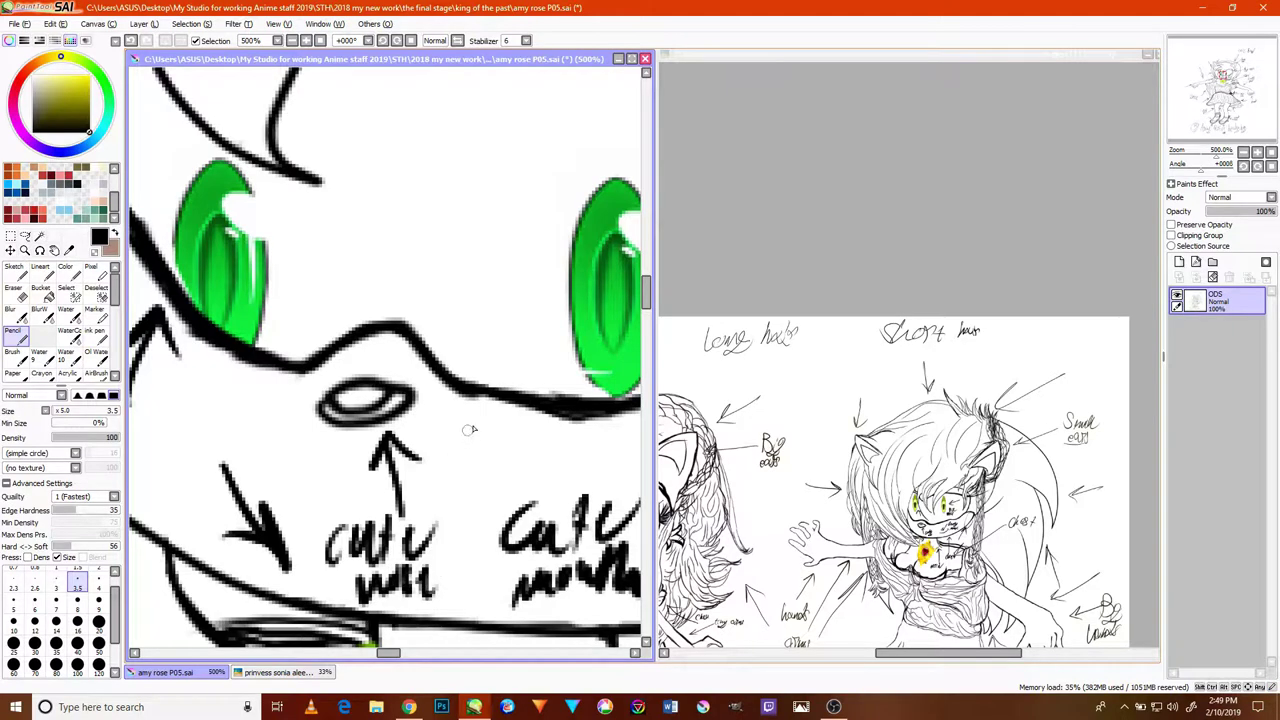
- Draw three diagonal arrows between Amy's eyes, two pointing up to the upper eye outline and one pointing down toward the nose
{"action": "scroll", "coordinate": [448, 395], "scroll_direction": "up", "scroll_amount": 3}
{"action": "mouse_move", "coordinate": [479, 302]}
{"action": "left_mouse_down"}
{"action": "mouse_move", "coordinate": [387, 433]}
{"action": "mouse_move", "coordinate": [405, 396]}
{"action": "left_mouse_up"}
{"action": "left_click_drag", "start_coordinate": [387, 434], "coordinate": [441, 422]}
{"action": "mouse_move", "coordinate": [519, 347]}
{"action": "left_mouse_down"}
{"action": "mouse_move", "coordinate": [458, 419]}
{"action": "mouse_move", "coordinate": [526, 311]}
{"action": "left_mouse_up"}
{"action": "mouse_move", "coordinate": [526, 311]}
{"action": "left_mouse_down"}
{"action": "mouse_move", "coordinate": [479, 345]}
{"action": "mouse_move", "coordinate": [527, 367]}
{"action": "left_mouse_up"}
{"action": "left_click_drag", "start_coordinate": [367, 408], "coordinate": [312, 311]}
{"action": "mouse_move", "coordinate": [312, 311]}
{"action": "left_mouse_down"}
{"action": "mouse_move", "coordinate": [314, 345]}
{"action": "mouse_move", "coordinate": [371, 328]}
{"action": "left_mouse_up"}
- Write "Big eyes Shape" in the white of Amy's eye, beside the green iris farther from the bangs
{"action": "key", "text": "space"}
{"action": "left_click_drag", "start_coordinate": [525, 405], "coordinate": [393, 400]}
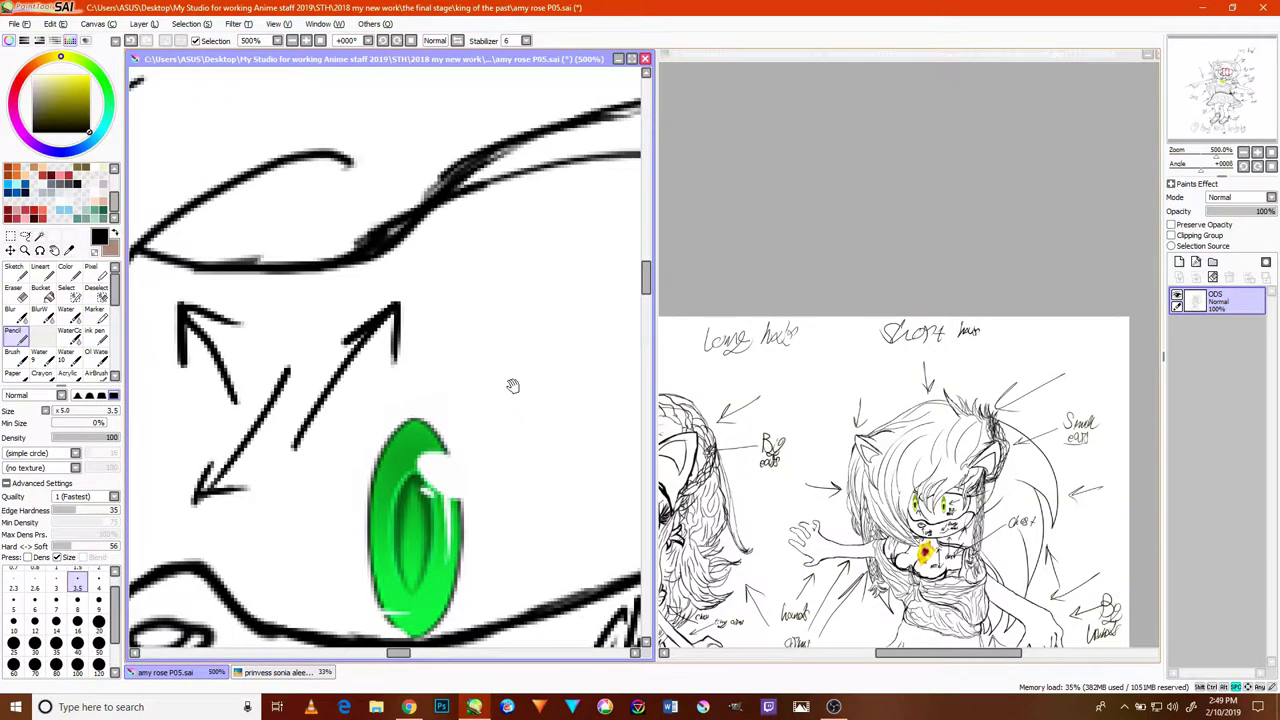
{"action": "left_click_drag", "start_coordinate": [512, 388], "coordinate": [510, 441]}
{"action": "mouse_move", "coordinate": [503, 298]}
{"action": "left_mouse_down"}
{"action": "mouse_move", "coordinate": [510, 365]}
{"action": "mouse_move", "coordinate": [545, 368]}
{"action": "left_mouse_up"}
{"action": "mouse_move", "coordinate": [577, 322]}
{"action": "left_mouse_down"}
{"action": "mouse_move", "coordinate": [519, 387]}
{"action": "mouse_move", "coordinate": [595, 362]}
{"action": "mouse_move", "coordinate": [515, 350]}
{"action": "mouse_move", "coordinate": [526, 389]}
{"action": "mouse_move", "coordinate": [463, 362]}
{"action": "mouse_move", "coordinate": [517, 372]}
{"action": "mouse_move", "coordinate": [462, 474]}
{"action": "mouse_move", "coordinate": [518, 437]}
{"action": "mouse_move", "coordinate": [510, 487]}
{"action": "mouse_move", "coordinate": [538, 430]}
{"action": "mouse_move", "coordinate": [543, 458]}
{"action": "mouse_move", "coordinate": [578, 420]}
{"action": "left_mouse_up"}
{"action": "key", "text": "space"}
{"action": "scroll", "coordinate": [537, 447], "scroll_direction": "down", "scroll_amount": 6}
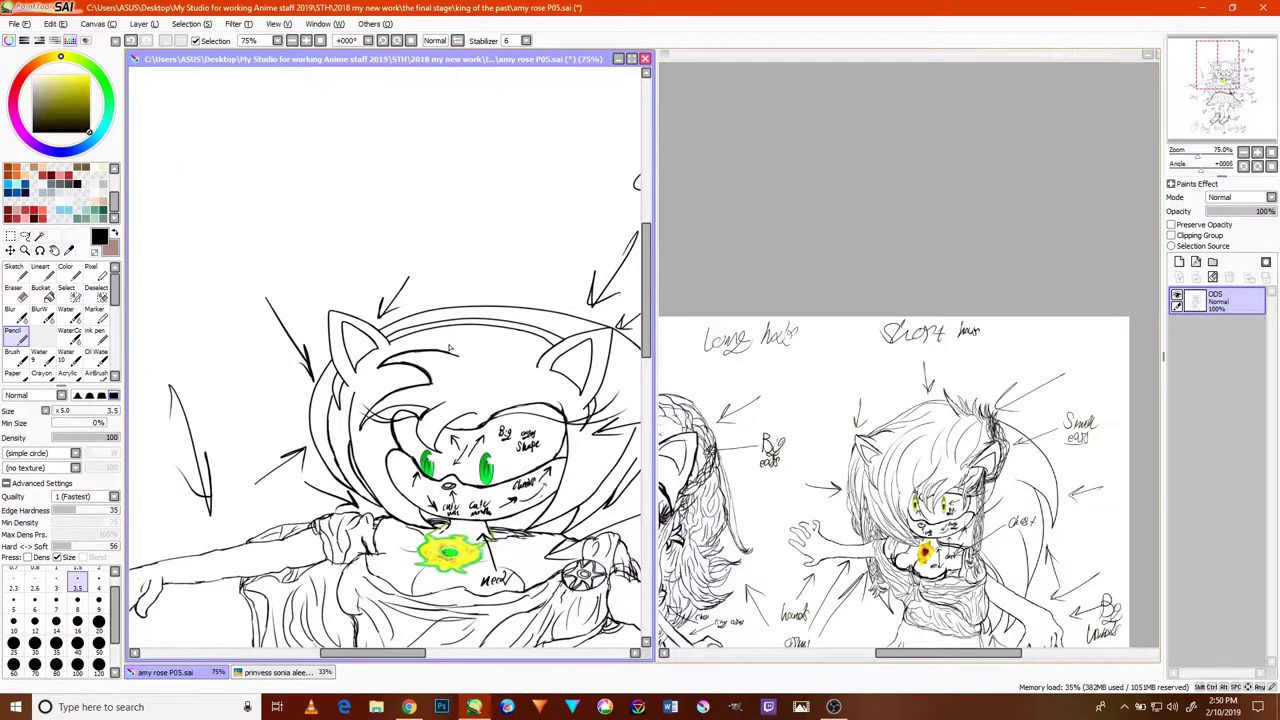
- Number Amy's bangs 1, 2 and 3 and draw an arrow pointing at the tip of the topmost one
{"action": "scroll", "coordinate": [458, 354], "scroll_direction": "up", "scroll_amount": 3}
{"action": "left_click_drag", "start_coordinate": [554, 330], "coordinate": [473, 361]}
{"action": "left_click_drag", "start_coordinate": [474, 361], "coordinate": [513, 376]}
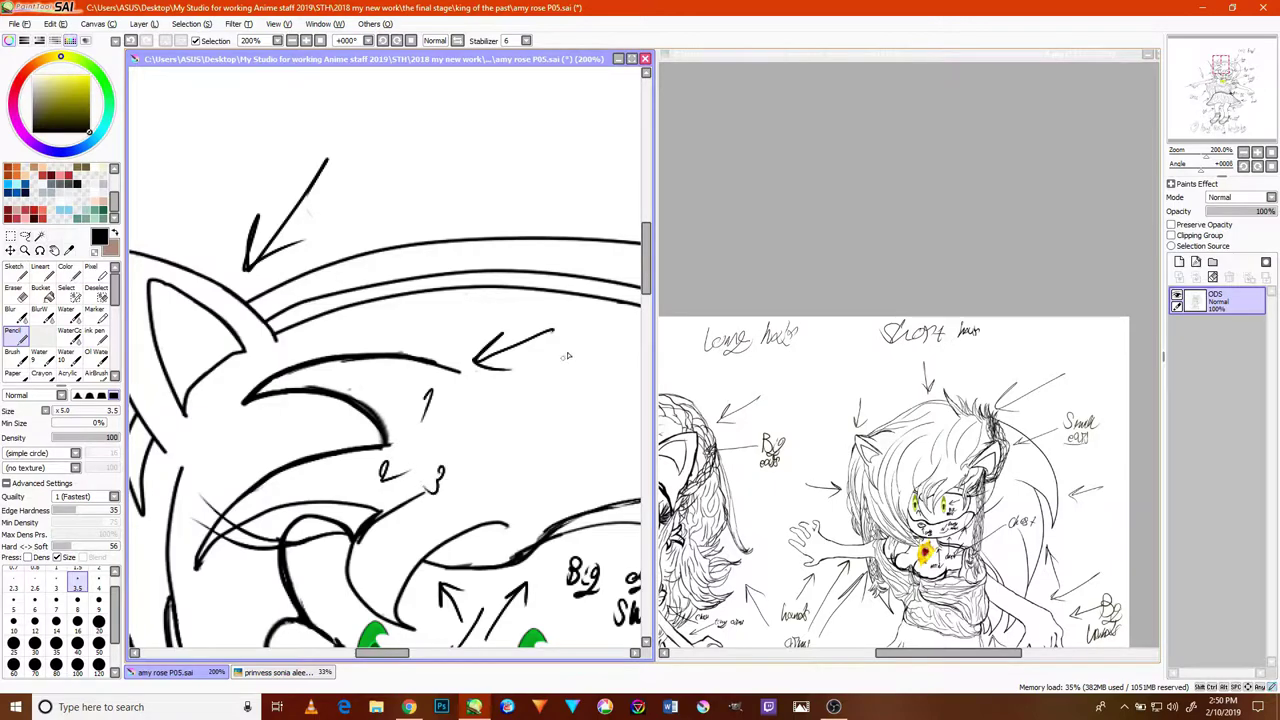
{"action": "left_click_drag", "start_coordinate": [583, 318], "coordinate": [577, 360]}
{"action": "mouse_move", "coordinate": [570, 341]}
{"action": "left_mouse_down"}
{"action": "mouse_move", "coordinate": [588, 338]}
{"action": "mouse_move", "coordinate": [590, 362]}
{"action": "mouse_move", "coordinate": [604, 362]}
{"action": "left_mouse_up"}
{"action": "key", "text": "ctrl+z"}
{"action": "key", "text": "ctrl+z"}
{"action": "key", "text": "ctrl+z"}
{"action": "key", "text": "ctrl+z"}
- Handwrite the label "3 hairs" beside the arrow pointing at Amy Rose's forehead hair strands
{"action": "left_click_drag", "start_coordinate": [564, 318], "coordinate": [555, 358]}
{"action": "mouse_move", "coordinate": [604, 318]}
{"action": "left_mouse_down"}
{"action": "mouse_move", "coordinate": [592, 366]}
{"action": "mouse_move", "coordinate": [618, 372]}
{"action": "mouse_move", "coordinate": [525, 397]}
{"action": "mouse_move", "coordinate": [519, 378]}
{"action": "left_mouse_up"}
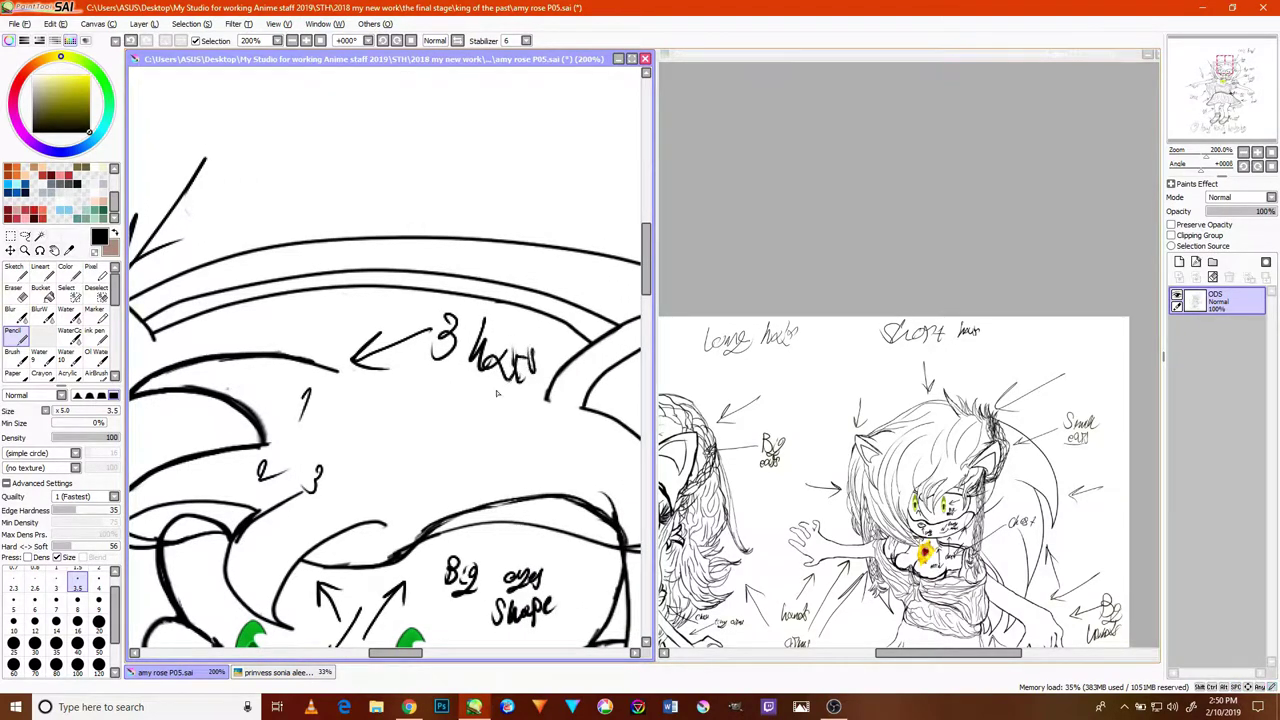
{"action": "left_click_drag", "start_coordinate": [434, 379], "coordinate": [557, 382]}
- Draw two arrows on Amy Rose's dress, one to the skirt's lower hem and one to the upper part of the trailing cloth
{"action": "scroll", "coordinate": [504, 462], "scroll_direction": "down", "scroll_amount": 6}
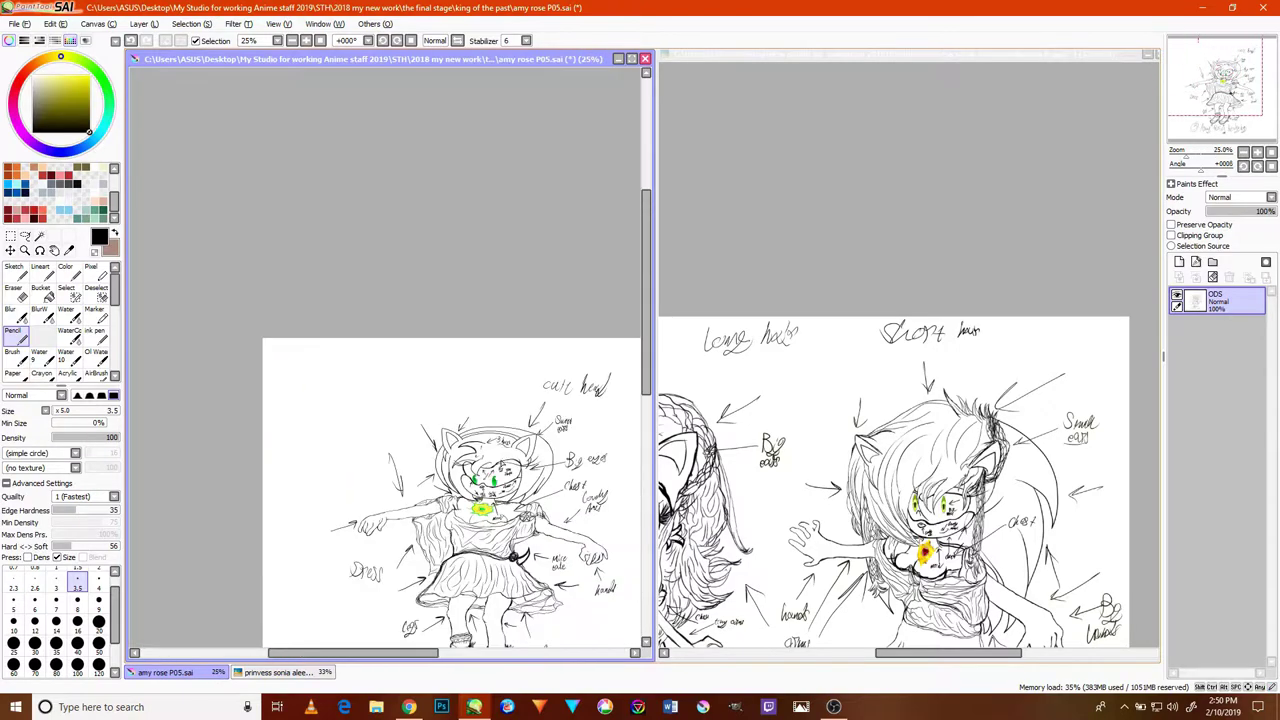
{"action": "scroll", "coordinate": [500, 473], "scroll_direction": "up", "scroll_amount": 4}
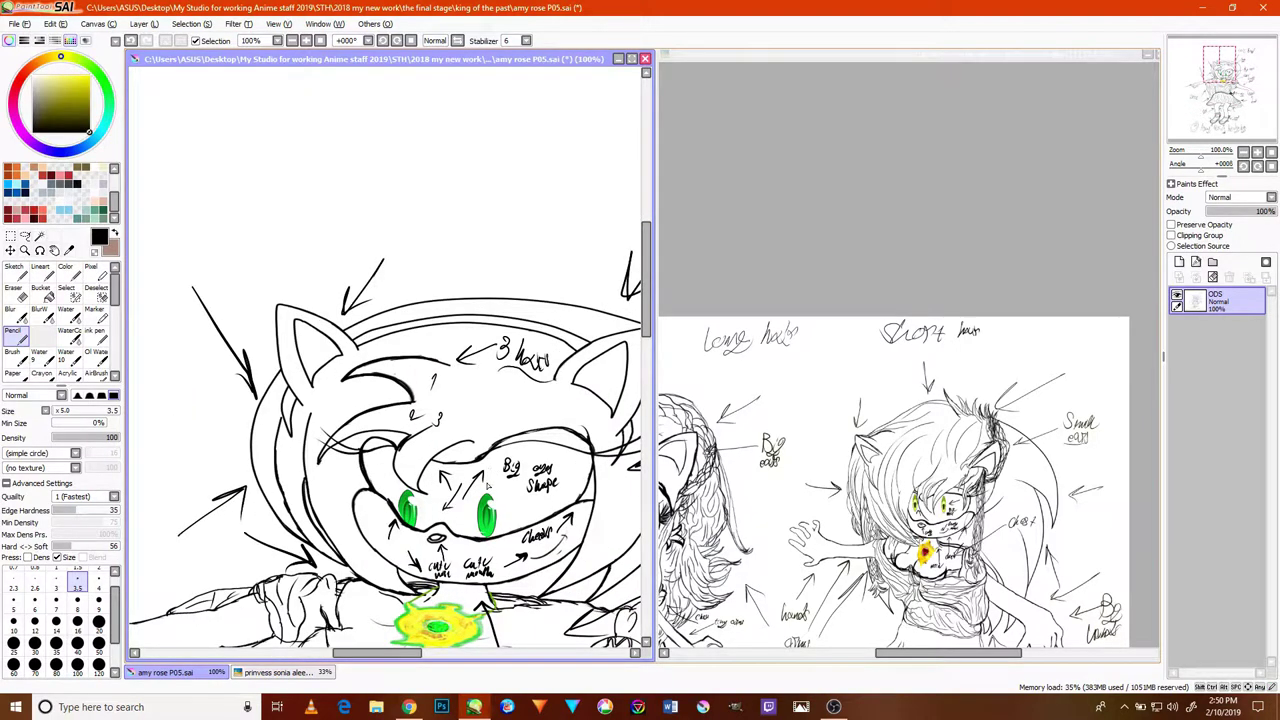
{"action": "scroll", "coordinate": [497, 462], "scroll_direction": "down", "scroll_amount": 3}
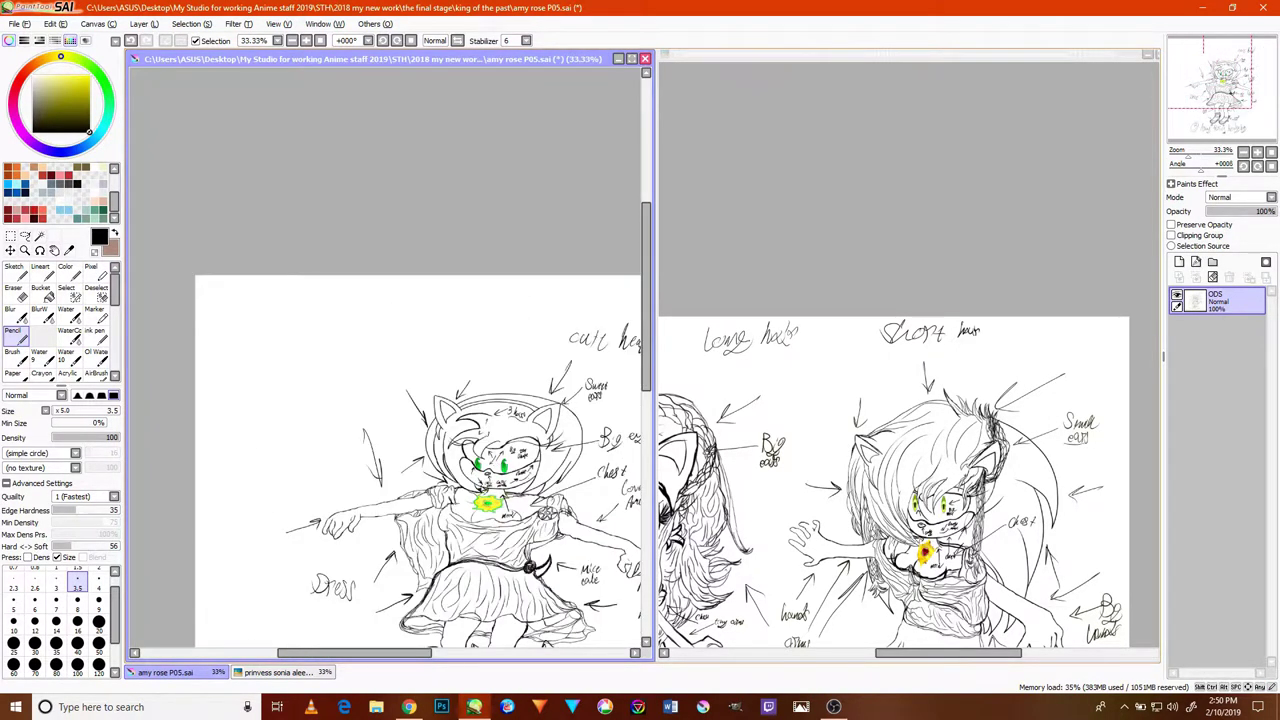
{"action": "left_click_drag", "start_coordinate": [502, 540], "coordinate": [463, 362]}
{"action": "left_click_drag", "start_coordinate": [492, 404], "coordinate": [500, 400]}
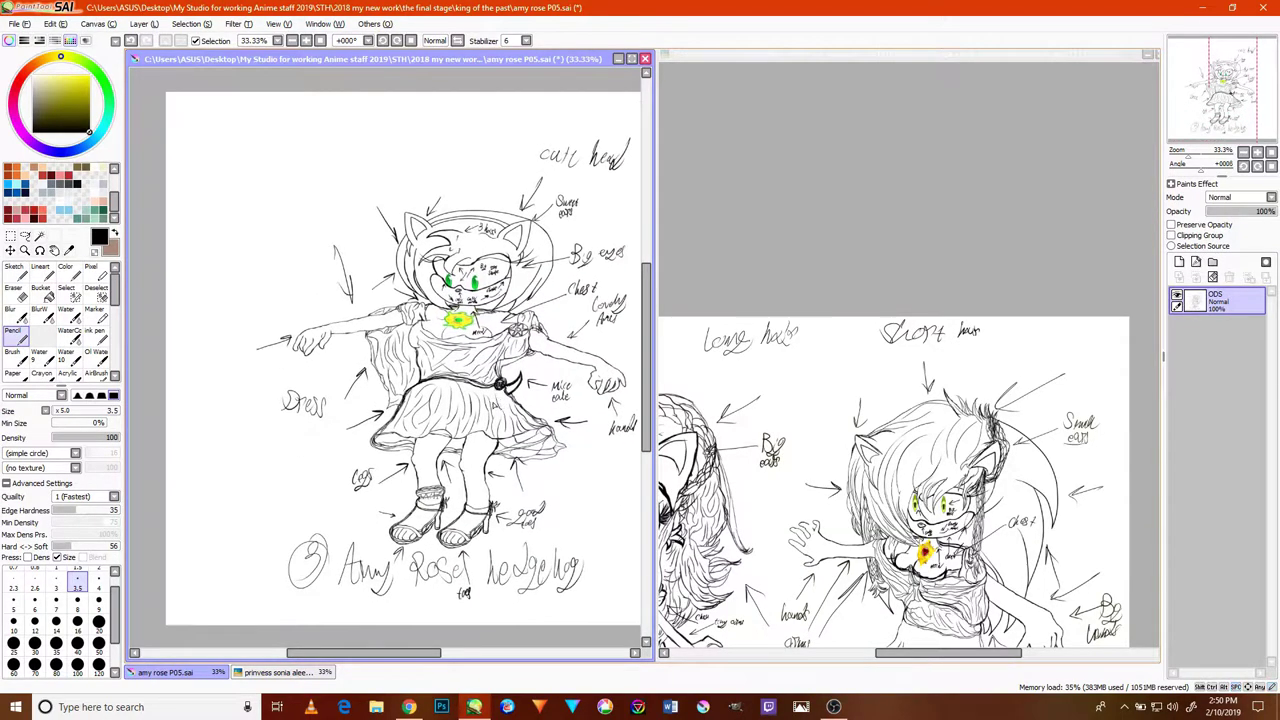
{"action": "scroll", "coordinate": [502, 410], "scroll_direction": "up", "scroll_amount": 4}
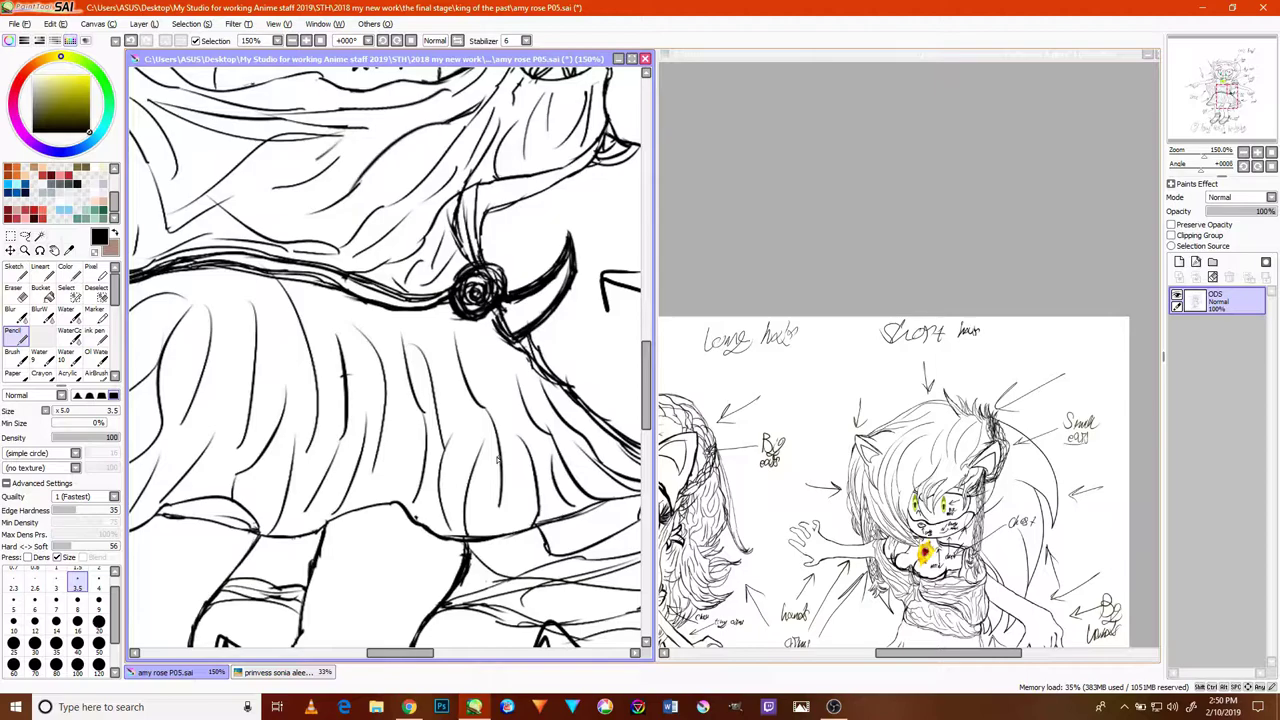
{"action": "left_click_drag", "start_coordinate": [362, 374], "coordinate": [613, 372]}
{"action": "left_click_drag", "start_coordinate": [238, 534], "coordinate": [520, 392]}
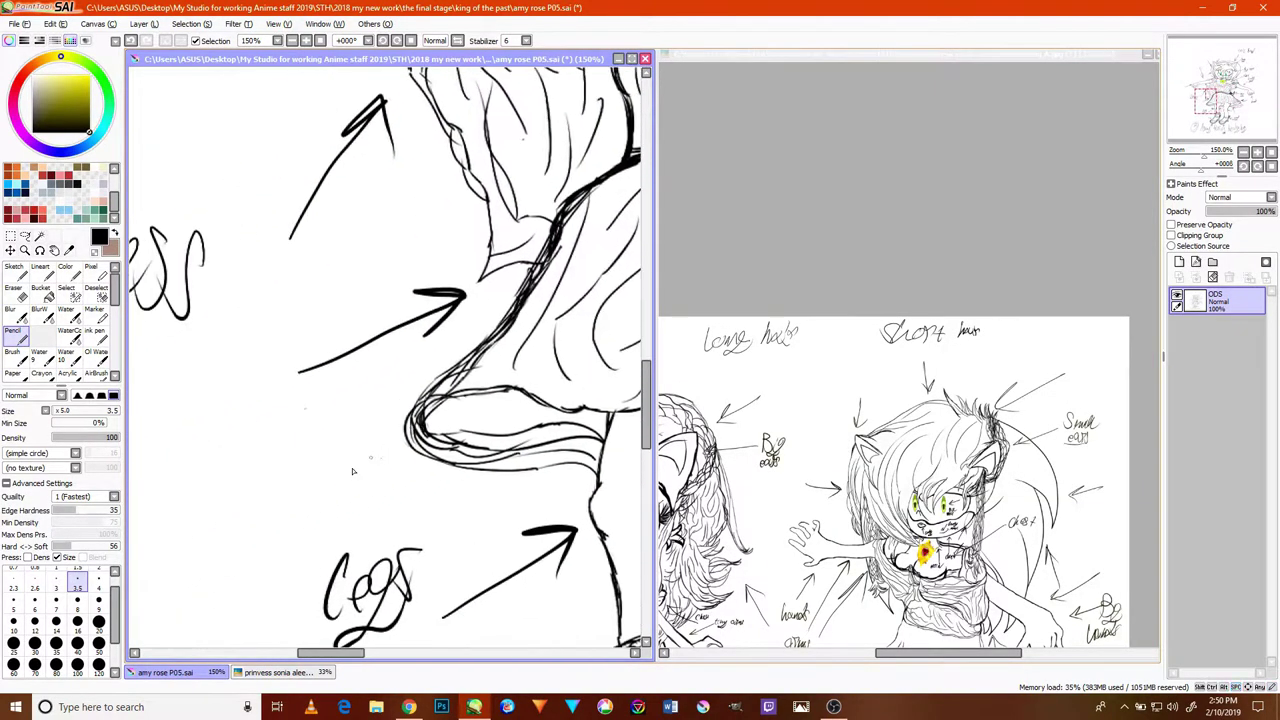
{"action": "left_click_drag", "start_coordinate": [271, 470], "coordinate": [408, 420]}
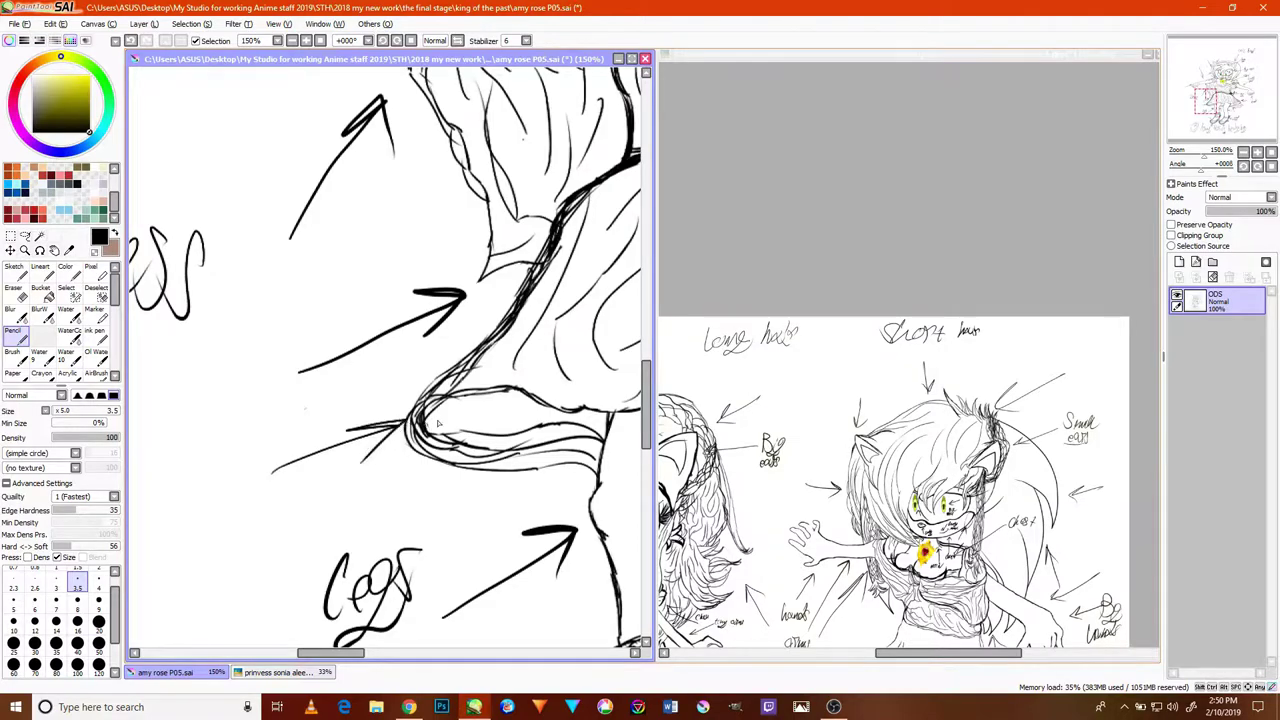
{"action": "scroll", "coordinate": [448, 330], "scroll_direction": "up", "scroll_amount": 5}
{"action": "left_click_drag", "start_coordinate": [283, 370], "coordinate": [385, 305]}
- Review Amy Rose's arm, dress, face and full figure to check which parts have annotations
{"action": "scroll", "coordinate": [330, 360], "scroll_direction": "up", "scroll_amount": 5}
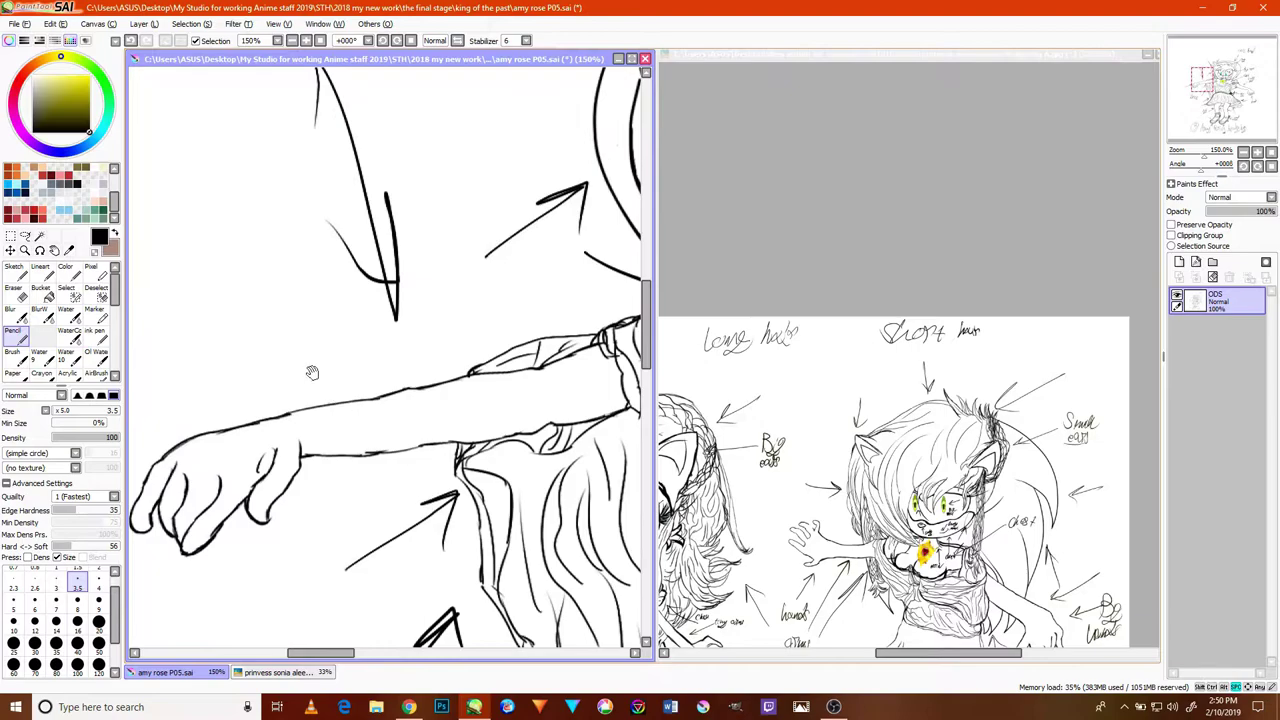
{"action": "left_click_drag", "start_coordinate": [391, 557], "coordinate": [457, 438]}
{"action": "mouse_move", "coordinate": [411, 399]}
{"action": "left_mouse_down"}
{"action": "mouse_move", "coordinate": [351, 392]}
{"action": "mouse_move", "coordinate": [407, 322]}
{"action": "left_mouse_up"}
{"action": "scroll", "coordinate": [373, 430], "scroll_direction": "down", "scroll_amount": 5}
{"action": "scroll", "coordinate": [472, 385], "scroll_direction": "up", "scroll_amount": 3}
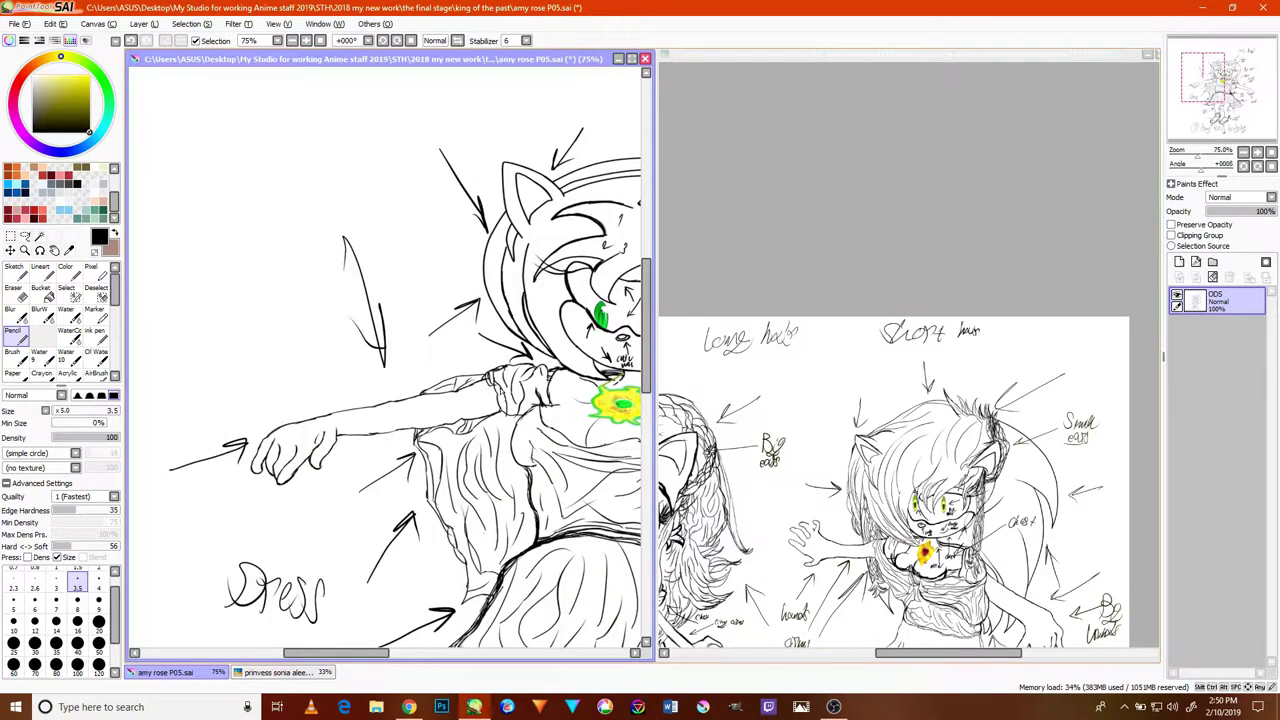
{"action": "left_click_drag", "start_coordinate": [508, 377], "coordinate": [301, 347]}
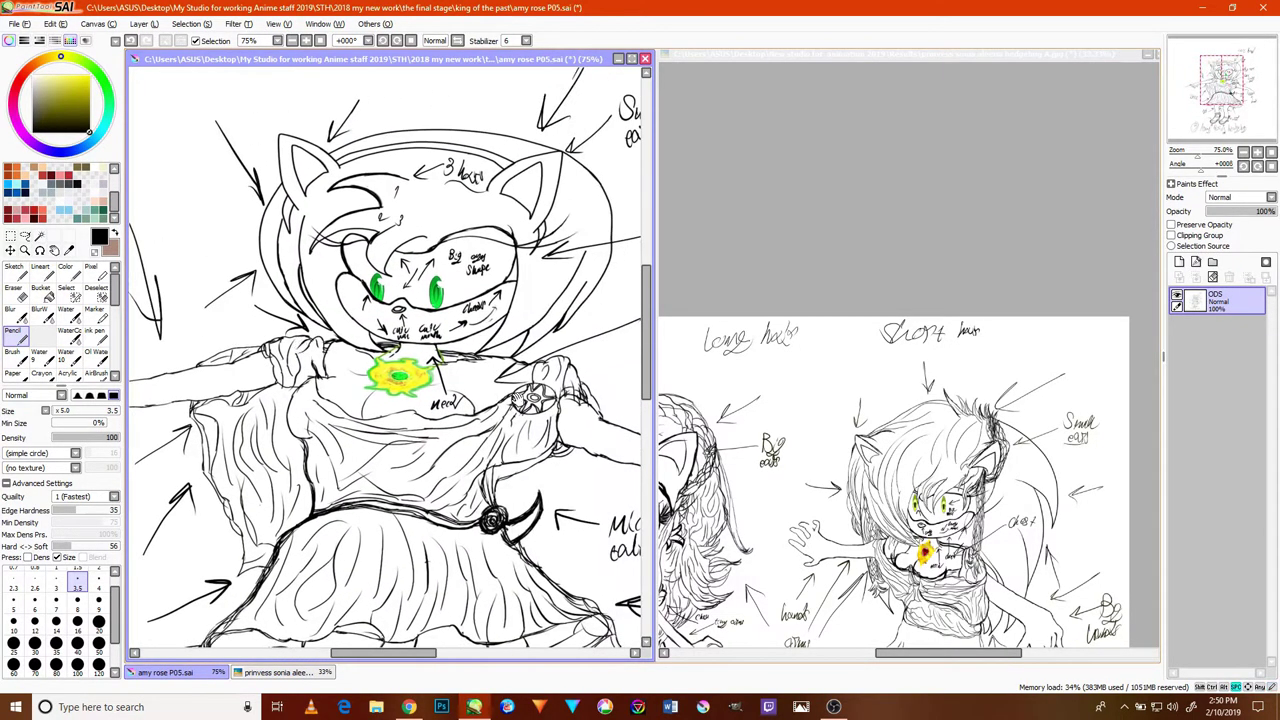
{"action": "left_click_drag", "start_coordinate": [518, 402], "coordinate": [346, 321]}
{"action": "left_click_drag", "start_coordinate": [470, 368], "coordinate": [592, 437]}
{"action": "left_click_drag", "start_coordinate": [319, 382], "coordinate": [656, 382]}
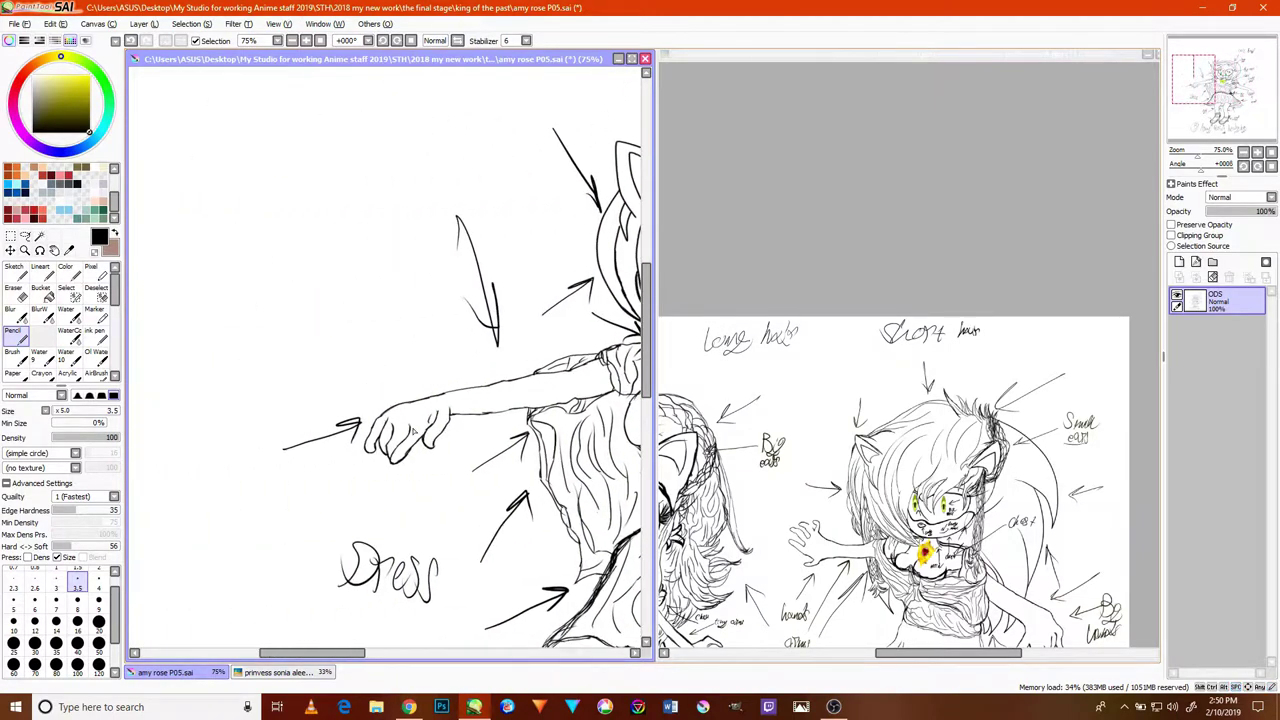
{"action": "scroll", "coordinate": [466, 449], "scroll_direction": "down", "scroll_amount": 3}
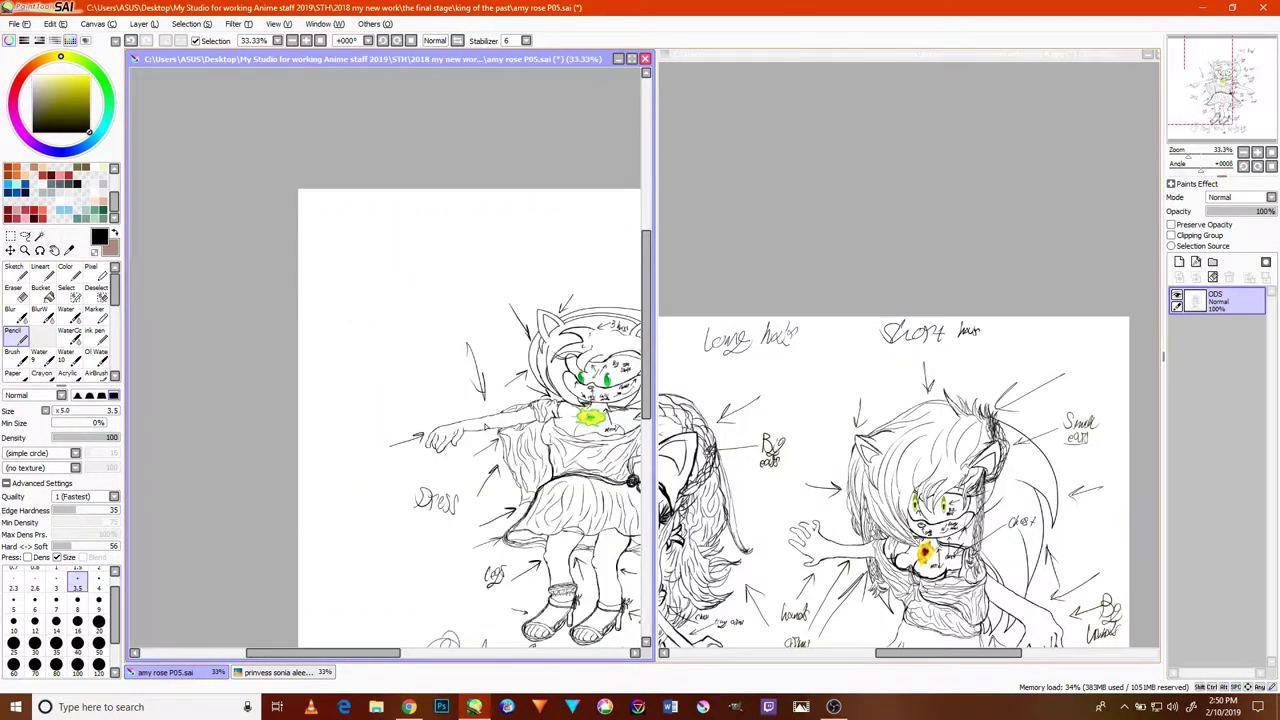
{"action": "left_click_drag", "start_coordinate": [483, 381], "coordinate": [282, 291]}
{"action": "left_click_drag", "start_coordinate": [427, 312], "coordinate": [381, 301]}
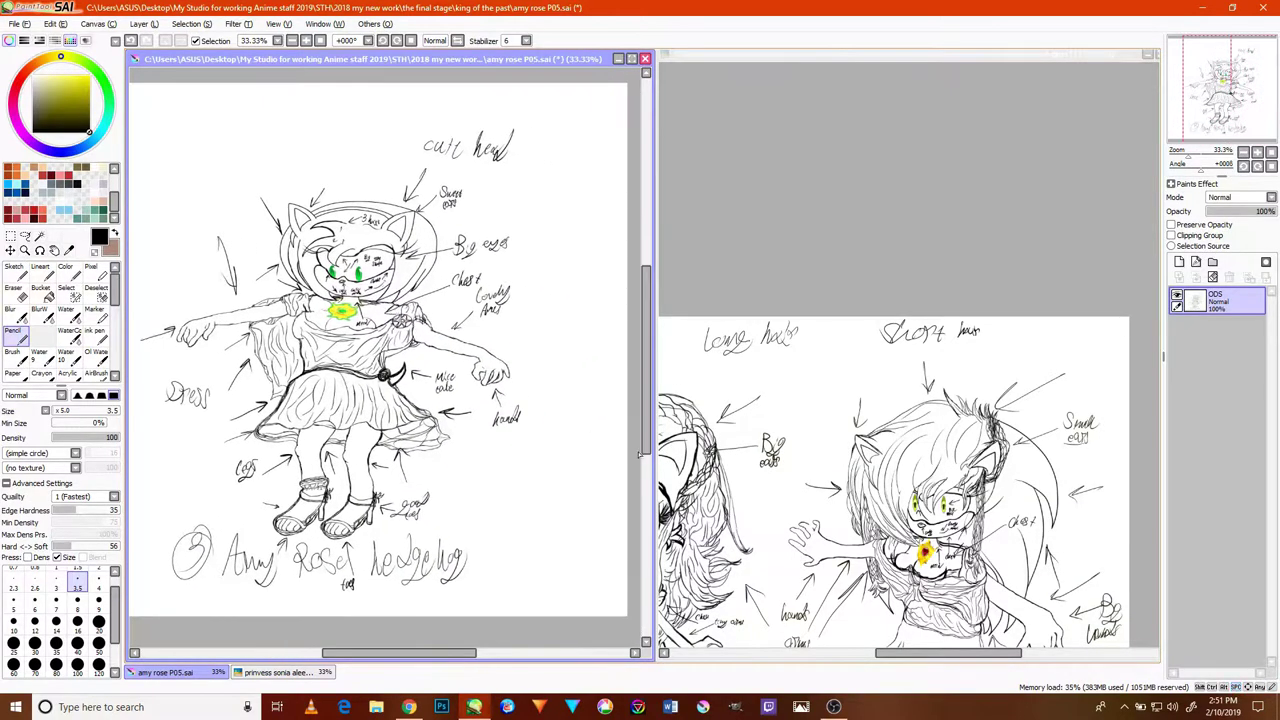
- In the two-character princess drawing, handwrite "Chaos necklace" on the long-haired character's chest with an arrow to the blue and yellow necklace
{"action": "left_click", "coordinate": [800, 507]}
{"action": "left_click_drag", "start_coordinate": [806, 474], "coordinate": [978, 234]}
{"action": "scroll", "coordinate": [827, 538], "scroll_direction": "up", "scroll_amount": 3}
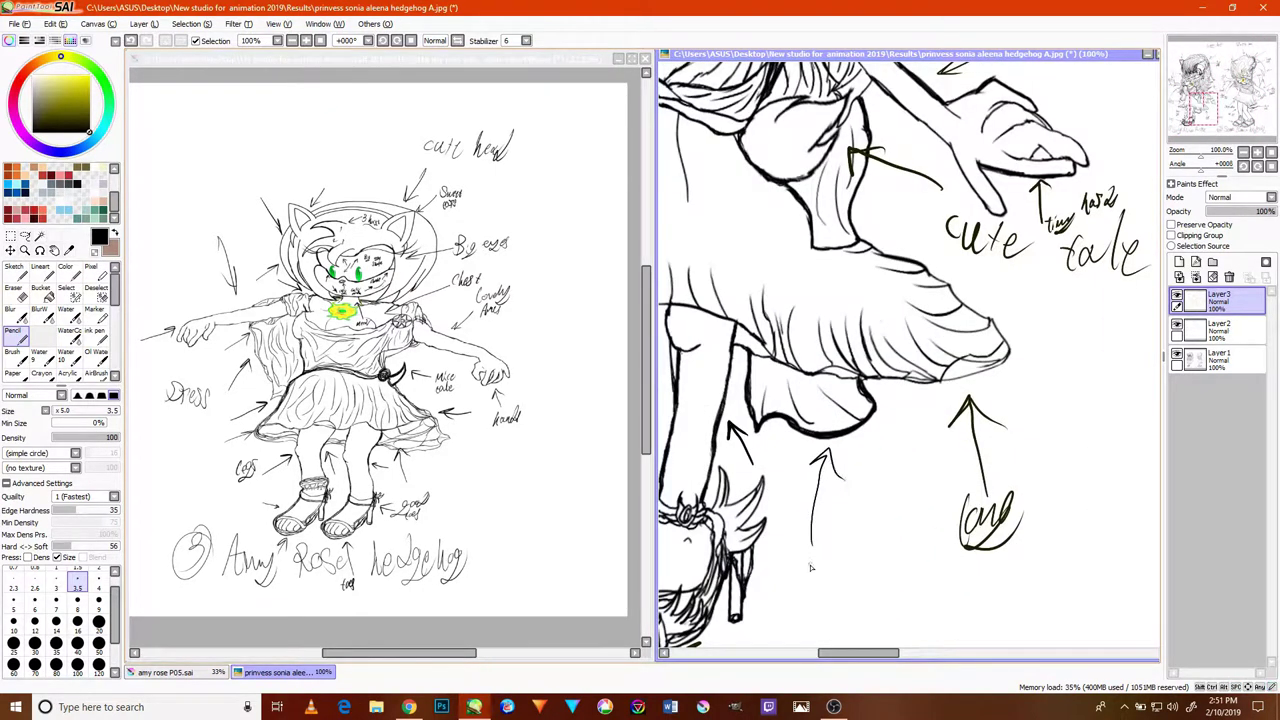
{"action": "scroll", "coordinate": [810, 567], "scroll_direction": "down", "scroll_amount": 1}
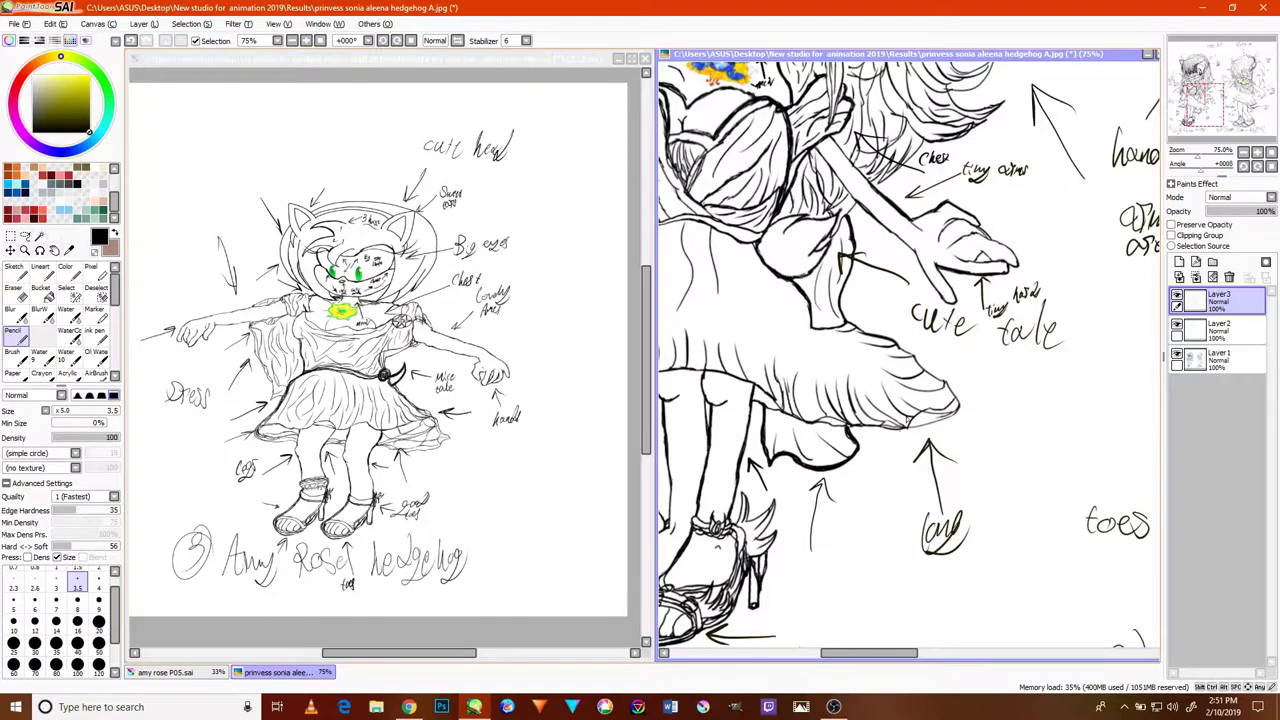
{"action": "left_click_drag", "start_coordinate": [849, 81], "coordinate": [1077, 407]}
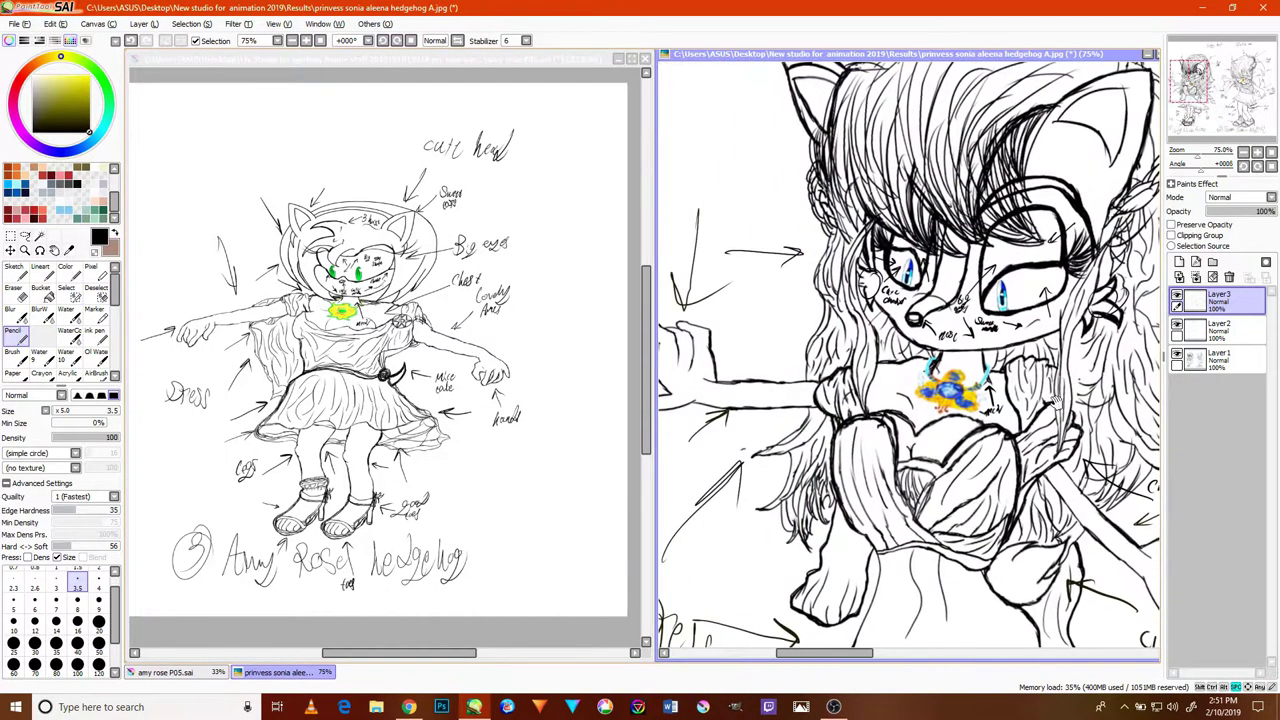
{"action": "left_click_drag", "start_coordinate": [797, 349], "coordinate": [783, 371]}
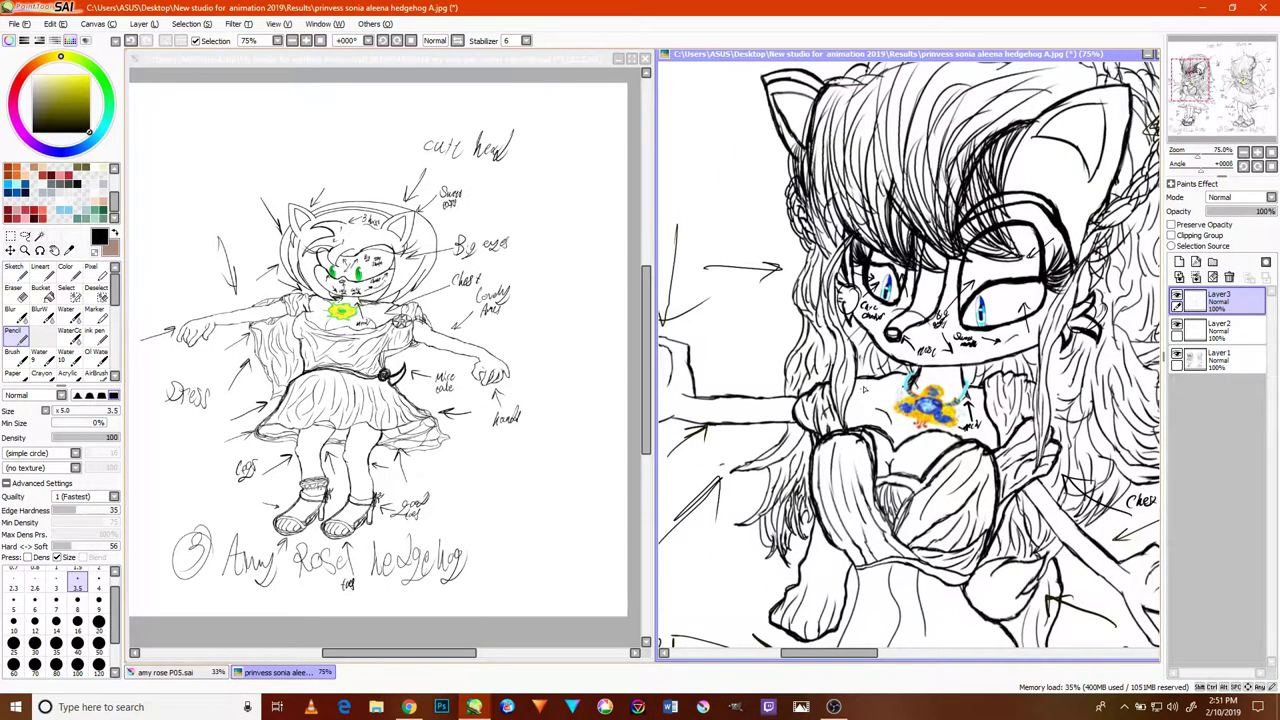
{"action": "scroll", "coordinate": [864, 390], "scroll_direction": "down", "scroll_amount": 1}
{"action": "scroll", "coordinate": [900, 370], "scroll_direction": "up", "scroll_amount": 8}
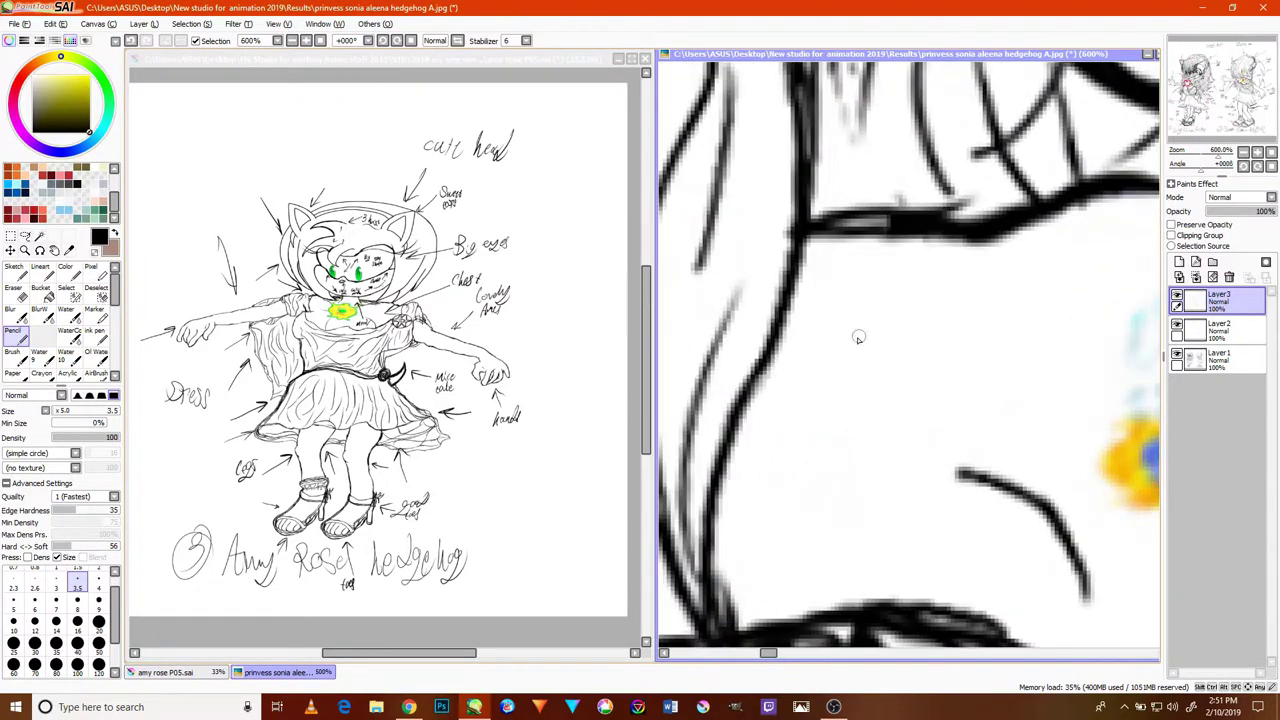
{"action": "left_click_drag", "start_coordinate": [858, 333], "coordinate": [858, 374]}
{"action": "mouse_move", "coordinate": [887, 313]}
{"action": "left_mouse_down"}
{"action": "mouse_move", "coordinate": [866, 380]}
{"action": "mouse_move", "coordinate": [886, 378]}
{"action": "left_mouse_up"}
{"action": "mouse_move", "coordinate": [910, 352]}
{"action": "left_mouse_down"}
{"action": "mouse_move", "coordinate": [916, 378]}
{"action": "mouse_move", "coordinate": [942, 362]}
{"action": "mouse_move", "coordinate": [974, 366]}
{"action": "mouse_move", "coordinate": [988, 346]}
{"action": "mouse_move", "coordinate": [976, 389]}
{"action": "mouse_move", "coordinate": [997, 380]}
{"action": "left_mouse_up"}
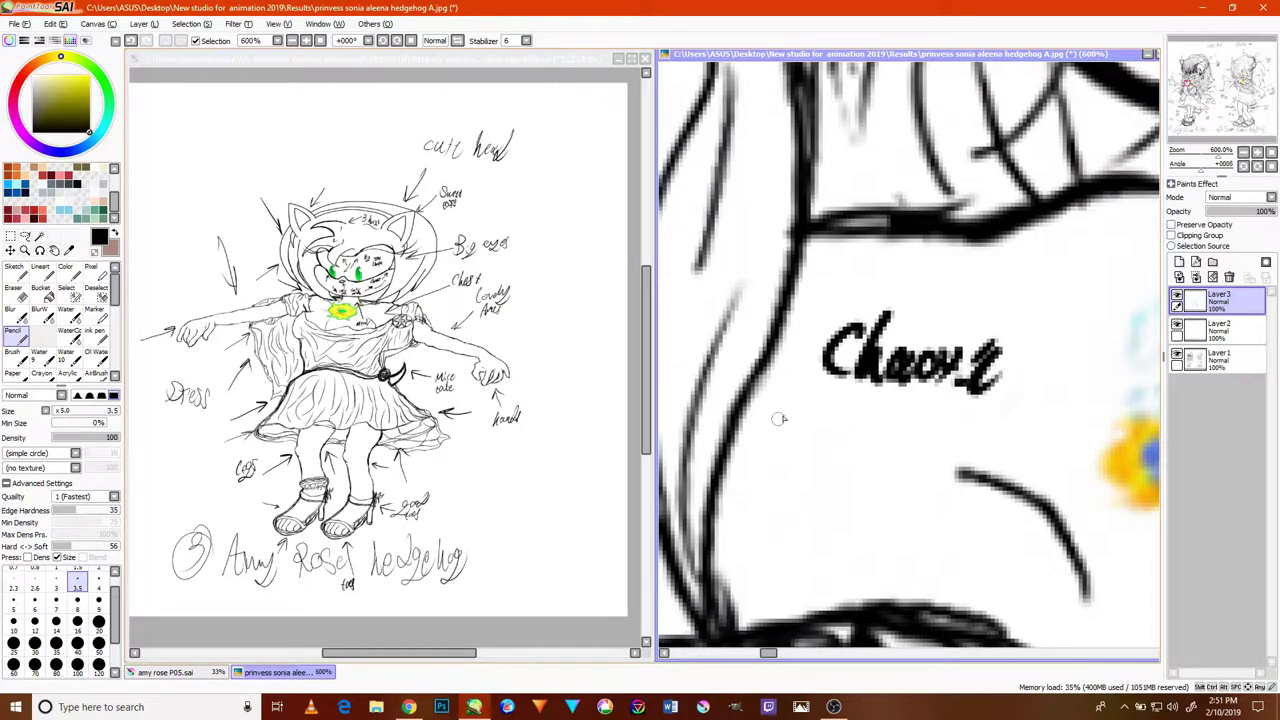
{"action": "mouse_move", "coordinate": [762, 428]}
{"action": "left_mouse_down"}
{"action": "mouse_move", "coordinate": [786, 410]}
{"action": "mouse_move", "coordinate": [852, 412]}
{"action": "mouse_move", "coordinate": [862, 432]}
{"action": "left_mouse_up"}
{"action": "mouse_move", "coordinate": [872, 434]}
{"action": "left_mouse_down"}
{"action": "mouse_move", "coordinate": [902, 398]}
{"action": "mouse_move", "coordinate": [984, 410]}
{"action": "mouse_move", "coordinate": [990, 430]}
{"action": "mouse_move", "coordinate": [1114, 400]}
{"action": "mouse_move", "coordinate": [1086, 420]}
{"action": "mouse_move", "coordinate": [835, 347]}
{"action": "mouse_move", "coordinate": [690, 345]}
{"action": "left_mouse_up"}
- Lasso the handwritten "Chaos necklace" label on the long-haired character's chest, without its arrow, and copy it
{"action": "scroll", "coordinate": [1054, 463], "scroll_direction": "down", "scroll_amount": 4}
{"action": "scroll", "coordinate": [1054, 463], "scroll_direction": "down", "scroll_amount": 1}
{"action": "left_click_drag", "start_coordinate": [1133, 354], "coordinate": [880, 360]}
{"action": "scroll", "coordinate": [893, 412], "scroll_direction": "down", "scroll_amount": 3}
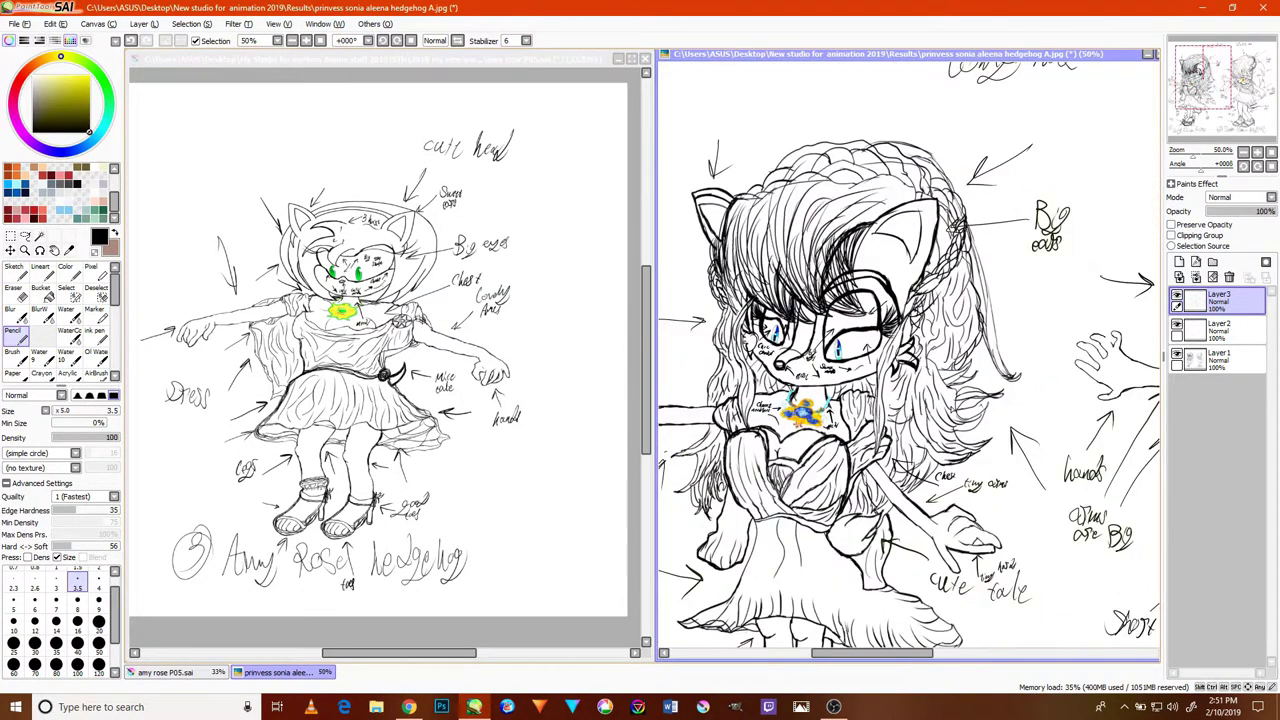
{"action": "left_click_drag", "start_coordinate": [978, 382], "coordinate": [594, 344]}
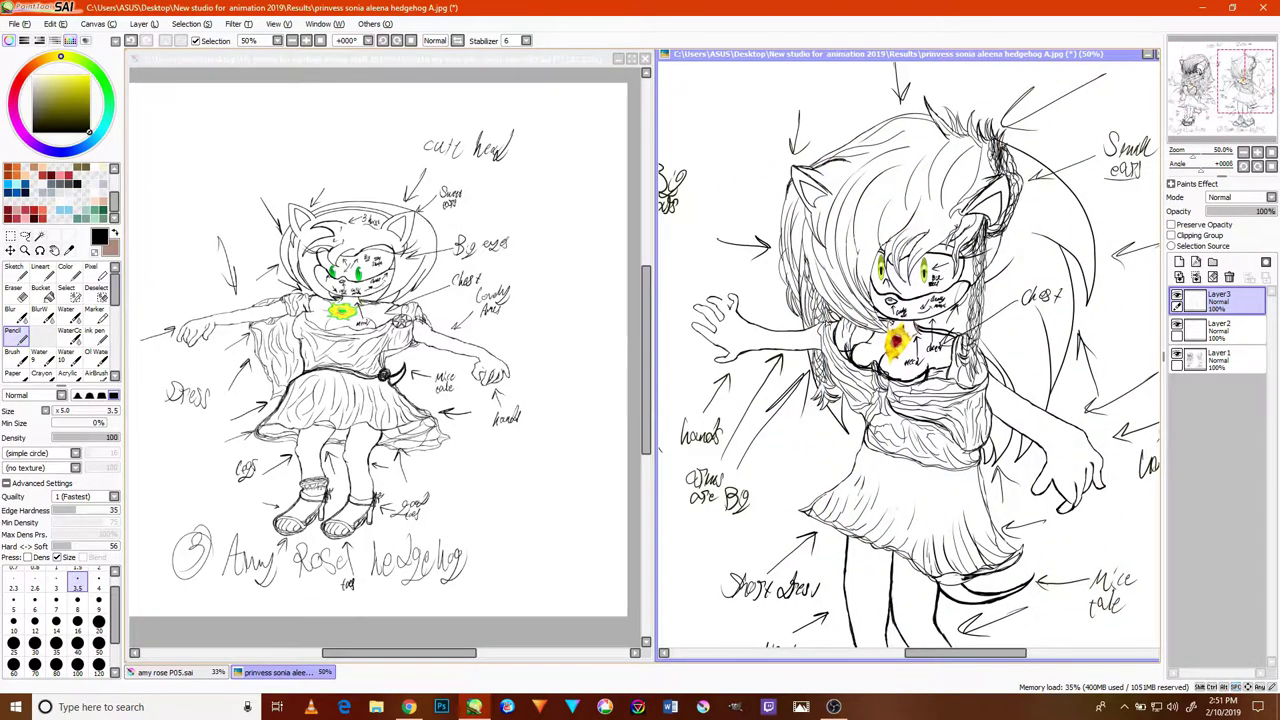
{"action": "scroll", "coordinate": [904, 410], "scroll_direction": "up", "scroll_amount": 7}
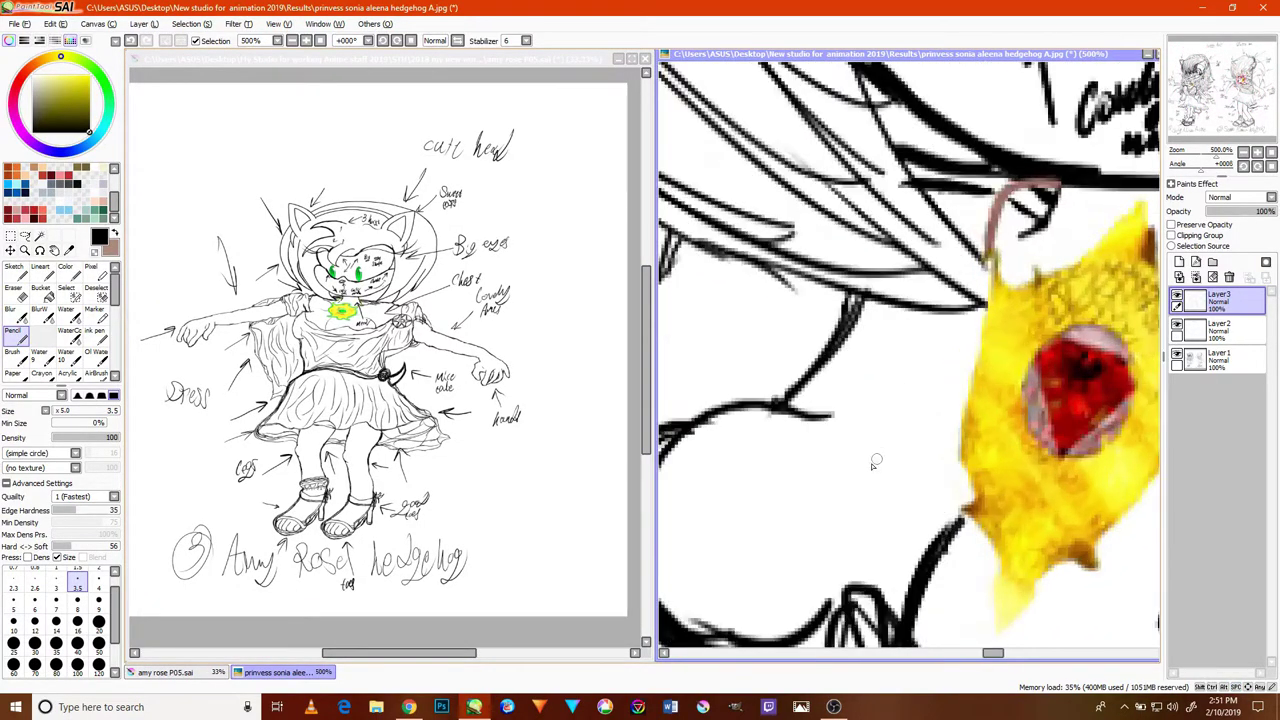
{"action": "scroll", "coordinate": [904, 452], "scroll_direction": "down", "scroll_amount": 6}
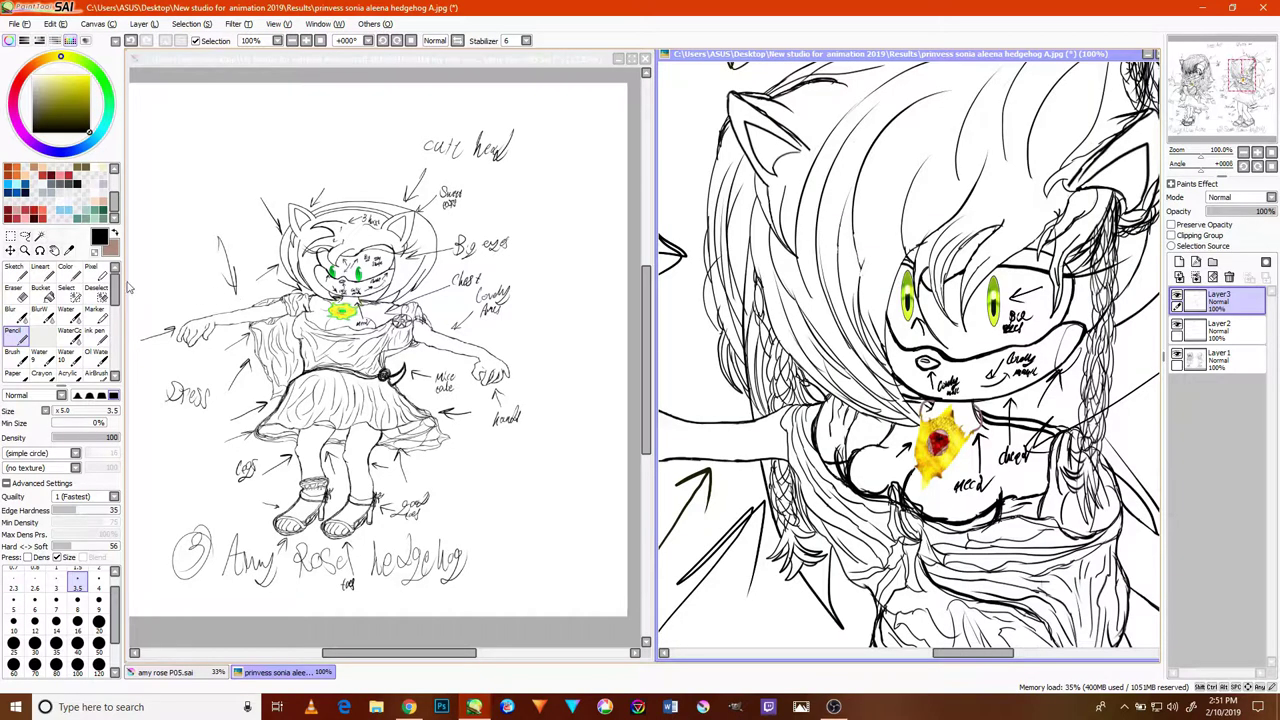
{"action": "left_click", "coordinate": [25, 237]}
{"action": "scroll", "coordinate": [832, 434], "scroll_direction": "down", "scroll_amount": 1}
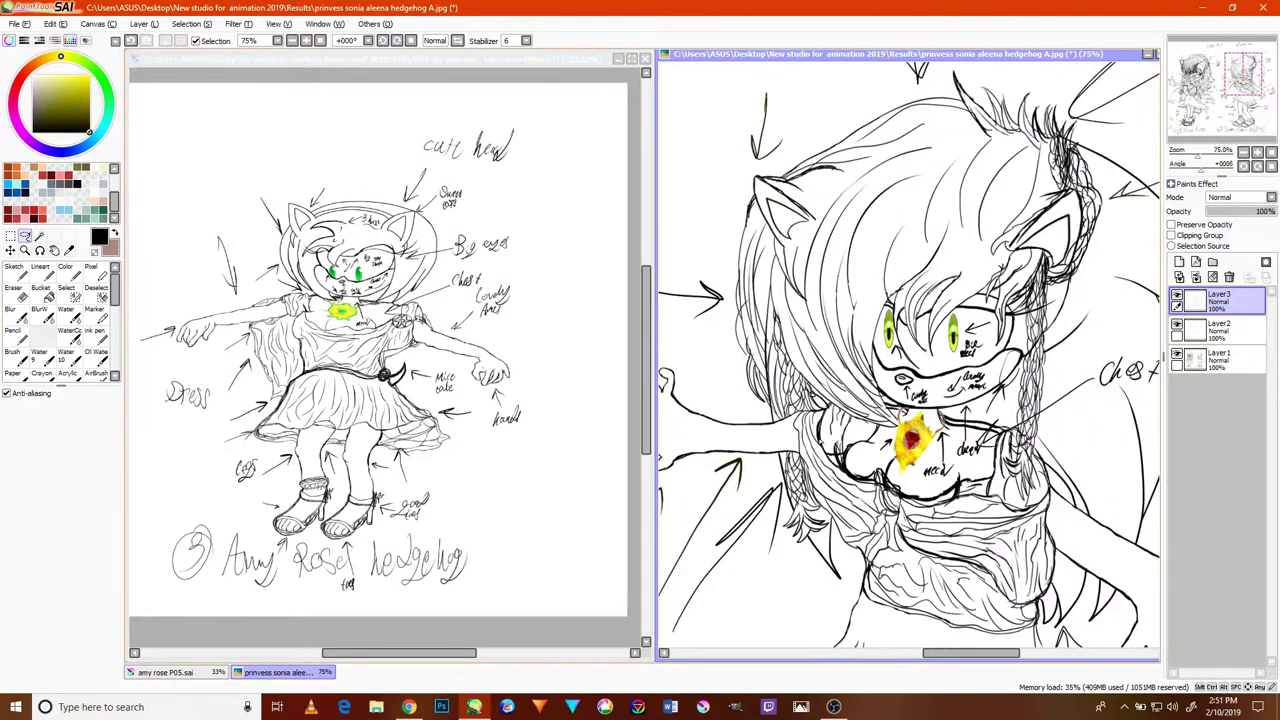
{"action": "mouse_move", "coordinate": [801, 399]}
{"action": "left_mouse_down"}
{"action": "mouse_move", "coordinate": [1205, 391]}
{"action": "mouse_move", "coordinate": [863, 389]}
{"action": "mouse_move", "coordinate": [1276, 373]}
{"action": "left_mouse_up"}
{"action": "scroll", "coordinate": [1019, 487], "scroll_direction": "up", "scroll_amount": 5}
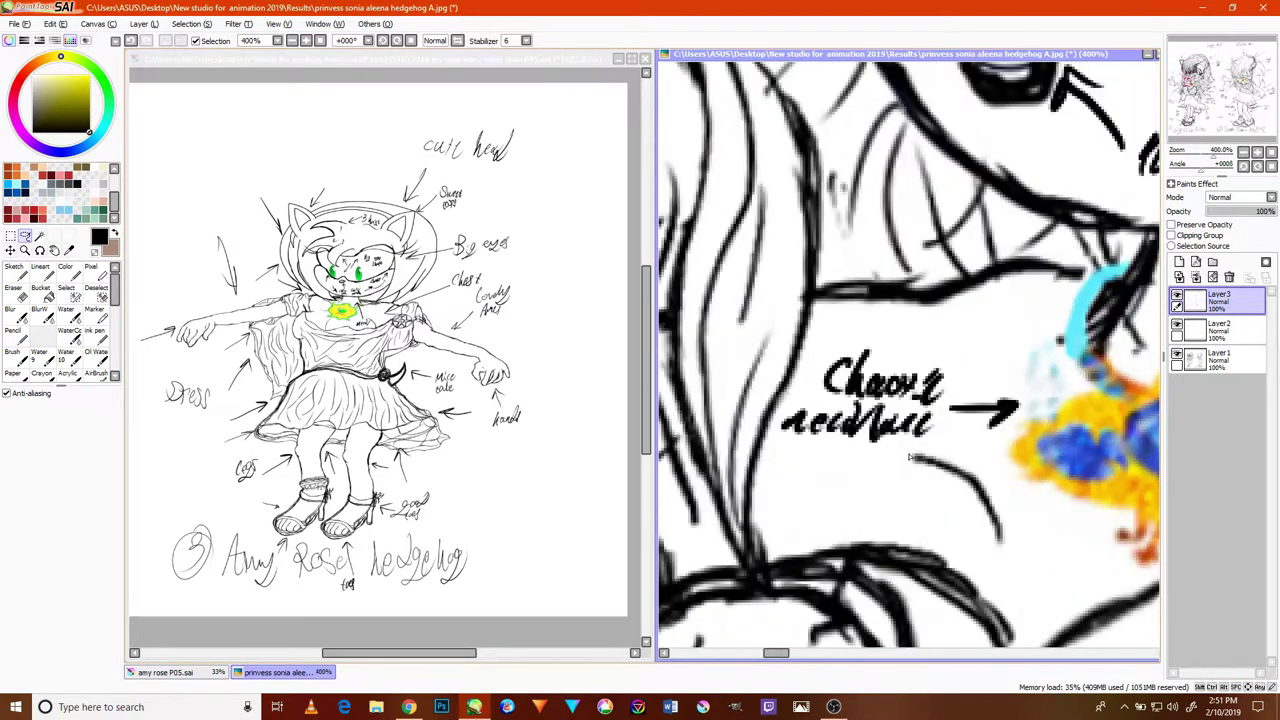
{"action": "left_click_drag", "start_coordinate": [827, 351], "coordinate": [975, 378]}
{"action": "left_click_drag", "start_coordinate": [915, 453], "coordinate": [915, 455]}
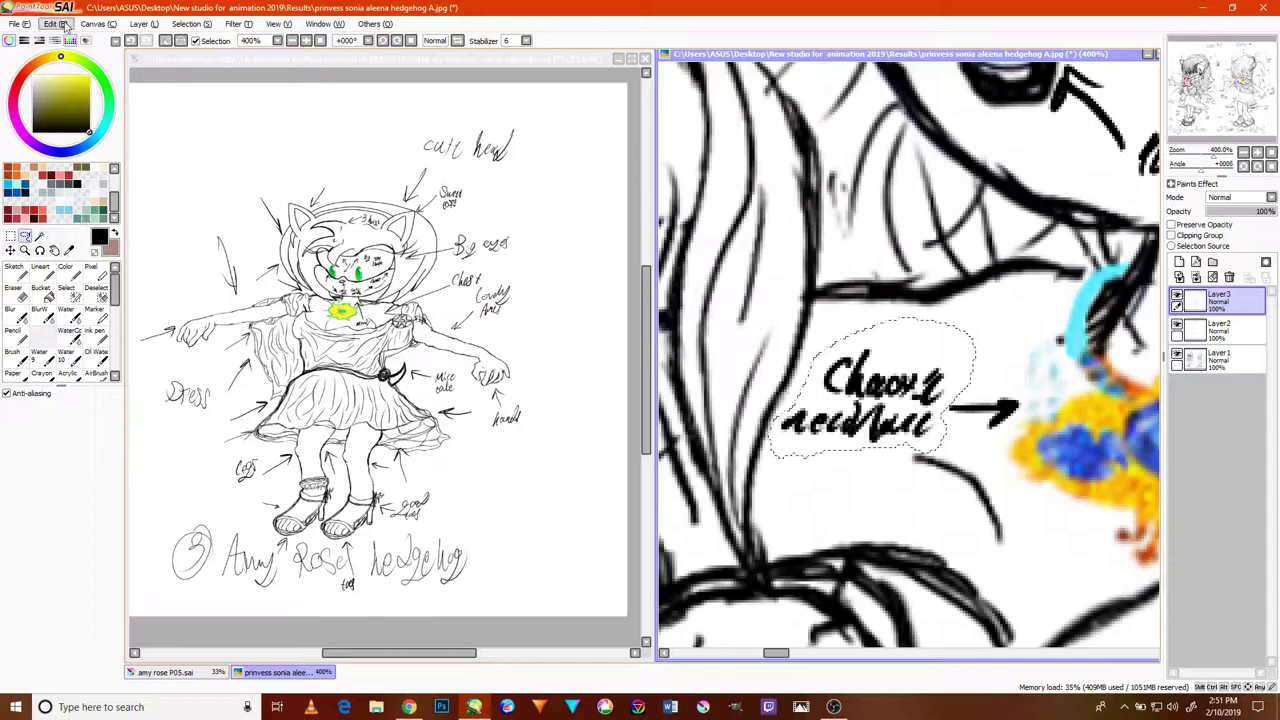
{"action": "left_click", "coordinate": [55, 23]}
{"action": "left_click", "coordinate": [62, 85]}
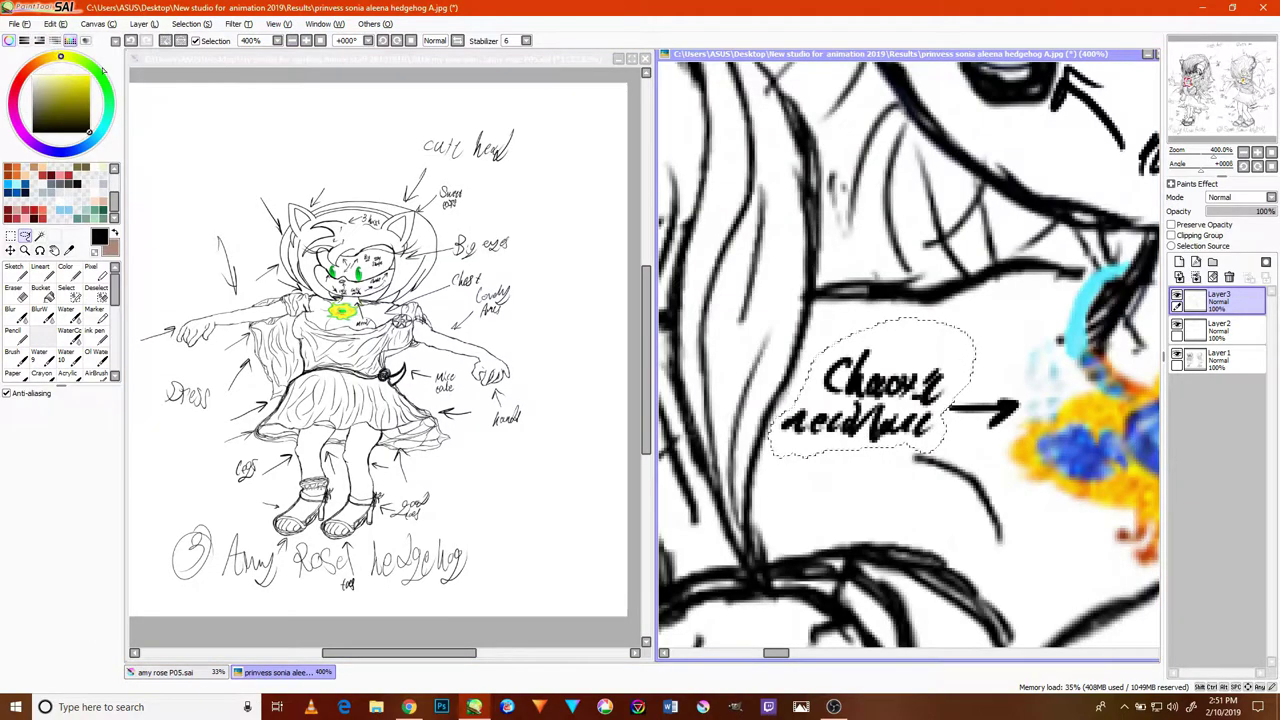
- Paste the copied "Chaos necklace" label into the princess drawing as a new layer
{"action": "scroll", "coordinate": [908, 358], "scroll_direction": "down", "scroll_amount": 5}
{"action": "left_click_drag", "start_coordinate": [1000, 374], "coordinate": [574, 285]}
{"action": "left_click_drag", "start_coordinate": [890, 382], "coordinate": [546, 403]}
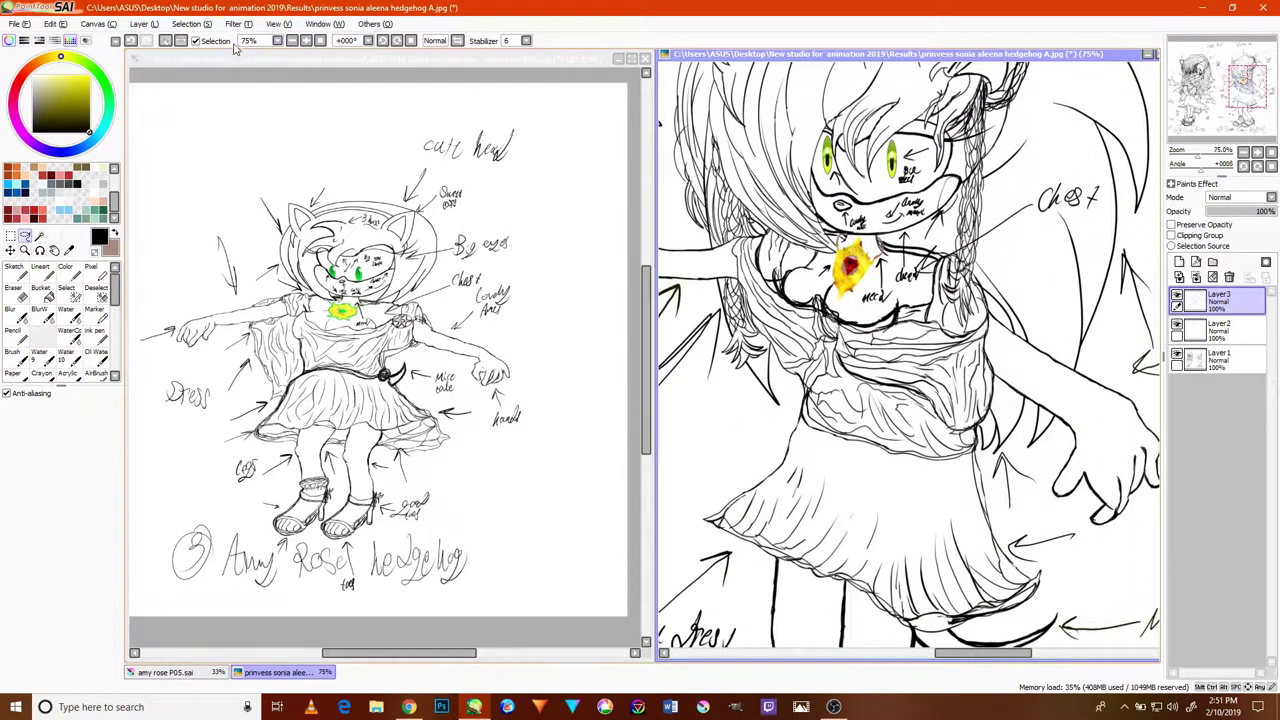
{"action": "left_click", "coordinate": [55, 23]}
{"action": "left_click", "coordinate": [88, 92]}
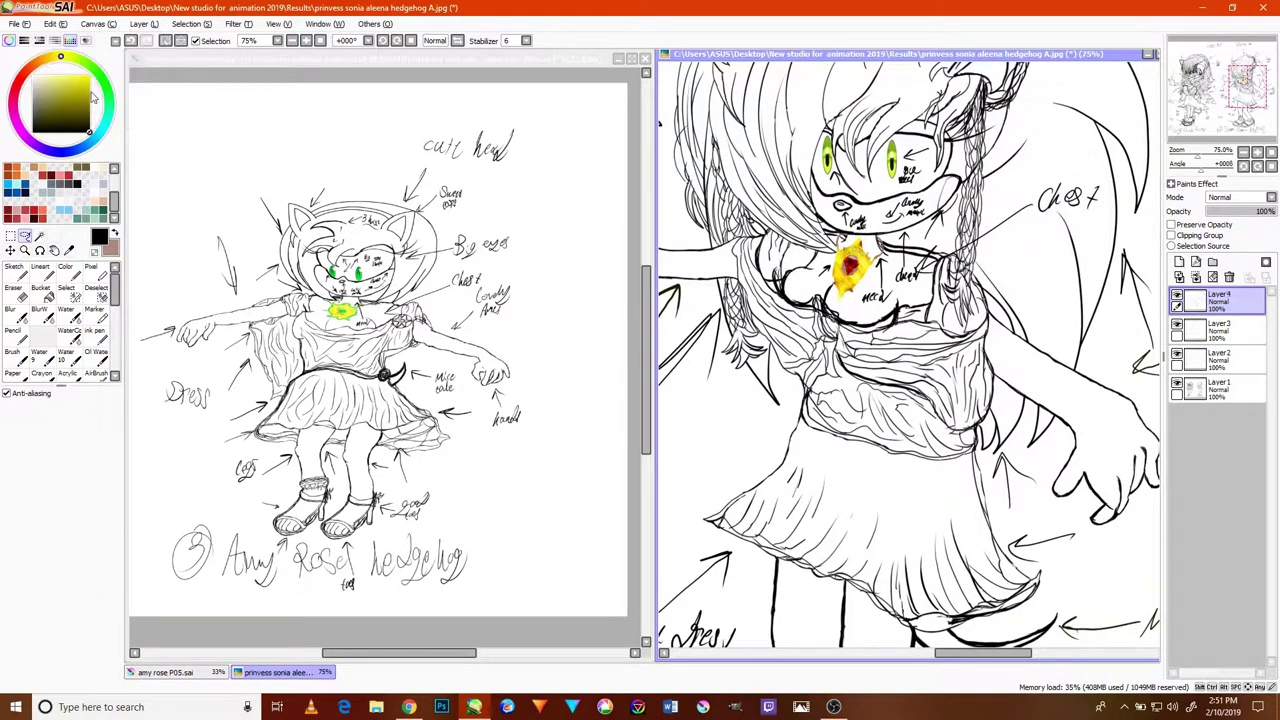
- Move the pasted "Chaos necklace" label onto the short-haired character's chest beside the red-gem necklace's arrow, and merge its layer down
{"action": "scroll", "coordinate": [860, 288], "scroll_direction": "down", "scroll_amount": 5}
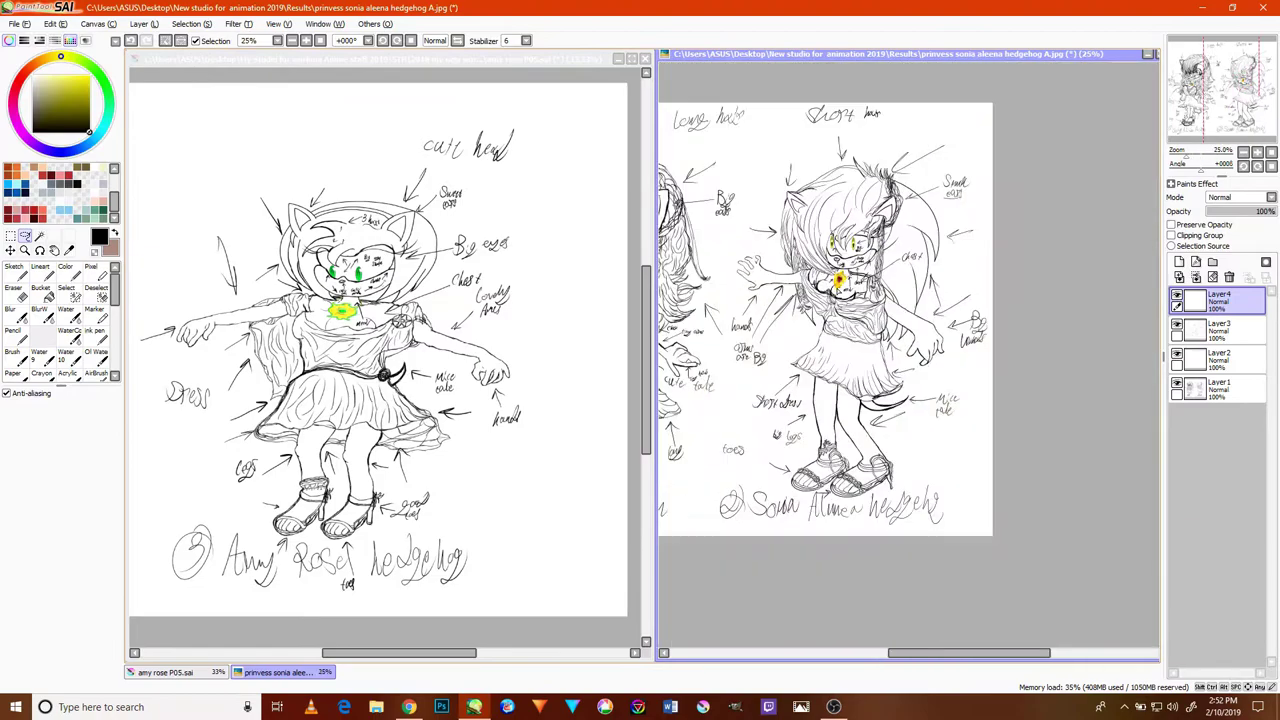
{"action": "left_click_drag", "start_coordinate": [808, 300], "coordinate": [922, 376]}
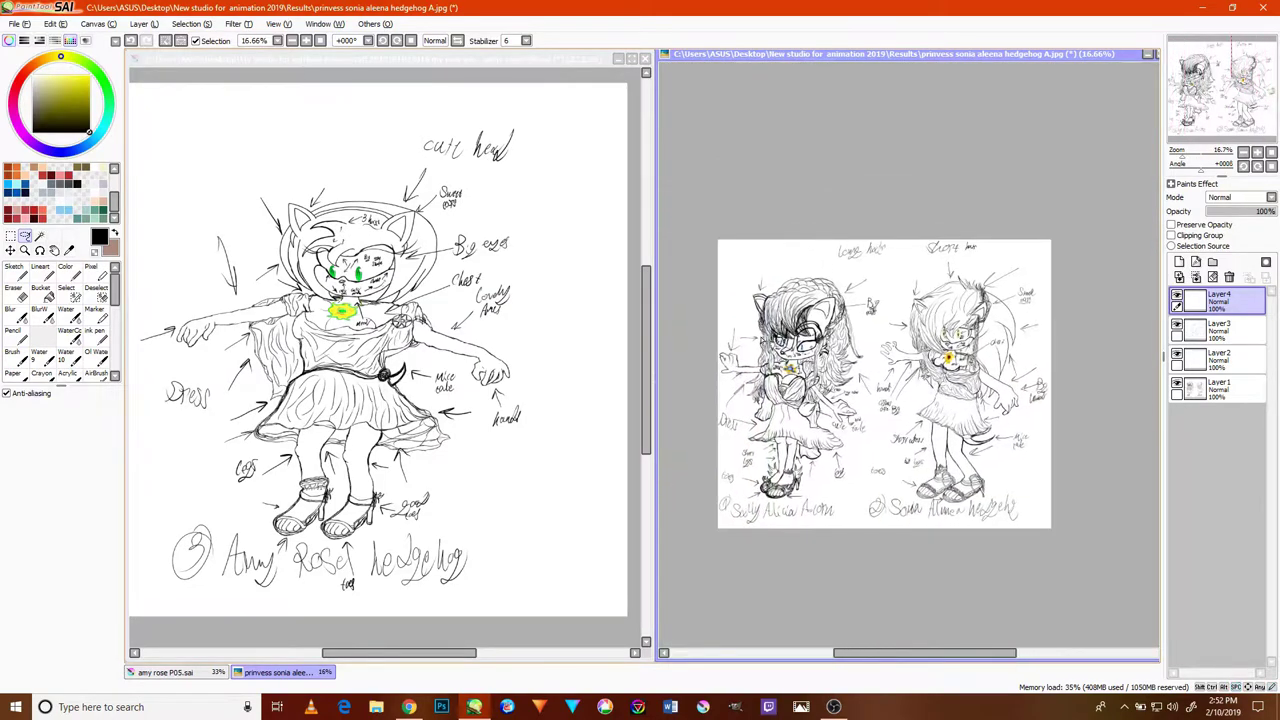
{"action": "left_click", "coordinate": [10, 250]}
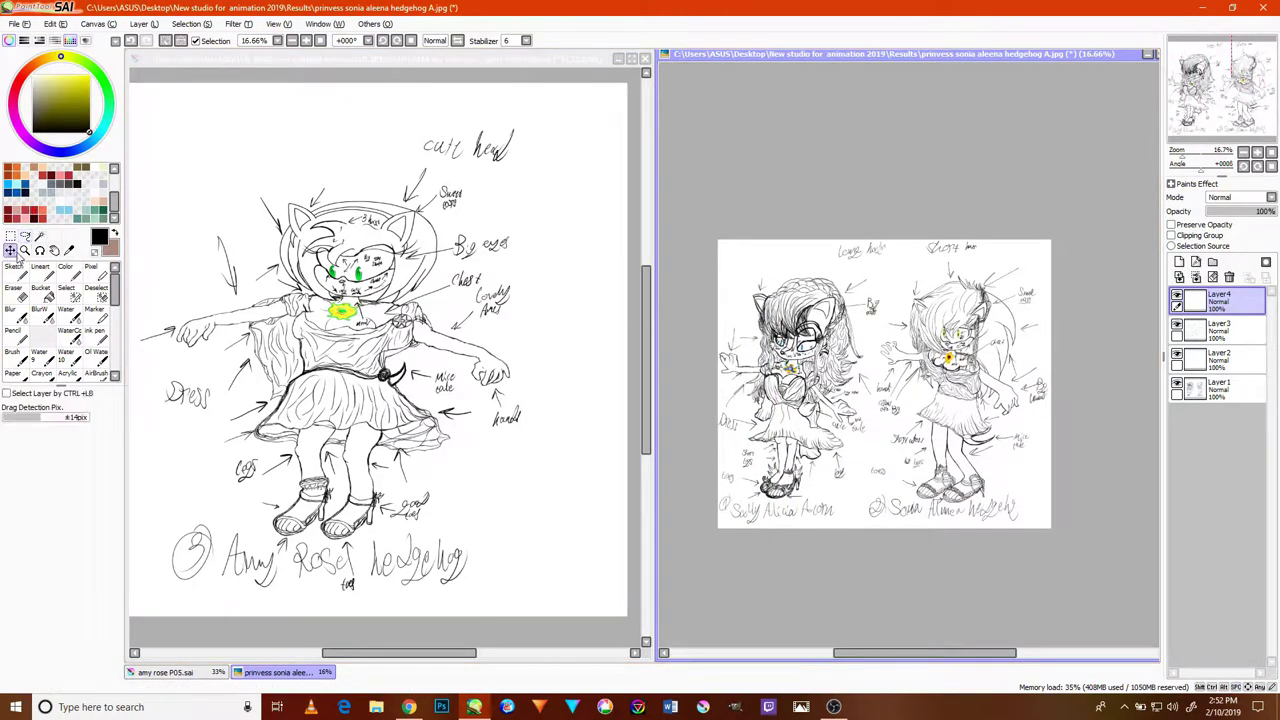
{"action": "scroll", "coordinate": [803, 378], "scroll_direction": "up", "scroll_amount": 2}
{"action": "scroll", "coordinate": [803, 378], "scroll_direction": "up", "scroll_amount": 1}
{"action": "mouse_move", "coordinate": [783, 410]}
{"action": "left_mouse_down"}
{"action": "mouse_move", "coordinate": [1059, 411]}
{"action": "mouse_move", "coordinate": [885, 402]}
{"action": "mouse_move", "coordinate": [791, 432]}
{"action": "left_mouse_up"}
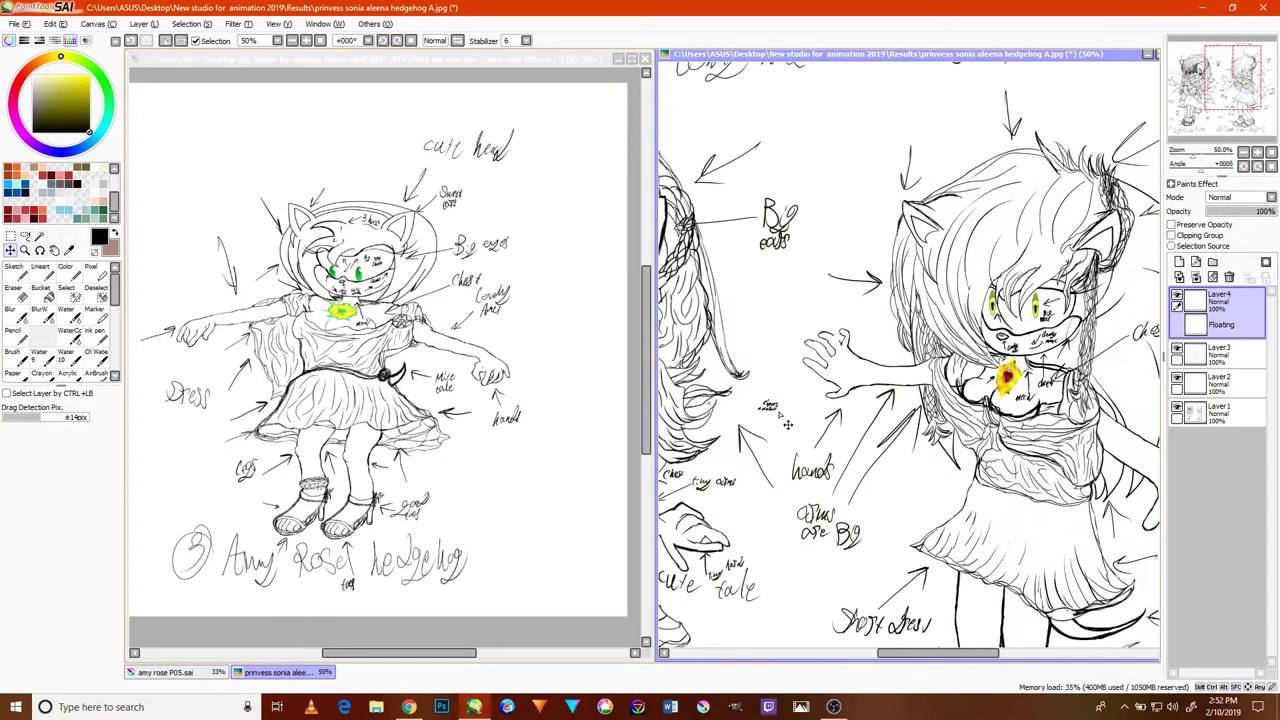
{"action": "scroll", "coordinate": [980, 395], "scroll_direction": "up", "scroll_amount": 4}
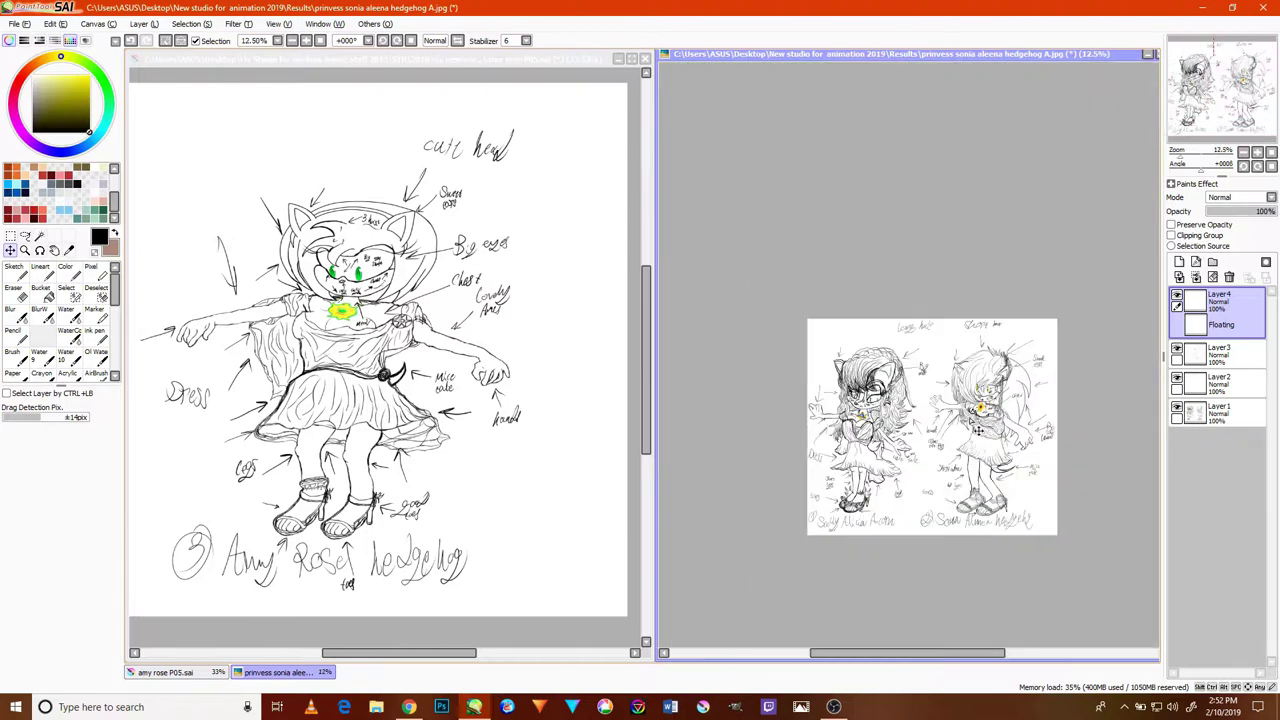
{"action": "left_click_drag", "start_coordinate": [1011, 278], "coordinate": [1025, 275]}
{"action": "left_click", "coordinate": [181, 40]}
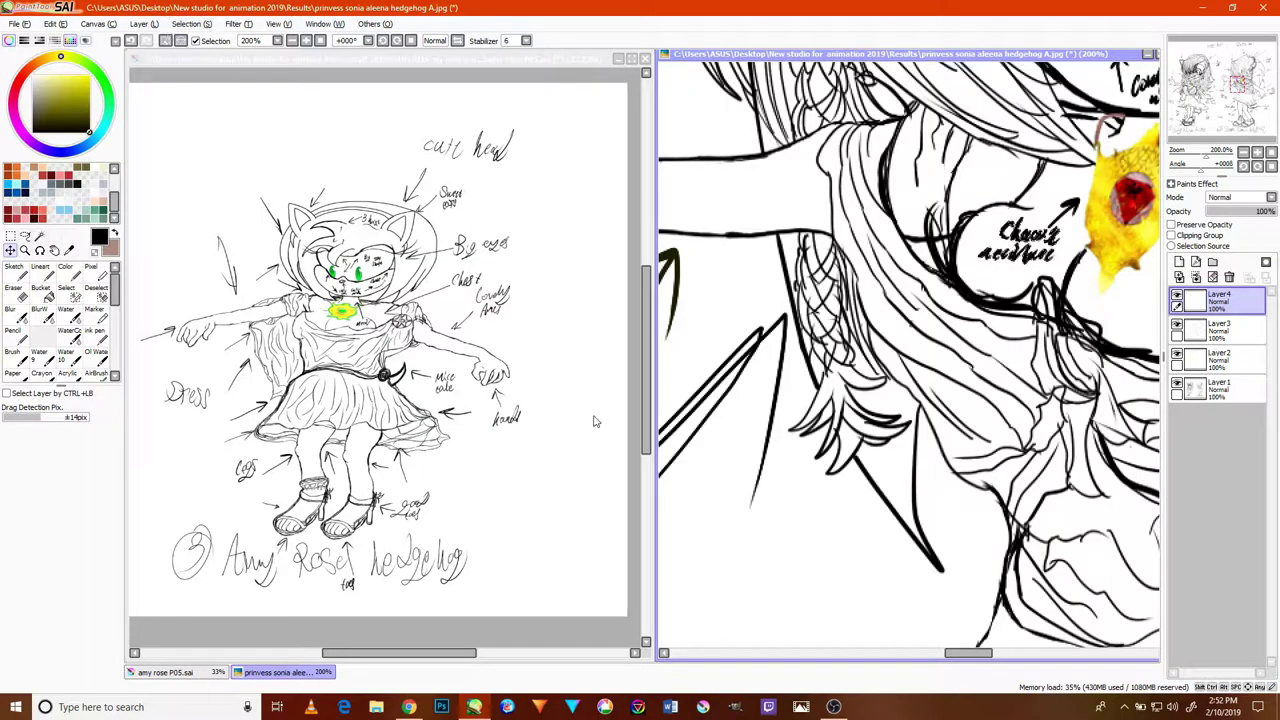
{"action": "left_click", "coordinate": [1196, 278]}
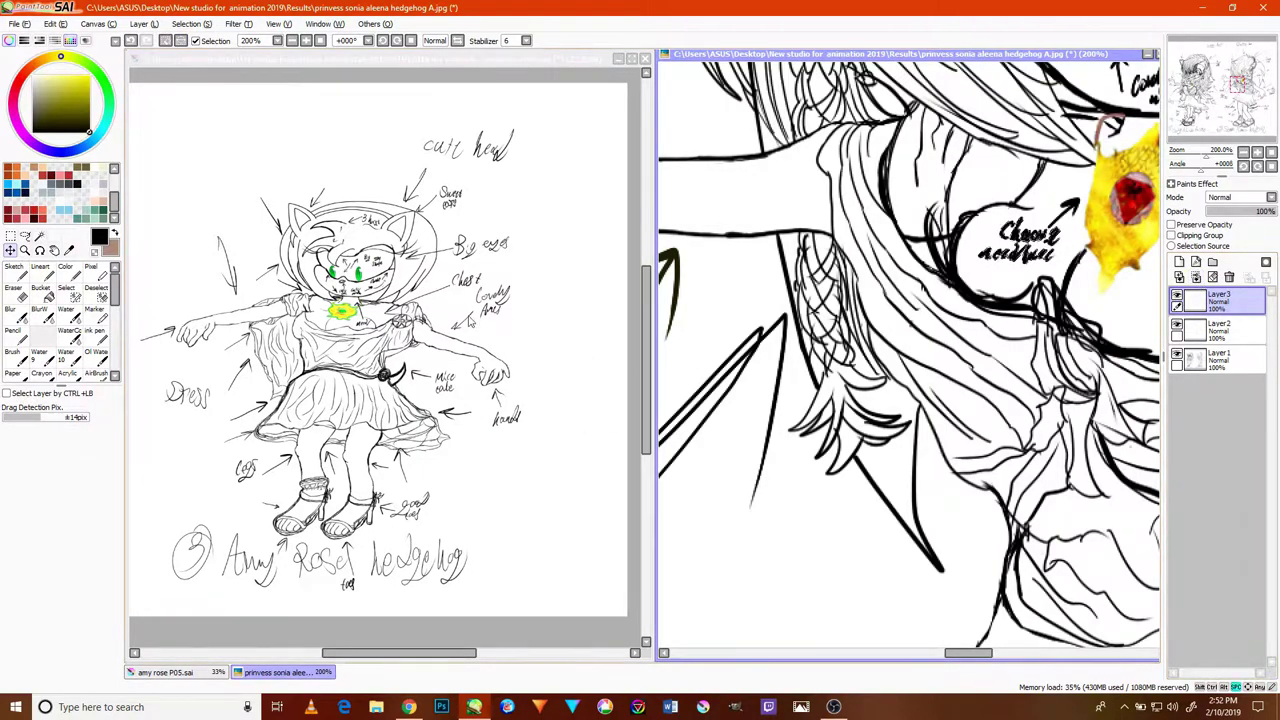
- In the Amy Rose drawing, handwrite "Chaos necklace" on her chest with the Pencil at size 4 and add an arrow to the yellow necklace
{"action": "left_click", "coordinate": [438, 310]}
{"action": "left_click_drag", "start_coordinate": [415, 388], "coordinate": [664, 502]}
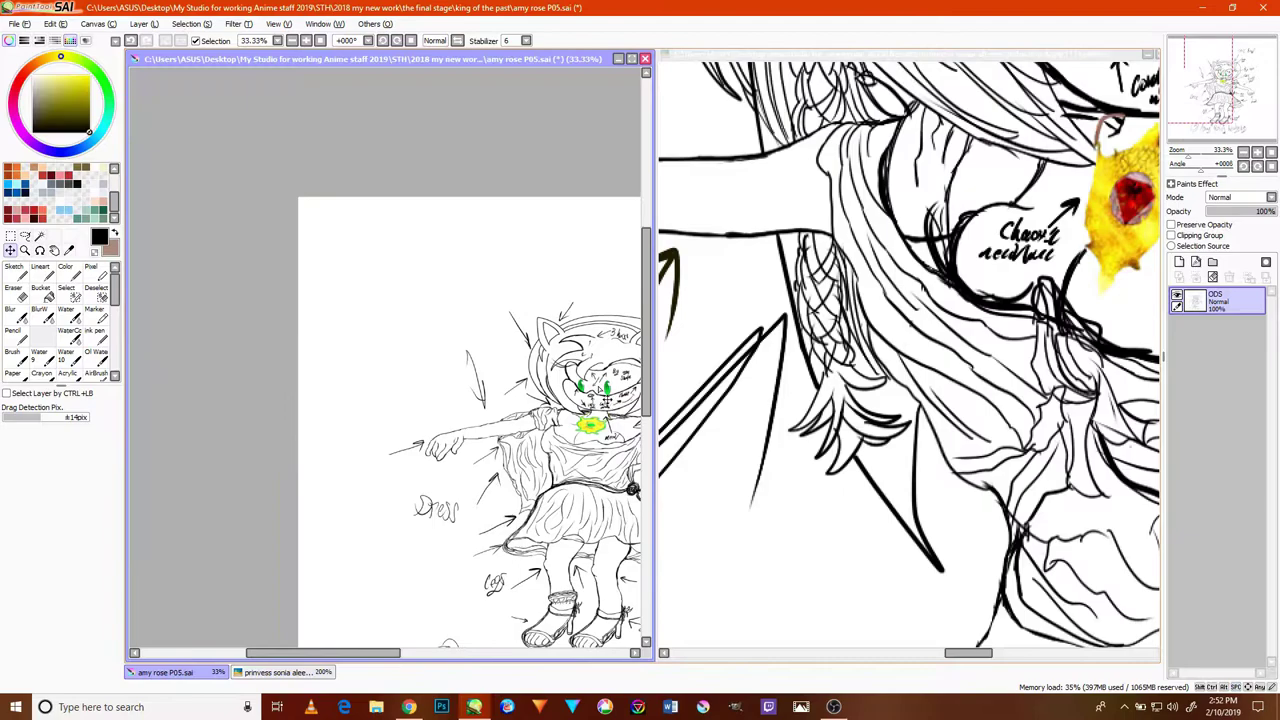
{"action": "scroll", "coordinate": [588, 437], "scroll_direction": "up", "scroll_amount": 1}
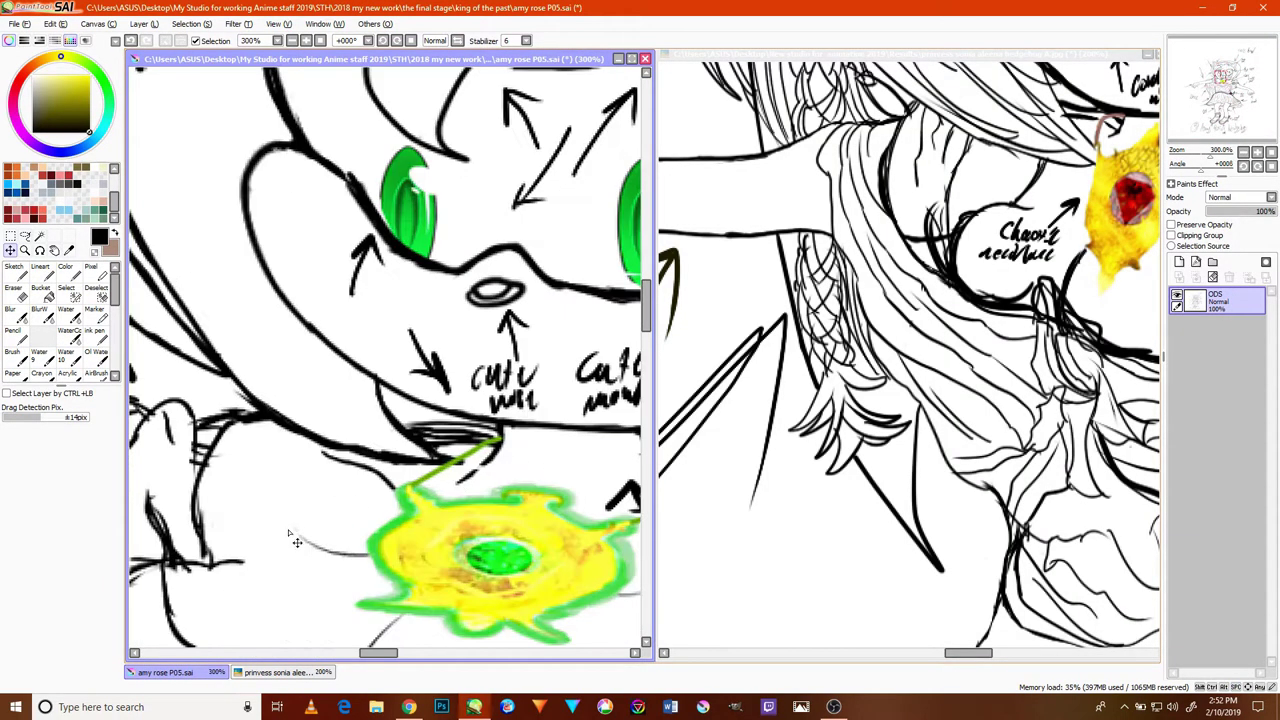
{"action": "left_click", "coordinate": [16, 338]}
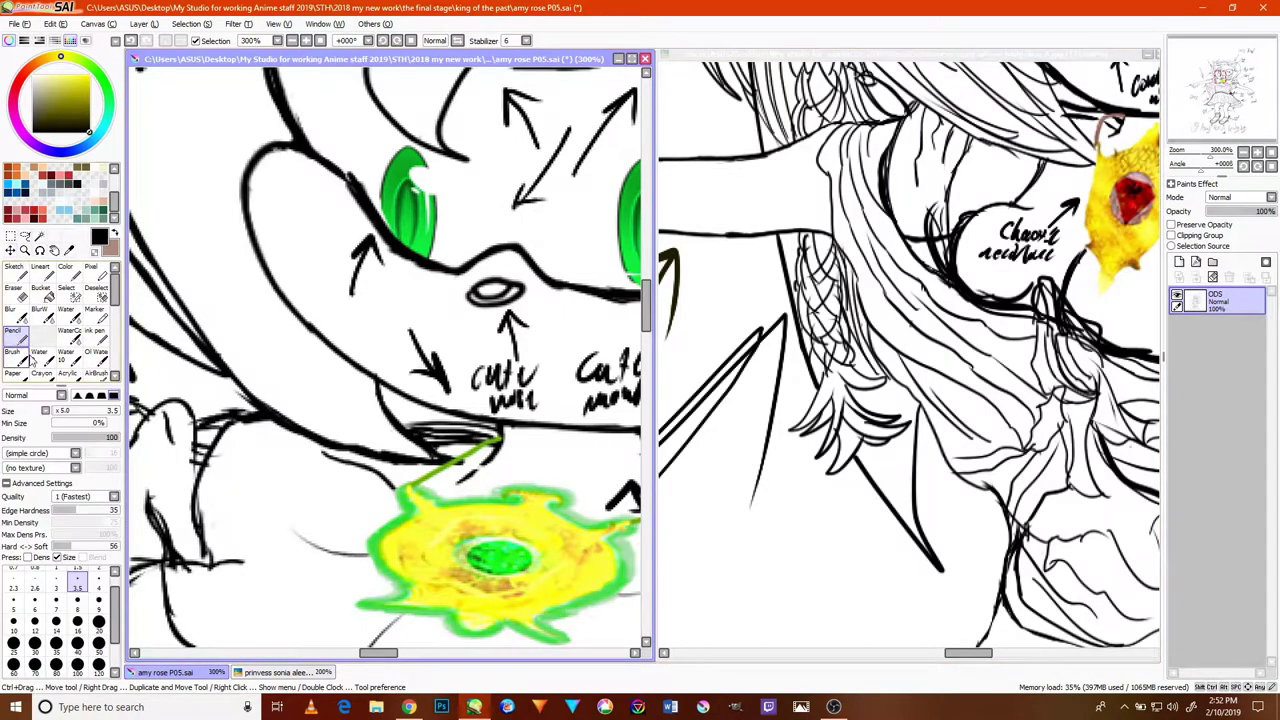
{"action": "scroll", "coordinate": [305, 499], "scroll_direction": "up", "scroll_amount": 2}
{"action": "mouse_move", "coordinate": [309, 498]}
{"action": "left_mouse_down"}
{"action": "mouse_move", "coordinate": [439, 537]}
{"action": "mouse_move", "coordinate": [424, 524]}
{"action": "mouse_move", "coordinate": [434, 538]}
{"action": "mouse_move", "coordinate": [386, 550]}
{"action": "left_mouse_up"}
{"action": "left_click", "coordinate": [99, 580]}
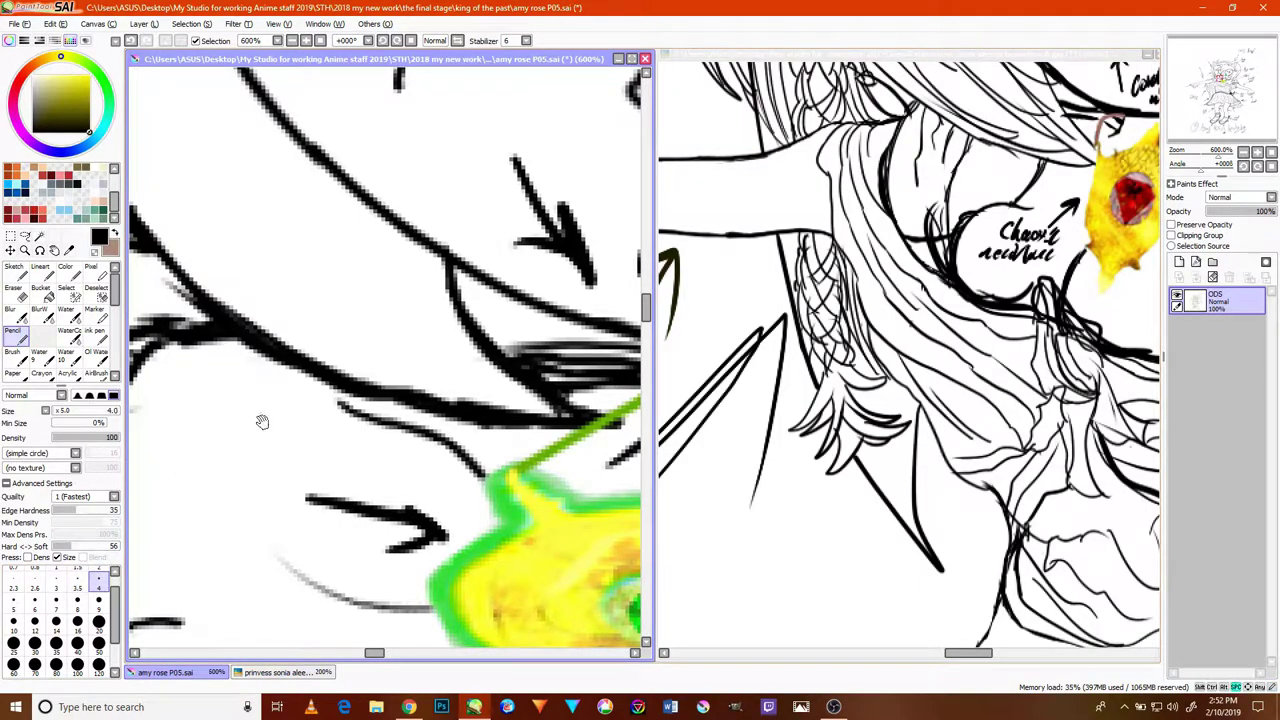
{"action": "scroll", "coordinate": [274, 430], "scroll_direction": "left", "scroll_amount": 3}
{"action": "mouse_move", "coordinate": [285, 453]}
{"action": "left_mouse_down"}
{"action": "mouse_move", "coordinate": [311, 471]}
{"action": "mouse_move", "coordinate": [346, 478]}
{"action": "mouse_move", "coordinate": [366, 447]}
{"action": "mouse_move", "coordinate": [355, 468]}
{"action": "mouse_move", "coordinate": [392, 485]}
{"action": "mouse_move", "coordinate": [402, 461]}
{"action": "mouse_move", "coordinate": [420, 490]}
{"action": "left_mouse_up"}
{"action": "mouse_move", "coordinate": [276, 541]}
{"action": "left_mouse_down"}
{"action": "mouse_move", "coordinate": [328, 525]}
{"action": "mouse_move", "coordinate": [348, 545]}
{"action": "mouse_move", "coordinate": [357, 507]}
{"action": "mouse_move", "coordinate": [352, 538]}
{"action": "mouse_move", "coordinate": [389, 497]}
{"action": "mouse_move", "coordinate": [387, 544]}
{"action": "mouse_move", "coordinate": [419, 536]}
{"action": "mouse_move", "coordinate": [414, 553]}
{"action": "mouse_move", "coordinate": [455, 535]}
{"action": "left_mouse_up"}
{"action": "scroll", "coordinate": [406, 462], "scroll_direction": "down", "scroll_amount": 7}
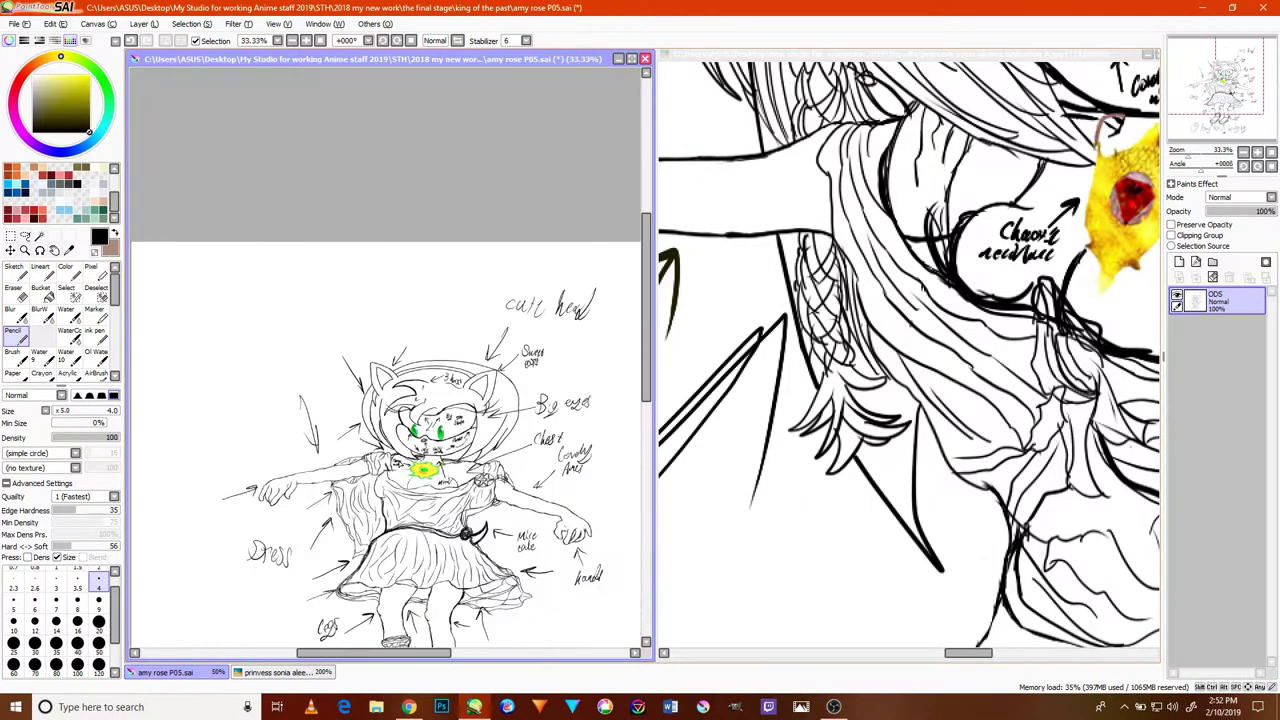
{"action": "scroll", "coordinate": [279, 385], "scroll_direction": "up", "scroll_amount": 2}
{"action": "left_click_drag", "start_coordinate": [243, 440], "coordinate": [282, 332]}
{"action": "left_click_drag", "start_coordinate": [288, 468], "coordinate": [322, 330]}
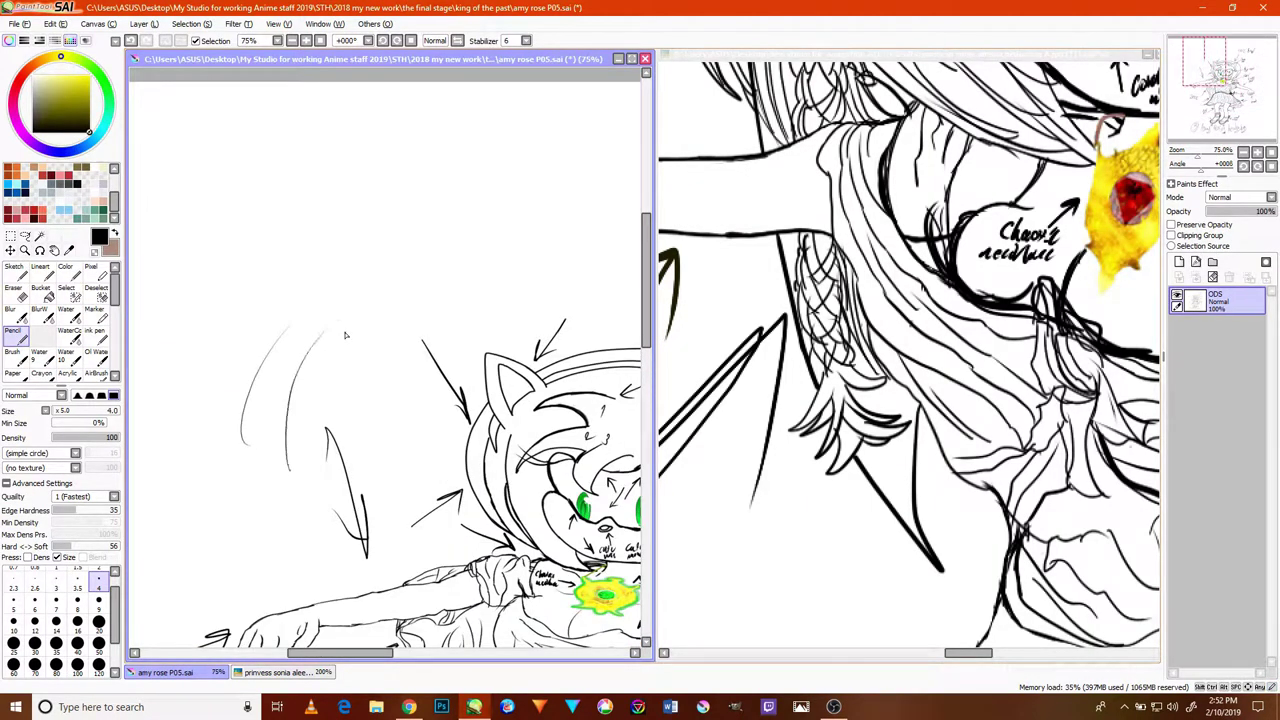
{"action": "key", "text": "ctrl+z"}
{"action": "key", "text": "ctrl+z"}
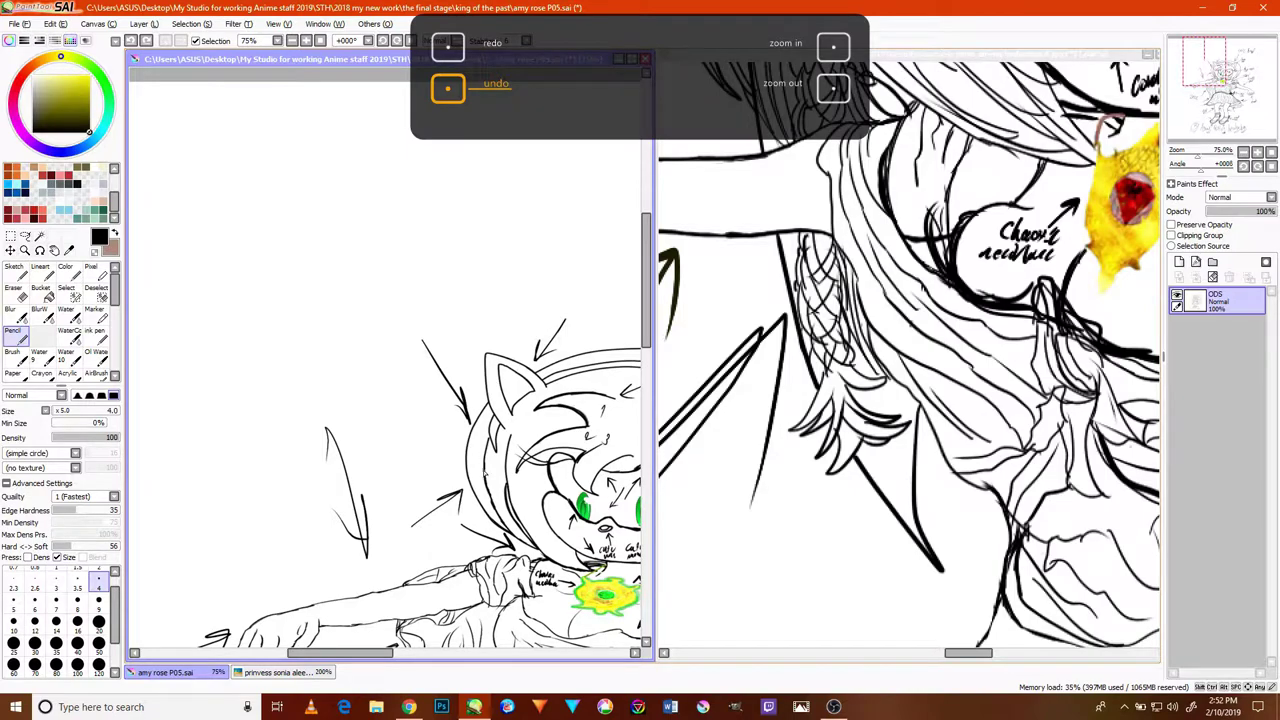
- Review Amy Rose's full figure, face and chest for parts that still lack annotations
{"action": "scroll", "coordinate": [514, 421], "scroll_direction": "down", "scroll_amount": 5}
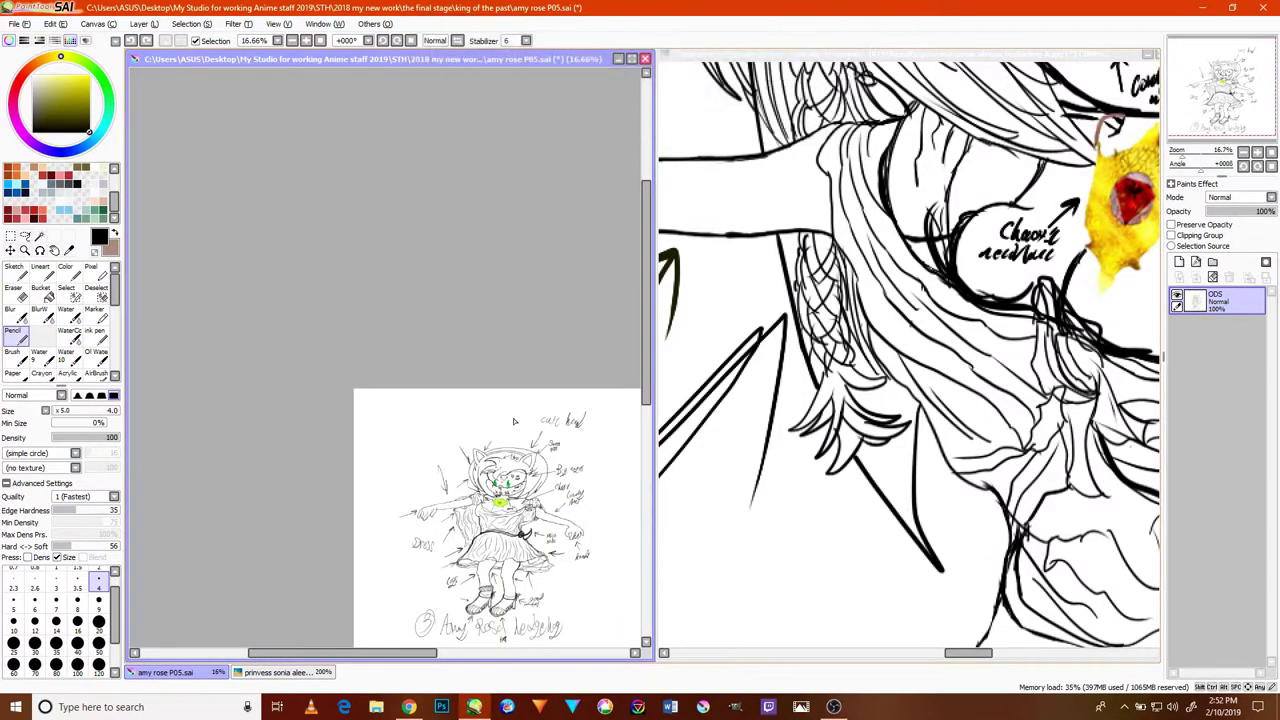
{"action": "left_click_drag", "start_coordinate": [494, 453], "coordinate": [453, 347]}
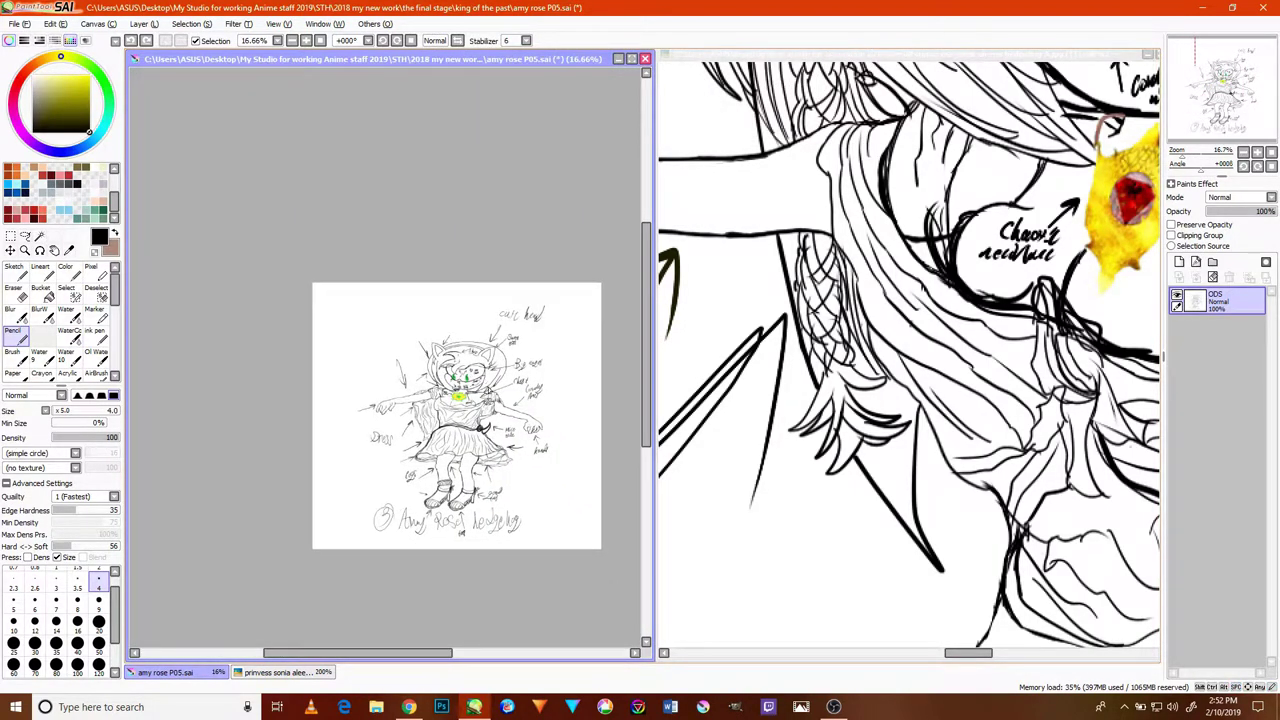
{"action": "scroll", "coordinate": [490, 404], "scroll_direction": "up", "scroll_amount": 6}
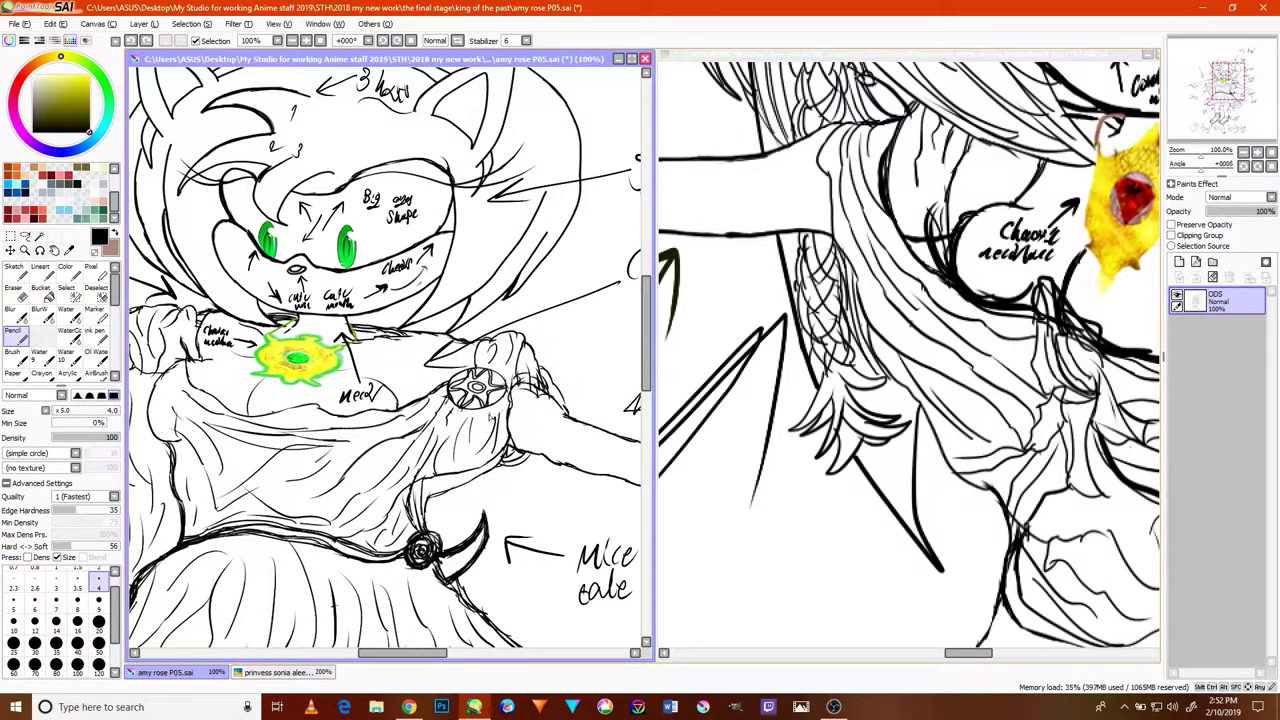
{"action": "scroll", "coordinate": [488, 412], "scroll_direction": "up", "scroll_amount": 2}
{"action": "left_click_drag", "start_coordinate": [387, 329], "coordinate": [559, 408]}
{"action": "left_click_drag", "start_coordinate": [472, 310], "coordinate": [645, 253]}
{"action": "scroll", "coordinate": [363, 418], "scroll_direction": "down", "scroll_amount": 3}
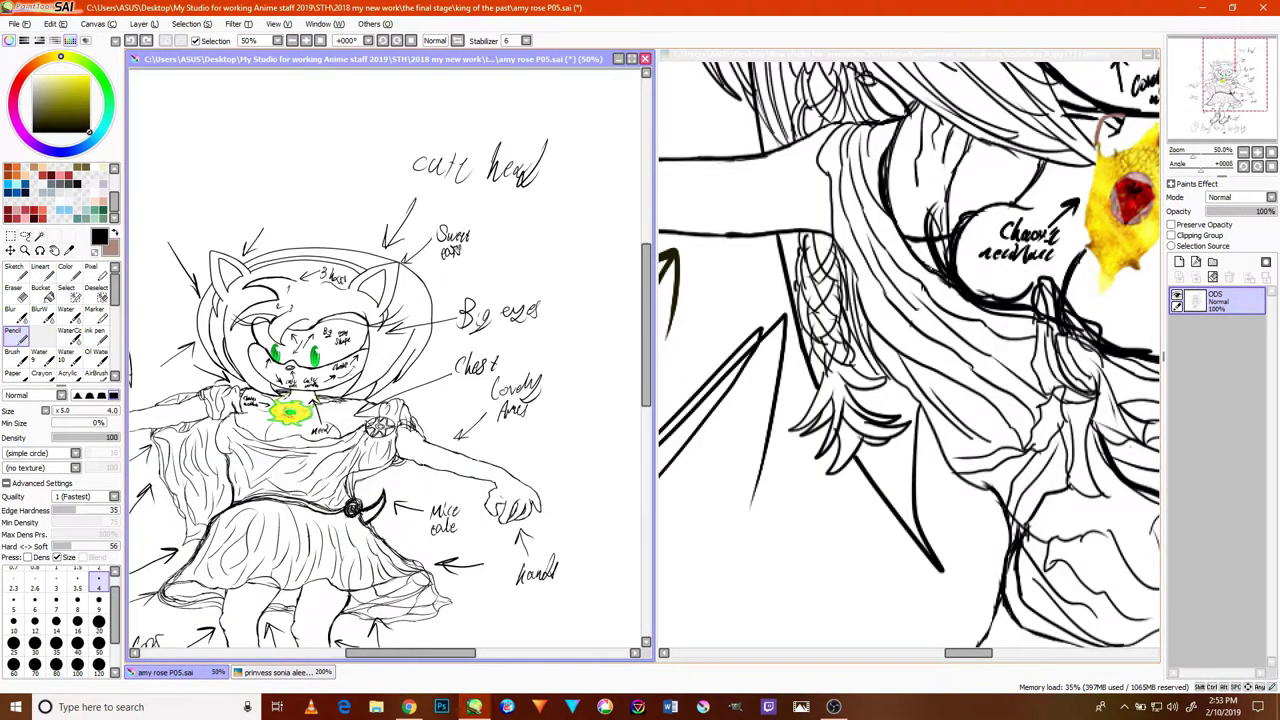
- Draw a diagonal arrow pointing up to the trailing hem of Amy Rose's dress, next to the existing hem arrow
{"action": "left_click_drag", "start_coordinate": [378, 391], "coordinate": [408, 344]}
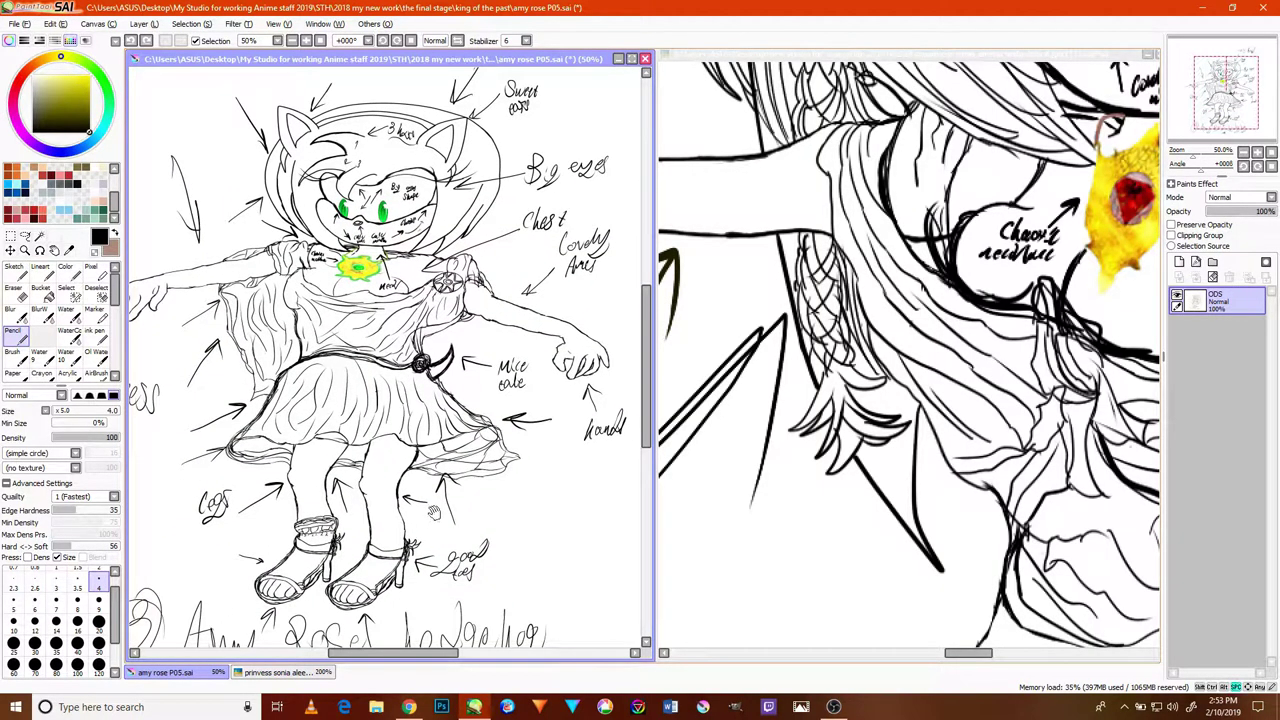
{"action": "left_click_drag", "start_coordinate": [503, 477], "coordinate": [521, 502]}
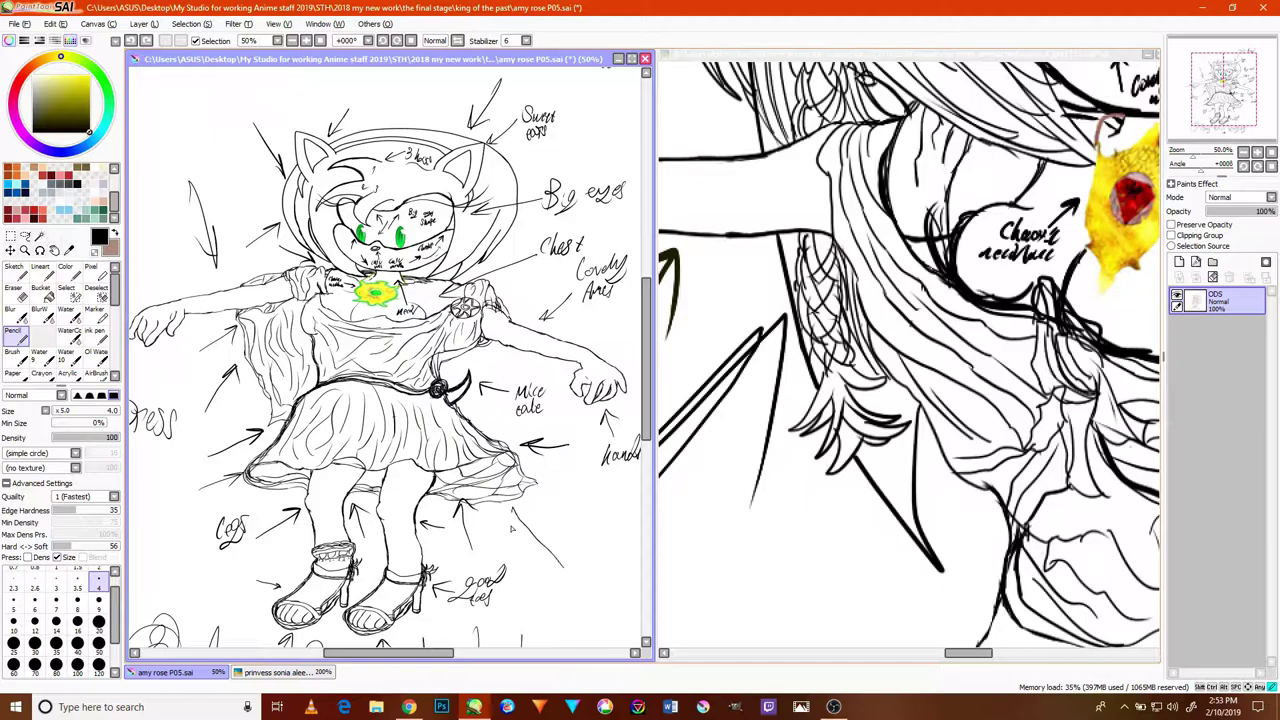
{"action": "left_click_drag", "start_coordinate": [447, 397], "coordinate": [529, 450]}
{"action": "left_click_drag", "start_coordinate": [557, 384], "coordinate": [537, 422]}
{"action": "scroll", "coordinate": [568, 423], "scroll_direction": "down", "scroll_amount": 1}
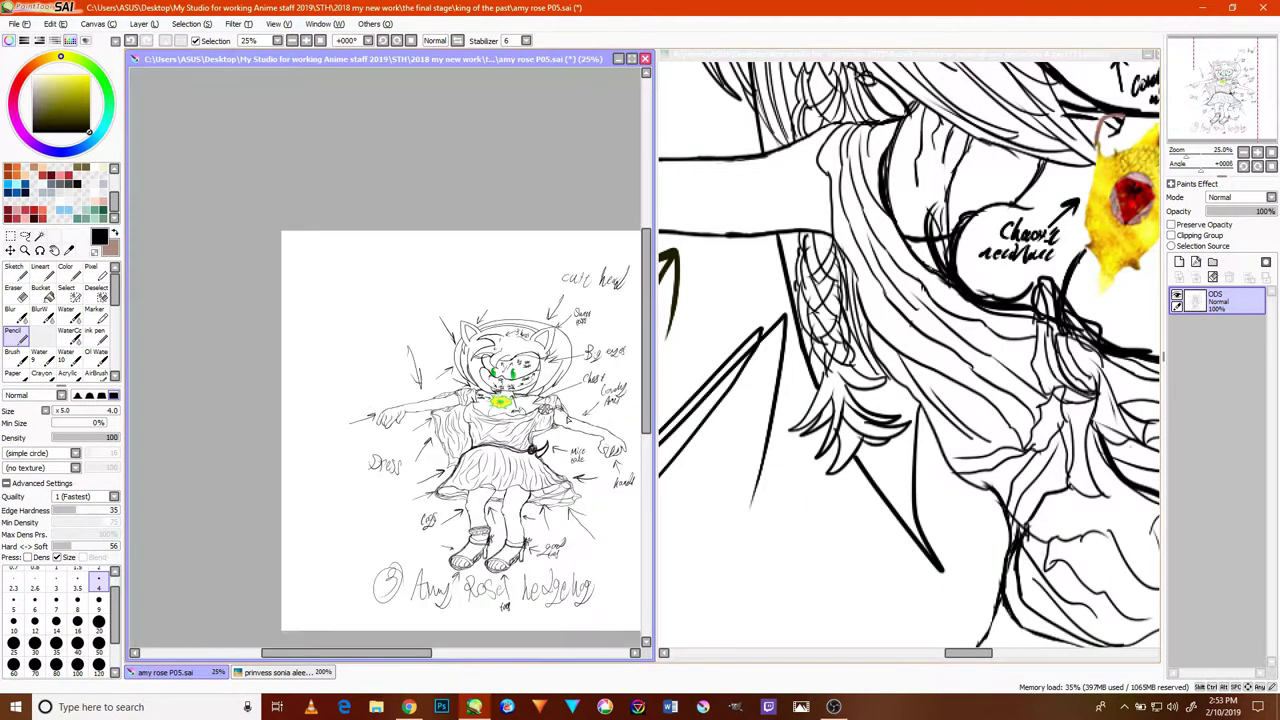
- Handwrite "Too Short" below the tail of the diagonal arrow at Amy Rose's dress hem
{"action": "scroll", "coordinate": [580, 485], "scroll_direction": "up", "scroll_amount": 2}
{"action": "scroll", "coordinate": [586, 559], "scroll_direction": "up", "scroll_amount": 1}
{"action": "scroll", "coordinate": [586, 559], "scroll_direction": "up", "scroll_amount": 2}
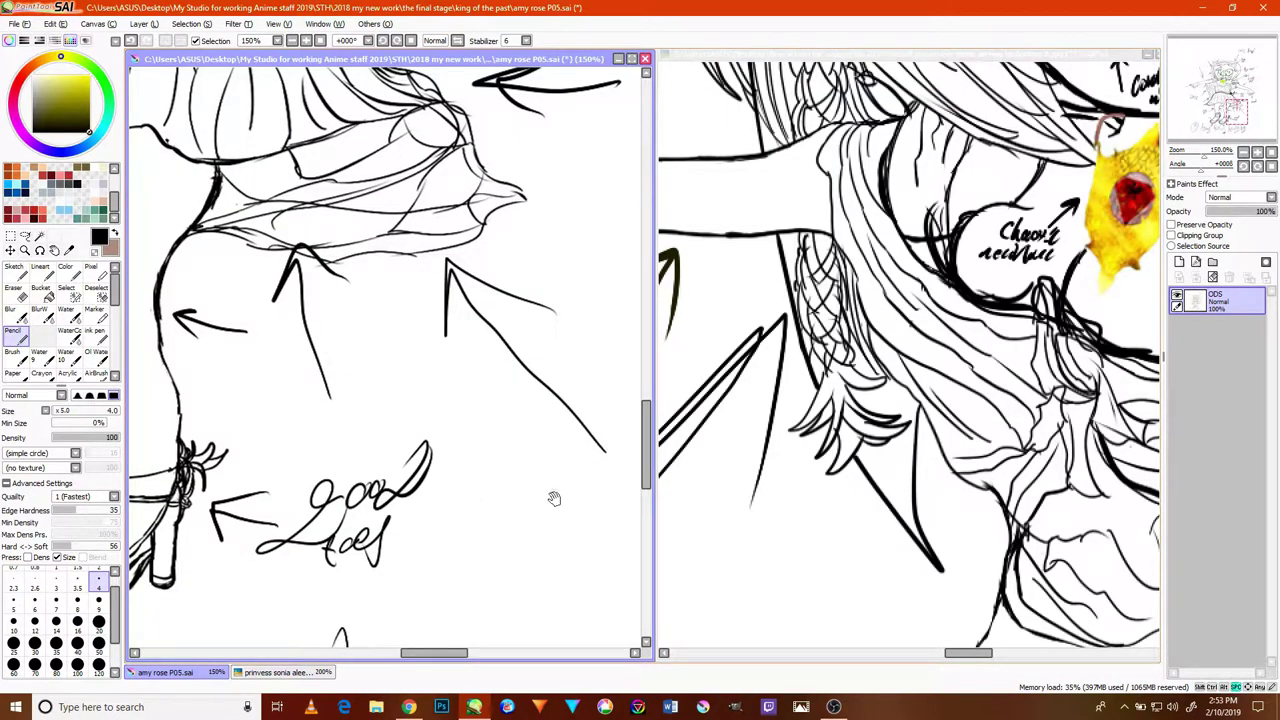
{"action": "mouse_move", "coordinate": [543, 489]}
{"action": "left_mouse_down"}
{"action": "mouse_move", "coordinate": [397, 494]}
{"action": "mouse_move", "coordinate": [437, 518]}
{"action": "left_mouse_up"}
{"action": "mouse_move", "coordinate": [425, 470]}
{"action": "left_mouse_down"}
{"action": "mouse_move", "coordinate": [479, 457]}
{"action": "mouse_move", "coordinate": [462, 516]}
{"action": "mouse_move", "coordinate": [494, 508]}
{"action": "left_mouse_up"}
{"action": "mouse_move", "coordinate": [560, 470]}
{"action": "left_mouse_down"}
{"action": "mouse_move", "coordinate": [570, 523]}
{"action": "mouse_move", "coordinate": [583, 492]}
{"action": "mouse_move", "coordinate": [575, 517]}
{"action": "mouse_move", "coordinate": [586, 523]}
{"action": "mouse_move", "coordinate": [581, 488]}
{"action": "mouse_move", "coordinate": [608, 516]}
{"action": "left_mouse_up"}
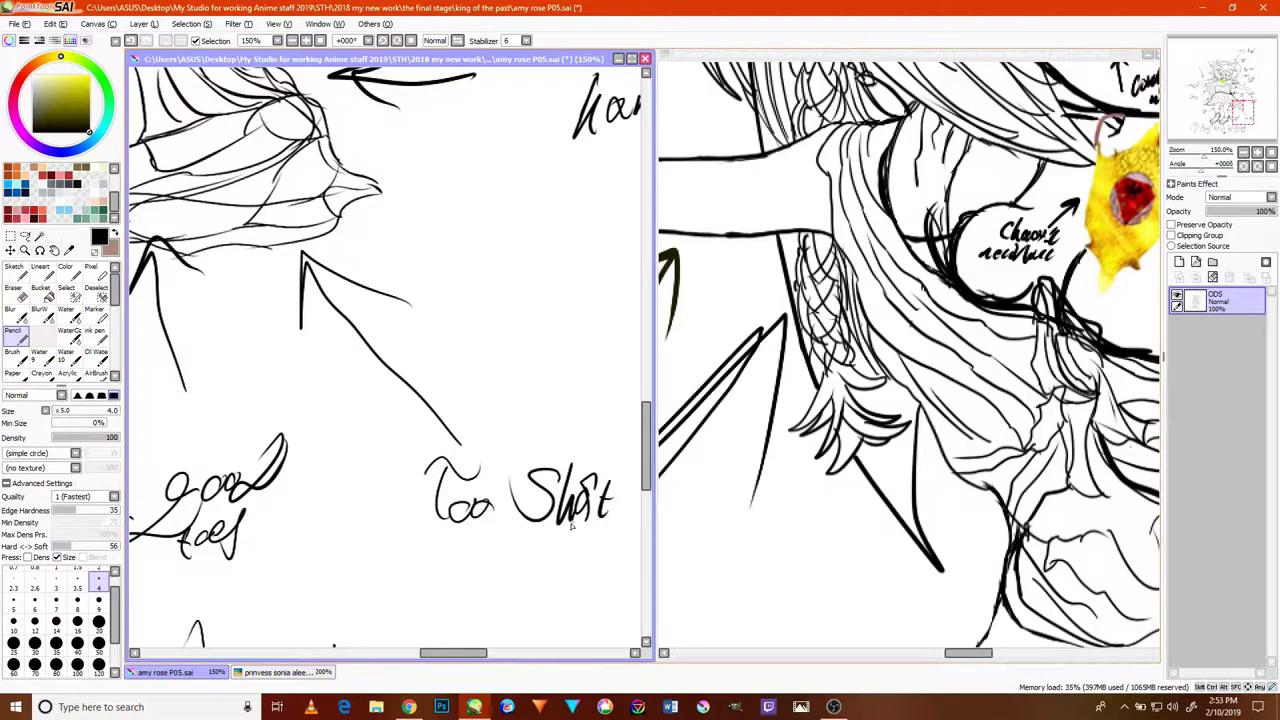
{"action": "scroll", "coordinate": [572, 527], "scroll_direction": "down", "scroll_amount": 5}
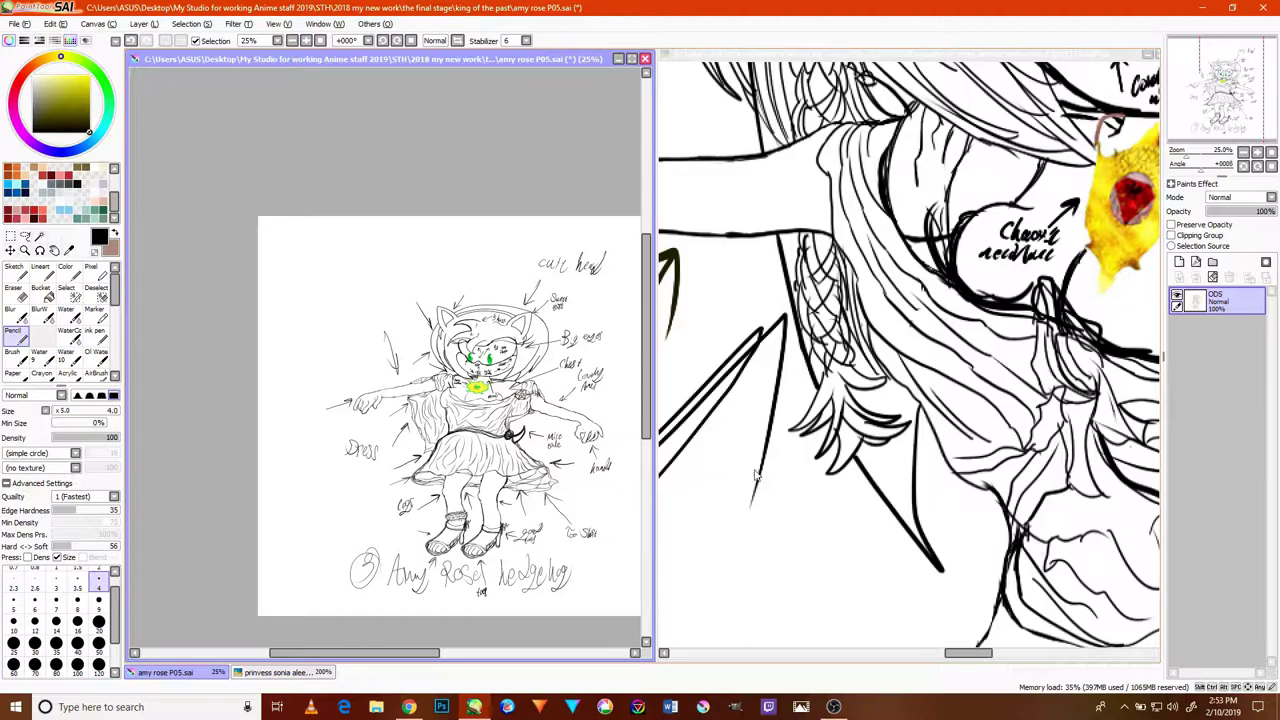
- In the princess drawing, draw an arrow pointing down to the braid on top of the long-haired character's head
{"action": "scroll", "coordinate": [770, 481], "scroll_direction": "down", "scroll_amount": 5}
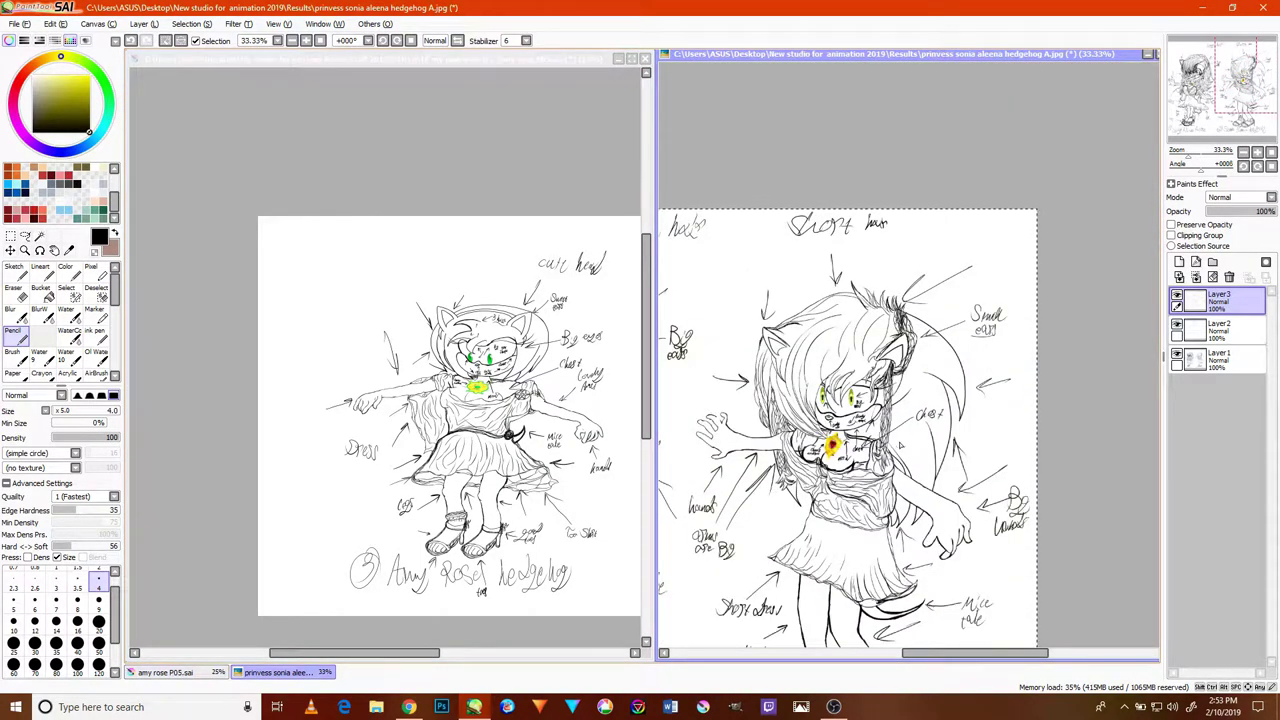
{"action": "left_click_drag", "start_coordinate": [808, 476], "coordinate": [902, 342]}
{"action": "mouse_move", "coordinate": [780, 378]}
{"action": "left_mouse_down"}
{"action": "mouse_move", "coordinate": [947, 350]}
{"action": "mouse_move", "coordinate": [920, 330]}
{"action": "mouse_move", "coordinate": [916, 422]}
{"action": "left_mouse_up"}
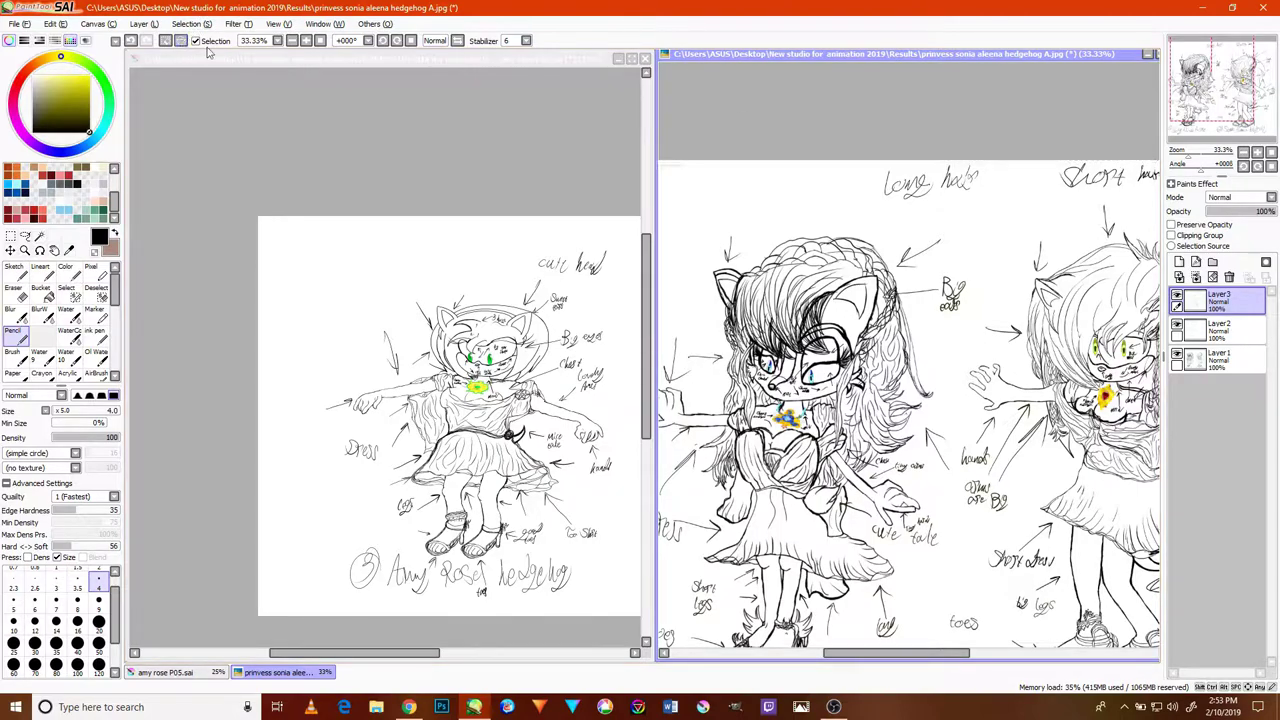
{"action": "scroll", "coordinate": [798, 212], "scroll_direction": "up", "scroll_amount": 4}
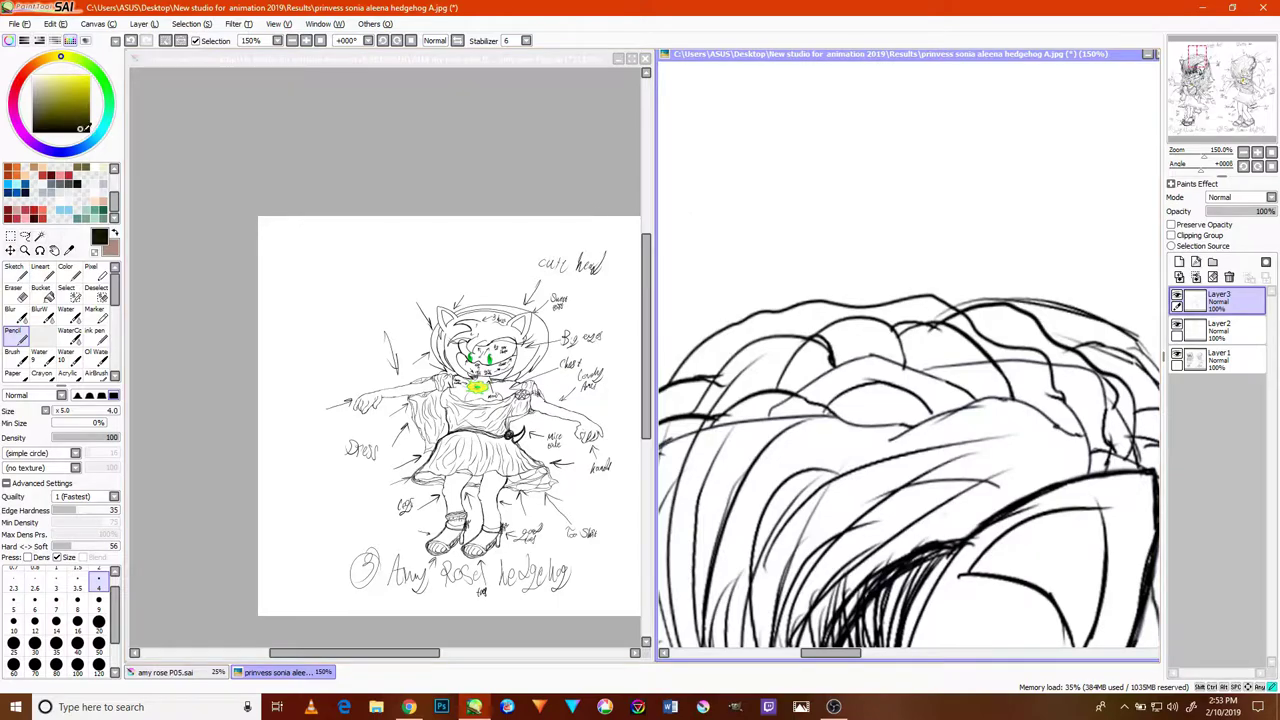
{"action": "left_click_drag", "start_coordinate": [1030, 141], "coordinate": [986, 278]}
{"action": "left_click_drag", "start_coordinate": [978, 221], "coordinate": [1043, 249]}
{"action": "scroll", "coordinate": [972, 261], "scroll_direction": "down", "scroll_amount": 3}
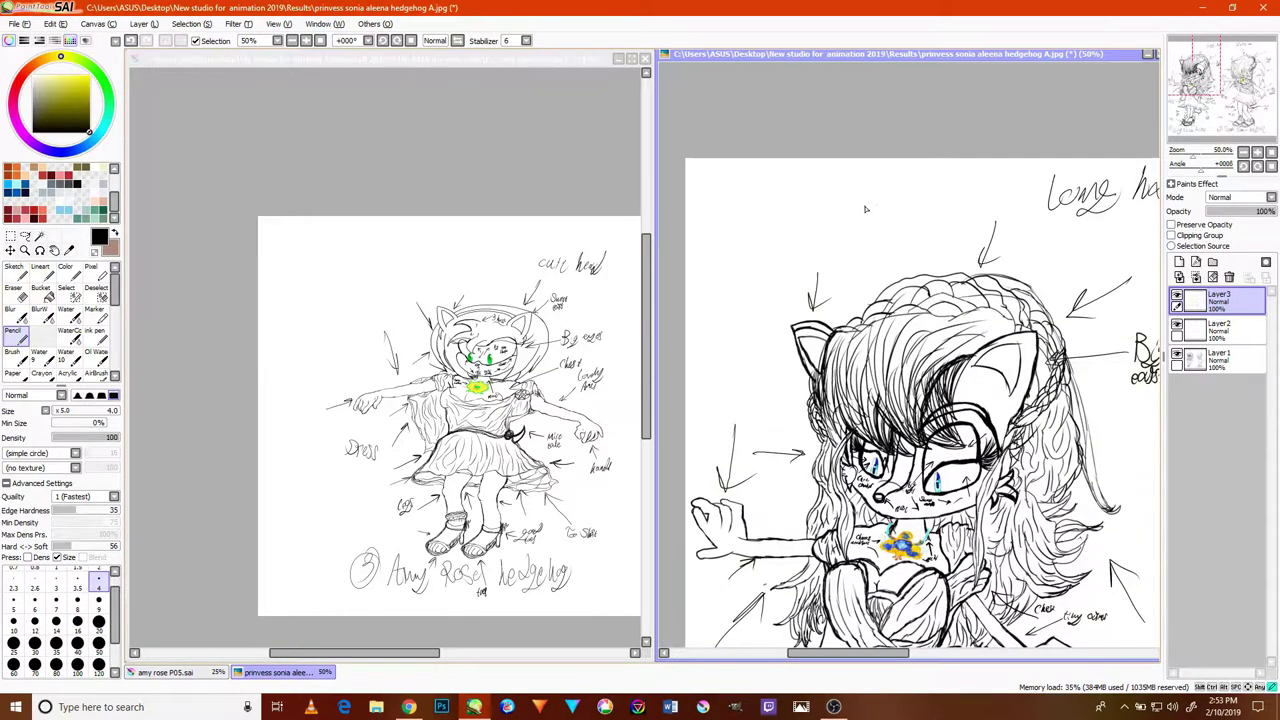
{"action": "scroll", "coordinate": [900, 280], "scroll_direction": "down", "scroll_amount": 3}
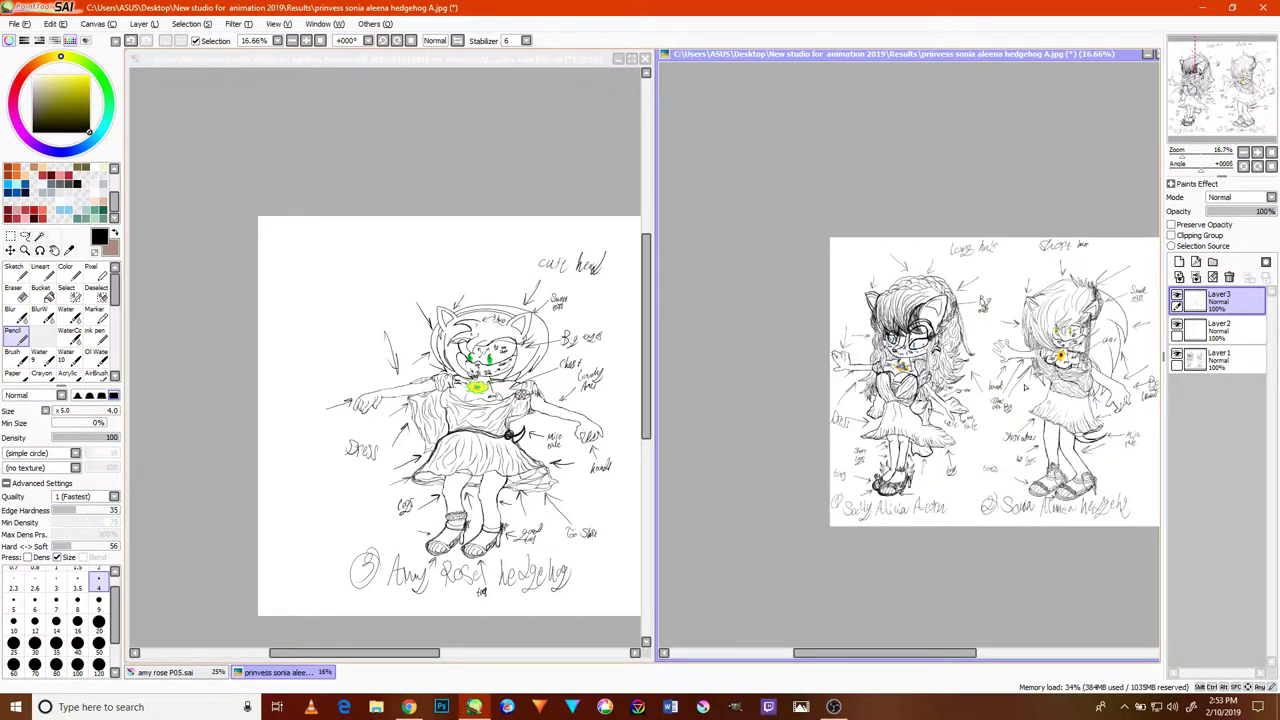
{"action": "left_click_drag", "start_coordinate": [1068, 350], "coordinate": [991, 349]}
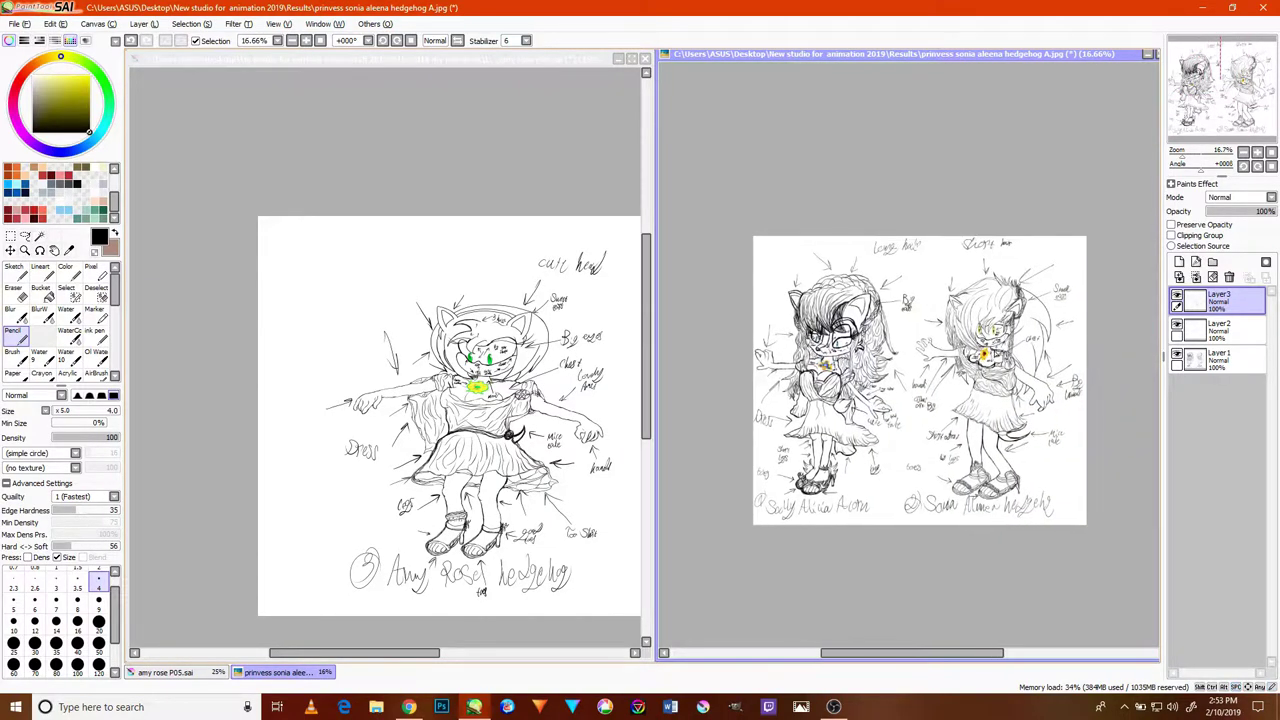
- Handwrite the numbers 1 to 5 on the toes of both of the short-haired character's sandalled feet
{"action": "scroll", "coordinate": [970, 482], "scroll_direction": "up", "scroll_amount": 8}
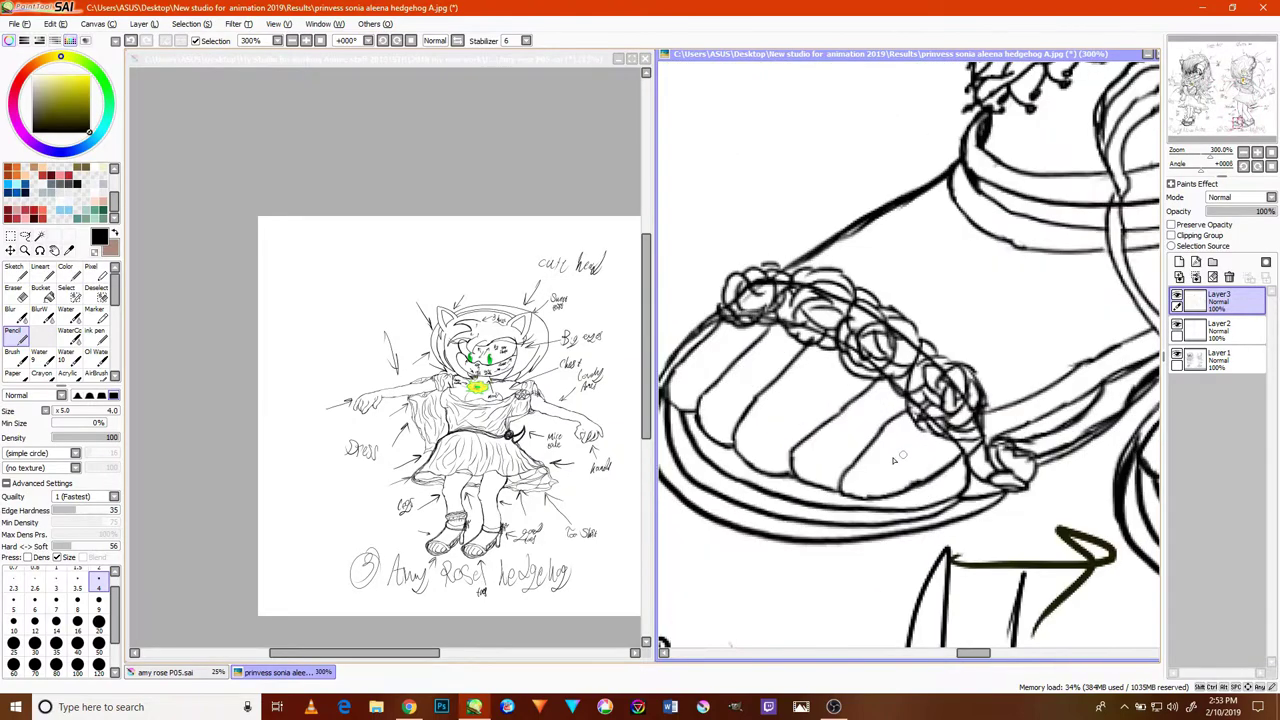
{"action": "left_click_drag", "start_coordinate": [890, 471], "coordinate": [892, 475]}
{"action": "left_click_drag", "start_coordinate": [820, 443], "coordinate": [834, 464]}
{"action": "left_click_drag", "start_coordinate": [765, 424], "coordinate": [775, 437]}
{"action": "mouse_move", "coordinate": [725, 388]}
{"action": "left_mouse_down"}
{"action": "mouse_move", "coordinate": [727, 424]}
{"action": "mouse_move", "coordinate": [736, 406]}
{"action": "mouse_move", "coordinate": [688, 384]}
{"action": "left_mouse_up"}
{"action": "scroll", "coordinate": [690, 396], "scroll_direction": "down", "scroll_amount": 3}
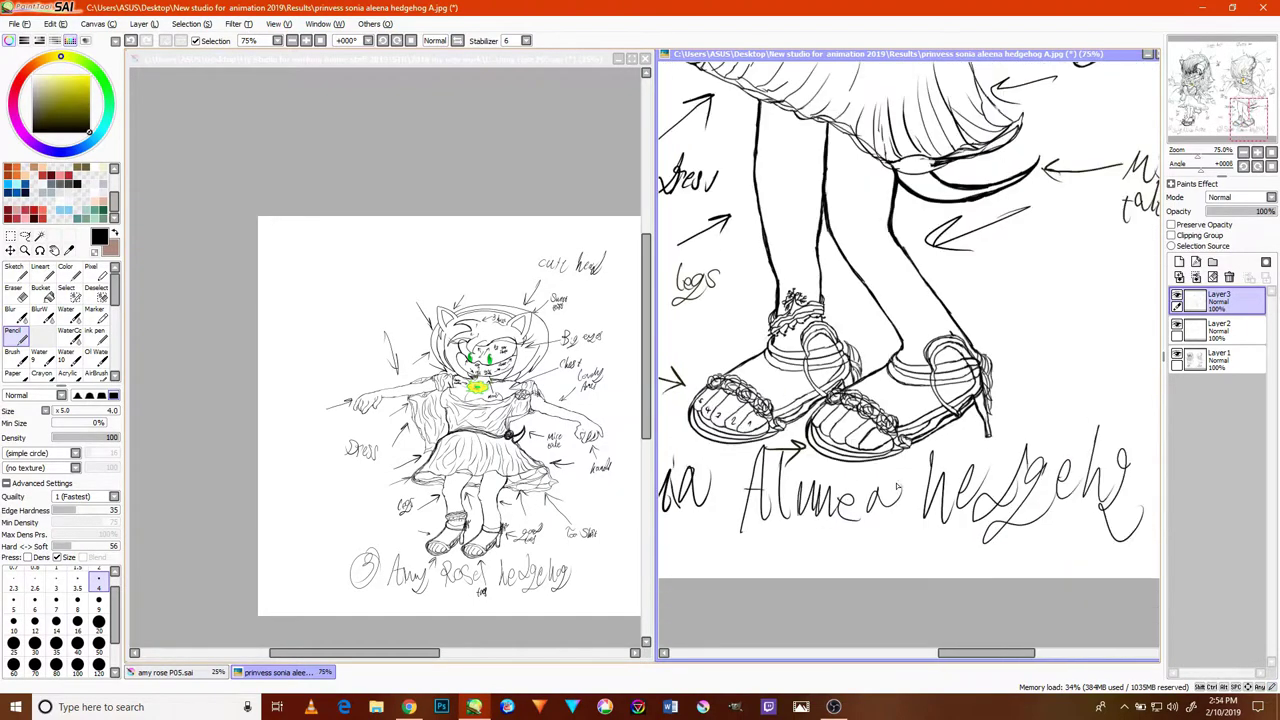
{"action": "scroll", "coordinate": [872, 415], "scroll_direction": "up", "scroll_amount": 2}
{"action": "left_click_drag", "start_coordinate": [802, 369], "coordinate": [815, 388]}
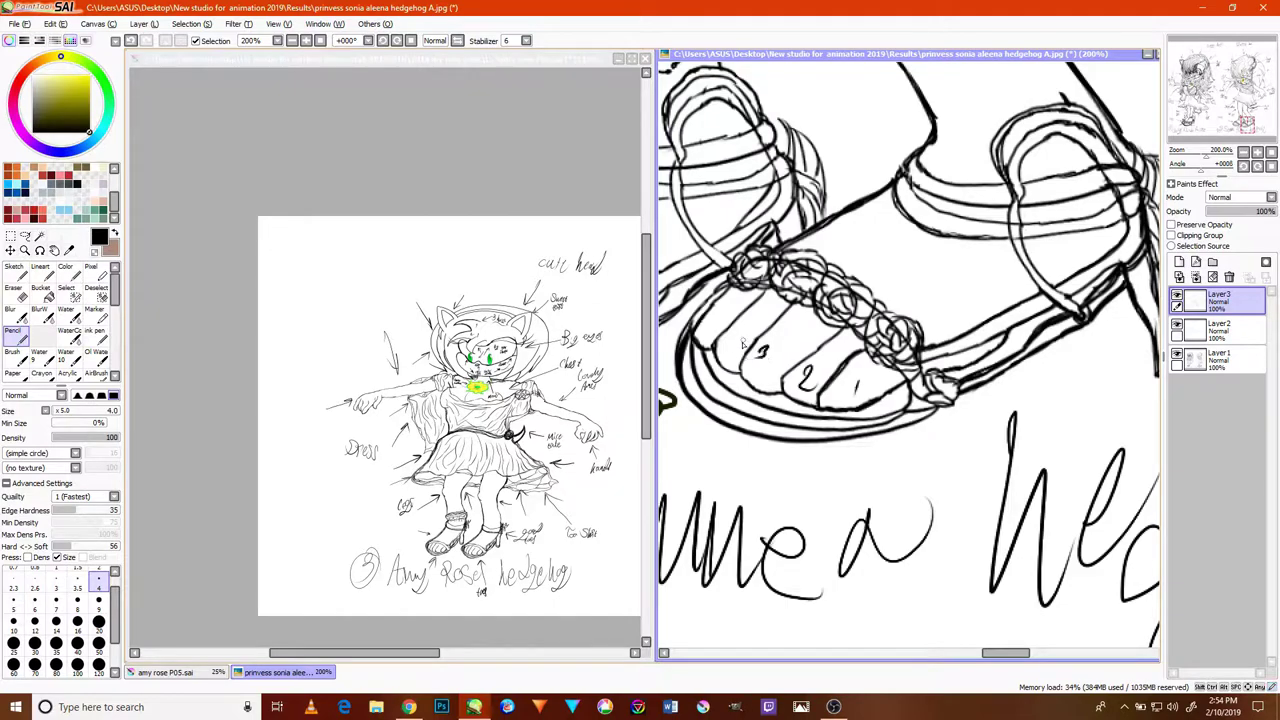
{"action": "scroll", "coordinate": [708, 326], "scroll_direction": "down", "scroll_amount": 2}
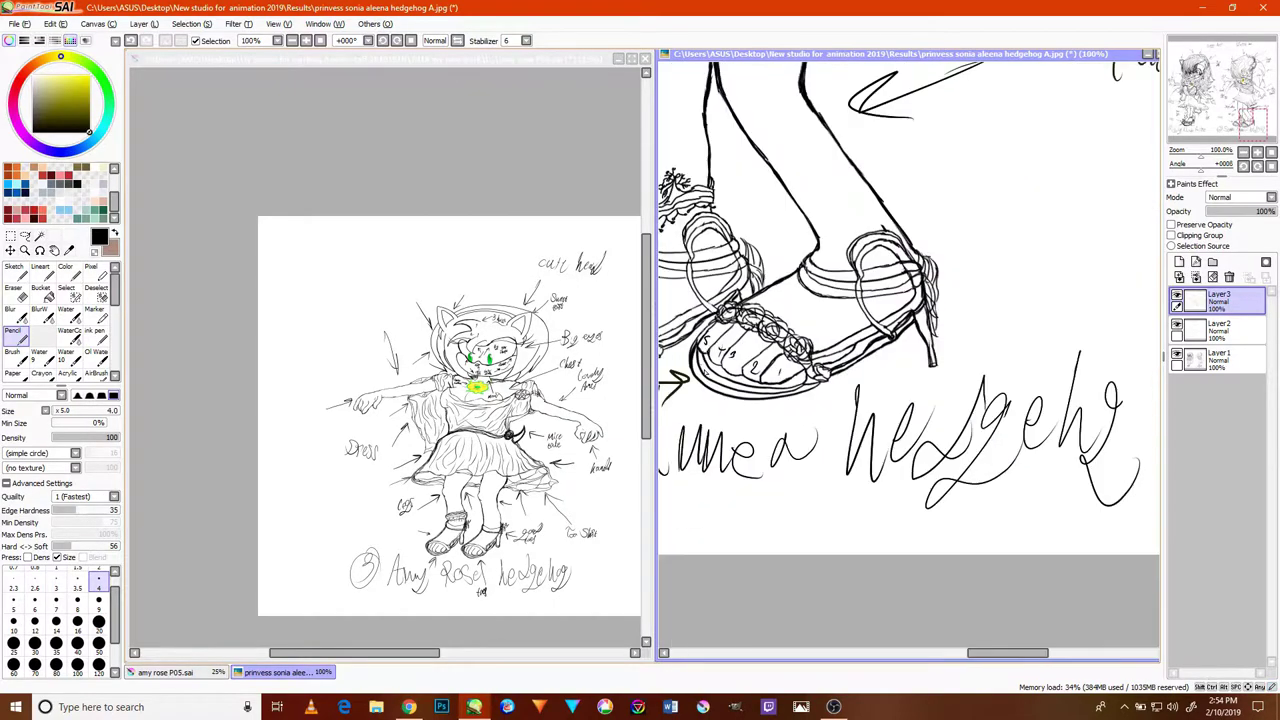
- Handwrite the numbers 1 to 5 on the toes of Amy Rose's foot nearest the "good toes" label
{"action": "scroll", "coordinate": [478, 565], "scroll_direction": "up", "scroll_amount": 8}
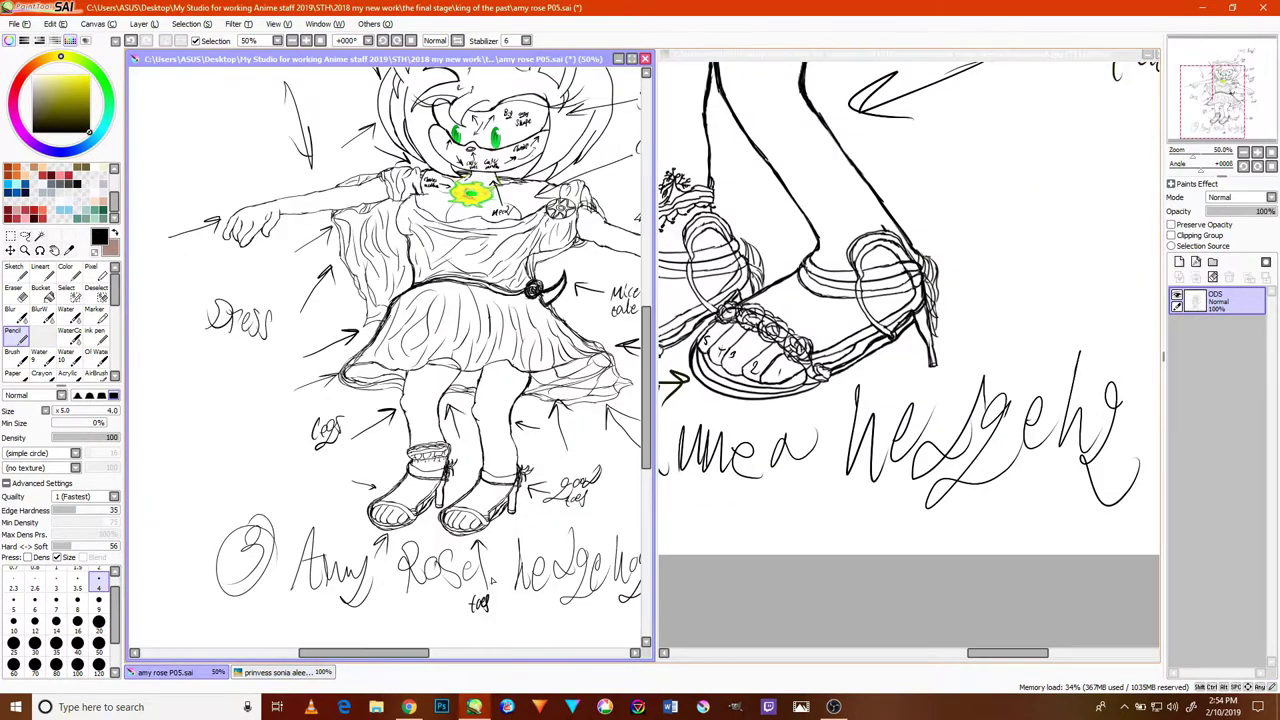
{"action": "left_click_drag", "start_coordinate": [468, 457], "coordinate": [463, 494]}
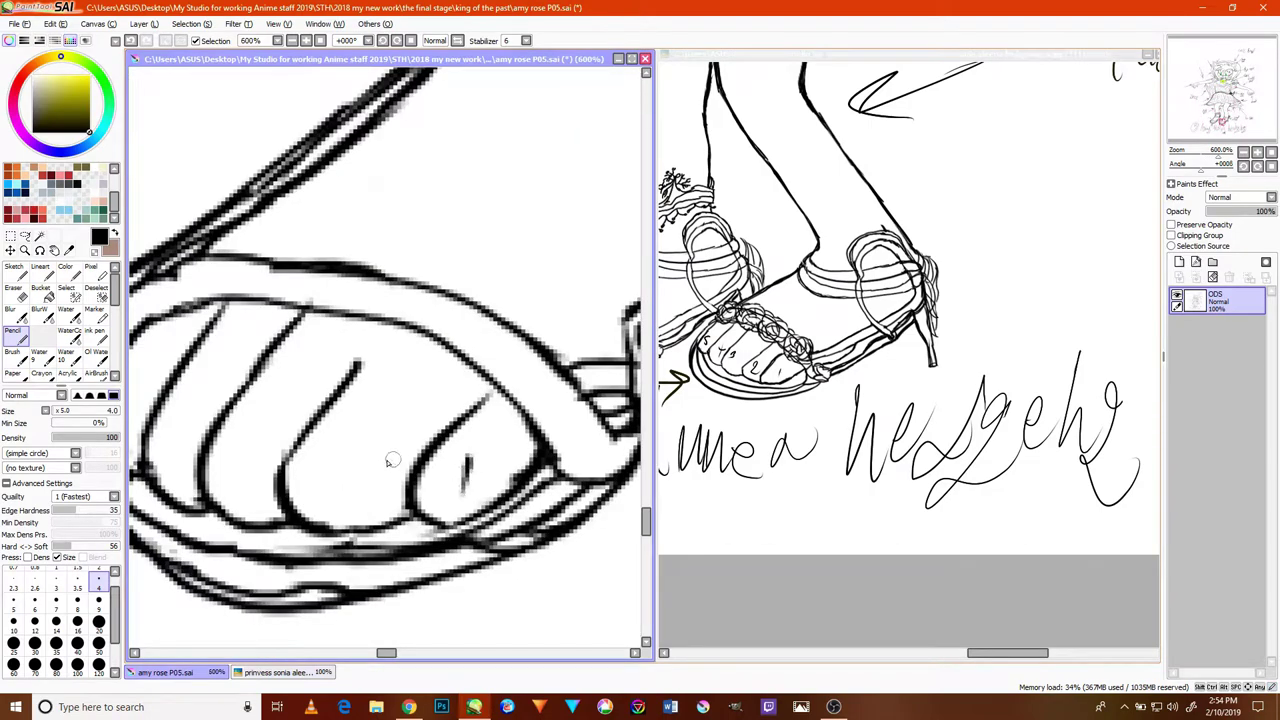
{"action": "left_click_drag", "start_coordinate": [362, 461], "coordinate": [374, 487]}
{"action": "left_click_drag", "start_coordinate": [248, 442], "coordinate": [243, 466]}
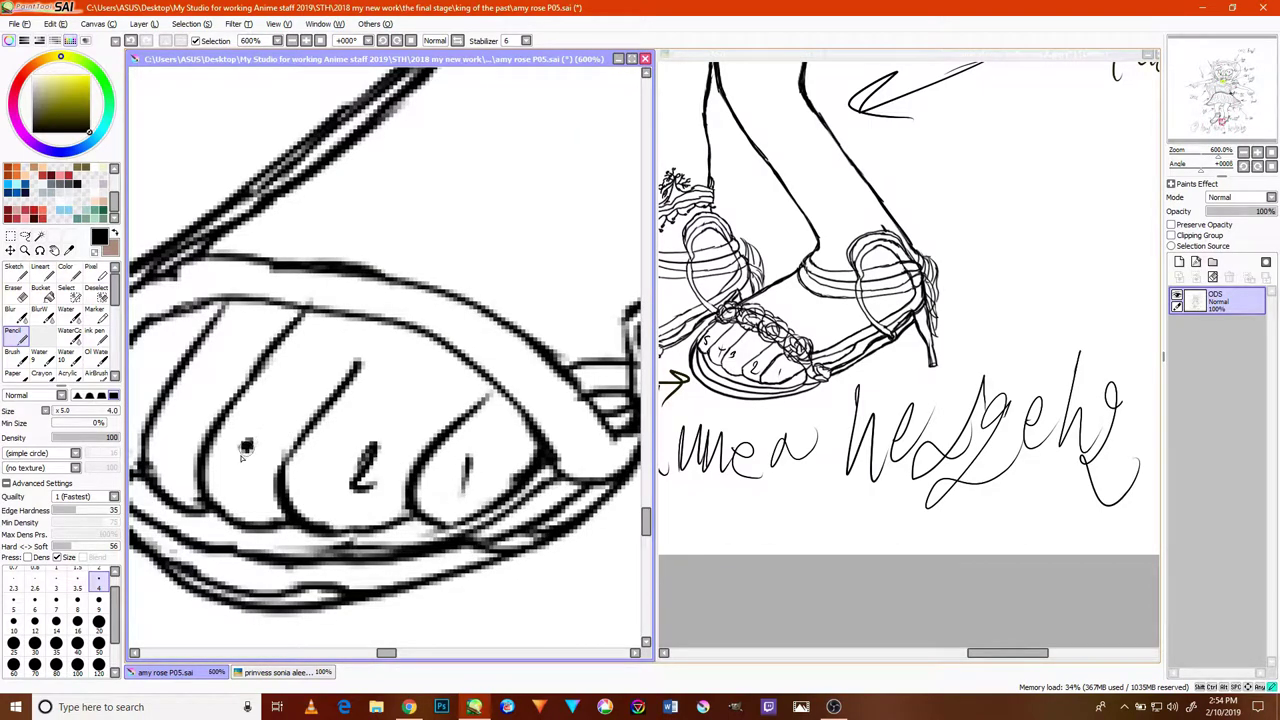
{"action": "left_click_drag", "start_coordinate": [319, 430], "coordinate": [612, 487]}
{"action": "mouse_move", "coordinate": [475, 462]}
{"action": "left_mouse_down"}
{"action": "mouse_move", "coordinate": [476, 514]}
{"action": "mouse_move", "coordinate": [486, 484]}
{"action": "left_mouse_up"}
{"action": "left_click_drag", "start_coordinate": [436, 434], "coordinate": [424, 462]}
{"action": "scroll", "coordinate": [410, 480], "scroll_direction": "down", "scroll_amount": 3}
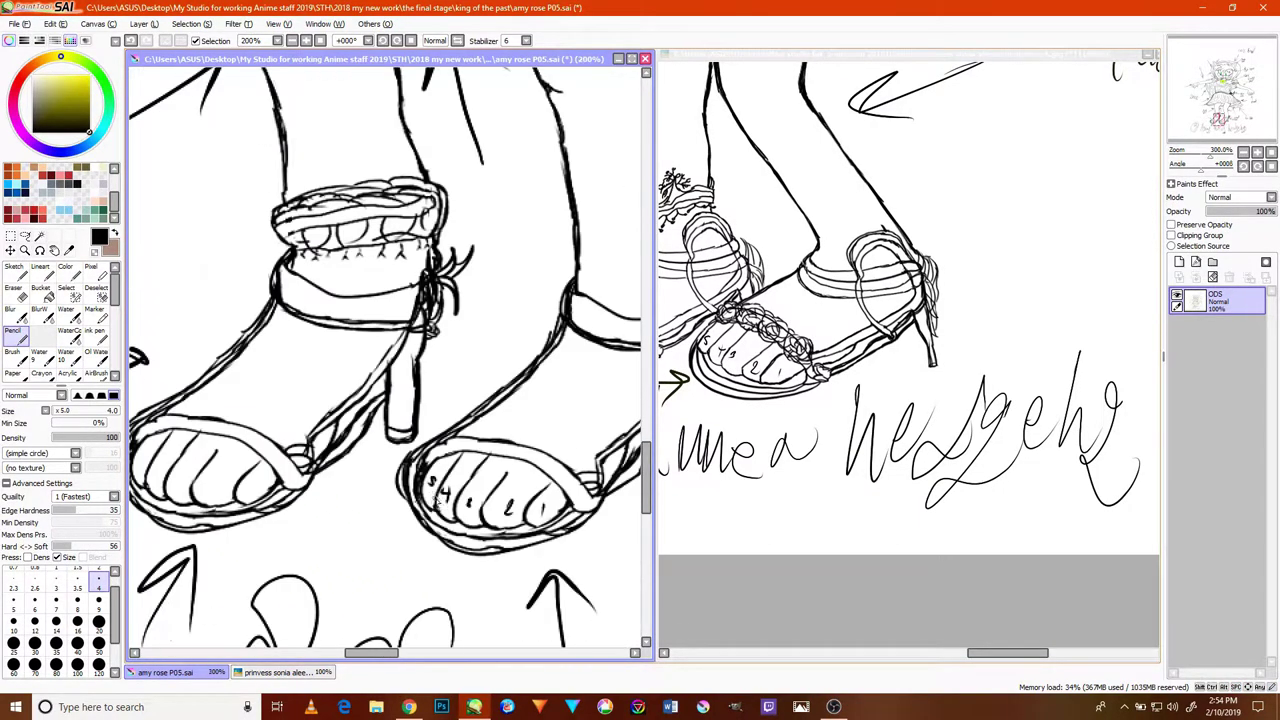
- Number the toes of Amy Rose's other sandalled foot from 1 to 5
{"action": "scroll", "coordinate": [249, 487], "scroll_direction": "up", "scroll_amount": 2}
{"action": "mouse_move", "coordinate": [248, 483]}
{"action": "left_mouse_down"}
{"action": "mouse_move", "coordinate": [245, 502]}
{"action": "mouse_move", "coordinate": [186, 500]}
{"action": "mouse_move", "coordinate": [191, 514]}
{"action": "left_mouse_up"}
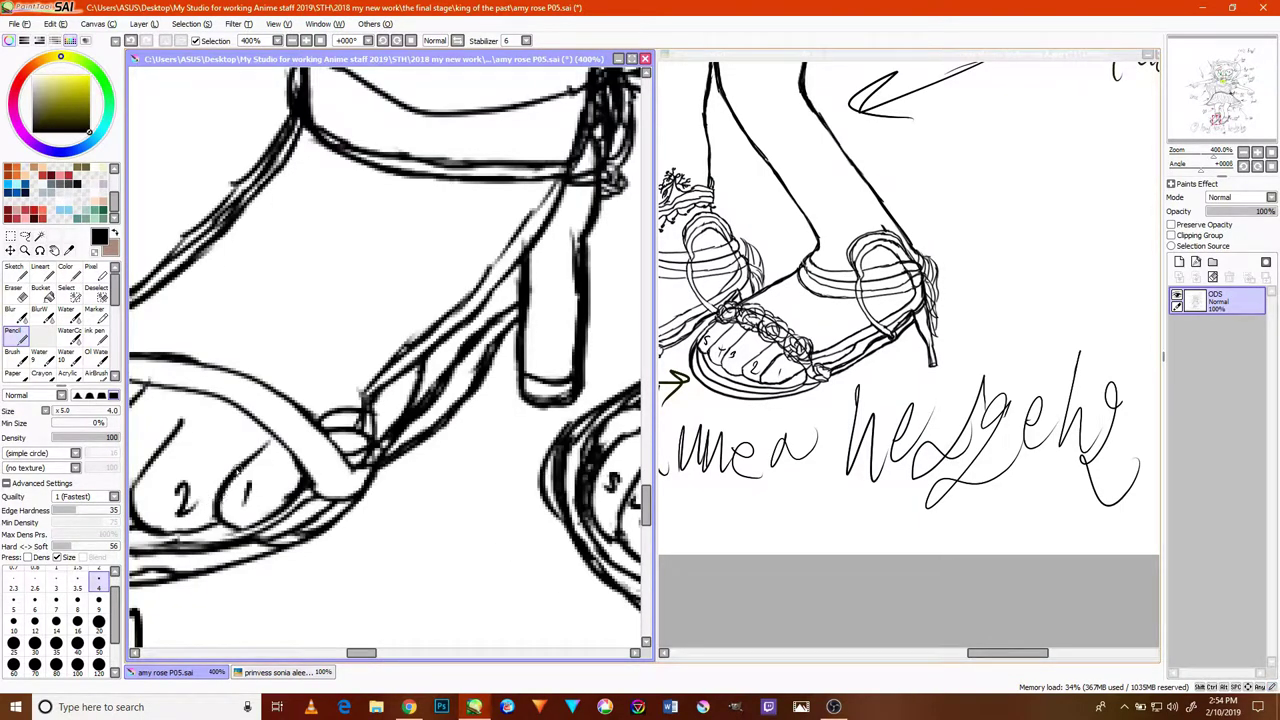
{"action": "left_click_drag", "start_coordinate": [238, 470], "coordinate": [450, 495]}
{"action": "mouse_move", "coordinate": [306, 496]}
{"action": "left_mouse_down"}
{"action": "mouse_move", "coordinate": [311, 512]}
{"action": "mouse_move", "coordinate": [278, 509]}
{"action": "mouse_move", "coordinate": [280, 493]}
{"action": "mouse_move", "coordinate": [231, 484]}
{"action": "left_mouse_up"}
- Handwrite "5 toes For each feet" below the arrow beside Amy Rose's outer foot, under the "Legs" label
{"action": "scroll", "coordinate": [315, 486], "scroll_direction": "down", "scroll_amount": 6}
{"action": "scroll", "coordinate": [315, 486], "scroll_direction": "up", "scroll_amount": 5}
{"action": "mouse_move", "coordinate": [304, 472]}
{"action": "left_mouse_down"}
{"action": "mouse_move", "coordinate": [267, 472]}
{"action": "mouse_move", "coordinate": [300, 502]}
{"action": "mouse_move", "coordinate": [286, 490]}
{"action": "mouse_move", "coordinate": [335, 507]}
{"action": "mouse_move", "coordinate": [380, 497]}
{"action": "mouse_move", "coordinate": [372, 526]}
{"action": "left_mouse_up"}
{"action": "left_click_drag", "start_coordinate": [278, 534], "coordinate": [270, 586]}
{"action": "mouse_move", "coordinate": [274, 538]}
{"action": "left_mouse_down"}
{"action": "mouse_move", "coordinate": [309, 571]}
{"action": "mouse_move", "coordinate": [310, 535]}
{"action": "mouse_move", "coordinate": [326, 550]}
{"action": "mouse_move", "coordinate": [365, 544]}
{"action": "mouse_move", "coordinate": [367, 560]}
{"action": "mouse_move", "coordinate": [424, 562]}
{"action": "left_mouse_up"}
{"action": "left_click_drag", "start_coordinate": [328, 628], "coordinate": [320, 578]}
{"action": "mouse_move", "coordinate": [318, 580]}
{"action": "left_mouse_down"}
{"action": "mouse_move", "coordinate": [336, 568]}
{"action": "mouse_move", "coordinate": [350, 606]}
{"action": "mouse_move", "coordinate": [378, 616]}
{"action": "left_mouse_up"}
{"action": "scroll", "coordinate": [370, 626], "scroll_direction": "down", "scroll_amount": 2}
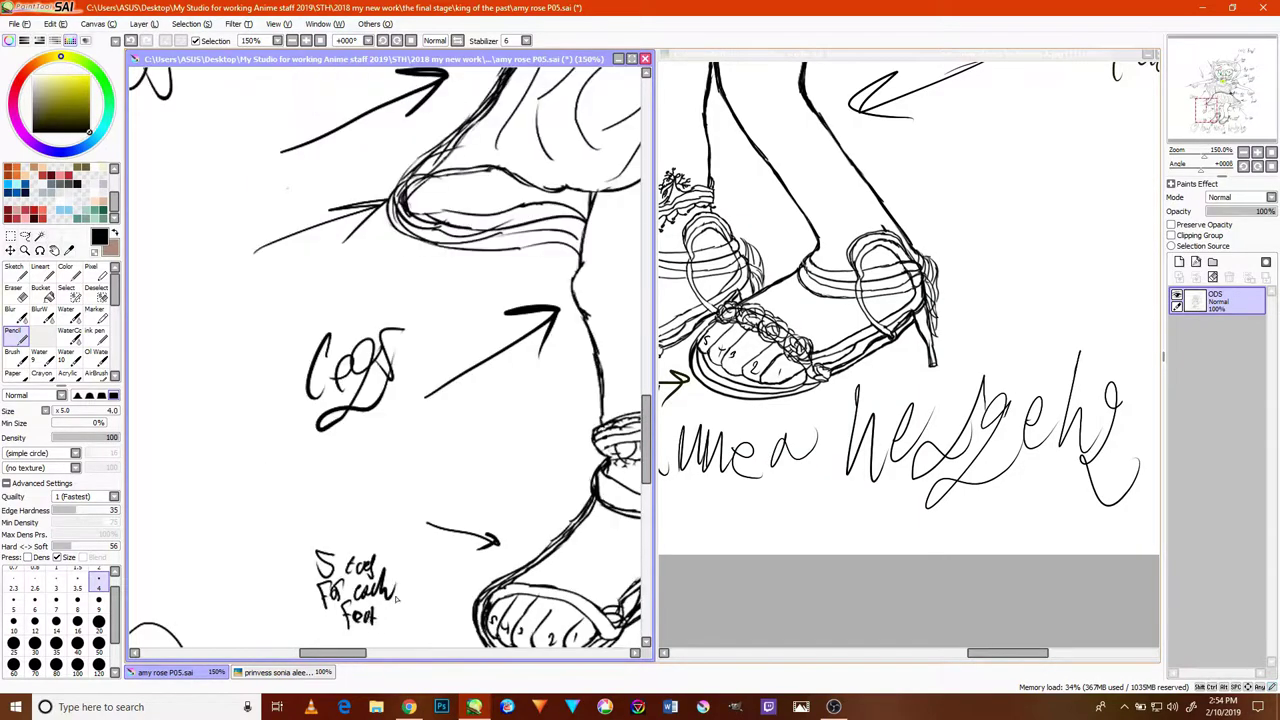
- In the princess drawing, handwrite "5 BY 5" between the "toes" label and the arrow to the short-haired character's foot
{"action": "left_click", "coordinate": [775, 432]}
{"action": "left_click_drag", "start_coordinate": [773, 384], "coordinate": [888, 495]}
{"action": "left_click_drag", "start_coordinate": [820, 436], "coordinate": [1040, 422]}
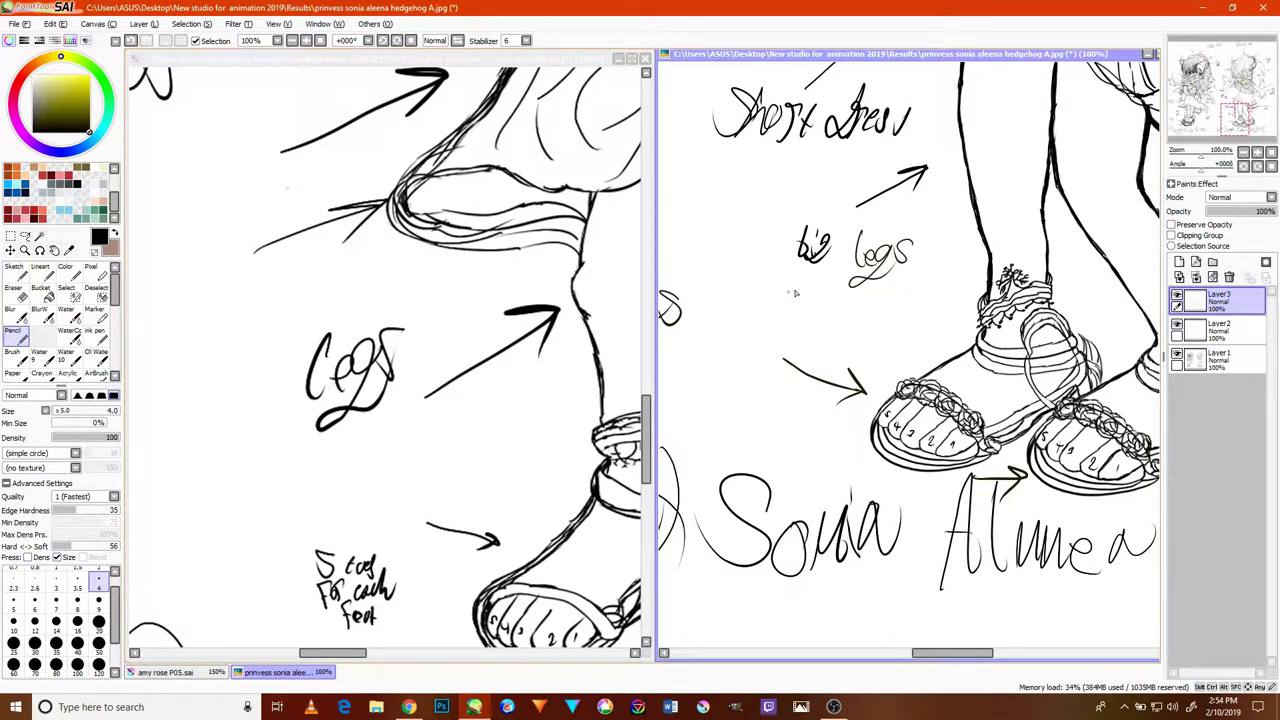
{"action": "mouse_move", "coordinate": [776, 293]}
{"action": "left_mouse_down"}
{"action": "mouse_move", "coordinate": [890, 305]}
{"action": "mouse_move", "coordinate": [803, 403]}
{"action": "mouse_move", "coordinate": [837, 400]}
{"action": "mouse_move", "coordinate": [857, 380]}
{"action": "mouse_move", "coordinate": [882, 401]}
{"action": "mouse_move", "coordinate": [840, 450]}
{"action": "left_mouse_up"}
{"action": "scroll", "coordinate": [823, 343], "scroll_direction": "up", "scroll_amount": 3}
{"action": "mouse_move", "coordinate": [976, 369]}
{"action": "left_mouse_down"}
{"action": "mouse_move", "coordinate": [946, 382]}
{"action": "mouse_move", "coordinate": [936, 436]}
{"action": "left_mouse_up"}
{"action": "scroll", "coordinate": [864, 422], "scroll_direction": "down", "scroll_amount": 6}
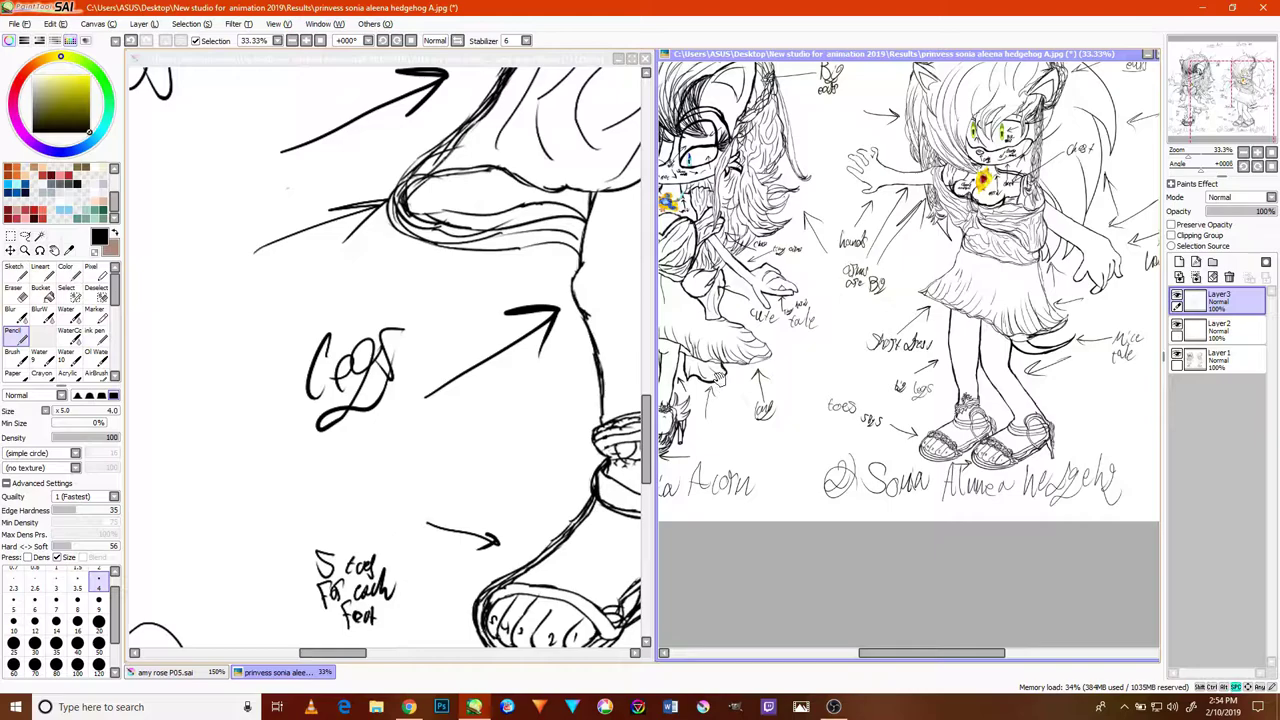
- Handwrite "5 BY 5" at the tail of the arrow pointing to the long-haired character's front shoe
{"action": "left_click_drag", "start_coordinate": [750, 387], "coordinate": [961, 467]}
{"action": "left_click_drag", "start_coordinate": [857, 410], "coordinate": [887, 383]}
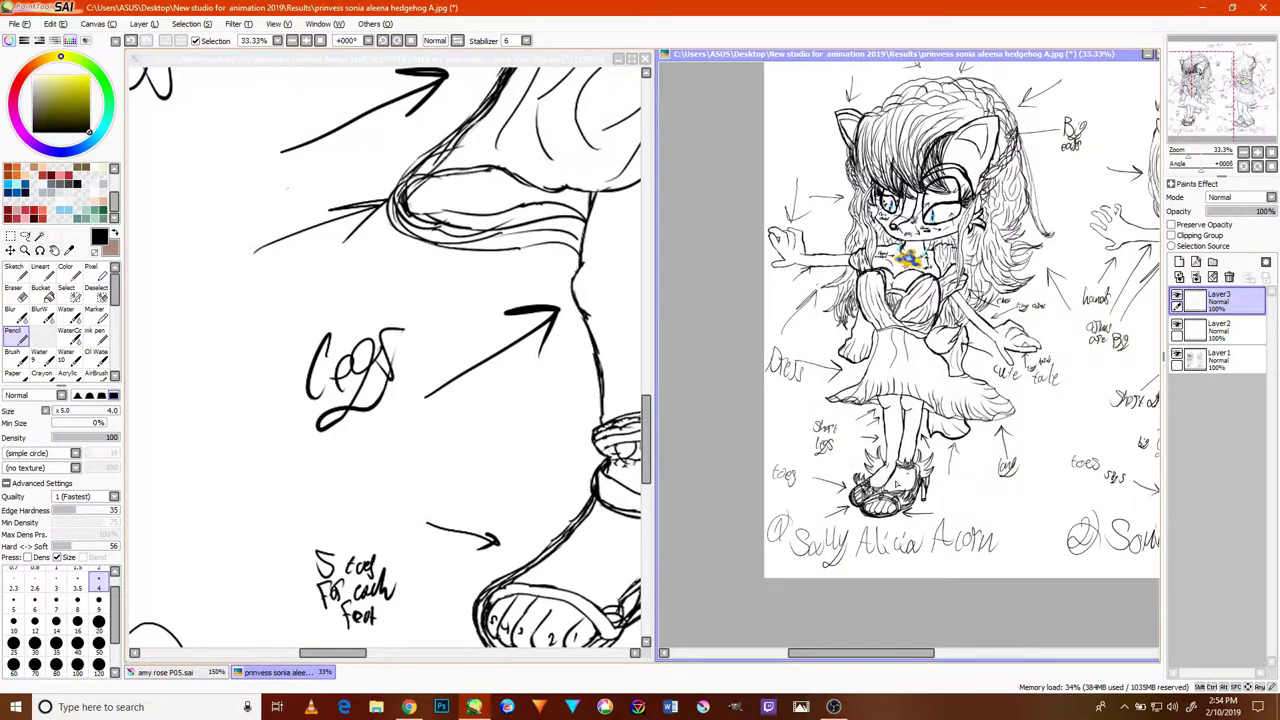
{"action": "scroll", "coordinate": [963, 523], "scroll_direction": "up", "scroll_amount": 5}
{"action": "left_click_drag", "start_coordinate": [1044, 566], "coordinate": [992, 590]}
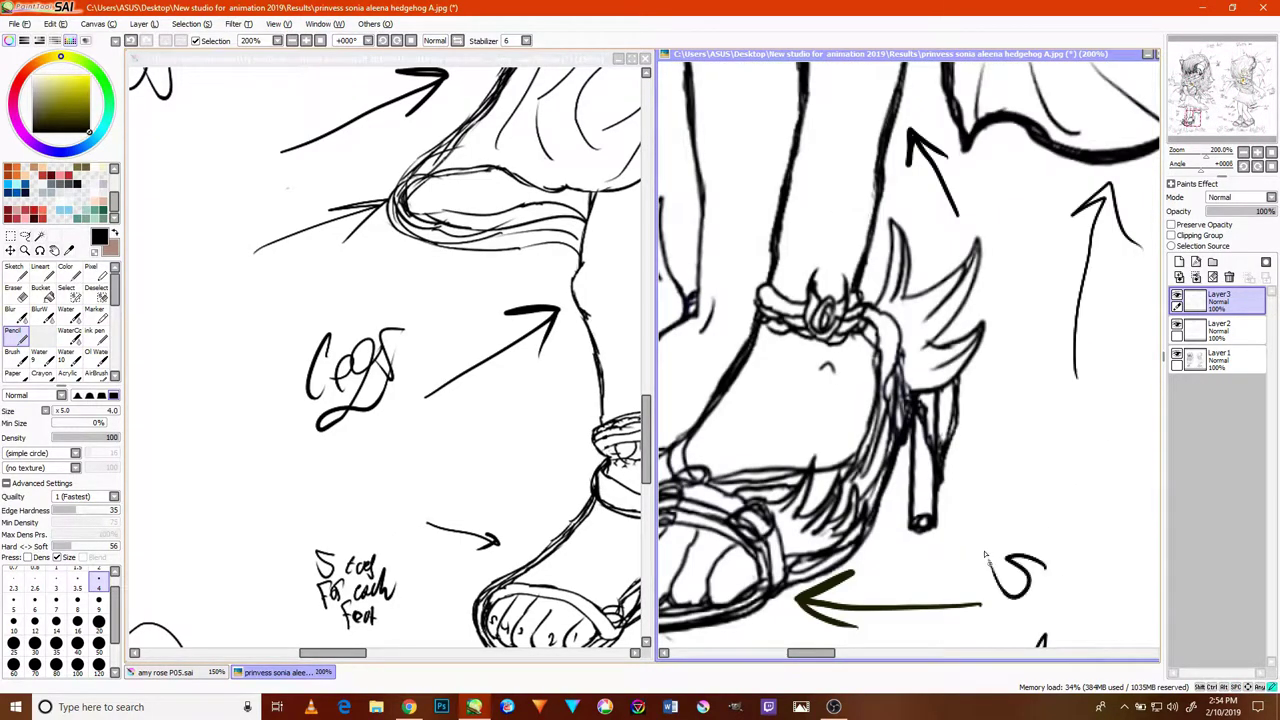
{"action": "left_click_drag", "start_coordinate": [1072, 538], "coordinate": [1069, 586]}
{"action": "mouse_move", "coordinate": [1067, 527]}
{"action": "left_mouse_down"}
{"action": "mouse_move", "coordinate": [1078, 558]}
{"action": "mouse_move", "coordinate": [1054, 577]}
{"action": "mouse_move", "coordinate": [1104, 562]}
{"action": "left_mouse_up"}
{"action": "mouse_move", "coordinate": [1124, 540]}
{"action": "left_mouse_down"}
{"action": "mouse_move", "coordinate": [1064, 598]}
{"action": "mouse_move", "coordinate": [1116, 564]}
{"action": "left_mouse_up"}
{"action": "left_click_drag", "start_coordinate": [1160, 530], "coordinate": [1161, 530]}
- Examine the short-haired character's outstretched hand and arm up close
{"action": "scroll", "coordinate": [1135, 532], "scroll_direction": "down", "scroll_amount": 5}
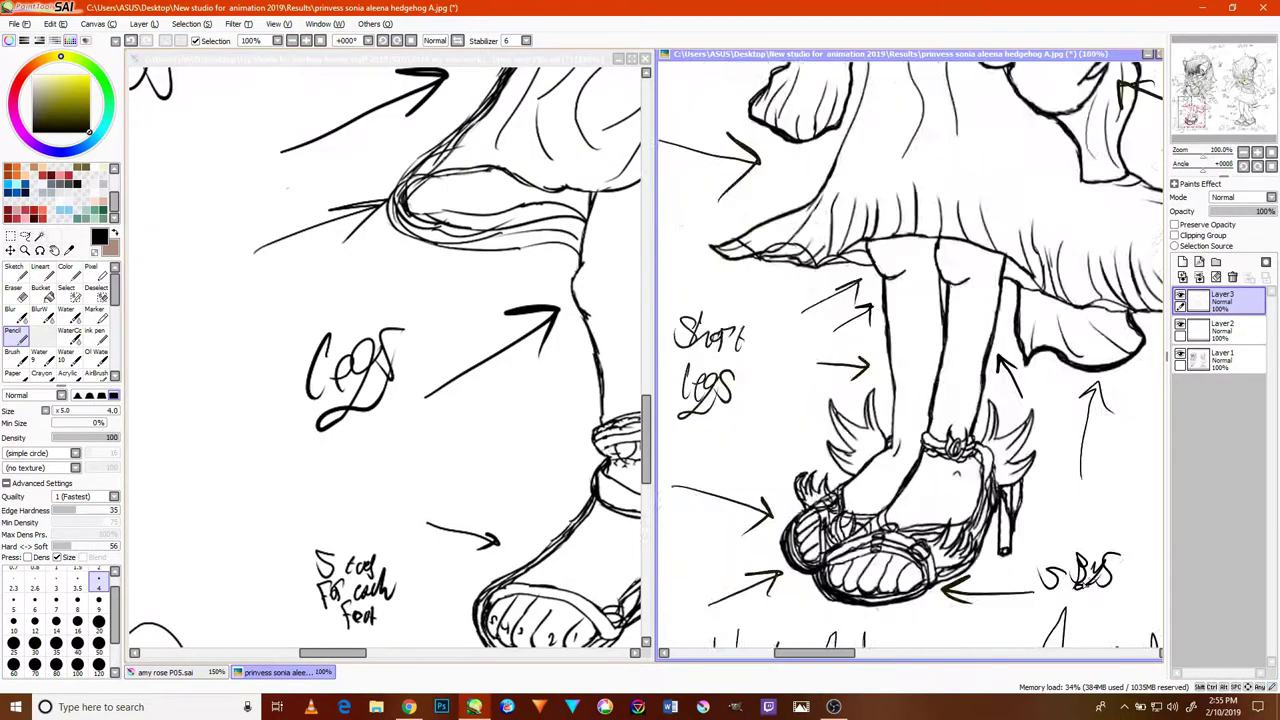
{"action": "mouse_move", "coordinate": [976, 434]}
{"action": "left_mouse_down"}
{"action": "mouse_move", "coordinate": [888, 491]}
{"action": "mouse_move", "coordinate": [842, 386]}
{"action": "left_mouse_up"}
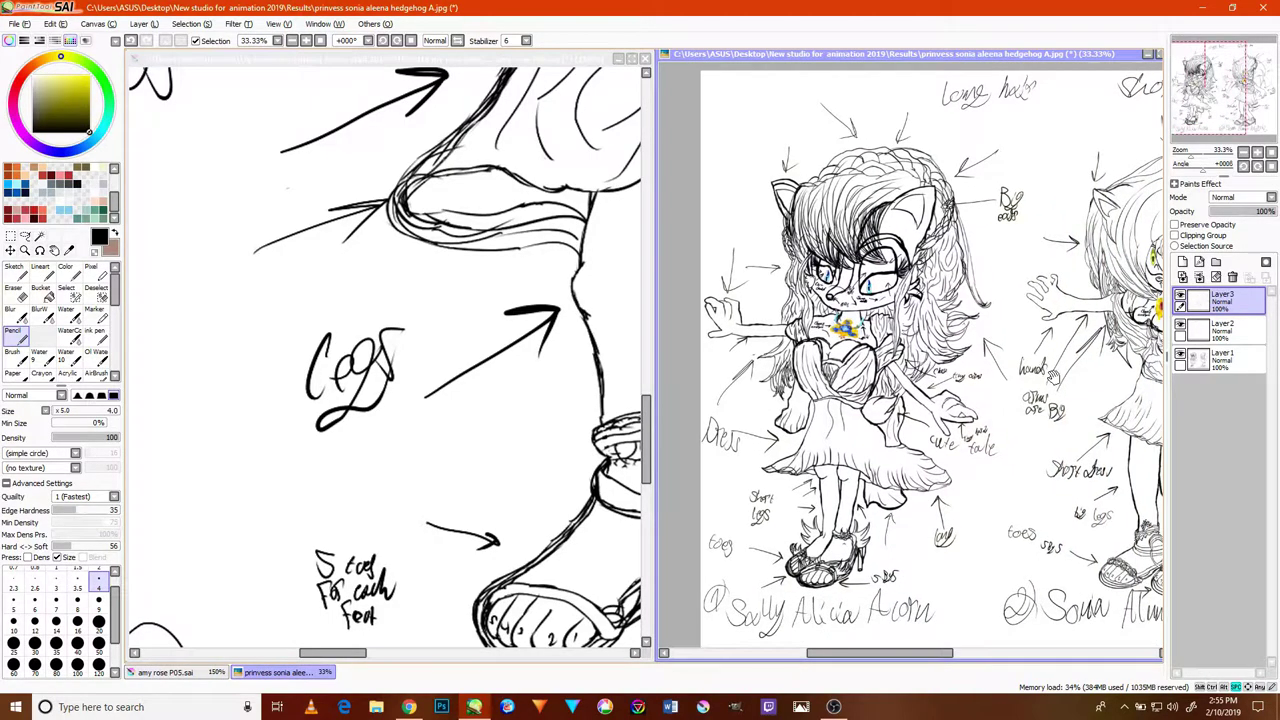
{"action": "left_click_drag", "start_coordinate": [1048, 364], "coordinate": [965, 377]}
{"action": "mouse_move", "coordinate": [1035, 398]}
{"action": "left_mouse_down"}
{"action": "mouse_move", "coordinate": [1041, 342]}
{"action": "mouse_move", "coordinate": [985, 420]}
{"action": "mouse_move", "coordinate": [967, 343]}
{"action": "left_mouse_up"}
{"action": "scroll", "coordinate": [866, 192], "scroll_direction": "up", "scroll_amount": 8}
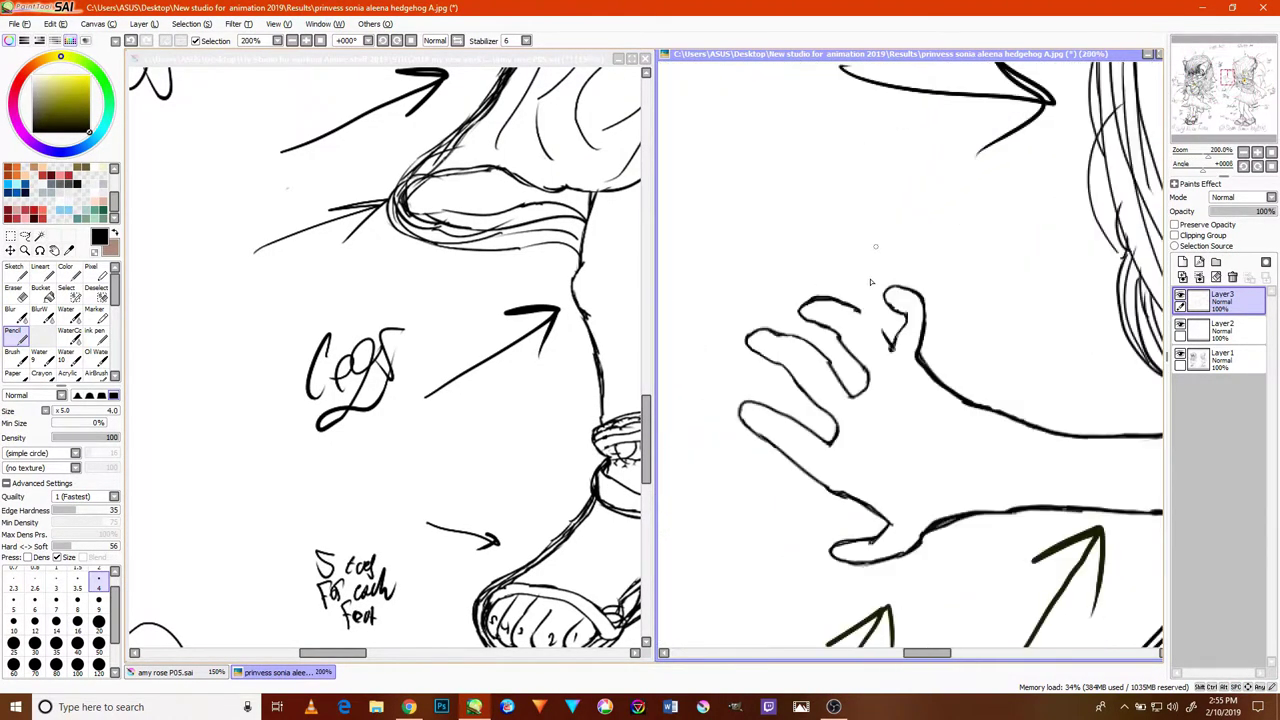
{"action": "mouse_move", "coordinate": [903, 380]}
{"action": "left_mouse_down"}
{"action": "mouse_move", "coordinate": [812, 294]}
{"action": "mouse_move", "coordinate": [893, 364]}
{"action": "left_mouse_up"}
{"action": "left_click_drag", "start_coordinate": [853, 316], "coordinate": [910, 384]}
{"action": "mouse_move", "coordinate": [873, 345]}
{"action": "left_mouse_down"}
{"action": "mouse_move", "coordinate": [913, 410]}
{"action": "mouse_move", "coordinate": [779, 285]}
{"action": "mouse_move", "coordinate": [720, 303]}
{"action": "mouse_move", "coordinate": [697, 338]}
{"action": "left_mouse_up"}
{"action": "scroll", "coordinate": [808, 303], "scroll_direction": "down", "scroll_amount": 5}
{"action": "scroll", "coordinate": [810, 296], "scroll_direction": "up", "scroll_amount": 4}
{"action": "scroll", "coordinate": [772, 352], "scroll_direction": "down", "scroll_amount": 7}
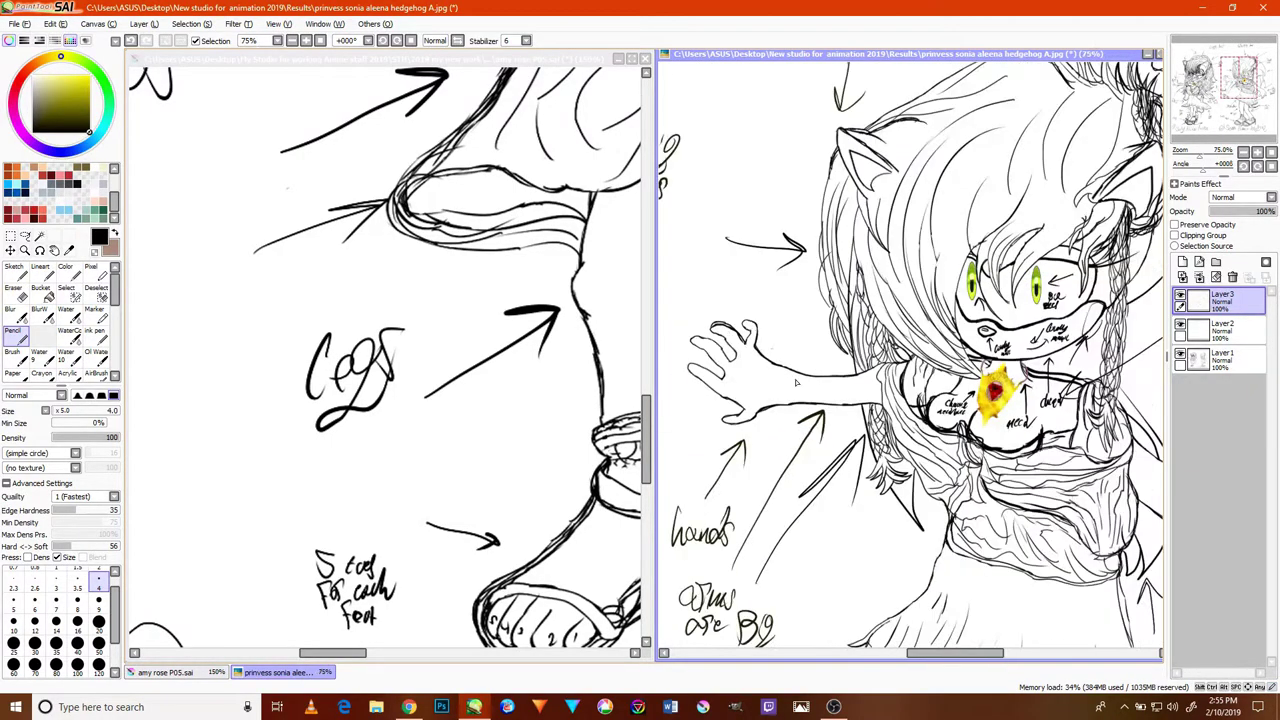
- Draw three arrows on the short-haired character's skirt: one diagonally up, one down and one sideways
{"action": "scroll", "coordinate": [843, 420], "scroll_direction": "up", "scroll_amount": 3}
{"action": "left_click_drag", "start_coordinate": [886, 450], "coordinate": [921, 469]}
{"action": "left_click_drag", "start_coordinate": [921, 469], "coordinate": [907, 447]}
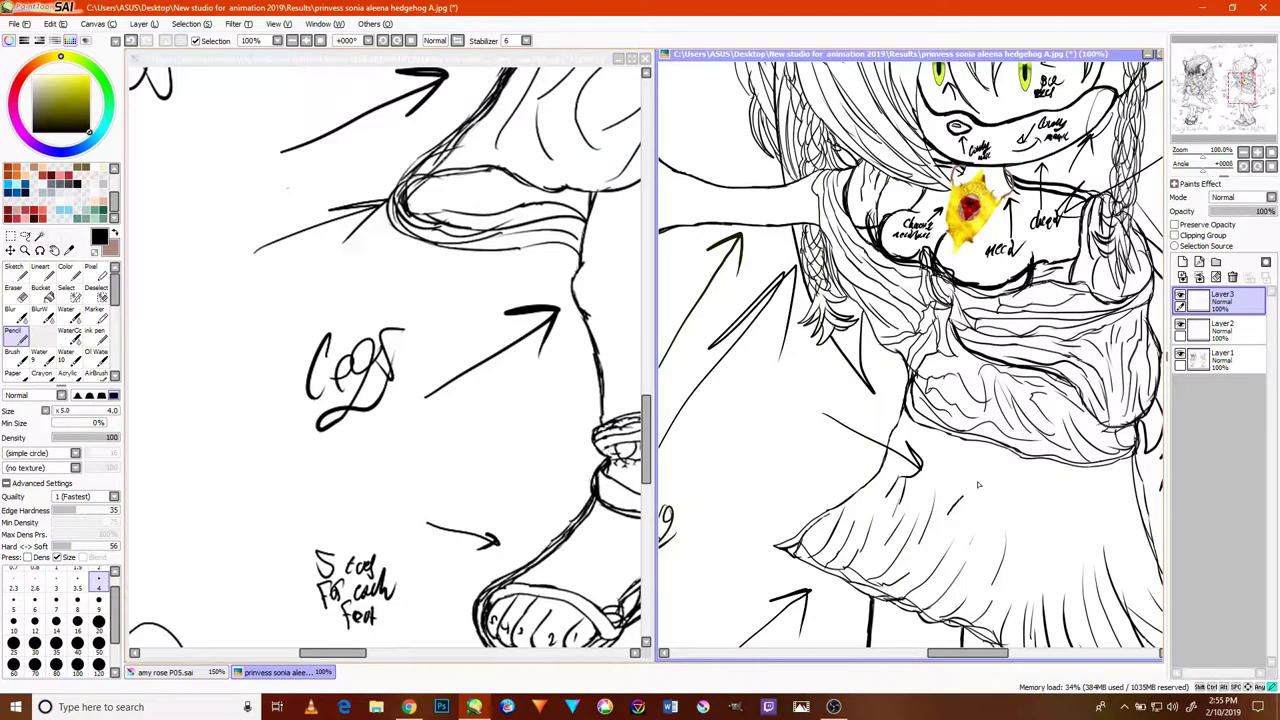
{"action": "left_click_drag", "start_coordinate": [1040, 492], "coordinate": [1040, 564]}
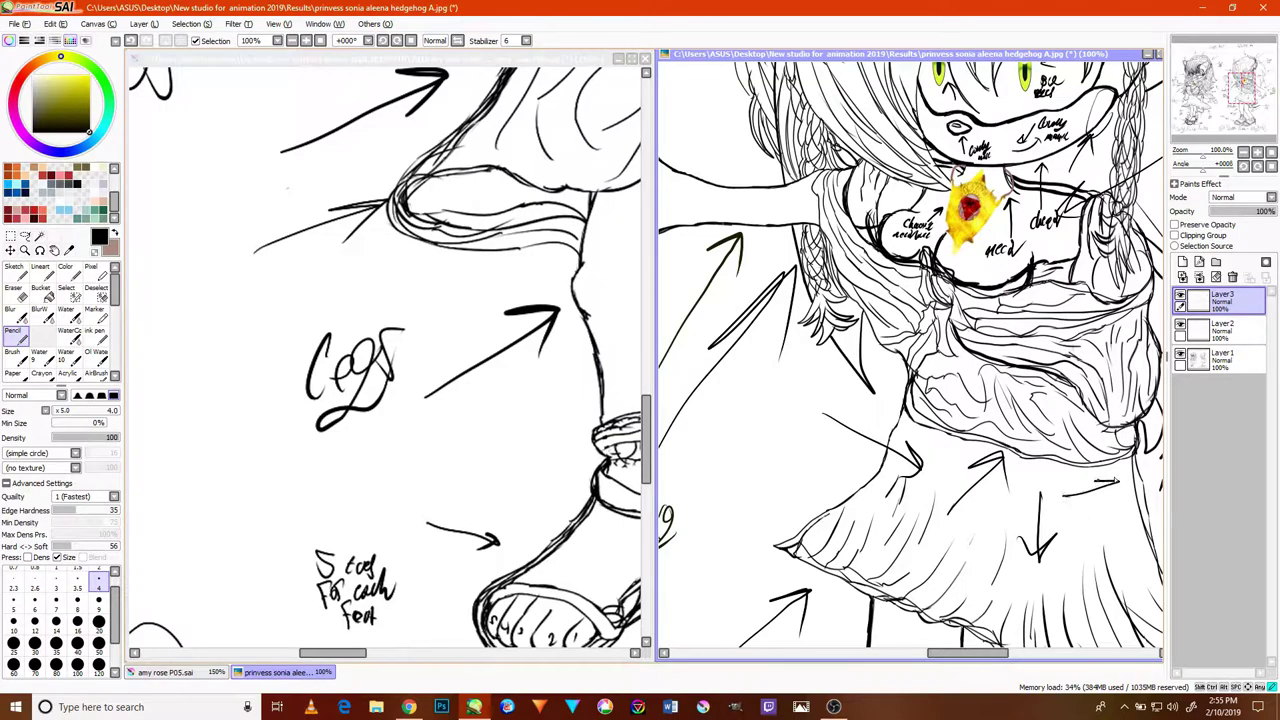
{"action": "scroll", "coordinate": [1068, 500], "scroll_direction": "down", "scroll_amount": 3}
- Draw five arrows in different directions across the long-haired character's skirt, following its folds
{"action": "scroll", "coordinate": [829, 566], "scroll_direction": "up", "scroll_amount": 3}
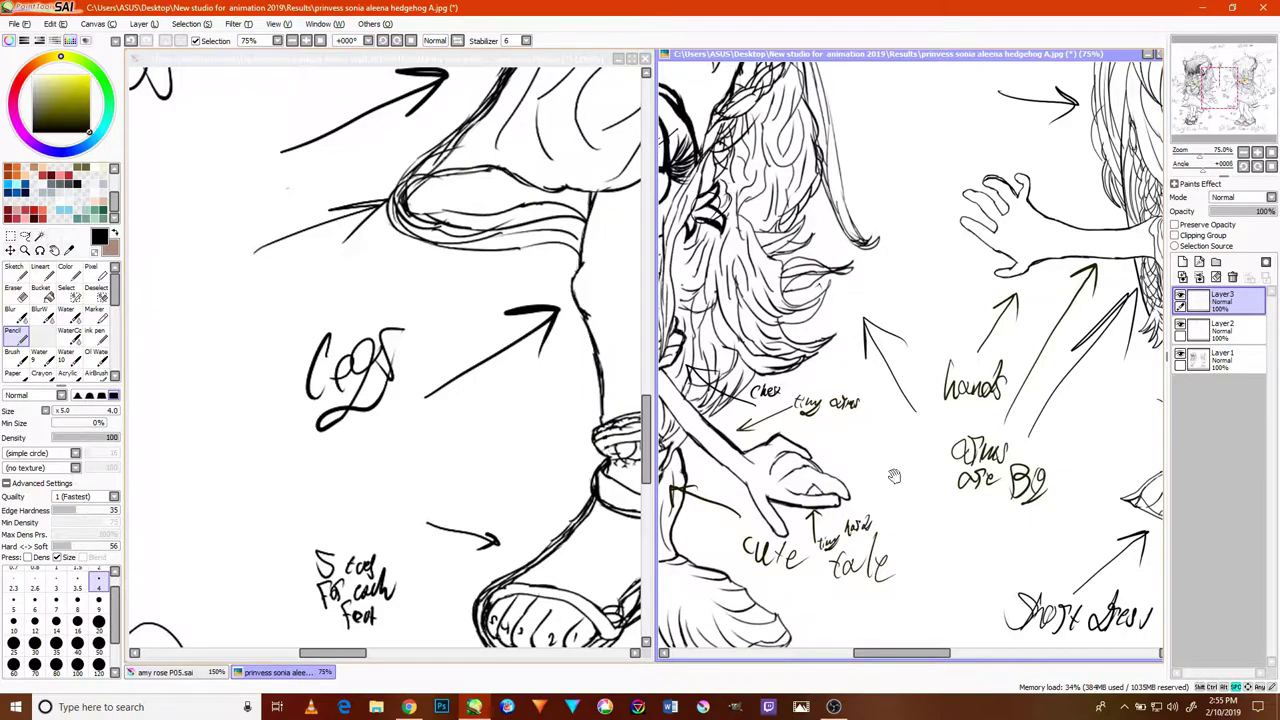
{"action": "left_click_drag", "start_coordinate": [878, 473], "coordinate": [1050, 380]}
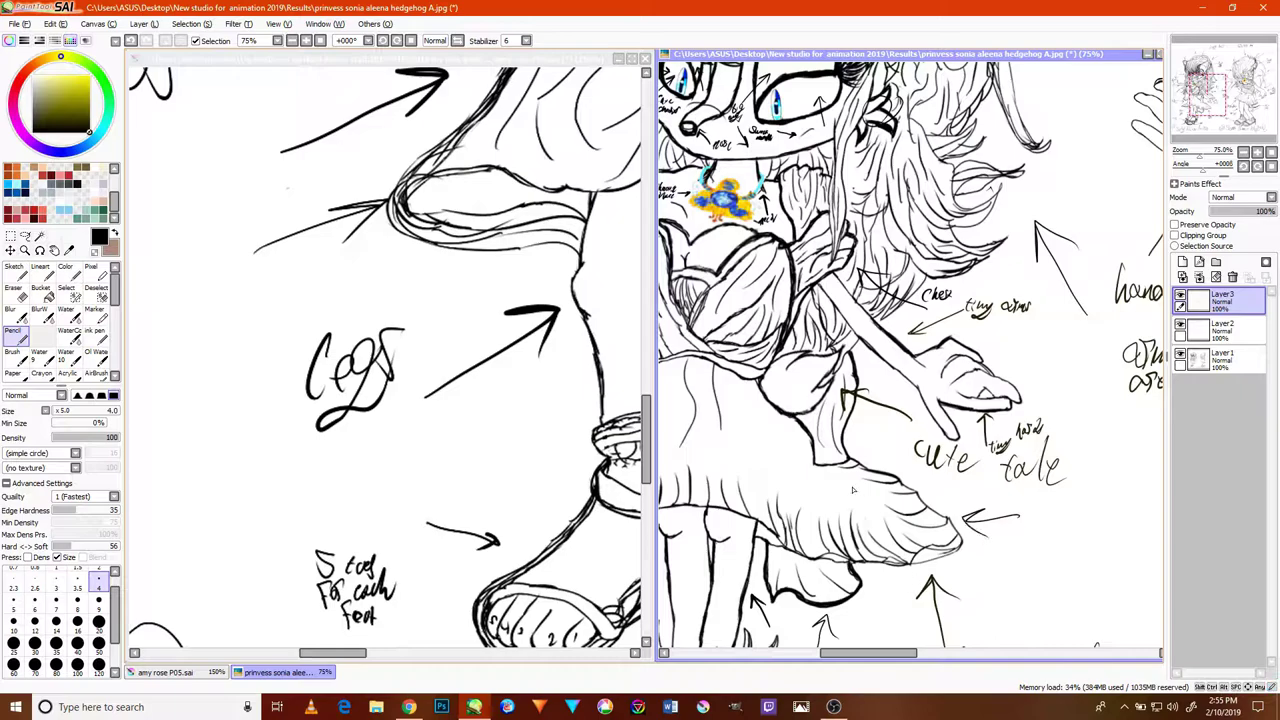
{"action": "left_click_drag", "start_coordinate": [799, 448], "coordinate": [806, 494]}
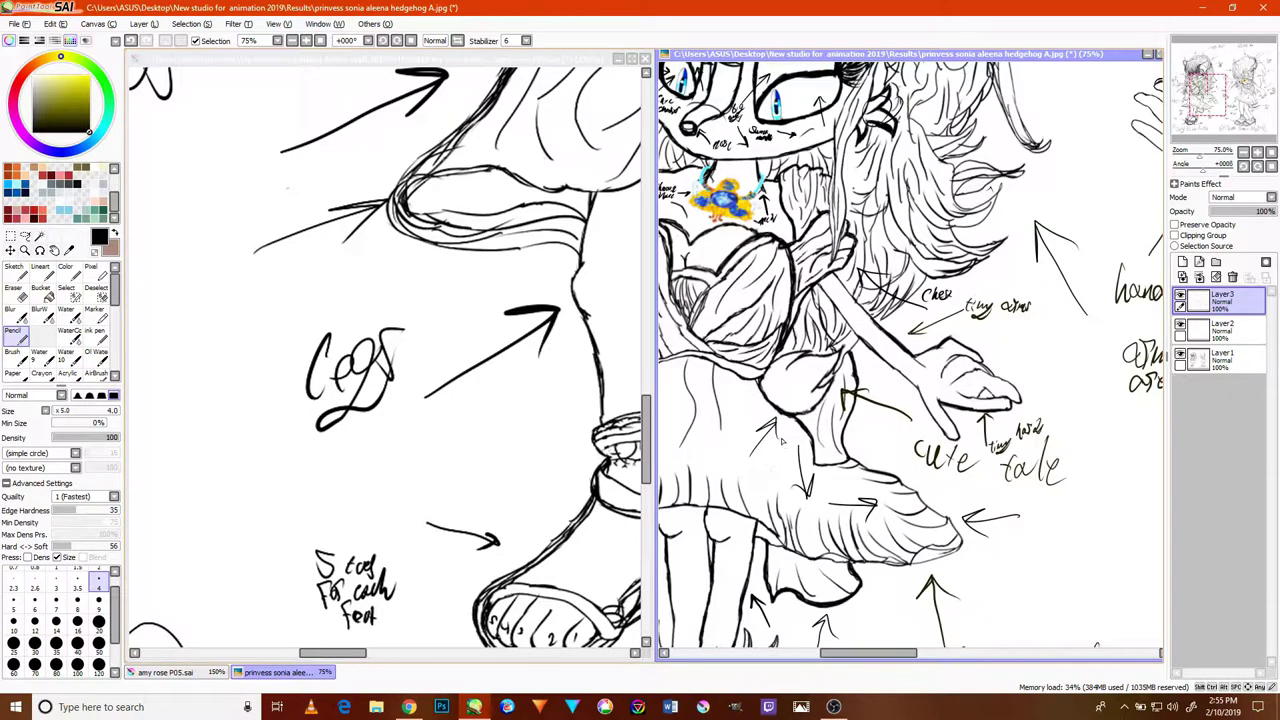
{"action": "left_click_drag", "start_coordinate": [770, 443], "coordinate": [952, 392]}
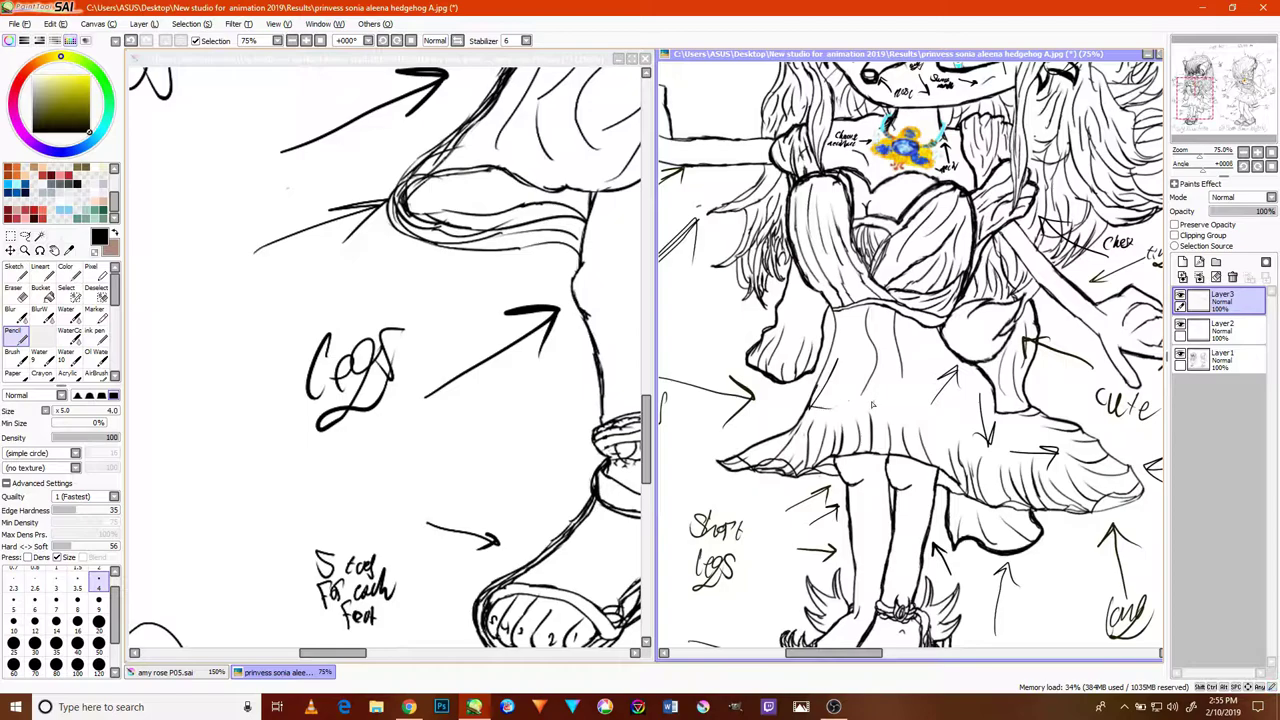
{"action": "mouse_move", "coordinate": [879, 406]}
{"action": "left_mouse_down"}
{"action": "mouse_move", "coordinate": [878, 351]}
{"action": "mouse_move", "coordinate": [856, 370]}
{"action": "mouse_move", "coordinate": [935, 377]}
{"action": "mouse_move", "coordinate": [907, 405]}
{"action": "left_mouse_up"}
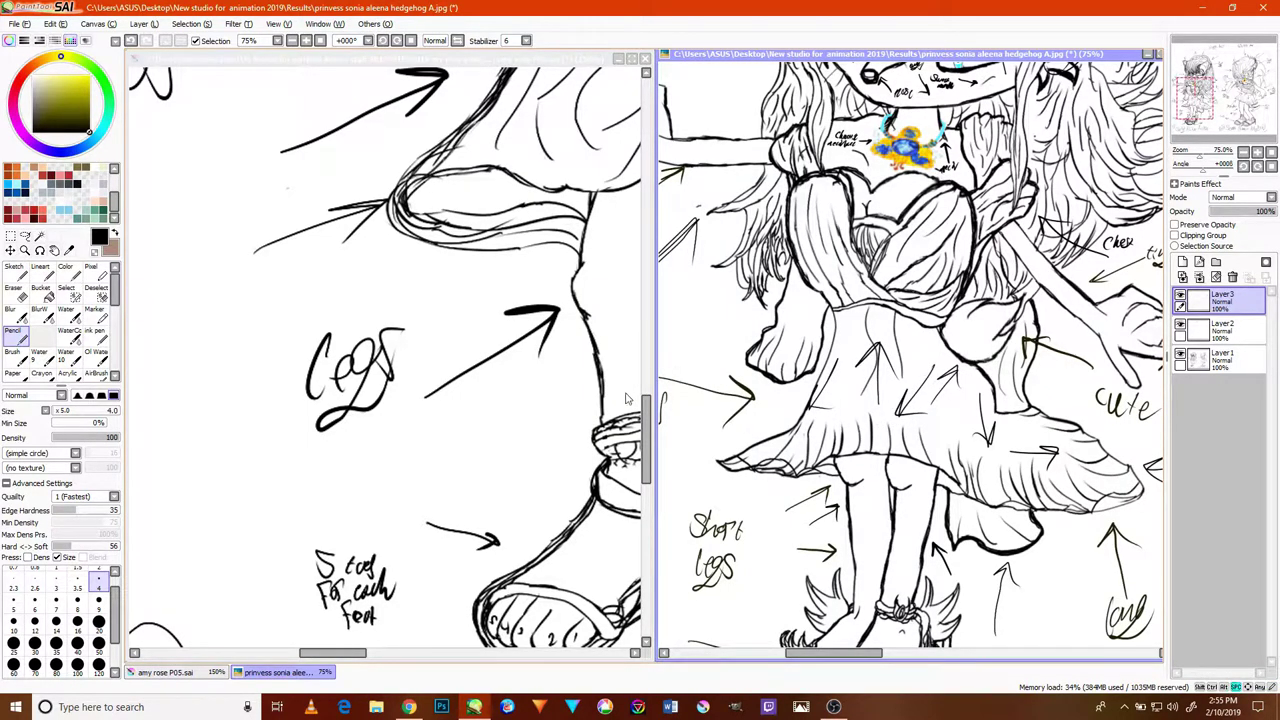
- In the Amy Rose drawing, draw two arrows on the skirt pointing down toward its hem
{"action": "left_click", "coordinate": [571, 491]}
{"action": "left_click_drag", "start_coordinate": [584, 329], "coordinate": [521, 436]}
{"action": "left_click_drag", "start_coordinate": [563, 395], "coordinate": [397, 553]}
{"action": "left_click_drag", "start_coordinate": [482, 447], "coordinate": [442, 406]}
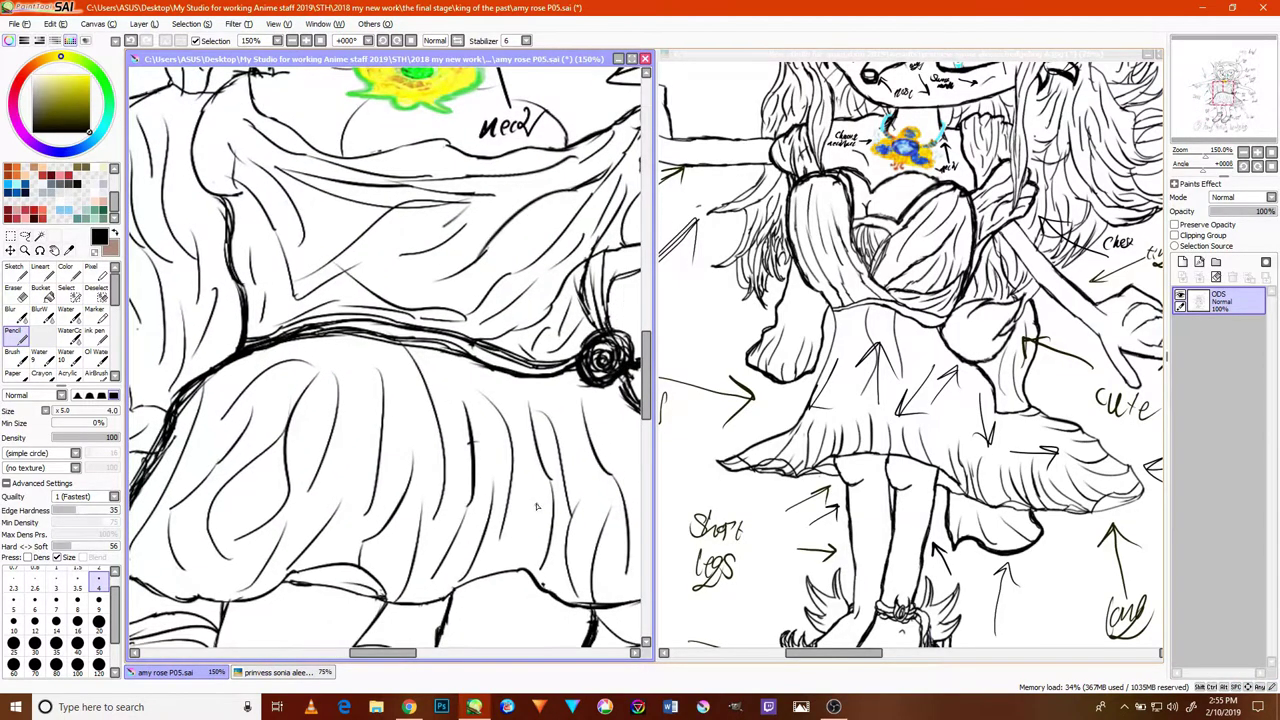
{"action": "scroll", "coordinate": [537, 506], "scroll_direction": "down", "scroll_amount": 7}
{"action": "scroll", "coordinate": [520, 505], "scroll_direction": "up", "scroll_amount": 8}
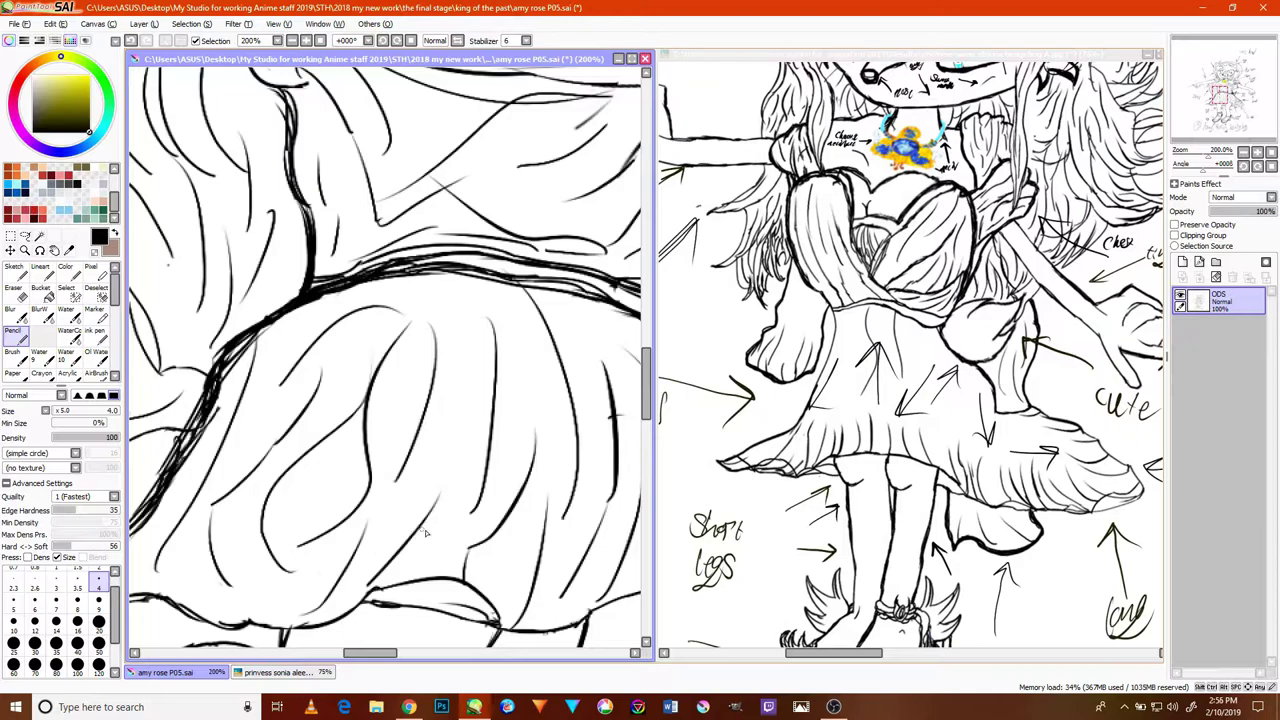
{"action": "mouse_move", "coordinate": [456, 478]}
{"action": "left_mouse_down"}
{"action": "mouse_move", "coordinate": [432, 553]}
{"action": "mouse_move", "coordinate": [472, 526]}
{"action": "left_mouse_up"}
{"action": "left_click_drag", "start_coordinate": [283, 565], "coordinate": [264, 591]}
{"action": "mouse_move", "coordinate": [276, 548]}
{"action": "left_mouse_down"}
{"action": "mouse_move", "coordinate": [260, 594]}
{"action": "mouse_move", "coordinate": [310, 568]}
{"action": "left_mouse_up"}
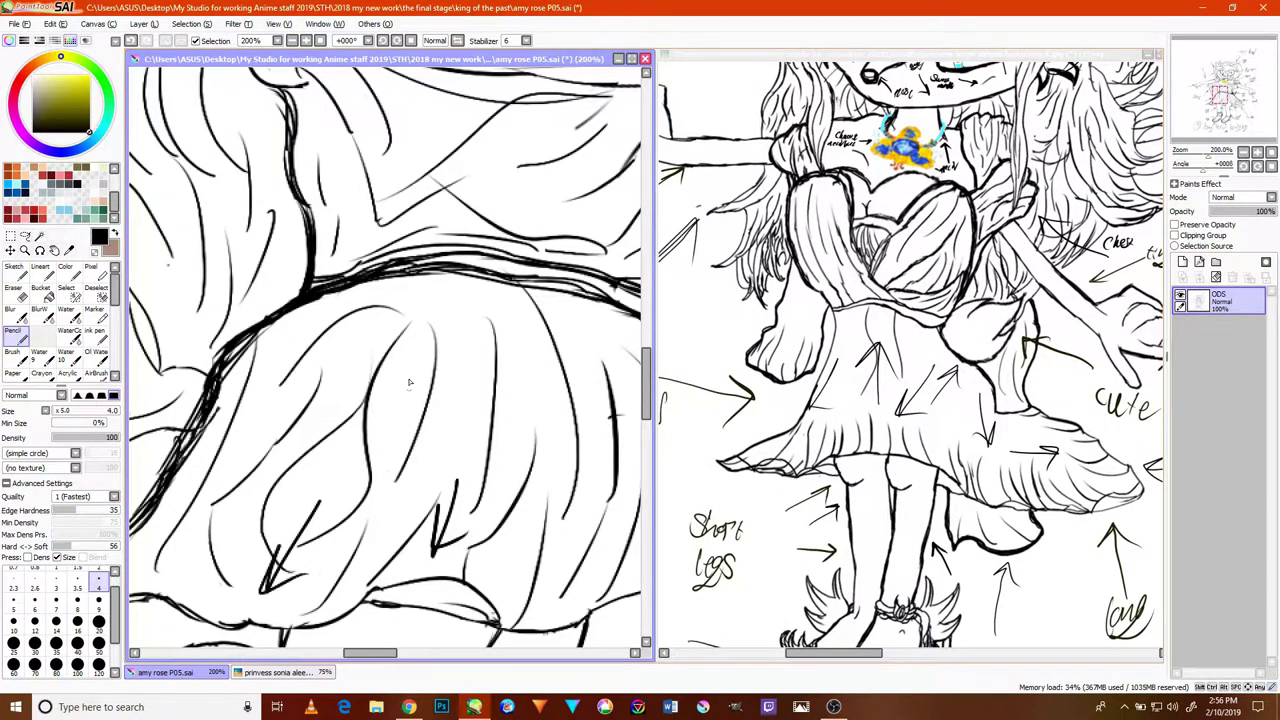
- Draw two arrows on Amy Rose's skirt pointing up toward the belt
{"action": "left_click_drag", "start_coordinate": [372, 397], "coordinate": [445, 308]}
{"action": "mouse_move", "coordinate": [445, 308]}
{"action": "left_mouse_down"}
{"action": "mouse_move", "coordinate": [408, 329]}
{"action": "mouse_move", "coordinate": [433, 351]}
{"action": "left_mouse_up"}
{"action": "scroll", "coordinate": [446, 364], "scroll_direction": "down", "scroll_amount": 3}
{"action": "scroll", "coordinate": [523, 383], "scroll_direction": "up", "scroll_amount": 2}
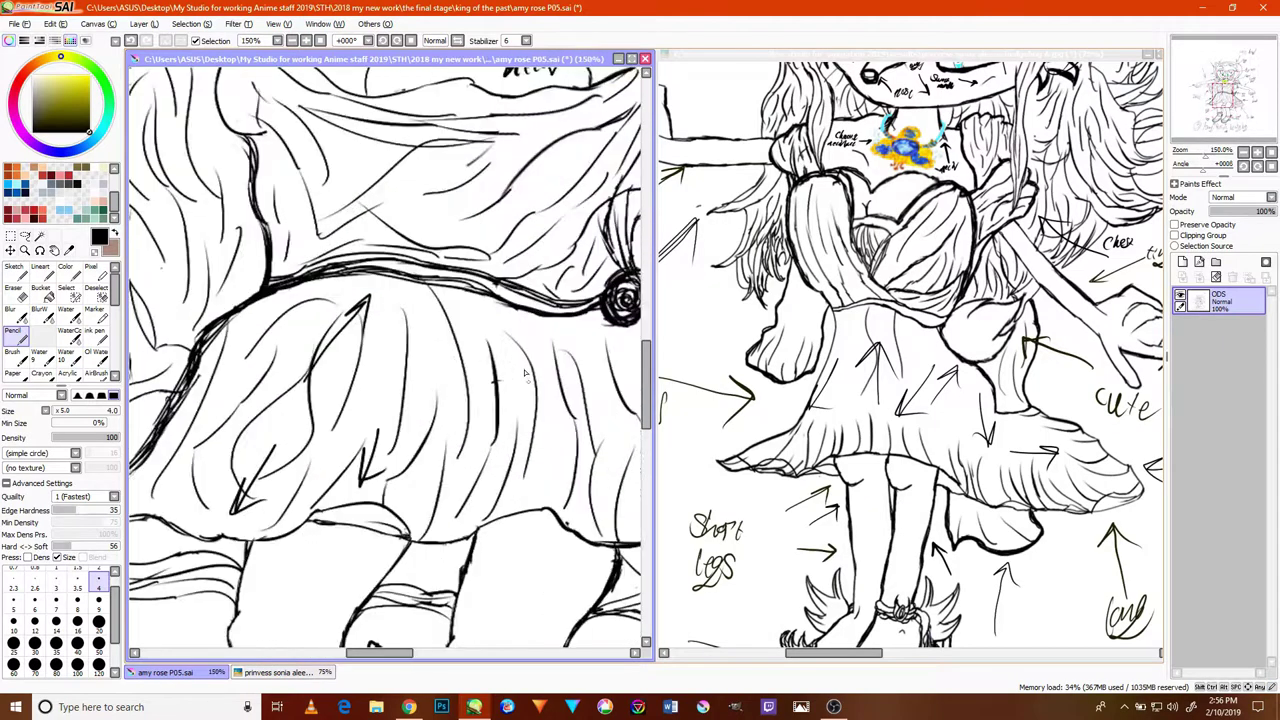
{"action": "scroll", "coordinate": [537, 408], "scroll_direction": "down", "scroll_amount": 3}
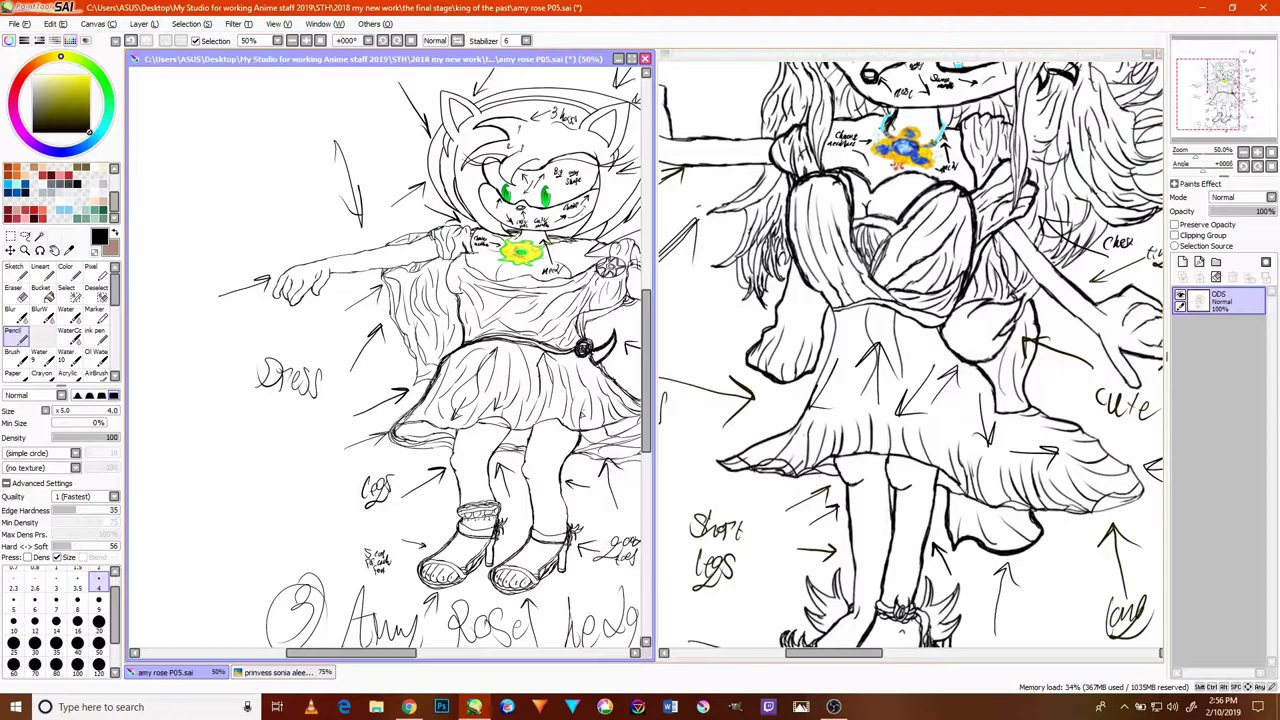
- Draw a diagonal arrow pointing up across the folds of Amy Rose's dress top, below the necklace
{"action": "mouse_move", "coordinate": [566, 393]}
{"action": "left_mouse_down"}
{"action": "mouse_move", "coordinate": [434, 481]}
{"action": "mouse_move", "coordinate": [424, 456]}
{"action": "mouse_move", "coordinate": [497, 445]}
{"action": "mouse_move", "coordinate": [505, 425]}
{"action": "left_mouse_up"}
{"action": "scroll", "coordinate": [404, 398], "scroll_direction": "up", "scroll_amount": 6}
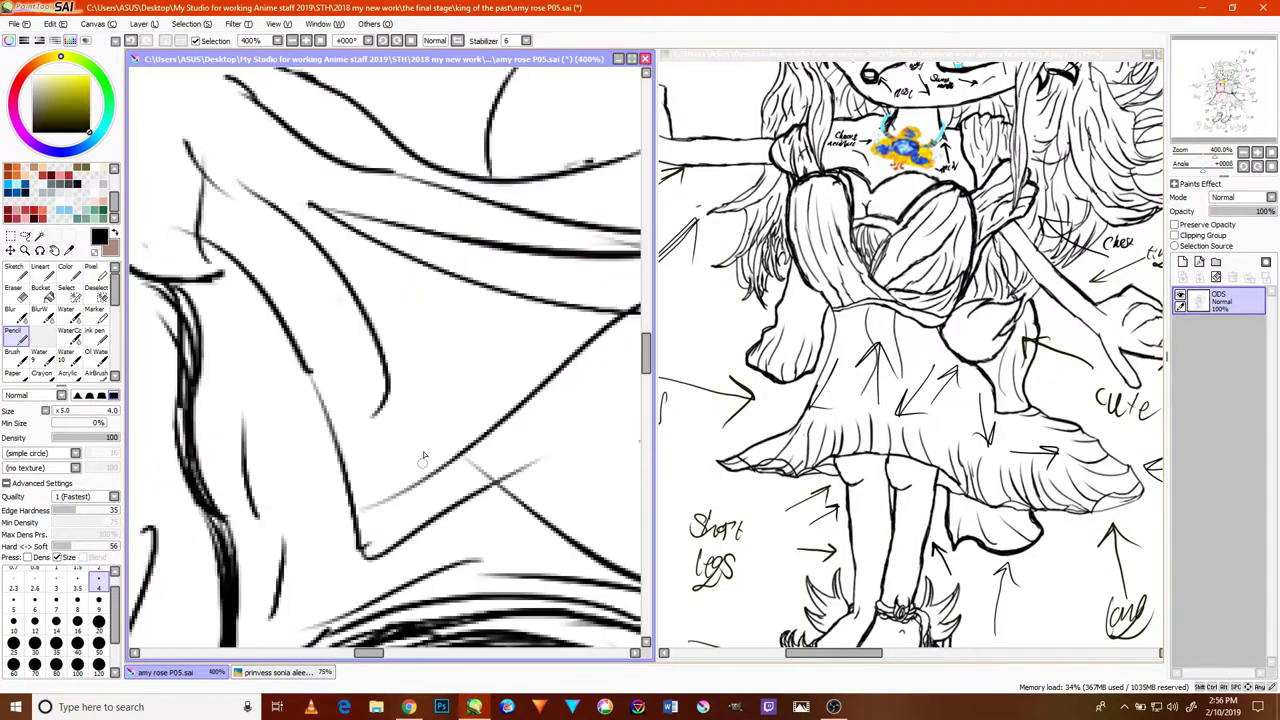
{"action": "left_click_drag", "start_coordinate": [420, 436], "coordinate": [547, 261]}
{"action": "mouse_move", "coordinate": [545, 262]}
{"action": "left_mouse_down"}
{"action": "mouse_move", "coordinate": [495, 287]}
{"action": "mouse_move", "coordinate": [539, 333]}
{"action": "left_mouse_up"}
{"action": "scroll", "coordinate": [426, 310], "scroll_direction": "down", "scroll_amount": 3}
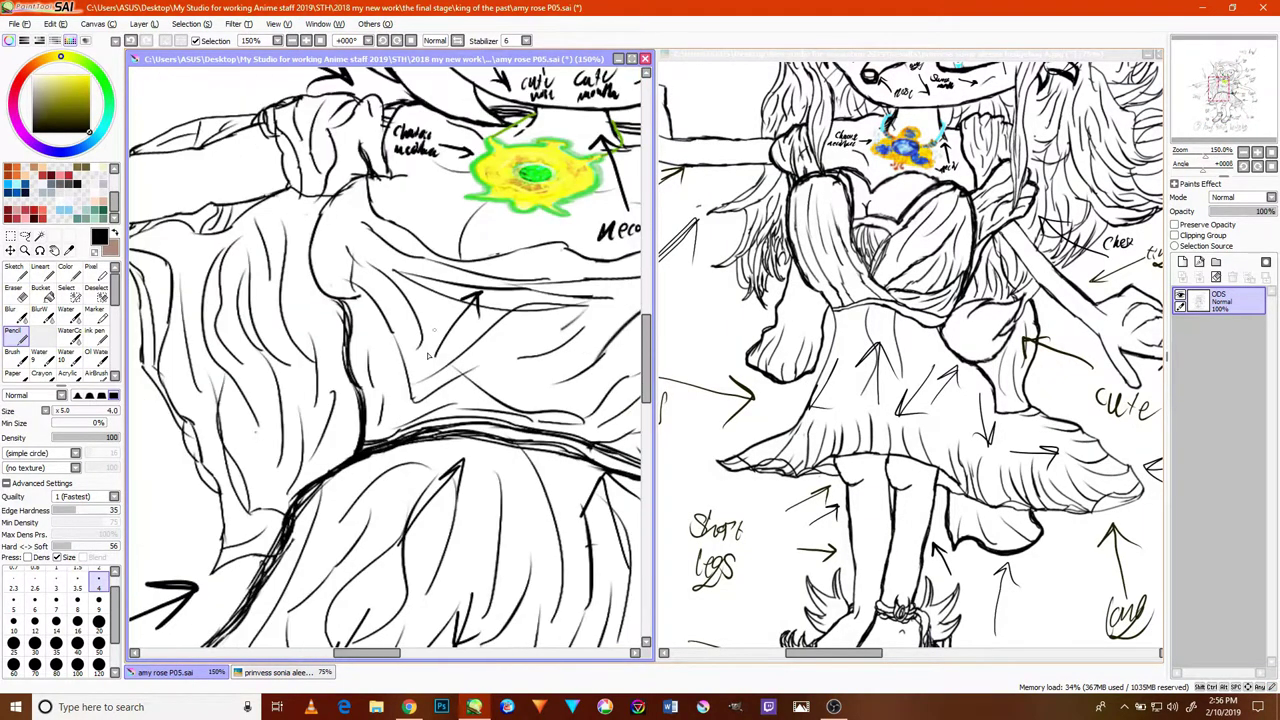
- Add a downward arrow and a sideways arrow to the folds of Amy Rose's dress top
{"action": "scroll", "coordinate": [386, 387], "scroll_direction": "up", "scroll_amount": 2}
{"action": "left_click_drag", "start_coordinate": [403, 335], "coordinate": [354, 435]}
{"action": "left_click_drag", "start_coordinate": [361, 370], "coordinate": [352, 434]}
{"action": "mouse_move", "coordinate": [354, 431]}
{"action": "left_mouse_down"}
{"action": "mouse_move", "coordinate": [416, 404]}
{"action": "mouse_move", "coordinate": [567, 407]}
{"action": "left_mouse_up"}
{"action": "scroll", "coordinate": [422, 396], "scroll_direction": "down", "scroll_amount": 3}
{"action": "scroll", "coordinate": [513, 379], "scroll_direction": "up", "scroll_amount": 2}
{"action": "left_click_drag", "start_coordinate": [566, 408], "coordinate": [518, 431]}
{"action": "scroll", "coordinate": [518, 429], "scroll_direction": "down", "scroll_amount": 3}
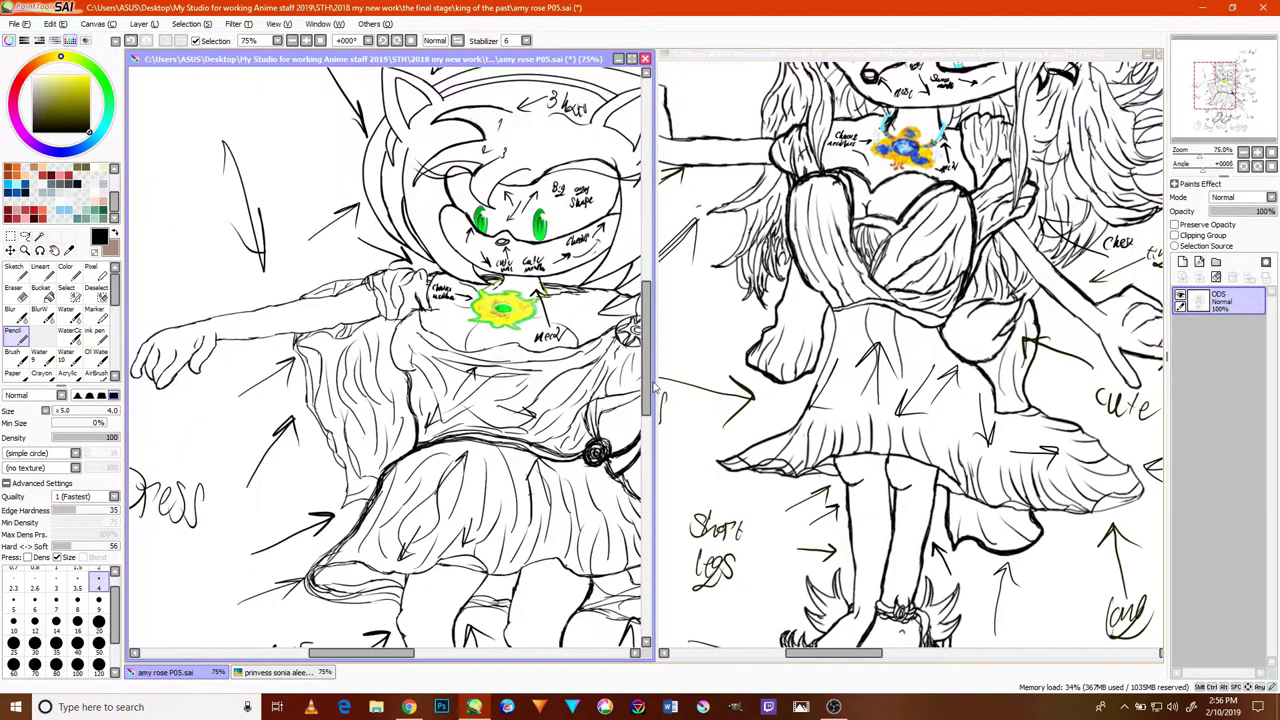
- In the princess drawing, draw three arrows on the short-haired character's dress top: down-left, diagonally up and down
{"action": "left_click", "coordinate": [841, 366]}
{"action": "left_click_drag", "start_coordinate": [998, 342], "coordinate": [735, 388]}
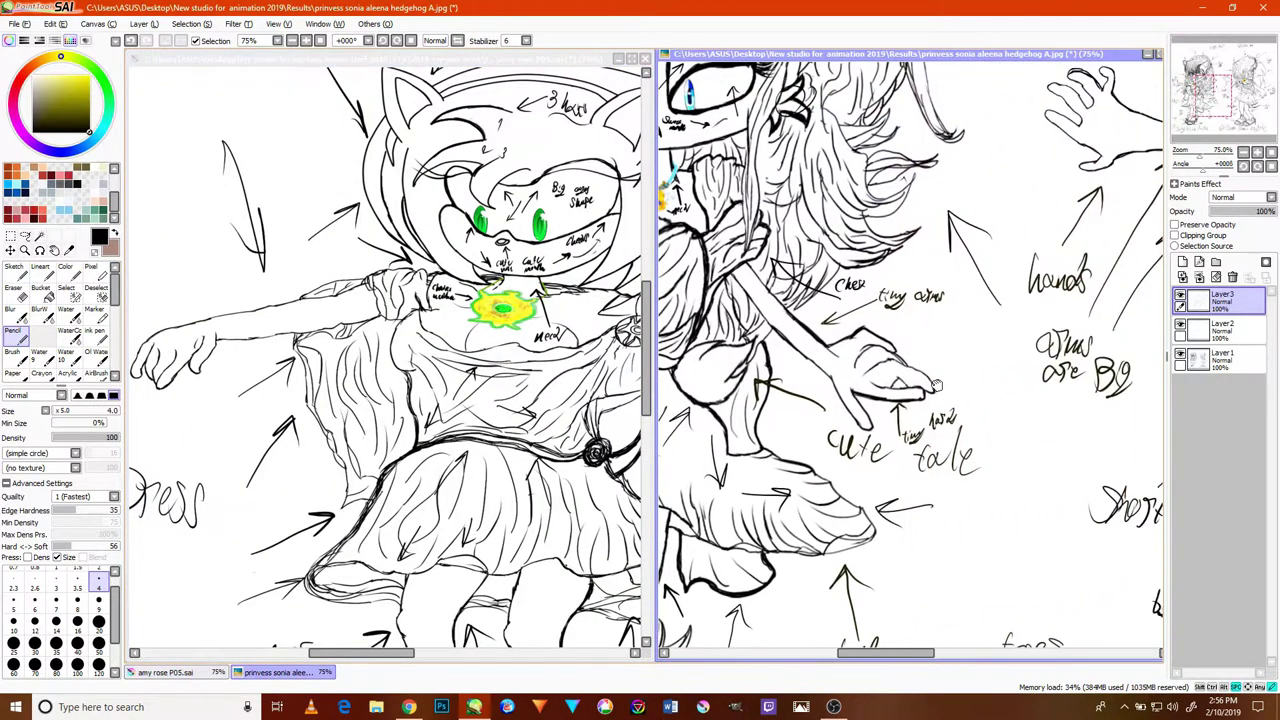
{"action": "left_click_drag", "start_coordinate": [1010, 370], "coordinate": [720, 436]}
{"action": "left_click_drag", "start_coordinate": [898, 382], "coordinate": [828, 406]}
{"action": "scroll", "coordinate": [883, 373], "scroll_direction": "up", "scroll_amount": 4}
{"action": "left_click_drag", "start_coordinate": [922, 375], "coordinate": [846, 424]}
{"action": "left_click_drag", "start_coordinate": [846, 425], "coordinate": [889, 428]}
{"action": "left_click_drag", "start_coordinate": [961, 397], "coordinate": [1045, 329]}
{"action": "mouse_move", "coordinate": [1045, 328]}
{"action": "left_mouse_down"}
{"action": "mouse_move", "coordinate": [1040, 433]}
{"action": "mouse_move", "coordinate": [1066, 513]}
{"action": "mouse_move", "coordinate": [1070, 480]}
{"action": "mouse_move", "coordinate": [1064, 516]}
{"action": "left_mouse_up"}
- Draw one more diagonal arrow pointing up on the folds of the short-haired character's dress top
{"action": "scroll", "coordinate": [1034, 400], "scroll_direction": "down", "scroll_amount": 4}
{"action": "scroll", "coordinate": [1055, 392], "scroll_direction": "up", "scroll_amount": 4}
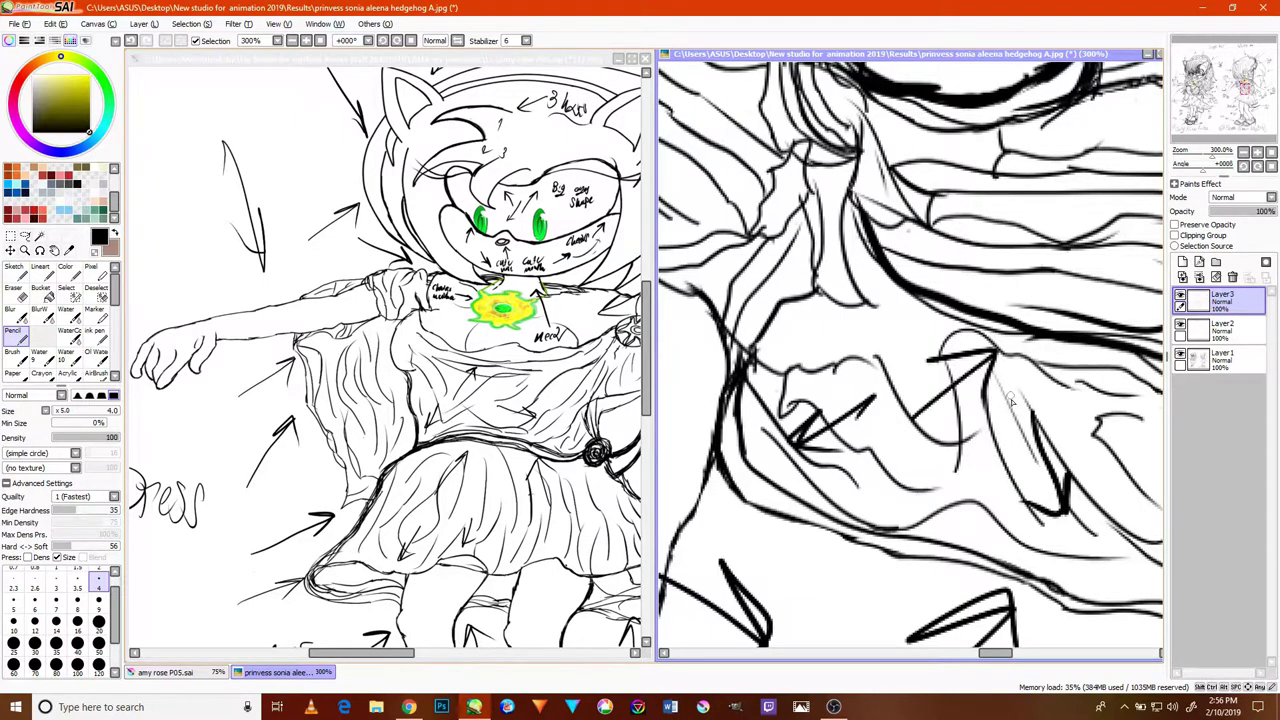
{"action": "mouse_move", "coordinate": [1024, 343]}
{"action": "left_mouse_down"}
{"action": "mouse_move", "coordinate": [1003, 398]}
{"action": "mouse_move", "coordinate": [914, 500]}
{"action": "left_mouse_up"}
{"action": "left_click_drag", "start_coordinate": [914, 441], "coordinate": [1008, 324]}
{"action": "left_click_drag", "start_coordinate": [1004, 324], "coordinate": [995, 406]}
{"action": "left_click_drag", "start_coordinate": [812, 407], "coordinate": [917, 437]}
{"action": "left_click_drag", "start_coordinate": [724, 403], "coordinate": [940, 412]}
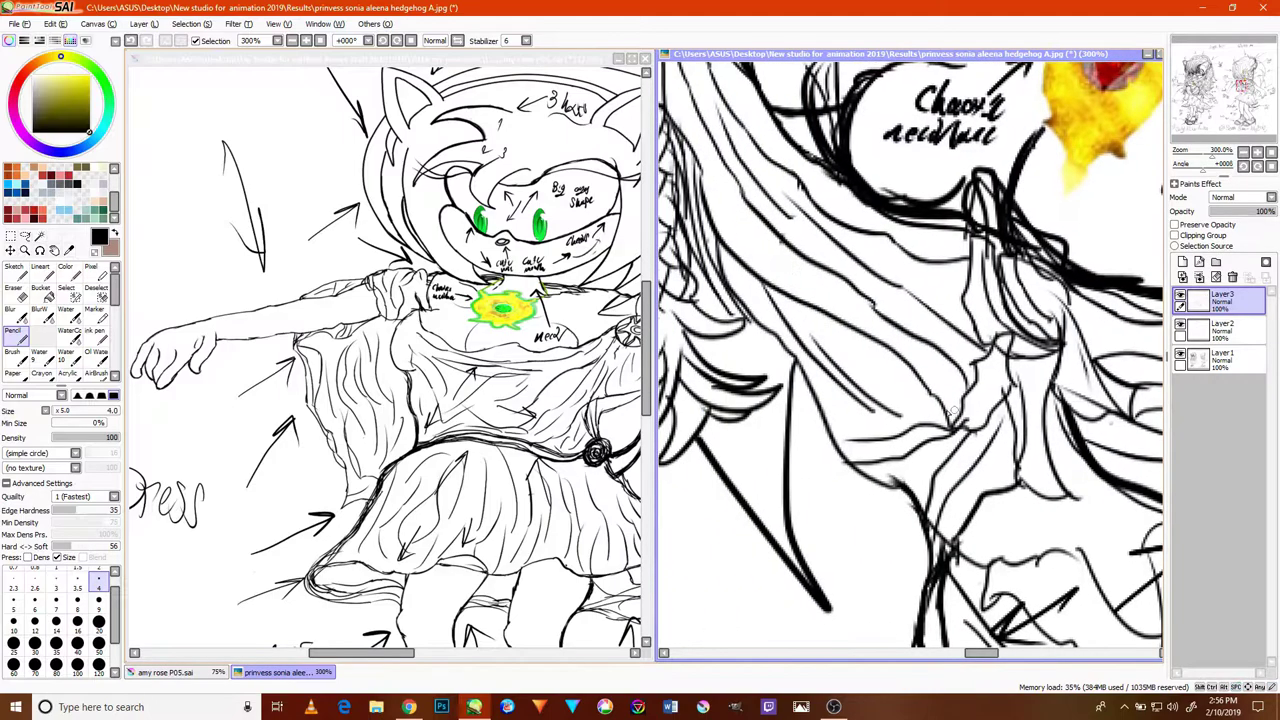
- Draw an upward arrow on the pleated shoulder band of the long-haired character's dress top
{"action": "scroll", "coordinate": [899, 431], "scroll_direction": "down", "scroll_amount": 7}
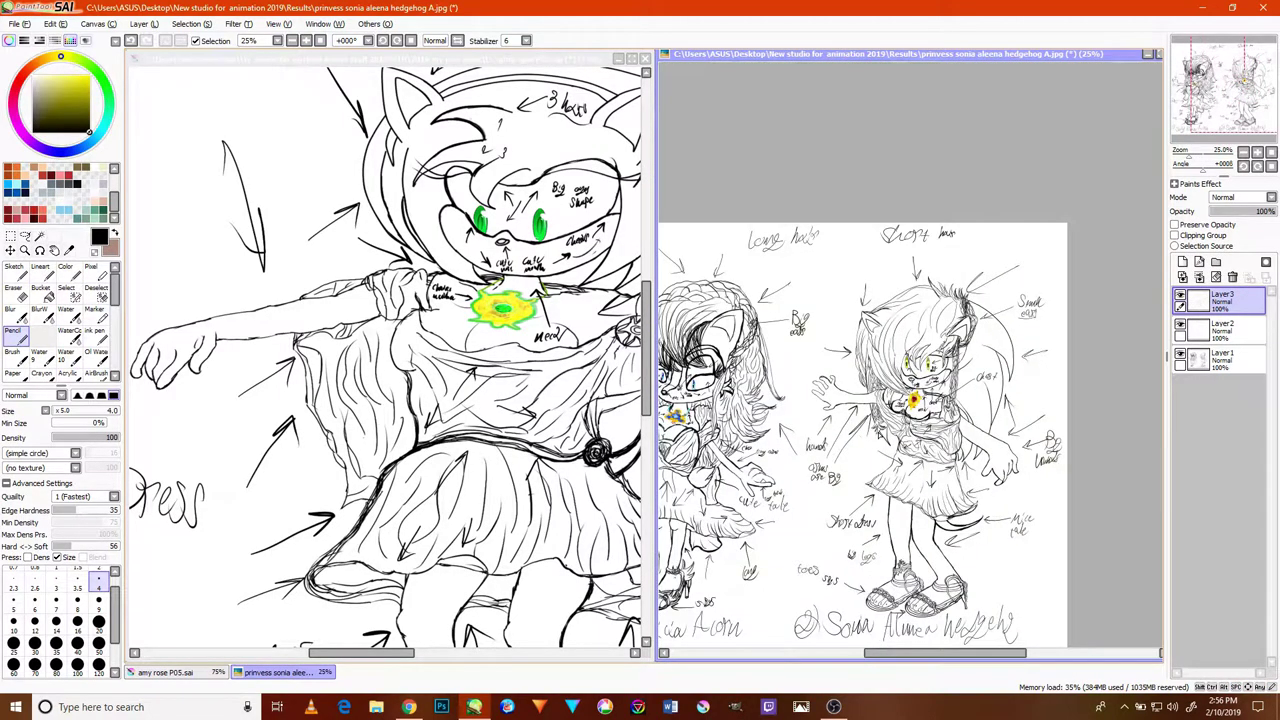
{"action": "left_click_drag", "start_coordinate": [850, 411], "coordinate": [1075, 393]}
{"action": "scroll", "coordinate": [892, 492], "scroll_direction": "up", "scroll_amount": 8}
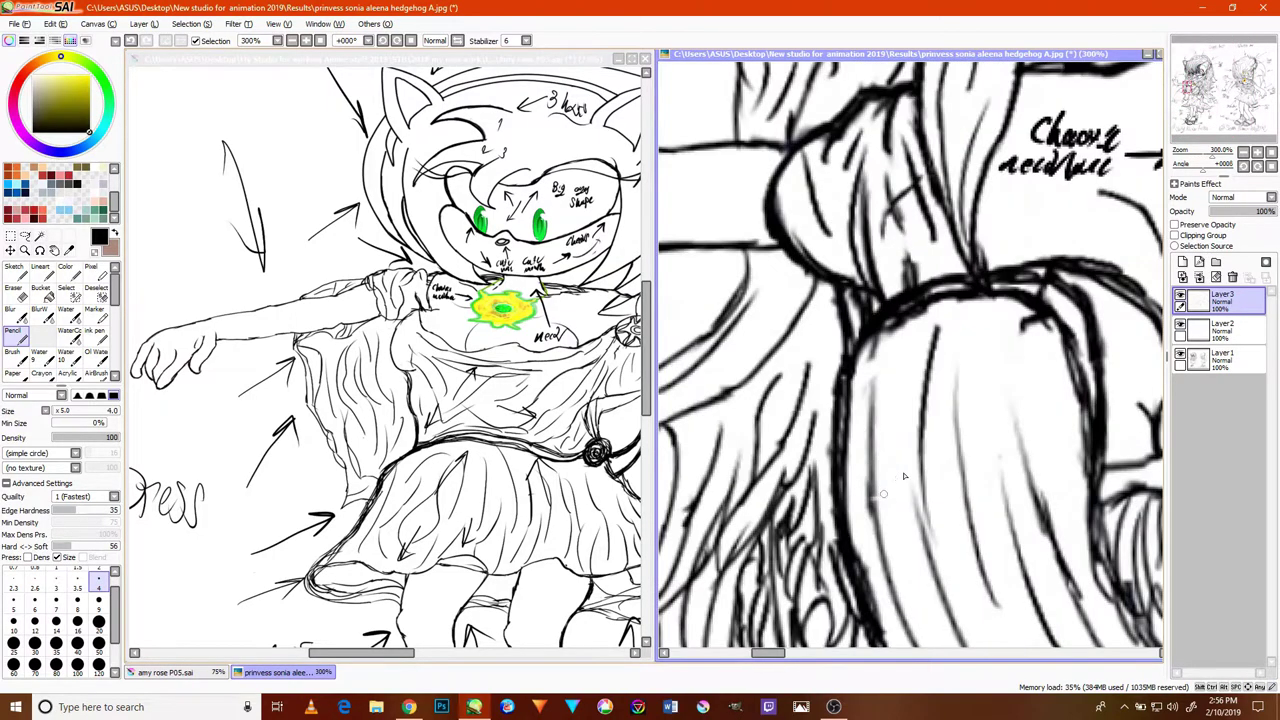
{"action": "mouse_move", "coordinate": [914, 487]}
{"action": "left_mouse_down"}
{"action": "mouse_move", "coordinate": [1030, 368]}
{"action": "mouse_move", "coordinate": [1010, 440]}
{"action": "mouse_move", "coordinate": [795, 390]}
{"action": "left_mouse_up"}
{"action": "scroll", "coordinate": [1010, 440], "scroll_direction": "down", "scroll_amount": 4}
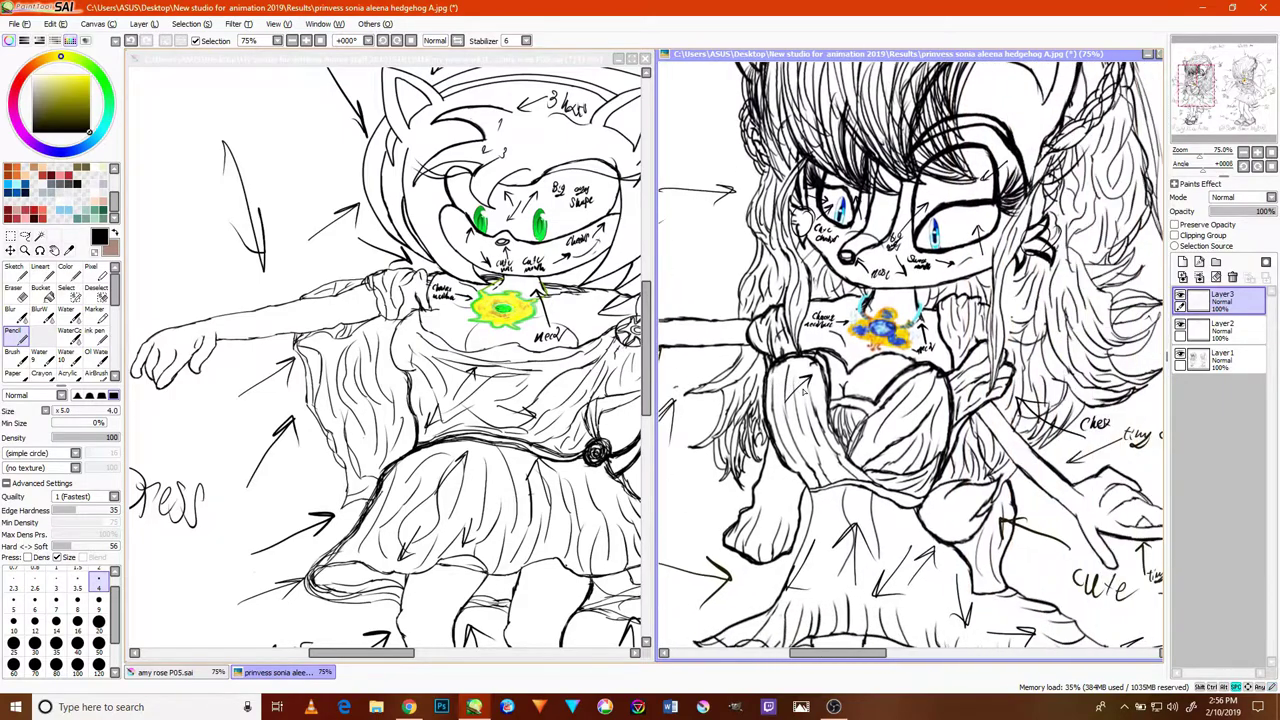
- Draw an upward arrow, a down-left arrow and a downward arrow on the pleated folds of the long-haired character's dress top
{"action": "scroll", "coordinate": [884, 433], "scroll_direction": "up", "scroll_amount": 3}
{"action": "left_click_drag", "start_coordinate": [938, 420], "coordinate": [946, 332]}
{"action": "mouse_move", "coordinate": [922, 357]}
{"action": "left_mouse_down"}
{"action": "mouse_move", "coordinate": [948, 330]}
{"action": "mouse_move", "coordinate": [967, 364]}
{"action": "left_mouse_up"}
{"action": "mouse_move", "coordinate": [874, 490]}
{"action": "left_mouse_down"}
{"action": "mouse_move", "coordinate": [892, 455]}
{"action": "mouse_move", "coordinate": [840, 516]}
{"action": "left_mouse_up"}
{"action": "left_click_drag", "start_coordinate": [846, 480], "coordinate": [840, 514]}
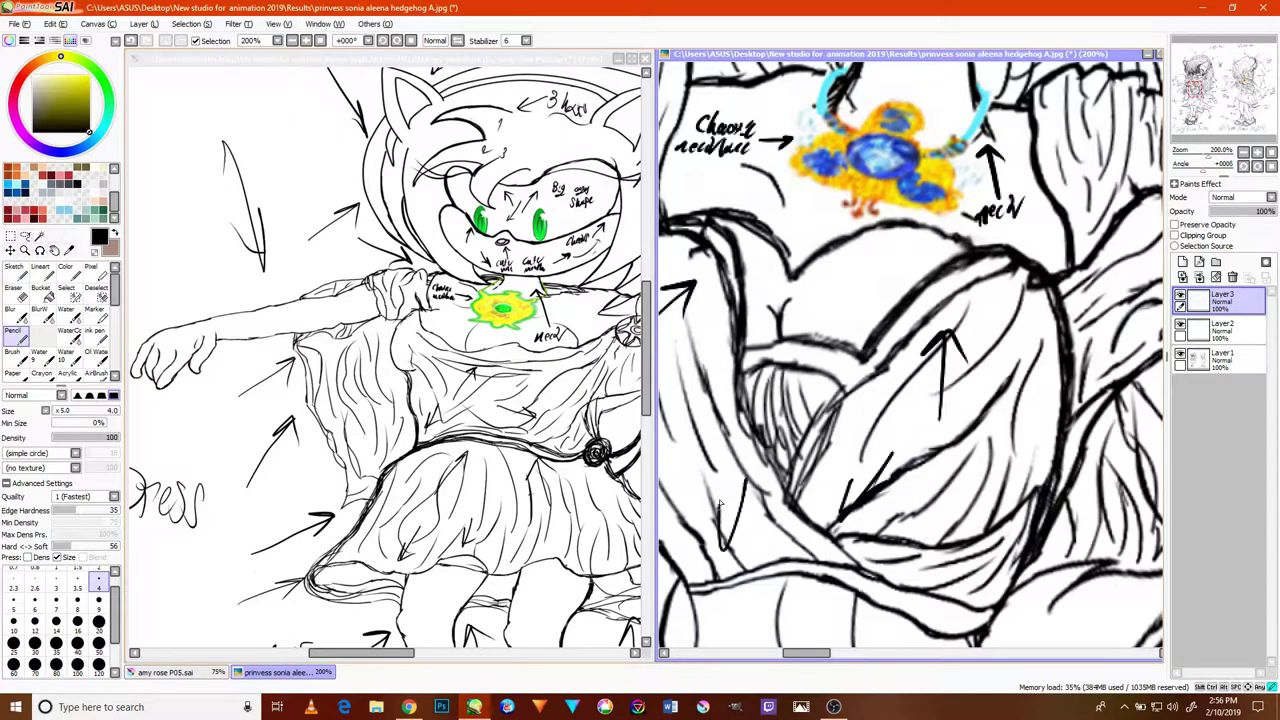
- Draw strokes, an arrow and a short handwritten label between the short-haired character's waist and lowered arm, undoing the last stroke
{"action": "scroll", "coordinate": [728, 515], "scroll_direction": "down", "scroll_amount": 4}
{"action": "left_click_drag", "start_coordinate": [959, 480], "coordinate": [755, 414]}
{"action": "left_click_drag", "start_coordinate": [995, 450], "coordinate": [756, 409]}
{"action": "scroll", "coordinate": [940, 346], "scroll_direction": "up", "scroll_amount": 5}
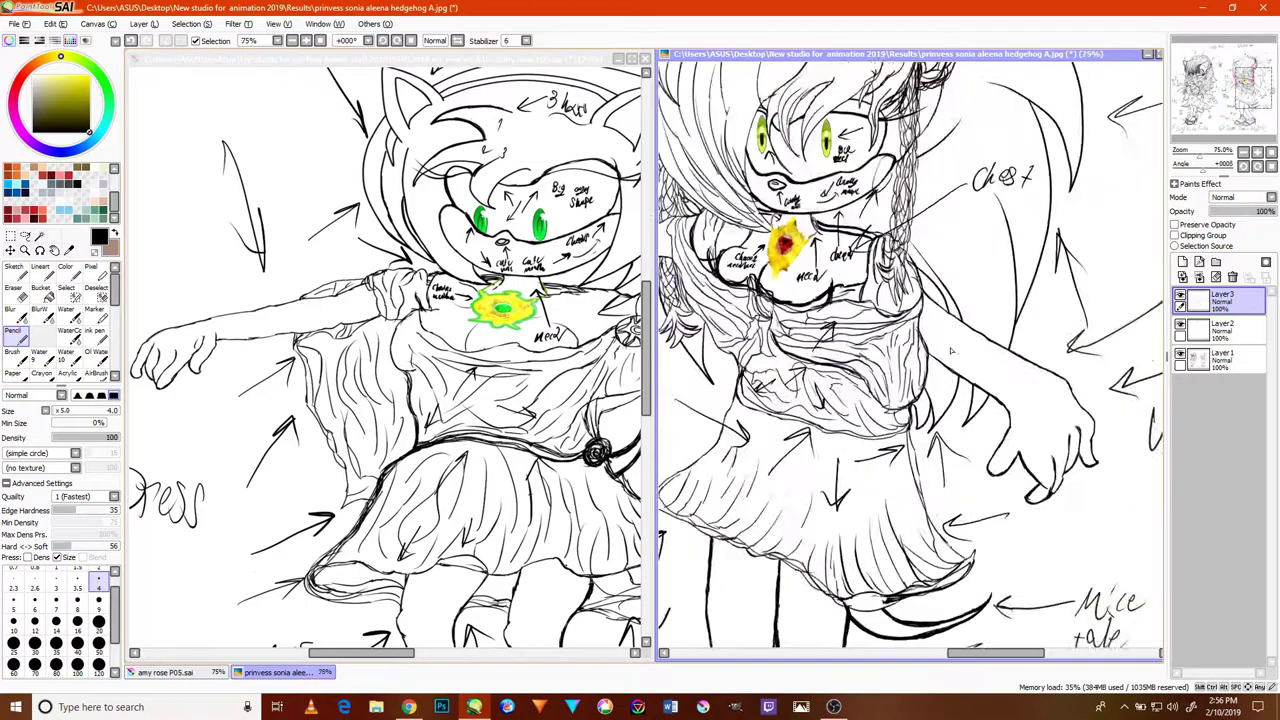
{"action": "left_click_drag", "start_coordinate": [938, 500], "coordinate": [935, 492]}
{"action": "mouse_move", "coordinate": [918, 533]}
{"action": "left_mouse_down"}
{"action": "mouse_move", "coordinate": [932, 492]}
{"action": "mouse_move", "coordinate": [977, 515]}
{"action": "left_mouse_up"}
{"action": "mouse_move", "coordinate": [1005, 617]}
{"action": "left_mouse_down"}
{"action": "mouse_move", "coordinate": [1009, 551]}
{"action": "mouse_move", "coordinate": [994, 603]}
{"action": "mouse_move", "coordinate": [1061, 578]}
{"action": "mouse_move", "coordinate": [1083, 531]}
{"action": "mouse_move", "coordinate": [1098, 558]}
{"action": "left_mouse_up"}
{"action": "left_click_drag", "start_coordinate": [1118, 536], "coordinate": [1088, 593]}
{"action": "scroll", "coordinate": [1058, 582], "scroll_direction": "down", "scroll_amount": 2}
{"action": "key", "text": "ctrl+z"}
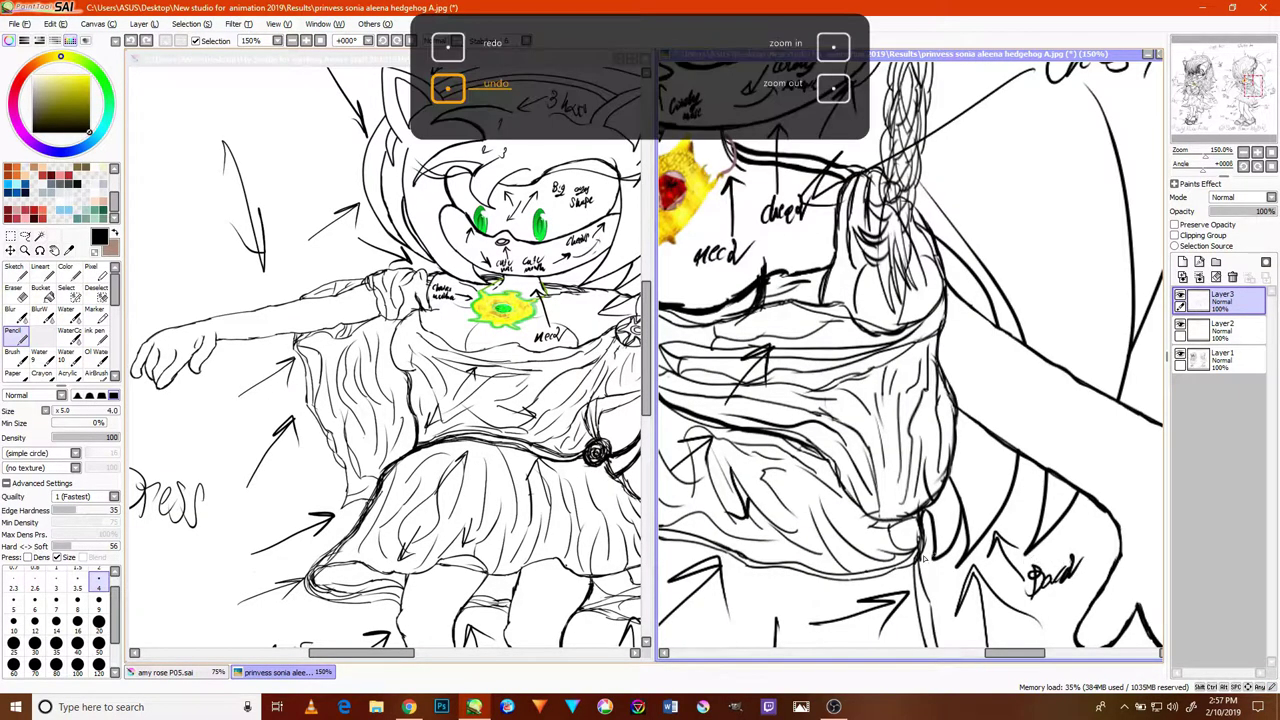
- Look over the princess drawing and the Amy Rose drawing to compare the annotations on their dresses, arms and skirts
{"action": "scroll", "coordinate": [924, 557], "scroll_direction": "down", "scroll_amount": 5}
{"action": "scroll", "coordinate": [777, 565], "scroll_direction": "up", "scroll_amount": 3}
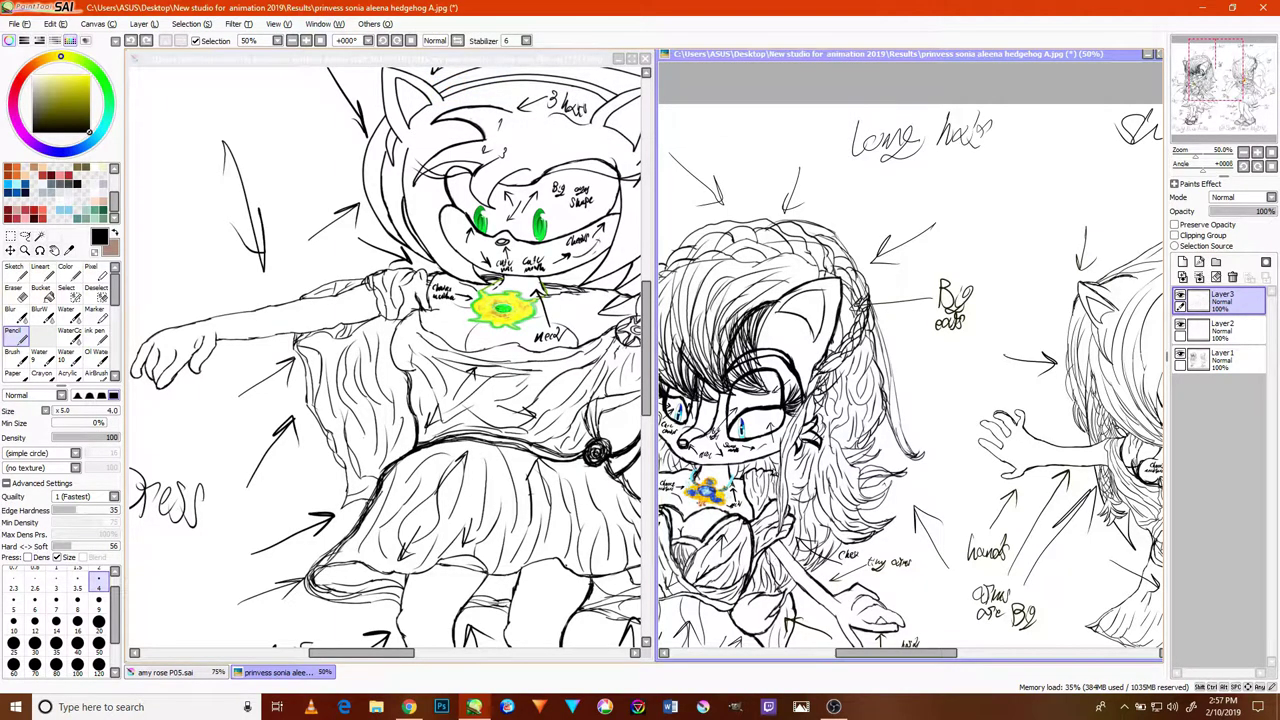
{"action": "left_click_drag", "start_coordinate": [699, 357], "coordinate": [966, 350]}
{"action": "left_click_drag", "start_coordinate": [980, 462], "coordinate": [939, 339]}
{"action": "left_click_drag", "start_coordinate": [962, 454], "coordinate": [945, 357]}
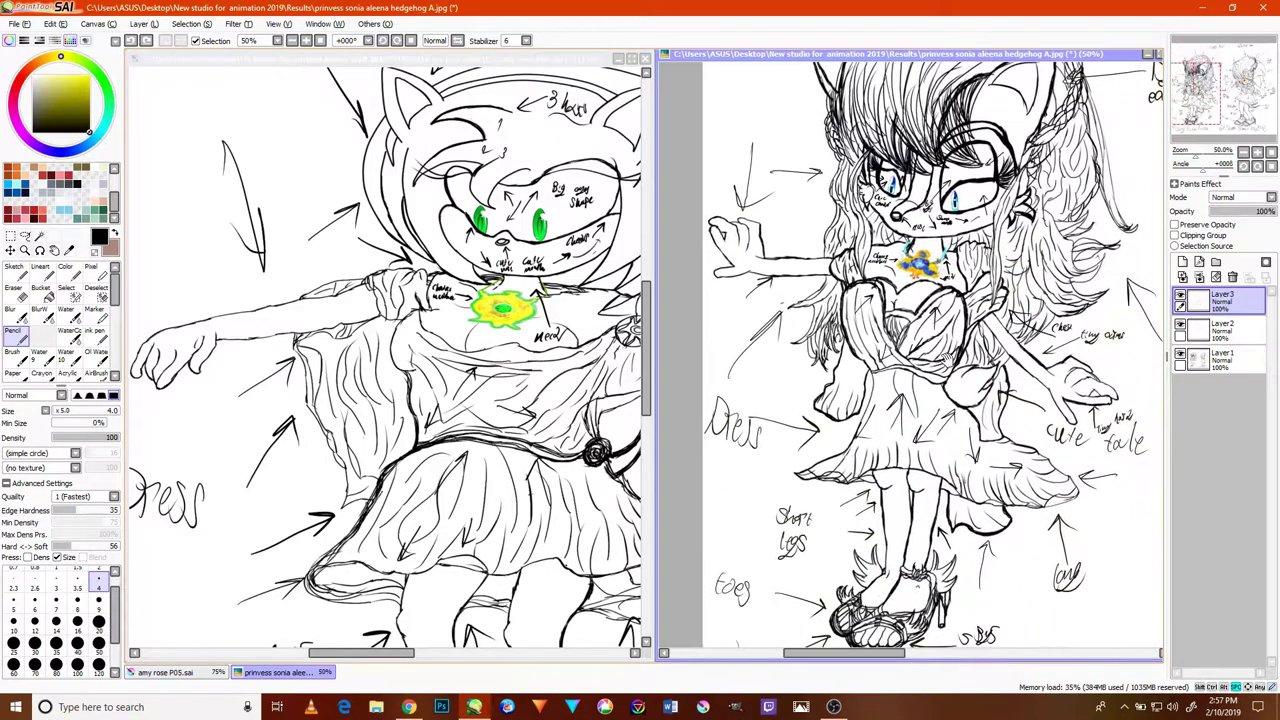
{"action": "left_click_drag", "start_coordinate": [957, 407], "coordinate": [925, 372]}
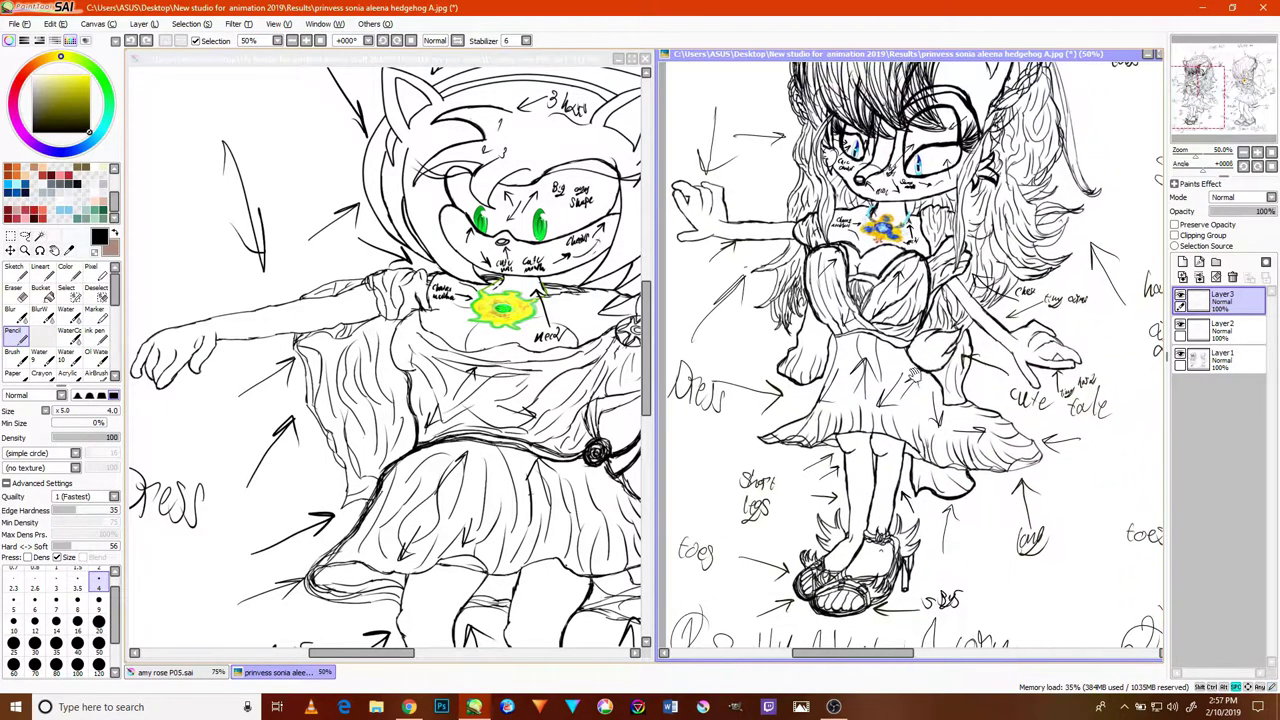
{"action": "mouse_move", "coordinate": [548, 398]}
{"action": "left_mouse_down"}
{"action": "mouse_move", "coordinate": [488, 404]}
{"action": "mouse_move", "coordinate": [465, 428]}
{"action": "left_mouse_up"}
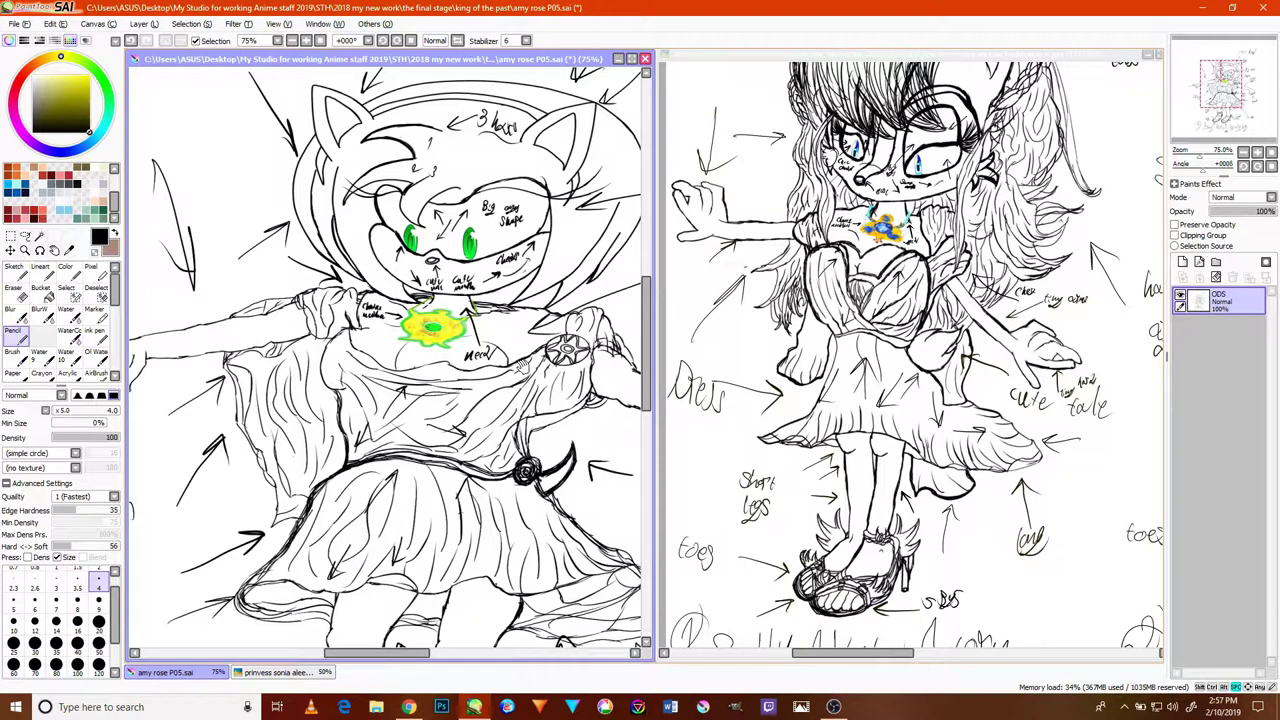
{"action": "left_click_drag", "start_coordinate": [527, 367], "coordinate": [486, 412]}
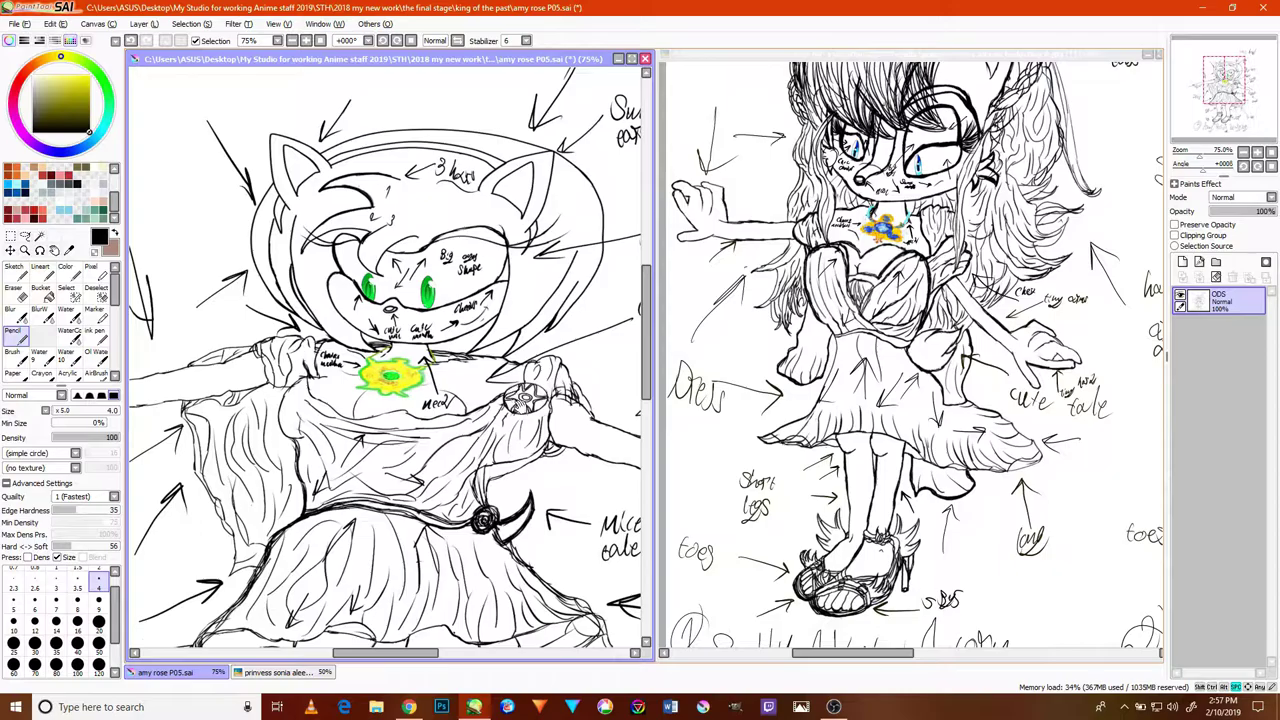
{"action": "left_click", "coordinate": [936, 405]}
{"action": "left_click_drag", "start_coordinate": [1030, 397], "coordinate": [771, 384]}
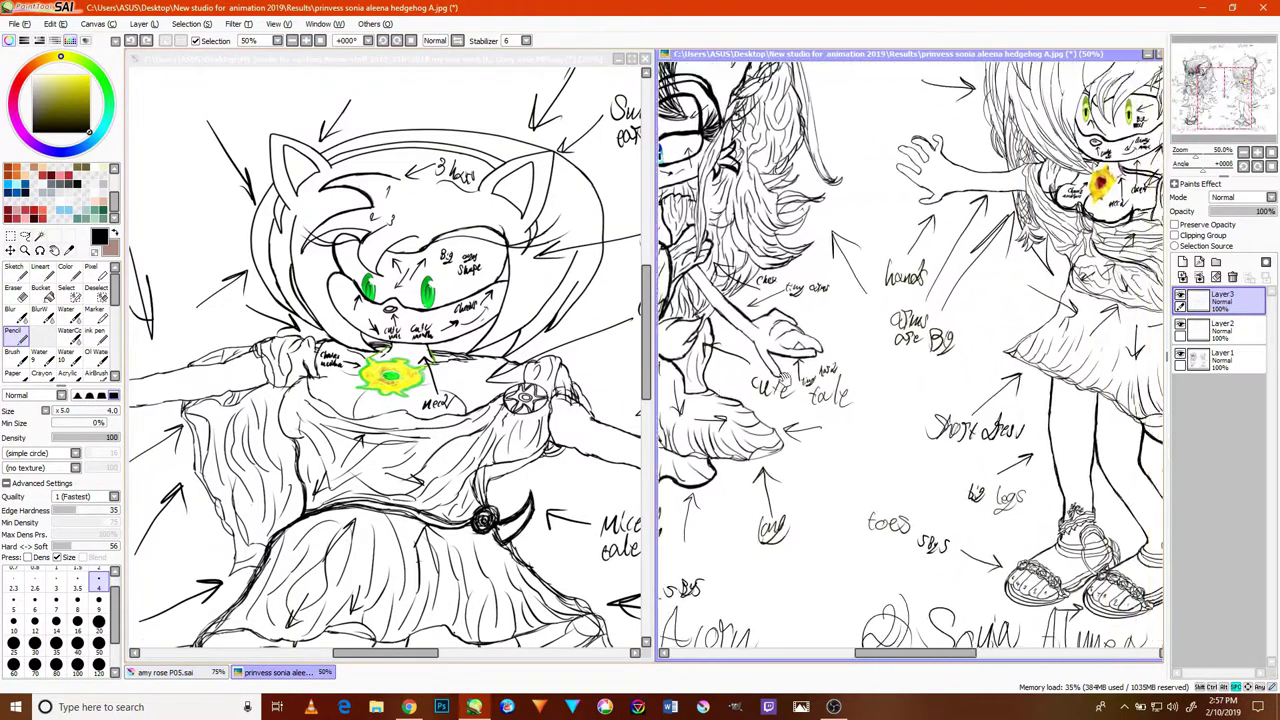
{"action": "left_click_drag", "start_coordinate": [889, 370], "coordinate": [991, 374]}
{"action": "left_click_drag", "start_coordinate": [824, 395], "coordinate": [915, 372]}
- Draw arrows around the side of Amy Rose's dress top, beneath the sleeve with the round emblem
{"action": "left_click", "coordinate": [498, 492]}
{"action": "mouse_move", "coordinate": [546, 476]}
{"action": "left_mouse_down"}
{"action": "mouse_move", "coordinate": [496, 502]}
{"action": "mouse_move", "coordinate": [450, 418]}
{"action": "left_mouse_up"}
{"action": "scroll", "coordinate": [500, 504], "scroll_direction": "up", "scroll_amount": 5}
{"action": "left_click_drag", "start_coordinate": [450, 418], "coordinate": [426, 470]}
{"action": "left_click_drag", "start_coordinate": [450, 418], "coordinate": [522, 444]}
{"action": "mouse_move", "coordinate": [360, 533]}
{"action": "left_mouse_down"}
{"action": "mouse_move", "coordinate": [203, 564]}
{"action": "mouse_move", "coordinate": [252, 530]}
{"action": "left_mouse_up"}
{"action": "left_click_drag", "start_coordinate": [203, 565], "coordinate": [276, 581]}
{"action": "scroll", "coordinate": [363, 527], "scroll_direction": "down", "scroll_amount": 4}
{"action": "scroll", "coordinate": [428, 404], "scroll_direction": "up", "scroll_amount": 2}
{"action": "left_click_drag", "start_coordinate": [561, 338], "coordinate": [458, 395]}
{"action": "mouse_move", "coordinate": [452, 395]}
{"action": "left_mouse_down"}
{"action": "mouse_move", "coordinate": [498, 344]}
{"action": "mouse_move", "coordinate": [527, 395]}
{"action": "left_mouse_up"}
- Sketch ovals on the edges of Amy Rose's lower legs and horizontal guide lines across both legs
{"action": "scroll", "coordinate": [506, 407], "scroll_direction": "down", "scroll_amount": 4}
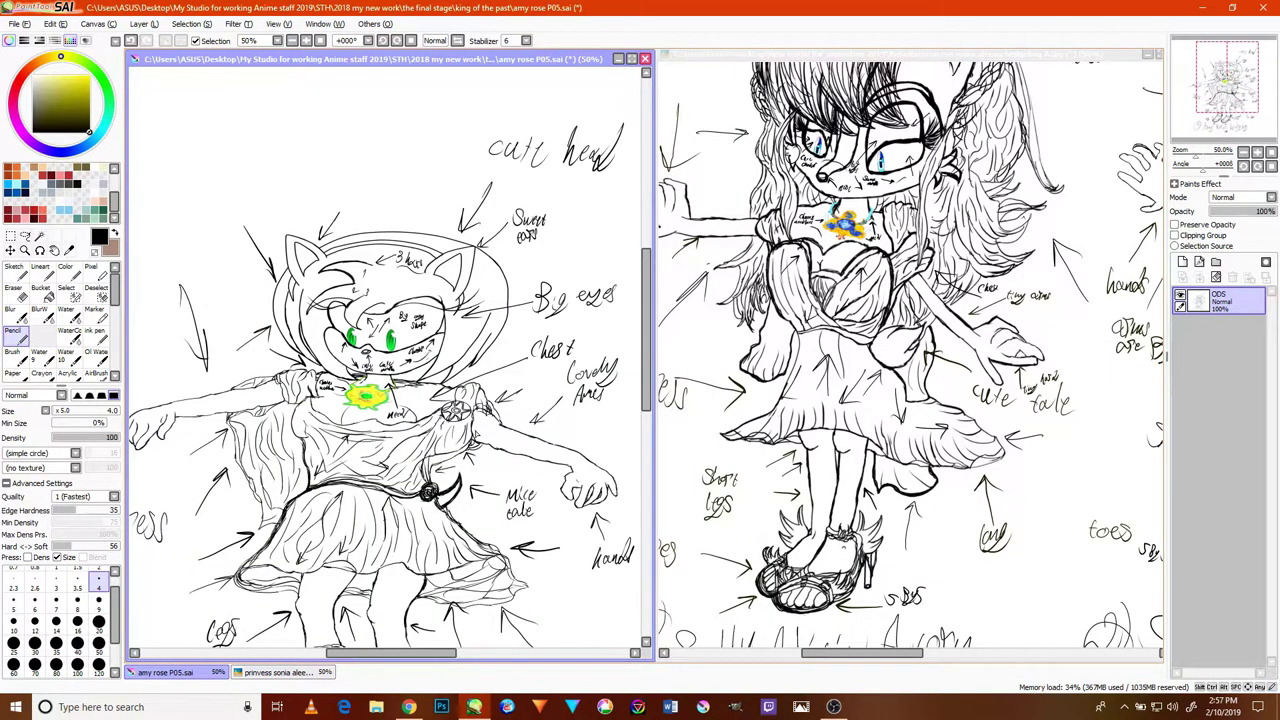
{"action": "left_click_drag", "start_coordinate": [540, 482], "coordinate": [573, 332]}
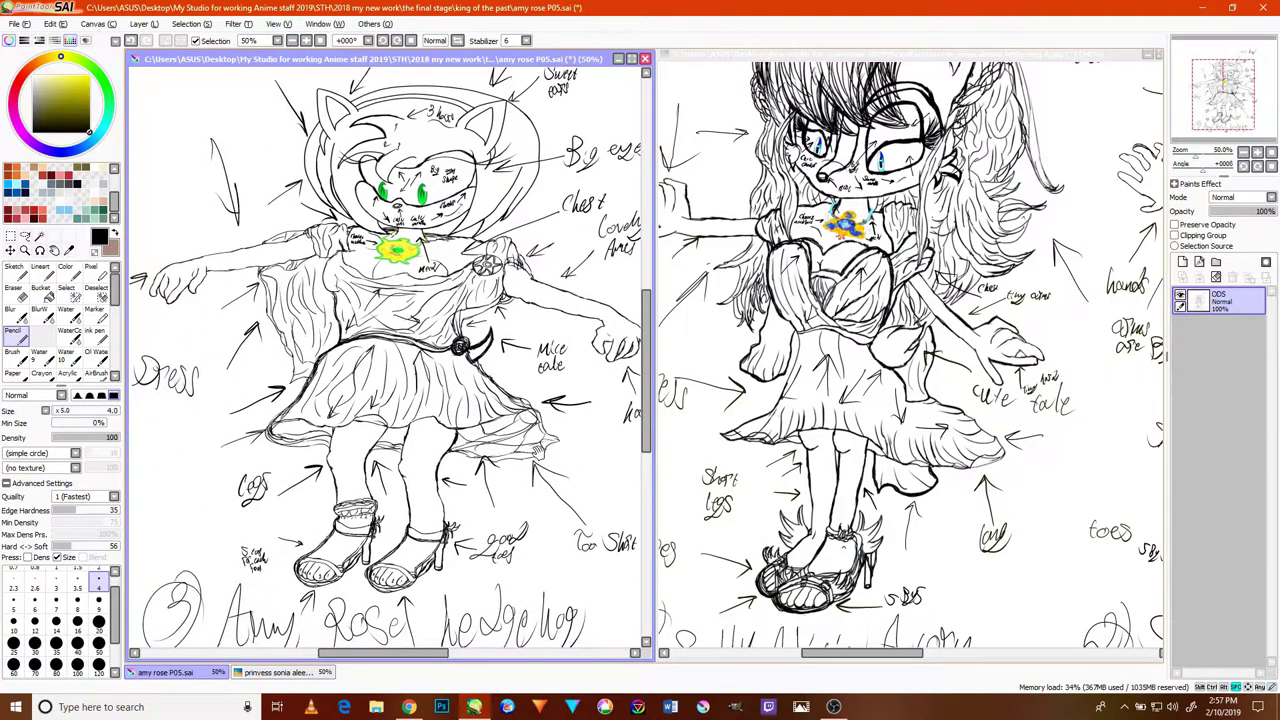
{"action": "left_click_drag", "start_coordinate": [540, 445], "coordinate": [584, 415]}
{"action": "scroll", "coordinate": [488, 488], "scroll_direction": "up", "scroll_amount": 3}
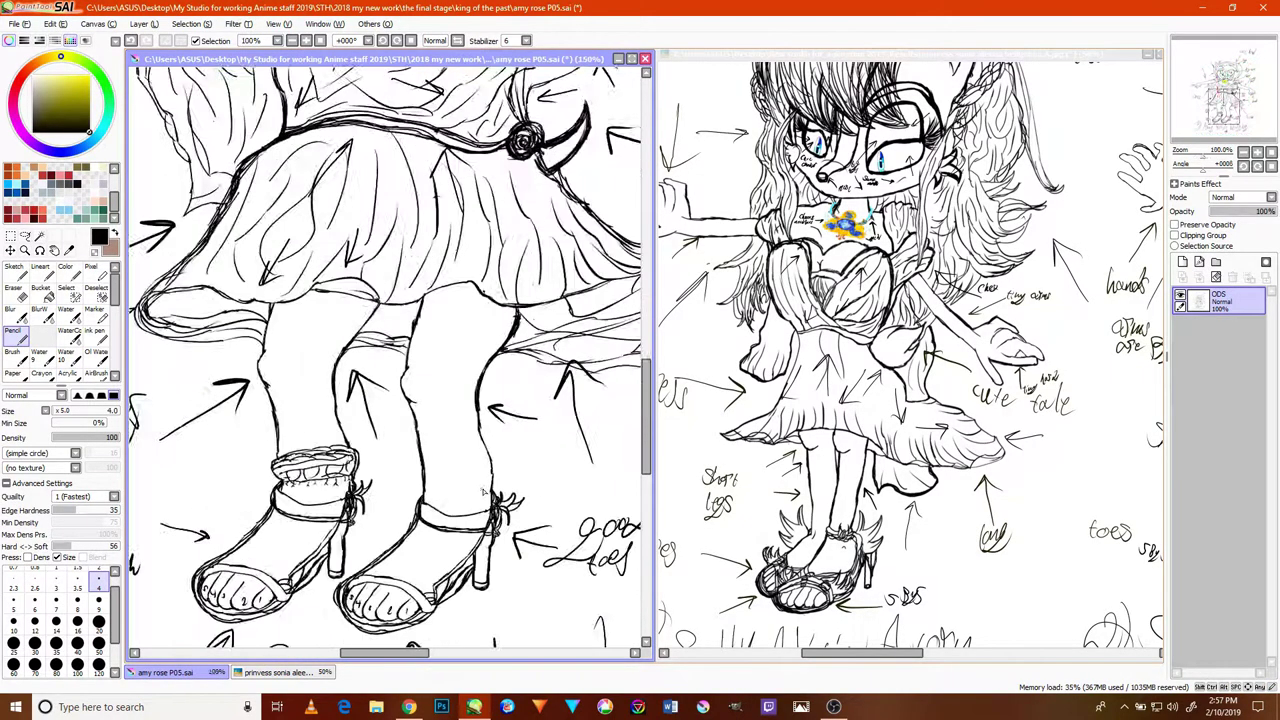
{"action": "mouse_move", "coordinate": [492, 472]}
{"action": "left_mouse_down"}
{"action": "mouse_move", "coordinate": [484, 424]}
{"action": "mouse_move", "coordinate": [496, 404]}
{"action": "left_mouse_up"}
{"action": "mouse_move", "coordinate": [396, 414]}
{"action": "left_mouse_down"}
{"action": "mouse_move", "coordinate": [394, 398]}
{"action": "mouse_move", "coordinate": [500, 395]}
{"action": "left_mouse_up"}
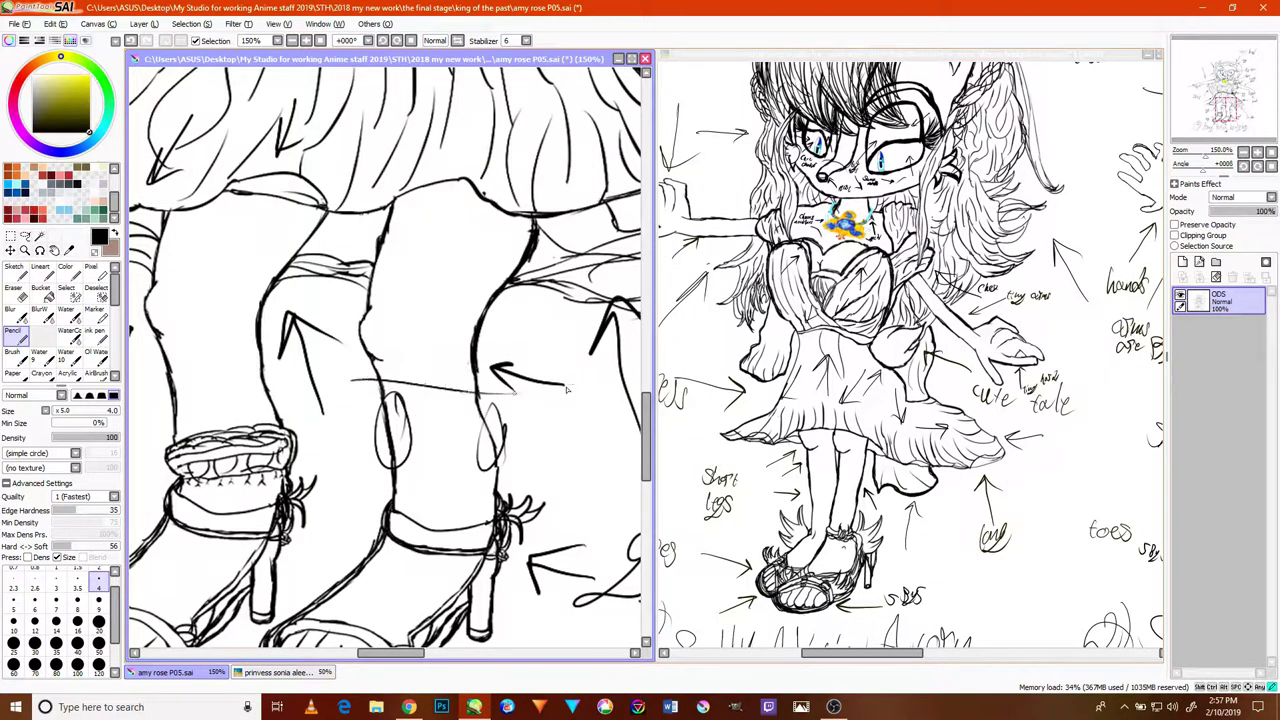
{"action": "left_click_drag", "start_coordinate": [270, 370], "coordinate": [265, 393]}
{"action": "scroll", "coordinate": [160, 390], "scroll_direction": "down", "scroll_amount": 2}
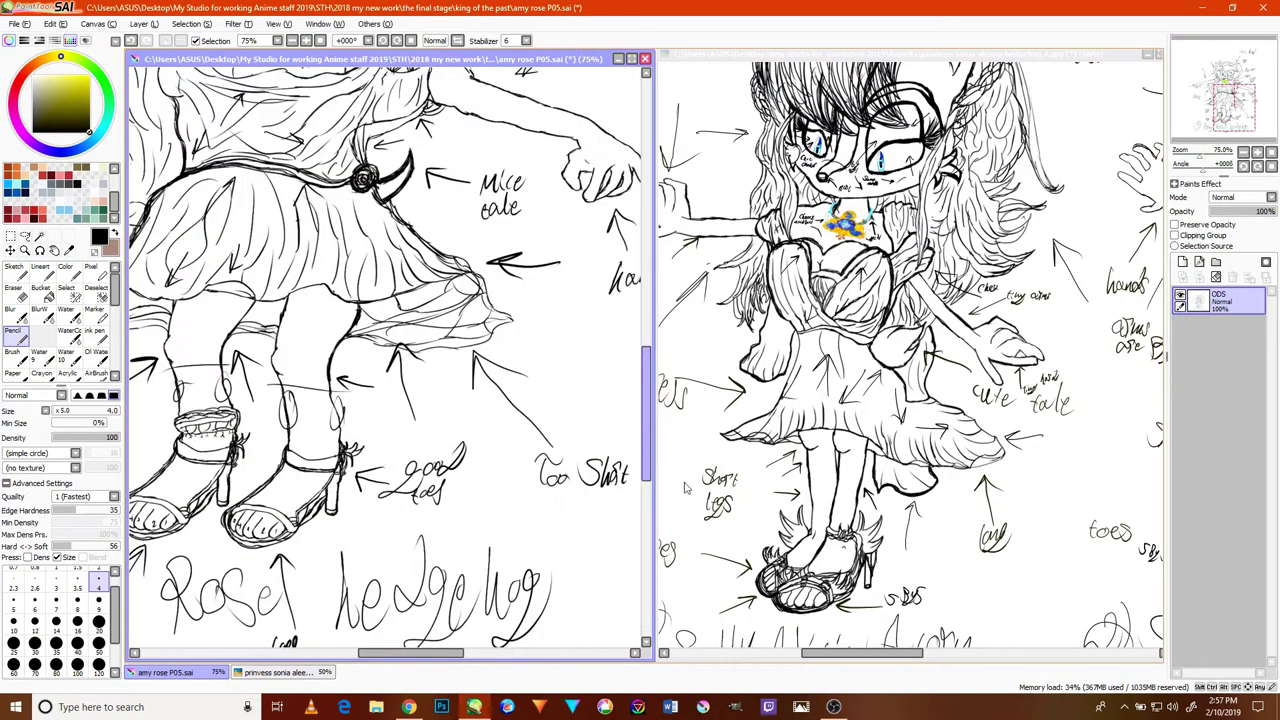
- In the princess drawing, sketch ovals on the long-haired character's lower legs and horizontal guide lines across both legs
{"action": "left_click", "coordinate": [777, 515]}
{"action": "left_click_drag", "start_coordinate": [905, 449], "coordinate": [930, 441]}
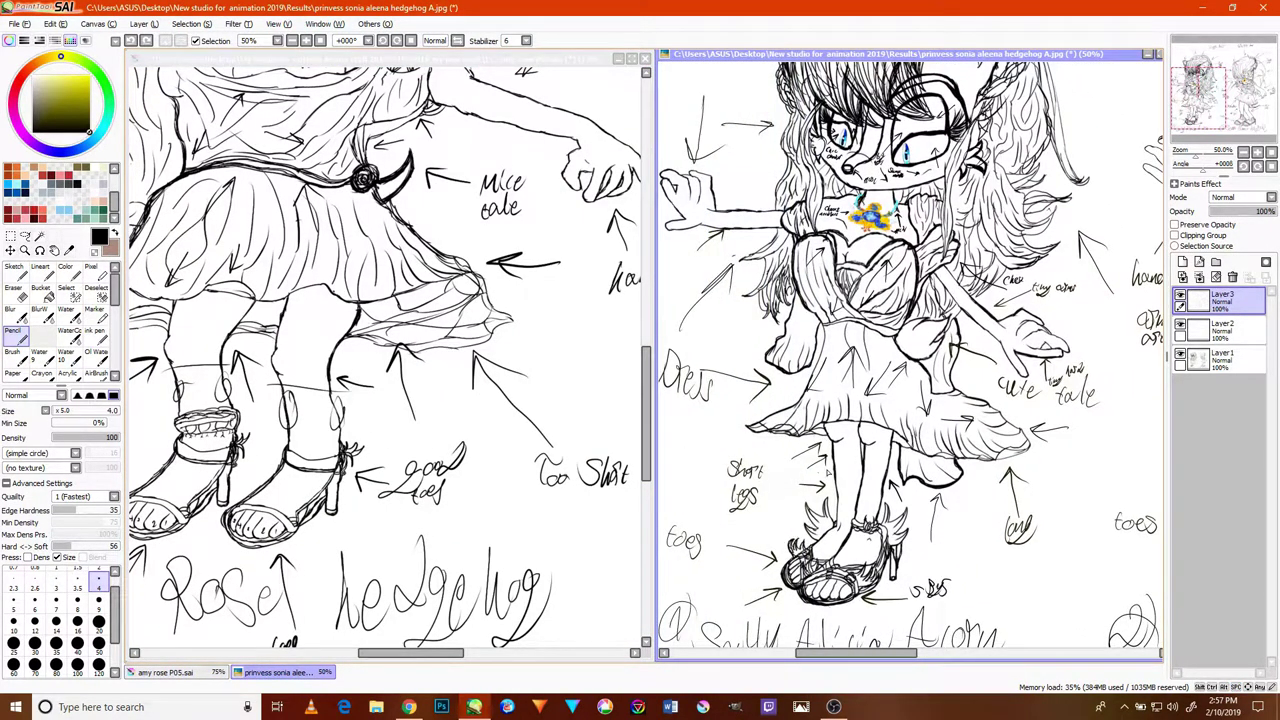
{"action": "scroll", "coordinate": [884, 471], "scroll_direction": "up", "scroll_amount": 3}
{"action": "scroll", "coordinate": [930, 560], "scroll_direction": "up", "scroll_amount": 2}
{"action": "mouse_move", "coordinate": [924, 506]}
{"action": "left_mouse_down"}
{"action": "mouse_move", "coordinate": [918, 472]}
{"action": "mouse_move", "coordinate": [932, 496]}
{"action": "left_mouse_up"}
{"action": "mouse_move", "coordinate": [783, 487]}
{"action": "left_mouse_down"}
{"action": "mouse_move", "coordinate": [772, 552]}
{"action": "mouse_move", "coordinate": [887, 585]}
{"action": "left_mouse_up"}
{"action": "left_click_drag", "start_coordinate": [680, 547], "coordinate": [990, 497]}
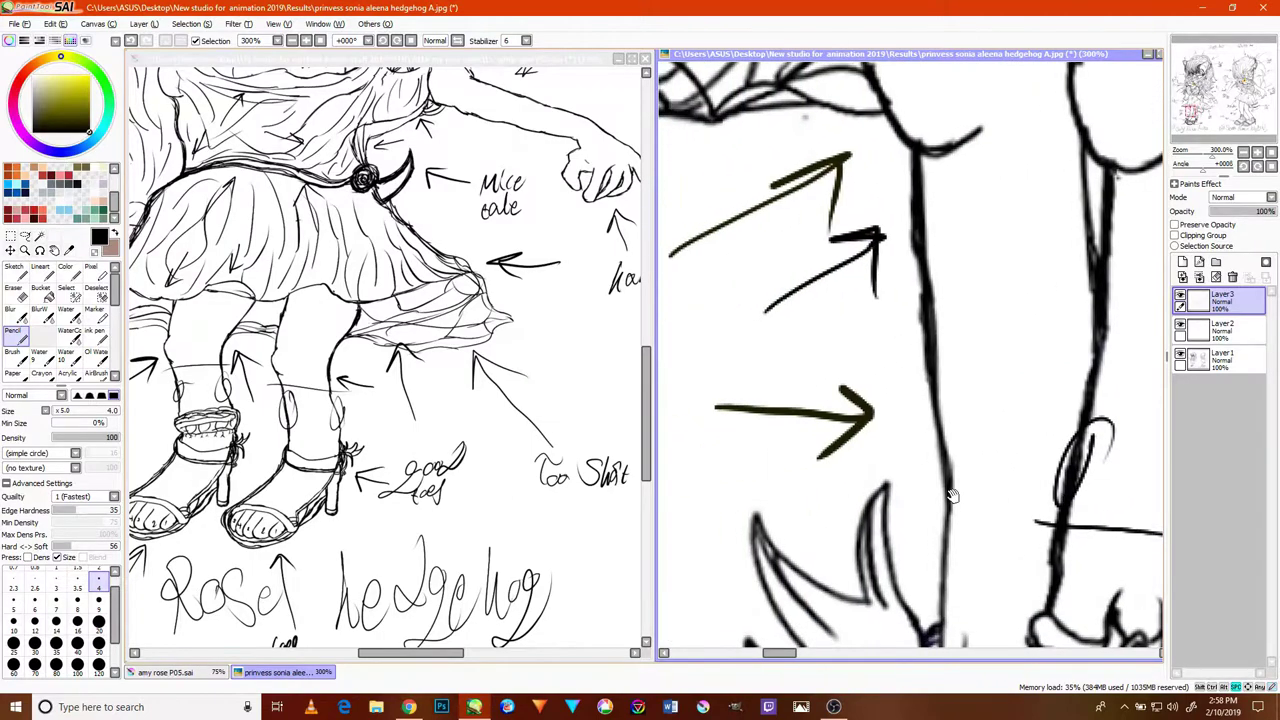
{"action": "left_click_drag", "start_coordinate": [953, 413], "coordinate": [954, 416]}
{"action": "left_click_drag", "start_coordinate": [908, 539], "coordinate": [1047, 541]}
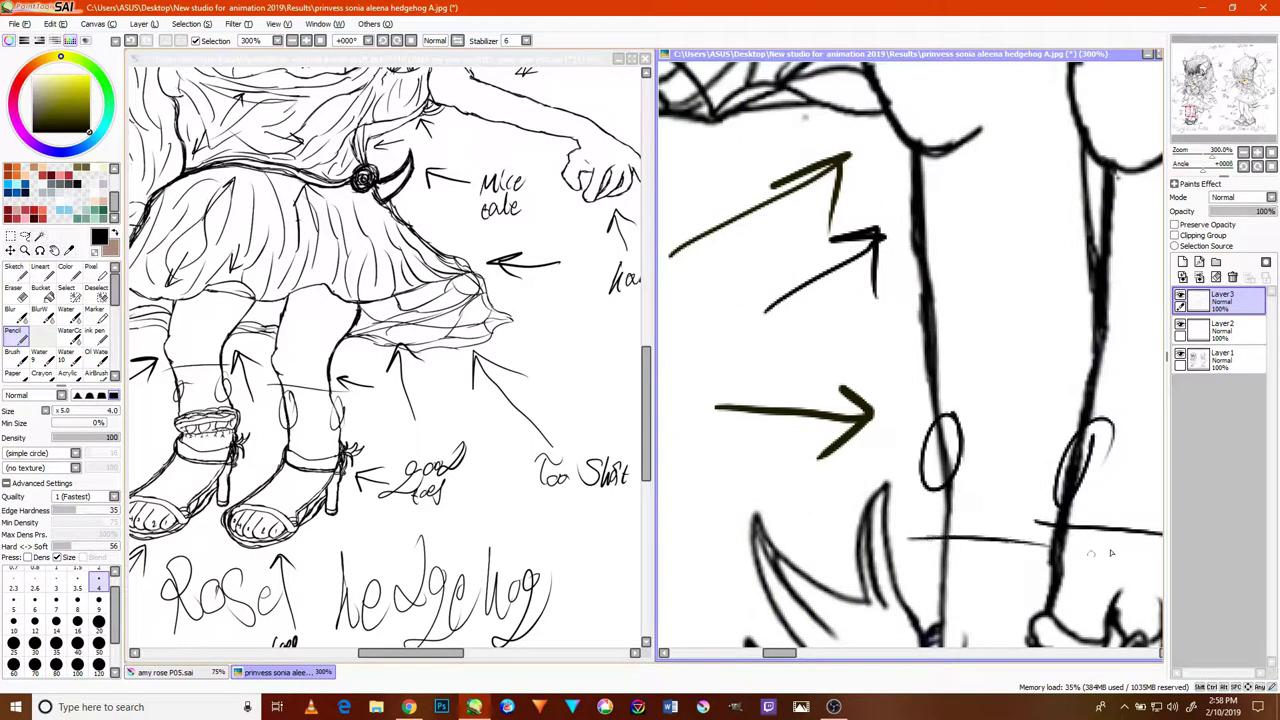
{"action": "left_click_drag", "start_coordinate": [1037, 433], "coordinate": [937, 598]}
{"action": "mouse_move", "coordinate": [780, 344]}
{"action": "left_mouse_down"}
{"action": "mouse_move", "coordinate": [984, 344]}
{"action": "mouse_move", "coordinate": [1073, 376]}
{"action": "left_mouse_up"}
{"action": "scroll", "coordinate": [1018, 420], "scroll_direction": "down", "scroll_amount": 7}
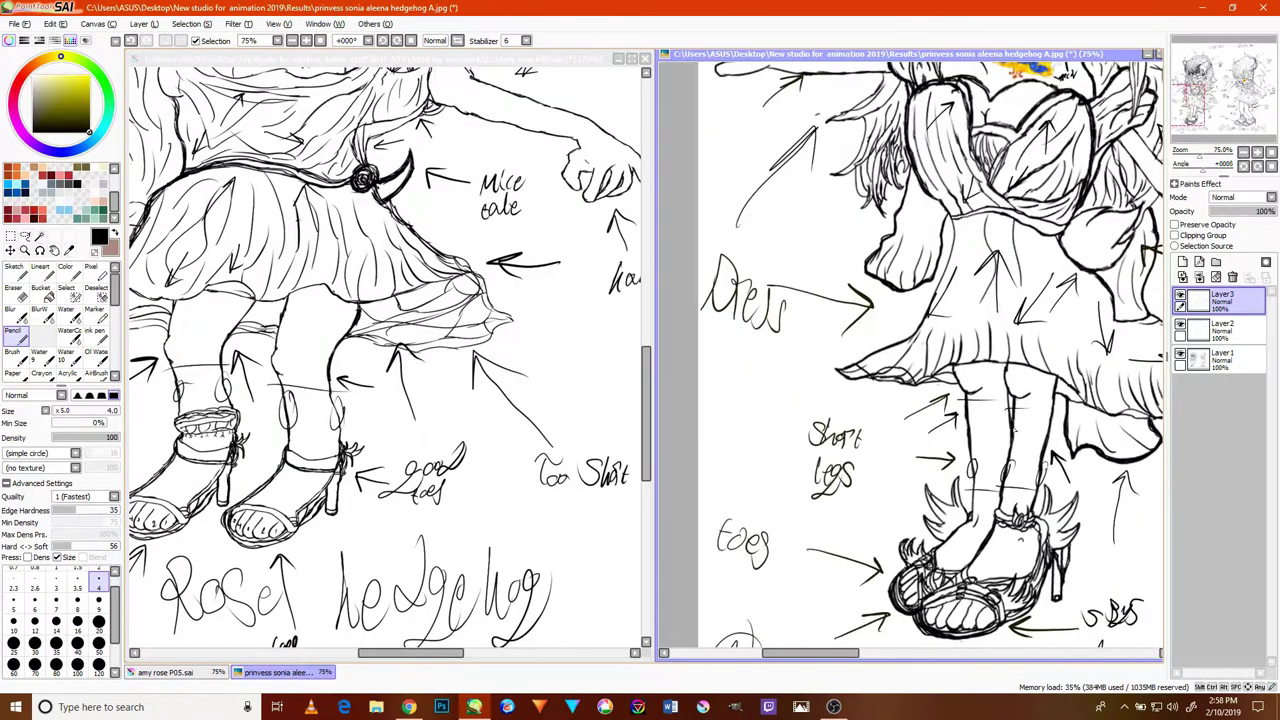
- Sketch guide lines across the short-haired character's two lower legs and ovals on the leg outlines above them
{"action": "key", "text": "space"}
{"action": "left_click_drag", "start_coordinate": [1097, 402], "coordinate": [954, 418]}
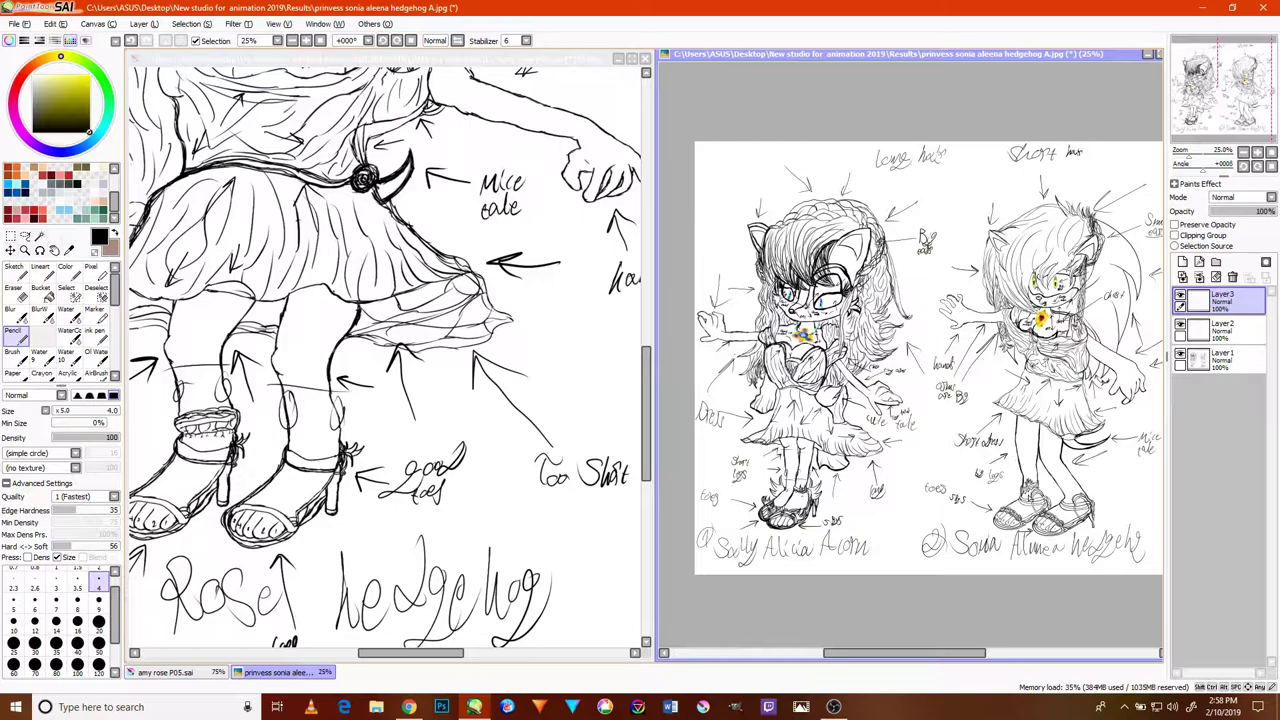
{"action": "scroll", "coordinate": [1040, 498], "scroll_direction": "up", "scroll_amount": 6}
{"action": "left_click_drag", "start_coordinate": [1108, 396], "coordinate": [962, 468]}
{"action": "left_click_drag", "start_coordinate": [765, 391], "coordinate": [896, 396]}
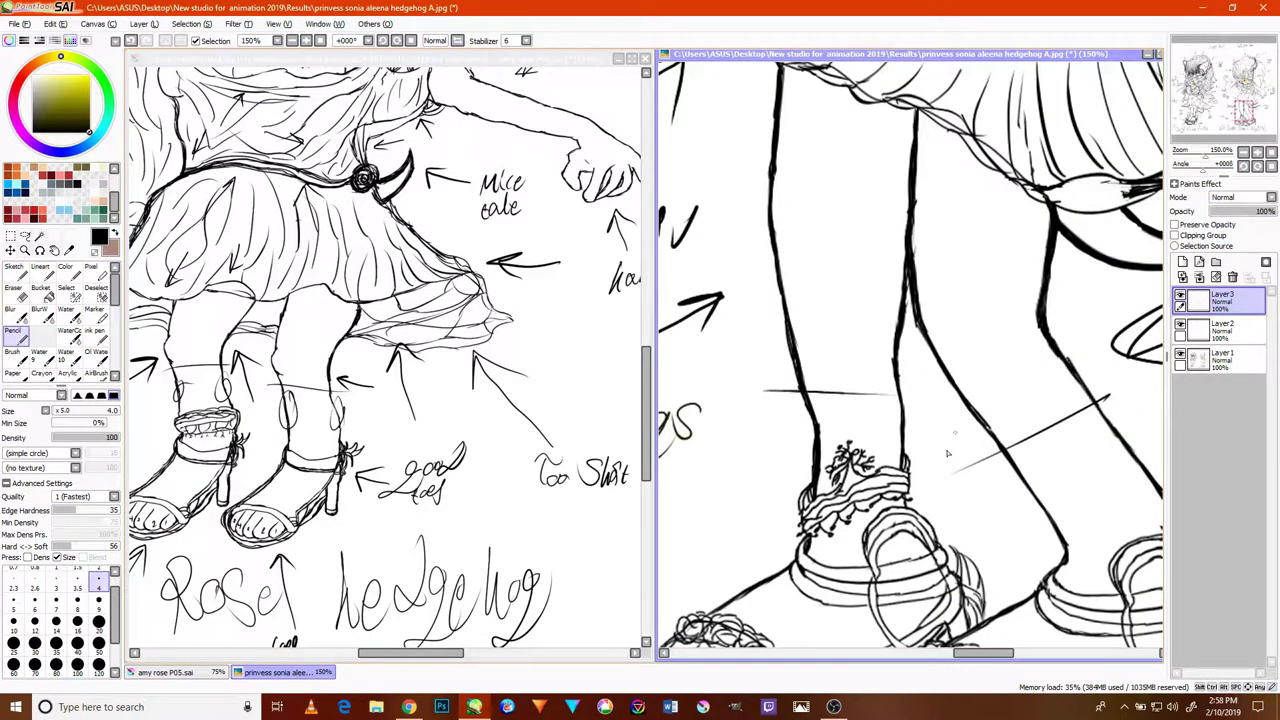
{"action": "left_click_drag", "start_coordinate": [939, 441], "coordinate": [947, 494]}
{"action": "left_click_drag", "start_coordinate": [1130, 412], "coordinate": [1082, 378]}
{"action": "left_click_drag", "start_coordinate": [861, 392], "coordinate": [925, 387]}
{"action": "left_click_drag", "start_coordinate": [766, 372], "coordinate": [763, 418]}
{"action": "mouse_move", "coordinate": [806, 288]}
{"action": "left_mouse_down"}
{"action": "mouse_move", "coordinate": [770, 318]}
{"action": "mouse_move", "coordinate": [812, 266]}
{"action": "left_mouse_up"}
{"action": "mouse_move", "coordinate": [962, 318]}
{"action": "left_mouse_down"}
{"action": "mouse_move", "coordinate": [945, 302]}
{"action": "mouse_move", "coordinate": [905, 340]}
{"action": "left_mouse_up"}
{"action": "scroll", "coordinate": [923, 358], "scroll_direction": "down", "scroll_amount": 5}
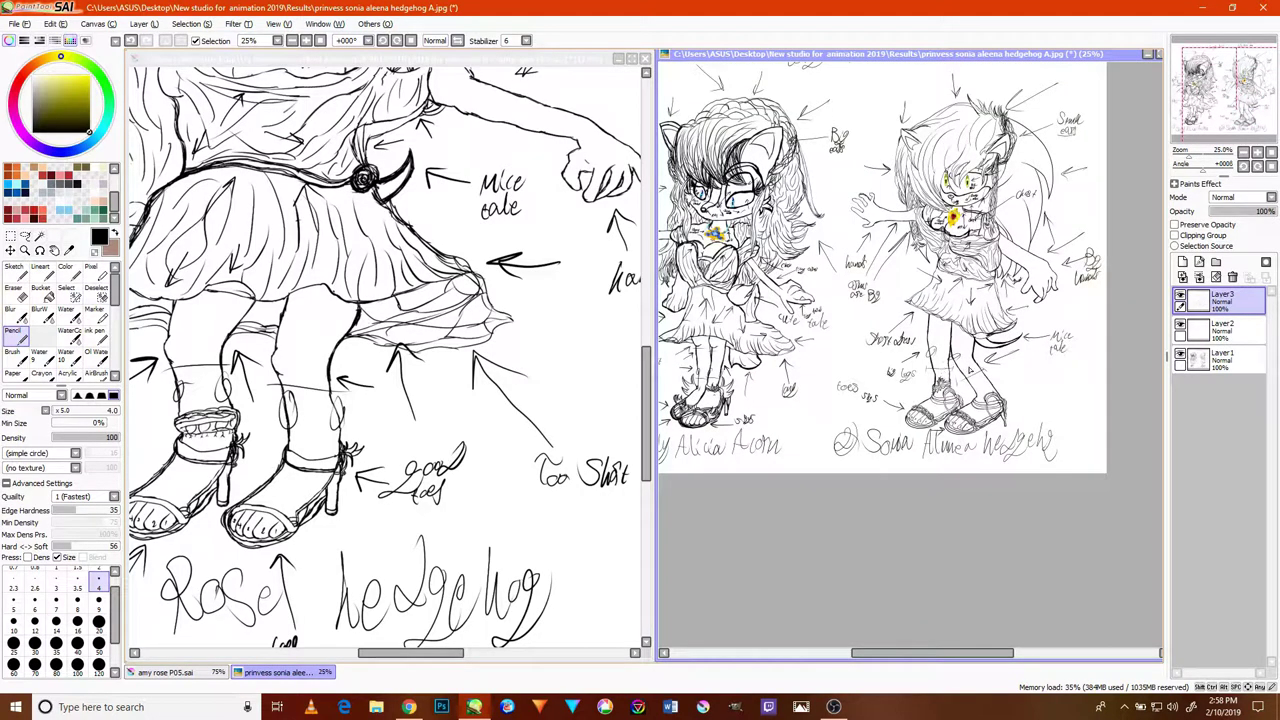
- Compare the ovals and guide lines on the legs of the short-haired and long-haired characters
{"action": "scroll", "coordinate": [1035, 325], "scroll_direction": "up", "scroll_amount": 4}
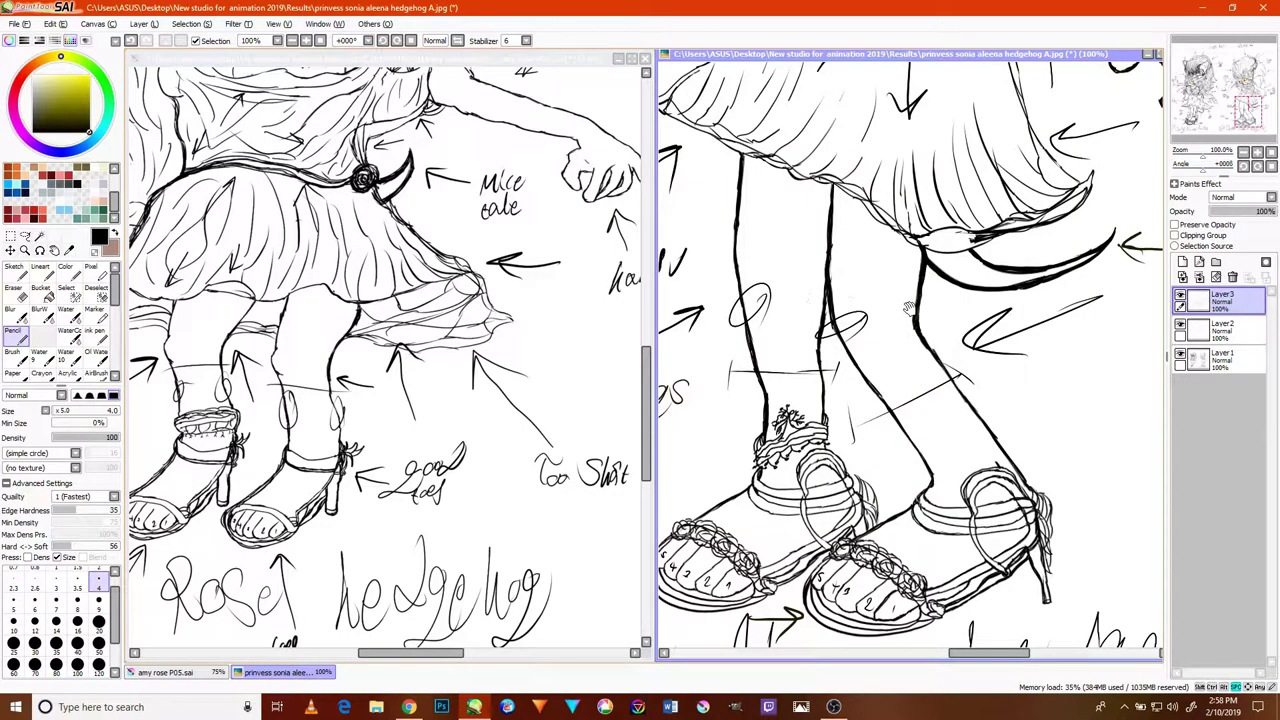
{"action": "left_click_drag", "start_coordinate": [909, 310], "coordinate": [893, 328]}
{"action": "mouse_move", "coordinate": [1118, 430]}
{"action": "left_mouse_down"}
{"action": "mouse_move", "coordinate": [991, 441]}
{"action": "mouse_move", "coordinate": [1054, 460]}
{"action": "left_mouse_up"}
{"action": "left_click_drag", "start_coordinate": [845, 432], "coordinate": [1024, 439]}
{"action": "left_click_drag", "start_coordinate": [768, 408], "coordinate": [1006, 416]}
{"action": "left_click_drag", "start_coordinate": [825, 418], "coordinate": [1117, 412]}
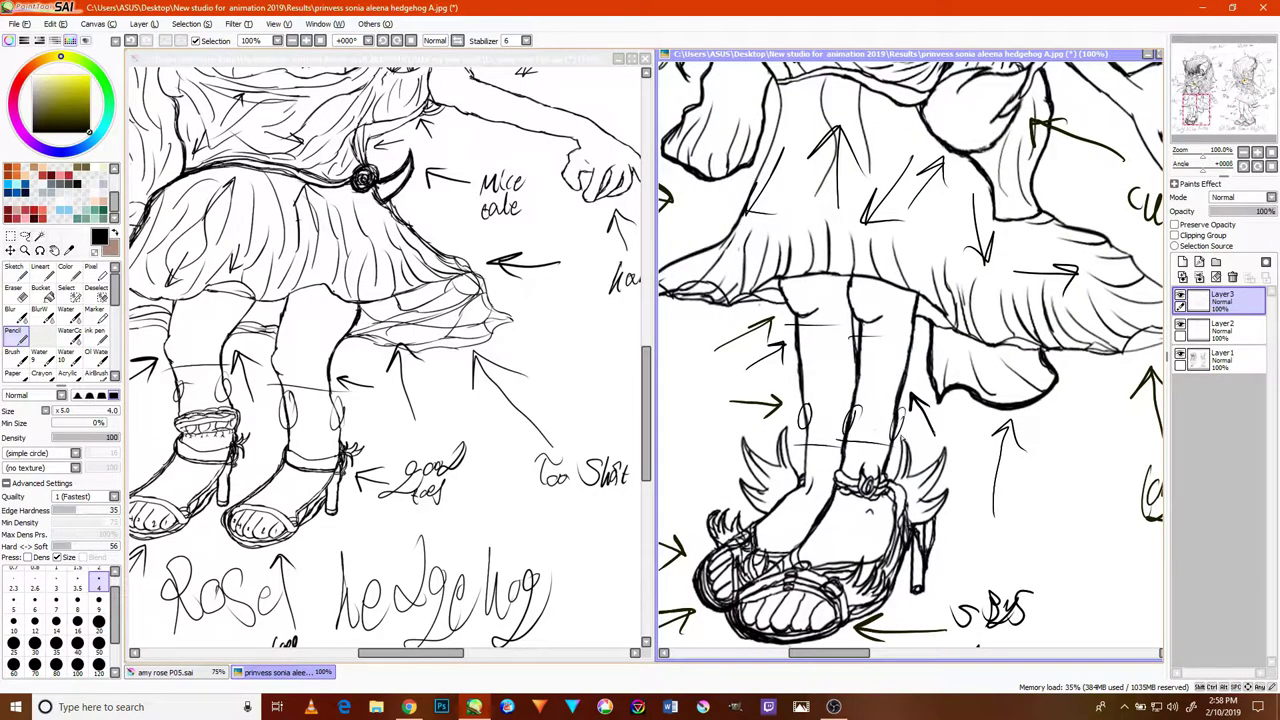
{"action": "left_click_drag", "start_coordinate": [841, 443], "coordinate": [851, 411]}
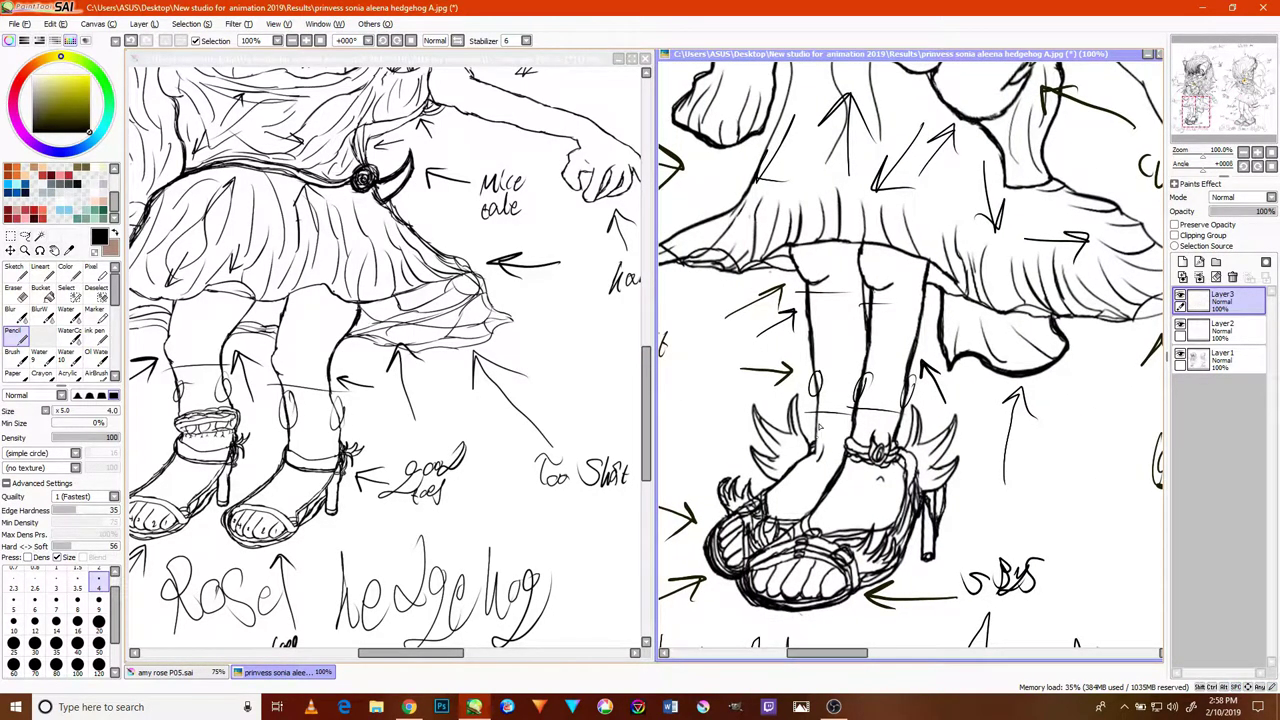
{"action": "scroll", "coordinate": [788, 449], "scroll_direction": "down", "scroll_amount": 3}
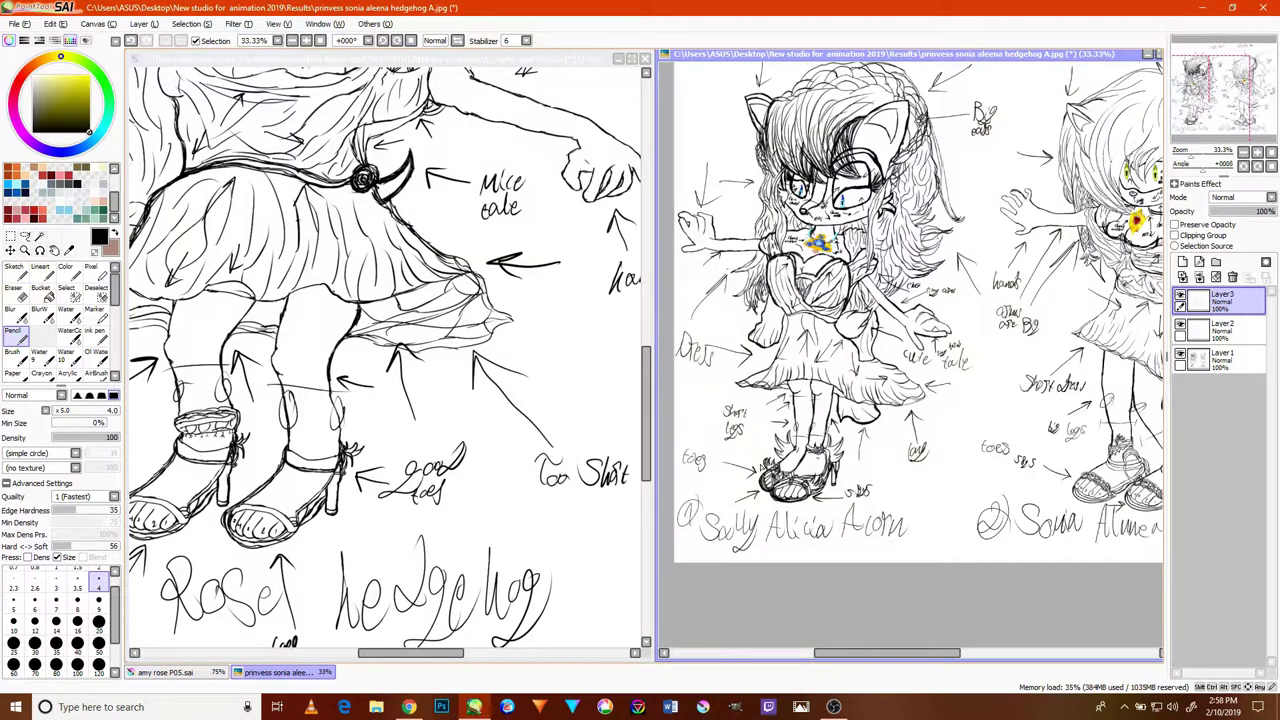
- Draw two arrows at Amy Rose's front shoe: one slanting down toward it between the legs, one pointing up beneath it
{"action": "left_click", "coordinate": [320, 478]}
{"action": "scroll", "coordinate": [318, 480], "scroll_direction": "up", "scroll_amount": 2}
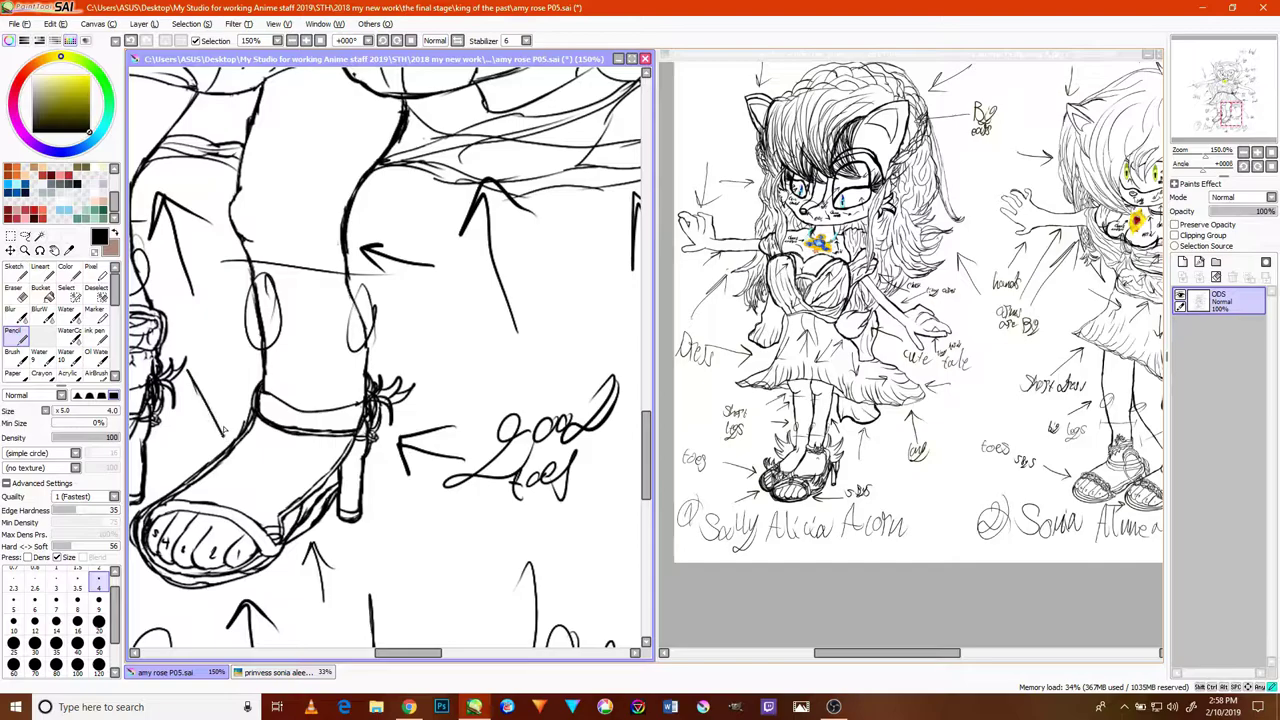
{"action": "scroll", "coordinate": [195, 424], "scroll_direction": "down", "scroll_amount": 2}
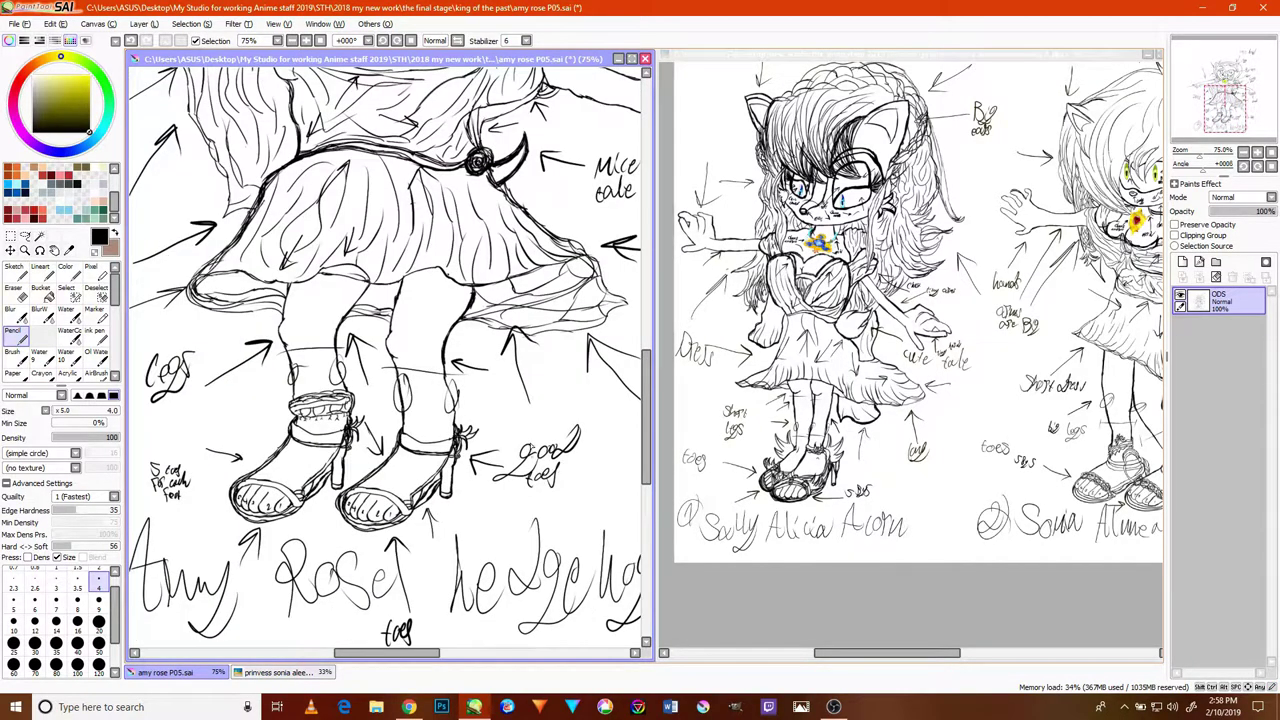
- Number the fingers of Amy Rose's outstretched hand above the "Dress" label from 1 to 5, starting at the thumb
{"action": "scroll", "coordinate": [505, 300], "scroll_direction": "up", "scroll_amount": 3}
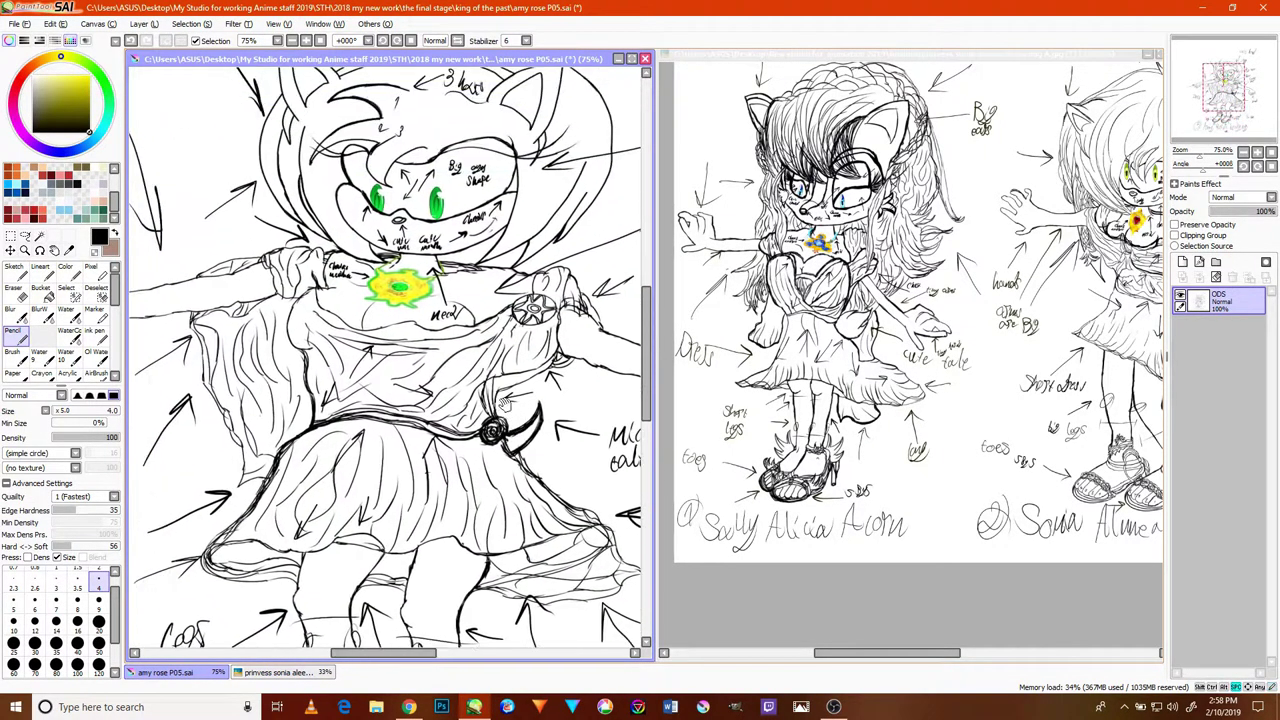
{"action": "left_click_drag", "start_coordinate": [505, 408], "coordinate": [510, 424]}
{"action": "left_click_drag", "start_coordinate": [511, 275], "coordinate": [485, 387]}
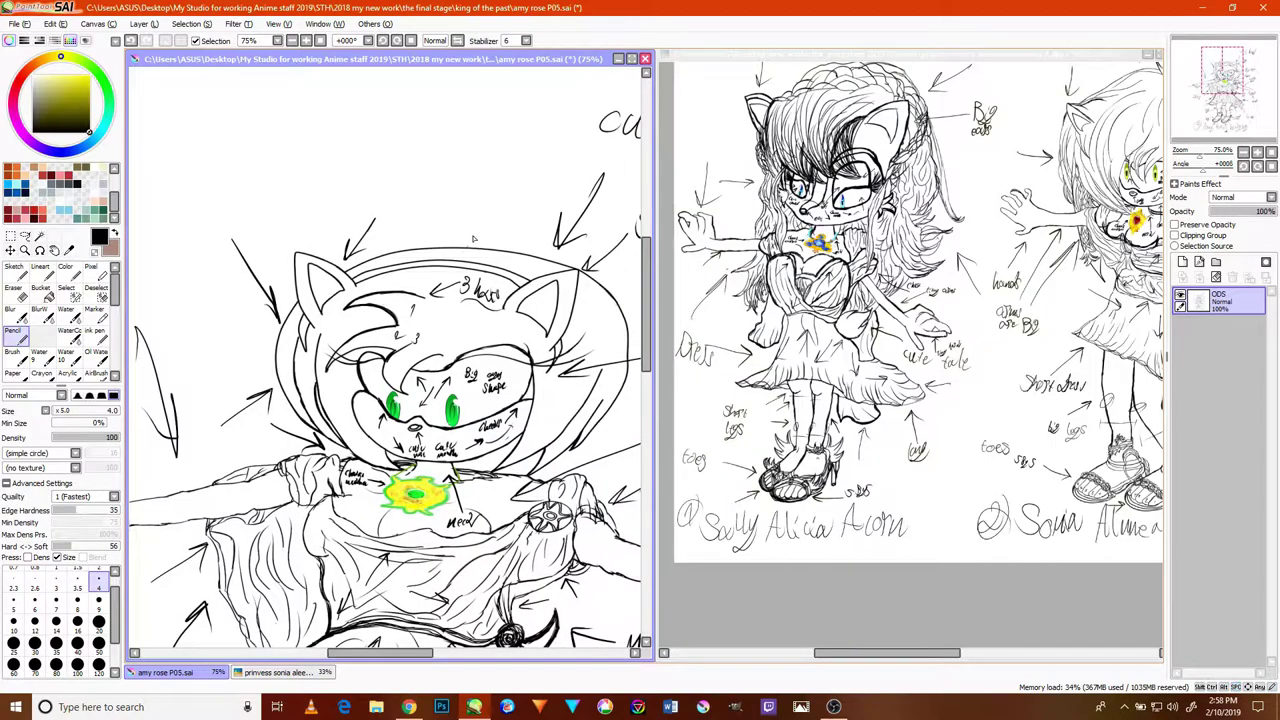
{"action": "scroll", "coordinate": [475, 239], "scroll_direction": "down", "scroll_amount": 3}
{"action": "scroll", "coordinate": [449, 232], "scroll_direction": "up", "scroll_amount": 2}
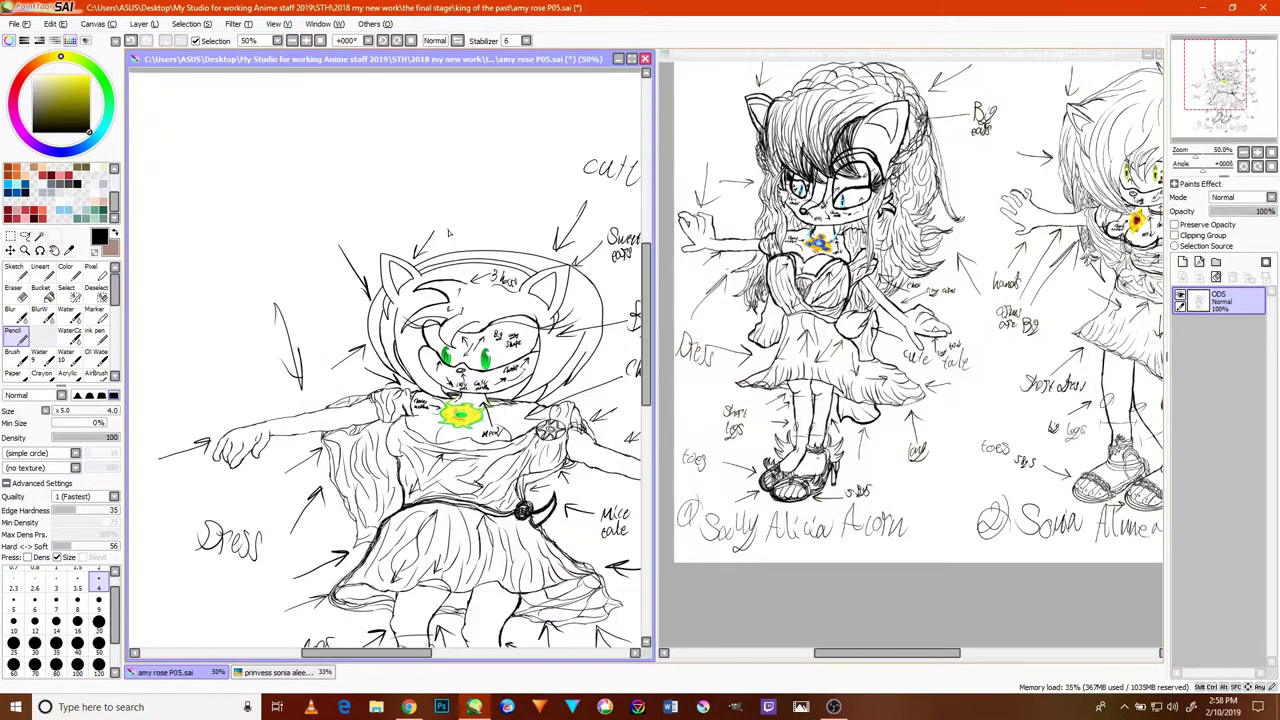
{"action": "scroll", "coordinate": [246, 465], "scroll_direction": "up", "scroll_amount": 2}
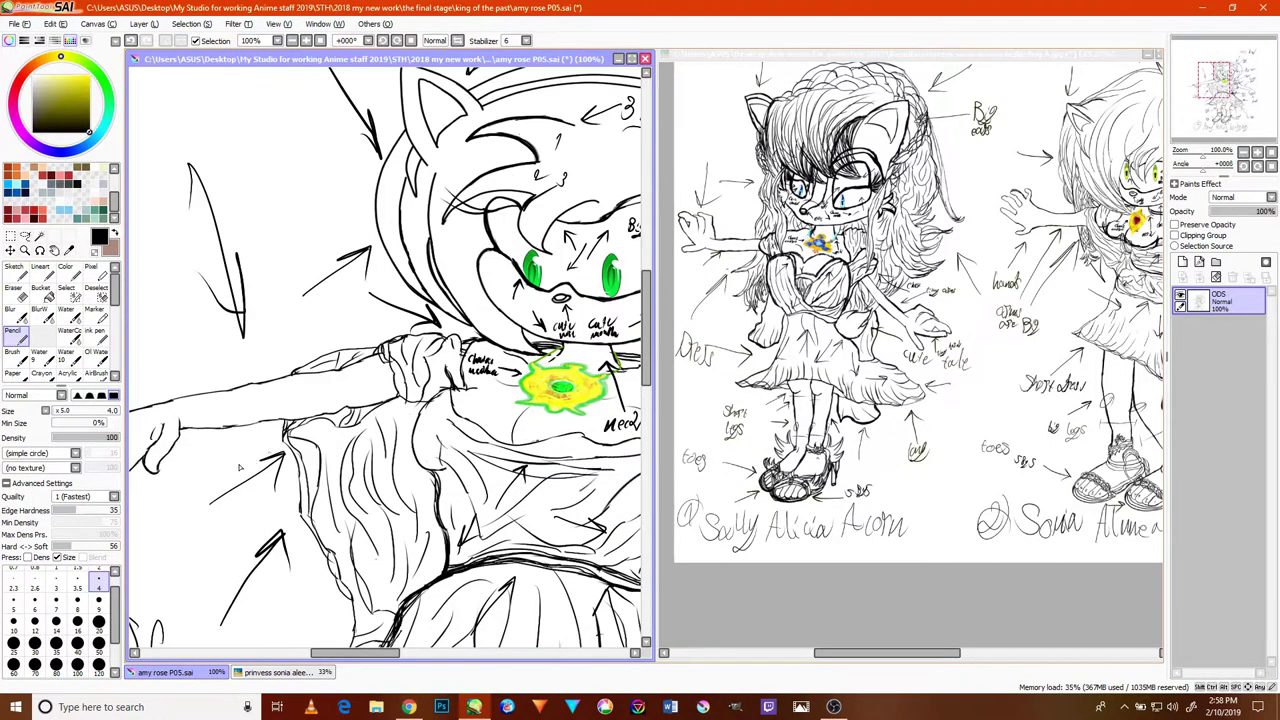
{"action": "mouse_move", "coordinate": [269, 473]}
{"action": "left_mouse_down"}
{"action": "mouse_move", "coordinate": [454, 402]}
{"action": "mouse_move", "coordinate": [428, 453]}
{"action": "left_mouse_up"}
{"action": "scroll", "coordinate": [444, 420], "scroll_direction": "up", "scroll_amount": 4}
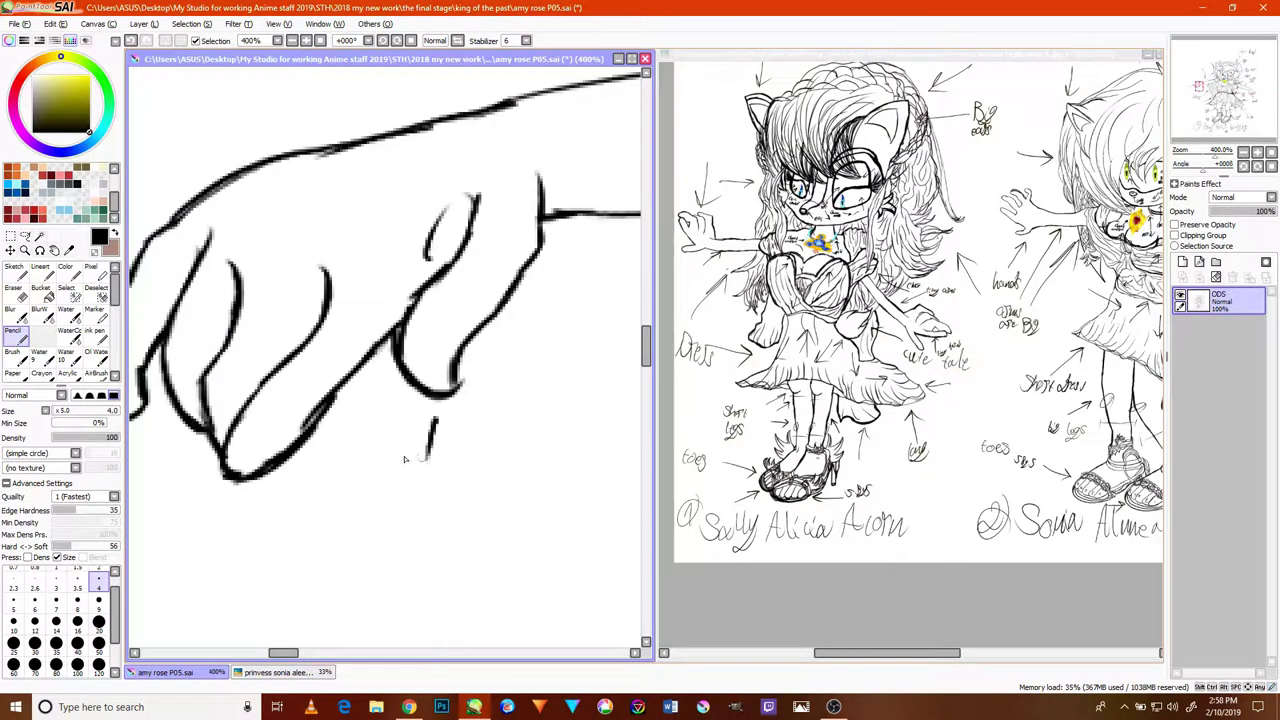
{"action": "mouse_move", "coordinate": [282, 509]}
{"action": "left_mouse_down"}
{"action": "mouse_move", "coordinate": [262, 530]}
{"action": "mouse_move", "coordinate": [310, 511]}
{"action": "left_mouse_up"}
{"action": "mouse_move", "coordinate": [190, 464]}
{"action": "left_mouse_down"}
{"action": "mouse_move", "coordinate": [190, 482]}
{"action": "mouse_move", "coordinate": [178, 479]}
{"action": "mouse_move", "coordinate": [163, 444]}
{"action": "mouse_move", "coordinate": [145, 441]}
{"action": "left_mouse_up"}
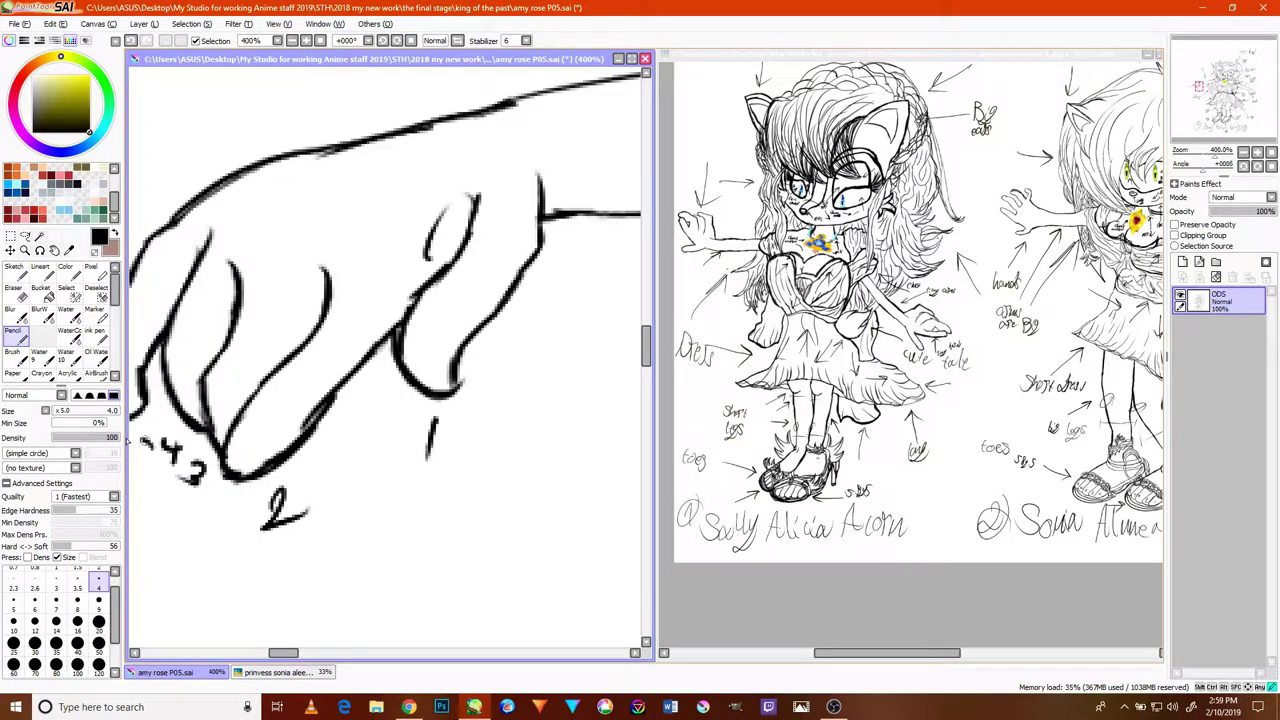
{"action": "scroll", "coordinate": [371, 529], "scroll_direction": "down", "scroll_amount": 5}
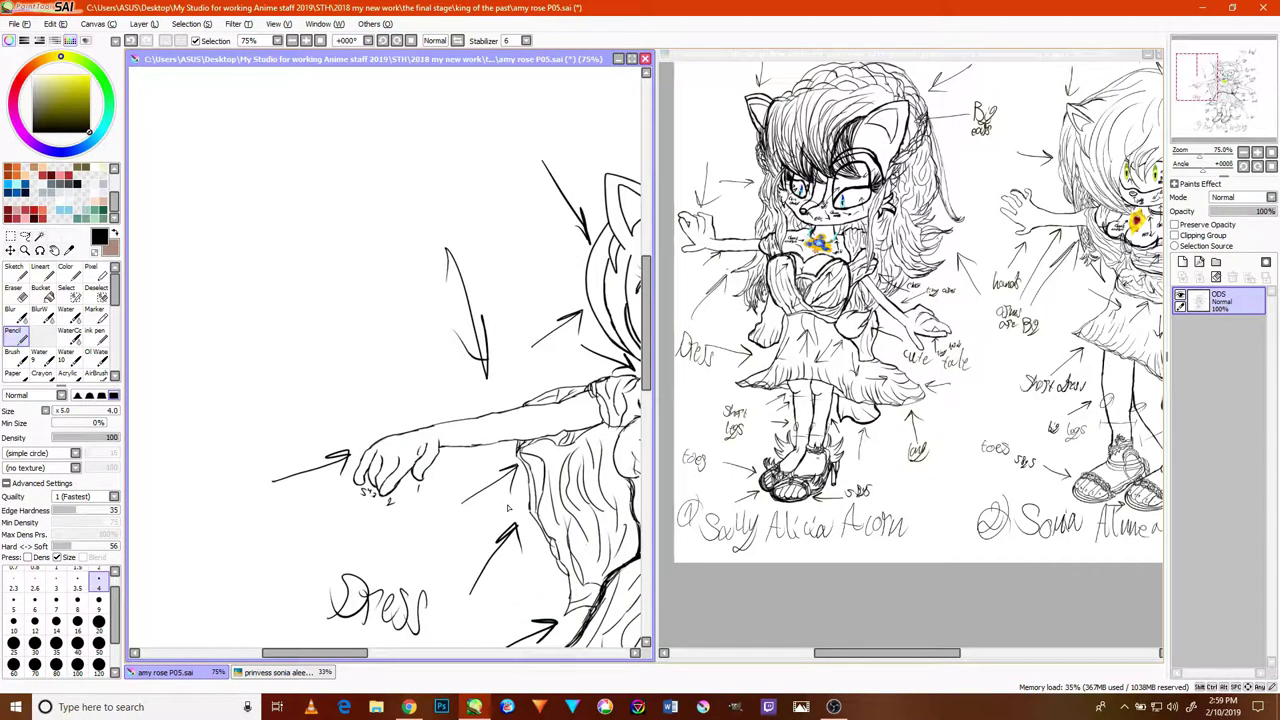
- Number the fingers of Amy Rose's lowered hand above the "hands" label from 1 to 5 and write "5 By 5" beside it
{"action": "left_click_drag", "start_coordinate": [511, 499], "coordinate": [500, 480]}
{"action": "mouse_move", "coordinate": [454, 434]}
{"action": "left_mouse_down"}
{"action": "mouse_move", "coordinate": [388, 379]}
{"action": "mouse_move", "coordinate": [182, 379]}
{"action": "left_mouse_up"}
{"action": "scroll", "coordinate": [455, 400], "scroll_direction": "up", "scroll_amount": 3}
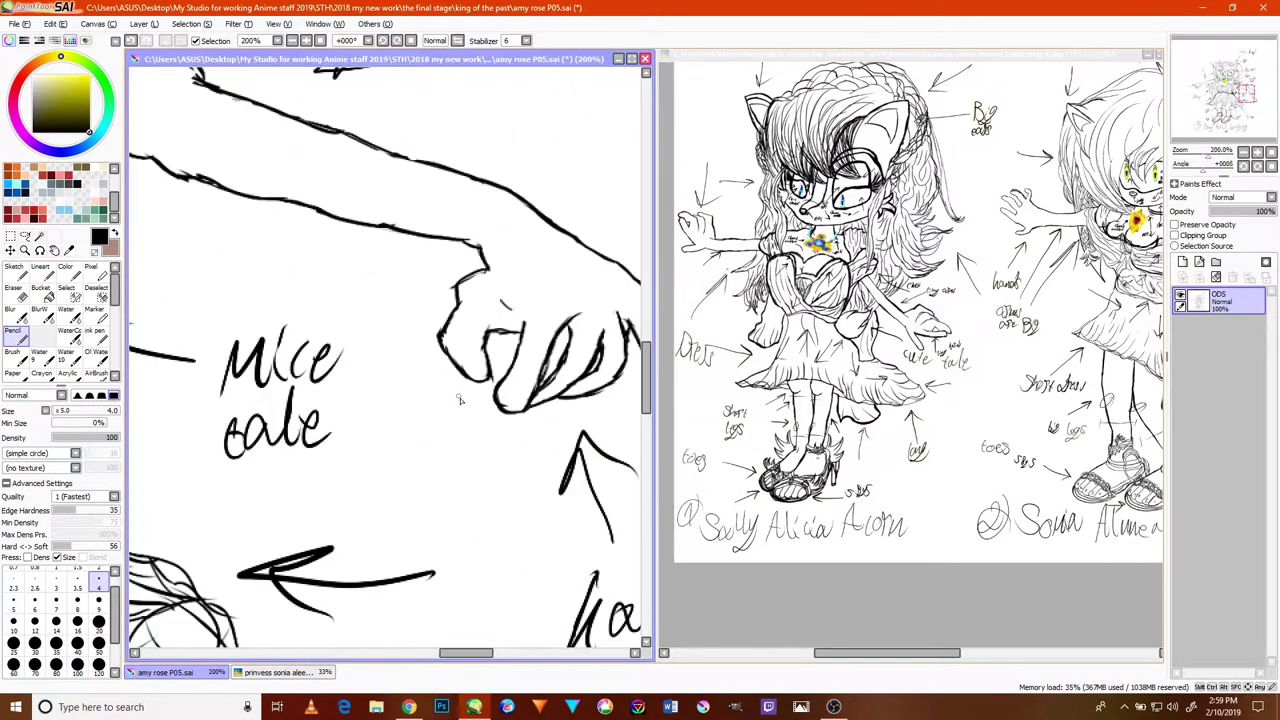
{"action": "left_click_drag", "start_coordinate": [496, 428], "coordinate": [465, 458]}
{"action": "left_click_drag", "start_coordinate": [566, 410], "coordinate": [568, 434]}
{"action": "mouse_move", "coordinate": [558, 406]}
{"action": "left_mouse_down"}
{"action": "mouse_move", "coordinate": [576, 420]}
{"action": "mouse_move", "coordinate": [598, 375]}
{"action": "mouse_move", "coordinate": [459, 396]}
{"action": "mouse_move", "coordinate": [509, 397]}
{"action": "mouse_move", "coordinate": [492, 402]}
{"action": "left_mouse_up"}
{"action": "mouse_move", "coordinate": [552, 440]}
{"action": "left_mouse_down"}
{"action": "mouse_move", "coordinate": [536, 474]}
{"action": "mouse_move", "coordinate": [572, 470]}
{"action": "mouse_move", "coordinate": [570, 494]}
{"action": "left_mouse_up"}
{"action": "mouse_move", "coordinate": [620, 452]}
{"action": "left_mouse_down"}
{"action": "mouse_move", "coordinate": [540, 437]}
{"action": "mouse_move", "coordinate": [568, 444]}
{"action": "mouse_move", "coordinate": [526, 458]}
{"action": "left_mouse_up"}
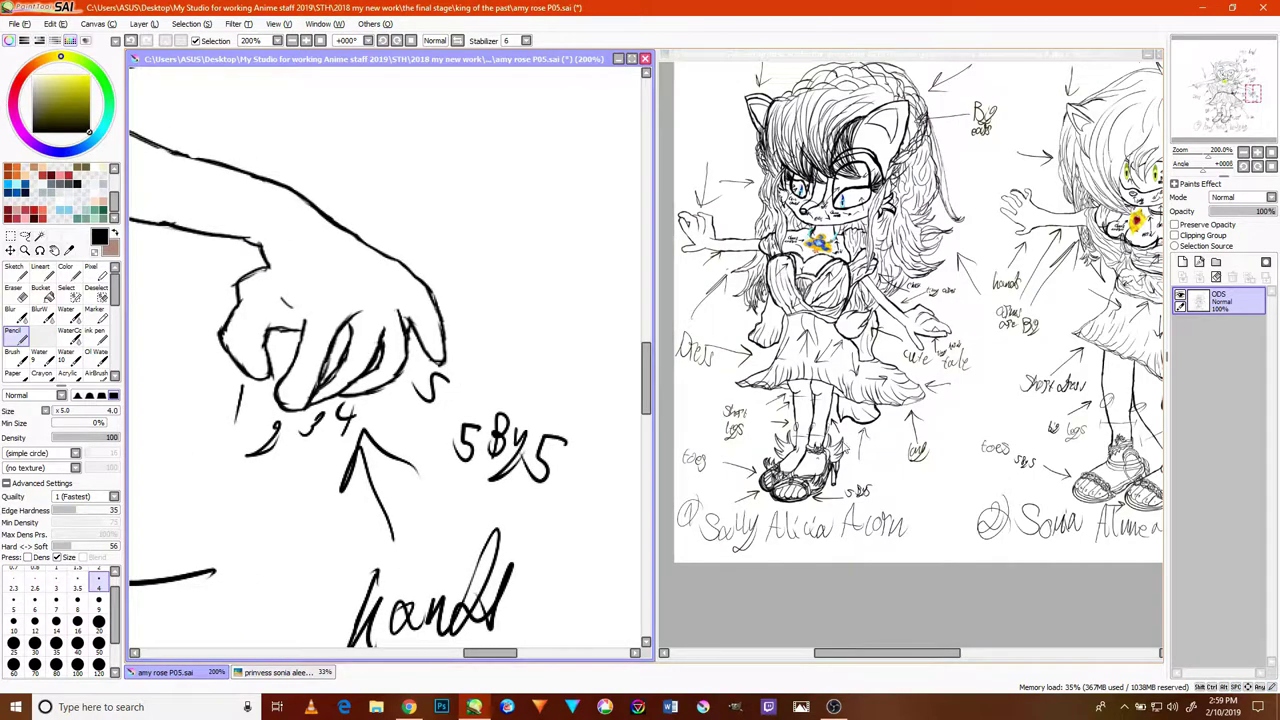
- On the princess sketch, number the fingers of the long-haired character's lowered hand from 1 to 5
{"action": "left_click", "coordinate": [851, 452]}
{"action": "scroll", "coordinate": [916, 328], "scroll_direction": "up", "scroll_amount": 6}
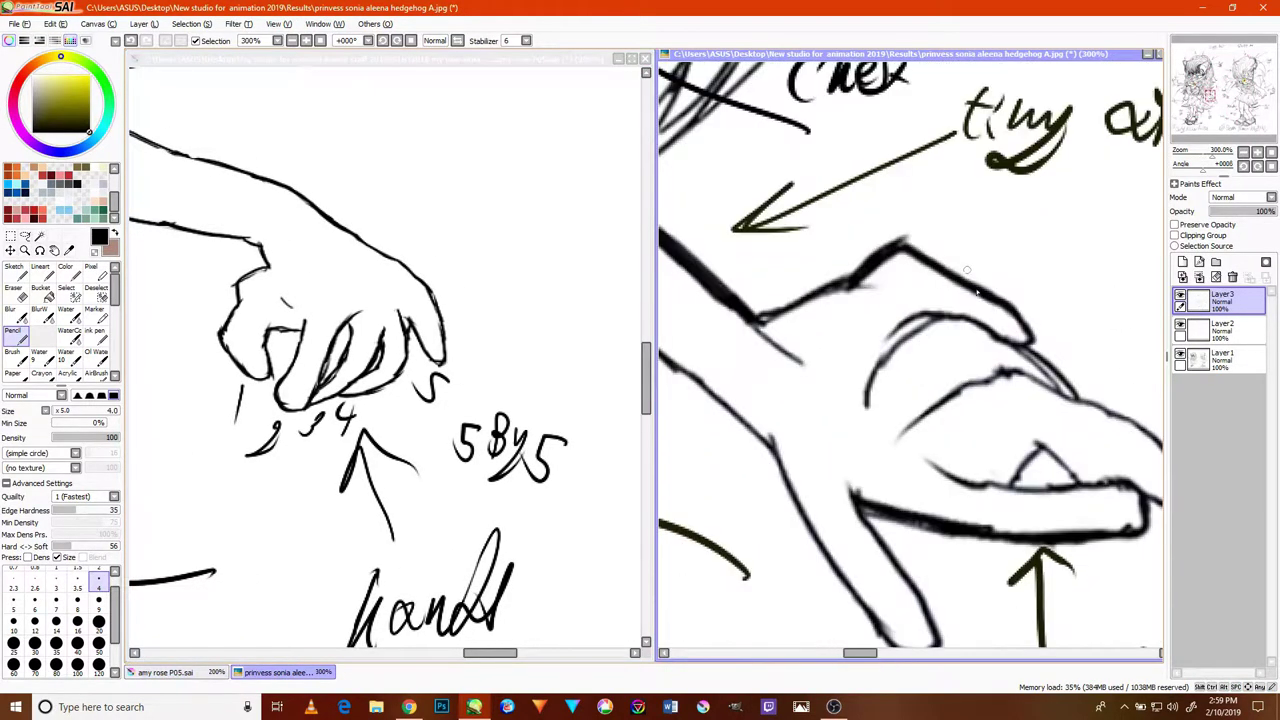
{"action": "left_click_drag", "start_coordinate": [1035, 272], "coordinate": [1030, 296]}
{"action": "mouse_move", "coordinate": [1064, 338]}
{"action": "left_mouse_down"}
{"action": "mouse_move", "coordinate": [1092, 350]}
{"action": "mouse_move", "coordinate": [1020, 347]}
{"action": "mouse_move", "coordinate": [857, 306]}
{"action": "left_mouse_up"}
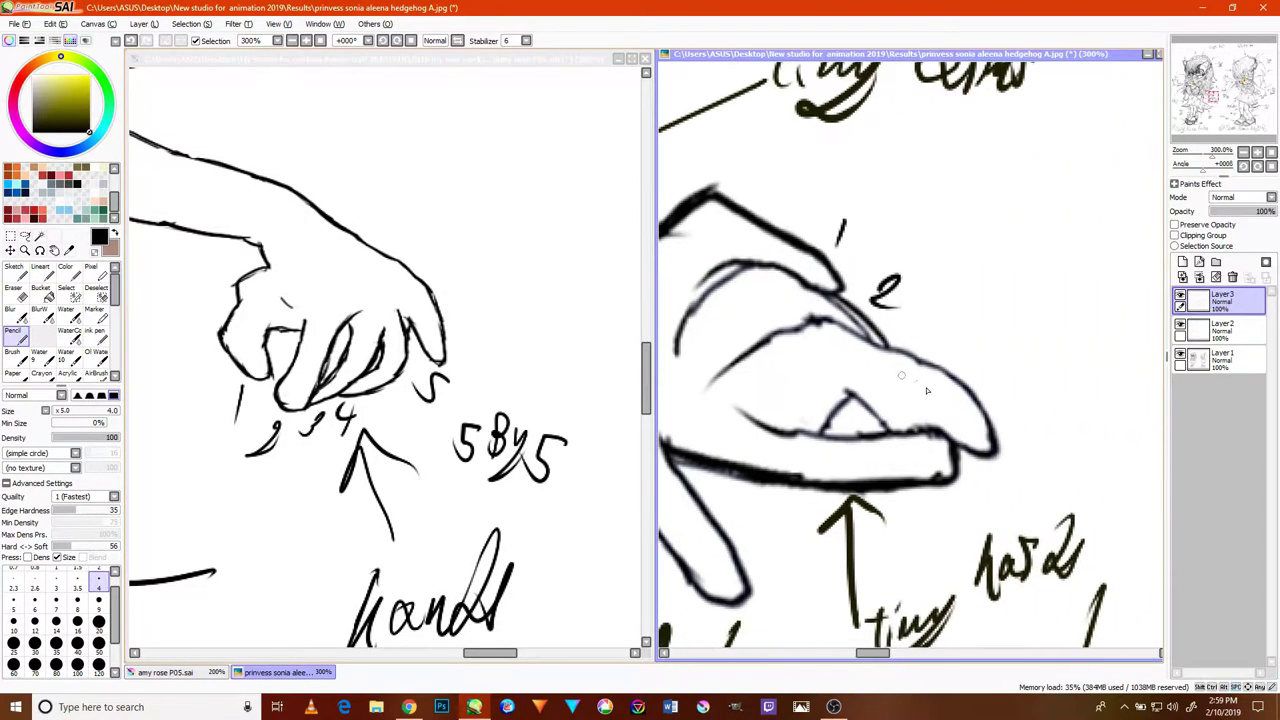
{"action": "mouse_move", "coordinate": [994, 372]}
{"action": "left_mouse_down"}
{"action": "mouse_move", "coordinate": [1004, 384]}
{"action": "mouse_move", "coordinate": [982, 388]}
{"action": "left_mouse_up"}
{"action": "left_click_drag", "start_coordinate": [964, 511], "coordinate": [966, 476]}
{"action": "left_click_drag", "start_coordinate": [768, 565], "coordinate": [756, 582]}
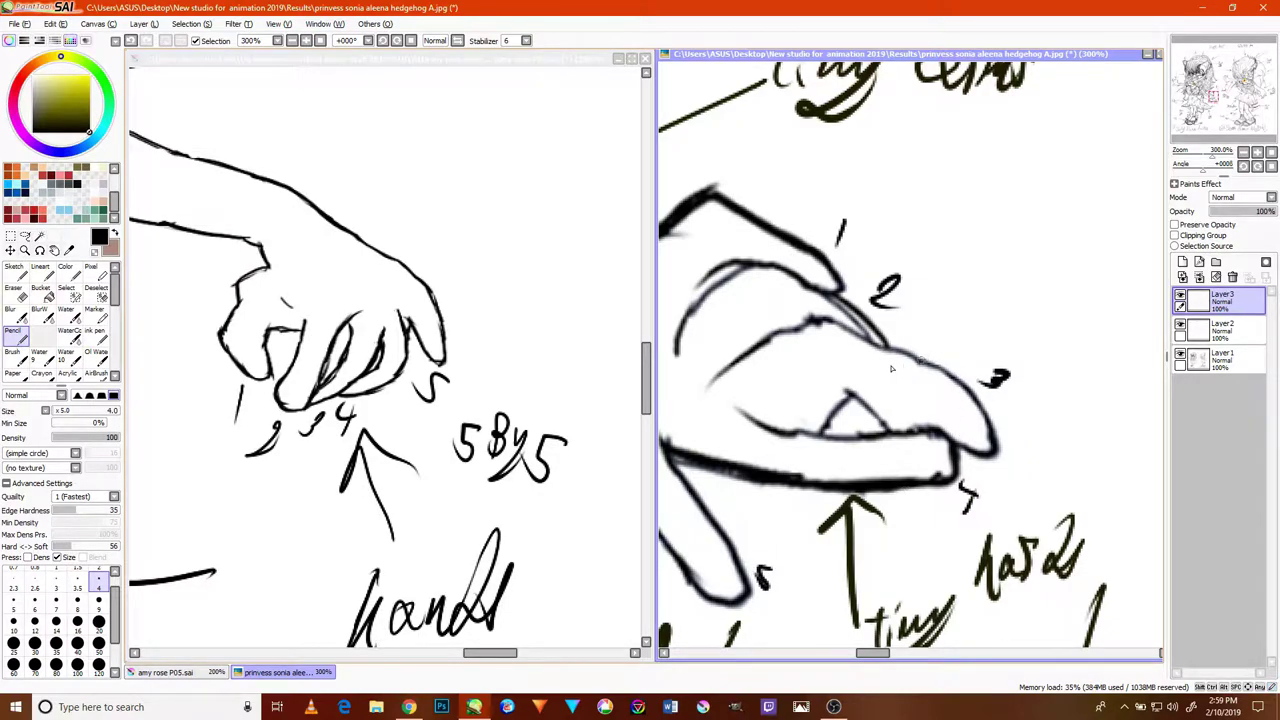
- Number the fingers of the long-haired character's outstretched hand from 1 to 5, starting at the thumb
{"action": "left_click_drag", "start_coordinate": [741, 337], "coordinate": [1130, 450]}
{"action": "left_click_drag", "start_coordinate": [821, 349], "coordinate": [917, 401]}
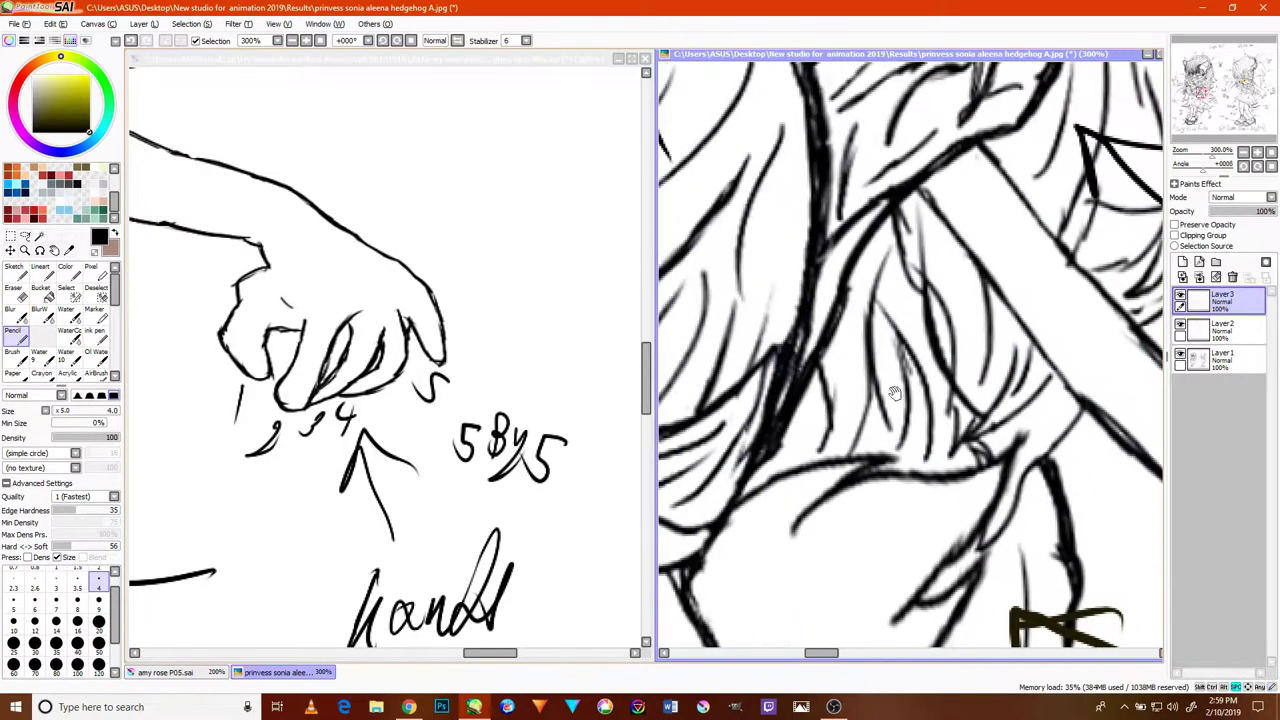
{"action": "scroll", "coordinate": [812, 422], "scroll_direction": "down", "scroll_amount": 5}
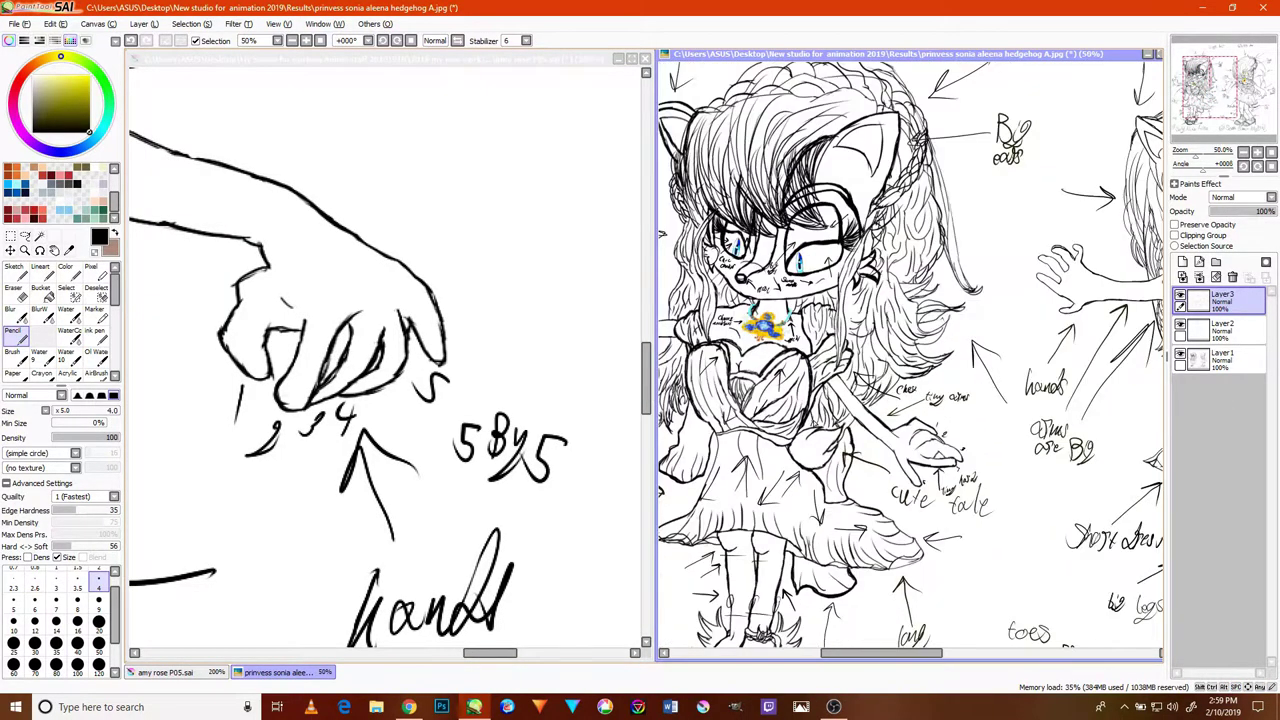
{"action": "left_click_drag", "start_coordinate": [725, 397], "coordinate": [948, 375]}
{"action": "scroll", "coordinate": [813, 322], "scroll_direction": "up", "scroll_amount": 6}
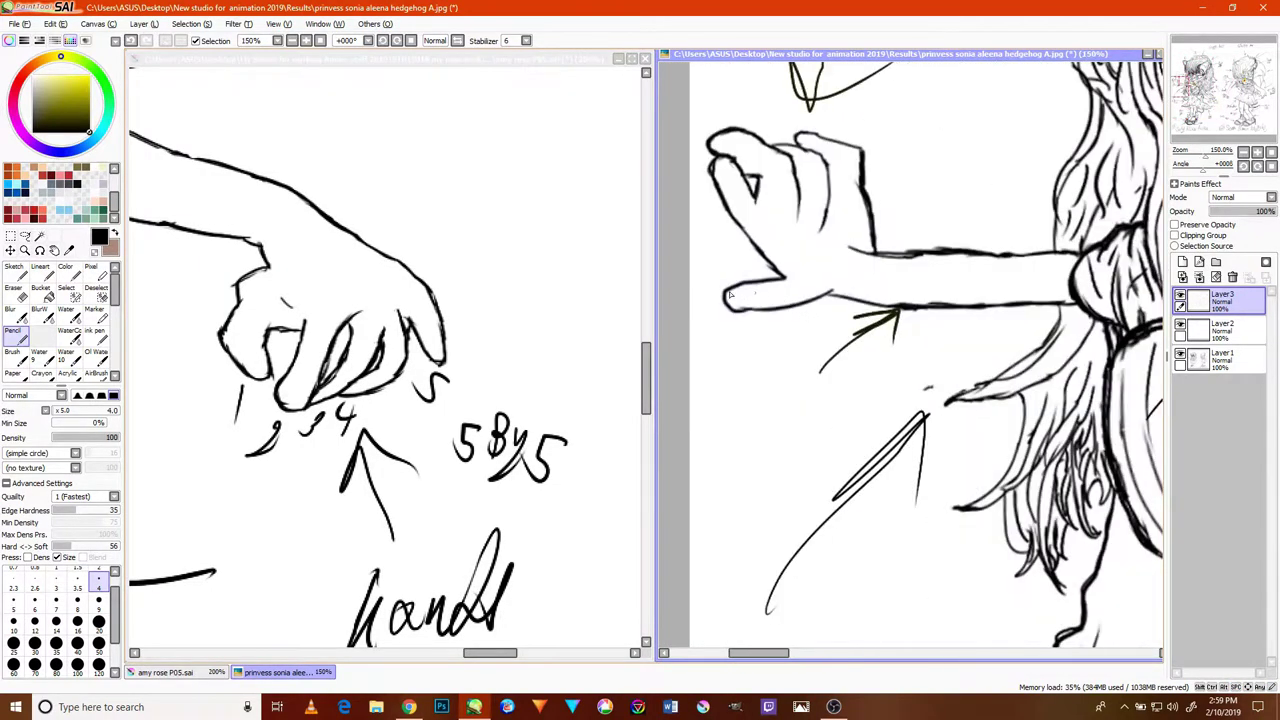
{"action": "left_click_drag", "start_coordinate": [750, 326], "coordinate": [741, 367]}
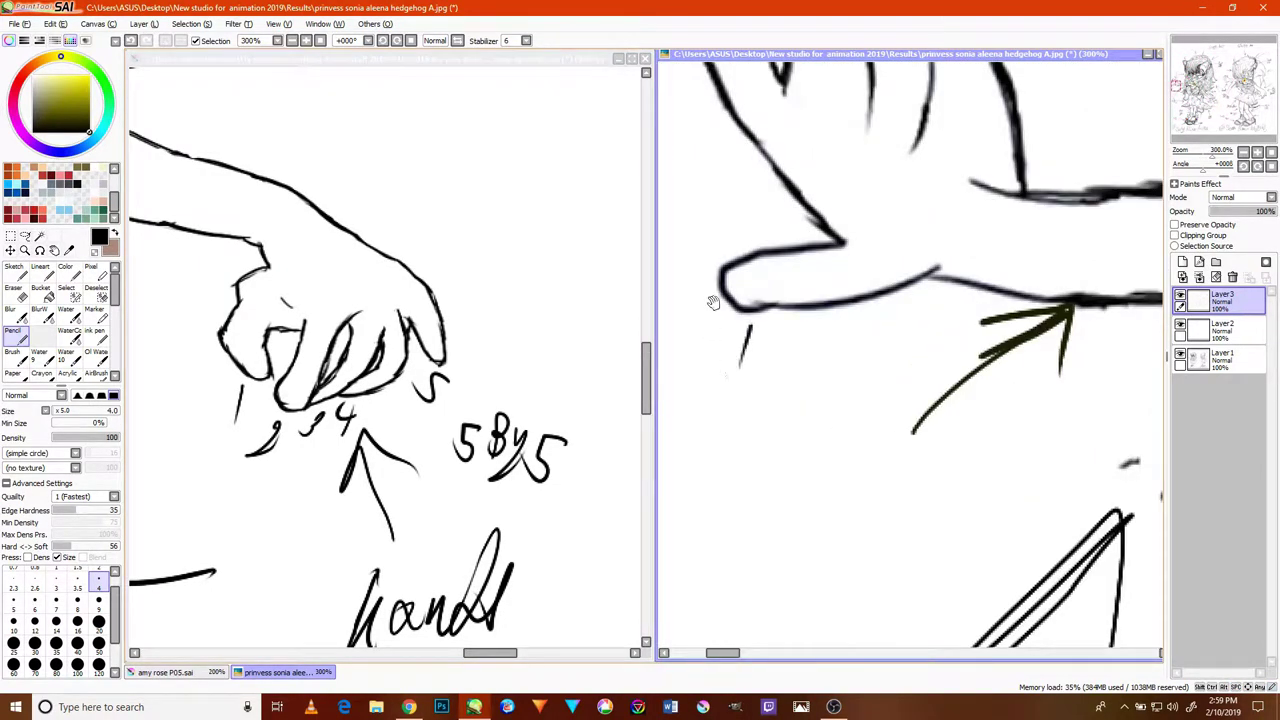
{"action": "scroll", "coordinate": [714, 312], "scroll_direction": "up", "scroll_amount": 3}
{"action": "mouse_move", "coordinate": [691, 322]}
{"action": "left_mouse_down"}
{"action": "mouse_move", "coordinate": [675, 350]}
{"action": "mouse_move", "coordinate": [712, 340]}
{"action": "left_mouse_up"}
{"action": "mouse_move", "coordinate": [706, 120]}
{"action": "left_mouse_down"}
{"action": "mouse_move", "coordinate": [720, 122]}
{"action": "mouse_move", "coordinate": [690, 147]}
{"action": "left_mouse_up"}
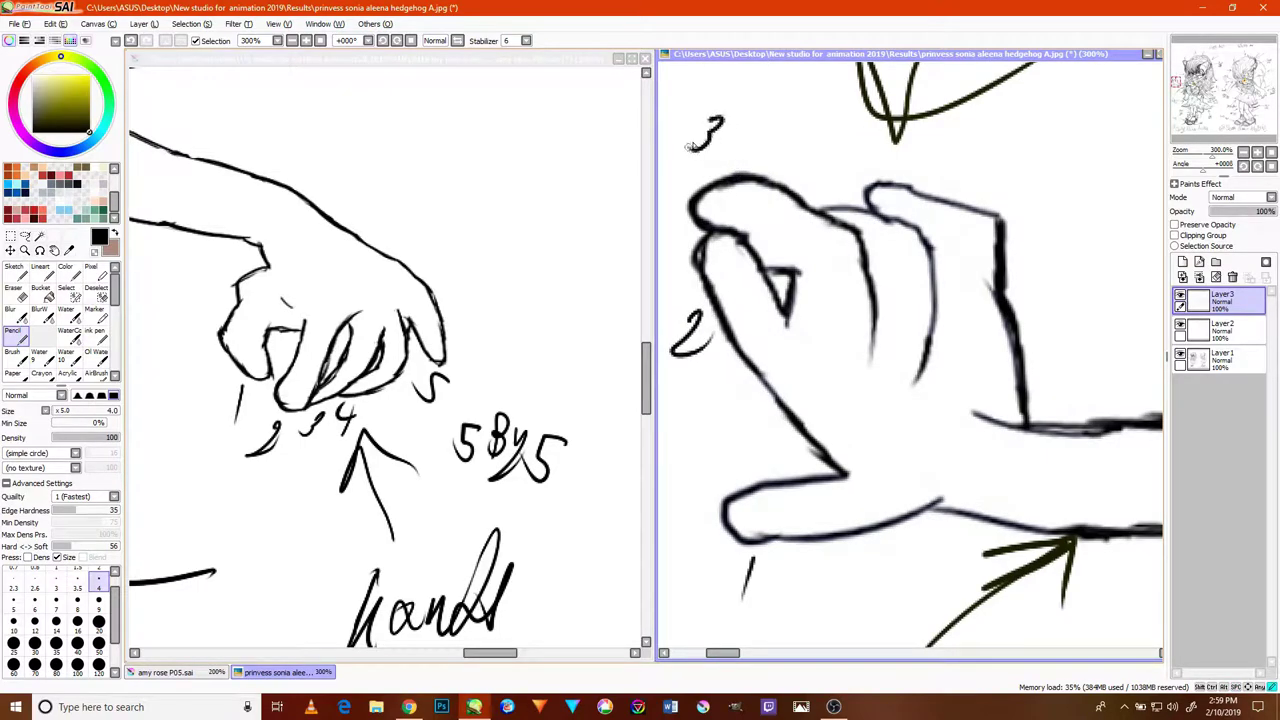
{"action": "mouse_move", "coordinate": [838, 158]}
{"action": "left_mouse_down"}
{"action": "mouse_move", "coordinate": [826, 196]}
{"action": "mouse_move", "coordinate": [852, 170]}
{"action": "left_mouse_up"}
{"action": "left_click_drag", "start_coordinate": [930, 142], "coordinate": [900, 168]}
- Write "5 By 5" beside the numbered fingers of the long-haired character's outstretched hand
{"action": "mouse_move", "coordinate": [1032, 140]}
{"action": "left_mouse_down"}
{"action": "mouse_move", "coordinate": [996, 143]}
{"action": "mouse_move", "coordinate": [1047, 173]}
{"action": "mouse_move", "coordinate": [1021, 198]}
{"action": "mouse_move", "coordinate": [1046, 170]}
{"action": "left_mouse_up"}
{"action": "mouse_move", "coordinate": [1066, 172]}
{"action": "left_mouse_down"}
{"action": "mouse_move", "coordinate": [1100, 172]}
{"action": "mouse_move", "coordinate": [1018, 212]}
{"action": "left_mouse_up"}
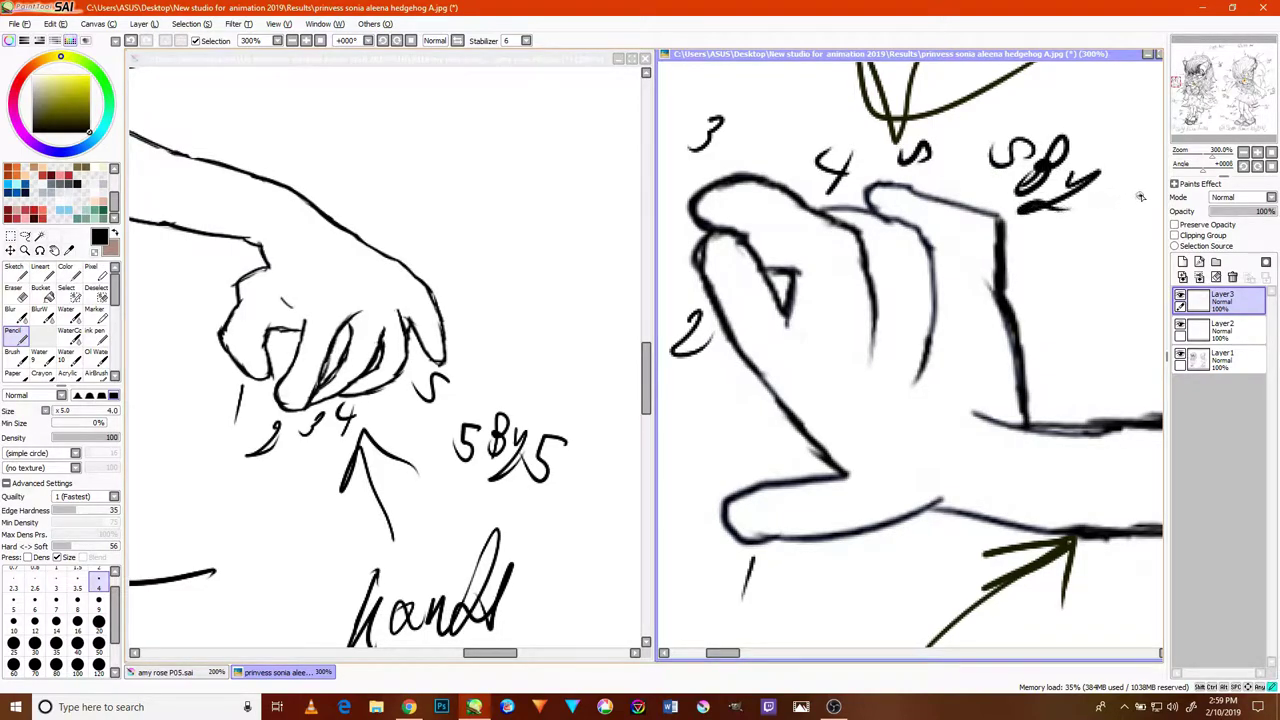
{"action": "mouse_move", "coordinate": [1133, 185]}
{"action": "left_mouse_down"}
{"action": "mouse_move", "coordinate": [1109, 217]}
{"action": "mouse_move", "coordinate": [1070, 198]}
{"action": "left_mouse_up"}
- Number the fingers of the short-haired character's lowered hand from 1 to 5, starting at the thumb
{"action": "scroll", "coordinate": [1026, 348], "scroll_direction": "down", "scroll_amount": 6}
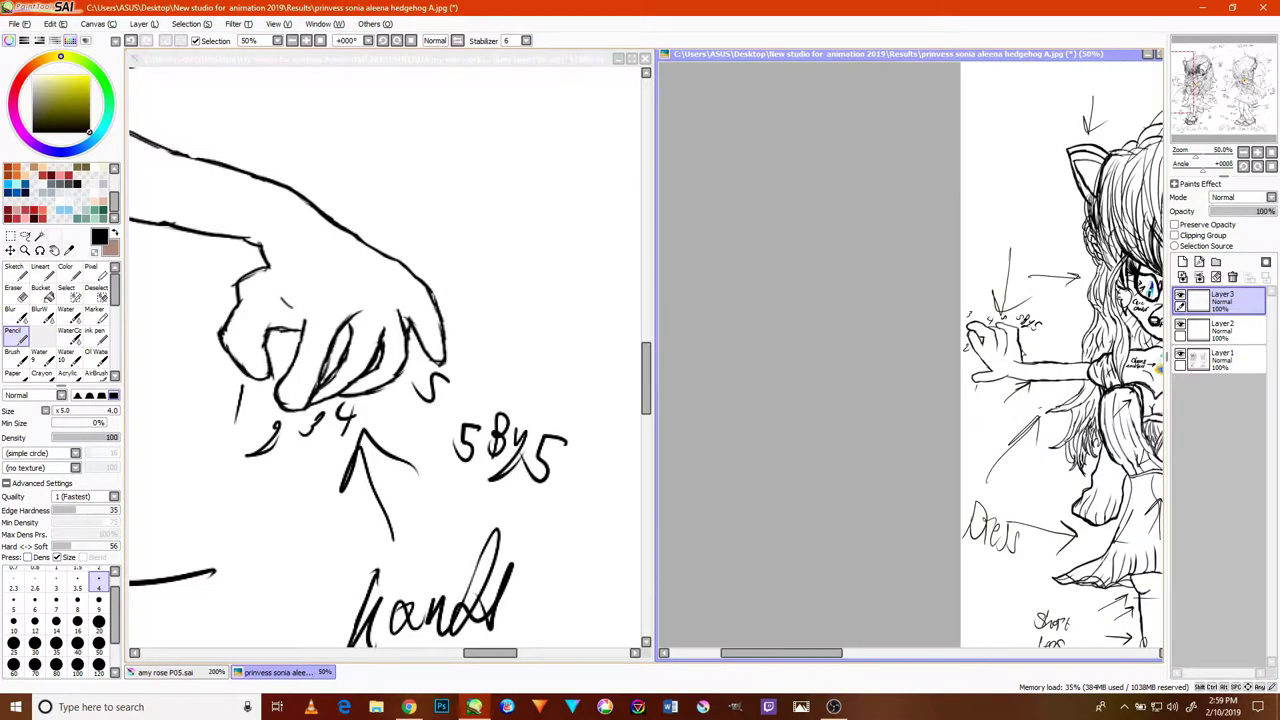
{"action": "left_click_drag", "start_coordinate": [1012, 286], "coordinate": [693, 237]}
{"action": "left_click_drag", "start_coordinate": [908, 325], "coordinate": [698, 290]}
{"action": "left_click_drag", "start_coordinate": [956, 366], "coordinate": [820, 372]}
{"action": "scroll", "coordinate": [850, 306], "scroll_direction": "up", "scroll_amount": 6}
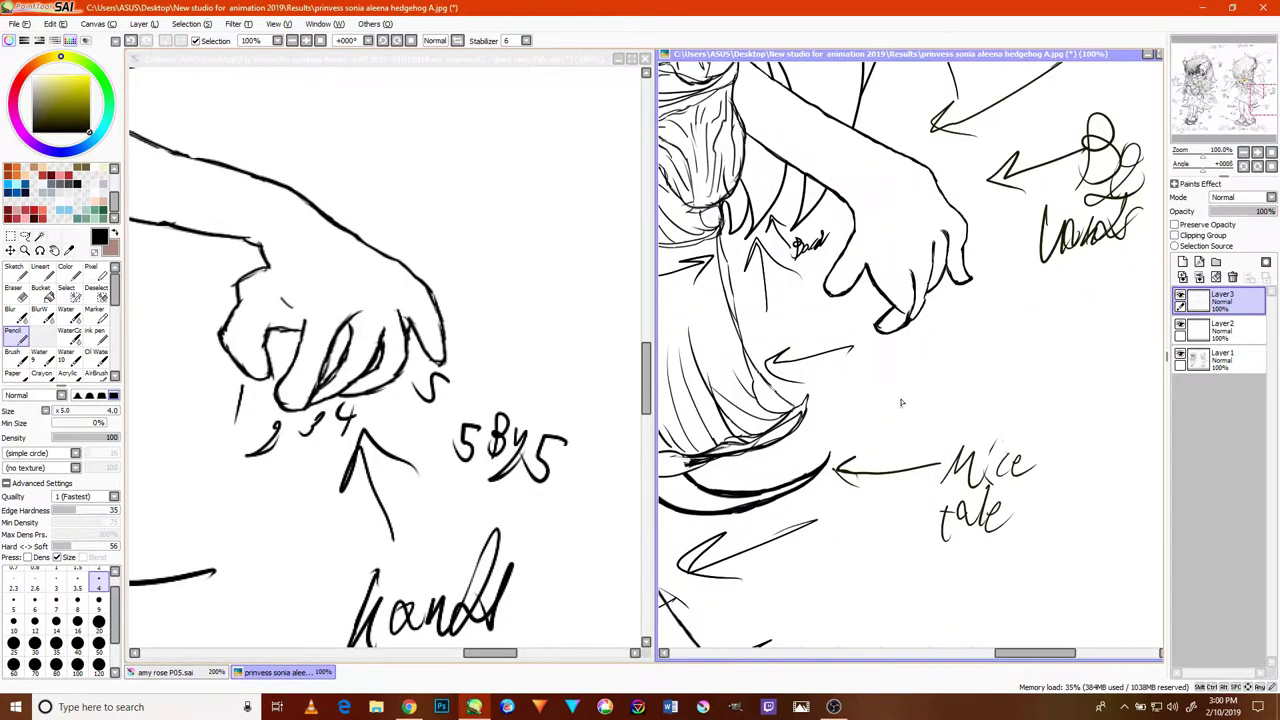
{"action": "left_click_drag", "start_coordinate": [850, 285], "coordinate": [828, 318]}
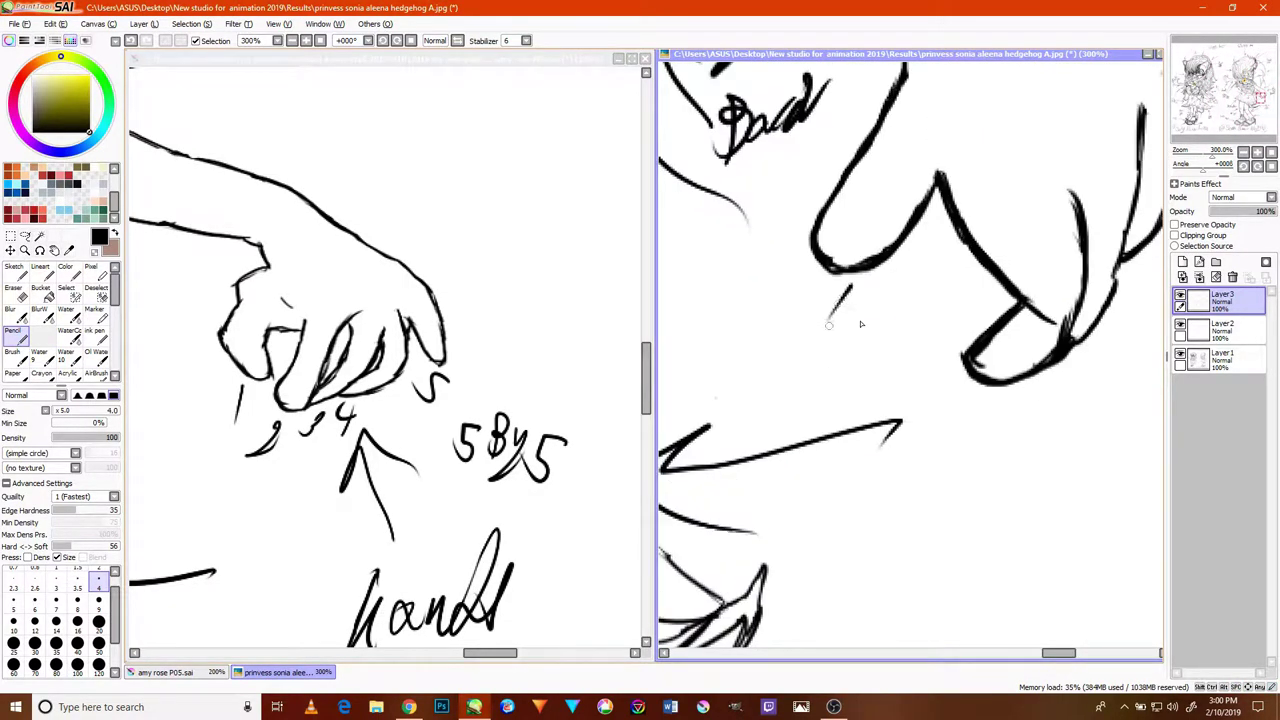
{"action": "left_click_drag", "start_coordinate": [978, 392], "coordinate": [981, 412]}
{"action": "left_click_drag", "start_coordinate": [1028, 377], "coordinate": [895, 402]}
{"action": "left_click_drag", "start_coordinate": [962, 374], "coordinate": [931, 394]}
{"action": "mouse_move", "coordinate": [1017, 293]}
{"action": "left_mouse_down"}
{"action": "mouse_move", "coordinate": [1017, 330]}
{"action": "mouse_move", "coordinate": [1033, 310]}
{"action": "left_mouse_up"}
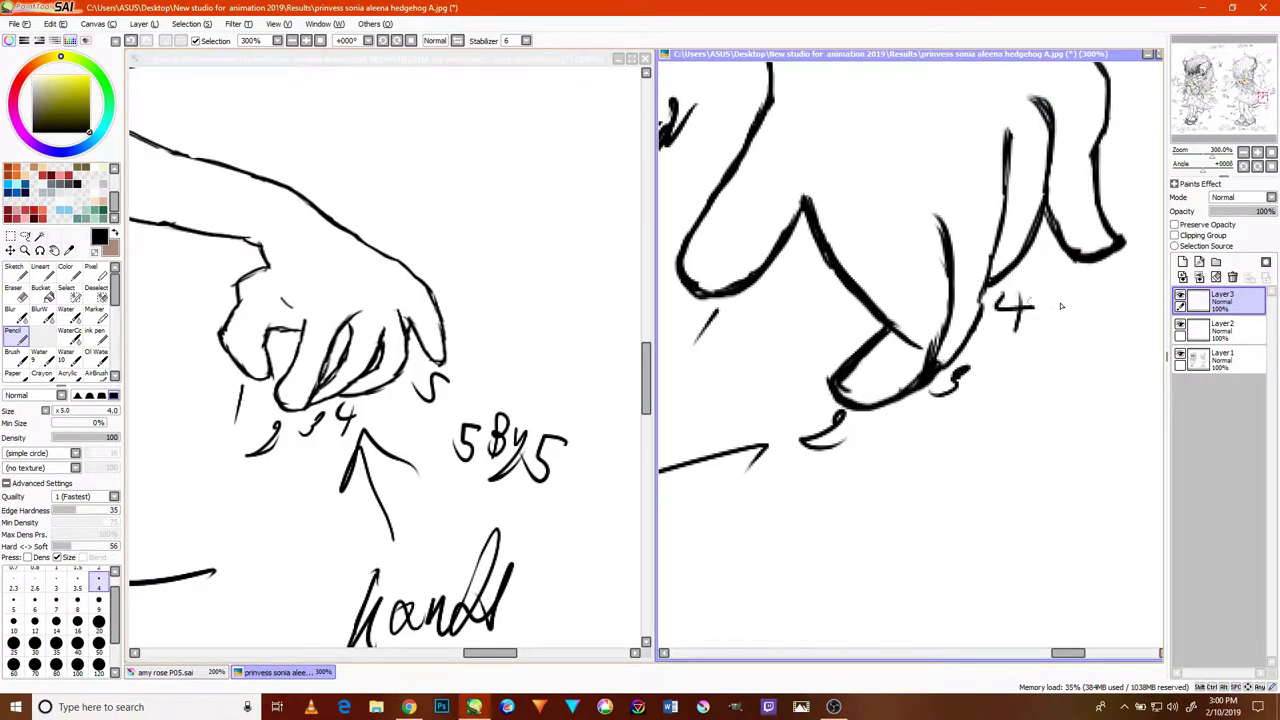
{"action": "mouse_move", "coordinate": [1114, 283]}
{"action": "left_mouse_down"}
{"action": "mouse_move", "coordinate": [1088, 284]}
{"action": "mouse_move", "coordinate": [1067, 306]}
{"action": "left_mouse_up"}
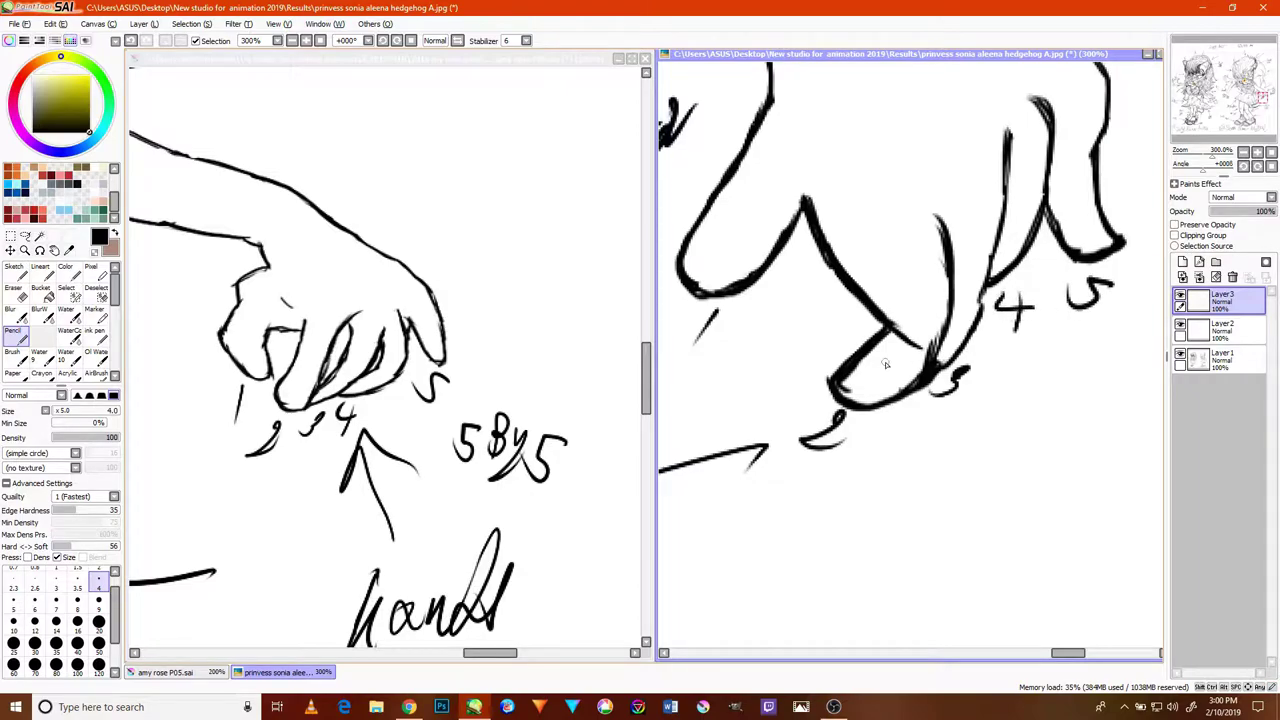
- Number the fingers of the short-haired character's outstretched hand from 1 to 5, starting at the thumb
{"action": "scroll", "coordinate": [833, 370], "scroll_direction": "down", "scroll_amount": 4}
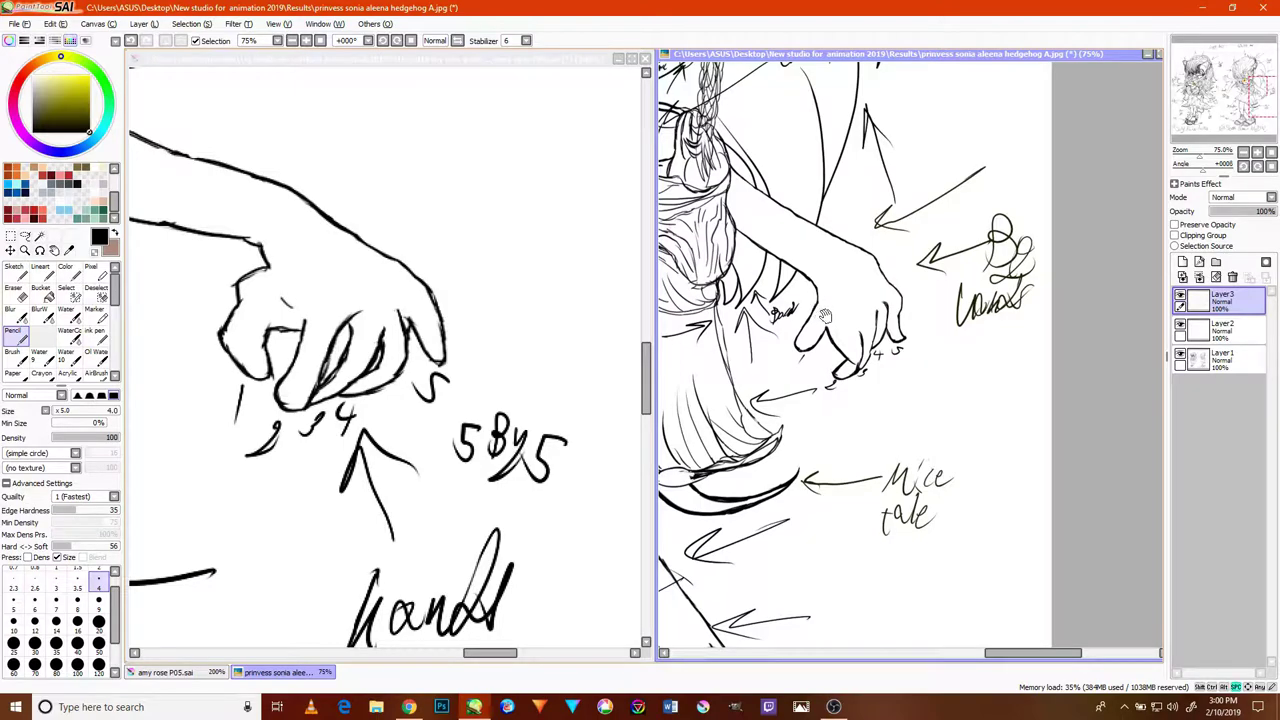
{"action": "left_click_drag", "start_coordinate": [816, 308], "coordinate": [1013, 318]}
{"action": "left_click_drag", "start_coordinate": [861, 322], "coordinate": [912, 318]}
{"action": "mouse_move", "coordinate": [835, 268]}
{"action": "left_mouse_down"}
{"action": "mouse_move", "coordinate": [849, 351]}
{"action": "mouse_move", "coordinate": [929, 409]}
{"action": "left_mouse_up"}
{"action": "left_click_drag", "start_coordinate": [836, 346], "coordinate": [920, 369]}
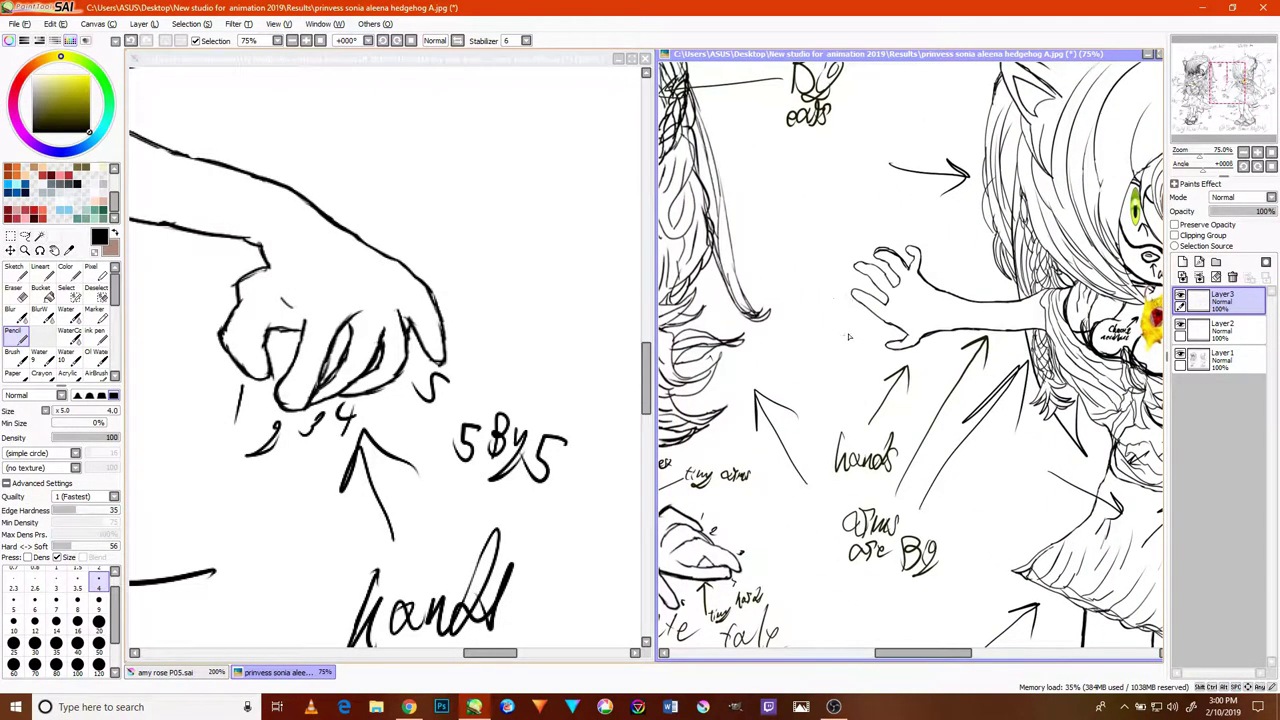
{"action": "scroll", "coordinate": [848, 337], "scroll_direction": "up", "scroll_amount": 4}
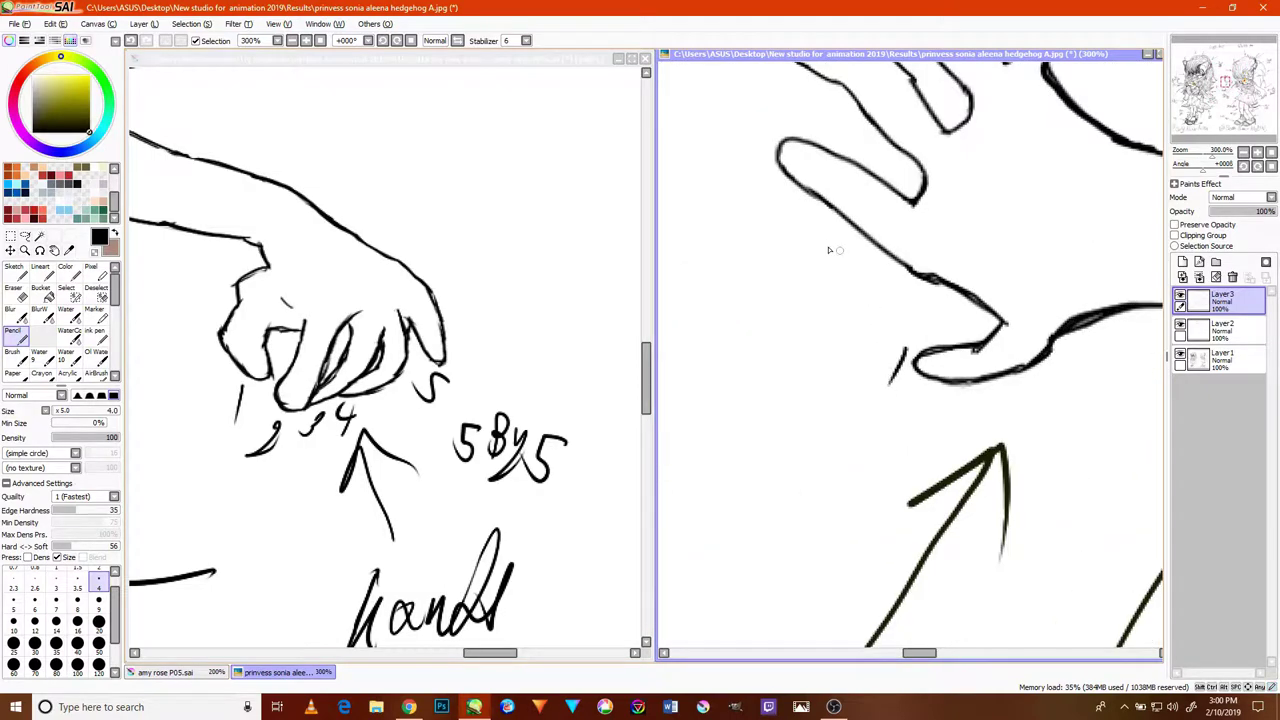
{"action": "mouse_move", "coordinate": [808, 236]}
{"action": "left_mouse_down"}
{"action": "mouse_move", "coordinate": [803, 267]}
{"action": "mouse_move", "coordinate": [862, 257]}
{"action": "left_mouse_up"}
{"action": "left_click_drag", "start_coordinate": [829, 200], "coordinate": [818, 342]}
{"action": "mouse_move", "coordinate": [822, 217]}
{"action": "left_mouse_down"}
{"action": "mouse_move", "coordinate": [806, 297]}
{"action": "mouse_move", "coordinate": [823, 341]}
{"action": "left_mouse_up"}
{"action": "mouse_move", "coordinate": [742, 316]}
{"action": "left_mouse_down"}
{"action": "mouse_move", "coordinate": [758, 332]}
{"action": "mouse_move", "coordinate": [728, 342]}
{"action": "left_mouse_up"}
{"action": "mouse_move", "coordinate": [844, 240]}
{"action": "left_mouse_down"}
{"action": "mouse_move", "coordinate": [852, 256]}
{"action": "mouse_move", "coordinate": [838, 280]}
{"action": "left_mouse_up"}
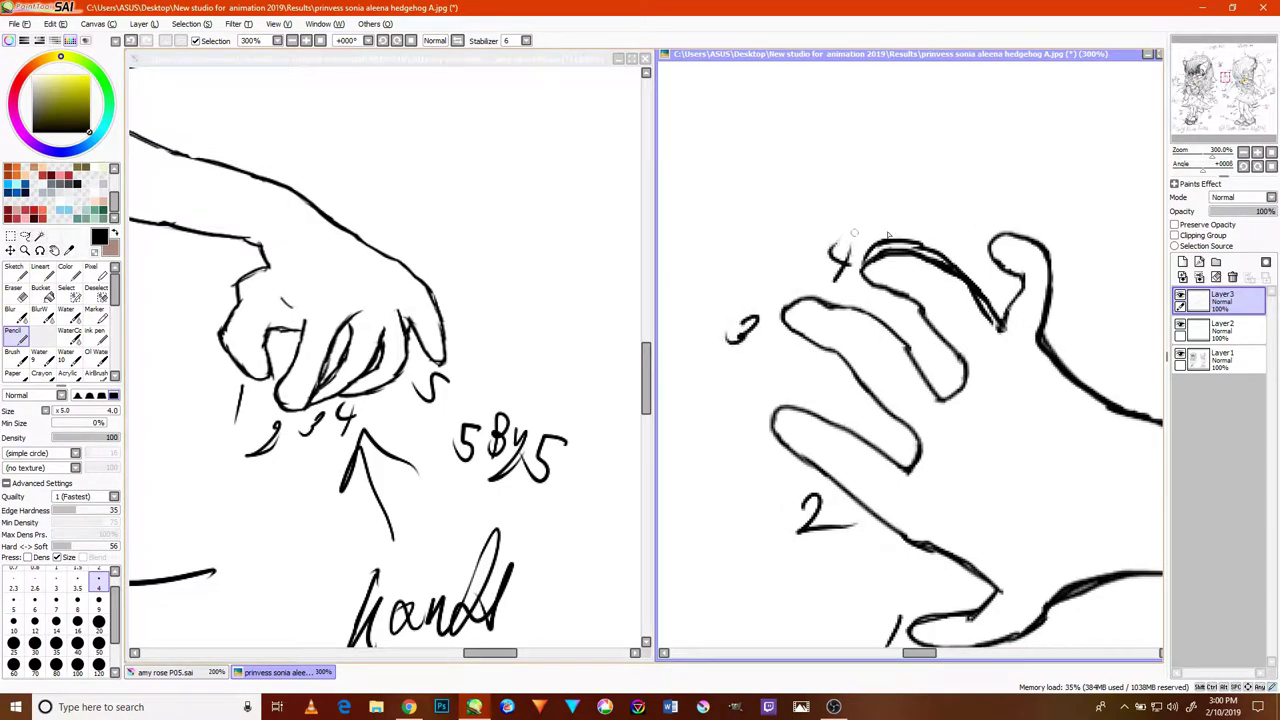
{"action": "left_click_drag", "start_coordinate": [962, 204], "coordinate": [940, 228]}
- Write "5 By 5" above the short-haired character's outstretched hand
{"action": "scroll", "coordinate": [900, 300], "scroll_direction": "up", "scroll_amount": 2}
{"action": "mouse_move", "coordinate": [856, 196]}
{"action": "left_mouse_down"}
{"action": "mouse_move", "coordinate": [838, 188]}
{"action": "mouse_move", "coordinate": [790, 236]}
{"action": "left_mouse_up"}
{"action": "mouse_move", "coordinate": [846, 240]}
{"action": "left_mouse_down"}
{"action": "mouse_move", "coordinate": [872, 200]}
{"action": "mouse_move", "coordinate": [846, 236]}
{"action": "mouse_move", "coordinate": [918, 238]}
{"action": "left_mouse_up"}
{"action": "left_click_drag", "start_coordinate": [946, 212], "coordinate": [830, 268]}
{"action": "left_click_drag", "start_coordinate": [992, 214], "coordinate": [928, 258]}
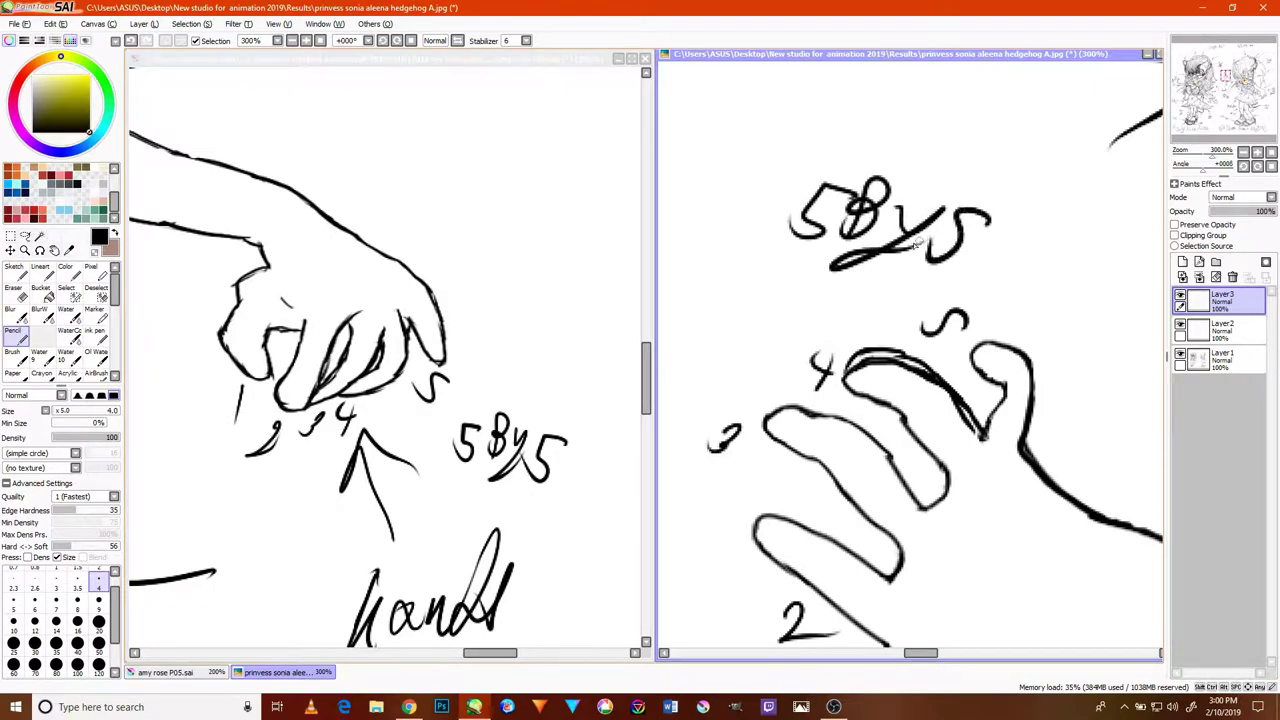
- Draw two opposing arrows on the palm of the short-haired character's outstretched hand, one slanting up and one slanting down
{"action": "scroll", "coordinate": [938, 376], "scroll_direction": "down", "scroll_amount": 3}
{"action": "scroll", "coordinate": [960, 442], "scroll_direction": "up", "scroll_amount": 4}
{"action": "mouse_move", "coordinate": [930, 513]}
{"action": "left_mouse_down"}
{"action": "mouse_move", "coordinate": [1029, 365]}
{"action": "mouse_move", "coordinate": [988, 392]}
{"action": "mouse_move", "coordinate": [1020, 435]}
{"action": "mouse_move", "coordinate": [1028, 546]}
{"action": "left_mouse_up"}
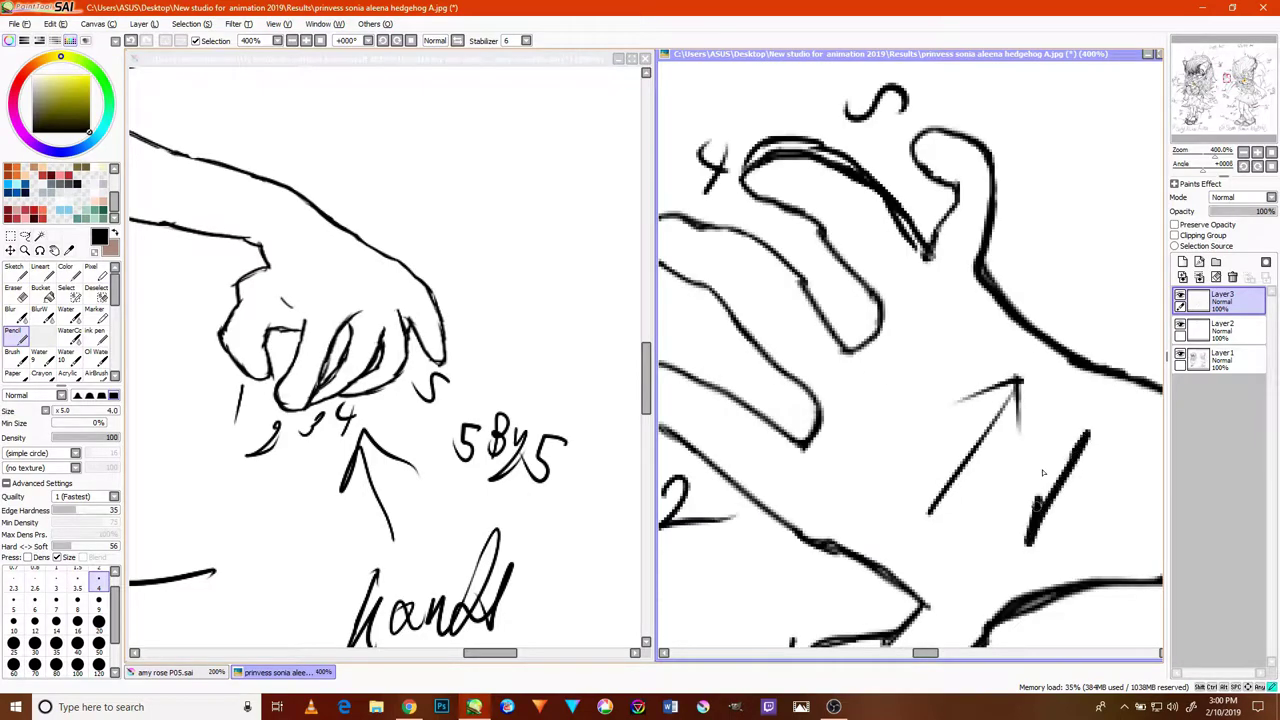
{"action": "left_click_drag", "start_coordinate": [1040, 470], "coordinate": [1028, 540]}
{"action": "left_click_drag", "start_coordinate": [1028, 540], "coordinate": [1068, 514]}
{"action": "scroll", "coordinate": [1094, 482], "scroll_direction": "down", "scroll_amount": 1}
{"action": "scroll", "coordinate": [1077, 492], "scroll_direction": "down", "scroll_amount": 2}
{"action": "scroll", "coordinate": [1077, 492], "scroll_direction": "up", "scroll_amount": 1}
{"action": "scroll", "coordinate": [1077, 497], "scroll_direction": "down", "scroll_amount": 1}
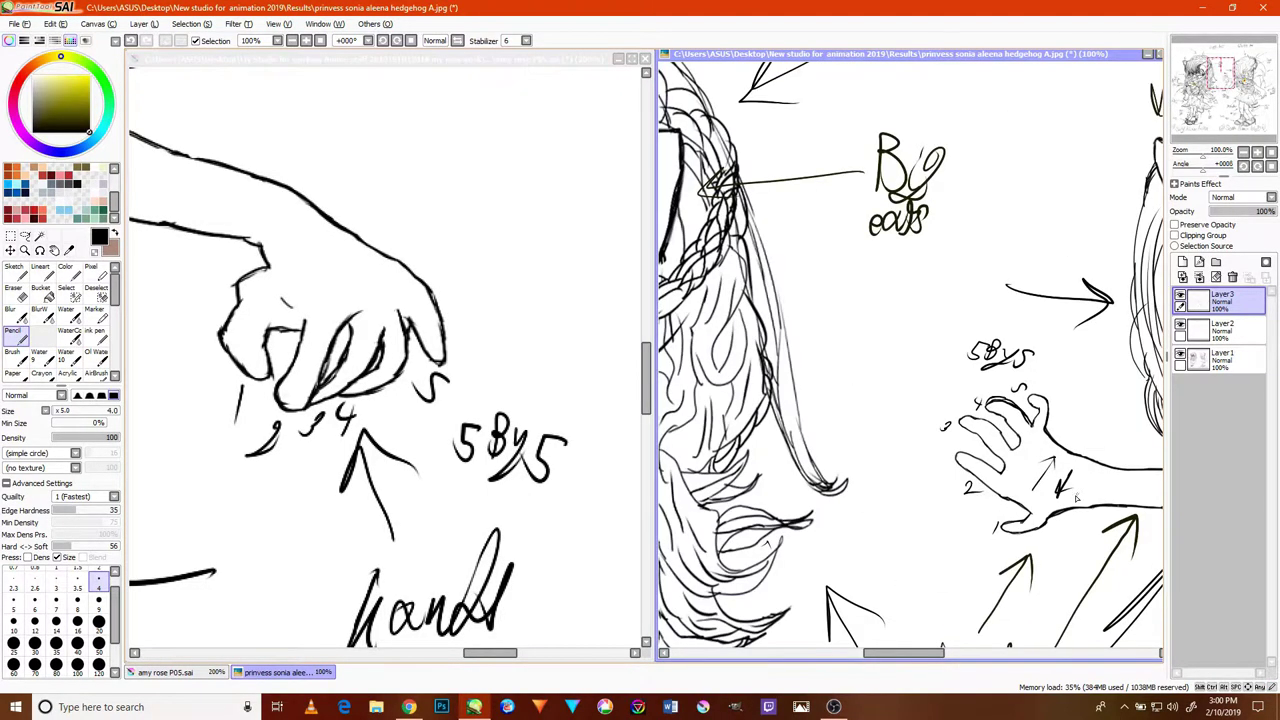
{"action": "scroll", "coordinate": [1027, 490], "scroll_direction": "down", "scroll_amount": 2}
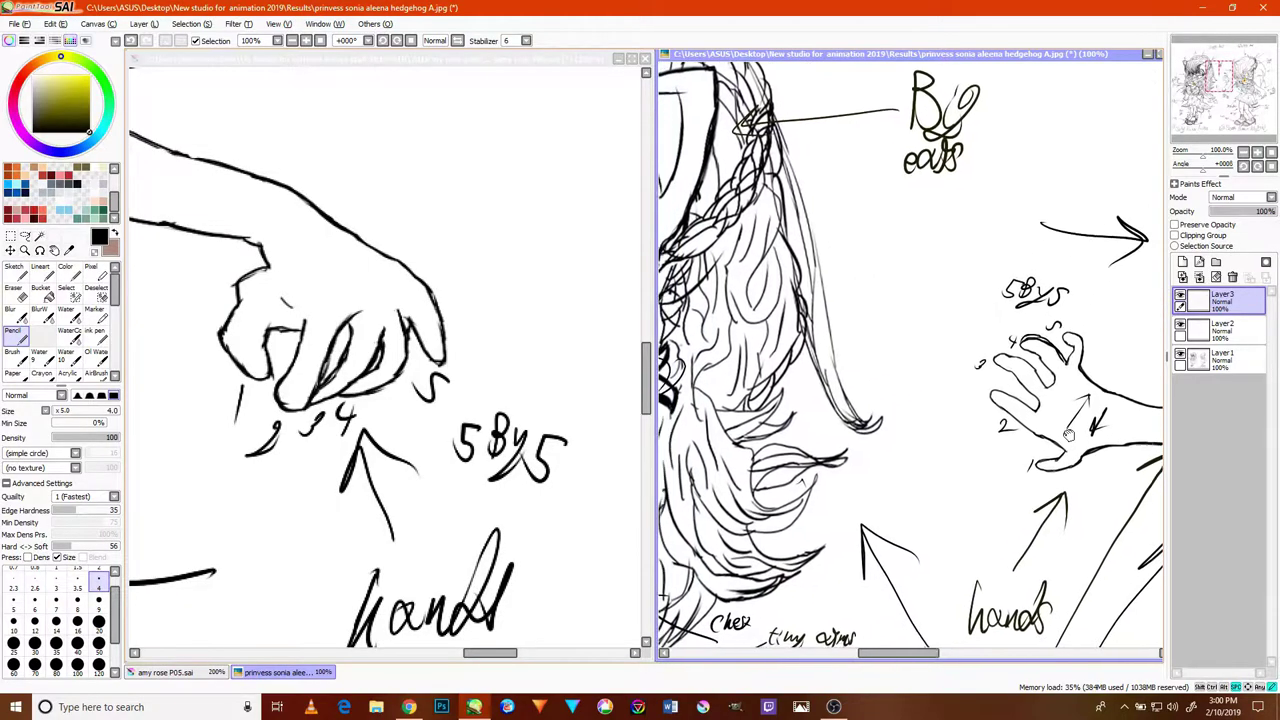
- Sketch guide lines at the thumb and finger bases of the outstretched hand and along the short-haired character's arm
{"action": "scroll", "coordinate": [1040, 476], "scroll_direction": "up", "scroll_amount": 3}
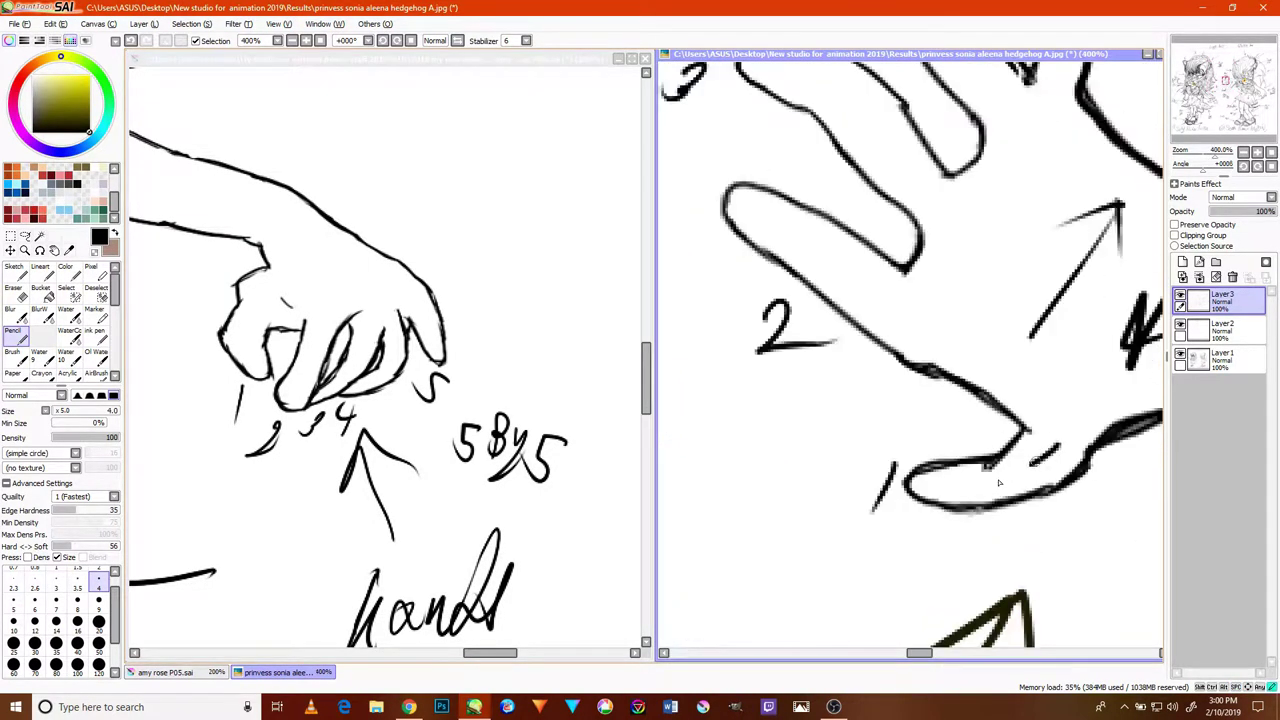
{"action": "left_click_drag", "start_coordinate": [872, 292], "coordinate": [980, 326]}
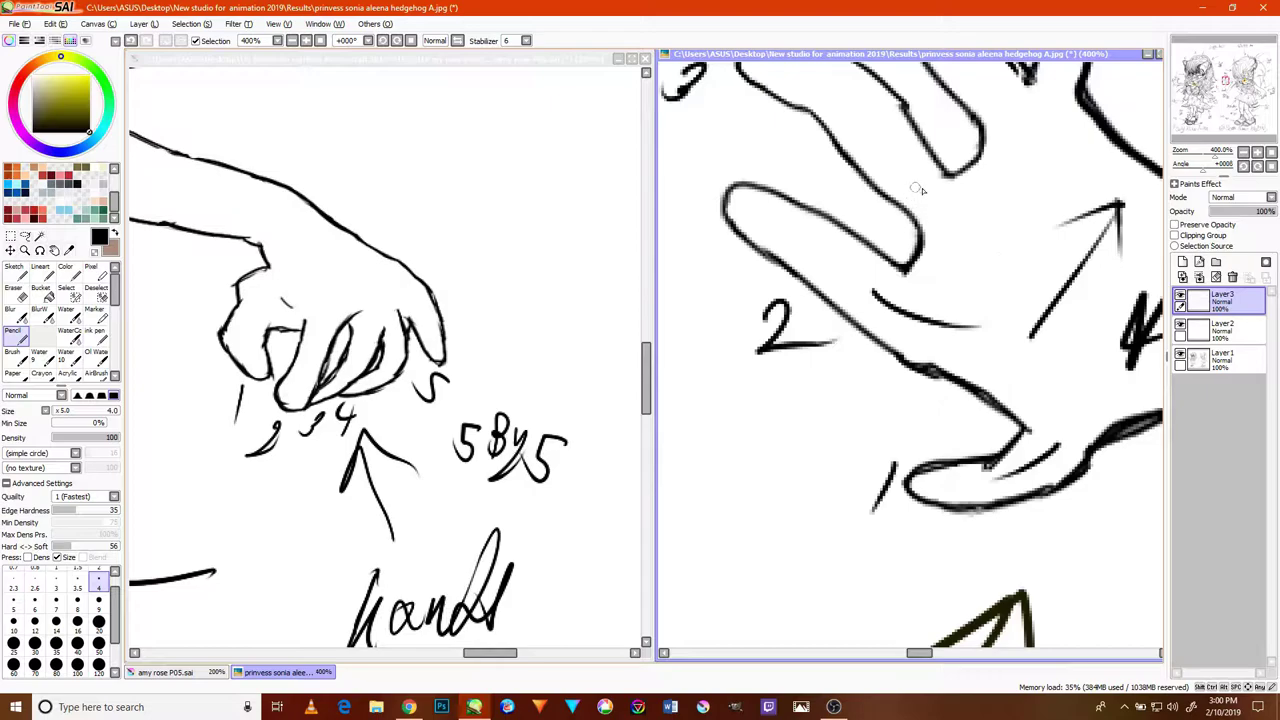
{"action": "left_click_drag", "start_coordinate": [922, 190], "coordinate": [1000, 240]}
{"action": "mouse_move", "coordinate": [1008, 112]}
{"action": "left_mouse_down"}
{"action": "mouse_move", "coordinate": [1058, 176]}
{"action": "mouse_move", "coordinate": [996, 296]}
{"action": "left_mouse_up"}
{"action": "mouse_move", "coordinate": [1026, 358]}
{"action": "left_mouse_down"}
{"action": "mouse_move", "coordinate": [963, 318]}
{"action": "mouse_move", "coordinate": [1066, 345]}
{"action": "mouse_move", "coordinate": [958, 403]}
{"action": "left_mouse_up"}
{"action": "mouse_move", "coordinate": [1028, 290]}
{"action": "left_mouse_down"}
{"action": "mouse_move", "coordinate": [1045, 277]}
{"action": "mouse_move", "coordinate": [1032, 348]}
{"action": "mouse_move", "coordinate": [1005, 341]}
{"action": "left_mouse_up"}
{"action": "mouse_move", "coordinate": [1045, 383]}
{"action": "left_mouse_down"}
{"action": "mouse_move", "coordinate": [852, 346]}
{"action": "mouse_move", "coordinate": [1143, 359]}
{"action": "left_mouse_up"}
{"action": "mouse_move", "coordinate": [1108, 380]}
{"action": "left_mouse_down"}
{"action": "mouse_move", "coordinate": [908, 349]}
{"action": "mouse_move", "coordinate": [721, 354]}
{"action": "mouse_move", "coordinate": [911, 304]}
{"action": "left_mouse_up"}
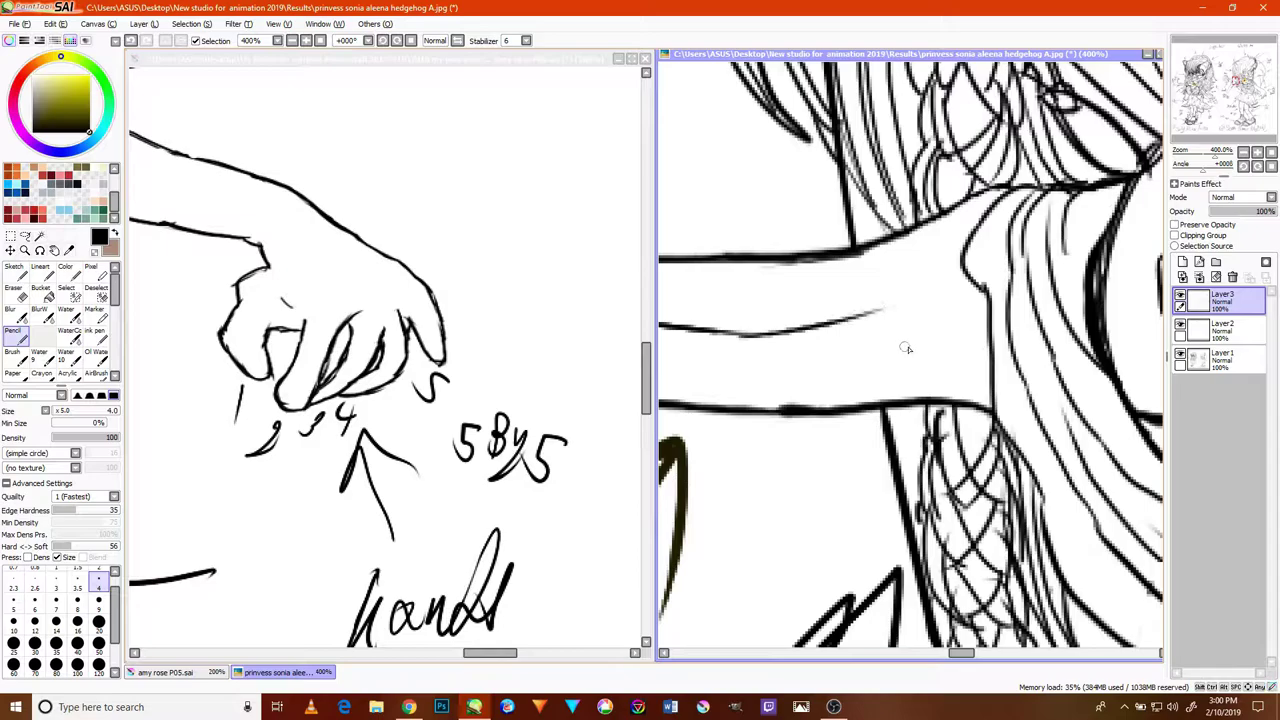
- Sketch guide marks on the short-haired character's lowered hand and arm, including a circle on the back of the hand
{"action": "scroll", "coordinate": [900, 349], "scroll_direction": "down", "scroll_amount": 10}
{"action": "left_click_drag", "start_coordinate": [955, 393], "coordinate": [681, 333]}
{"action": "left_click_drag", "start_coordinate": [904, 408], "coordinate": [866, 362]}
{"action": "scroll", "coordinate": [967, 453], "scroll_direction": "up", "scroll_amount": 4}
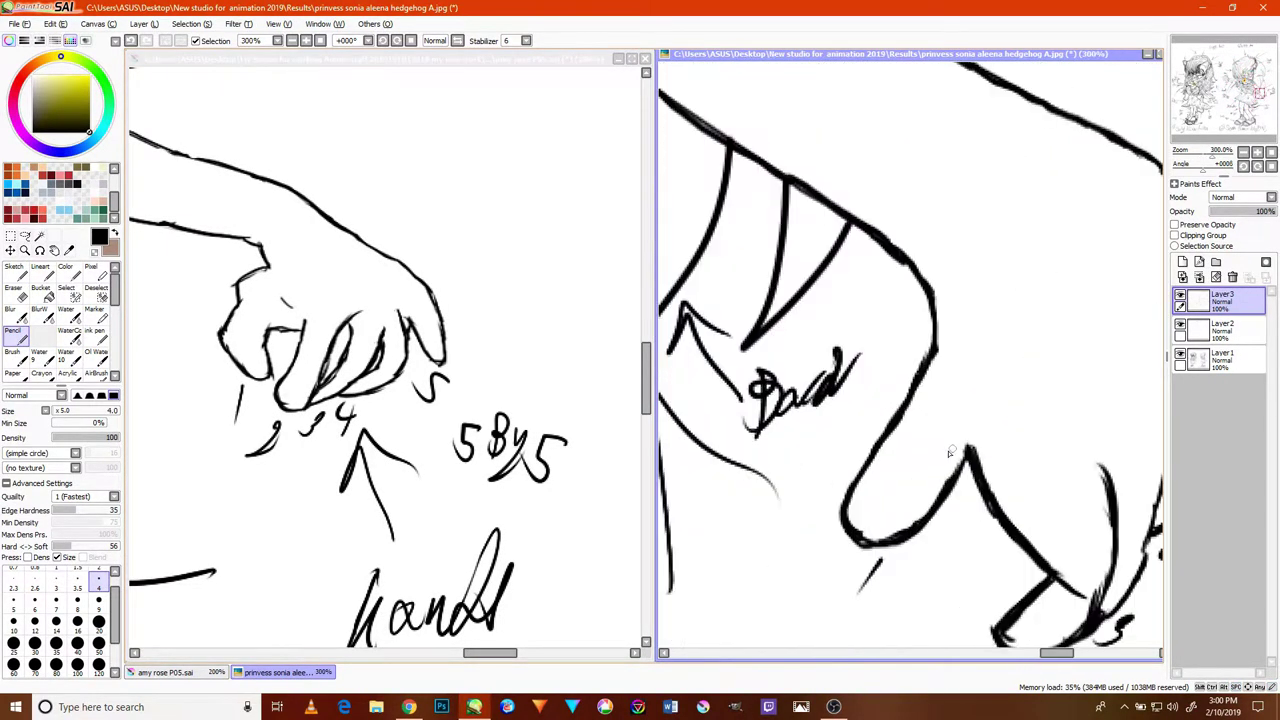
{"action": "left_click_drag", "start_coordinate": [901, 484], "coordinate": [1014, 335]}
{"action": "scroll", "coordinate": [1039, 405], "scroll_direction": "down", "scroll_amount": 2}
{"action": "scroll", "coordinate": [1046, 488], "scroll_direction": "up", "scroll_amount": 2}
{"action": "mouse_move", "coordinate": [1022, 558]}
{"action": "left_mouse_down"}
{"action": "mouse_move", "coordinate": [1080, 456]}
{"action": "mouse_move", "coordinate": [1071, 346]}
{"action": "mouse_move", "coordinate": [820, 484]}
{"action": "left_mouse_up"}
{"action": "mouse_move", "coordinate": [891, 591]}
{"action": "left_mouse_down"}
{"action": "mouse_move", "coordinate": [918, 450]}
{"action": "mouse_move", "coordinate": [891, 362]}
{"action": "left_mouse_up"}
{"action": "mouse_move", "coordinate": [955, 503]}
{"action": "left_mouse_down"}
{"action": "mouse_move", "coordinate": [962, 370]}
{"action": "mouse_move", "coordinate": [926, 292]}
{"action": "left_mouse_up"}
{"action": "mouse_move", "coordinate": [1014, 482]}
{"action": "left_mouse_down"}
{"action": "mouse_move", "coordinate": [1020, 330]}
{"action": "mouse_move", "coordinate": [996, 296]}
{"action": "left_mouse_up"}
{"action": "left_click_drag", "start_coordinate": [920, 315], "coordinate": [1000, 391]}
{"action": "left_click_drag", "start_coordinate": [1003, 340], "coordinate": [926, 450]}
{"action": "mouse_move", "coordinate": [922, 354]}
{"action": "left_mouse_down"}
{"action": "mouse_move", "coordinate": [963, 406]}
{"action": "mouse_move", "coordinate": [1146, 556]}
{"action": "left_mouse_up"}
{"action": "mouse_move", "coordinate": [1054, 485]}
{"action": "left_mouse_down"}
{"action": "mouse_move", "coordinate": [768, 267]}
{"action": "mouse_move", "coordinate": [1001, 425]}
{"action": "mouse_move", "coordinate": [848, 356]}
{"action": "left_mouse_up"}
{"action": "scroll", "coordinate": [891, 469], "scroll_direction": "down", "scroll_amount": 6}
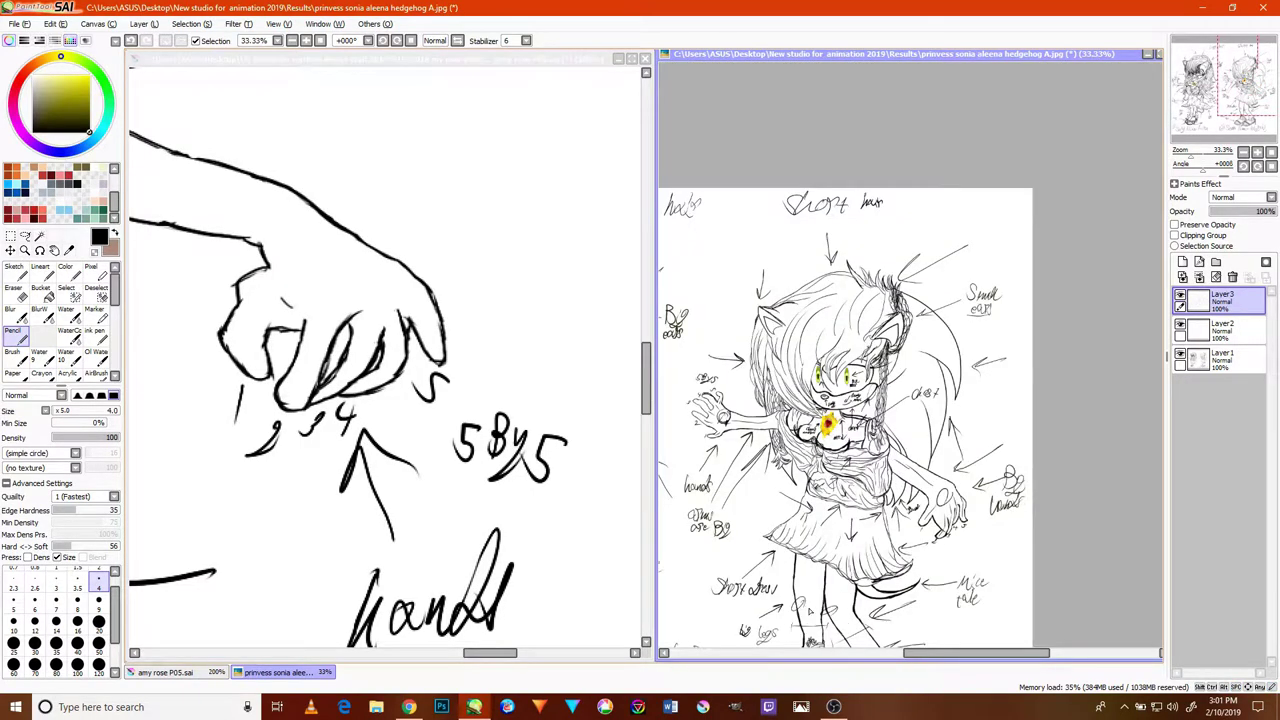
- Sketch guide lines across the short-haired character's upper legs below the skirt hem and lengthwise down both legs
{"action": "scroll", "coordinate": [817, 474], "scroll_direction": "up", "scroll_amount": 5}
{"action": "left_click_drag", "start_coordinate": [734, 449], "coordinate": [858, 470]}
{"action": "left_click_drag", "start_coordinate": [933, 516], "coordinate": [1022, 574]}
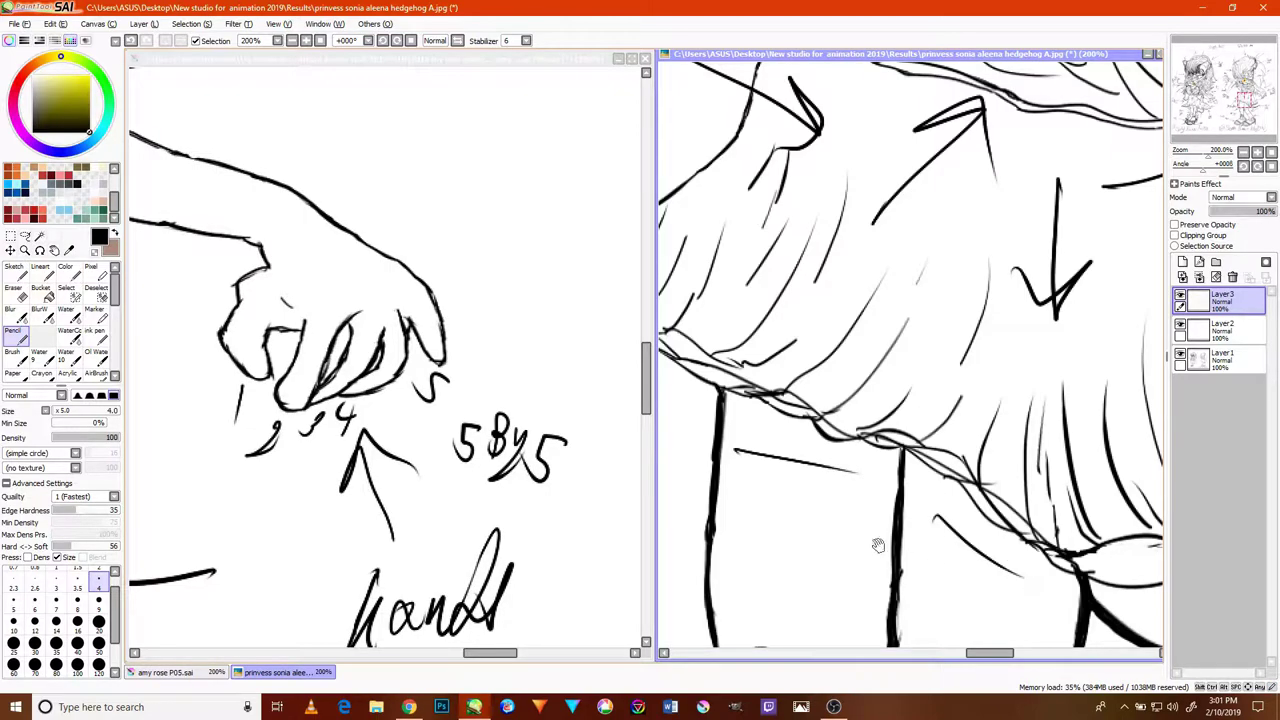
{"action": "left_click_drag", "start_coordinate": [794, 562], "coordinate": [911, 323]}
{"action": "left_click_drag", "start_coordinate": [921, 277], "coordinate": [883, 514]}
{"action": "scroll", "coordinate": [894, 566], "scroll_direction": "down", "scroll_amount": 2}
{"action": "left_click_drag", "start_coordinate": [889, 382], "coordinate": [915, 534]}
{"action": "left_click_drag", "start_coordinate": [970, 483], "coordinate": [775, 453]}
{"action": "mouse_move", "coordinate": [900, 217]}
{"action": "left_mouse_down"}
{"action": "mouse_move", "coordinate": [960, 440]}
{"action": "mouse_move", "coordinate": [885, 375]}
{"action": "left_mouse_up"}
{"action": "left_click_drag", "start_coordinate": [1010, 522], "coordinate": [900, 343]}
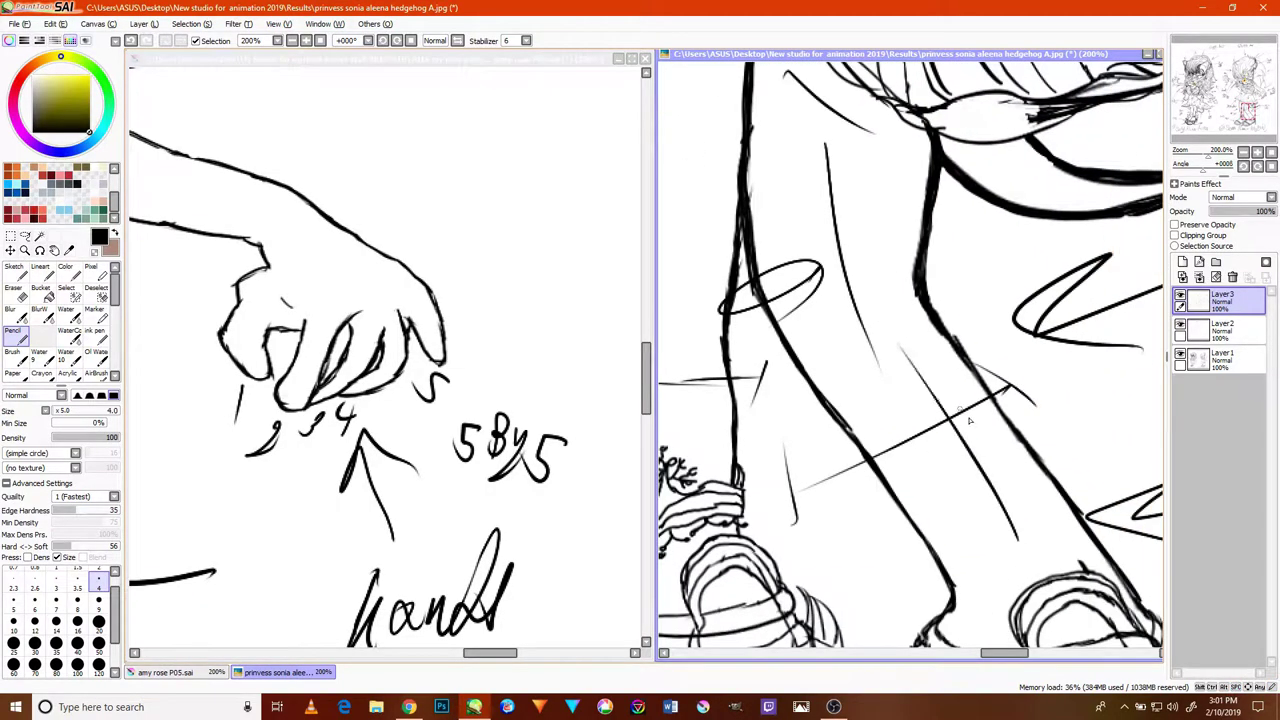
{"action": "scroll", "coordinate": [920, 480], "scroll_direction": "down", "scroll_amount": 2}
{"action": "scroll", "coordinate": [915, 490], "scroll_direction": "up", "scroll_amount": 2}
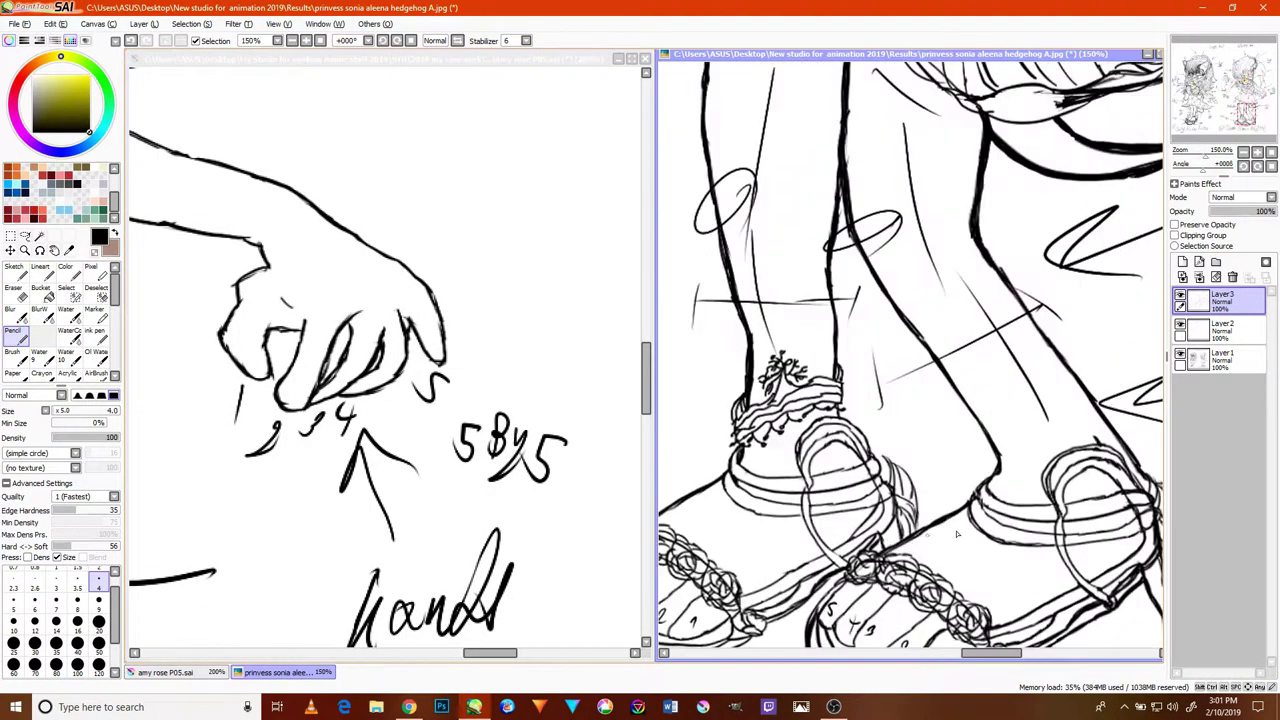
- Sketch crossing guide lines over the instep and ankle of the short-haired character's foot below the slanted leg
{"action": "mouse_move", "coordinate": [1010, 601]}
{"action": "left_mouse_down"}
{"action": "mouse_move", "coordinate": [987, 604]}
{"action": "mouse_move", "coordinate": [920, 534]}
{"action": "mouse_move", "coordinate": [925, 516]}
{"action": "mouse_move", "coordinate": [957, 503]}
{"action": "left_mouse_up"}
{"action": "left_click_drag", "start_coordinate": [945, 504], "coordinate": [1041, 576]}
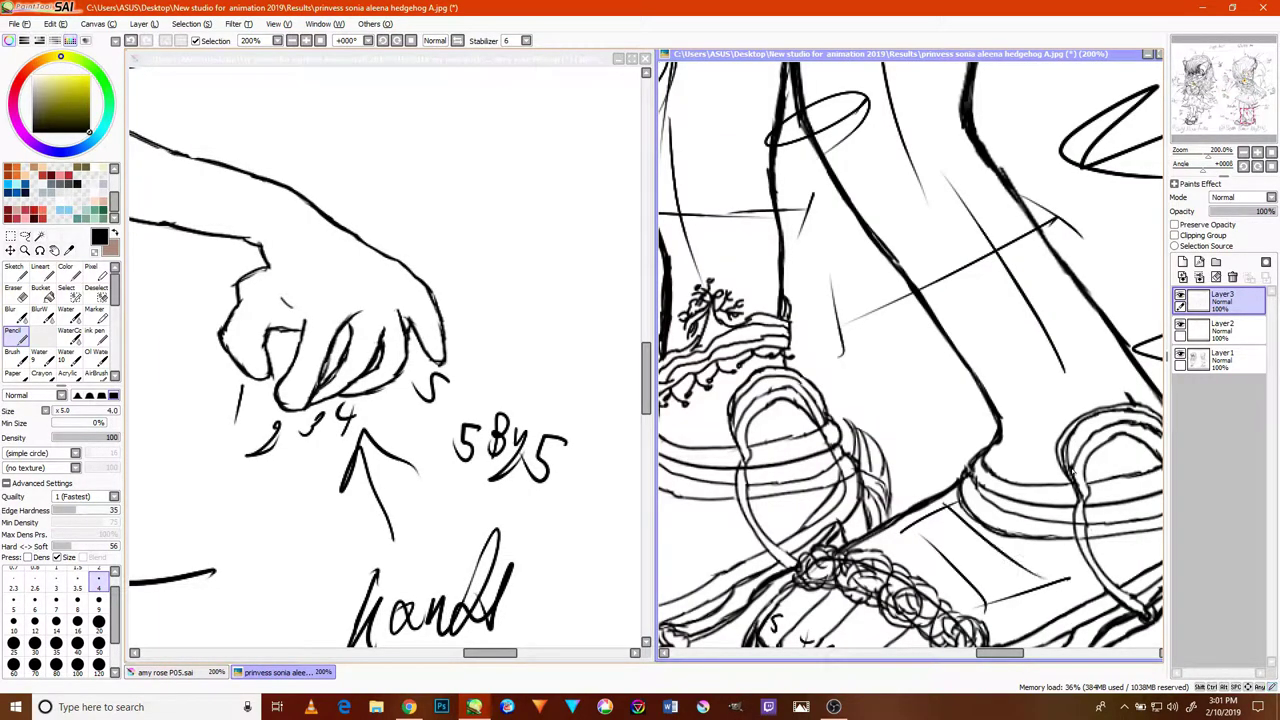
{"action": "mouse_move", "coordinate": [1046, 434]}
{"action": "left_mouse_down"}
{"action": "mouse_move", "coordinate": [1025, 555]}
{"action": "mouse_move", "coordinate": [981, 535]}
{"action": "mouse_move", "coordinate": [1010, 405]}
{"action": "left_mouse_up"}
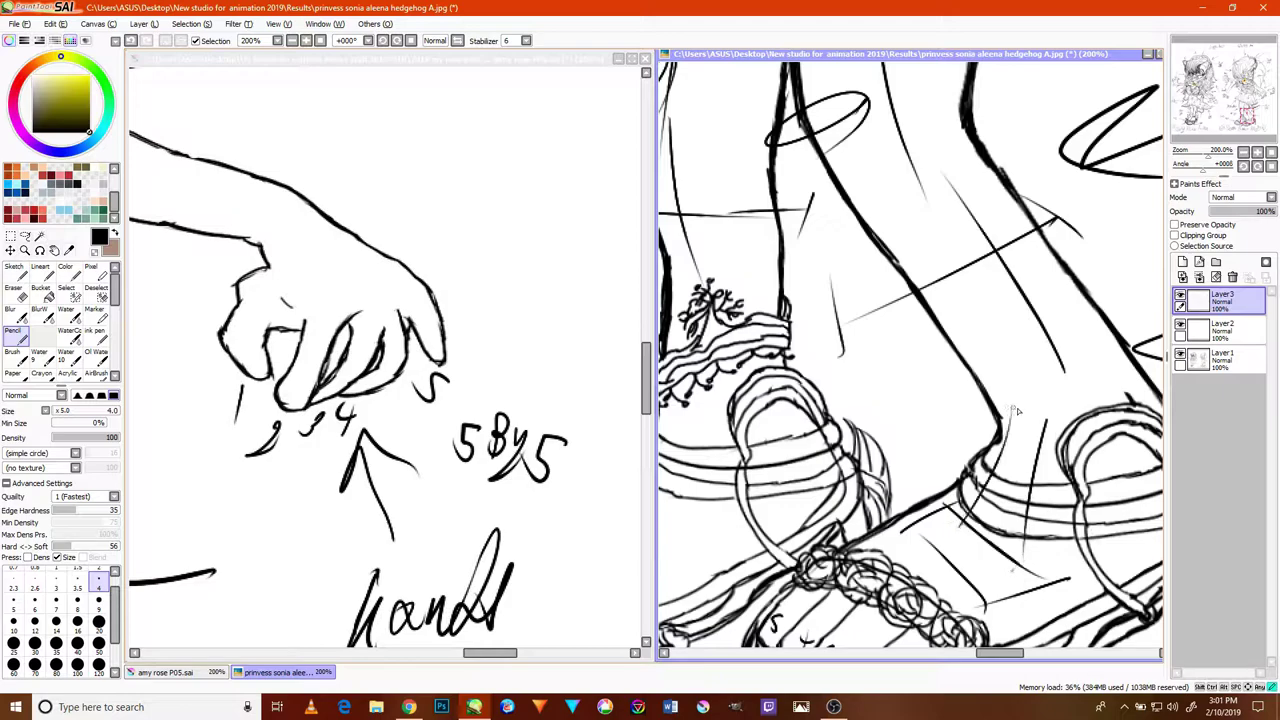
{"action": "scroll", "coordinate": [1048, 442], "scroll_direction": "down", "scroll_amount": 3}
{"action": "scroll", "coordinate": [985, 550], "scroll_direction": "up", "scroll_amount": 2}
{"action": "mouse_move", "coordinate": [1010, 528]}
{"action": "left_mouse_down"}
{"action": "mouse_move", "coordinate": [1039, 507]}
{"action": "mouse_move", "coordinate": [968, 464]}
{"action": "left_mouse_up"}
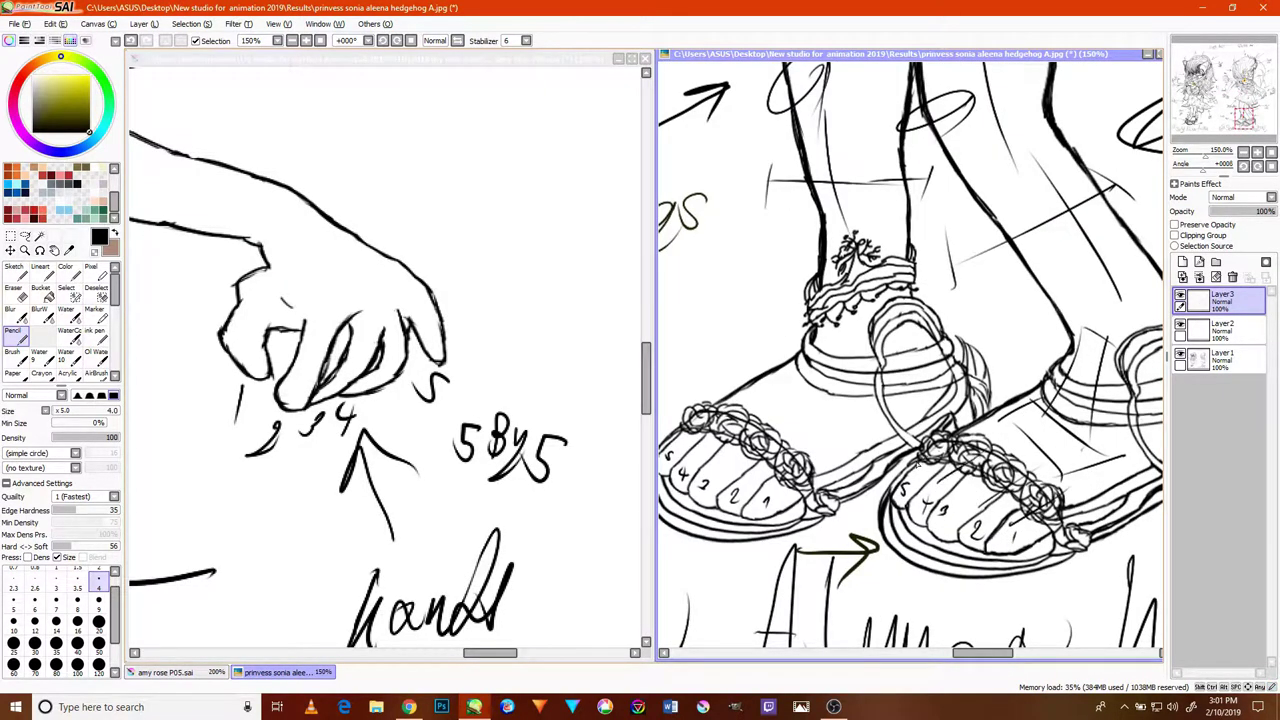
- Sketch guide marks on the short-haired character's sandaled feet, including a box outline on the instep of the foot below the upright leg
{"action": "left_click_drag", "start_coordinate": [997, 516], "coordinate": [1046, 476]}
{"action": "scroll", "coordinate": [816, 450], "scroll_direction": "up", "scroll_amount": 2}
{"action": "mouse_move", "coordinate": [830, 304]}
{"action": "left_mouse_down"}
{"action": "mouse_move", "coordinate": [888, 345]}
{"action": "mouse_move", "coordinate": [752, 328]}
{"action": "mouse_move", "coordinate": [819, 297]}
{"action": "left_mouse_up"}
{"action": "scroll", "coordinate": [848, 406], "scroll_direction": "down", "scroll_amount": 3}
{"action": "scroll", "coordinate": [858, 420], "scroll_direction": "up", "scroll_amount": 4}
{"action": "mouse_move", "coordinate": [856, 420]}
{"action": "left_mouse_down"}
{"action": "mouse_move", "coordinate": [835, 274]}
{"action": "mouse_move", "coordinate": [868, 382]}
{"action": "left_mouse_up"}
{"action": "scroll", "coordinate": [863, 378], "scroll_direction": "down", "scroll_amount": 4}
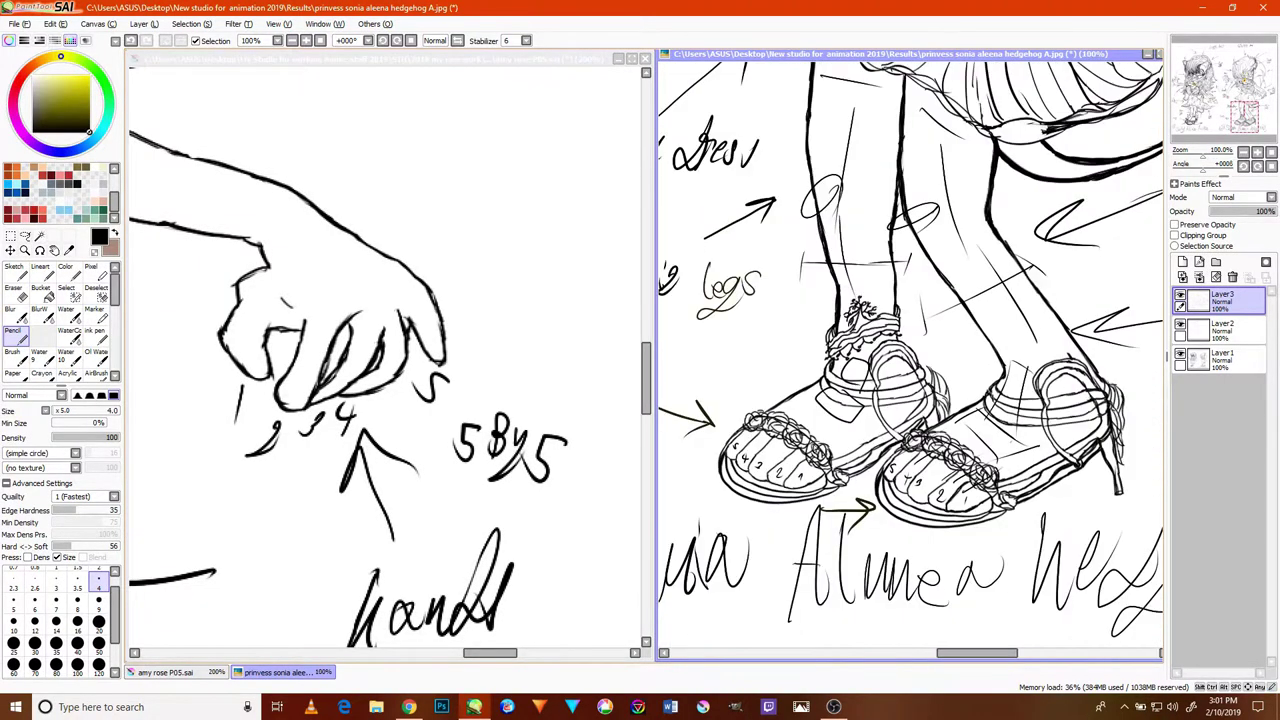
- Sketch slanted guide lines from the instep across the flowered strap toward the toes of the short-haired character's foot below the upright leg
{"action": "left_click_drag", "start_coordinate": [796, 421], "coordinate": [878, 440]}
{"action": "scroll", "coordinate": [860, 484], "scroll_direction": "up", "scroll_amount": 2}
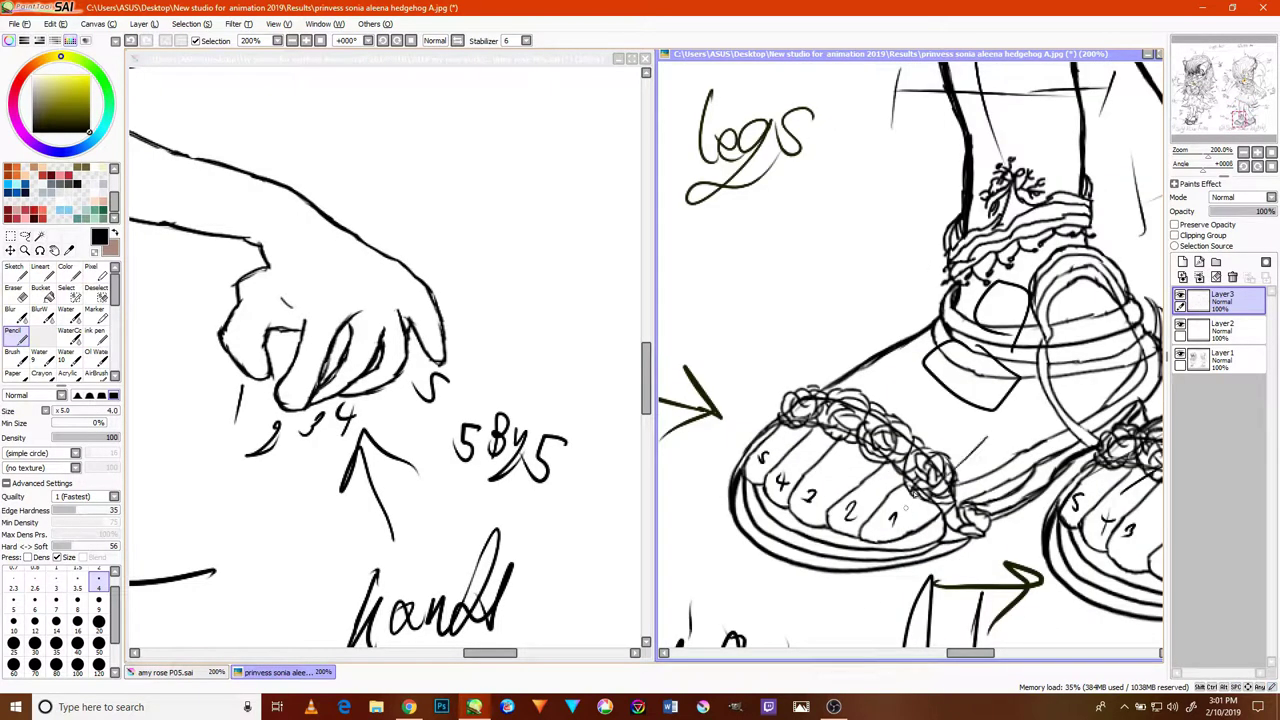
{"action": "left_click_drag", "start_coordinate": [938, 409], "coordinate": [880, 486]}
{"action": "mouse_move", "coordinate": [912, 392]}
{"action": "left_mouse_down"}
{"action": "mouse_move", "coordinate": [874, 428]}
{"action": "mouse_move", "coordinate": [850, 404]}
{"action": "left_mouse_up"}
{"action": "left_click_drag", "start_coordinate": [846, 410], "coordinate": [820, 434]}
{"action": "left_click_drag", "start_coordinate": [862, 372], "coordinate": [816, 422]}
{"action": "scroll", "coordinate": [815, 434], "scroll_direction": "down", "scroll_amount": 5}
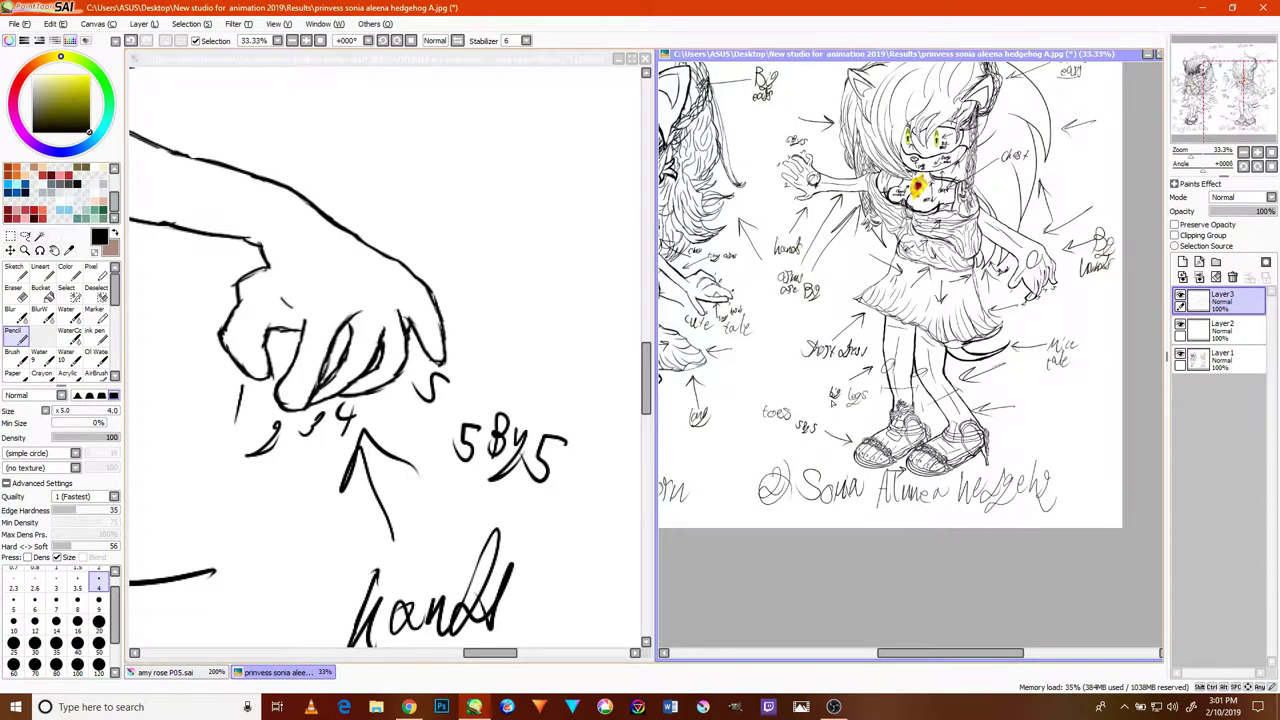
- Sketch toe guide lines across the straps of the long-haired character's front shoe and a four-sided outline on its instep
{"action": "left_click_drag", "start_coordinate": [818, 370], "coordinate": [1125, 425]}
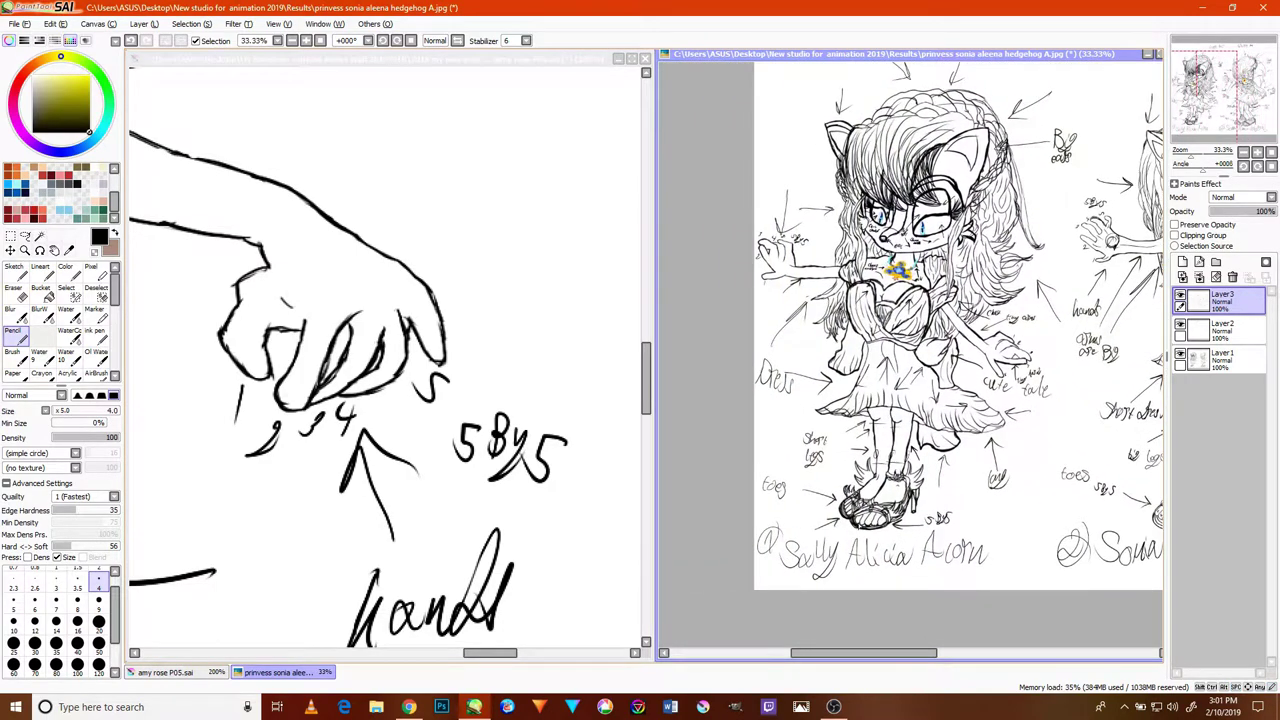
{"action": "scroll", "coordinate": [870, 506], "scroll_direction": "up", "scroll_amount": 4}
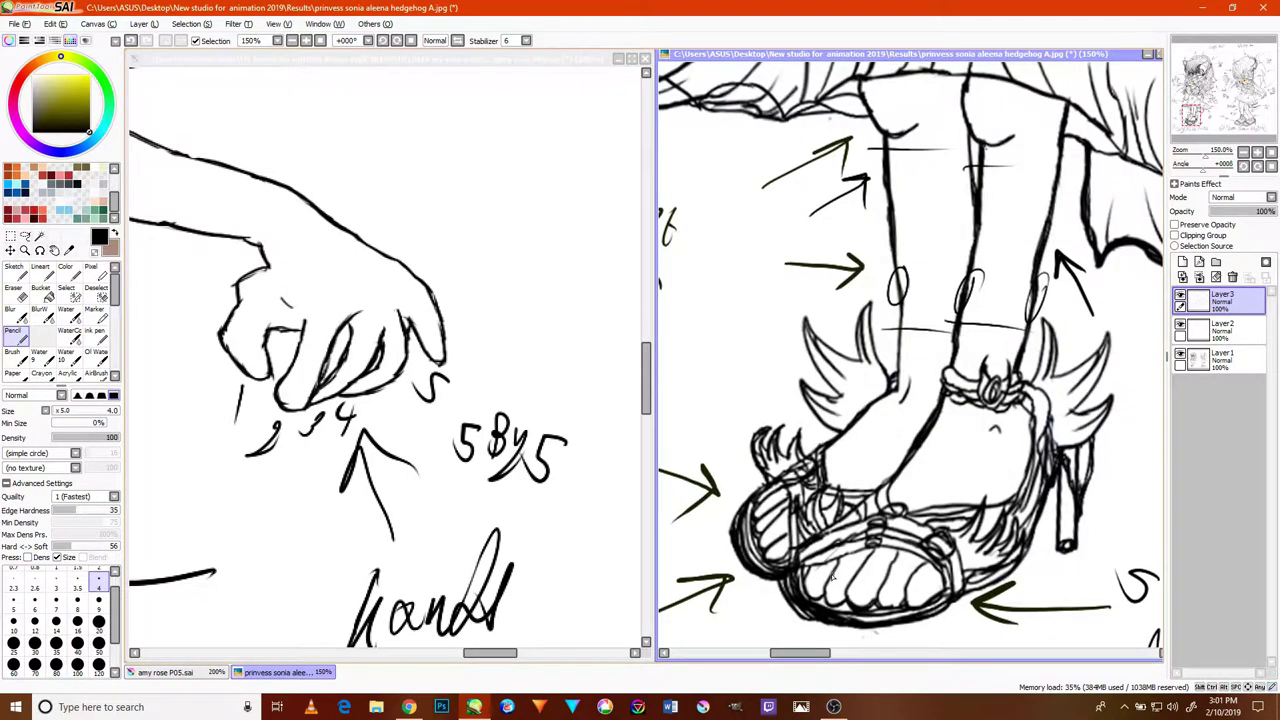
{"action": "scroll", "coordinate": [834, 577], "scroll_direction": "up", "scroll_amount": 2}
{"action": "left_click_drag", "start_coordinate": [828, 585], "coordinate": [930, 495]}
{"action": "left_click_drag", "start_coordinate": [878, 588], "coordinate": [944, 514]}
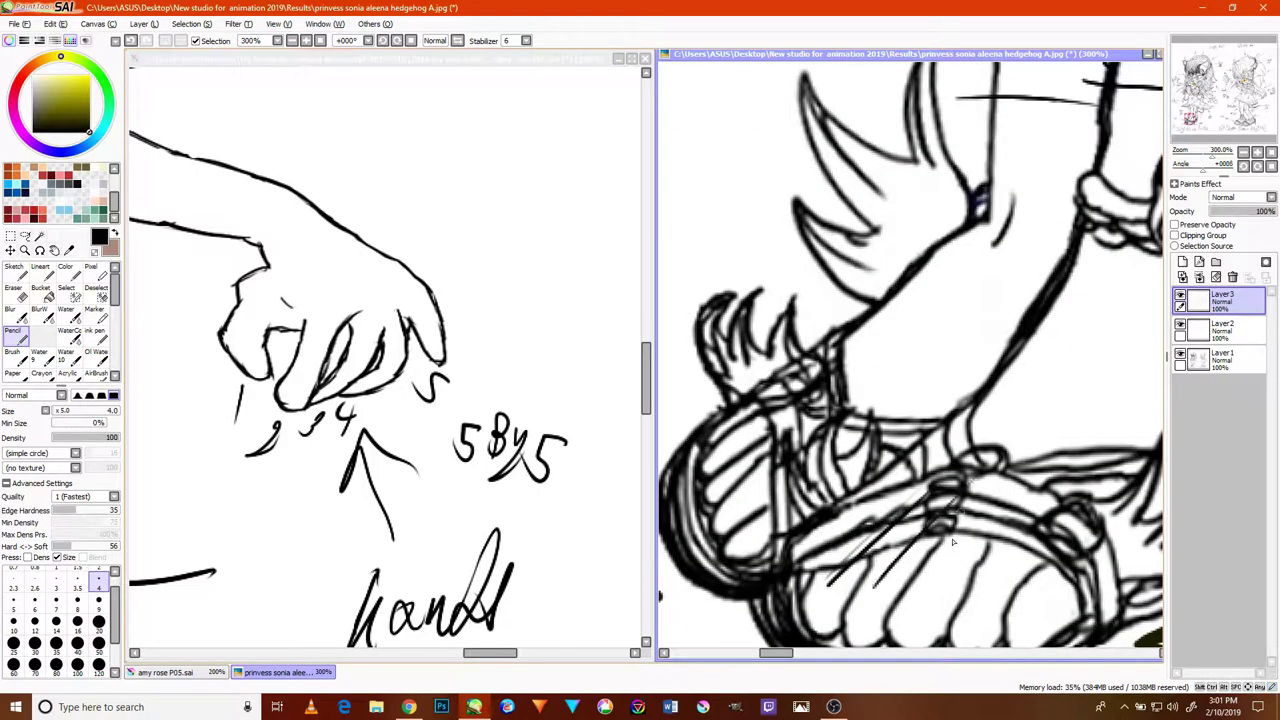
{"action": "scroll", "coordinate": [1079, 489], "scroll_direction": "down", "scroll_amount": 3}
{"action": "scroll", "coordinate": [1079, 489], "scroll_direction": "up", "scroll_amount": 2}
{"action": "mouse_move", "coordinate": [1138, 466]}
{"action": "left_mouse_down"}
{"action": "mouse_move", "coordinate": [1100, 510]}
{"action": "mouse_move", "coordinate": [1045, 418]}
{"action": "mouse_move", "coordinate": [1140, 486]}
{"action": "left_mouse_up"}
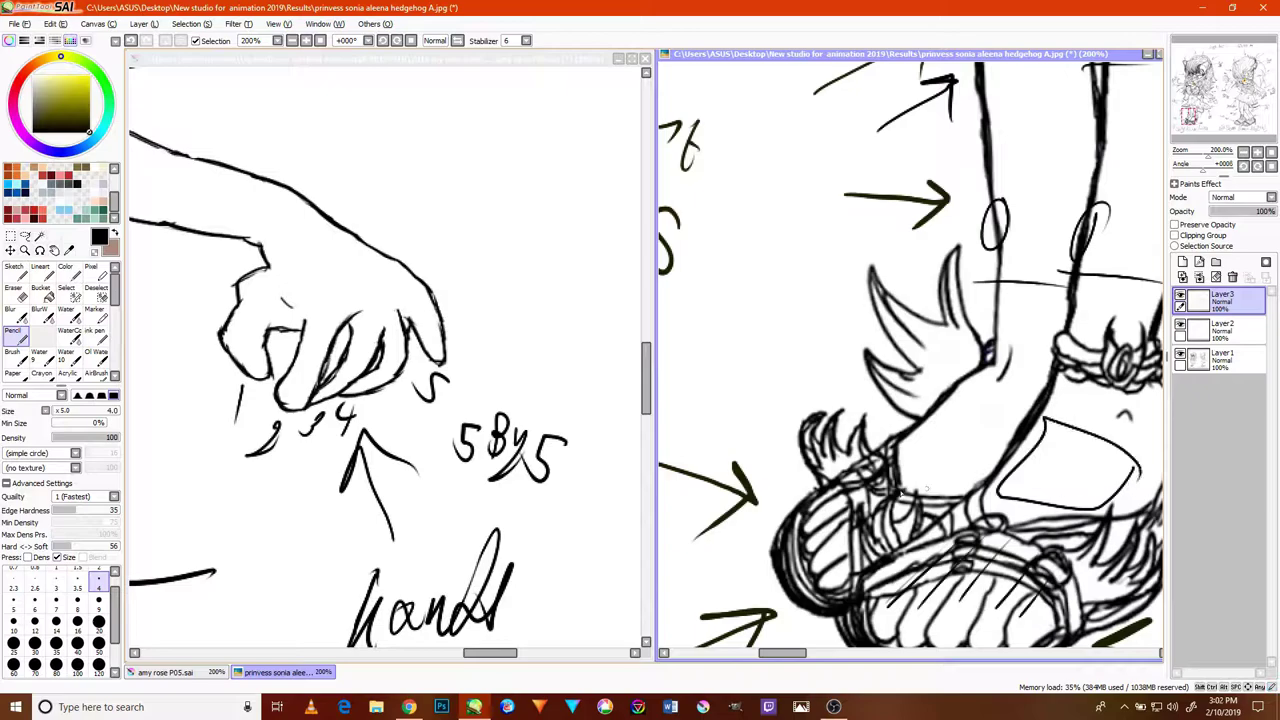
- Sketch slanted toe guide lines across the long-haired character's rear shoe and a four-sided outline on that foot's instep
{"action": "scroll", "coordinate": [838, 498], "scroll_direction": "up", "scroll_amount": 2}
{"action": "mouse_move", "coordinate": [820, 500]}
{"action": "left_mouse_down"}
{"action": "mouse_move", "coordinate": [930, 438]}
{"action": "mouse_move", "coordinate": [846, 518]}
{"action": "mouse_move", "coordinate": [936, 454]}
{"action": "left_mouse_up"}
{"action": "mouse_move", "coordinate": [843, 568]}
{"action": "left_mouse_down"}
{"action": "mouse_move", "coordinate": [940, 470]}
{"action": "mouse_move", "coordinate": [962, 490]}
{"action": "left_mouse_up"}
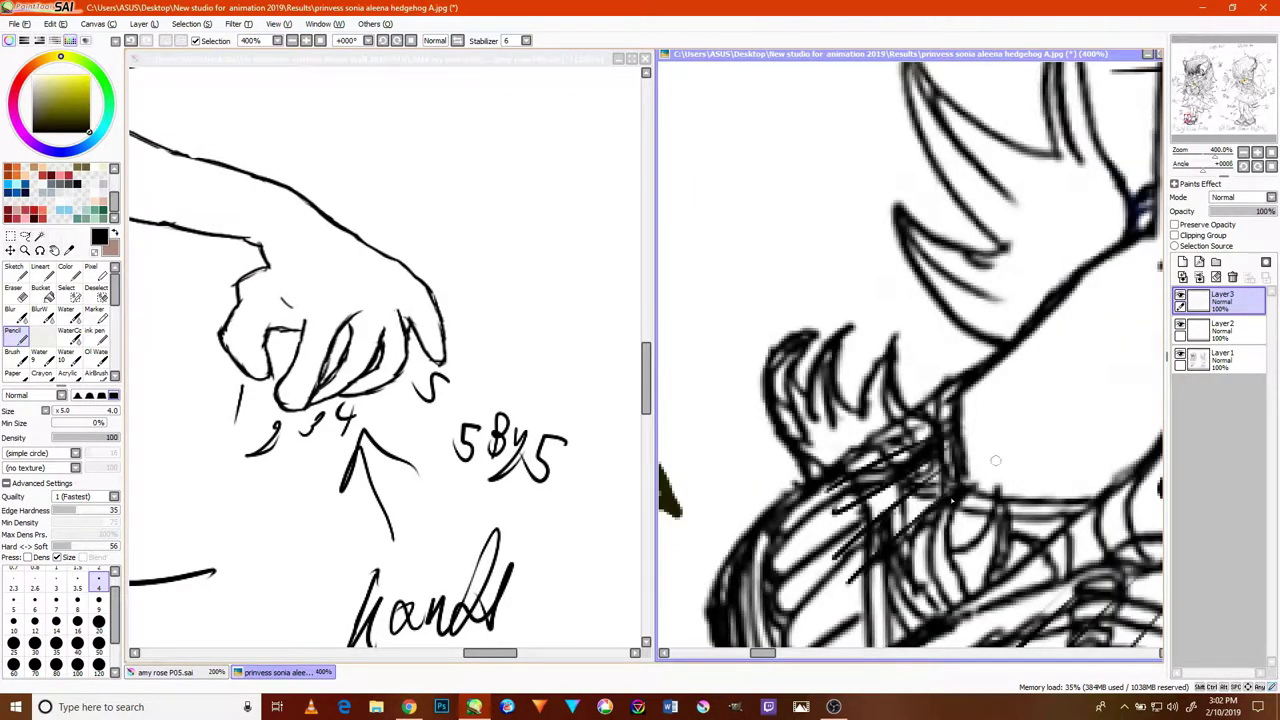
{"action": "left_click_drag", "start_coordinate": [860, 632], "coordinate": [940, 530]}
{"action": "scroll", "coordinate": [1078, 456], "scroll_direction": "down", "scroll_amount": 3}
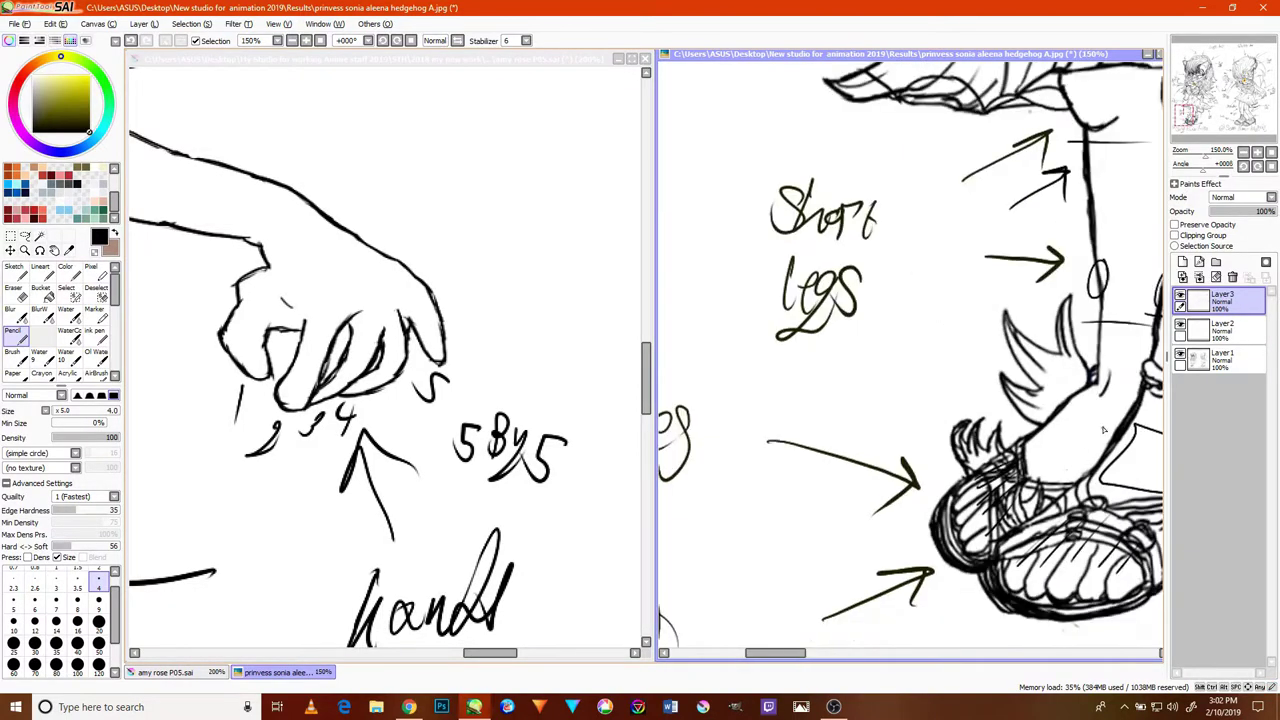
{"action": "scroll", "coordinate": [1085, 410], "scroll_direction": "down", "scroll_amount": 2}
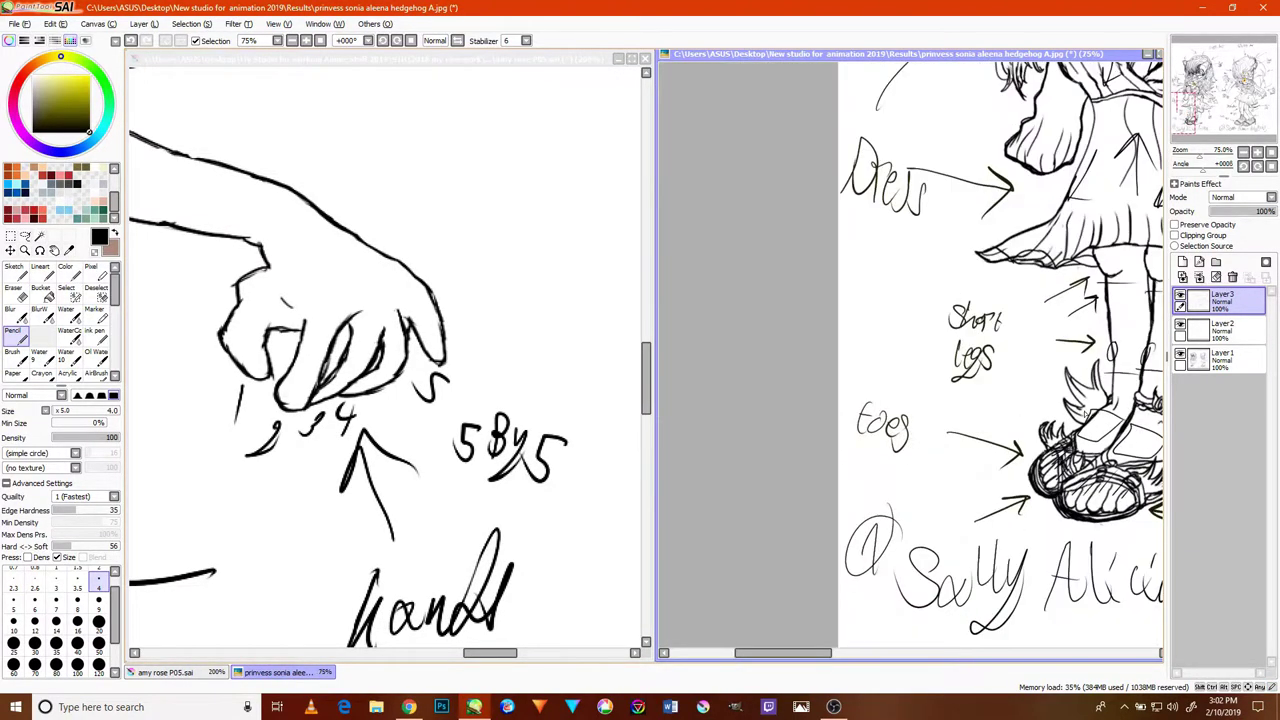
- Sketch lengthwise guide lines down both of the long-haired character's legs and small circles at the knees below the skirt hem
{"action": "left_click_drag", "start_coordinate": [1033, 347], "coordinate": [746, 421]}
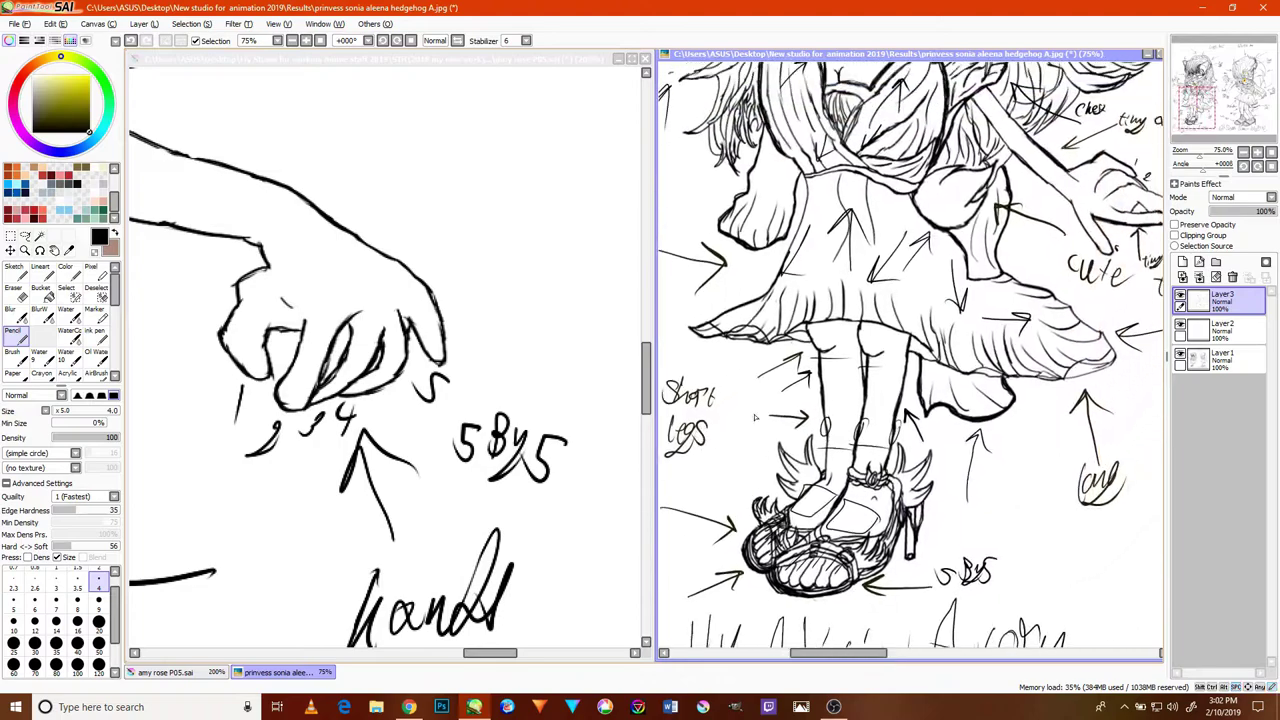
{"action": "scroll", "coordinate": [925, 393], "scroll_direction": "down", "scroll_amount": 1}
{"action": "scroll", "coordinate": [925, 393], "scroll_direction": "up", "scroll_amount": 5}
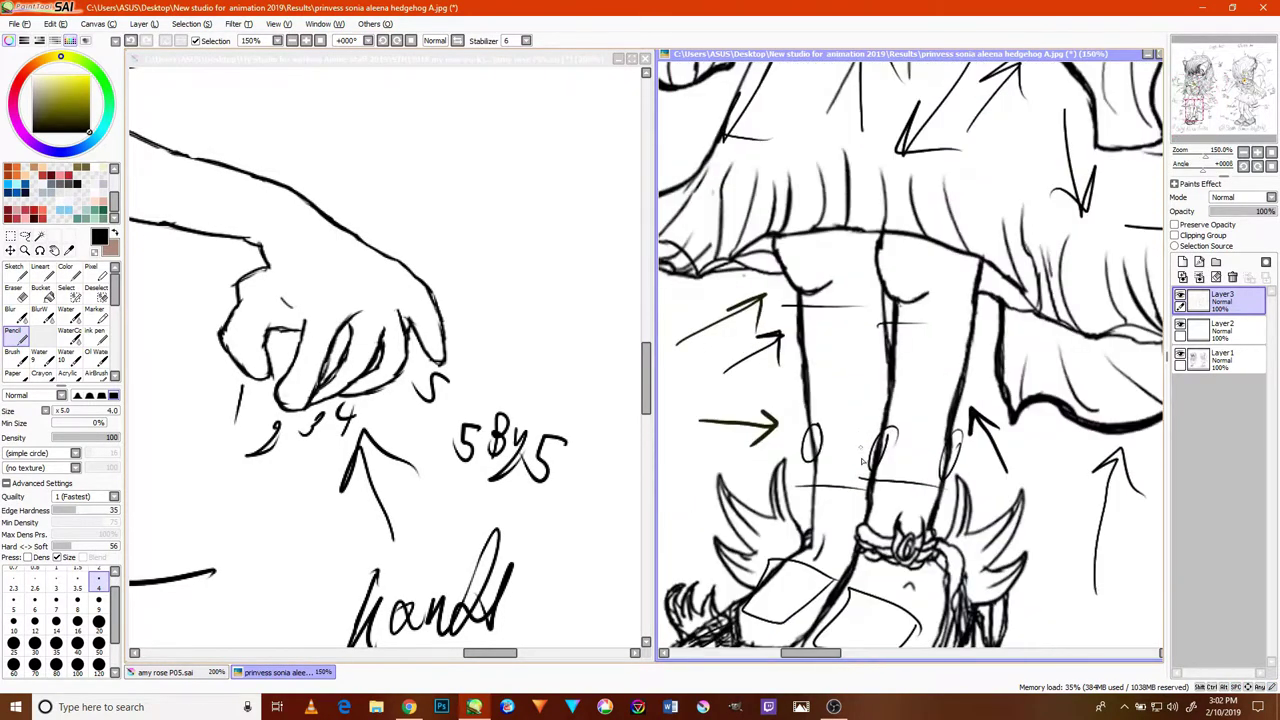
{"action": "left_click_drag", "start_coordinate": [890, 515], "coordinate": [948, 276]}
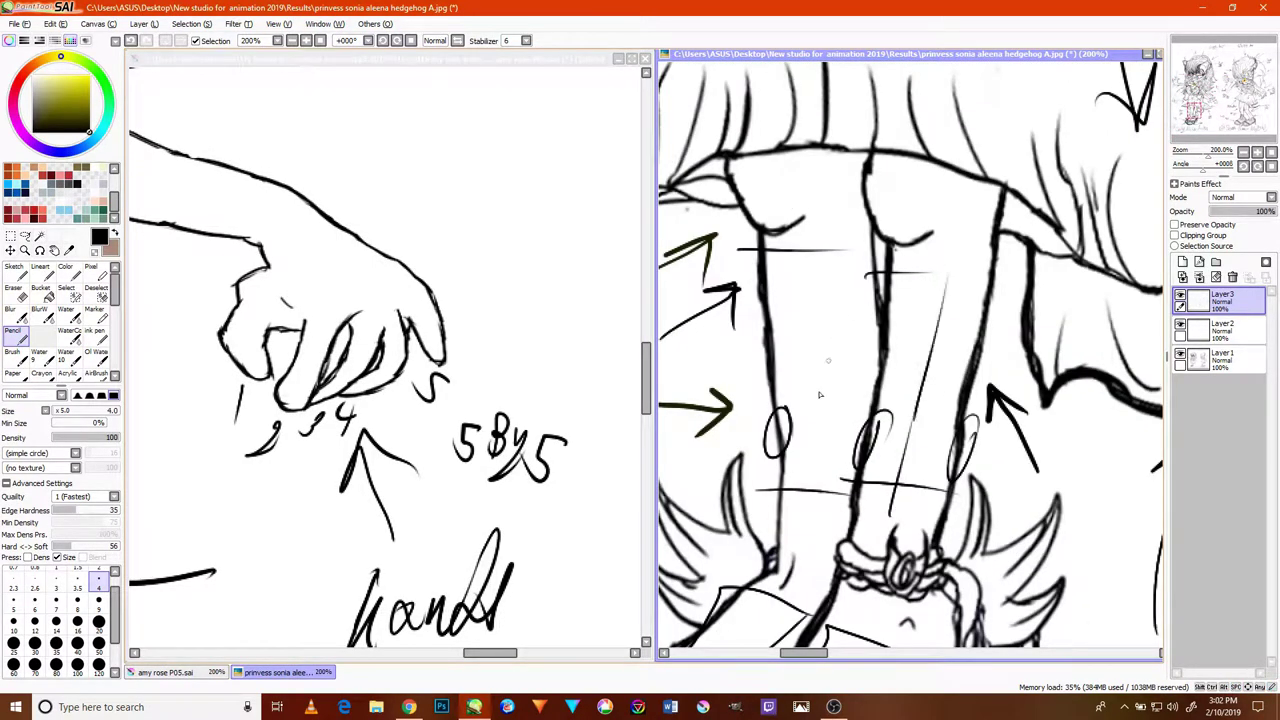
{"action": "left_click_drag", "start_coordinate": [808, 530], "coordinate": [828, 240]}
{"action": "left_click_drag", "start_coordinate": [960, 228], "coordinate": [933, 229]}
{"action": "scroll", "coordinate": [816, 183], "scroll_direction": "down", "scroll_amount": 4}
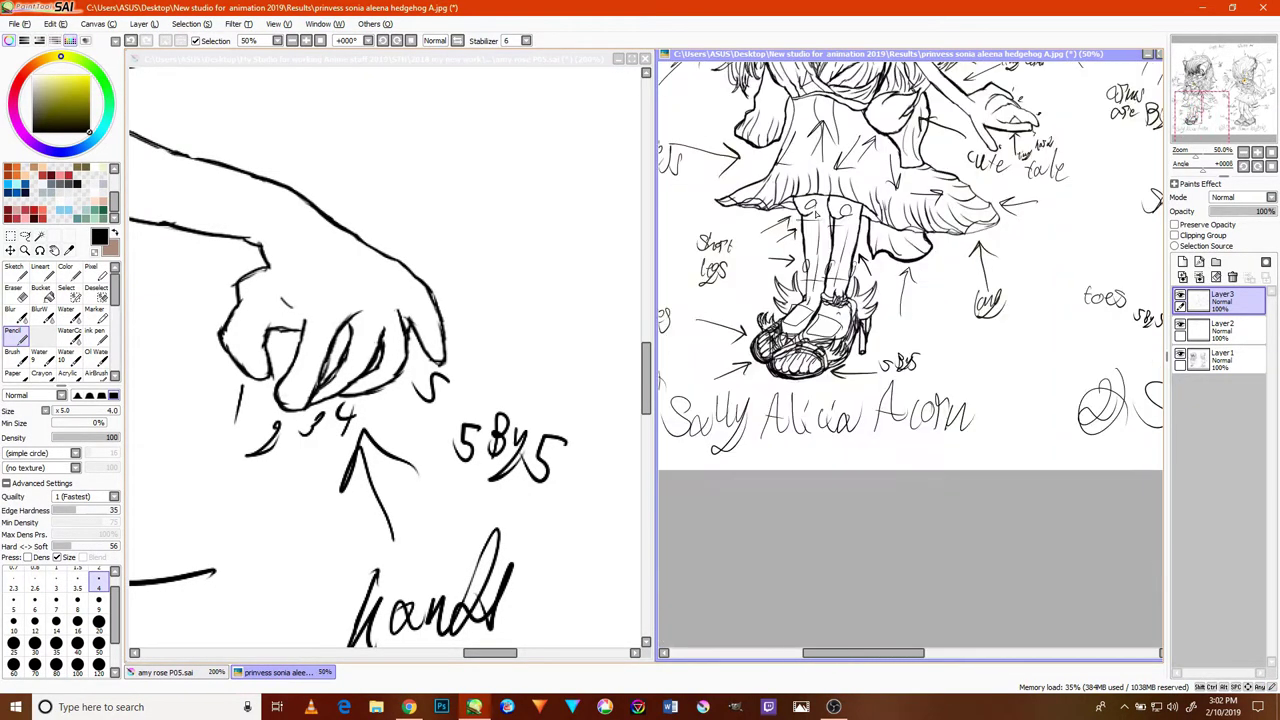
- Sketch a circle with inner curves on the puffed part of the long-haired character's dress beside the waist
{"action": "scroll", "coordinate": [1008, 149], "scroll_direction": "up", "scroll_amount": 1}
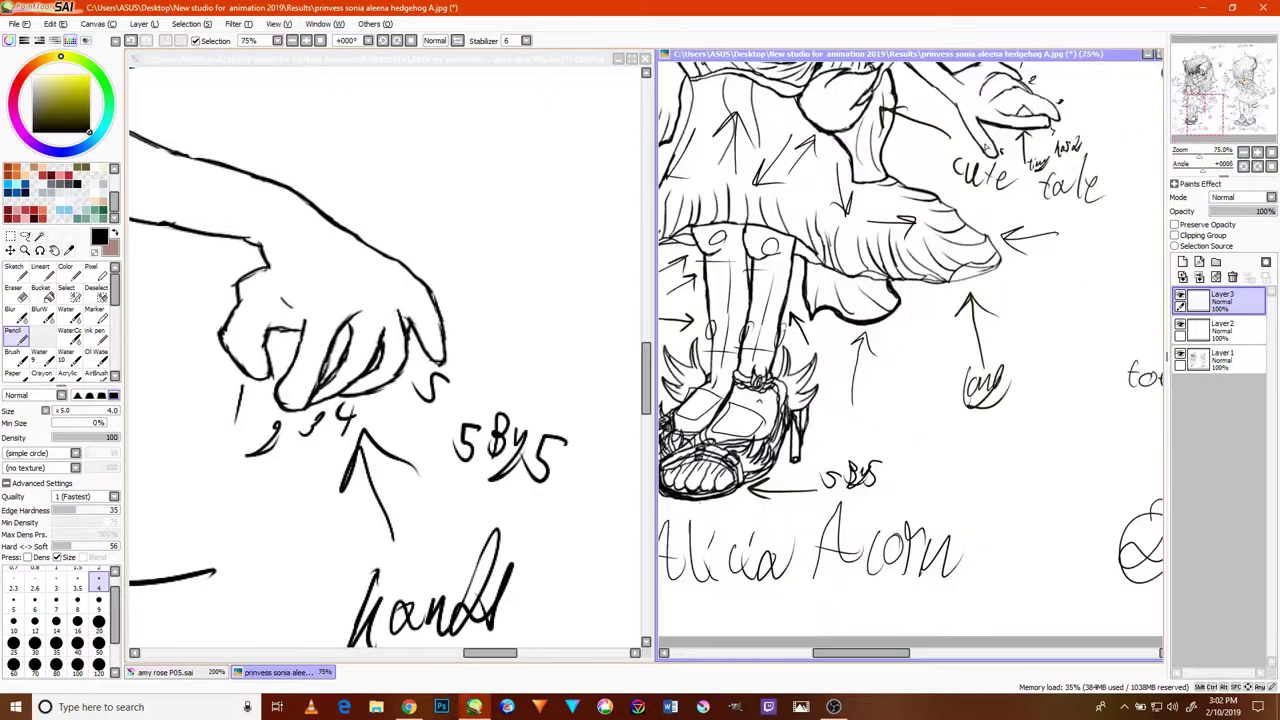
{"action": "left_click_drag", "start_coordinate": [880, 207], "coordinate": [922, 362]}
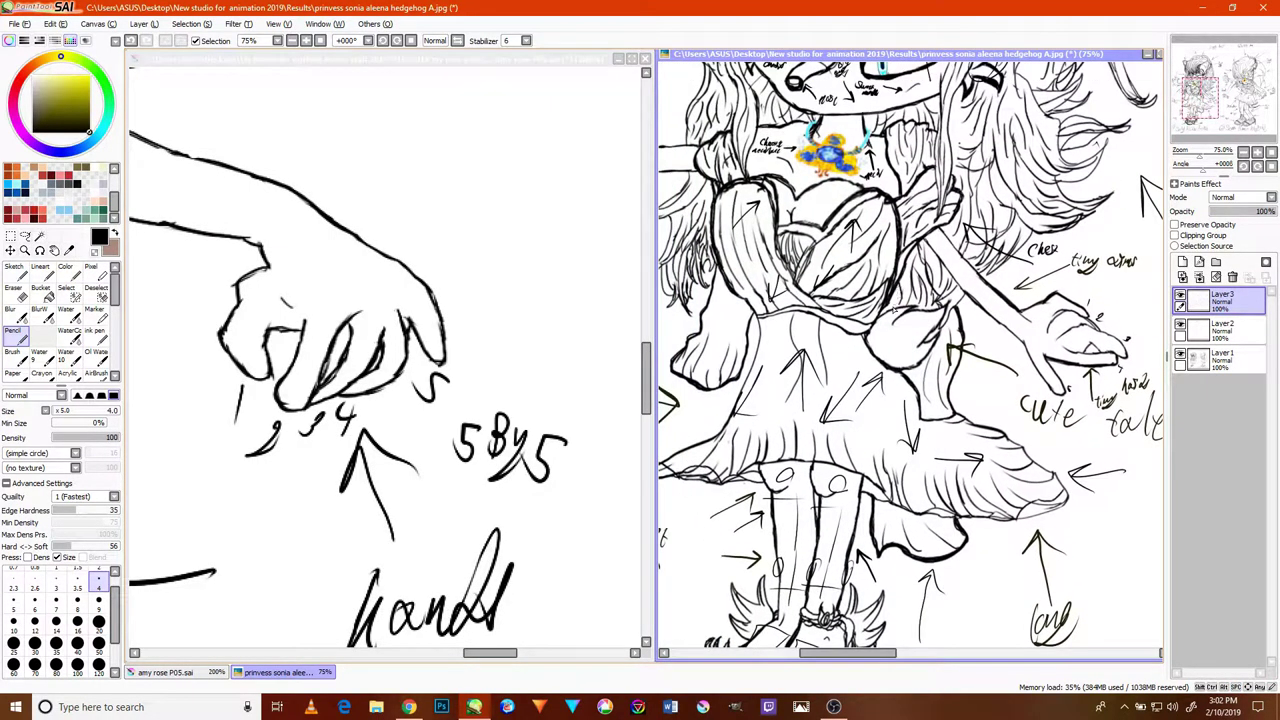
{"action": "scroll", "coordinate": [895, 310], "scroll_direction": "up", "scroll_amount": 4}
{"action": "mouse_move", "coordinate": [972, 326]}
{"action": "left_mouse_down"}
{"action": "mouse_move", "coordinate": [852, 408]}
{"action": "mouse_move", "coordinate": [853, 343]}
{"action": "left_mouse_up"}
{"action": "mouse_move", "coordinate": [860, 412]}
{"action": "left_mouse_down"}
{"action": "mouse_move", "coordinate": [942, 412]}
{"action": "mouse_move", "coordinate": [978, 332]}
{"action": "left_mouse_up"}
{"action": "left_click_drag", "start_coordinate": [852, 338], "coordinate": [950, 312]}
{"action": "scroll", "coordinate": [930, 400], "scroll_direction": "down", "scroll_amount": 5}
- Sketch guide lines along the long-haired character's lowered arm and at the bases of the thumb and fingers
{"action": "scroll", "coordinate": [1035, 396], "scroll_direction": "up", "scroll_amount": 5}
{"action": "left_click_drag", "start_coordinate": [901, 350], "coordinate": [946, 298]}
{"action": "mouse_move", "coordinate": [901, 350]}
{"action": "left_mouse_down"}
{"action": "mouse_move", "coordinate": [1012, 440]}
{"action": "mouse_move", "coordinate": [970, 488]}
{"action": "left_mouse_up"}
{"action": "scroll", "coordinate": [1015, 442], "scroll_direction": "down", "scroll_amount": 4}
{"action": "scroll", "coordinate": [1017, 442], "scroll_direction": "up", "scroll_amount": 3}
{"action": "left_click_drag", "start_coordinate": [1020, 442], "coordinate": [1092, 428]}
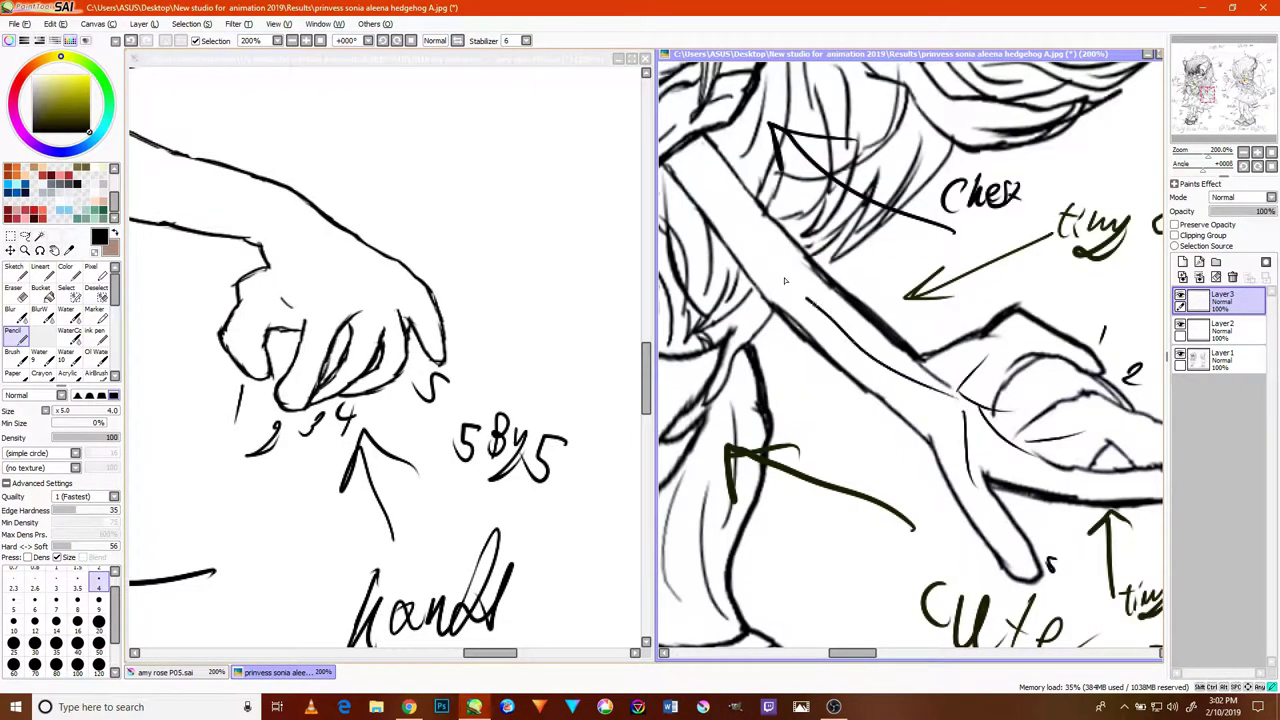
- Sketch lengthwise guide lines inside the long-haired character's outstretched arm between the shoulder and wrist
{"action": "scroll", "coordinate": [790, 300], "scroll_direction": "down", "scroll_amount": 3}
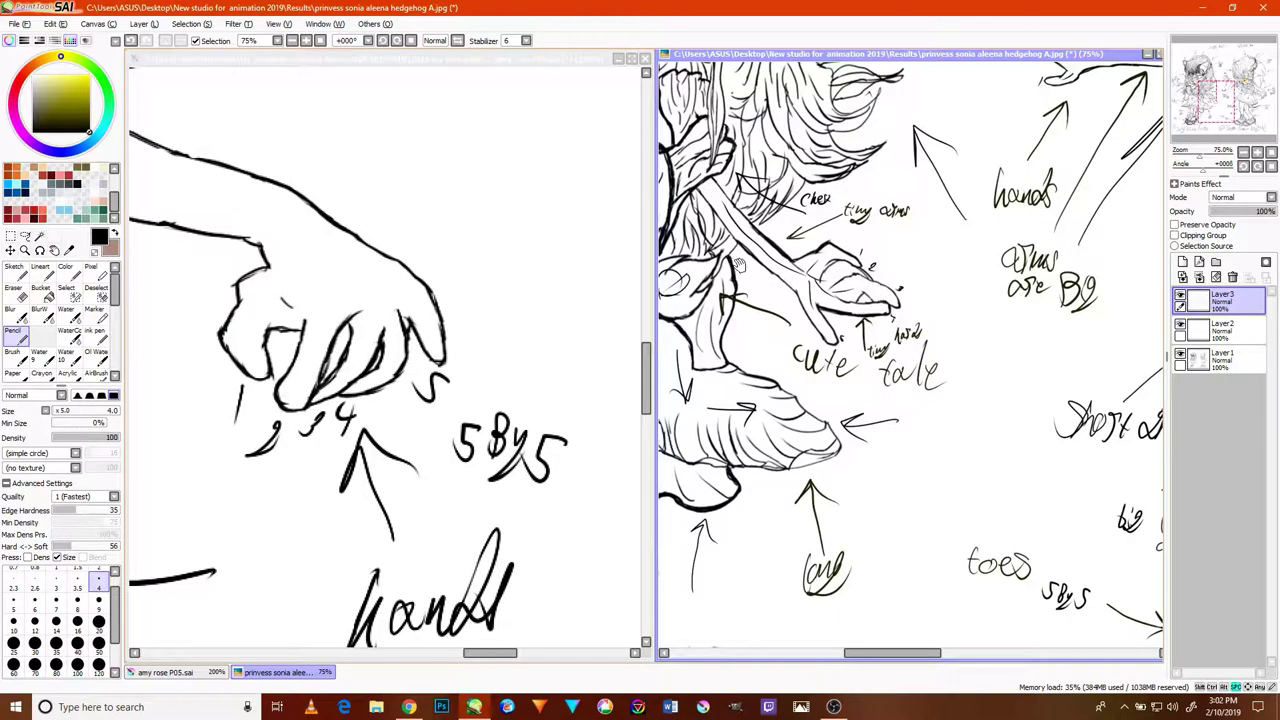
{"action": "left_click_drag", "start_coordinate": [739, 265], "coordinate": [1160, 428]}
{"action": "left_click_drag", "start_coordinate": [952, 361], "coordinate": [1121, 421]}
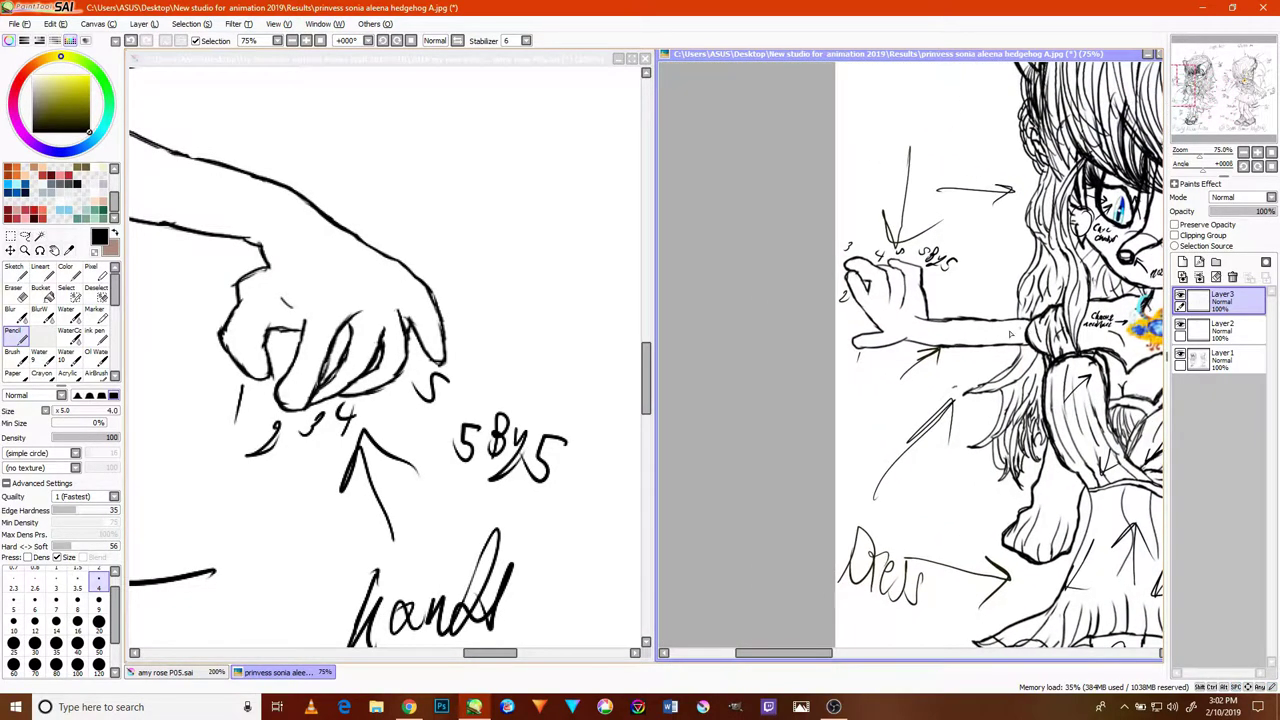
{"action": "scroll", "coordinate": [1013, 333], "scroll_direction": "up", "scroll_amount": 3}
{"action": "left_click_drag", "start_coordinate": [1038, 338], "coordinate": [780, 340]}
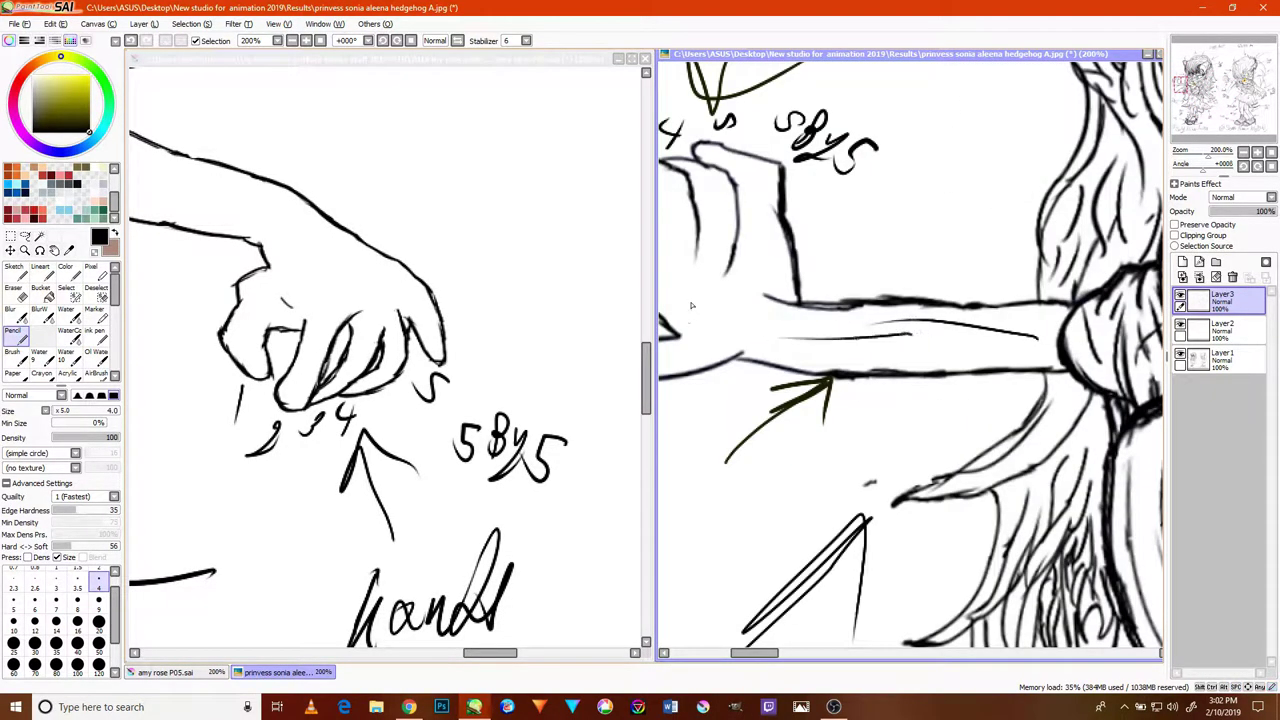
- Sketch guide lines along the fingers of the long-haired character's raised hand and guide marks on its palm
{"action": "left_click_drag", "start_coordinate": [760, 205], "coordinate": [758, 285]}
{"action": "left_click_drag", "start_coordinate": [716, 215], "coordinate": [714, 298]}
{"action": "mouse_move", "coordinate": [679, 237]}
{"action": "left_mouse_down"}
{"action": "mouse_move", "coordinate": [716, 301]}
{"action": "mouse_move", "coordinate": [850, 373]}
{"action": "mouse_move", "coordinate": [835, 374]}
{"action": "left_mouse_up"}
{"action": "left_click_drag", "start_coordinate": [862, 332], "coordinate": [858, 365]}
{"action": "left_click_drag", "start_coordinate": [734, 288], "coordinate": [792, 340]}
{"action": "left_click_drag", "start_coordinate": [860, 394], "coordinate": [772, 425]}
{"action": "scroll", "coordinate": [900, 460], "scroll_direction": "down", "scroll_amount": 5}
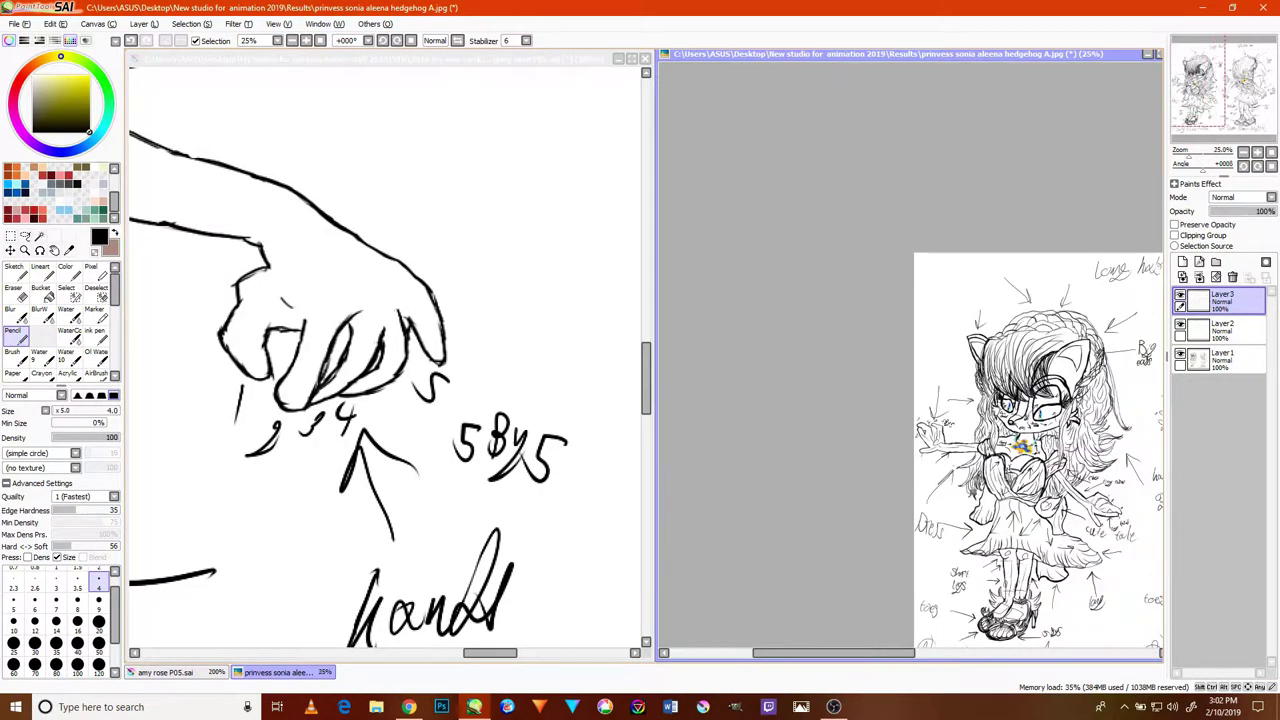
- Sketch guide strokes on the long-haired character's upper chest and around the blue pendant
{"action": "scroll", "coordinate": [1020, 468], "scroll_direction": "up", "scroll_amount": 4}
{"action": "mouse_move", "coordinate": [952, 403]}
{"action": "left_mouse_down"}
{"action": "mouse_move", "coordinate": [1032, 437]}
{"action": "mouse_move", "coordinate": [912, 434]}
{"action": "mouse_move", "coordinate": [1021, 447]}
{"action": "left_mouse_up"}
{"action": "left_click_drag", "start_coordinate": [1019, 379], "coordinate": [1033, 427]}
{"action": "mouse_move", "coordinate": [928, 320]}
{"action": "left_mouse_down"}
{"action": "mouse_move", "coordinate": [918, 378]}
{"action": "mouse_move", "coordinate": [972, 386]}
{"action": "left_mouse_up"}
{"action": "scroll", "coordinate": [992, 408], "scroll_direction": "down", "scroll_amount": 2}
{"action": "scroll", "coordinate": [953, 392], "scroll_direction": "up", "scroll_amount": 4}
{"action": "left_click_drag", "start_coordinate": [900, 358], "coordinate": [936, 430]}
{"action": "scroll", "coordinate": [925, 440], "scroll_direction": "down", "scroll_amount": 4}
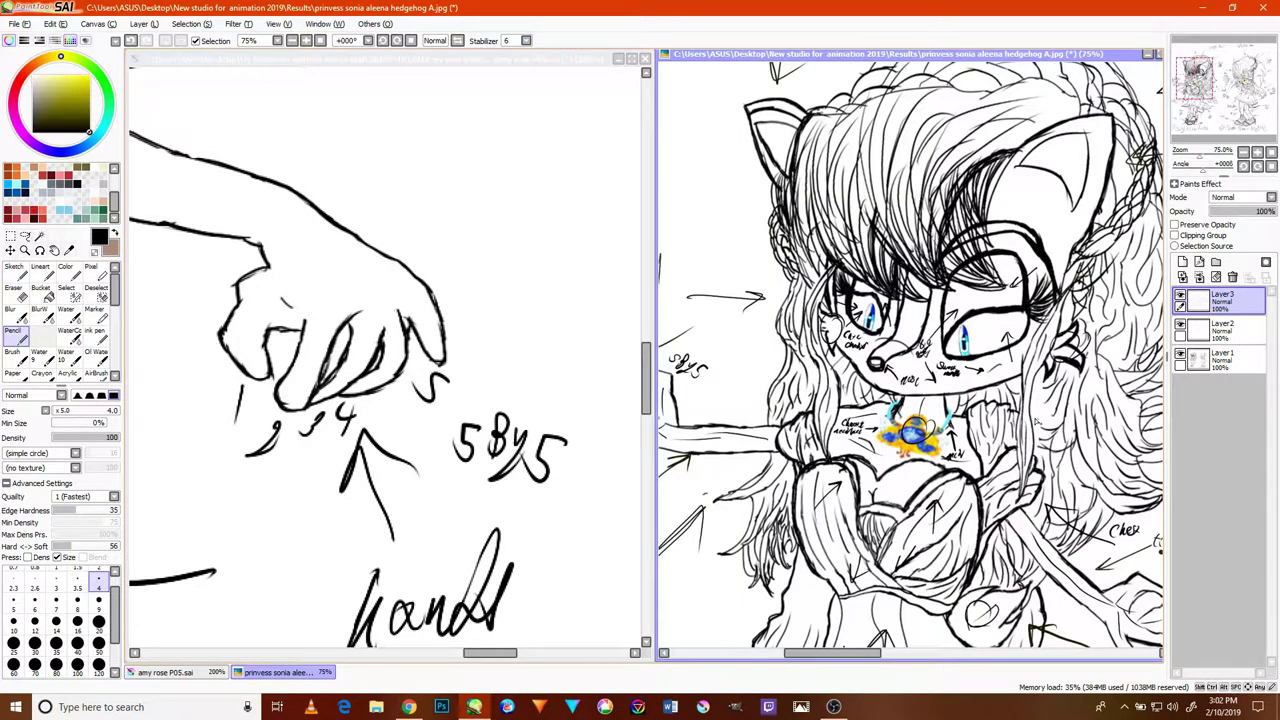
- Examine the short-haired character's annotated face, arms and dress, and compare both figures on the whole page
{"action": "left_click_drag", "start_coordinate": [1064, 413], "coordinate": [674, 334]}
{"action": "left_click_drag", "start_coordinate": [954, 397], "coordinate": [678, 397]}
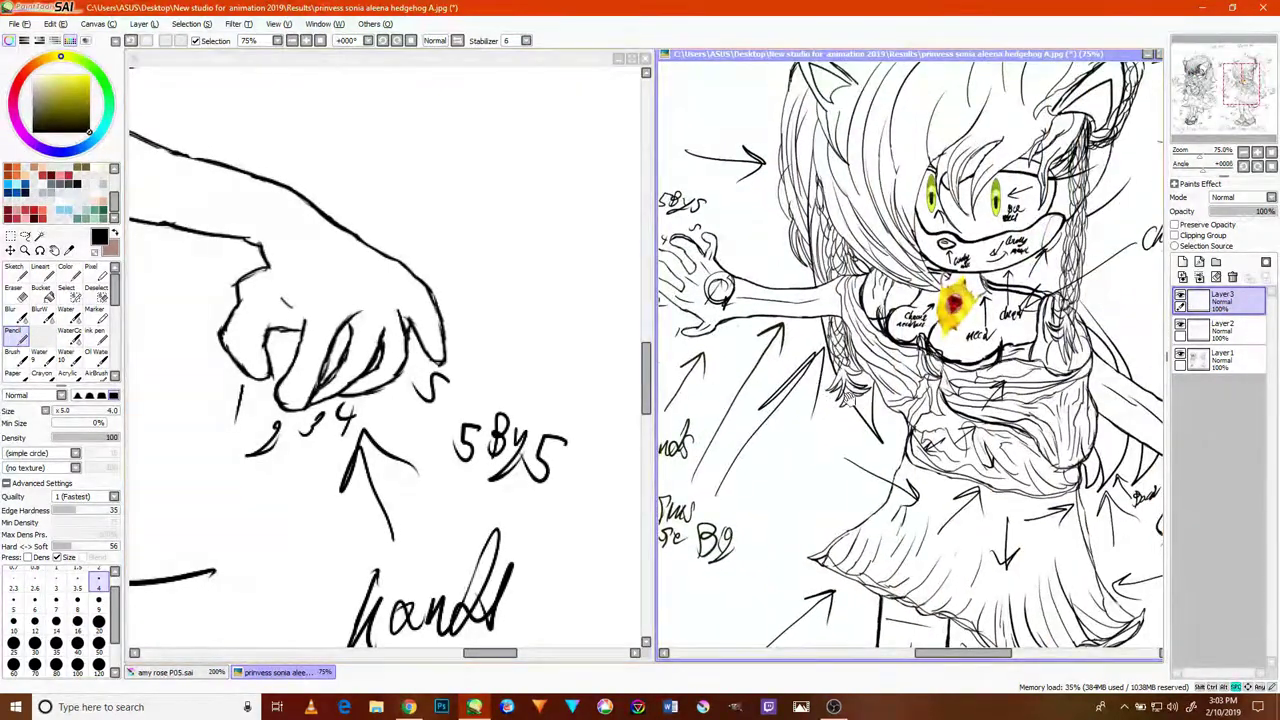
{"action": "left_click_drag", "start_coordinate": [850, 388], "coordinate": [881, 267]}
{"action": "left_click_drag", "start_coordinate": [935, 445], "coordinate": [896, 275]}
{"action": "left_click_drag", "start_coordinate": [957, 131], "coordinate": [882, 402]}
{"action": "left_click_drag", "start_coordinate": [880, 282], "coordinate": [880, 446]}
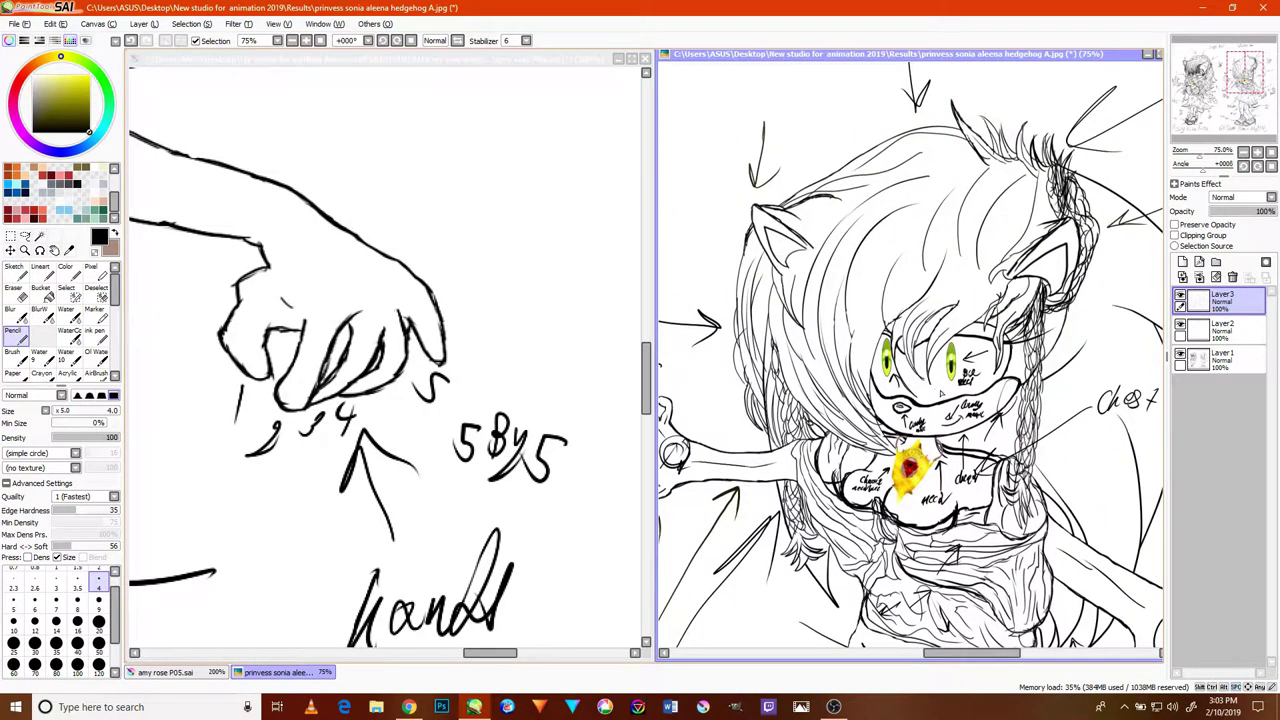
{"action": "scroll", "coordinate": [920, 388], "scroll_direction": "down", "scroll_amount": 4}
{"action": "scroll", "coordinate": [898, 418], "scroll_direction": "up", "scroll_amount": 1}
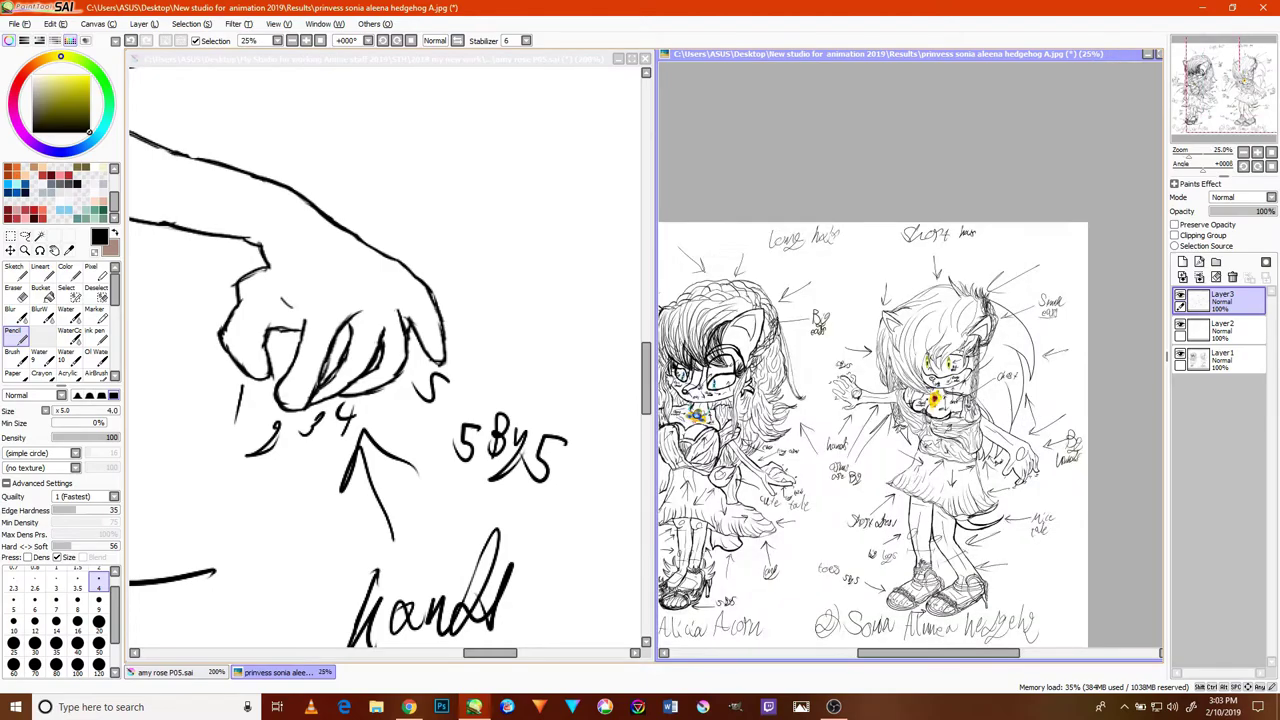
{"action": "left_click", "coordinate": [832, 707]}
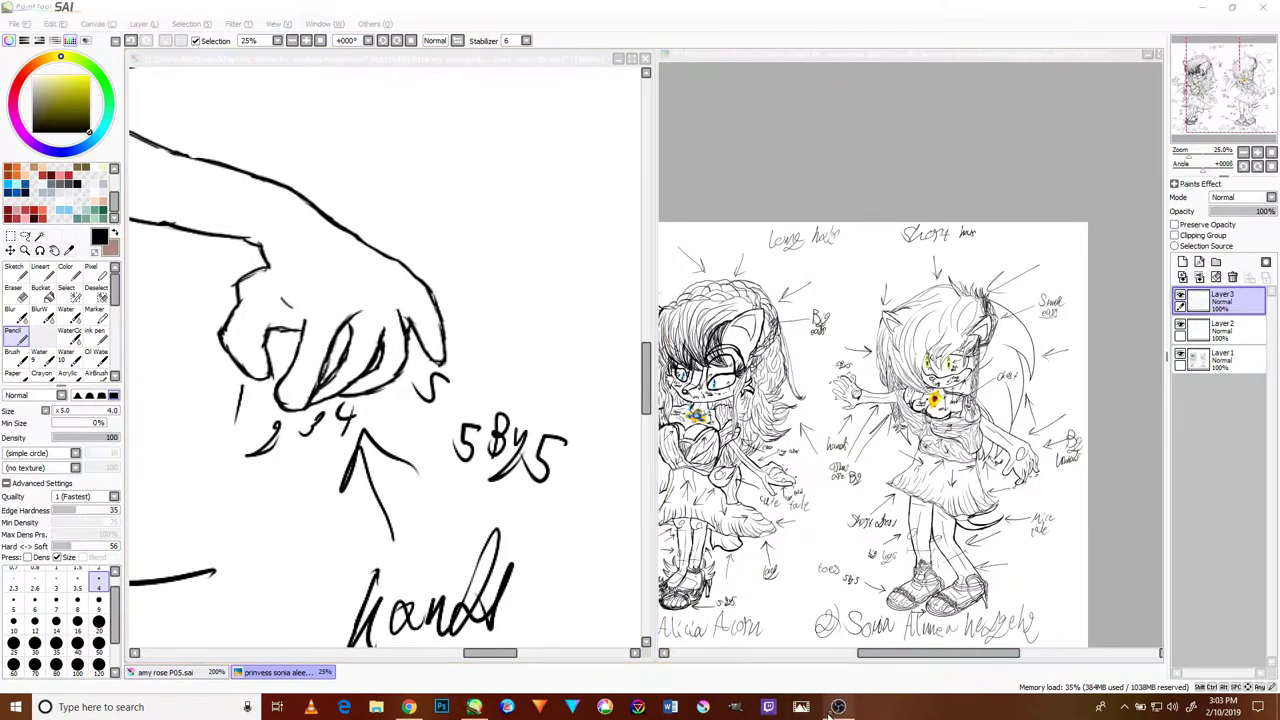
{"action": "left_click", "coordinate": [832, 707]}
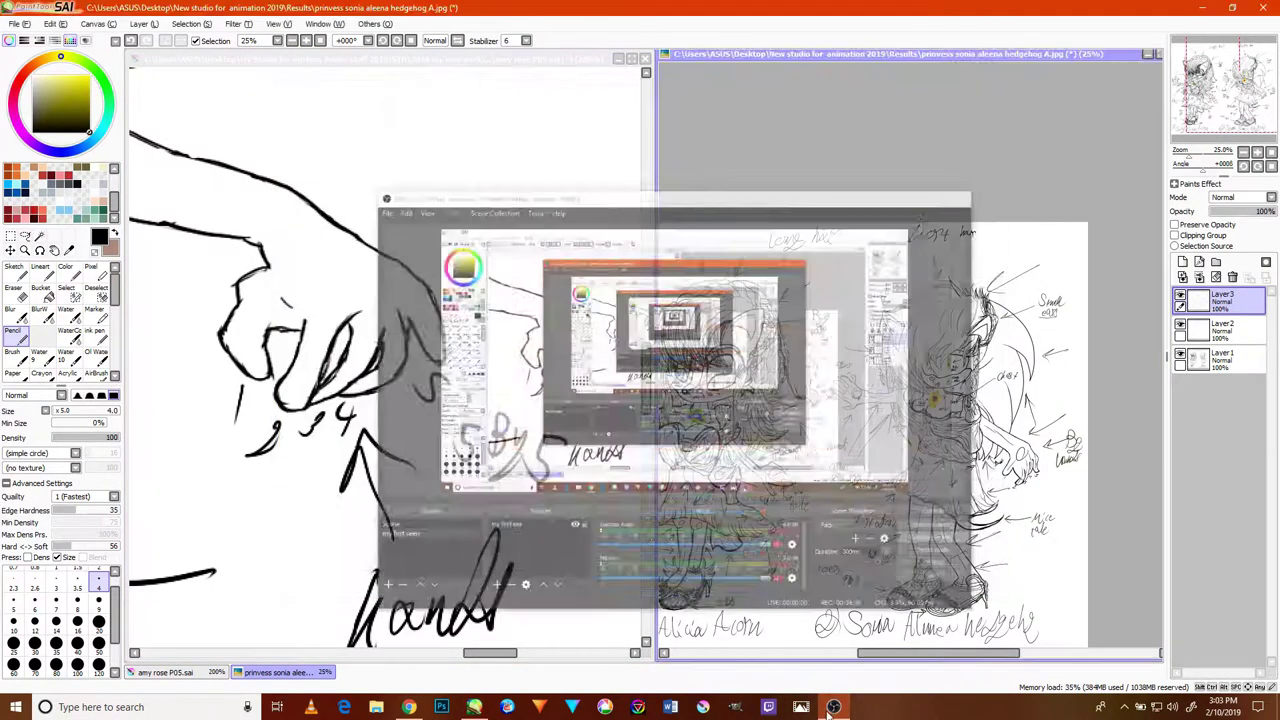
- In the amy rose P05.sai drawing, sketch a circle on the back of the lowered hand and guide lines along its thumb and fingers
{"action": "left_click", "coordinate": [525, 395]}
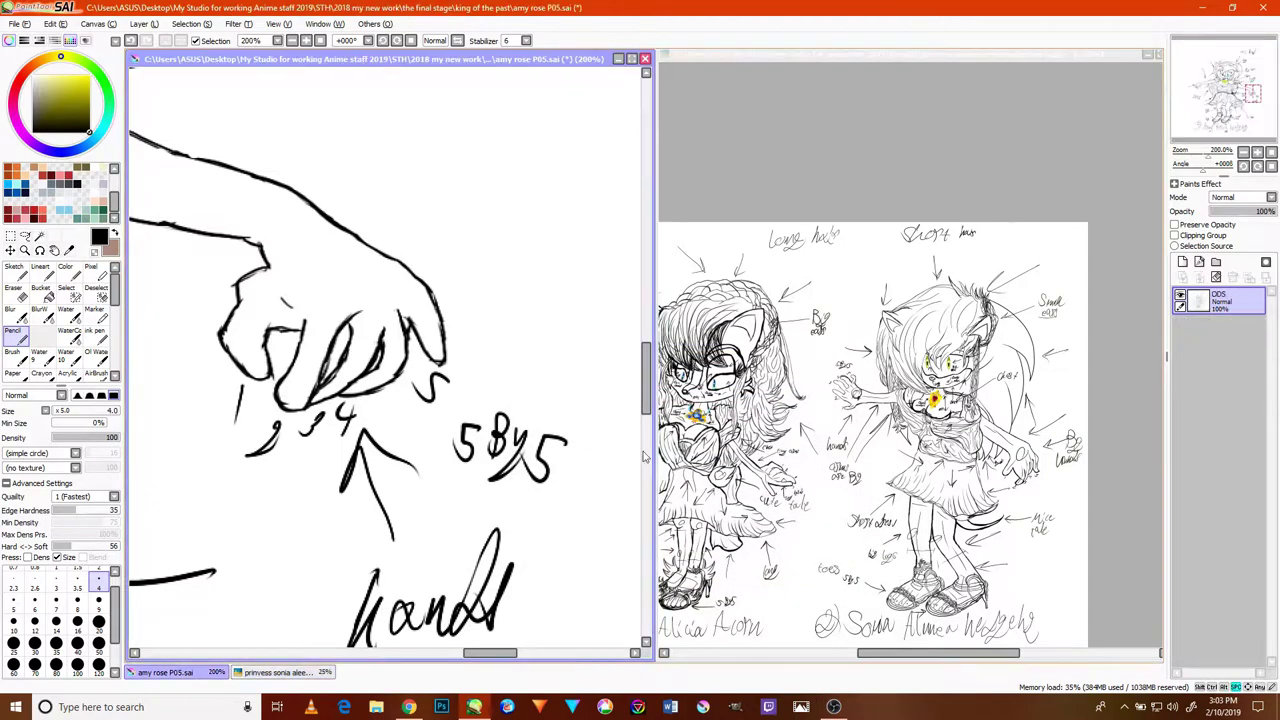
{"action": "left_click_drag", "start_coordinate": [489, 357], "coordinate": [655, 429]}
{"action": "scroll", "coordinate": [508, 321], "scroll_direction": "up", "scroll_amount": 2}
{"action": "left_click_drag", "start_coordinate": [569, 374], "coordinate": [505, 391]}
{"action": "mouse_move", "coordinate": [358, 400]}
{"action": "left_mouse_down"}
{"action": "mouse_move", "coordinate": [324, 410]}
{"action": "mouse_move", "coordinate": [335, 498]}
{"action": "left_mouse_up"}
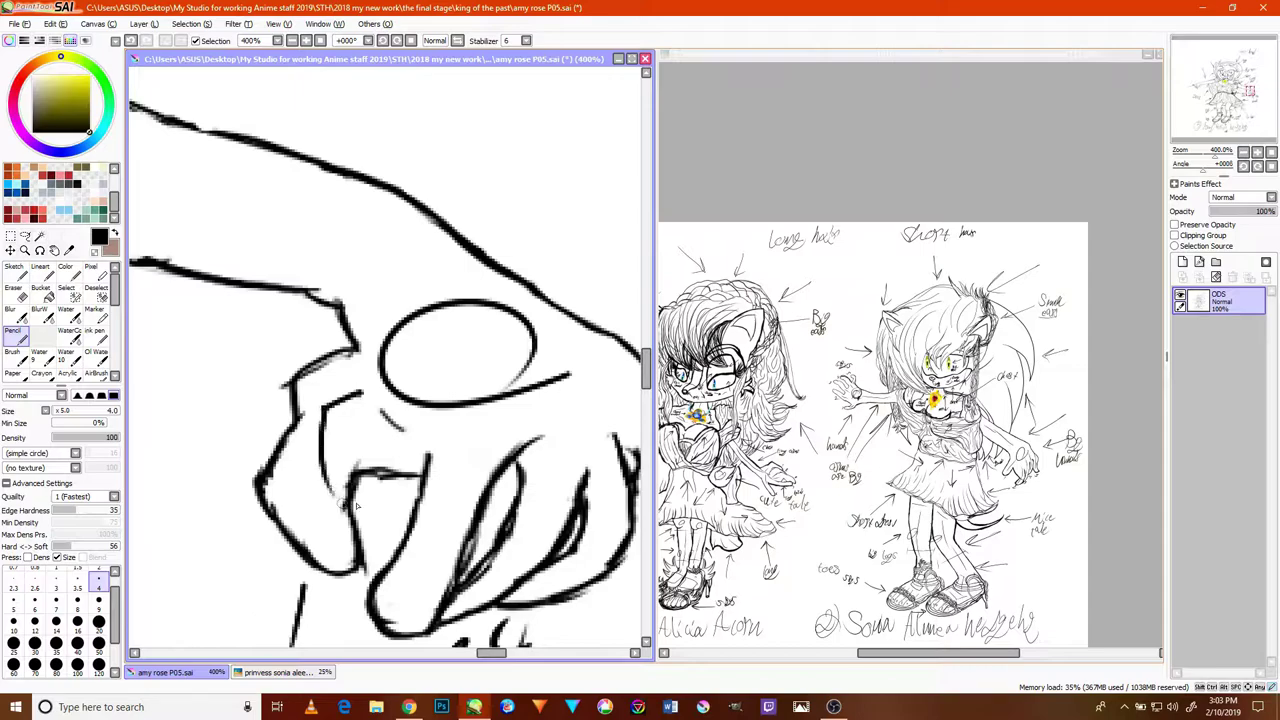
{"action": "left_click_drag", "start_coordinate": [428, 550], "coordinate": [474, 410]}
{"action": "mouse_move", "coordinate": [523, 556]}
{"action": "left_mouse_down"}
{"action": "mouse_move", "coordinate": [552, 416]}
{"action": "mouse_move", "coordinate": [620, 492]}
{"action": "left_mouse_up"}
{"action": "scroll", "coordinate": [622, 490], "scroll_direction": "down", "scroll_amount": 4}
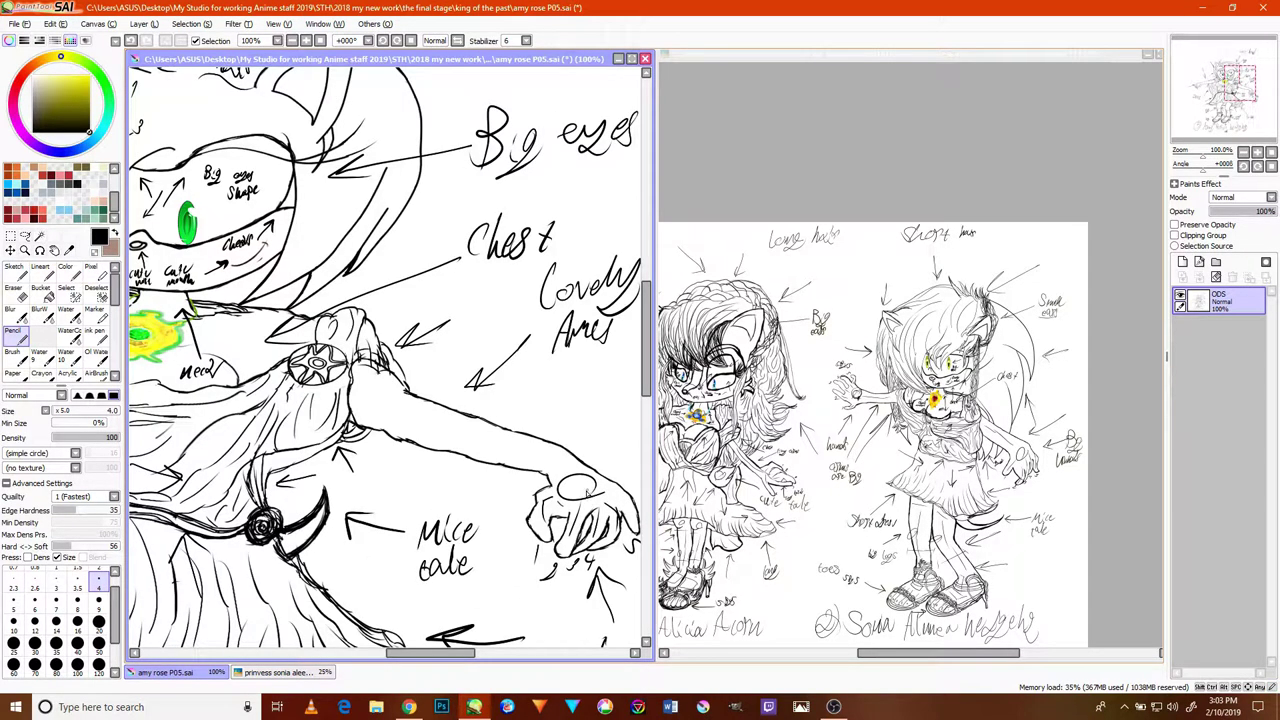
- Sketch guide lines by Amy Rose's little finger and lengthwise along the same arm from the wrist up to the shoulder
{"action": "left_click_drag", "start_coordinate": [587, 446], "coordinate": [489, 400]}
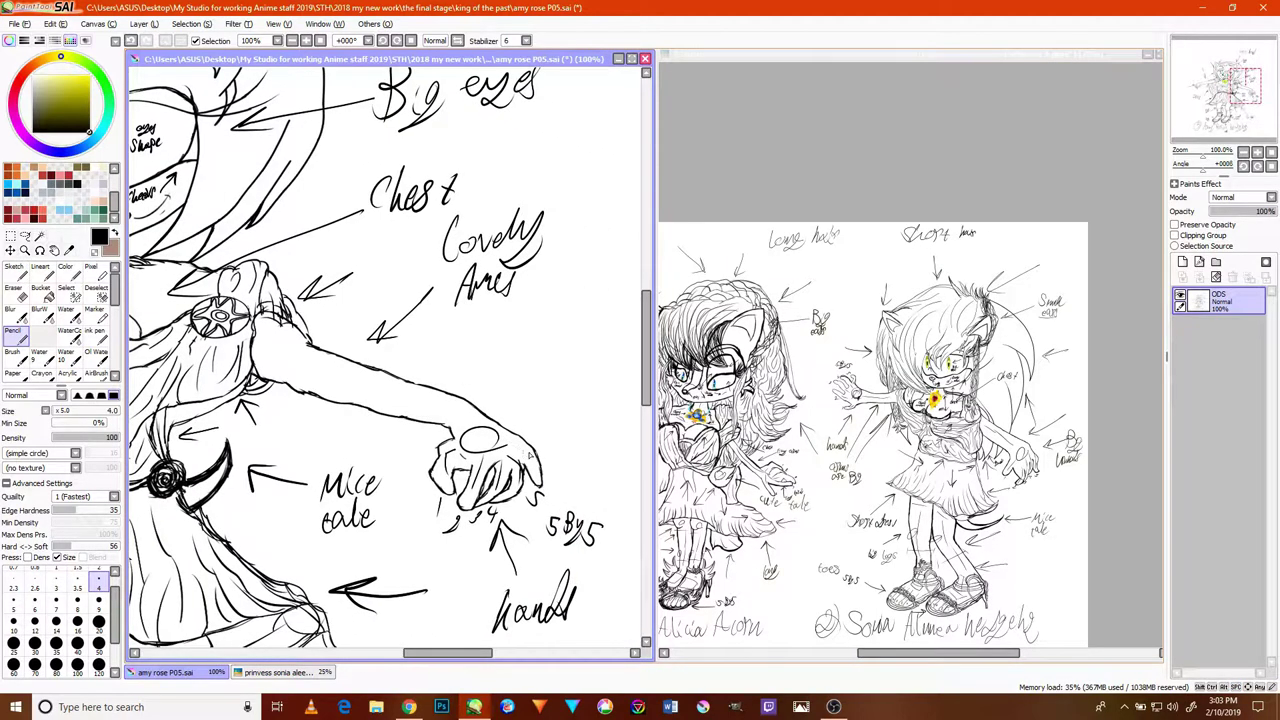
{"action": "scroll", "coordinate": [527, 454], "scroll_direction": "up", "scroll_amount": 5}
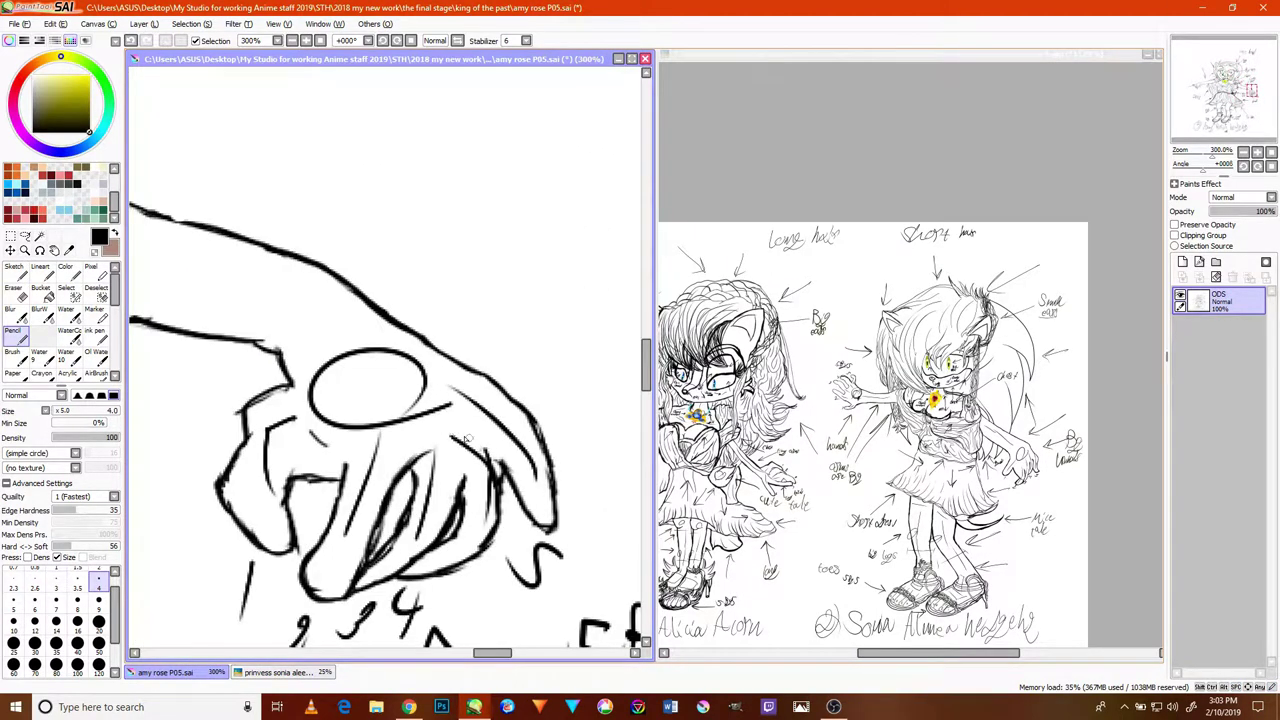
{"action": "left_click_drag", "start_coordinate": [462, 353], "coordinate": [876, 476]}
{"action": "left_click_drag", "start_coordinate": [563, 425], "coordinate": [425, 394]}
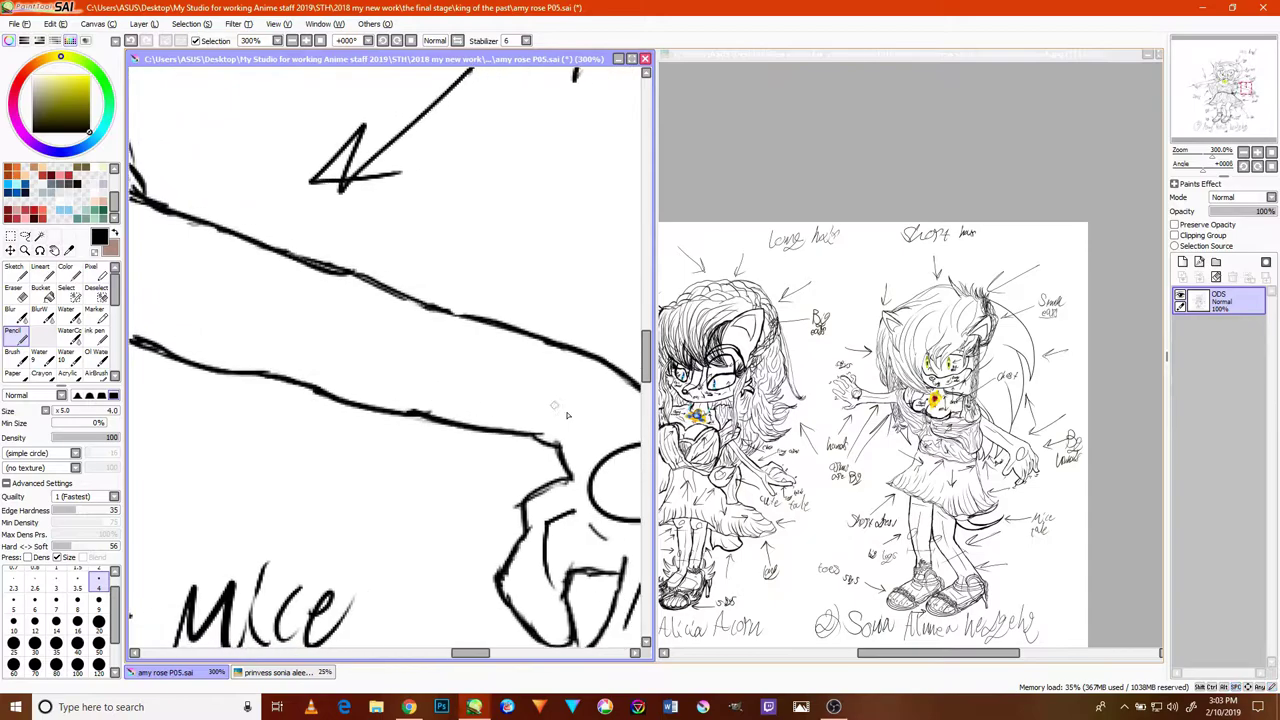
{"action": "left_click_drag", "start_coordinate": [266, 309], "coordinate": [514, 400]}
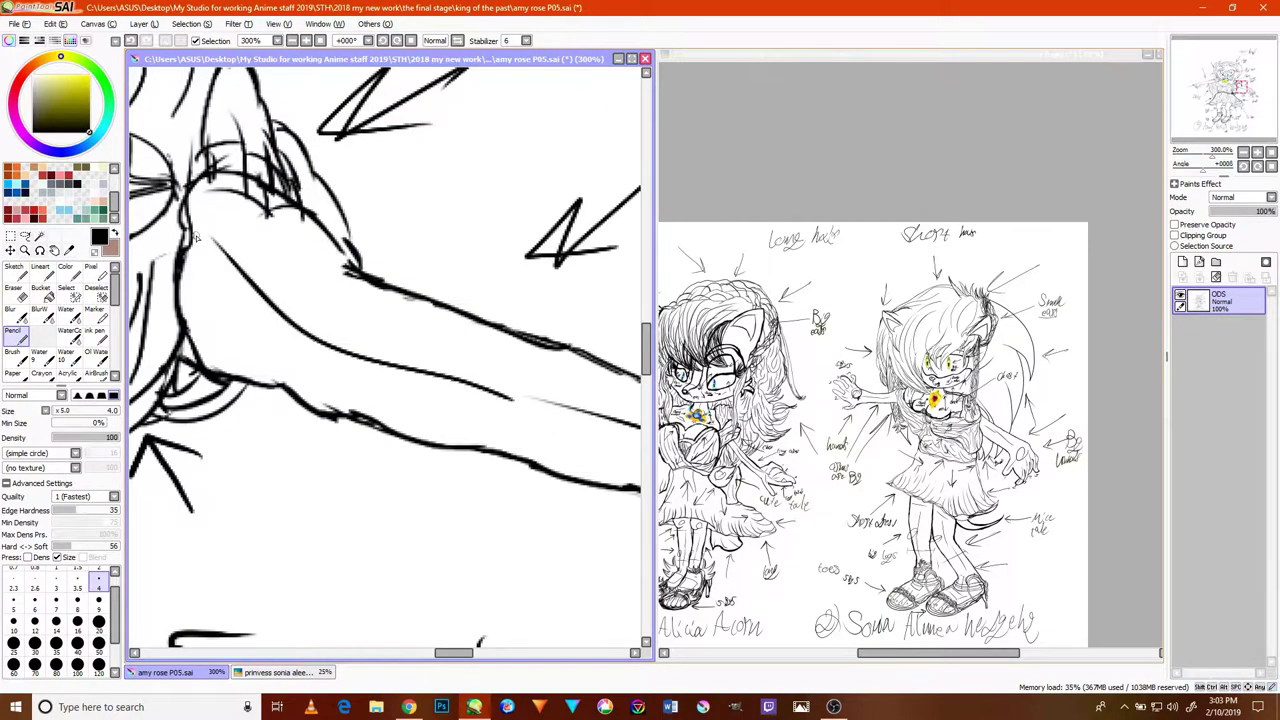
{"action": "scroll", "coordinate": [385, 367], "scroll_direction": "down", "scroll_amount": 6}
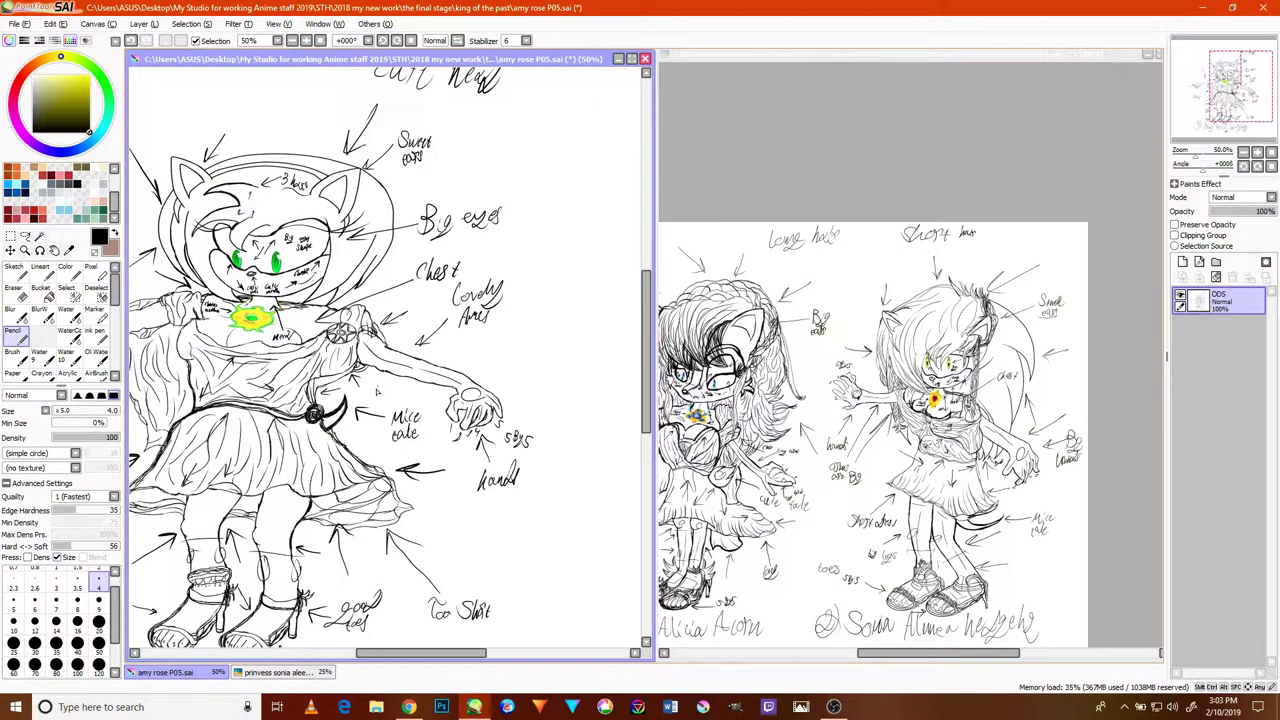
- Sketch lengthwise guide lines along Amy Rose's outstretched arm and a circle on the back of its hand
{"action": "left_click_drag", "start_coordinate": [362, 372], "coordinate": [602, 402]}
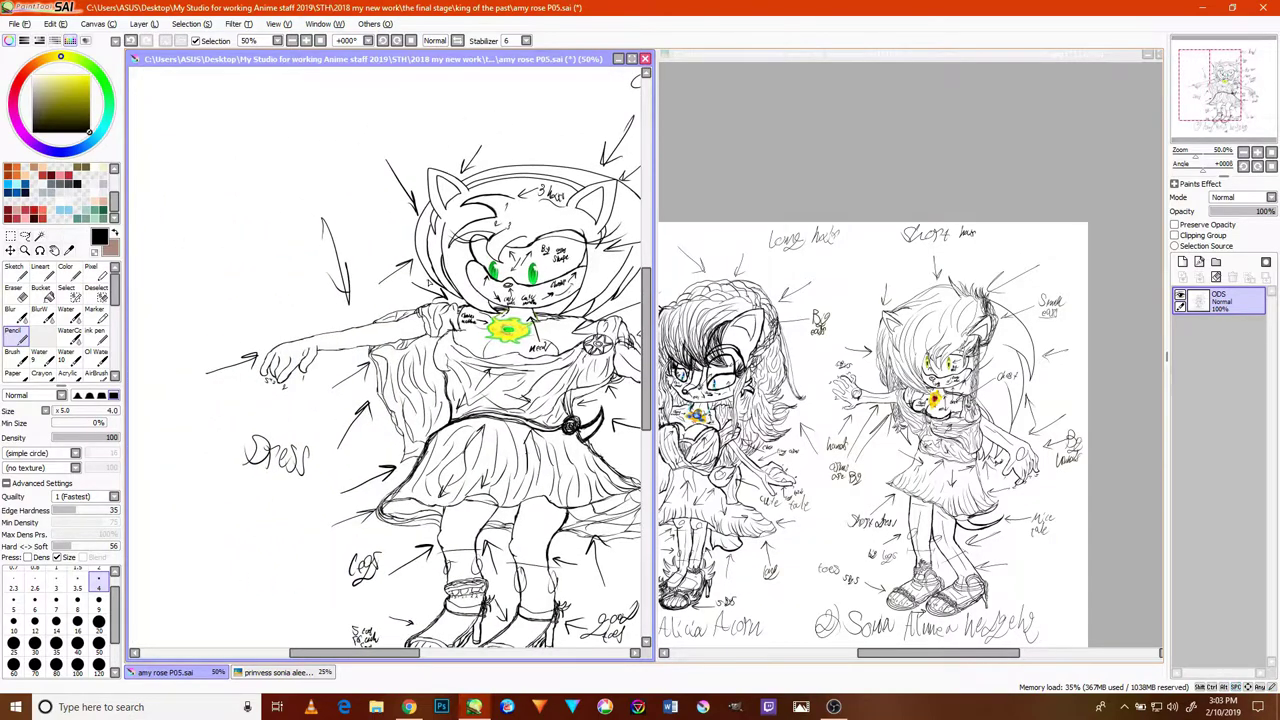
{"action": "scroll", "coordinate": [406, 316], "scroll_direction": "up", "scroll_amount": 6}
{"action": "left_click_drag", "start_coordinate": [466, 347], "coordinate": [272, 379]}
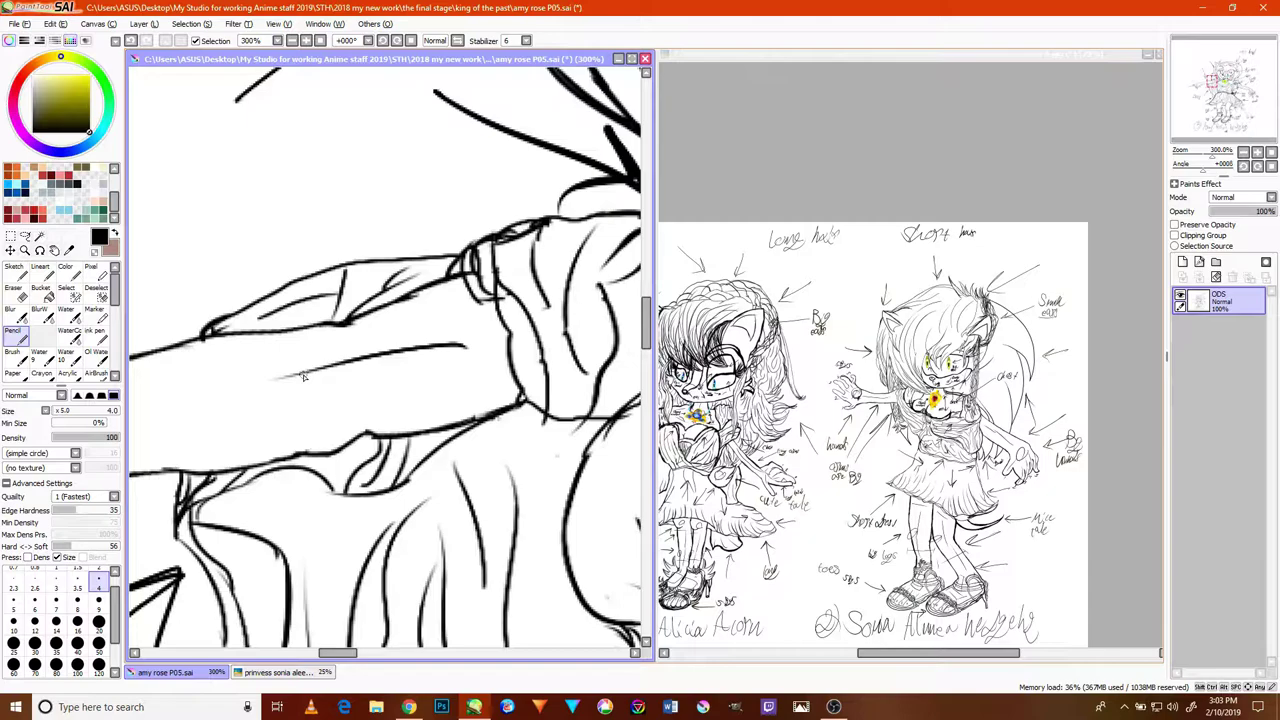
{"action": "mouse_move", "coordinate": [308, 418]}
{"action": "left_mouse_down"}
{"action": "mouse_move", "coordinate": [593, 374]}
{"action": "mouse_move", "coordinate": [410, 366]}
{"action": "mouse_move", "coordinate": [469, 366]}
{"action": "mouse_move", "coordinate": [285, 399]}
{"action": "mouse_move", "coordinate": [387, 367]}
{"action": "left_mouse_up"}
{"action": "mouse_move", "coordinate": [327, 492]}
{"action": "left_mouse_down"}
{"action": "mouse_move", "coordinate": [371, 413]}
{"action": "mouse_move", "coordinate": [369, 374]}
{"action": "left_mouse_up"}
{"action": "mouse_move", "coordinate": [290, 403]}
{"action": "left_mouse_down"}
{"action": "mouse_move", "coordinate": [223, 435]}
{"action": "mouse_move", "coordinate": [299, 393]}
{"action": "left_mouse_up"}
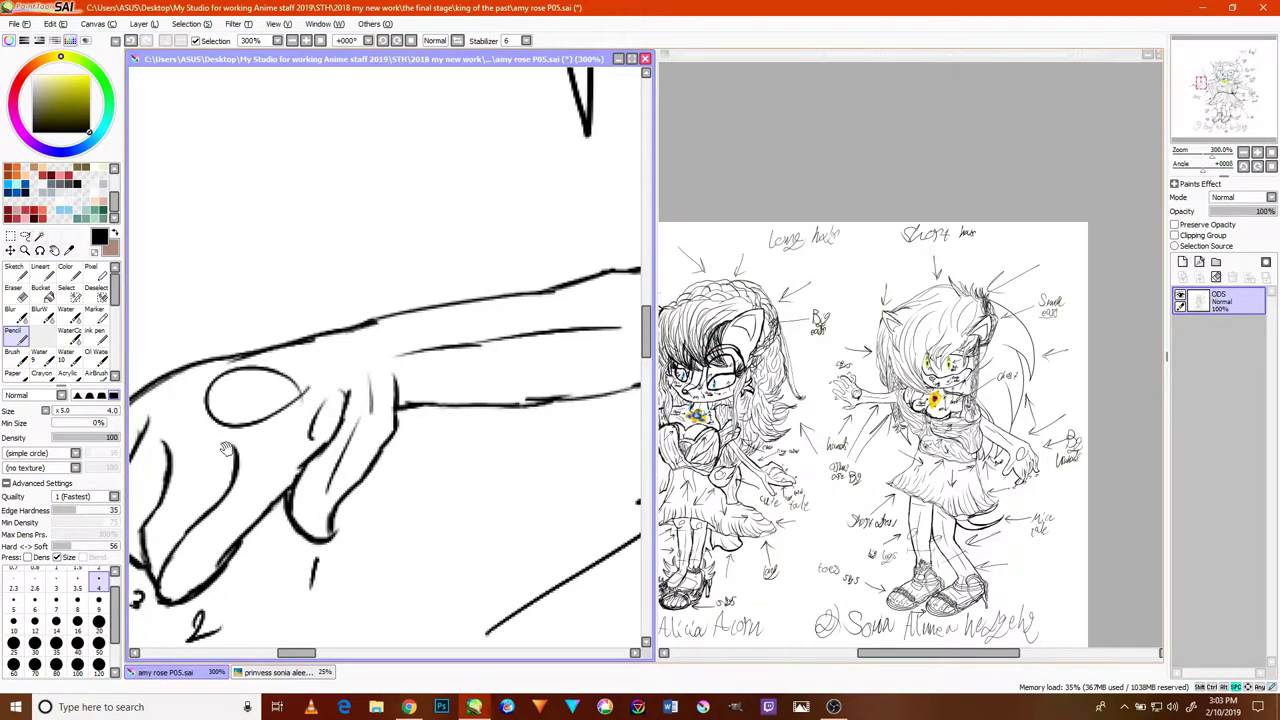
- Sketch guide lines from the hand circle along the numbered fingers of Amy Rose's outstretched hand
{"action": "left_click_drag", "start_coordinate": [228, 445], "coordinate": [283, 384]}
{"action": "mouse_move", "coordinate": [273, 469]}
{"action": "left_mouse_down"}
{"action": "mouse_move", "coordinate": [307, 396]}
{"action": "mouse_move", "coordinate": [312, 409]}
{"action": "mouse_move", "coordinate": [318, 364]}
{"action": "left_mouse_up"}
{"action": "mouse_move", "coordinate": [236, 449]}
{"action": "left_mouse_down"}
{"action": "mouse_move", "coordinate": [250, 358]}
{"action": "mouse_move", "coordinate": [200, 435]}
{"action": "left_mouse_up"}
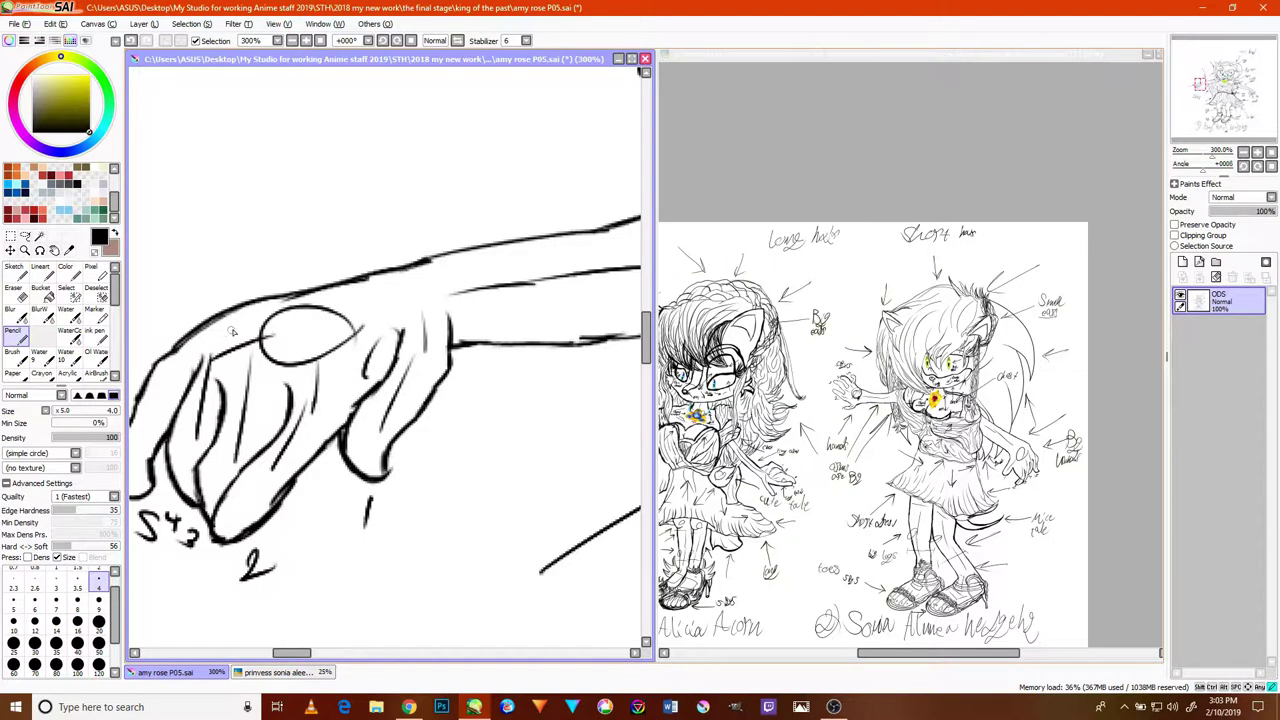
{"action": "left_click_drag", "start_coordinate": [236, 328], "coordinate": [170, 370]}
{"action": "left_click_drag", "start_coordinate": [178, 360], "coordinate": [142, 430]}
{"action": "scroll", "coordinate": [379, 421], "scroll_direction": "down", "scroll_amount": 6}
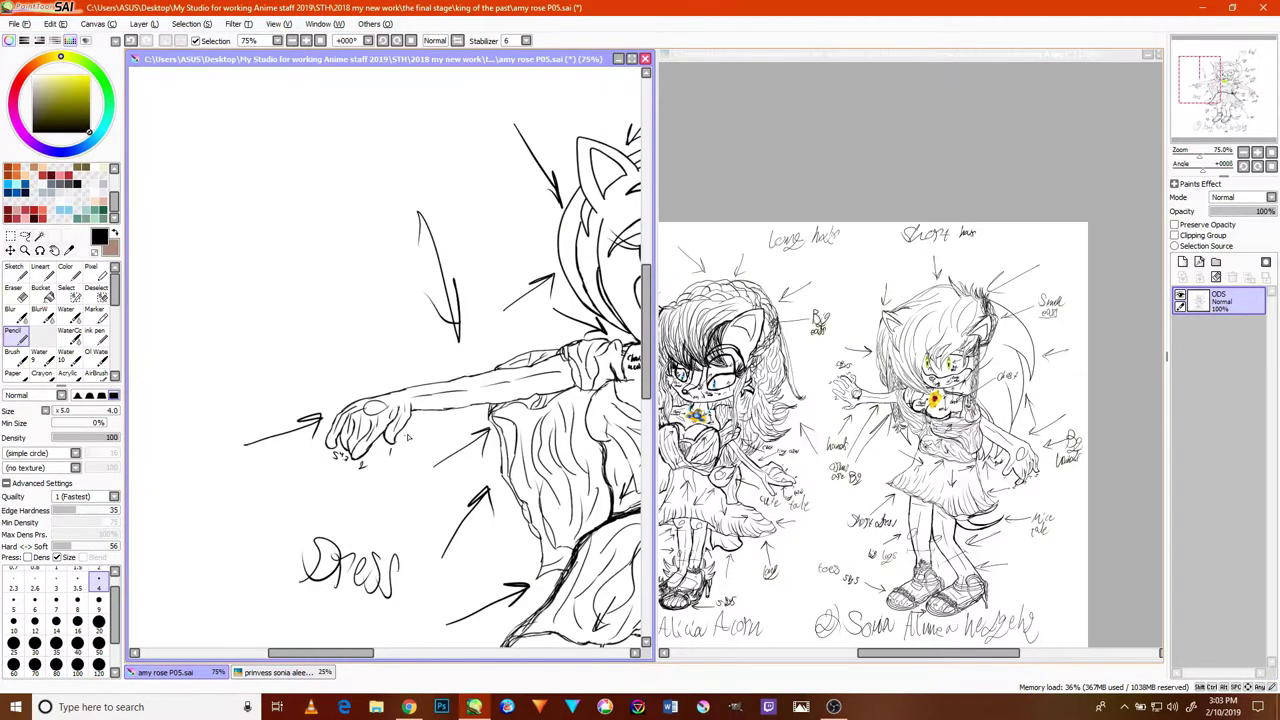
- Sketch lengthwise guide lines on Amy Rose's upper legs below the skirt and a small circle beside the knee
{"action": "scroll", "coordinate": [520, 546], "scroll_direction": "up", "scroll_amount": 3}
{"action": "scroll", "coordinate": [520, 546], "scroll_direction": "up", "scroll_amount": 1}
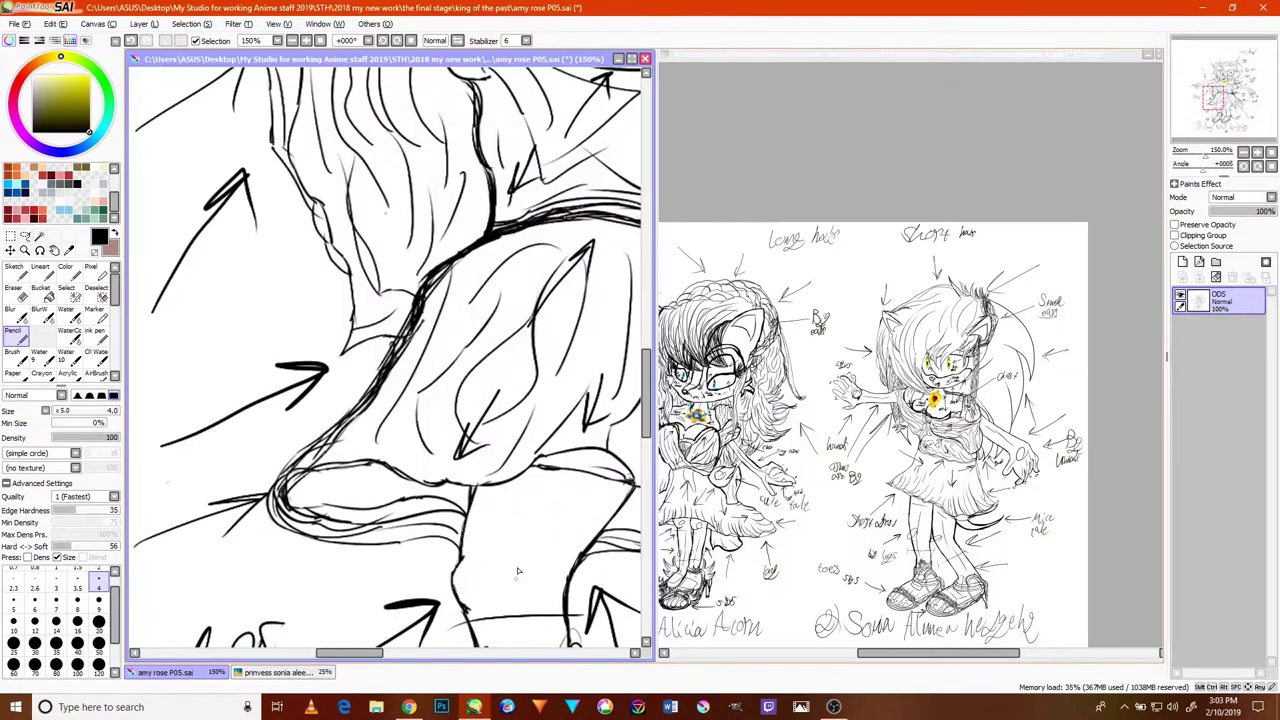
{"action": "mouse_move", "coordinate": [532, 494]}
{"action": "left_mouse_down"}
{"action": "mouse_move", "coordinate": [522, 592]}
{"action": "mouse_move", "coordinate": [509, 594]}
{"action": "mouse_move", "coordinate": [509, 570]}
{"action": "mouse_move", "coordinate": [481, 591]}
{"action": "left_mouse_up"}
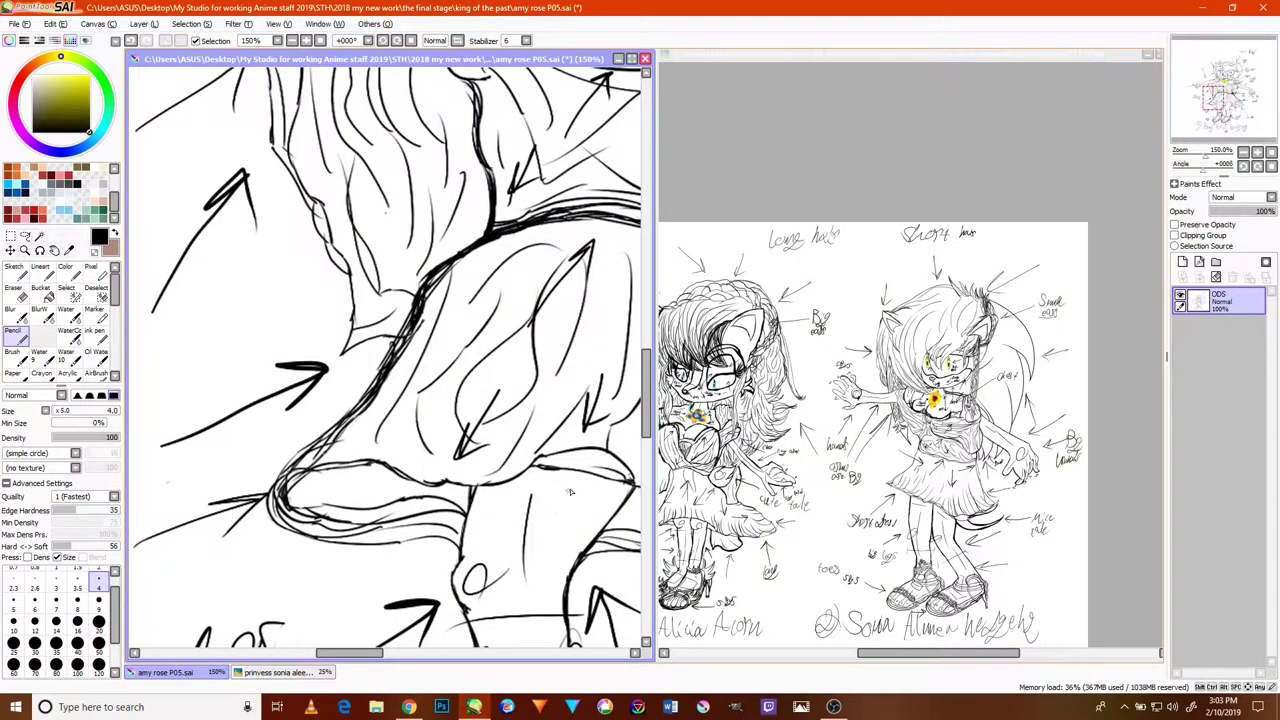
{"action": "left_click_drag", "start_coordinate": [488, 497], "coordinate": [262, 389]}
{"action": "mouse_move", "coordinate": [528, 484]}
{"action": "left_mouse_down"}
{"action": "mouse_move", "coordinate": [435, 452]}
{"action": "mouse_move", "coordinate": [434, 350]}
{"action": "left_mouse_up"}
{"action": "mouse_move", "coordinate": [419, 463]}
{"action": "left_mouse_down"}
{"action": "mouse_move", "coordinate": [440, 585]}
{"action": "mouse_move", "coordinate": [472, 614]}
{"action": "left_mouse_up"}
{"action": "scroll", "coordinate": [463, 576], "scroll_direction": "down", "scroll_amount": 4}
- Sketch a guide line inside Amy Rose's tail and a matching stroke by the short-haired character's tail in the princess drawing
{"action": "scroll", "coordinate": [503, 472], "scroll_direction": "up", "scroll_amount": 7}
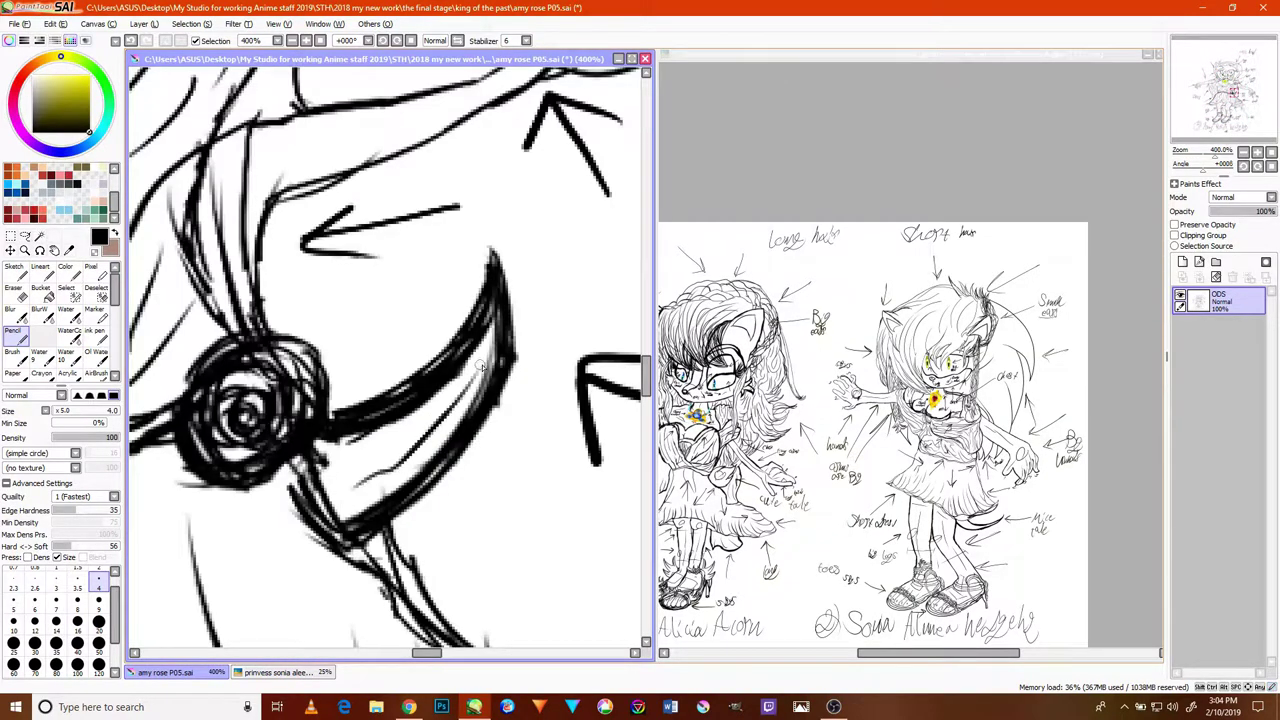
{"action": "scroll", "coordinate": [478, 370], "scroll_direction": "down", "scroll_amount": 4}
{"action": "left_click", "coordinate": [692, 468]}
{"action": "scroll", "coordinate": [742, 480], "scroll_direction": "up", "scroll_amount": 6}
{"action": "scroll", "coordinate": [742, 481], "scroll_direction": "down", "scroll_amount": 5}
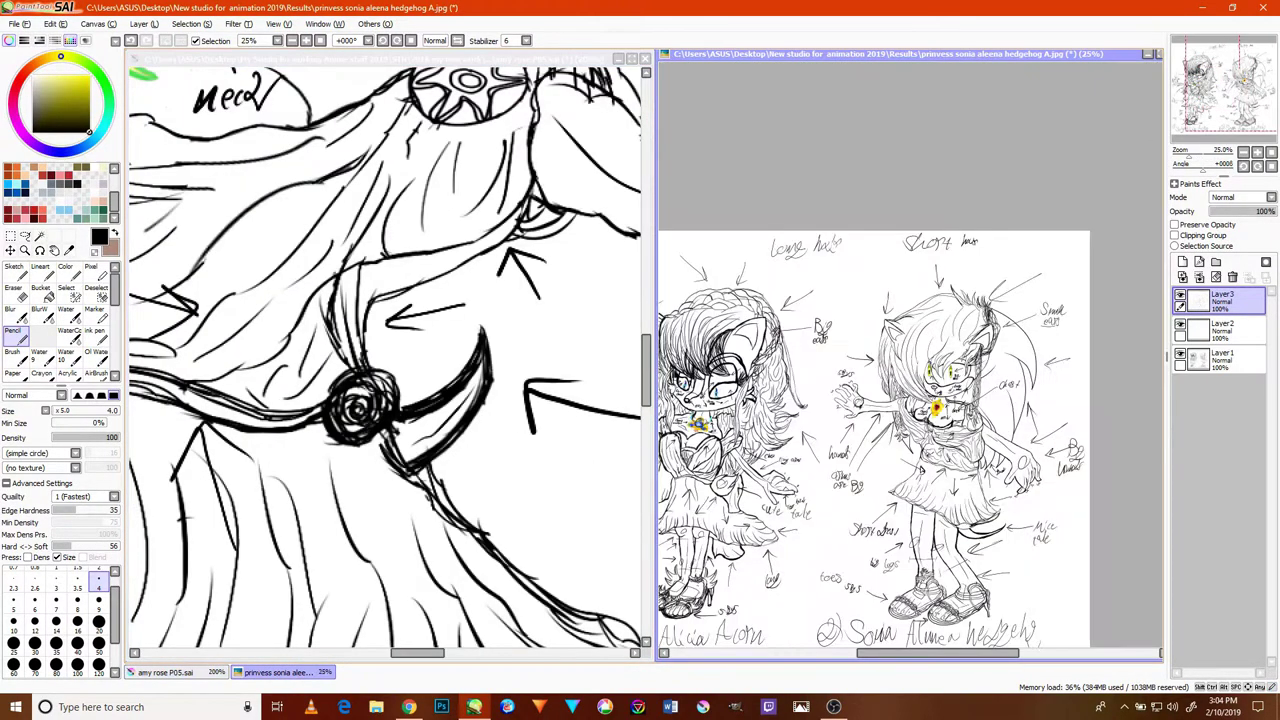
{"action": "scroll", "coordinate": [973, 540], "scroll_direction": "up", "scroll_amount": 6}
{"action": "left_click_drag", "start_coordinate": [881, 509], "coordinate": [967, 500]}
{"action": "scroll", "coordinate": [938, 510], "scroll_direction": "down", "scroll_amount": 2}
{"action": "scroll", "coordinate": [938, 510], "scroll_direction": "up", "scroll_amount": 3}
{"action": "left_click_drag", "start_coordinate": [1059, 486], "coordinate": [887, 550]}
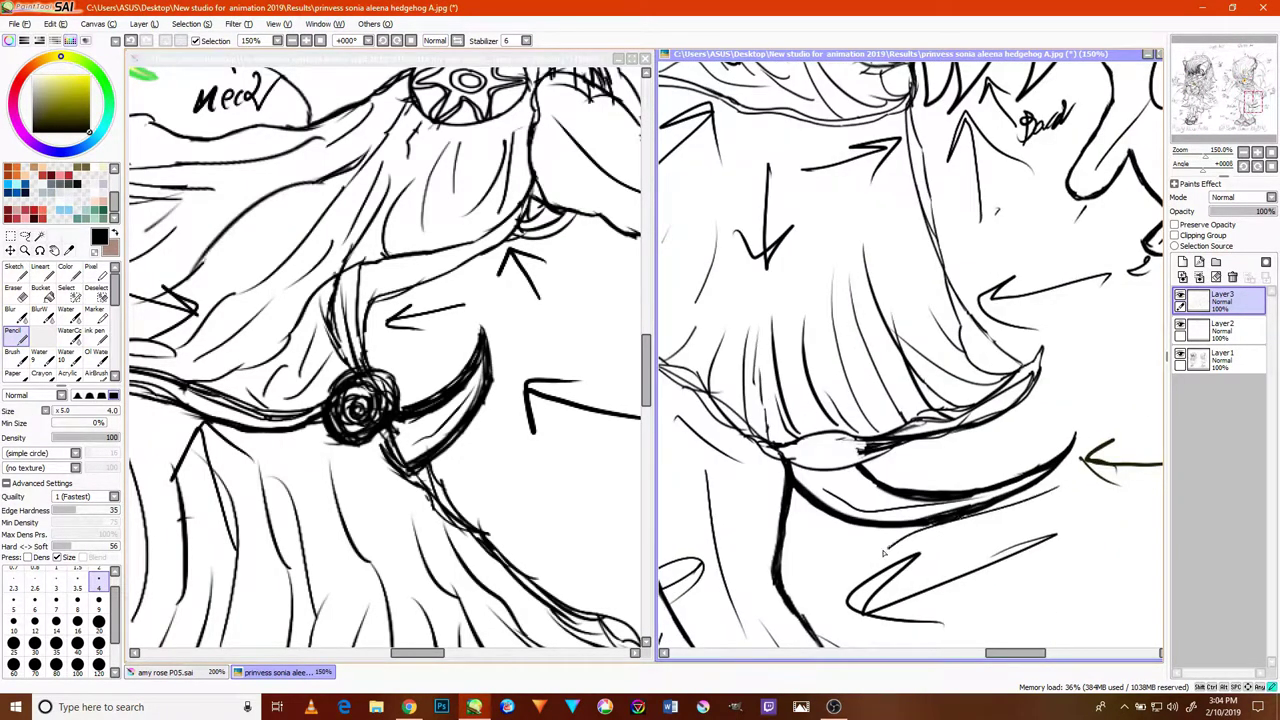
{"action": "scroll", "coordinate": [886, 552], "scroll_direction": "down", "scroll_amount": 4}
- Compare the full Amy Rose page with the two annotated characters on the princess page
{"action": "left_click", "coordinate": [480, 435]}
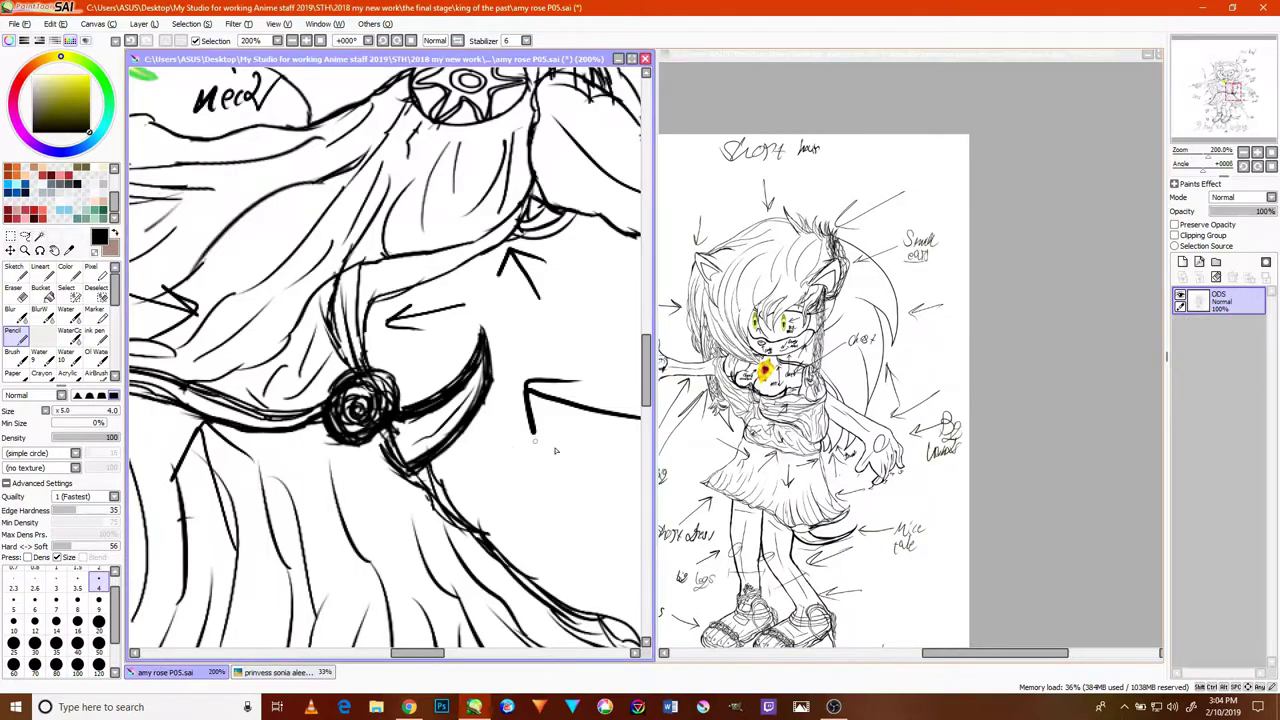
{"action": "left_click", "coordinate": [774, 409]}
{"action": "left_click_drag", "start_coordinate": [760, 409], "coordinate": [1046, 379]}
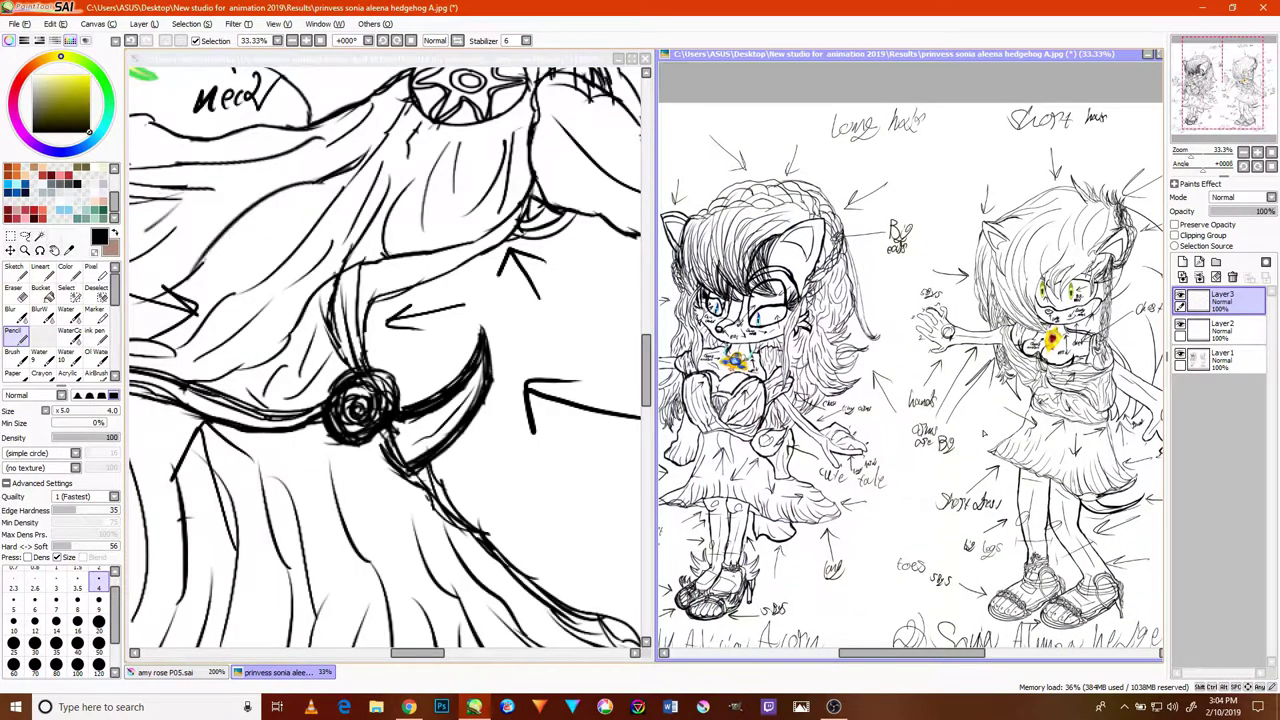
{"action": "scroll", "coordinate": [983, 433], "scroll_direction": "down", "scroll_amount": 1}
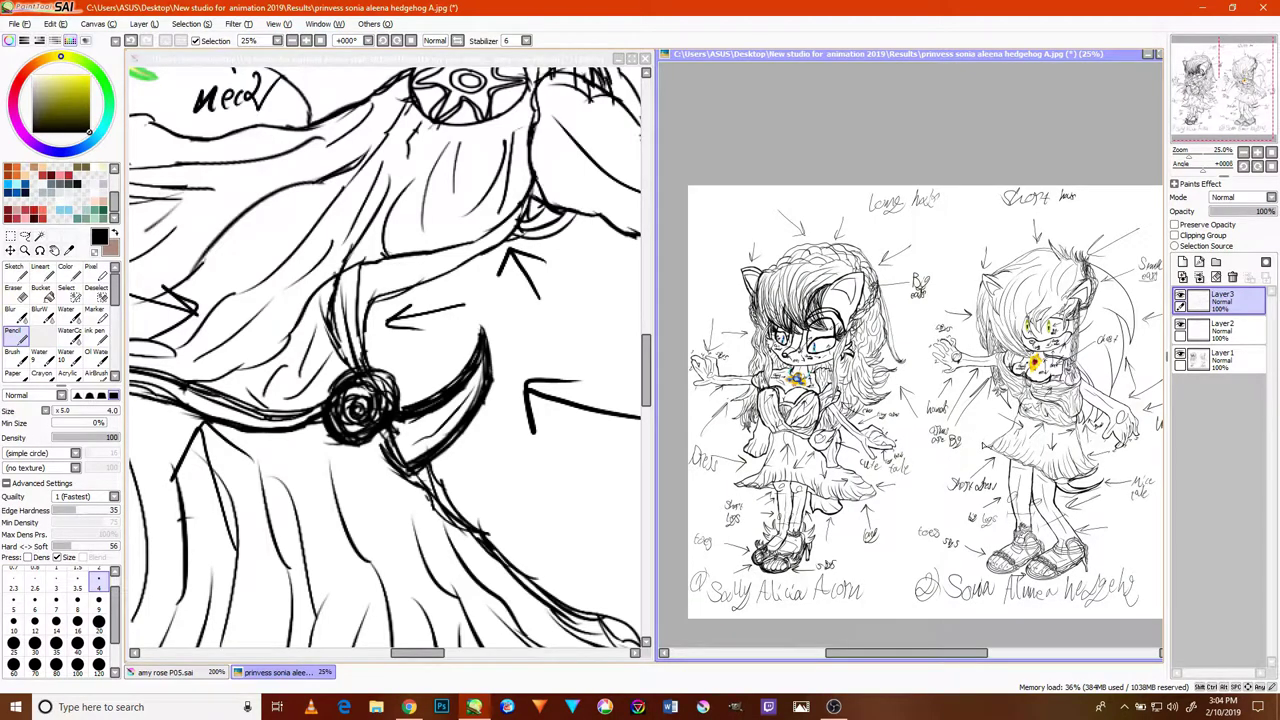
{"action": "left_click_drag", "start_coordinate": [983, 441], "coordinate": [963, 419]}
{"action": "left_click", "coordinate": [518, 474]}
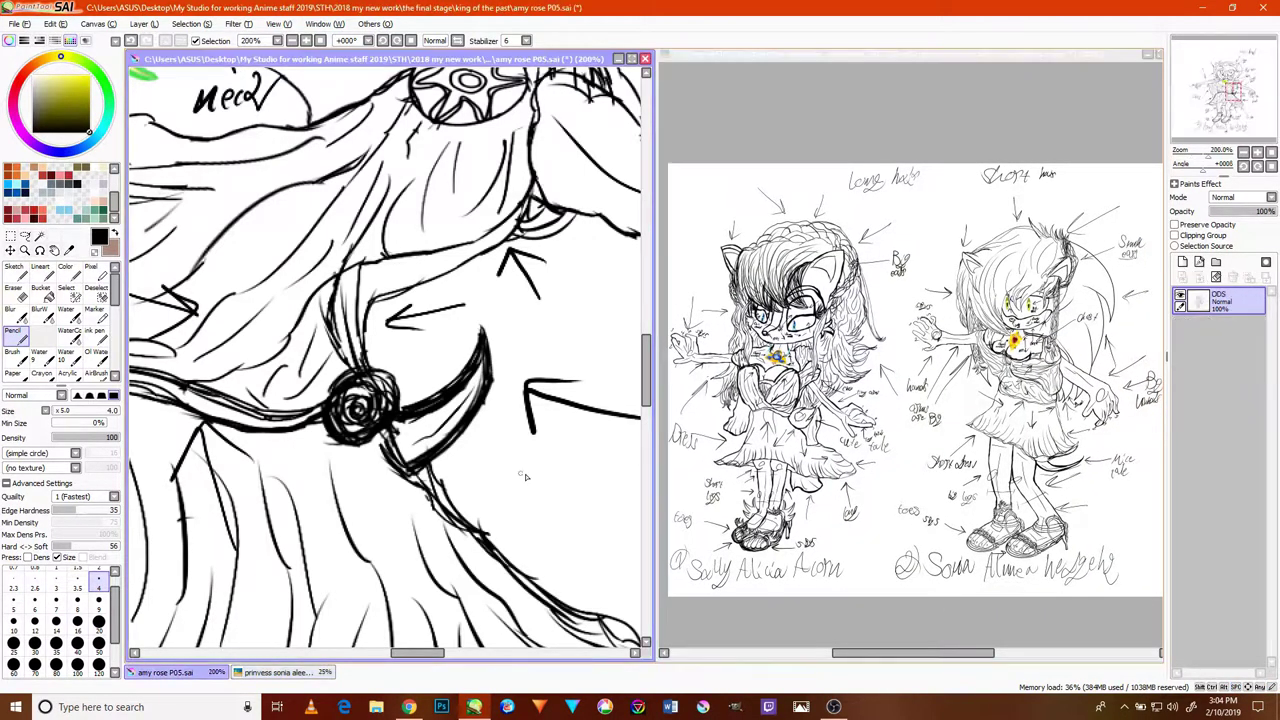
{"action": "scroll", "coordinate": [487, 404], "scroll_direction": "down", "scroll_amount": 5}
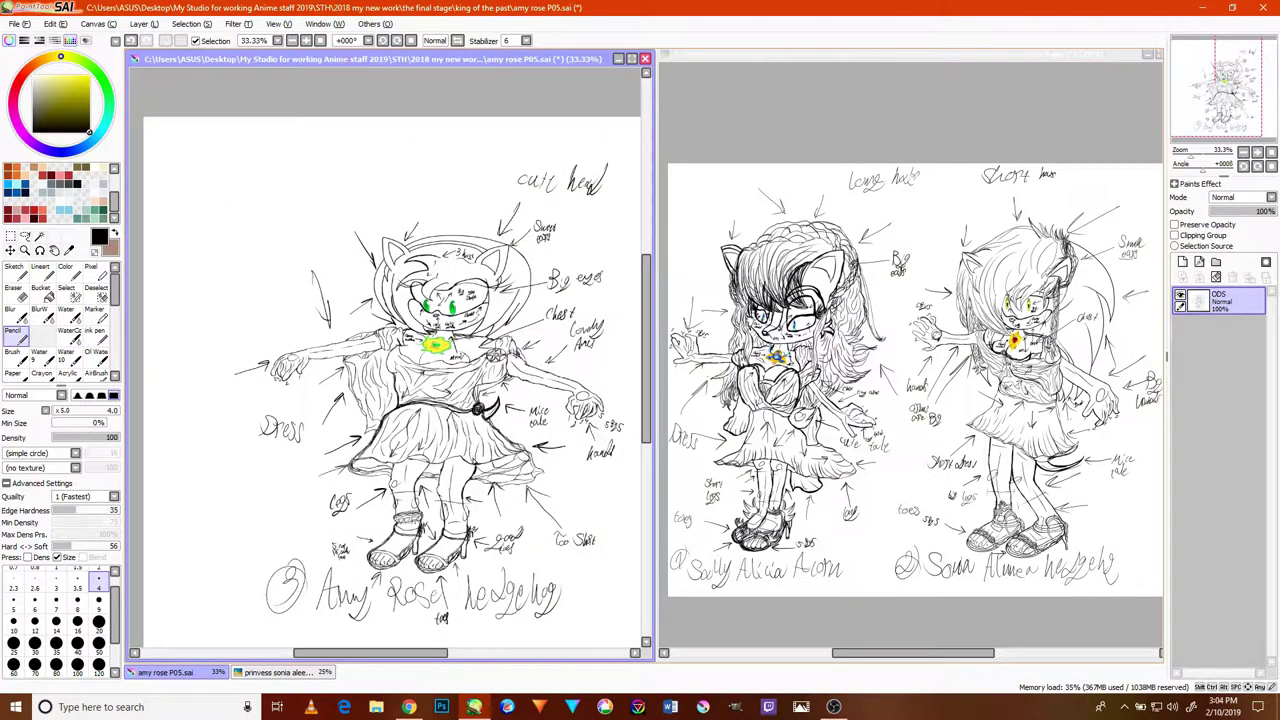
{"action": "left_click_drag", "start_coordinate": [472, 476], "coordinate": [440, 444]}
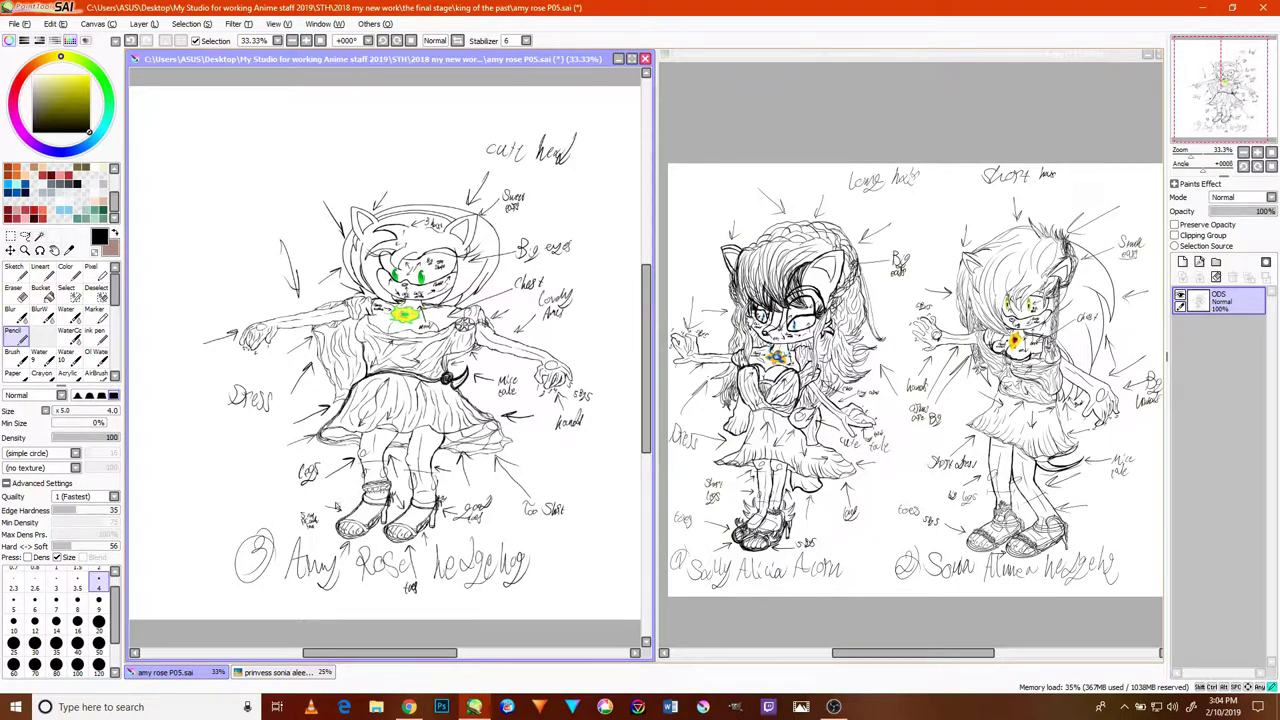
- Draw an arrow to Amy Rose's ankle ring and handwrite the label "Gold ring" beside it
{"action": "scroll", "coordinate": [354, 494], "scroll_direction": "up", "scroll_amount": 5}
{"action": "mouse_move", "coordinate": [338, 501]}
{"action": "left_mouse_down"}
{"action": "mouse_move", "coordinate": [411, 472]}
{"action": "mouse_move", "coordinate": [403, 488]}
{"action": "left_mouse_up"}
{"action": "mouse_move", "coordinate": [214, 448]}
{"action": "left_mouse_down"}
{"action": "mouse_move", "coordinate": [200, 472]}
{"action": "mouse_move", "coordinate": [266, 436]}
{"action": "mouse_move", "coordinate": [224, 498]}
{"action": "left_mouse_up"}
{"action": "mouse_move", "coordinate": [177, 544]}
{"action": "left_mouse_down"}
{"action": "mouse_move", "coordinate": [175, 514]}
{"action": "mouse_move", "coordinate": [196, 540]}
{"action": "mouse_move", "coordinate": [219, 524]}
{"action": "left_mouse_up"}
{"action": "left_click_drag", "start_coordinate": [230, 502], "coordinate": [215, 545]}
{"action": "scroll", "coordinate": [235, 520], "scroll_direction": "down", "scroll_amount": 1}
- In the princess drawing, draw a line to the long-haired character's ankle ring and handwrite "Gold ring" beside it
{"action": "left_click", "coordinate": [760, 541]}
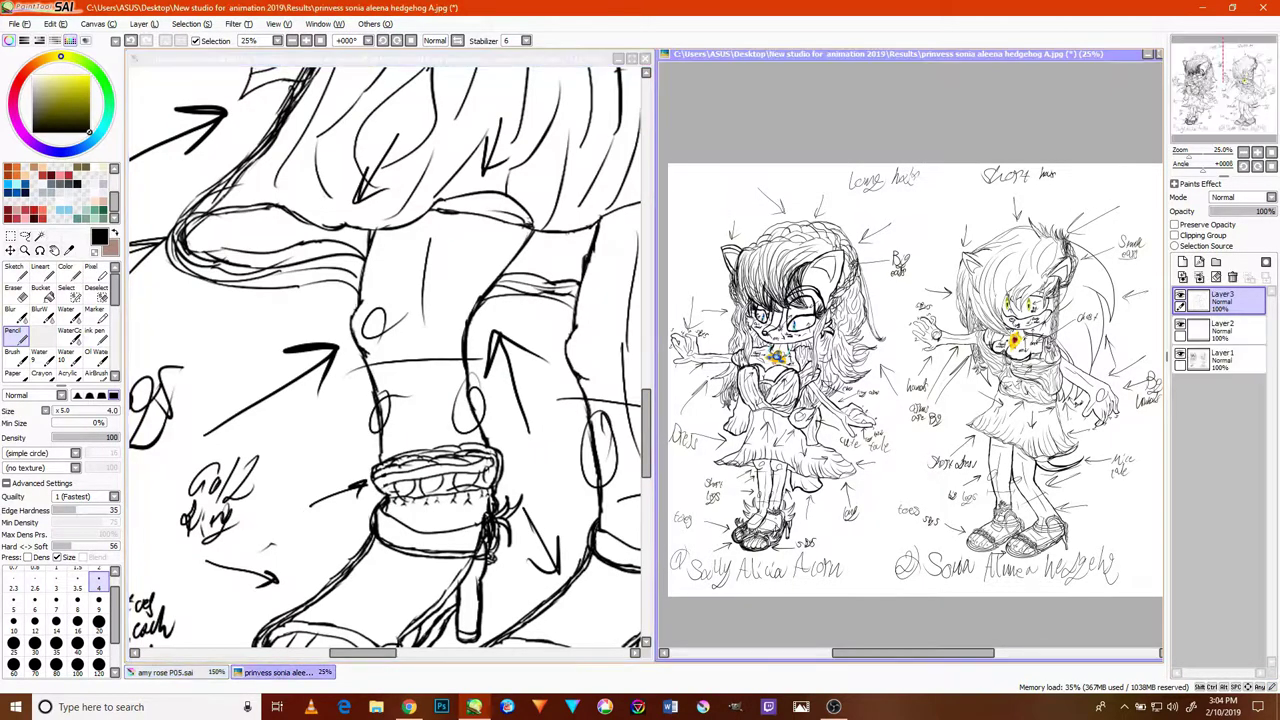
{"action": "scroll", "coordinate": [800, 460], "scroll_direction": "up", "scroll_amount": 5}
{"action": "left_click_drag", "start_coordinate": [838, 410], "coordinate": [707, 466]}
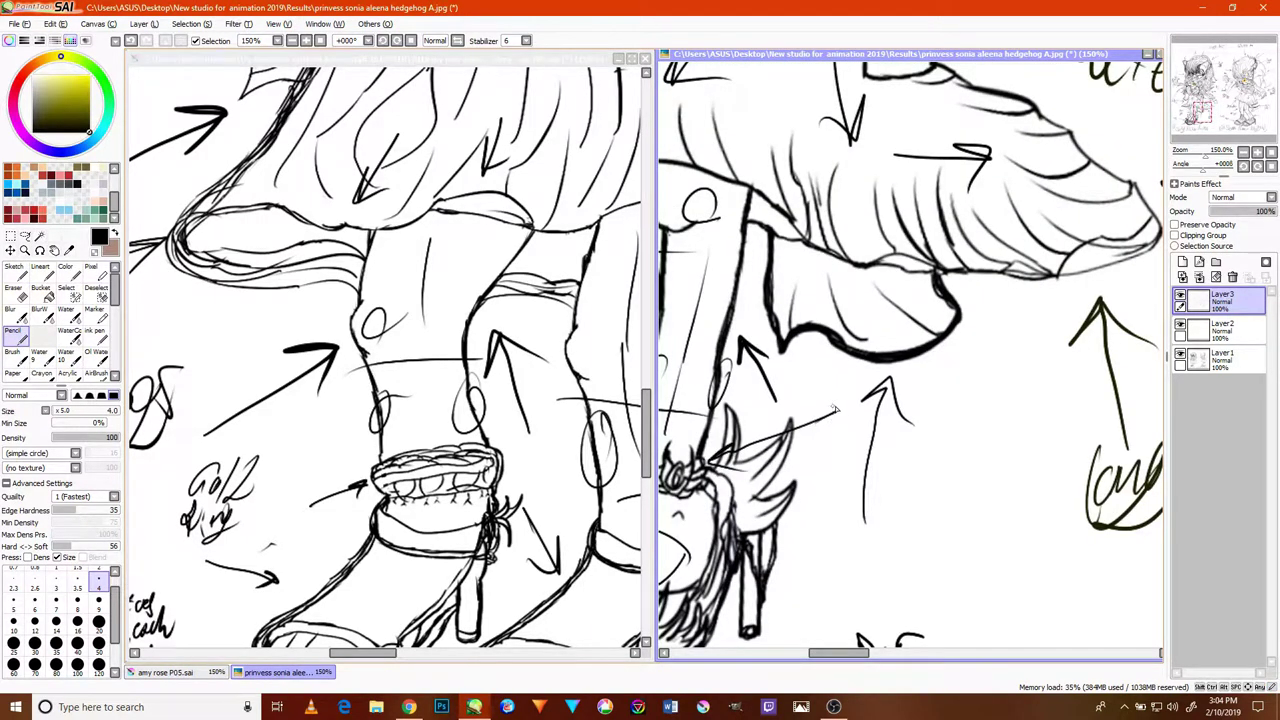
{"action": "mouse_move", "coordinate": [838, 393]}
{"action": "left_mouse_down"}
{"action": "mouse_move", "coordinate": [822, 424]}
{"action": "mouse_move", "coordinate": [866, 422]}
{"action": "left_mouse_up"}
{"action": "mouse_move", "coordinate": [908, 392]}
{"action": "left_mouse_down"}
{"action": "mouse_move", "coordinate": [878, 424]}
{"action": "mouse_move", "coordinate": [904, 424]}
{"action": "left_mouse_up"}
{"action": "mouse_move", "coordinate": [816, 425]}
{"action": "left_mouse_down"}
{"action": "mouse_move", "coordinate": [834, 434]}
{"action": "mouse_move", "coordinate": [832, 450]}
{"action": "mouse_move", "coordinate": [875, 440]}
{"action": "mouse_move", "coordinate": [804, 486]}
{"action": "left_mouse_up"}
{"action": "left_click_drag", "start_coordinate": [804, 486], "coordinate": [869, 444]}
{"action": "left_click_drag", "start_coordinate": [869, 490], "coordinate": [406, 437]}
{"action": "left_click_drag", "start_coordinate": [824, 427], "coordinate": [564, 478]}
{"action": "mouse_move", "coordinate": [657, 481]}
{"action": "left_mouse_down"}
{"action": "mouse_move", "coordinate": [680, 482]}
{"action": "mouse_move", "coordinate": [674, 464]}
{"action": "mouse_move", "coordinate": [659, 467]}
{"action": "left_mouse_up"}
- Draw an arrow to the short-haired character's ankle ring and handwrite "Gold ring" below the "big legs" label
{"action": "scroll", "coordinate": [842, 497], "scroll_direction": "up", "scroll_amount": 2}
{"action": "mouse_move", "coordinate": [822, 497]}
{"action": "left_mouse_down"}
{"action": "mouse_move", "coordinate": [1054, 472]}
{"action": "mouse_move", "coordinate": [992, 520]}
{"action": "left_mouse_up"}
{"action": "scroll", "coordinate": [970, 505], "scroll_direction": "down", "scroll_amount": 4}
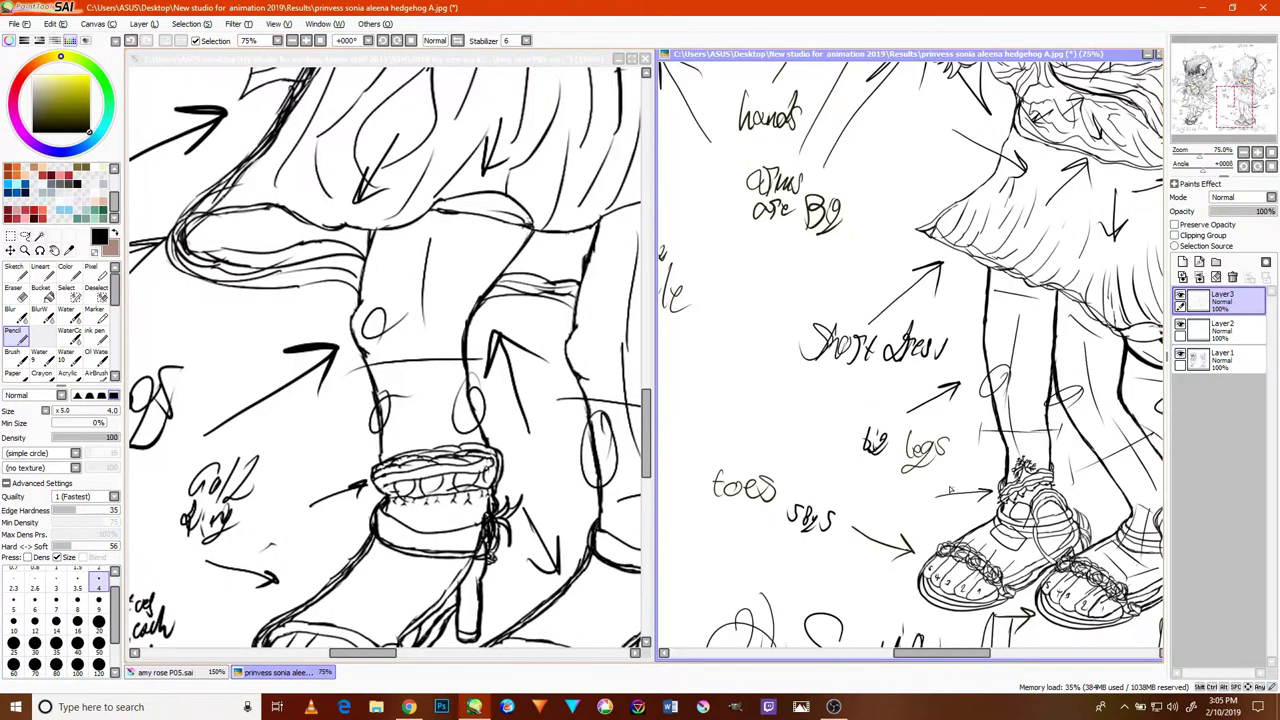
{"action": "scroll", "coordinate": [950, 489], "scroll_direction": "down", "scroll_amount": 3}
{"action": "scroll", "coordinate": [858, 381], "scroll_direction": "up", "scroll_amount": 8}
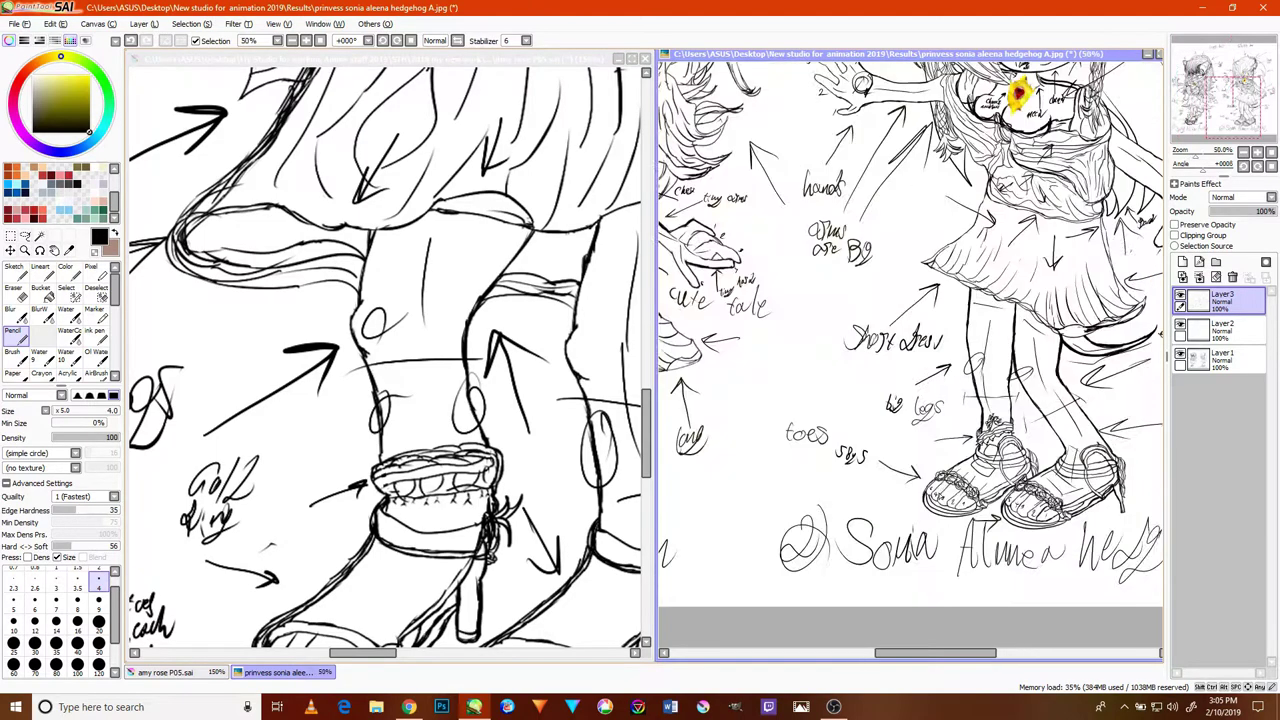
{"action": "mouse_move", "coordinate": [748, 330]}
{"action": "left_mouse_down"}
{"action": "mouse_move", "coordinate": [716, 376]}
{"action": "mouse_move", "coordinate": [744, 380]}
{"action": "mouse_move", "coordinate": [760, 356]}
{"action": "mouse_move", "coordinate": [770, 394]}
{"action": "left_mouse_up"}
{"action": "left_click_drag", "start_coordinate": [830, 338], "coordinate": [852, 406]}
{"action": "mouse_move", "coordinate": [872, 358]}
{"action": "left_mouse_down"}
{"action": "mouse_move", "coordinate": [884, 396]}
{"action": "mouse_move", "coordinate": [906, 368]}
{"action": "mouse_move", "coordinate": [903, 394]}
{"action": "mouse_move", "coordinate": [940, 370]}
{"action": "left_mouse_up"}
{"action": "left_click_drag", "start_coordinate": [866, 392], "coordinate": [978, 388]}
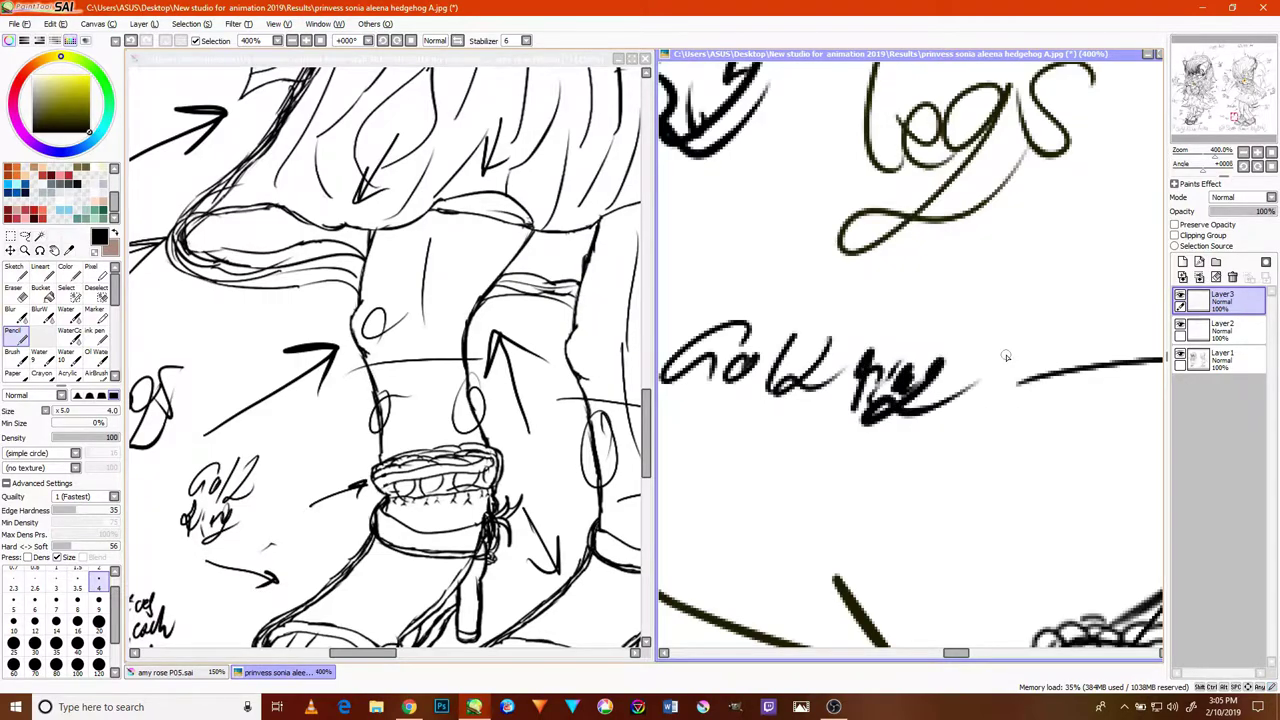
{"action": "scroll", "coordinate": [1006, 355], "scroll_direction": "down", "scroll_amount": 5}
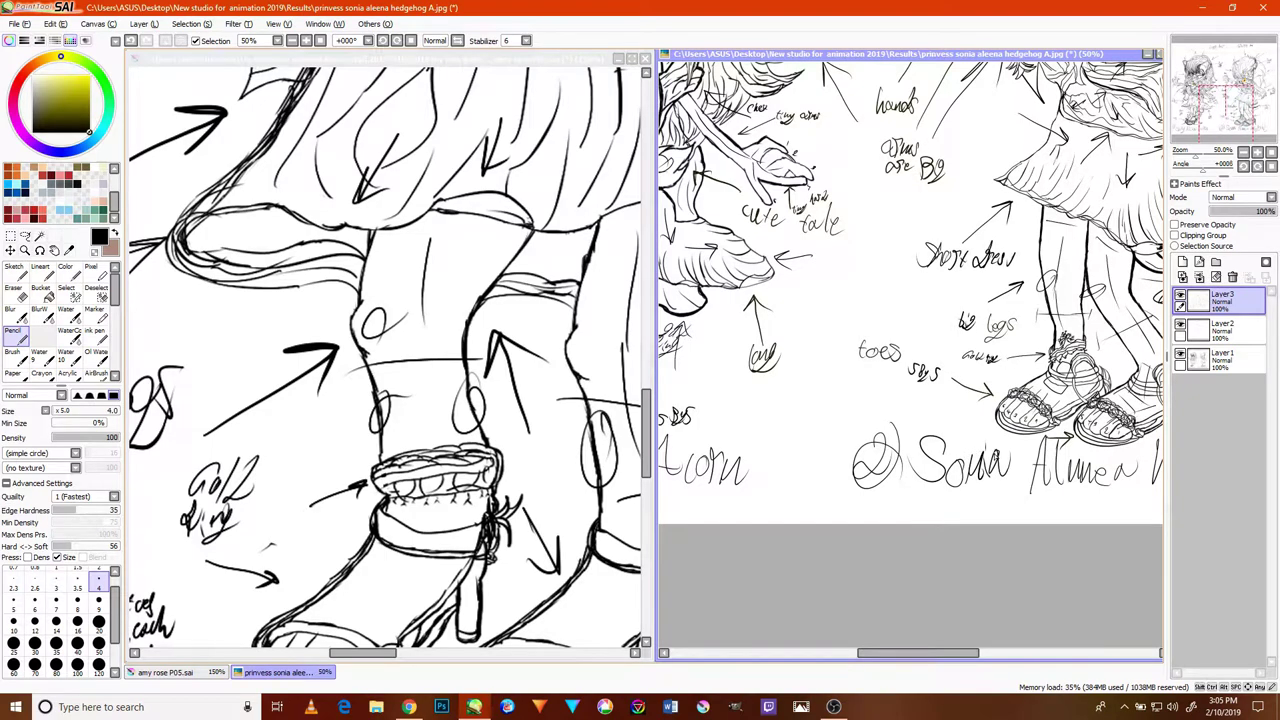
- Examine the short-haired character's annotated shoes, legs, tail, hand and dress up close
{"action": "scroll", "coordinate": [991, 459], "scroll_direction": "up", "scroll_amount": 3}
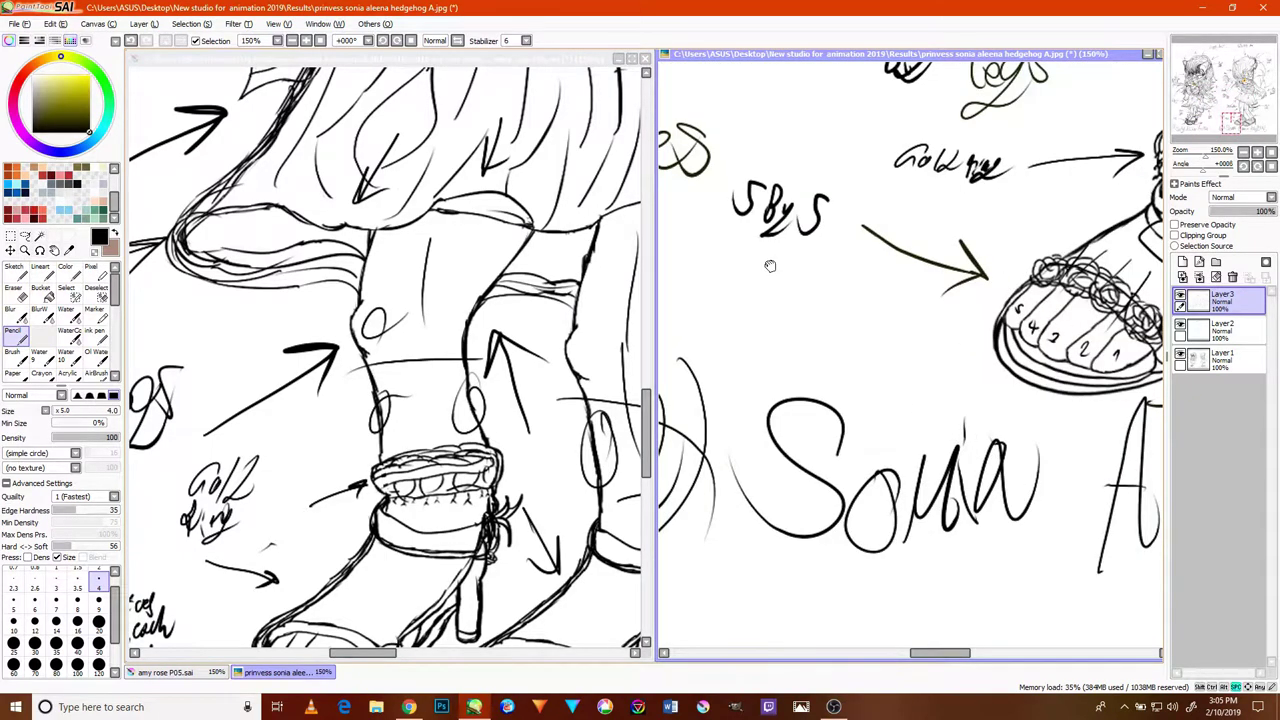
{"action": "left_click_drag", "start_coordinate": [704, 205], "coordinate": [873, 358]}
{"action": "scroll", "coordinate": [839, 387], "scroll_direction": "down", "scroll_amount": 4}
{"action": "scroll", "coordinate": [853, 389], "scroll_direction": "up", "scroll_amount": 3}
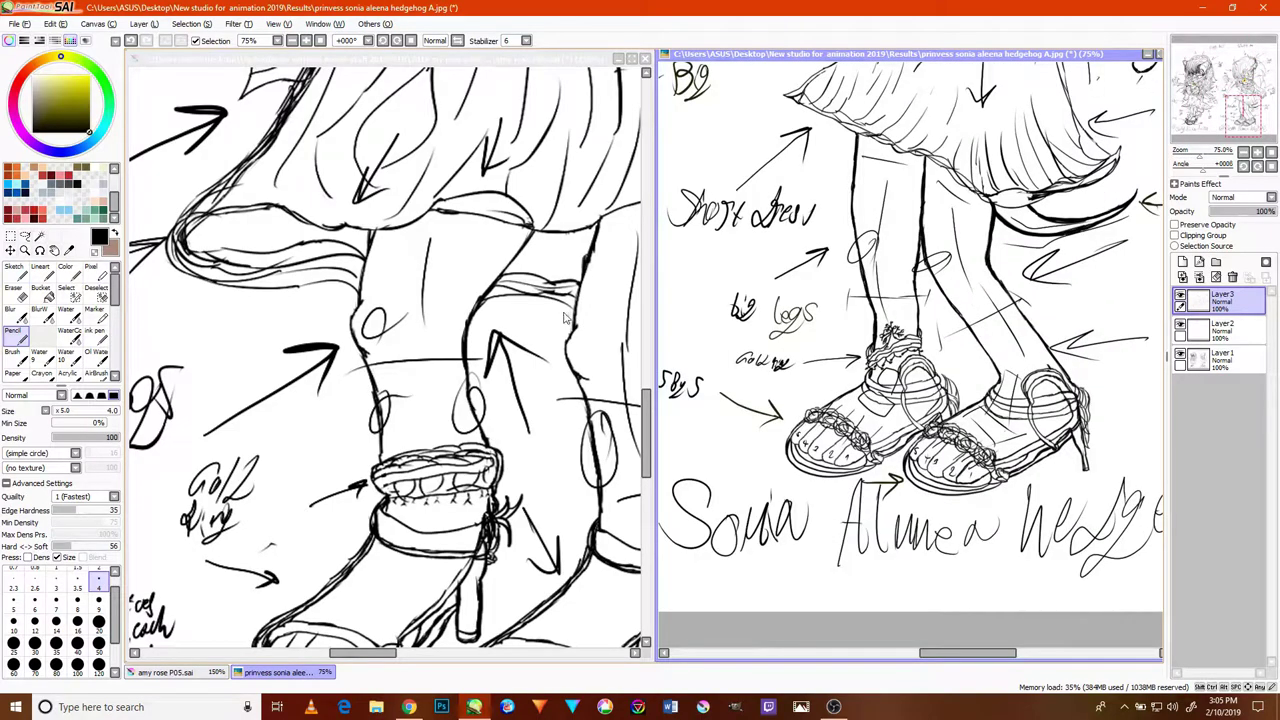
{"action": "left_click", "coordinate": [55, 250]}
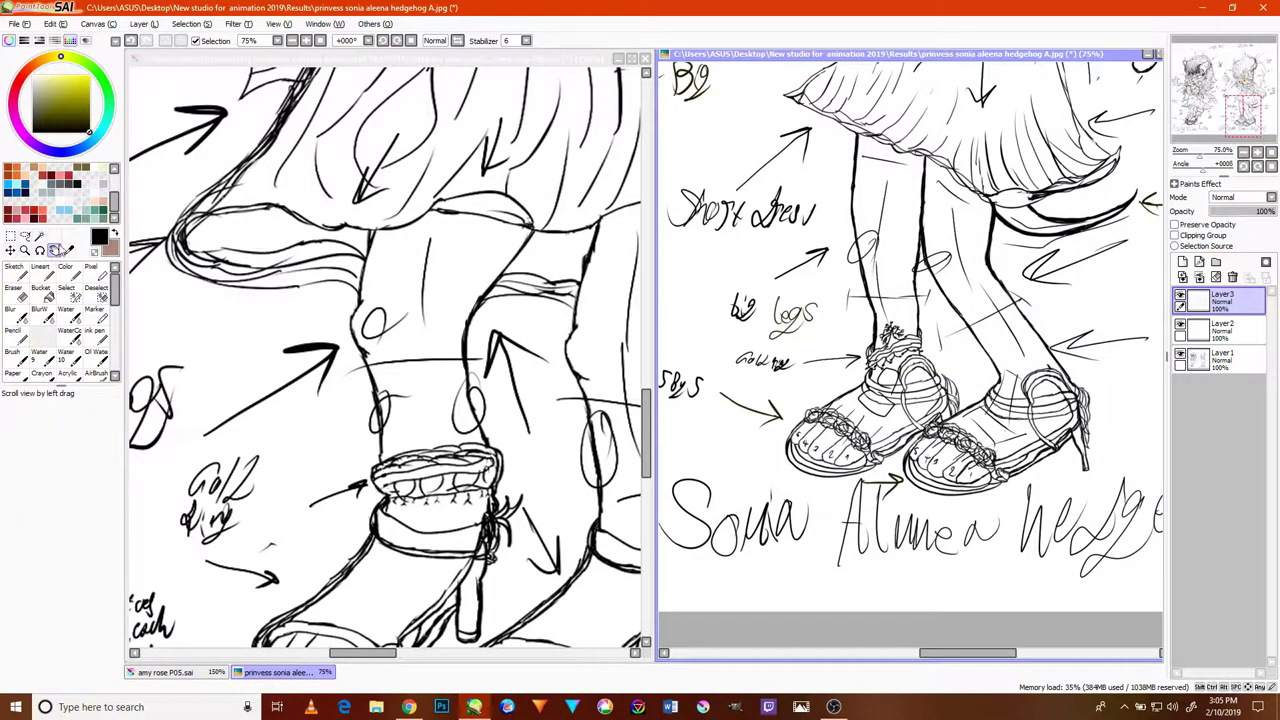
{"action": "scroll", "coordinate": [1010, 448], "scroll_direction": "up", "scroll_amount": 1}
{"action": "left_click_drag", "start_coordinate": [1040, 398], "coordinate": [996, 452]}
{"action": "mouse_move", "coordinate": [980, 374]}
{"action": "left_mouse_down"}
{"action": "mouse_move", "coordinate": [868, 470]}
{"action": "mouse_move", "coordinate": [766, 490]}
{"action": "mouse_move", "coordinate": [1036, 446]}
{"action": "left_mouse_up"}
{"action": "left_click_drag", "start_coordinate": [911, 377], "coordinate": [878, 487]}
{"action": "left_click_drag", "start_coordinate": [954, 382], "coordinate": [900, 489]}
{"action": "left_click_drag", "start_coordinate": [997, 385], "coordinate": [814, 502]}
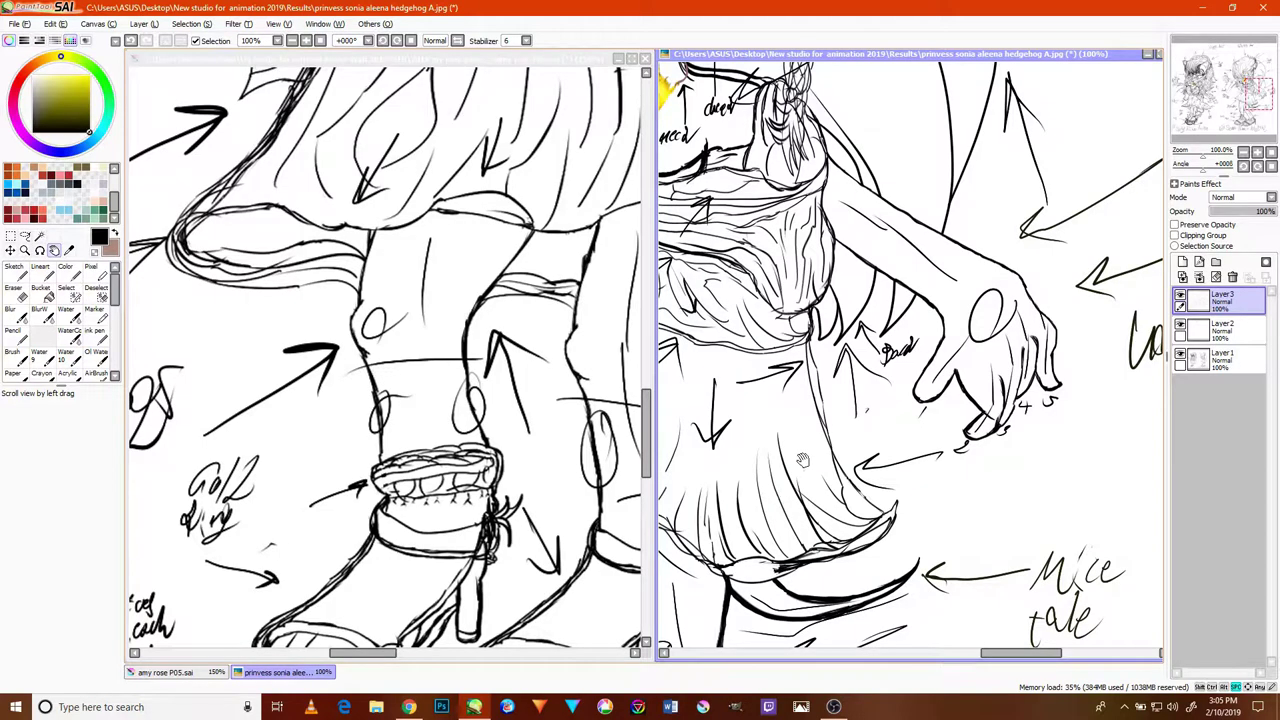
{"action": "left_click_drag", "start_coordinate": [794, 446], "coordinate": [1053, 380]}
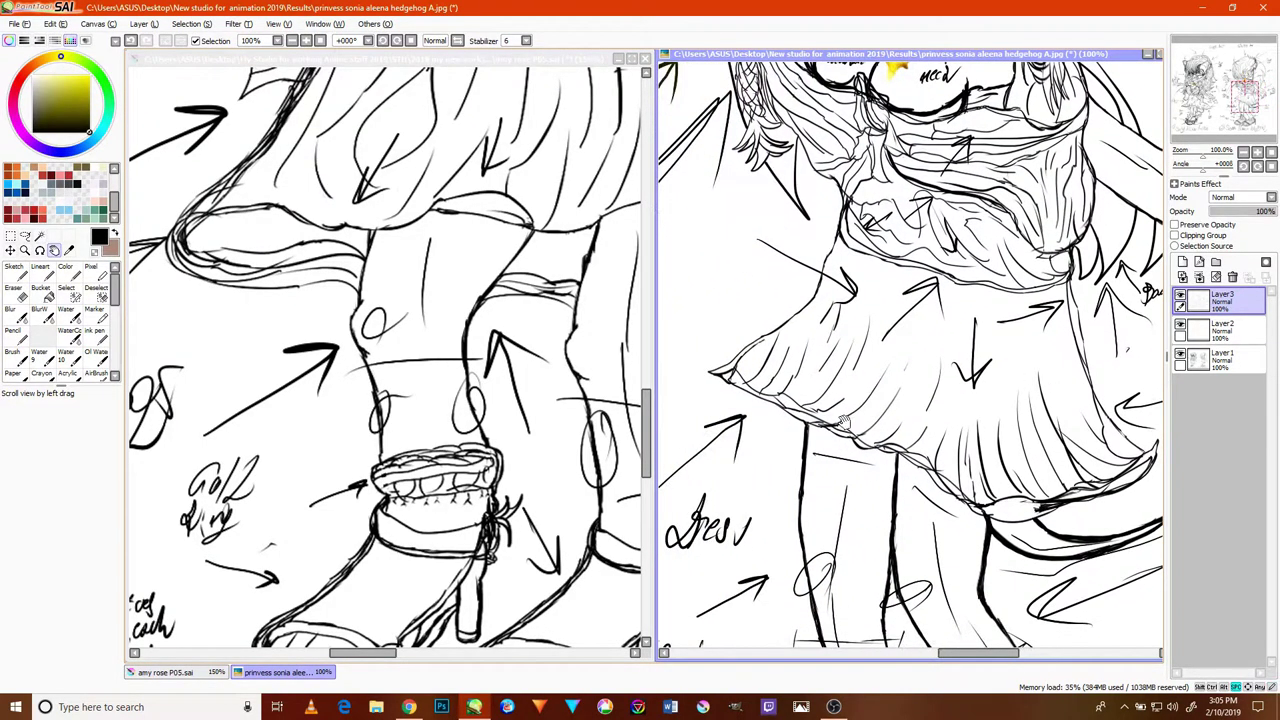
{"action": "left_click_drag", "start_coordinate": [910, 430], "coordinate": [1009, 447]}
{"action": "mouse_move", "coordinate": [830, 428]}
{"action": "left_mouse_down"}
{"action": "mouse_move", "coordinate": [866, 409]}
{"action": "mouse_move", "coordinate": [862, 433]}
{"action": "left_mouse_up"}
{"action": "left_click_drag", "start_coordinate": [982, 403], "coordinate": [846, 417]}
{"action": "left_click_drag", "start_coordinate": [1096, 419], "coordinate": [984, 461]}
{"action": "left_click_drag", "start_coordinate": [1094, 394], "coordinate": [946, 451]}
{"action": "left_click_drag", "start_coordinate": [926, 409], "coordinate": [916, 512]}
{"action": "left_click_drag", "start_coordinate": [868, 428], "coordinate": [933, 490]}
- Examine the long-haired character's annotated shoes, legs, dress and face up close
{"action": "mouse_move", "coordinate": [864, 458]}
{"action": "left_mouse_down"}
{"action": "mouse_move", "coordinate": [930, 430]}
{"action": "mouse_move", "coordinate": [660, 378]}
{"action": "mouse_move", "coordinate": [637, 389]}
{"action": "mouse_move", "coordinate": [1040, 405]}
{"action": "left_mouse_up"}
{"action": "left_click_drag", "start_coordinate": [801, 403], "coordinate": [980, 425]}
{"action": "left_click_drag", "start_coordinate": [824, 458], "coordinate": [1029, 346]}
{"action": "left_click_drag", "start_coordinate": [875, 468], "coordinate": [788, 370]}
{"action": "left_click_drag", "start_coordinate": [934, 492], "coordinate": [764, 240]}
{"action": "left_click_drag", "start_coordinate": [822, 515], "coordinate": [894, 420]}
{"action": "left_click_drag", "start_coordinate": [857, 494], "coordinate": [900, 390]}
{"action": "left_click_drag", "start_coordinate": [837, 473], "coordinate": [887, 390]}
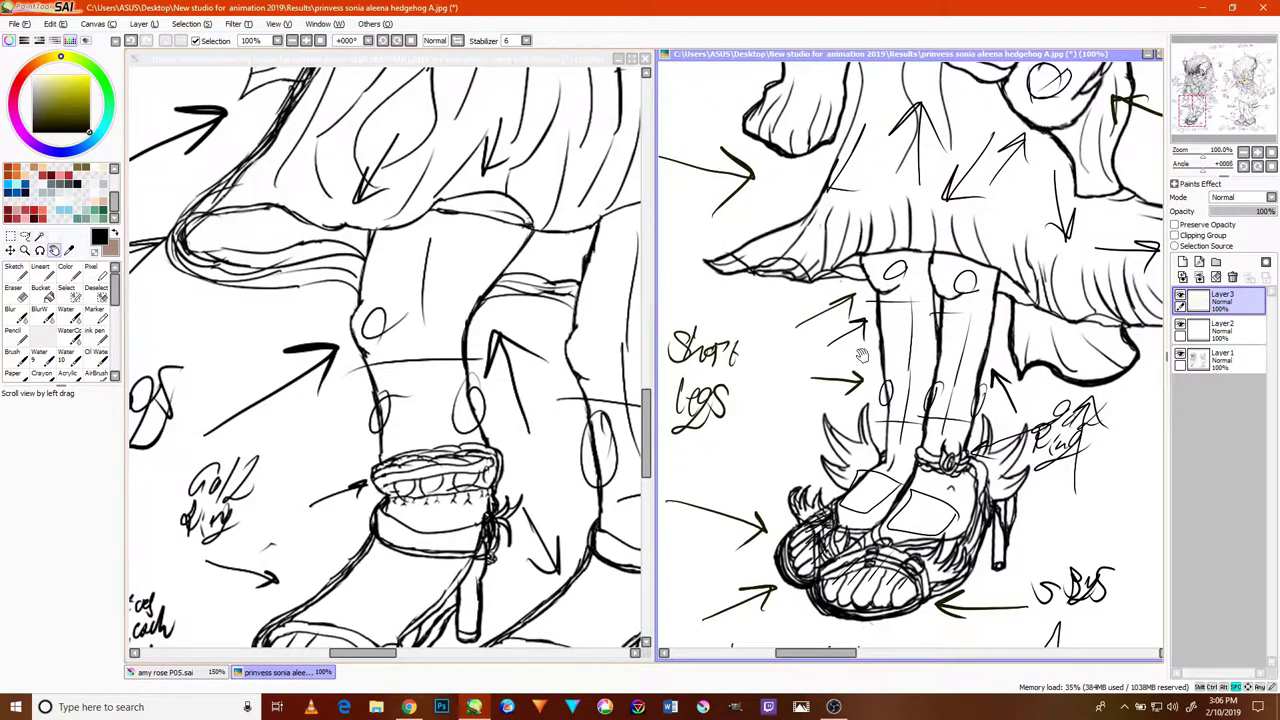
{"action": "mouse_move", "coordinate": [859, 344]}
{"action": "left_mouse_down"}
{"action": "mouse_move", "coordinate": [905, 414]}
{"action": "mouse_move", "coordinate": [881, 442]}
{"action": "mouse_move", "coordinate": [866, 403]}
{"action": "mouse_move", "coordinate": [873, 451]}
{"action": "left_mouse_up"}
{"action": "left_click_drag", "start_coordinate": [802, 306], "coordinate": [698, 504]}
- Examine the annotated head, dress, arms, legs and shoes in the amy rose P05.sai drawing
{"action": "left_click", "coordinate": [538, 497]}
{"action": "left_click_drag", "start_coordinate": [556, 382], "coordinate": [463, 537]}
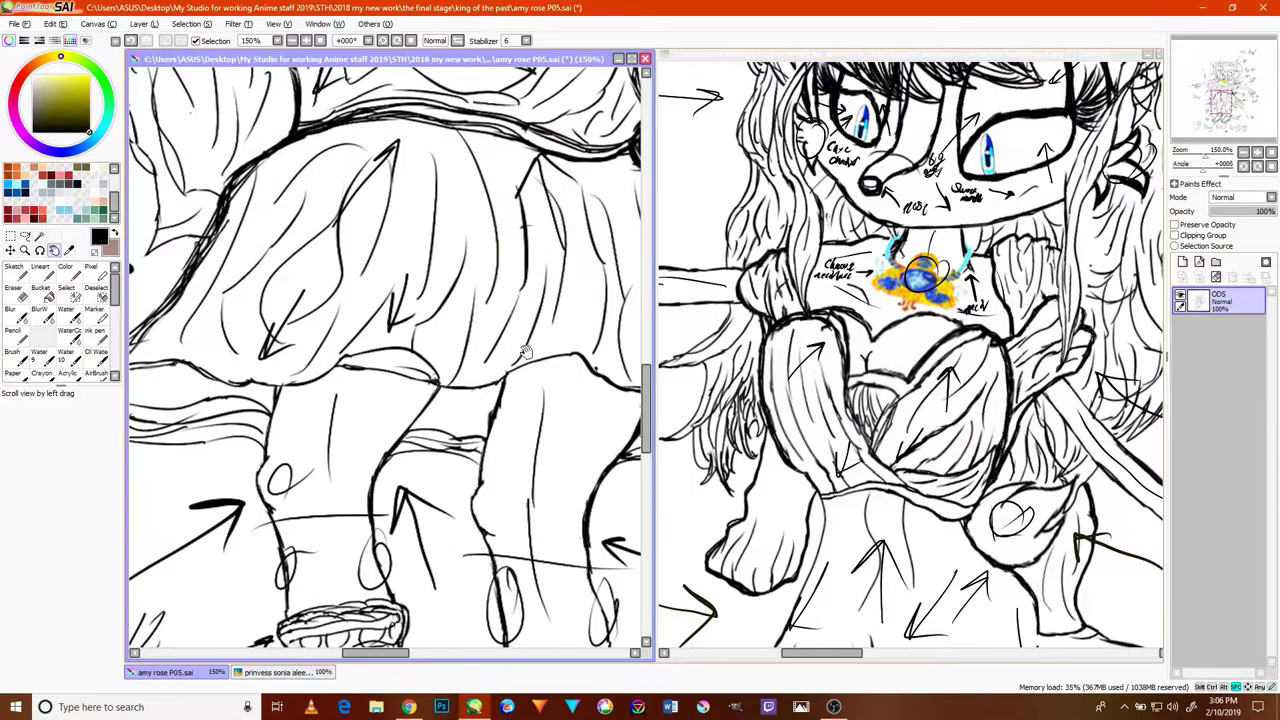
{"action": "left_click_drag", "start_coordinate": [519, 358], "coordinate": [528, 426]}
{"action": "scroll", "coordinate": [545, 392], "scroll_direction": "down", "scroll_amount": 3}
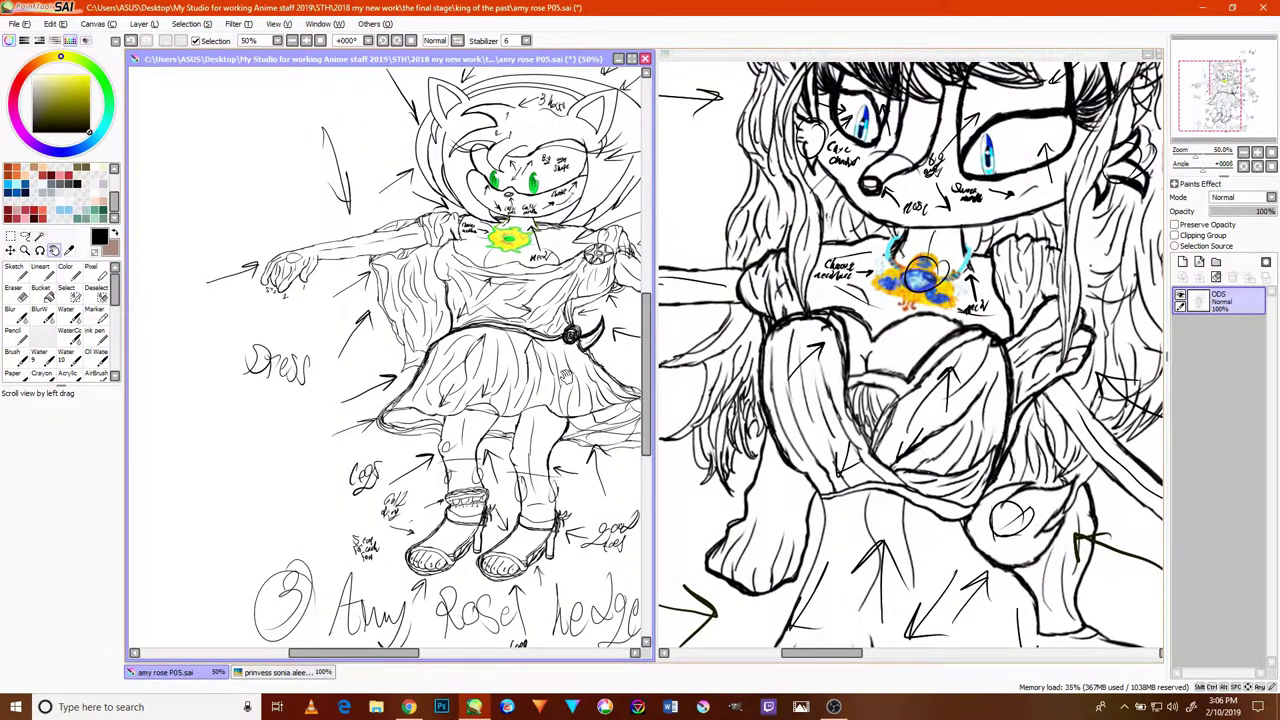
{"action": "left_click_drag", "start_coordinate": [599, 242], "coordinate": [524, 372]}
{"action": "left_click_drag", "start_coordinate": [535, 264], "coordinate": [499, 322]}
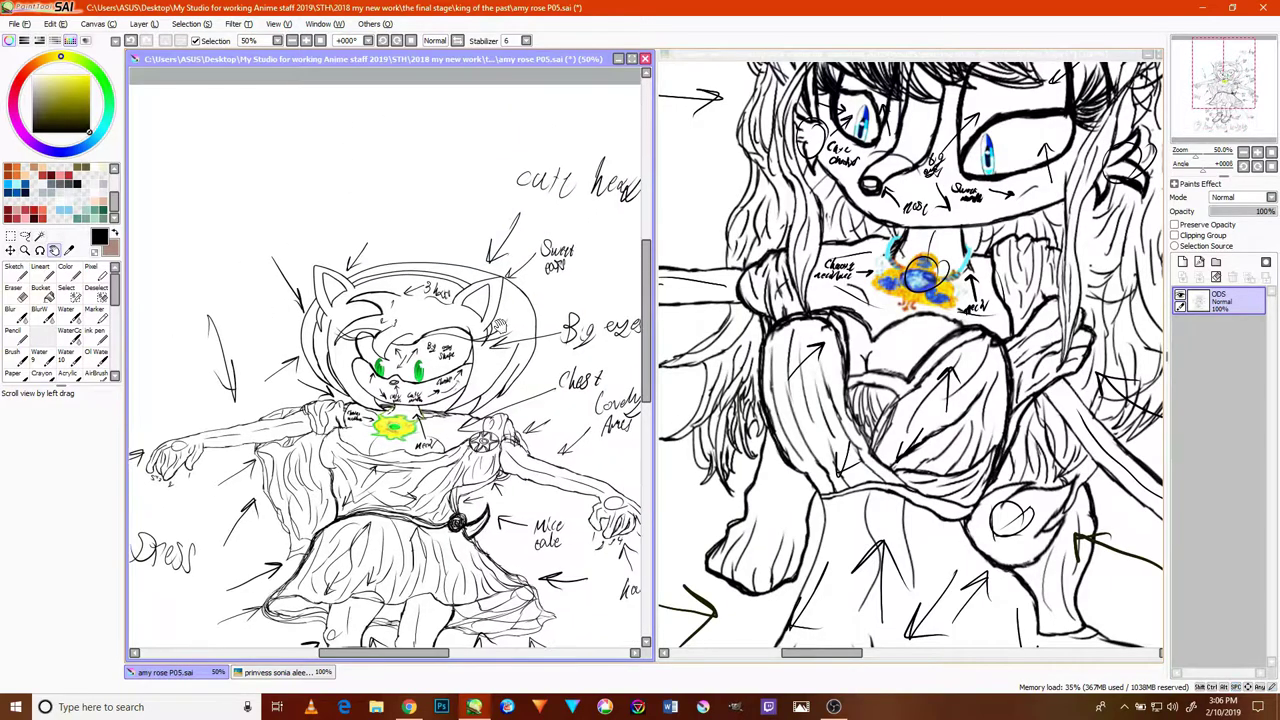
{"action": "scroll", "coordinate": [491, 359], "scroll_direction": "down", "scroll_amount": 3}
{"action": "scroll", "coordinate": [492, 364], "scroll_direction": "up", "scroll_amount": 5}
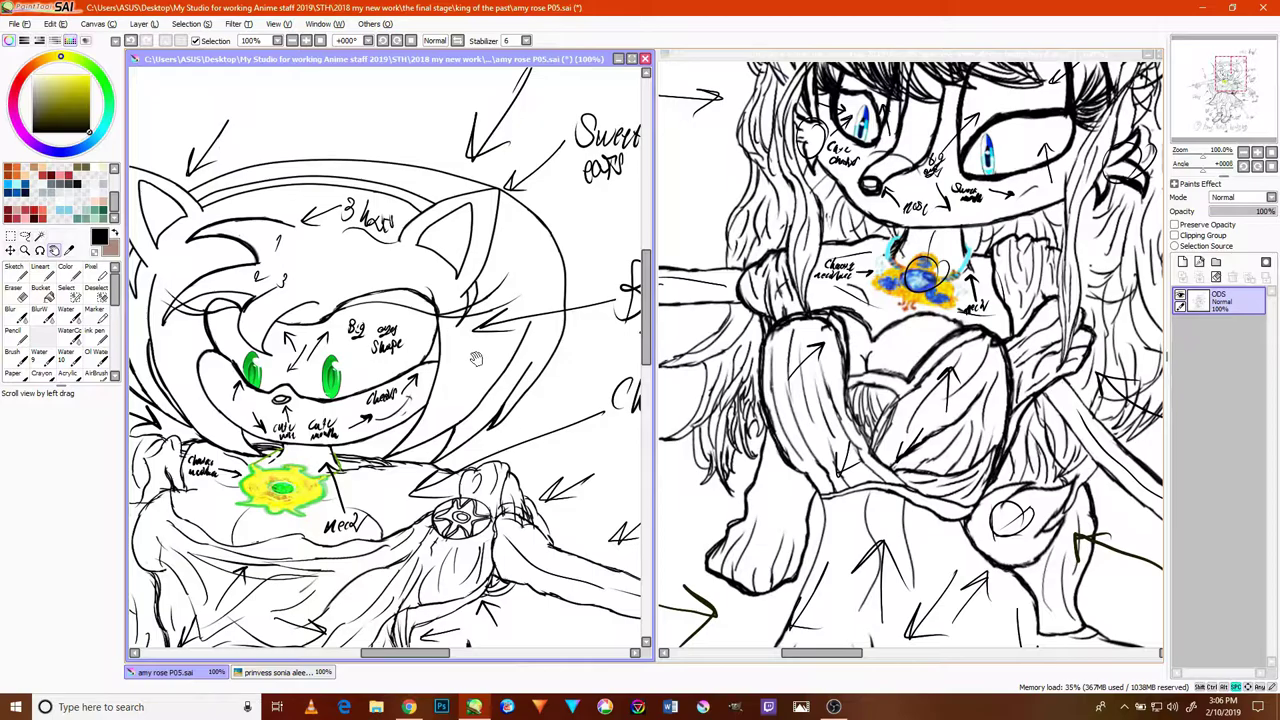
{"action": "left_click_drag", "start_coordinate": [479, 359], "coordinate": [527, 331]}
{"action": "left_click_drag", "start_coordinate": [426, 371], "coordinate": [549, 324]}
{"action": "mouse_move", "coordinate": [408, 396]}
{"action": "left_mouse_down"}
{"action": "mouse_move", "coordinate": [563, 318]}
{"action": "mouse_move", "coordinate": [466, 348]}
{"action": "left_mouse_up"}
{"action": "mouse_move", "coordinate": [497, 405]}
{"action": "left_mouse_down"}
{"action": "mouse_move", "coordinate": [357, 400]}
{"action": "mouse_move", "coordinate": [465, 384]}
{"action": "mouse_move", "coordinate": [372, 402]}
{"action": "left_mouse_up"}
{"action": "left_click_drag", "start_coordinate": [552, 405], "coordinate": [380, 397]}
{"action": "left_click_drag", "start_coordinate": [464, 458], "coordinate": [408, 416]}
{"action": "mouse_move", "coordinate": [342, 569]}
{"action": "left_mouse_down"}
{"action": "mouse_move", "coordinate": [402, 425]}
{"action": "mouse_move", "coordinate": [459, 357]}
{"action": "left_mouse_up"}
{"action": "mouse_move", "coordinate": [376, 387]}
{"action": "left_mouse_down"}
{"action": "mouse_move", "coordinate": [433, 386]}
{"action": "mouse_move", "coordinate": [437, 353]}
{"action": "left_mouse_up"}
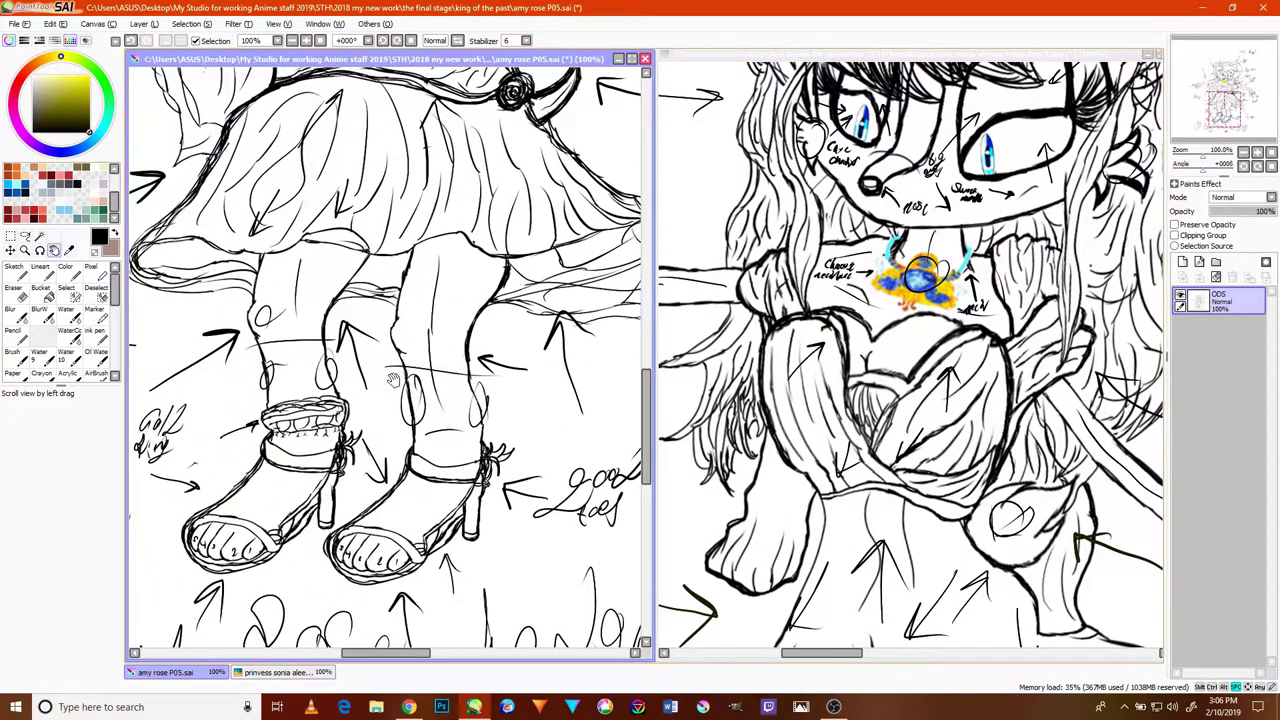
- Draw pencil guide strokes from the toes up the foot on the right-hand shoe in Amy Rose's sketch
{"action": "left_click", "coordinate": [14, 334]}
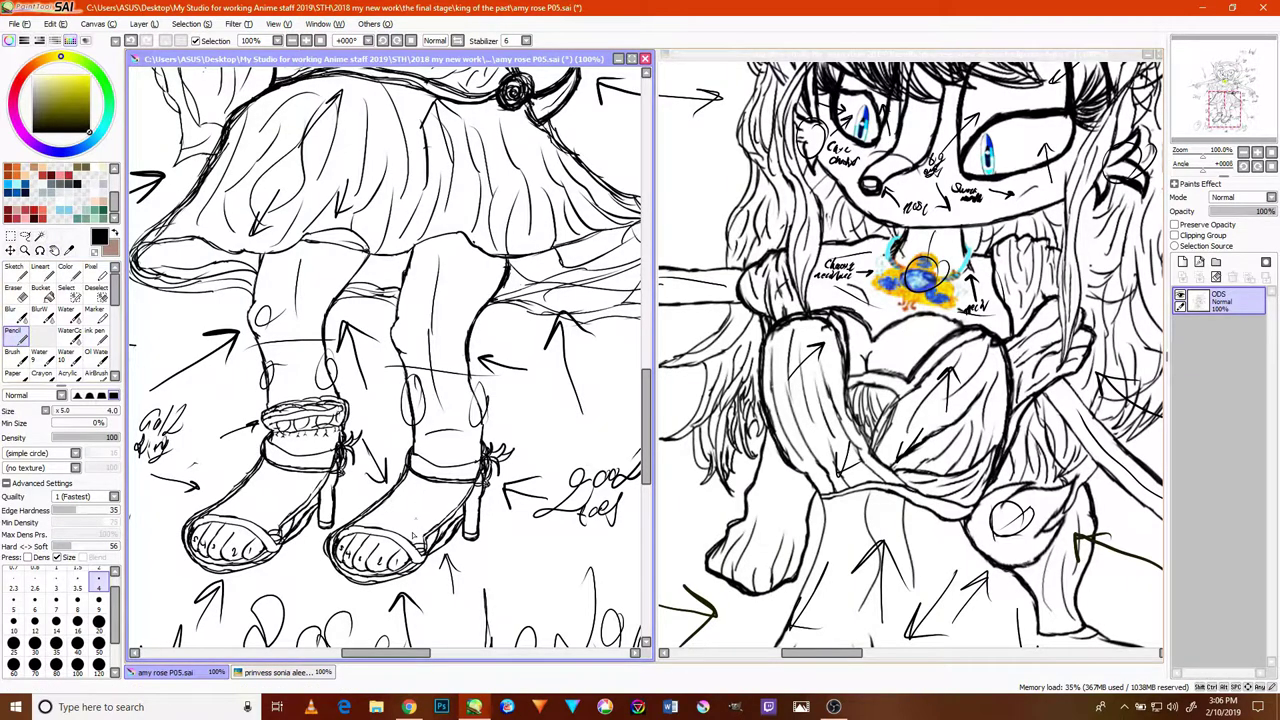
{"action": "scroll", "coordinate": [413, 537], "scroll_direction": "up", "scroll_amount": 2}
{"action": "mouse_move", "coordinate": [388, 582]}
{"action": "left_mouse_down"}
{"action": "mouse_move", "coordinate": [431, 480]}
{"action": "mouse_move", "coordinate": [354, 574]}
{"action": "left_mouse_up"}
{"action": "mouse_move", "coordinate": [380, 482]}
{"action": "left_mouse_down"}
{"action": "mouse_move", "coordinate": [328, 552]}
{"action": "mouse_move", "coordinate": [308, 546]}
{"action": "left_mouse_up"}
{"action": "left_click_drag", "start_coordinate": [330, 486], "coordinate": [290, 532]}
{"action": "left_click_drag", "start_coordinate": [368, 466], "coordinate": [334, 486]}
{"action": "mouse_move", "coordinate": [456, 438]}
{"action": "left_mouse_down"}
{"action": "mouse_move", "coordinate": [430, 456]}
{"action": "mouse_move", "coordinate": [493, 332]}
{"action": "left_mouse_up"}
- Draw matching guide strokes rising from the numbered toes over the foot of Amy Rose's left-hand shoe
{"action": "scroll", "coordinate": [488, 340], "scroll_direction": "down", "scroll_amount": 3}
{"action": "scroll", "coordinate": [402, 374], "scroll_direction": "up", "scroll_amount": 2}
{"action": "scroll", "coordinate": [304, 455], "scroll_direction": "up", "scroll_amount": 2}
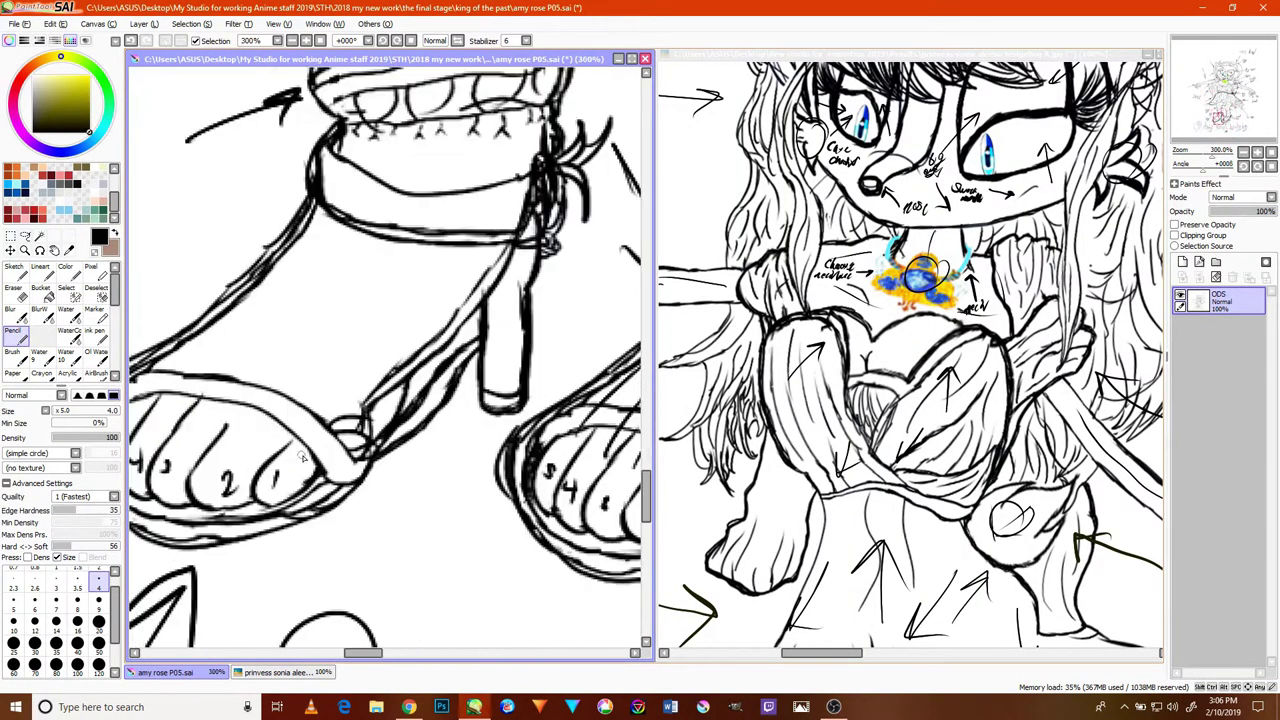
{"action": "left_click_drag", "start_coordinate": [304, 440], "coordinate": [350, 336]}
{"action": "mouse_move", "coordinate": [232, 442]}
{"action": "left_mouse_down"}
{"action": "mouse_move", "coordinate": [262, 443]}
{"action": "mouse_move", "coordinate": [318, 320]}
{"action": "mouse_move", "coordinate": [270, 322]}
{"action": "mouse_move", "coordinate": [277, 287]}
{"action": "left_mouse_up"}
{"action": "mouse_move", "coordinate": [164, 421]}
{"action": "left_mouse_down"}
{"action": "mouse_move", "coordinate": [226, 294]}
{"action": "mouse_move", "coordinate": [211, 314]}
{"action": "left_mouse_up"}
{"action": "mouse_move", "coordinate": [329, 291]}
{"action": "left_mouse_down"}
{"action": "mouse_move", "coordinate": [290, 293]}
{"action": "mouse_move", "coordinate": [348, 326]}
{"action": "left_mouse_up"}
{"action": "scroll", "coordinate": [360, 252], "scroll_direction": "down", "scroll_amount": 3}
{"action": "scroll", "coordinate": [360, 262], "scroll_direction": "down", "scroll_amount": 2}
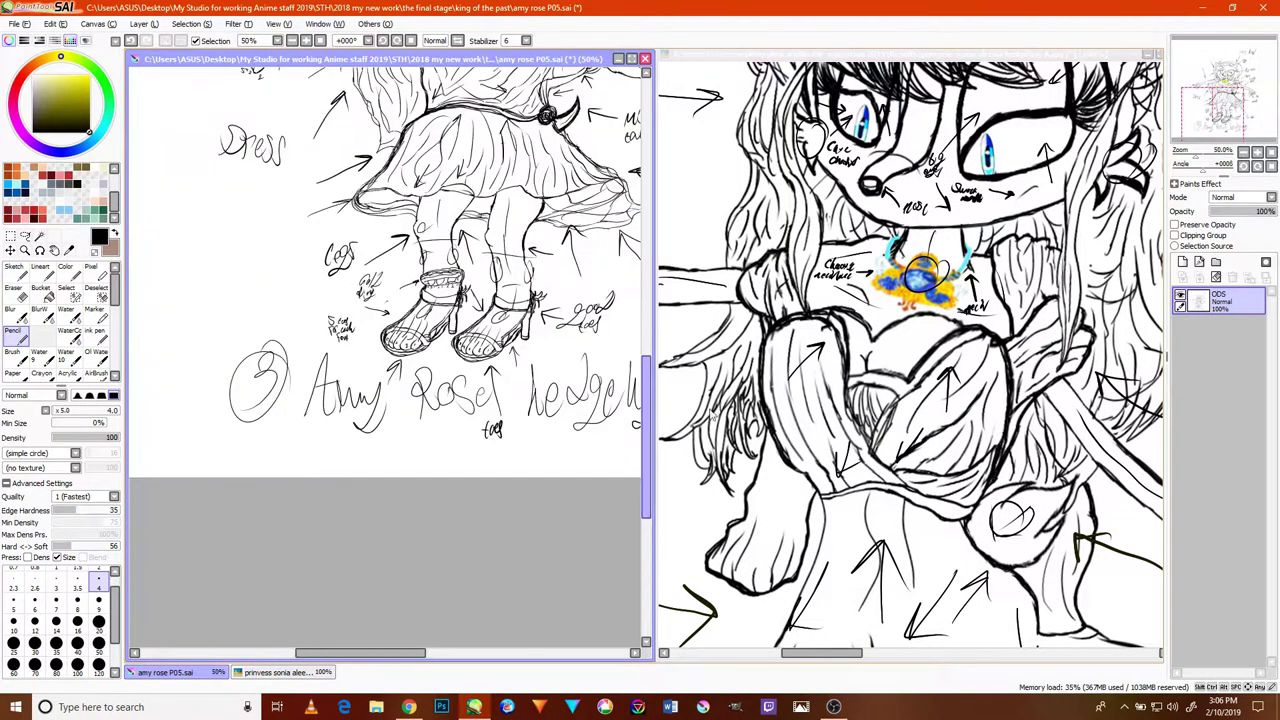
- In the princess drawing, draw a small arrow on the long-haired character's chest below the blue-and-yellow necklace
{"action": "left_click", "coordinate": [831, 440]}
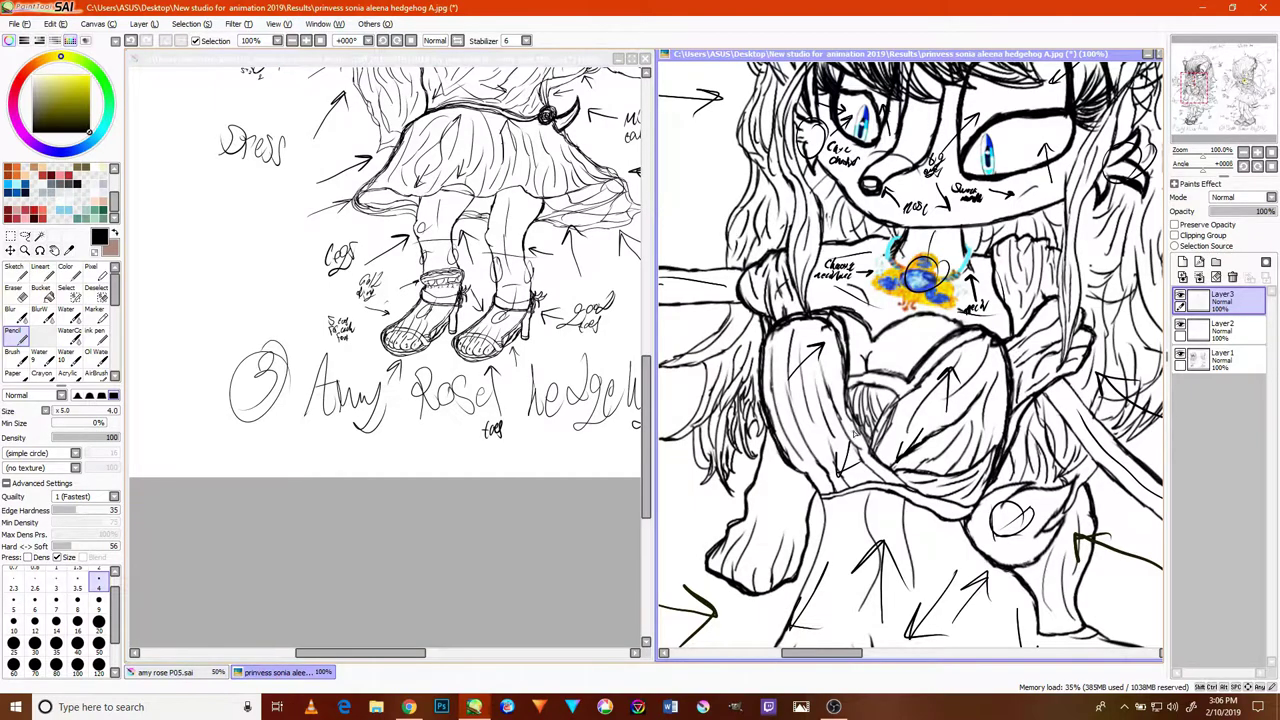
{"action": "scroll", "coordinate": [857, 434], "scroll_direction": "up", "scroll_amount": 3}
{"action": "scroll", "coordinate": [900, 400], "scroll_direction": "down", "scroll_amount": 2}
{"action": "scroll", "coordinate": [957, 372], "scroll_direction": "up", "scroll_amount": 2}
{"action": "left_click_drag", "start_coordinate": [950, 382], "coordinate": [992, 356]}
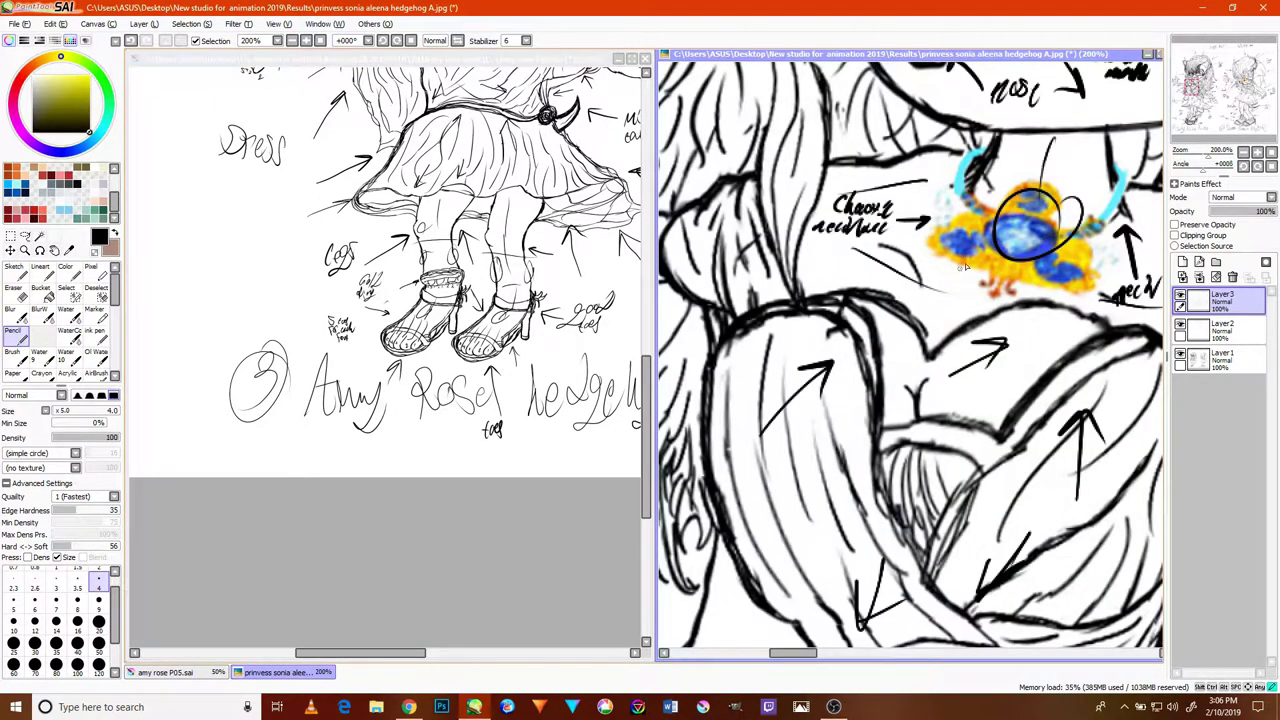
{"action": "scroll", "coordinate": [960, 275], "scroll_direction": "down", "scroll_amount": 4}
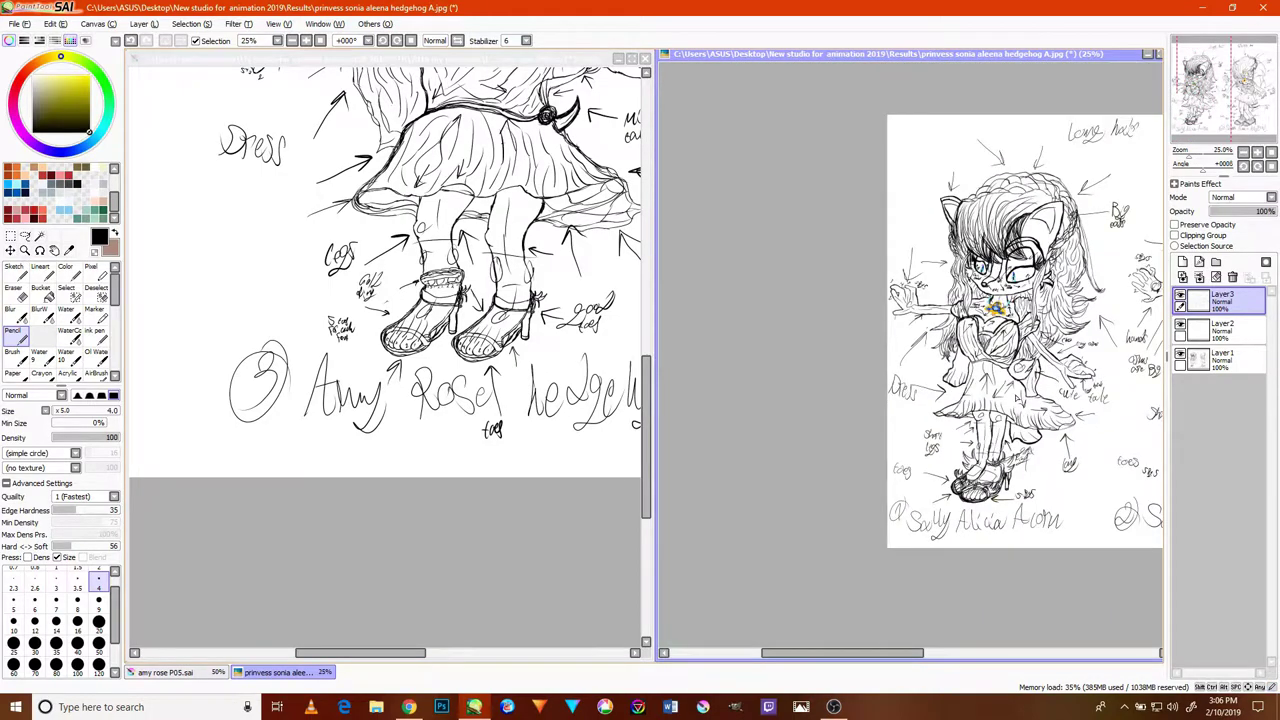
- Draw small arrows on the short-haired character's chest below the red-gem necklace
{"action": "left_click_drag", "start_coordinate": [1006, 315], "coordinate": [727, 356]}
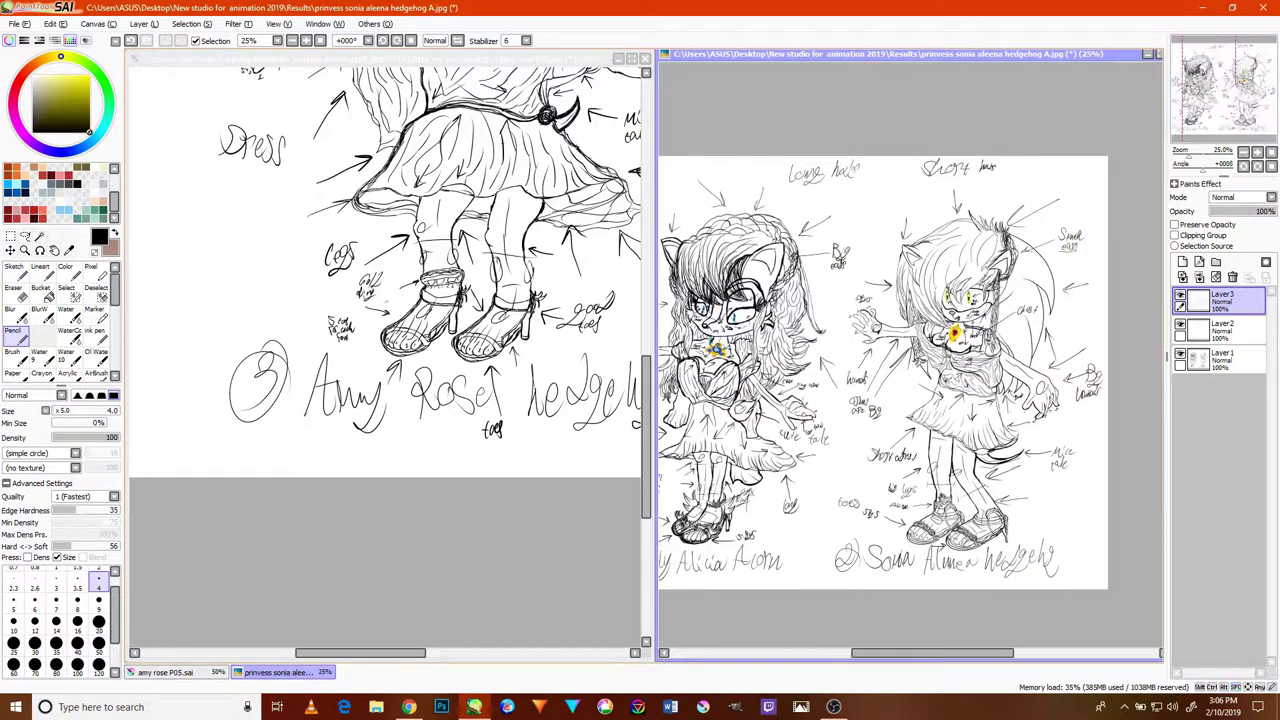
{"action": "scroll", "coordinate": [955, 335], "scroll_direction": "up", "scroll_amount": 4}
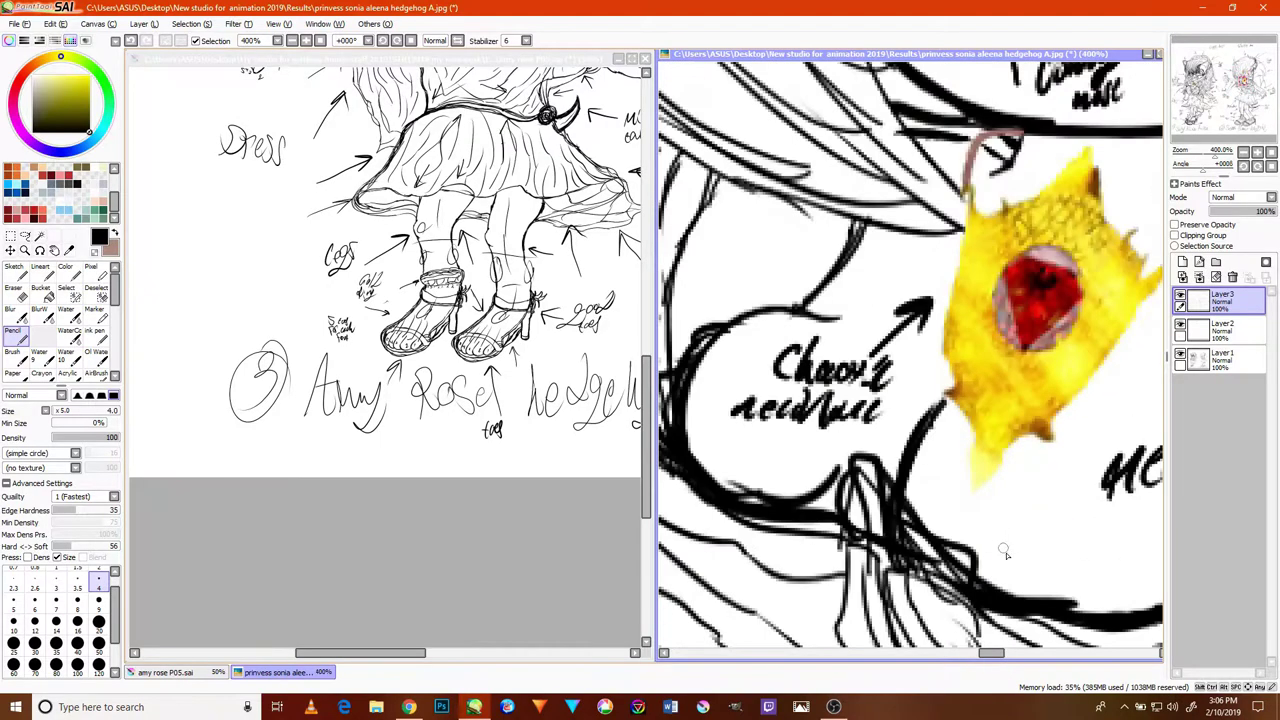
{"action": "left_click_drag", "start_coordinate": [1054, 488], "coordinate": [990, 550]}
{"action": "mouse_move", "coordinate": [986, 518]}
{"action": "left_mouse_down"}
{"action": "mouse_move", "coordinate": [1036, 548]}
{"action": "mouse_move", "coordinate": [1125, 529]}
{"action": "mouse_move", "coordinate": [1116, 558]}
{"action": "left_mouse_up"}
{"action": "scroll", "coordinate": [1110, 525], "scroll_direction": "down", "scroll_amount": 2}
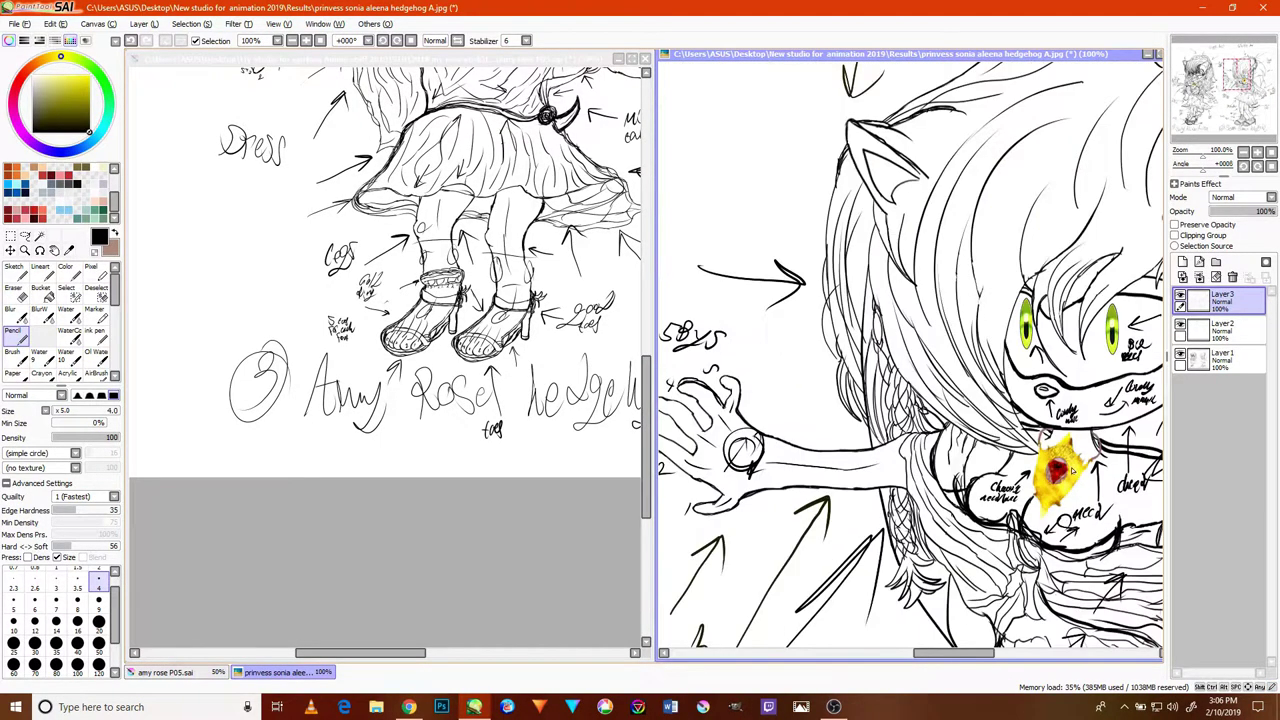
- Draw long curved strands inside the large quill behind the short-haired character's head, around the "chest" label
{"action": "left_click_drag", "start_coordinate": [1070, 382], "coordinate": [723, 469]}
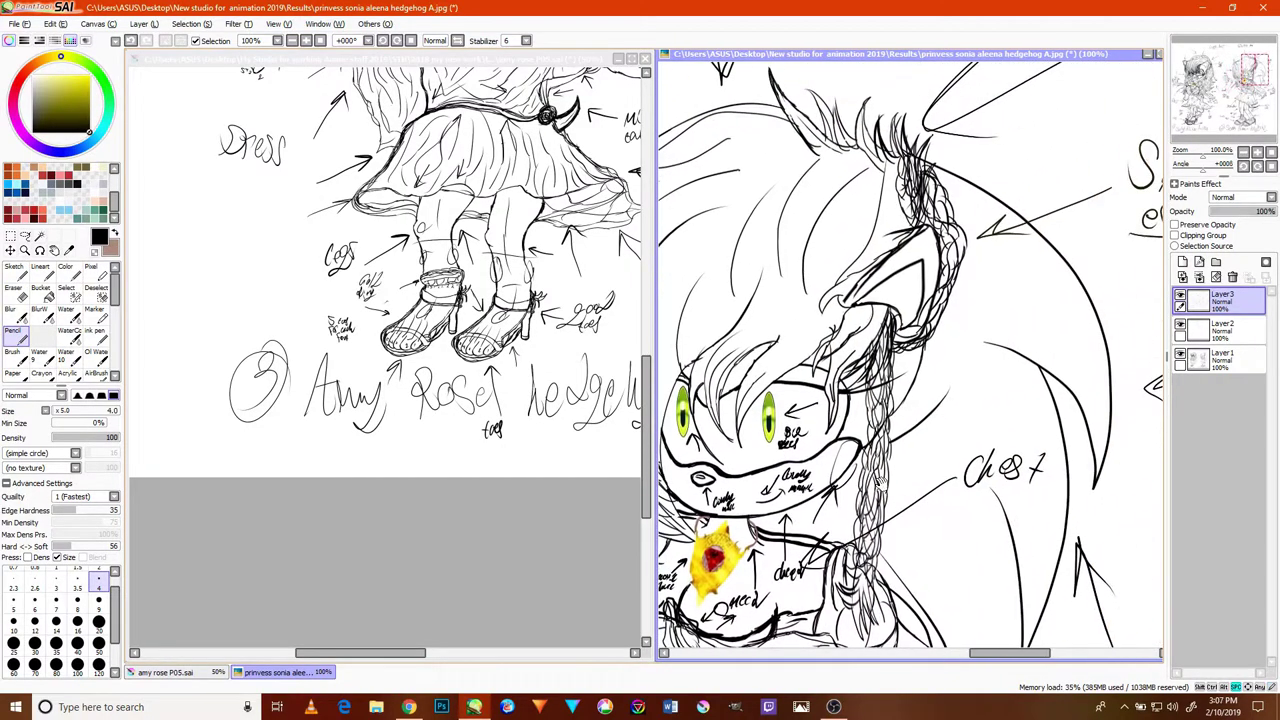
{"action": "left_click_drag", "start_coordinate": [886, 442], "coordinate": [870, 343]}
{"action": "left_click_drag", "start_coordinate": [942, 550], "coordinate": [934, 343]}
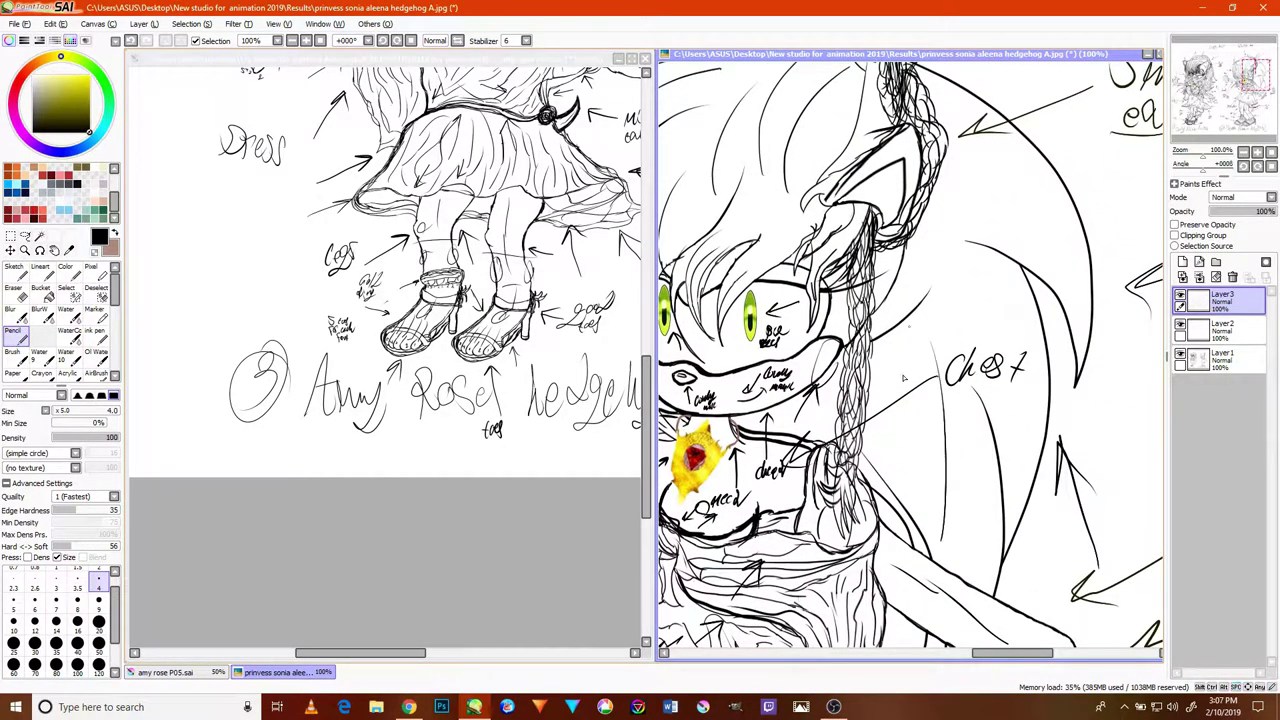
{"action": "left_click_drag", "start_coordinate": [1022, 465], "coordinate": [972, 290]}
{"action": "left_click_drag", "start_coordinate": [1072, 261], "coordinate": [952, 215]}
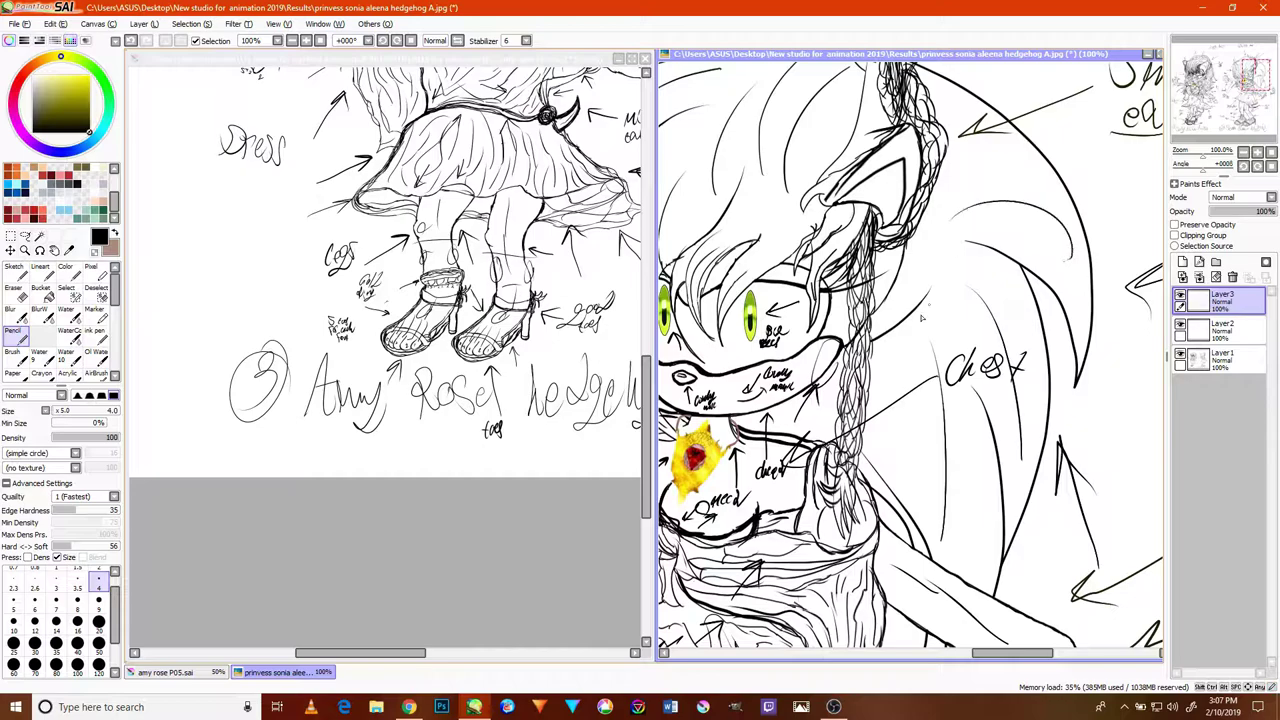
{"action": "left_click_drag", "start_coordinate": [926, 338], "coordinate": [952, 213]}
{"action": "left_click_drag", "start_coordinate": [983, 319], "coordinate": [953, 215]}
{"action": "left_click_drag", "start_coordinate": [932, 595], "coordinate": [979, 448]}
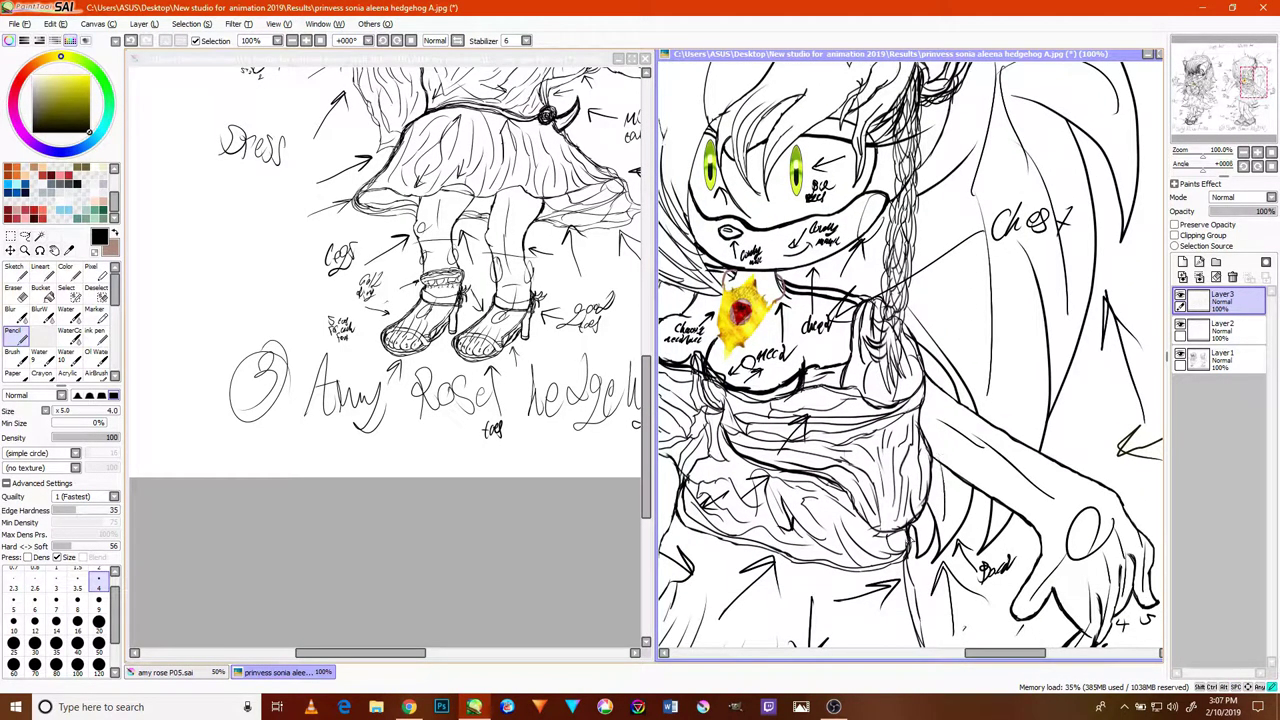
- Draw a small guide mark in the short-haired character's hair beside the pointed ear
{"action": "scroll", "coordinate": [950, 483], "scroll_direction": "down", "scroll_amount": 3}
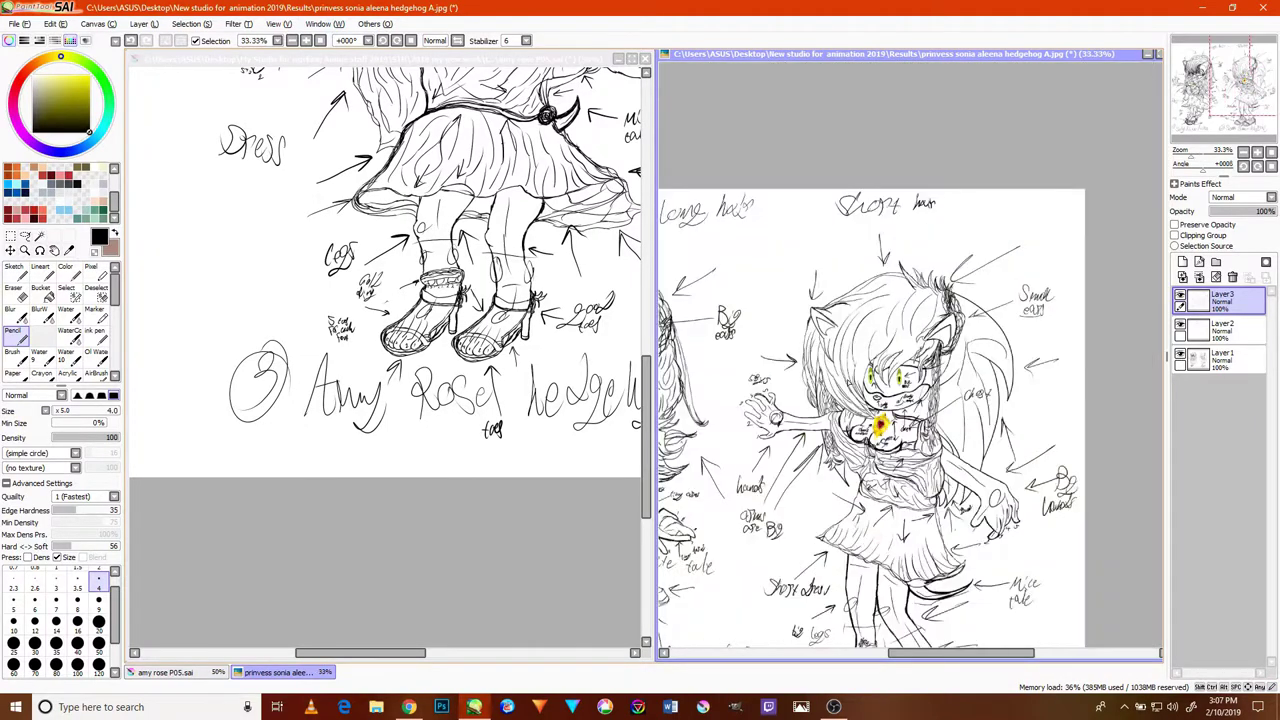
{"action": "scroll", "coordinate": [824, 332], "scroll_direction": "up", "scroll_amount": 6}
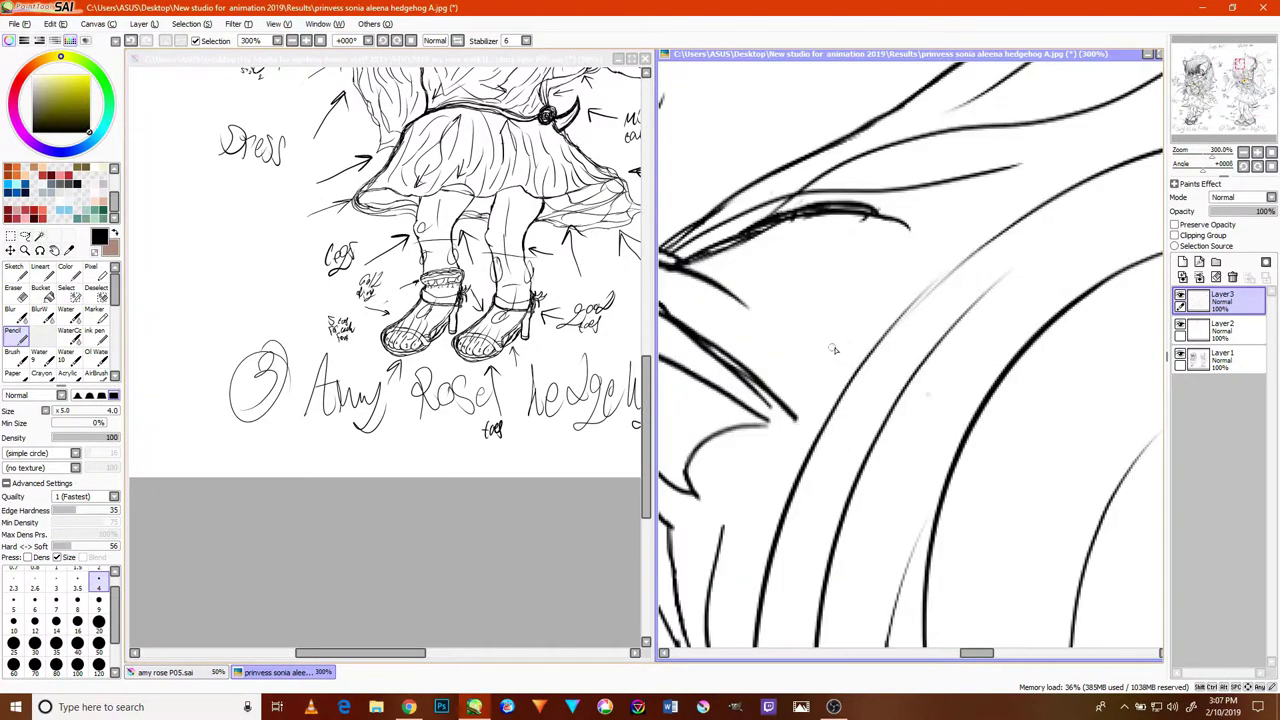
{"action": "scroll", "coordinate": [823, 300], "scroll_direction": "down", "scroll_amount": 4}
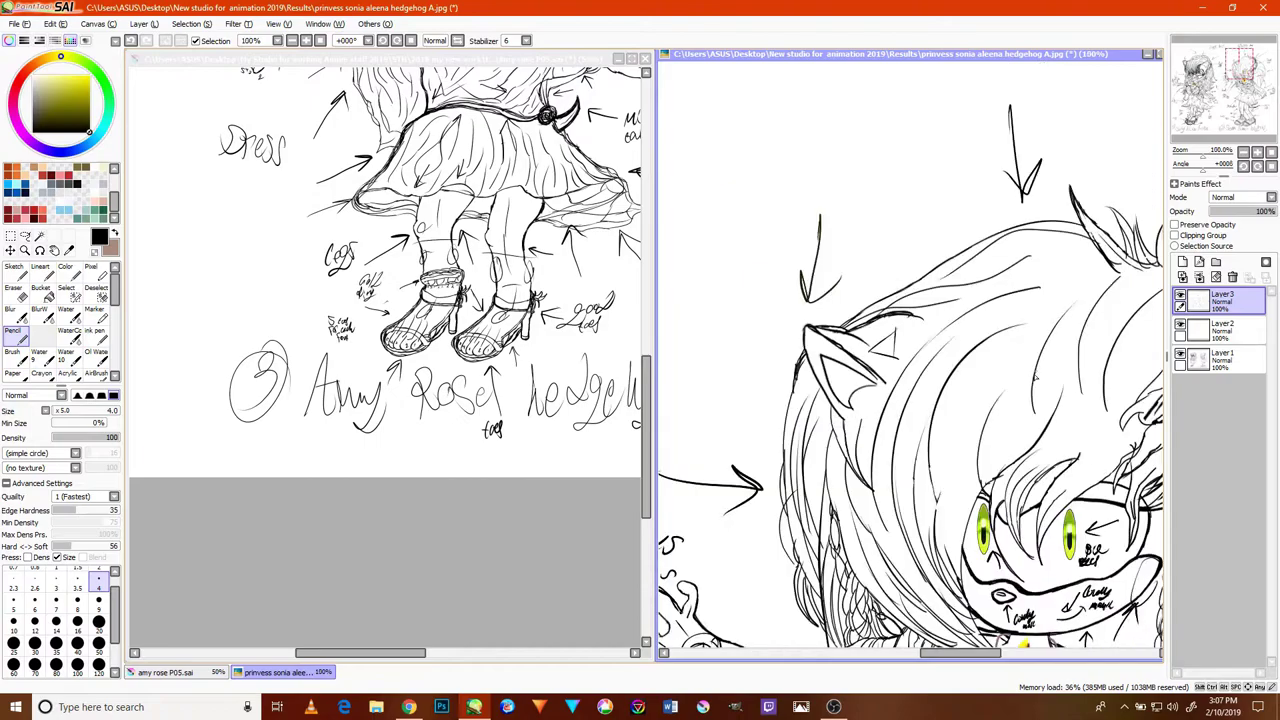
{"action": "left_click_drag", "start_coordinate": [986, 348], "coordinate": [793, 349]}
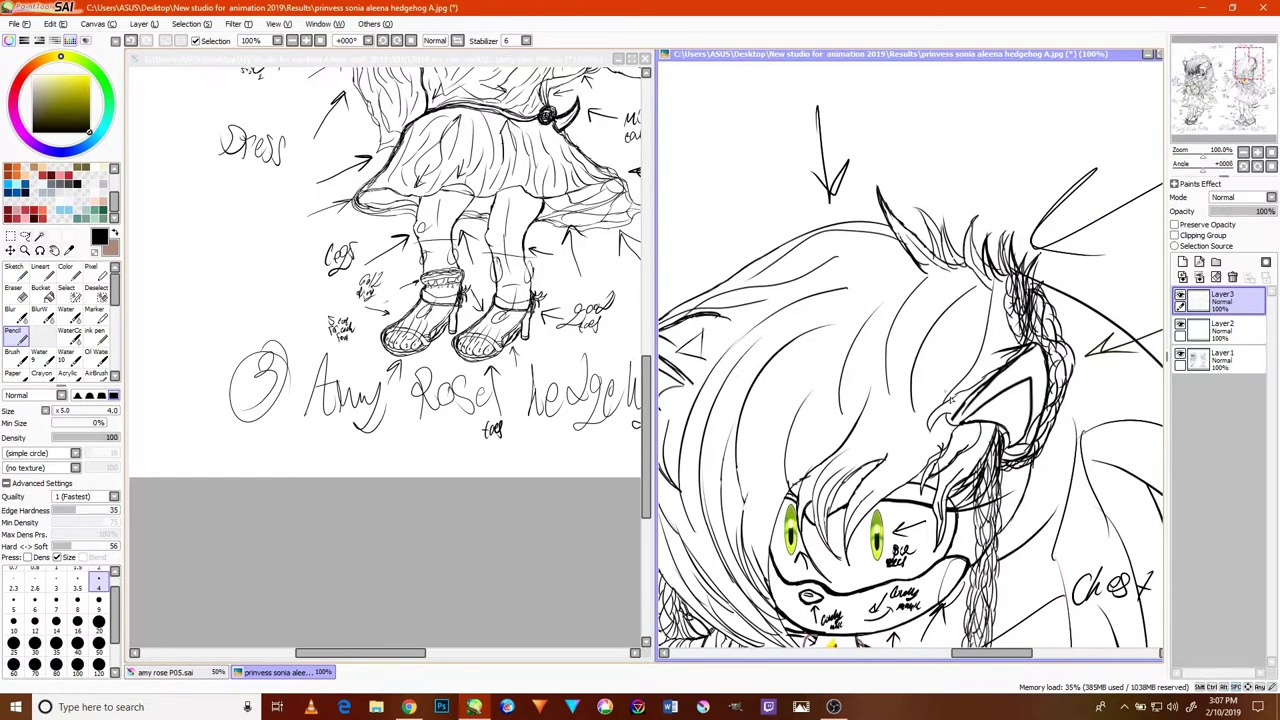
{"action": "scroll", "coordinate": [1000, 388], "scroll_direction": "up", "scroll_amount": 2}
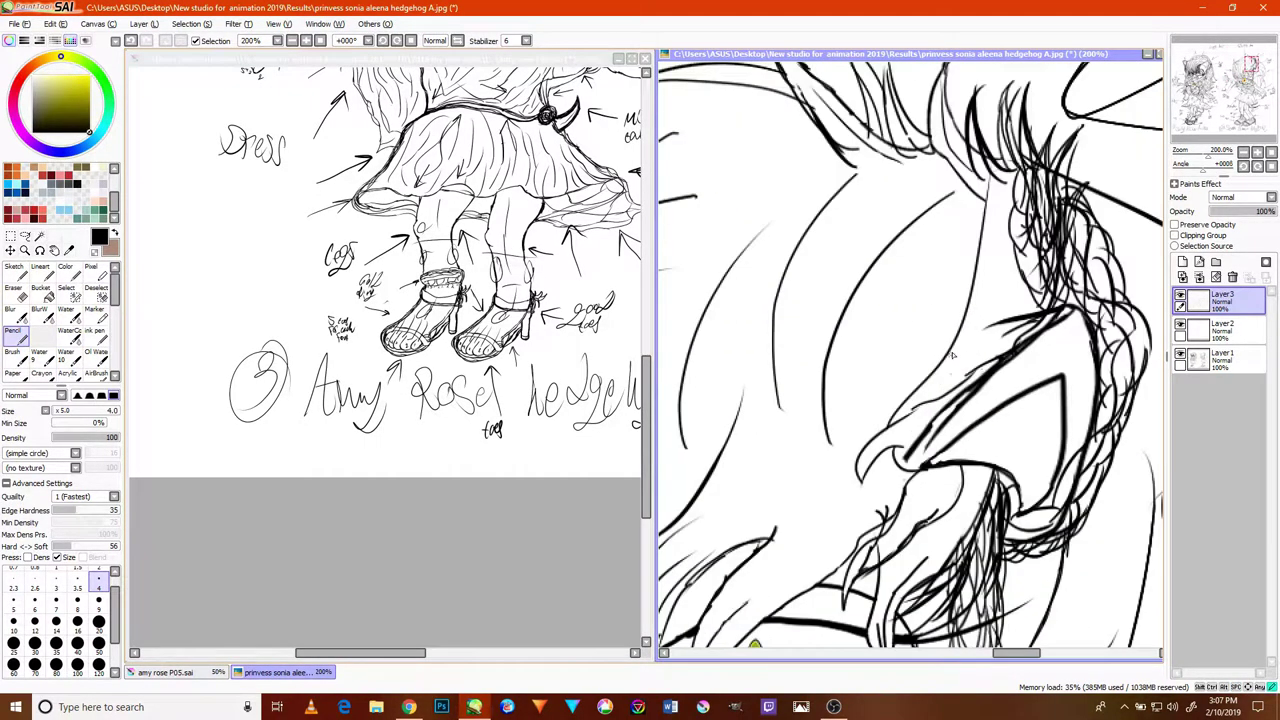
{"action": "scroll", "coordinate": [950, 360], "scroll_direction": "down", "scroll_amount": 5}
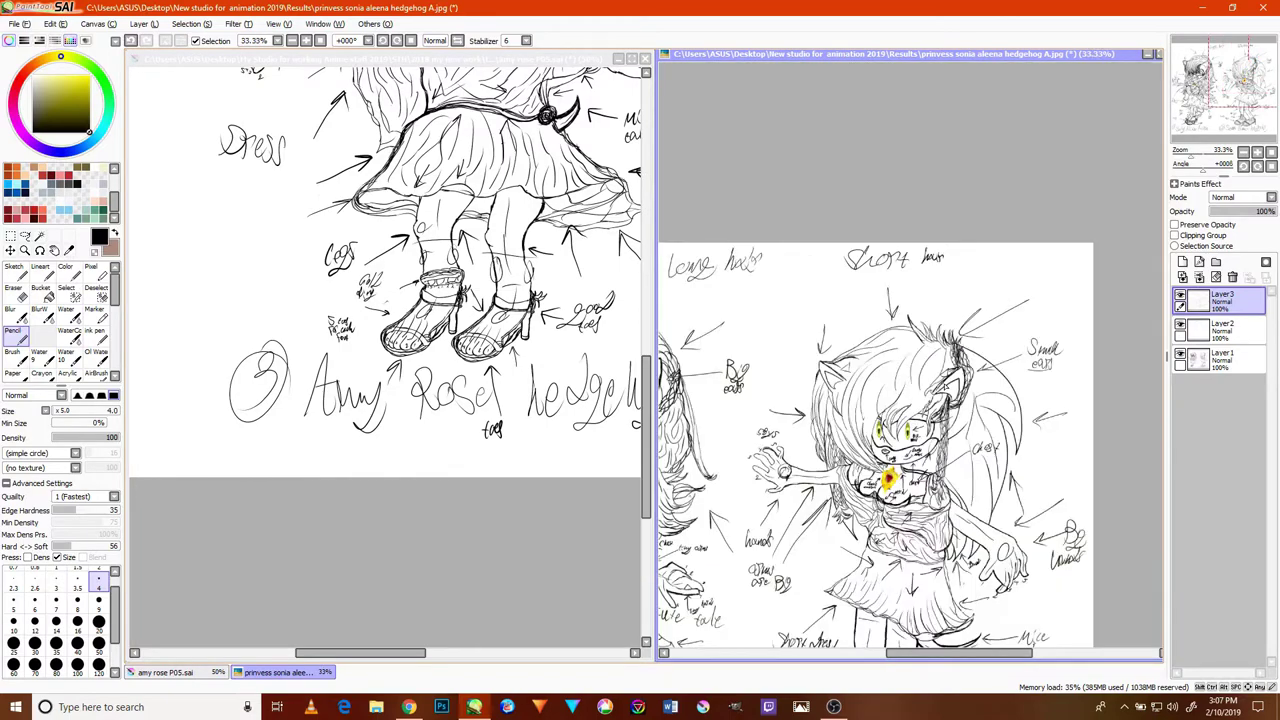
- Switch to the amy rose P05.sai drawing and draw strand lines in Amy Rose's hair beside the labelled cheek
{"action": "left_click", "coordinate": [474, 244]}
{"action": "left_click_drag", "start_coordinate": [500, 182], "coordinate": [474, 358]}
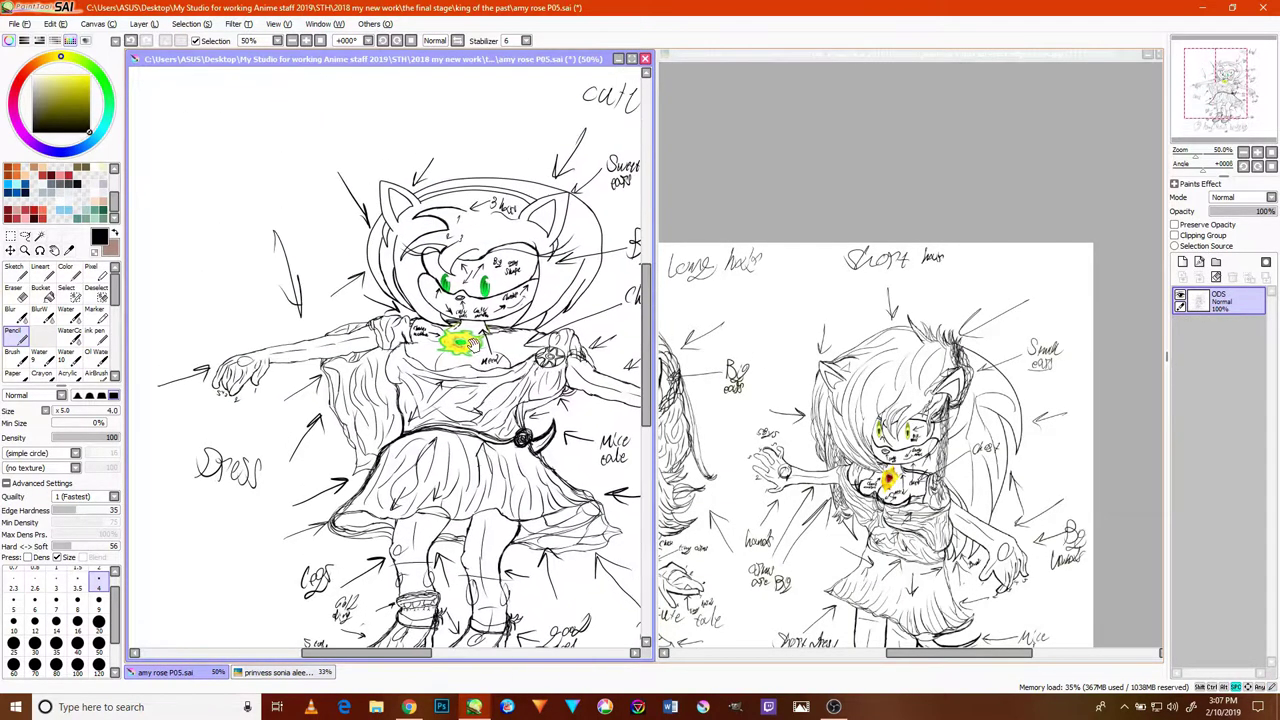
{"action": "scroll", "coordinate": [533, 232], "scroll_direction": "up", "scroll_amount": 2}
{"action": "scroll", "coordinate": [577, 313], "scroll_direction": "up", "scroll_amount": 3}
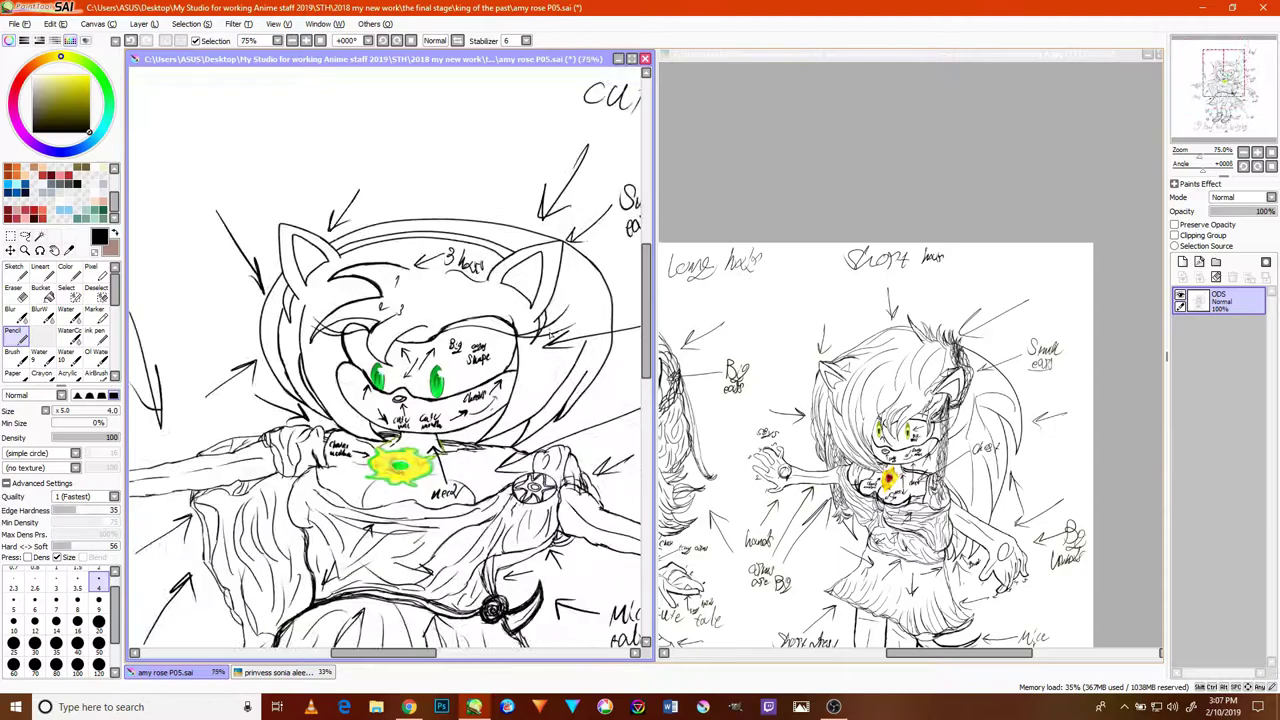
{"action": "left_click_drag", "start_coordinate": [470, 502], "coordinate": [538, 345]}
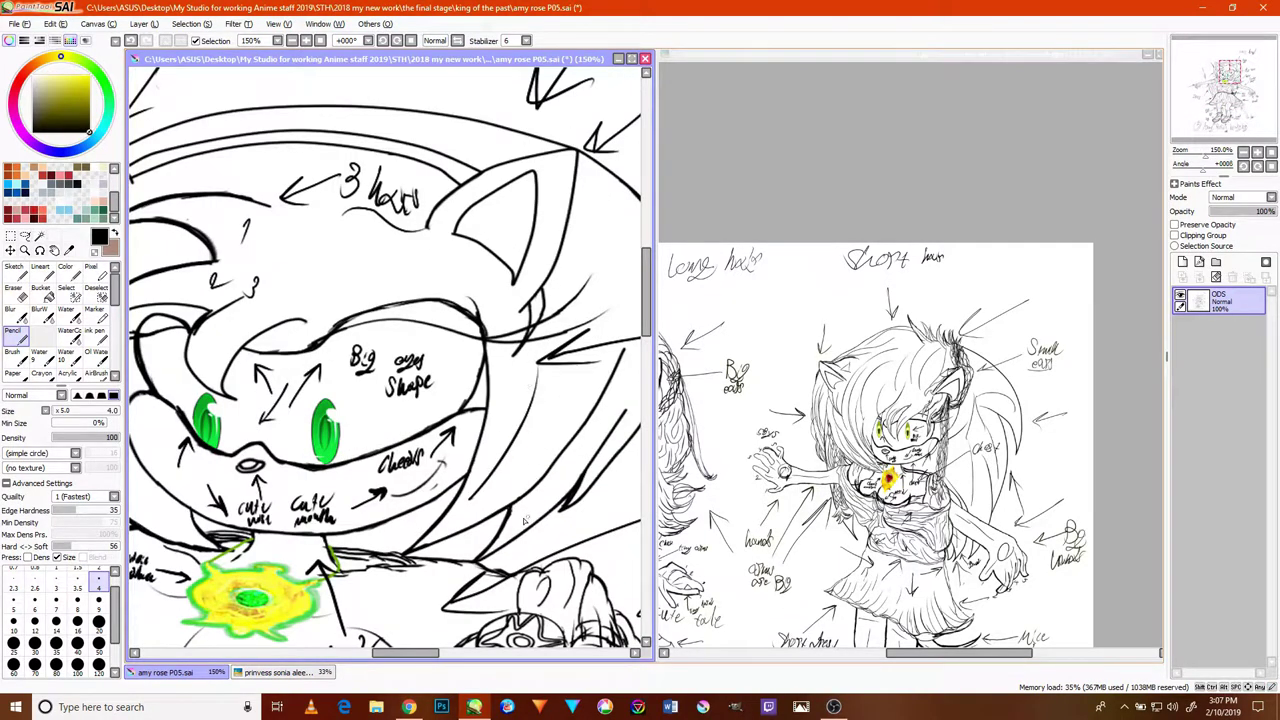
{"action": "scroll", "coordinate": [584, 426], "scroll_direction": "down", "scroll_amount": 2}
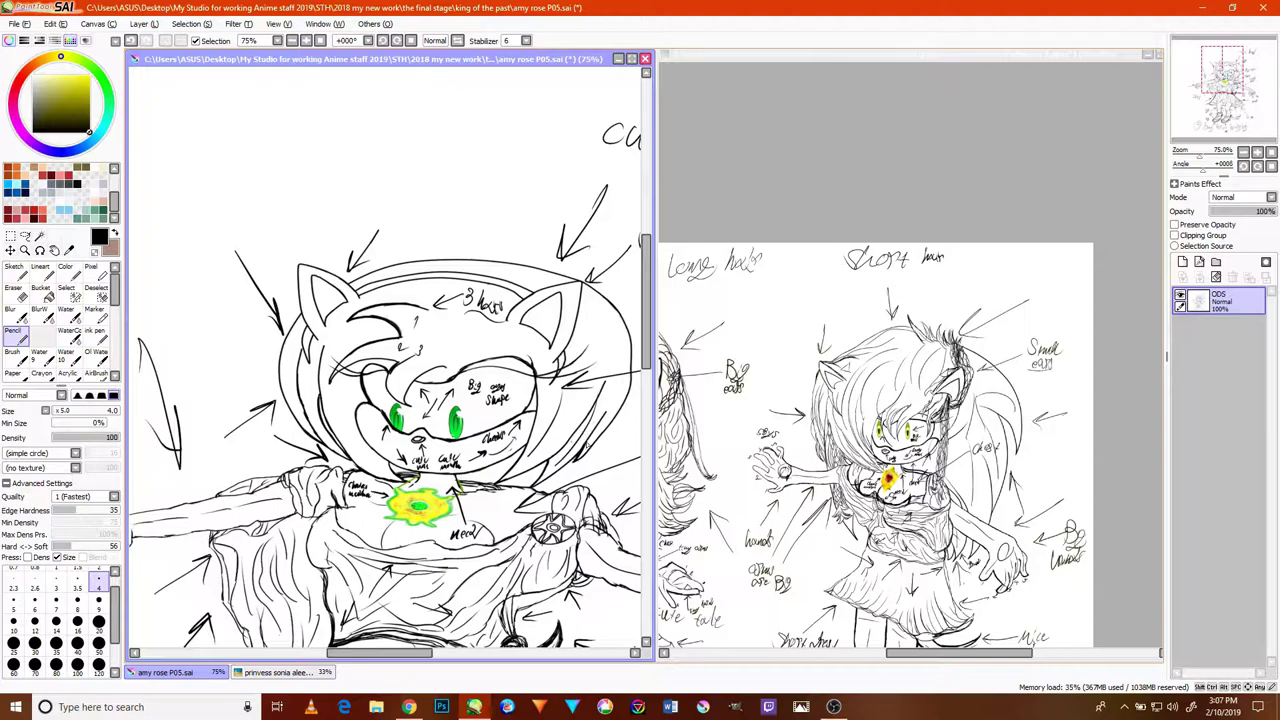
- Add strand lines to the hair on the opposite side of Amy Rose's face
{"action": "left_click_drag", "start_coordinate": [600, 433], "coordinate": [475, 453]}
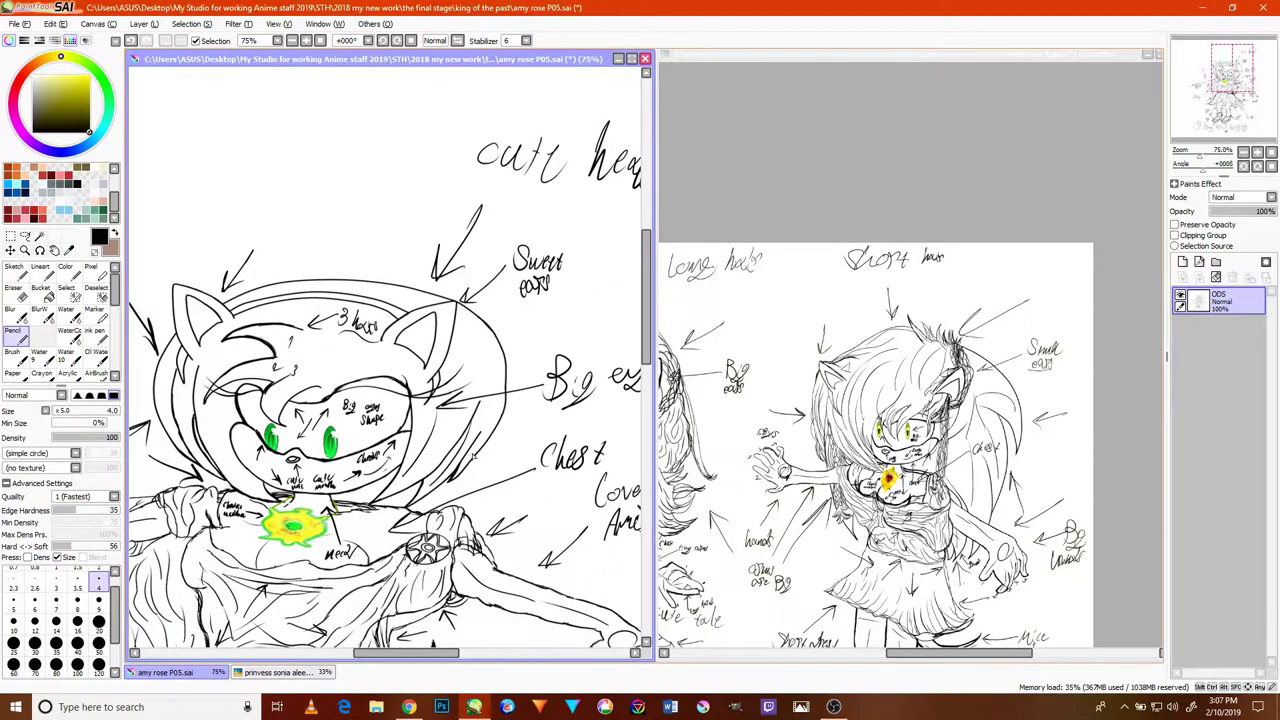
{"action": "scroll", "coordinate": [478, 460], "scroll_direction": "up", "scroll_amount": 2}
{"action": "scroll", "coordinate": [456, 452], "scroll_direction": "down", "scroll_amount": 2}
{"action": "left_click_drag", "start_coordinate": [286, 352], "coordinate": [418, 388]}
{"action": "scroll", "coordinate": [374, 442], "scroll_direction": "down", "scroll_amount": 2}
{"action": "scroll", "coordinate": [374, 442], "scroll_direction": "up", "scroll_amount": 5}
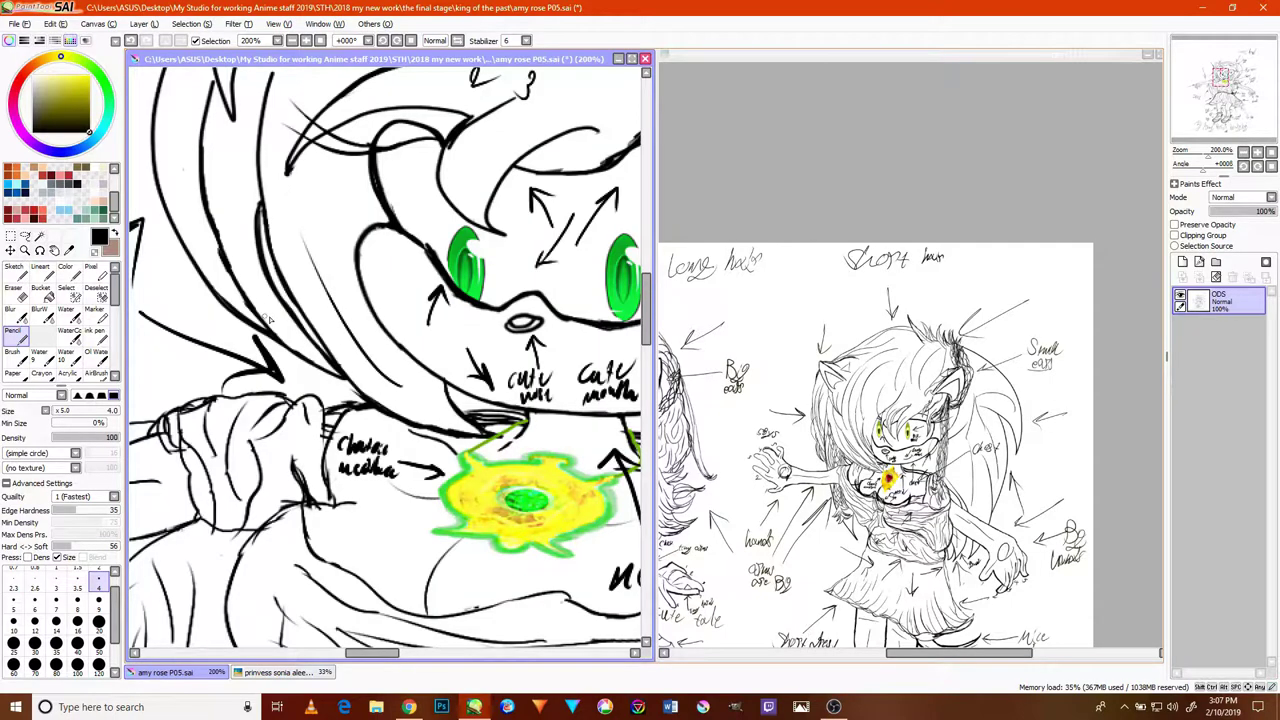
{"action": "scroll", "coordinate": [212, 215], "scroll_direction": "down", "scroll_amount": 3}
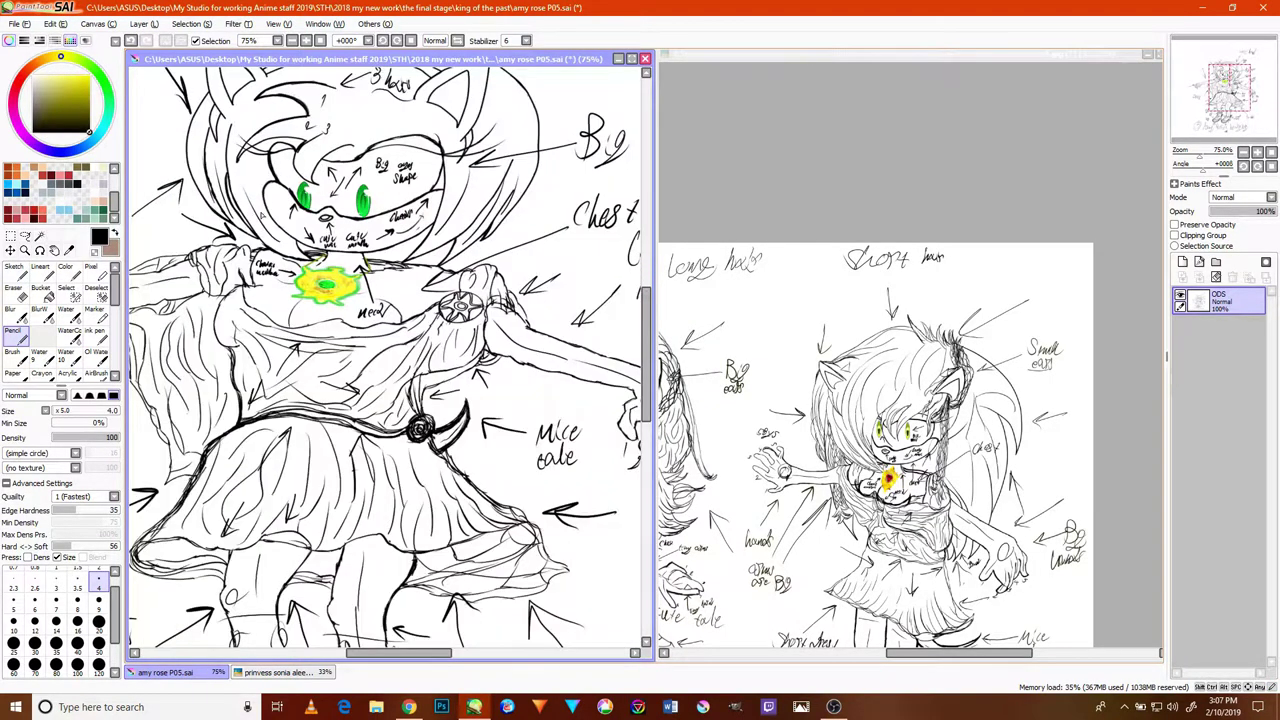
{"action": "mouse_move", "coordinate": [451, 364]}
{"action": "left_mouse_down"}
{"action": "mouse_move", "coordinate": [558, 388]}
{"action": "mouse_move", "coordinate": [428, 371]}
{"action": "mouse_move", "coordinate": [382, 330]}
{"action": "left_mouse_up"}
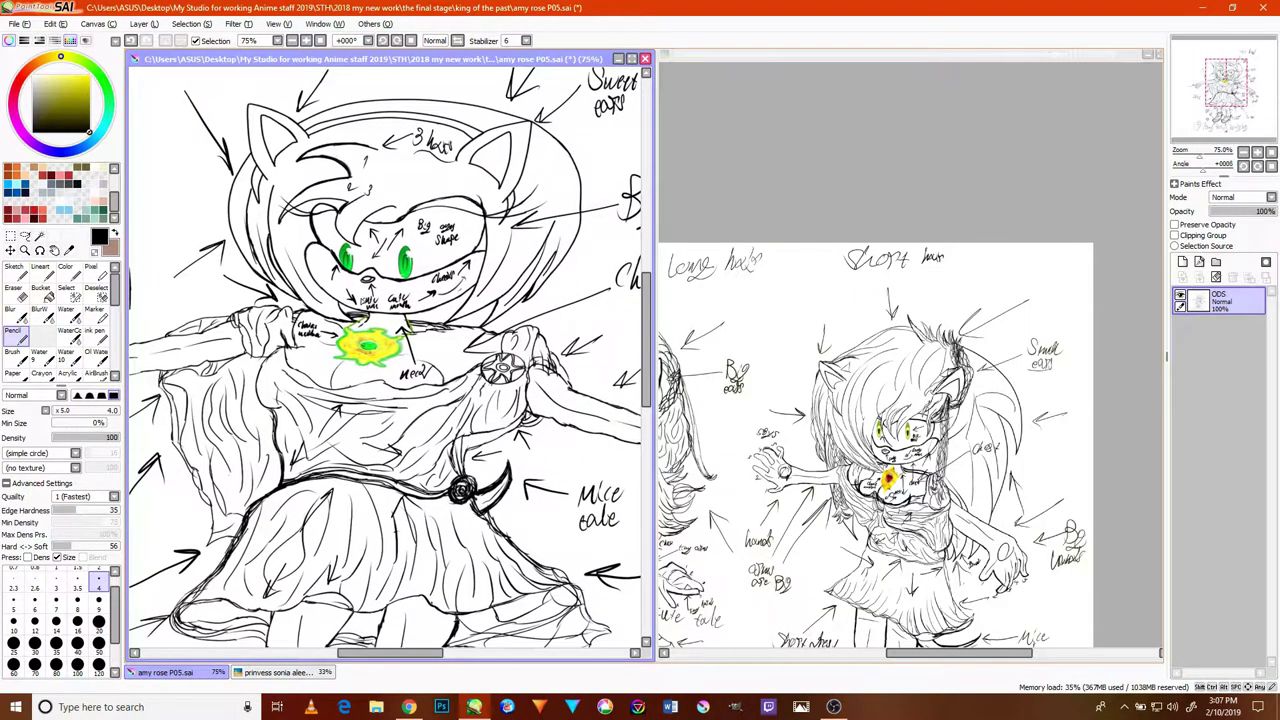
- Draw small direction arrows on Amy Rose's chest and shoulders around the green-gem necklace
{"action": "scroll", "coordinate": [372, 346], "scroll_direction": "up", "scroll_amount": 4}
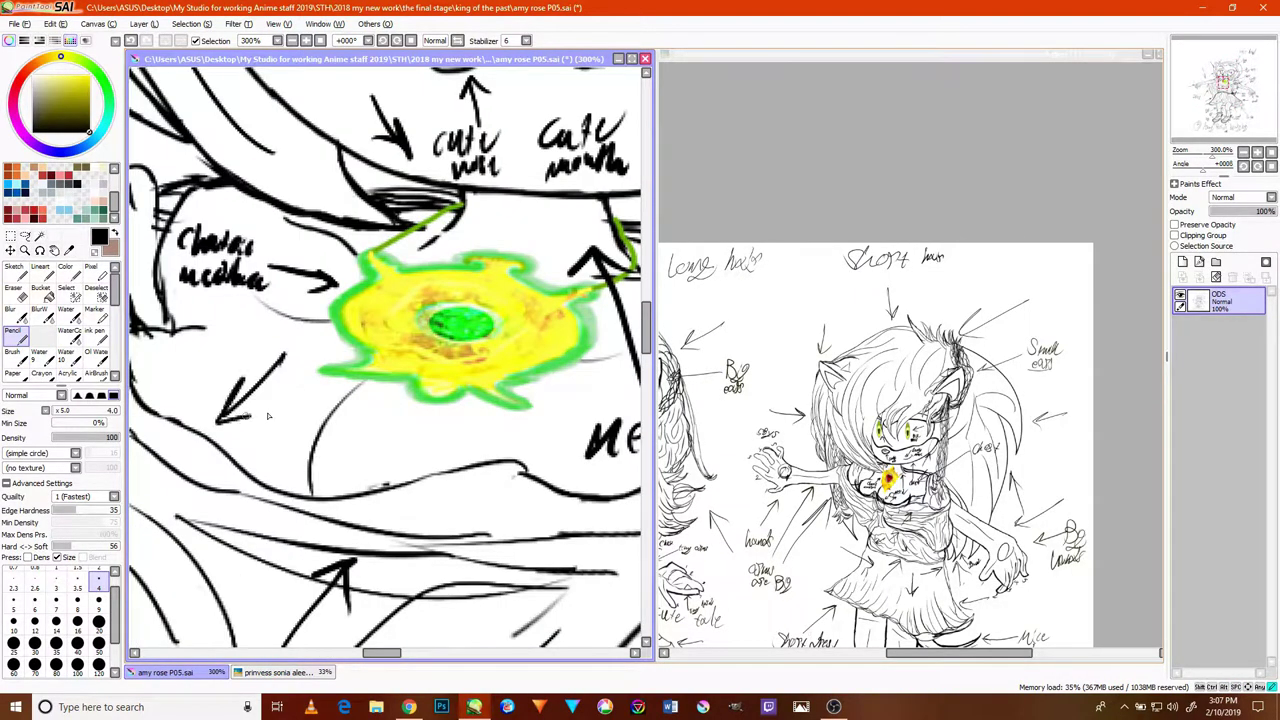
{"action": "mouse_move", "coordinate": [360, 466]}
{"action": "left_mouse_down"}
{"action": "mouse_move", "coordinate": [418, 412]}
{"action": "mouse_move", "coordinate": [422, 450]}
{"action": "left_mouse_up"}
{"action": "left_click_drag", "start_coordinate": [584, 398], "coordinate": [508, 445]}
{"action": "left_click_drag", "start_coordinate": [532, 422], "coordinate": [508, 445]}
{"action": "left_click_drag", "start_coordinate": [510, 444], "coordinate": [560, 440]}
{"action": "left_click_drag", "start_coordinate": [250, 362], "coordinate": [167, 358]}
{"action": "mouse_move", "coordinate": [212, 344]}
{"action": "left_mouse_down"}
{"action": "mouse_move", "coordinate": [167, 358]}
{"action": "mouse_move", "coordinate": [229, 398]}
{"action": "left_mouse_up"}
{"action": "scroll", "coordinate": [244, 392], "scroll_direction": "down", "scroll_amount": 2}
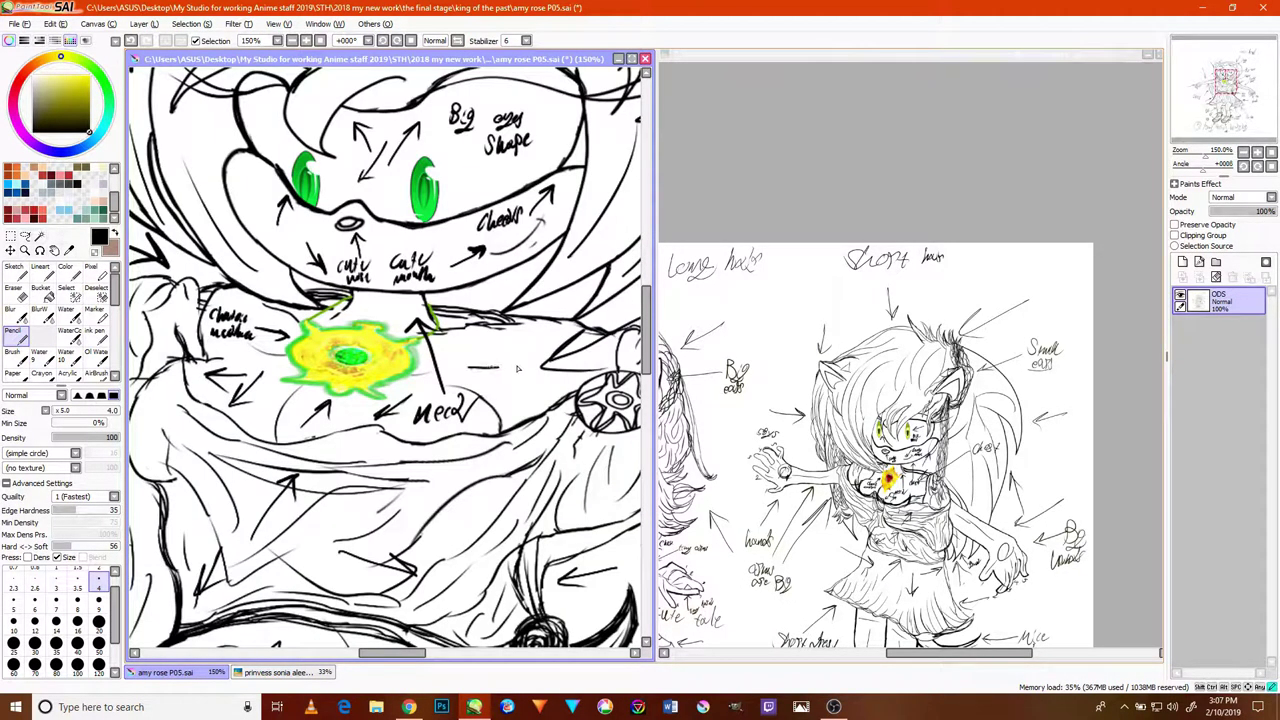
{"action": "scroll", "coordinate": [515, 372], "scroll_direction": "down", "scroll_amount": 3}
{"action": "scroll", "coordinate": [562, 440], "scroll_direction": "down", "scroll_amount": 1}
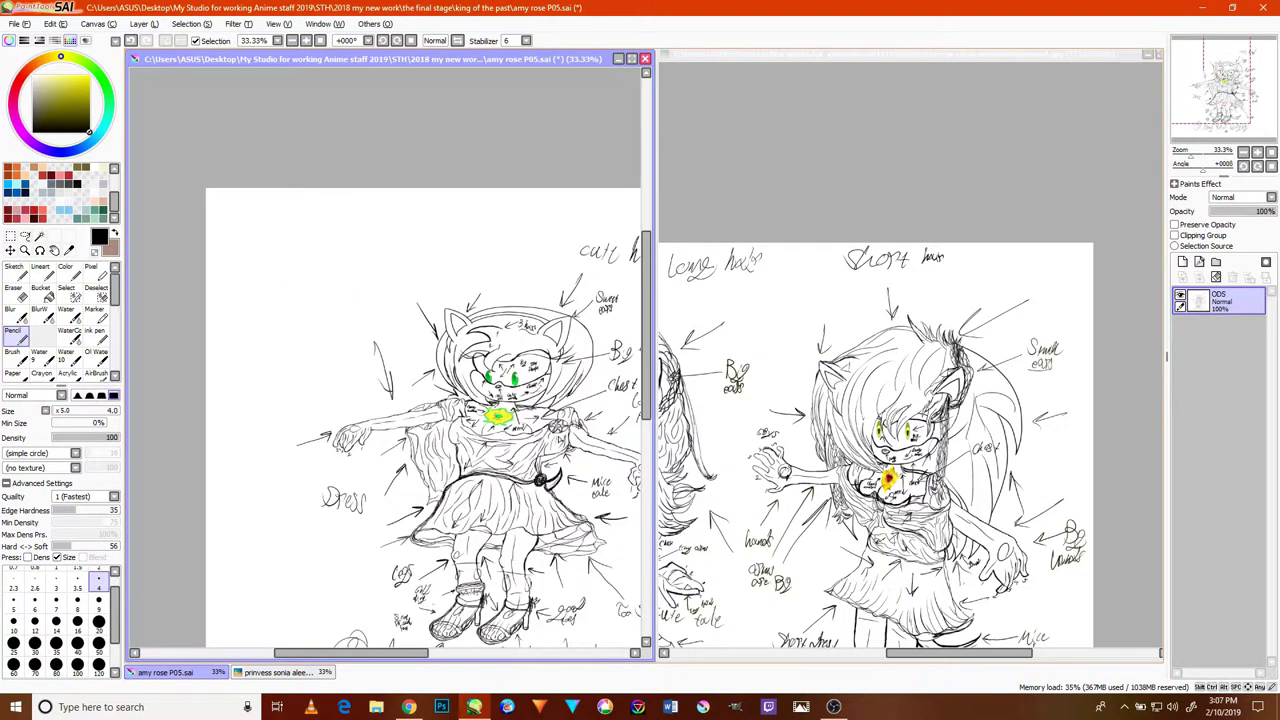
- Handwrite "1- Sally" in the blank upper-left corner of the Amy Rose canvas
{"action": "scroll", "coordinate": [220, 188], "scroll_direction": "up", "scroll_amount": 4}
{"action": "scroll", "coordinate": [258, 290], "scroll_direction": "down", "scroll_amount": 4}
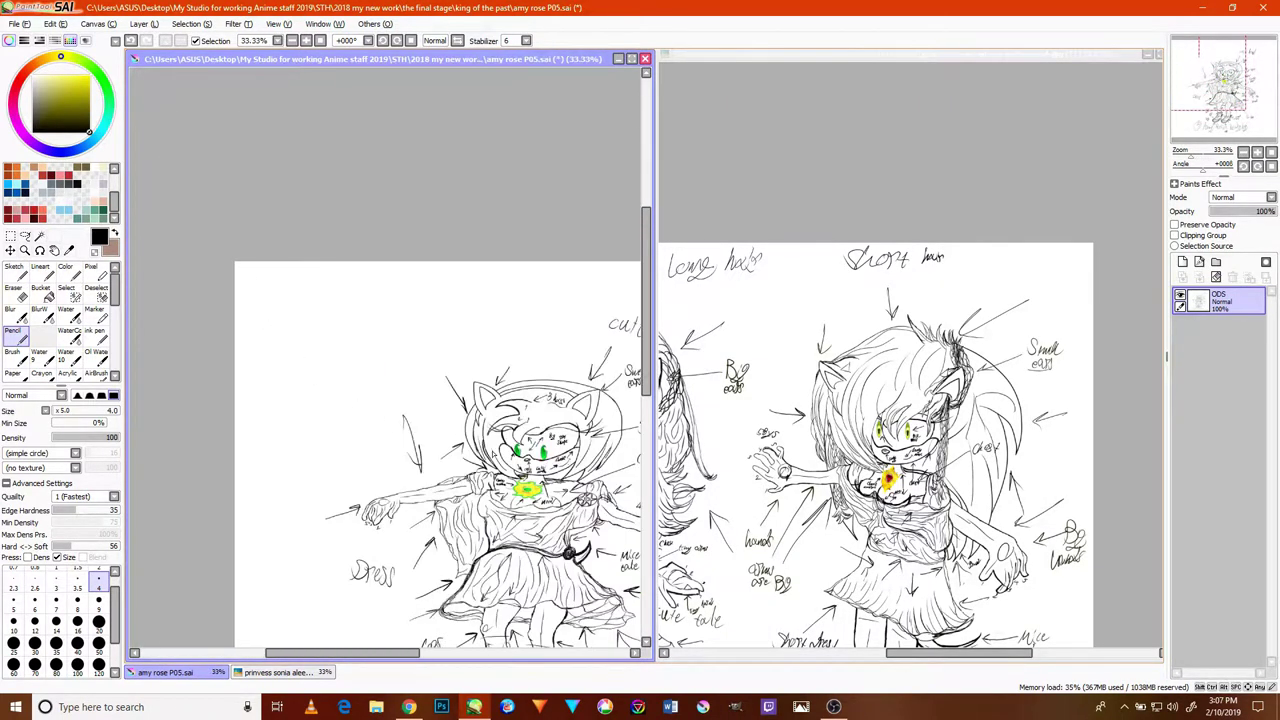
{"action": "key", "text": "space"}
{"action": "left_click_drag", "start_coordinate": [526, 455], "coordinate": [483, 294]}
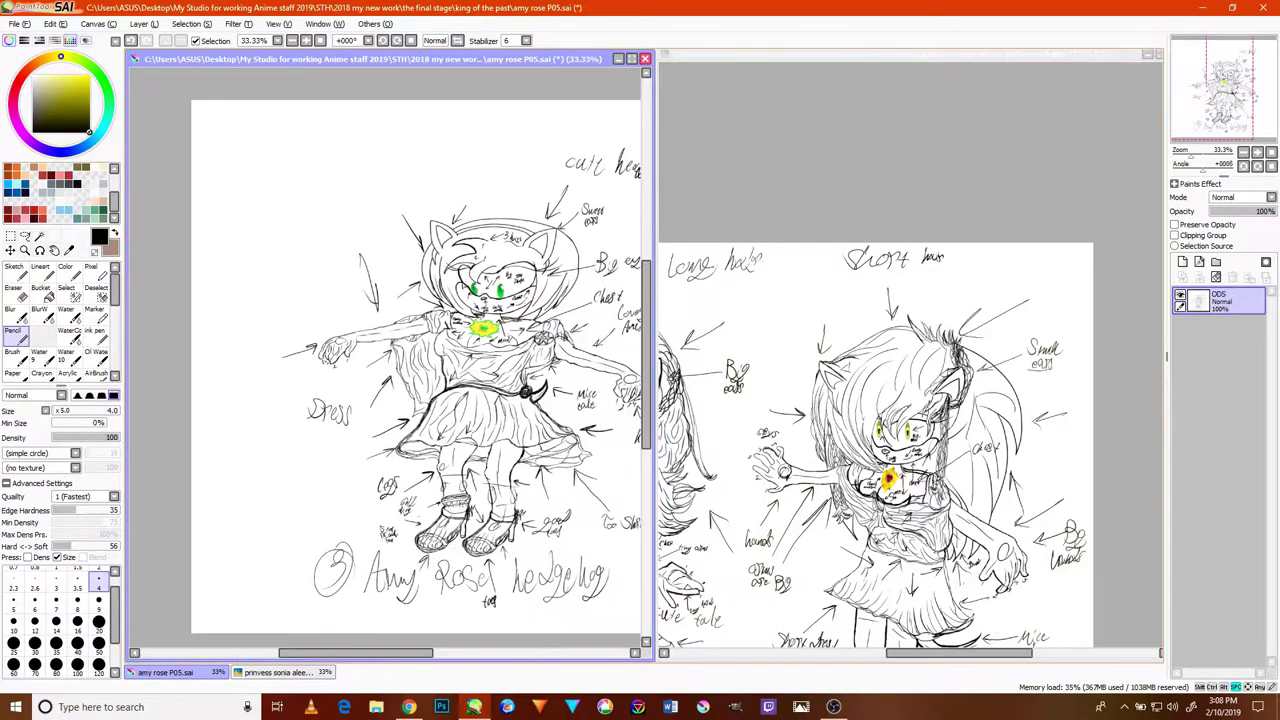
{"action": "scroll", "coordinate": [507, 534], "scroll_direction": "down", "scroll_amount": 2}
{"action": "scroll", "coordinate": [504, 531], "scroll_direction": "up", "scroll_amount": 3}
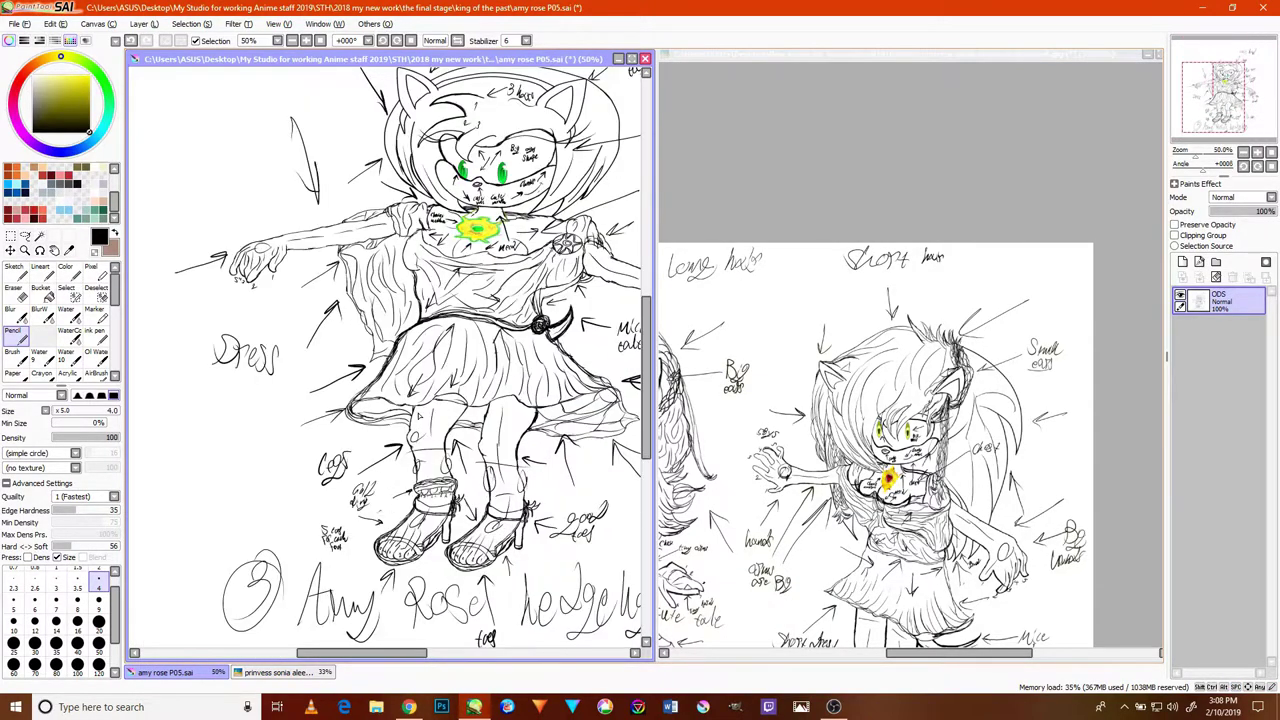
{"action": "scroll", "coordinate": [280, 241], "scroll_direction": "down", "scroll_amount": 1}
{"action": "key", "text": "space"}
{"action": "left_click_drag", "start_coordinate": [331, 247], "coordinate": [448, 436]}
{"action": "scroll", "coordinate": [276, 232], "scroll_direction": "up", "scroll_amount": 2}
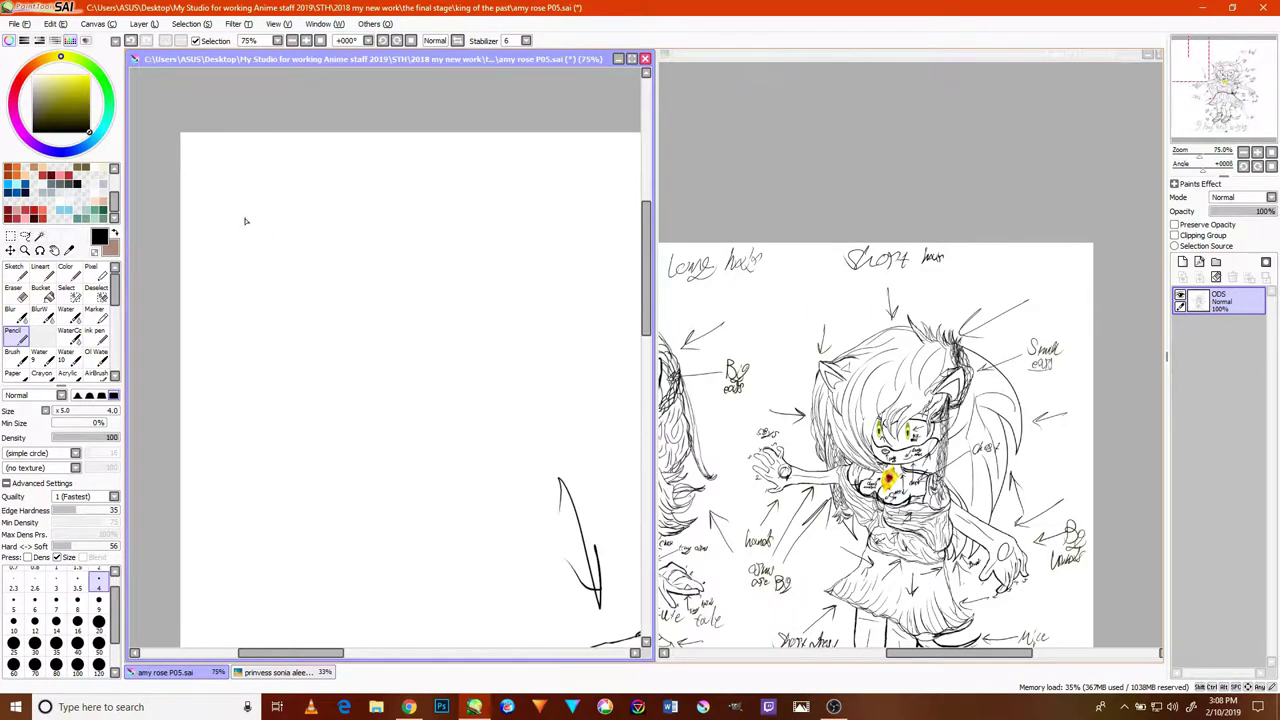
{"action": "scroll", "coordinate": [245, 221], "scroll_direction": "up", "scroll_amount": 1}
{"action": "left_click_drag", "start_coordinate": [242, 209], "coordinate": [292, 225]}
{"action": "mouse_move", "coordinate": [370, 212]}
{"action": "left_mouse_down"}
{"action": "mouse_move", "coordinate": [375, 178]}
{"action": "mouse_move", "coordinate": [384, 205]}
{"action": "mouse_move", "coordinate": [462, 228]}
{"action": "mouse_move", "coordinate": [428, 258]}
{"action": "mouse_move", "coordinate": [535, 213]}
{"action": "left_mouse_up"}
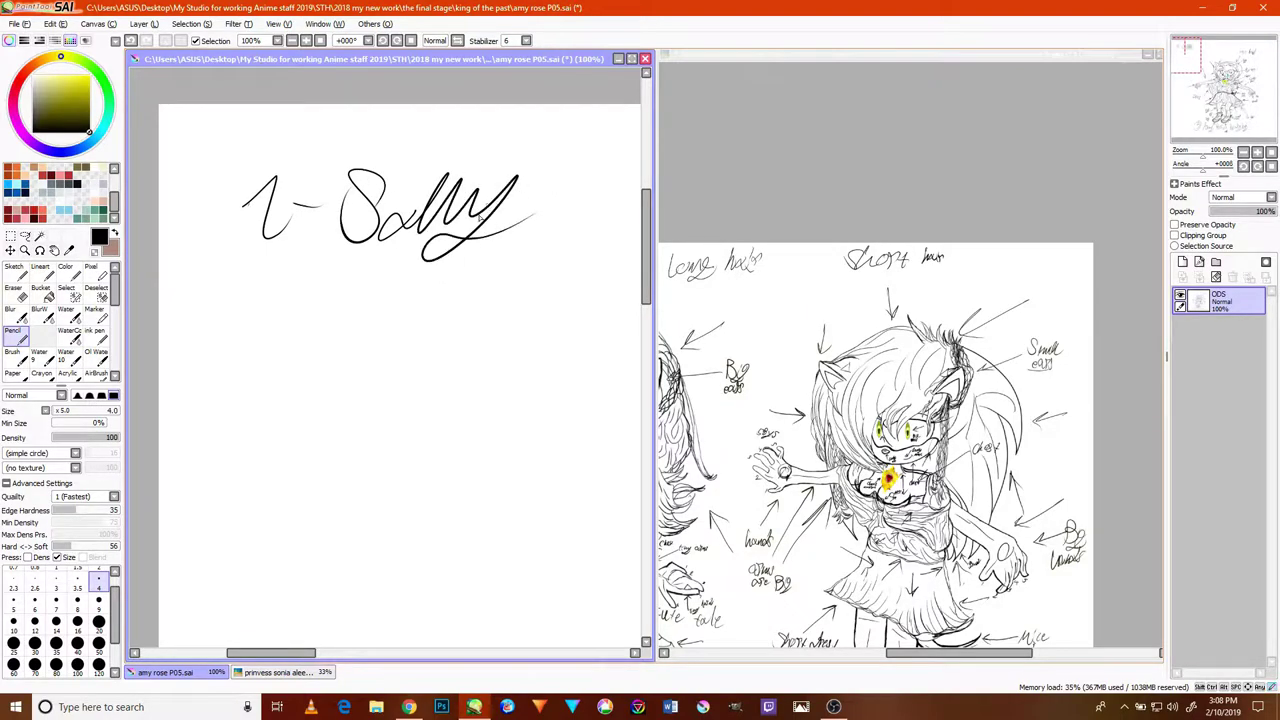
- Finish the first list entry with "Acorn" and handwrite "2- Amy Rose" and "3- Sonia Aleena" on the lines below
{"action": "mouse_move", "coordinate": [481, 258]}
{"action": "left_mouse_down"}
{"action": "mouse_move", "coordinate": [324, 308]}
{"action": "mouse_move", "coordinate": [468, 252]}
{"action": "mouse_move", "coordinate": [510, 268]}
{"action": "mouse_move", "coordinate": [543, 258]}
{"action": "left_mouse_up"}
{"action": "left_click_drag", "start_coordinate": [340, 308], "coordinate": [469, 242]}
{"action": "left_click_drag", "start_coordinate": [240, 278], "coordinate": [246, 300]}
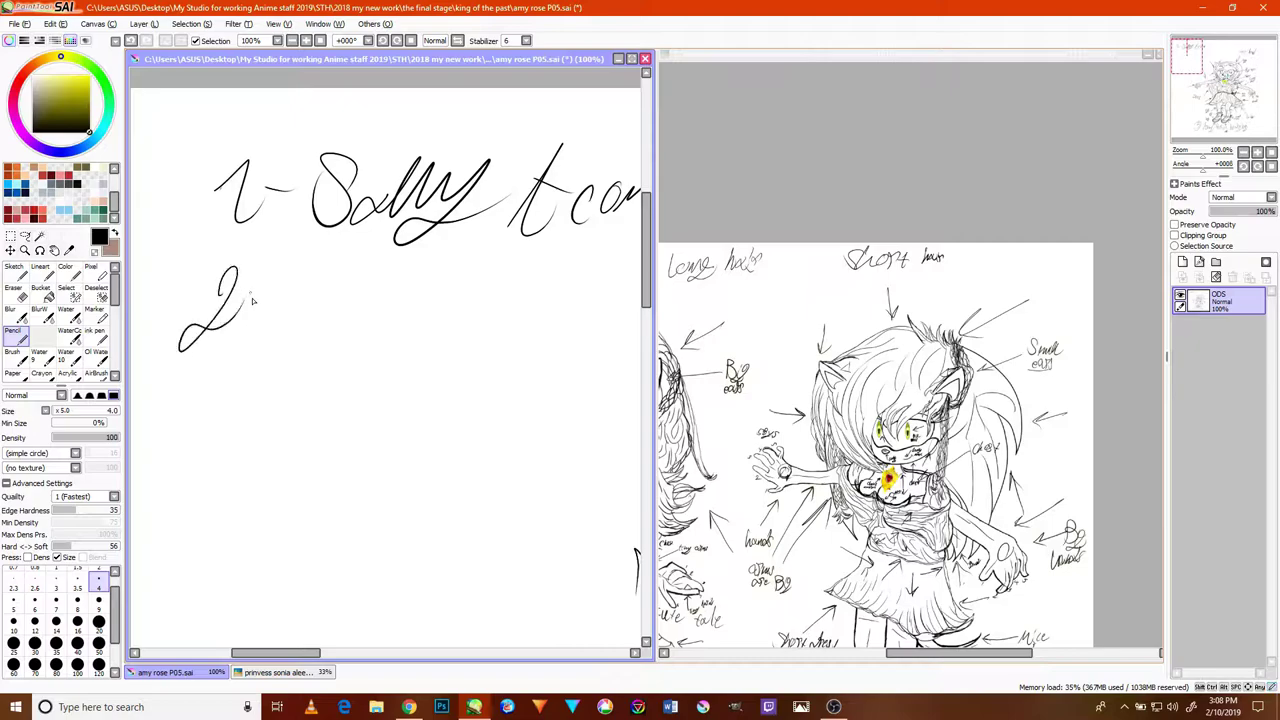
{"action": "mouse_move", "coordinate": [296, 346]}
{"action": "left_mouse_down"}
{"action": "mouse_move", "coordinate": [327, 303]}
{"action": "mouse_move", "coordinate": [375, 329]}
{"action": "mouse_move", "coordinate": [454, 291]}
{"action": "mouse_move", "coordinate": [438, 317]}
{"action": "mouse_move", "coordinate": [455, 303]}
{"action": "mouse_move", "coordinate": [472, 332]}
{"action": "mouse_move", "coordinate": [556, 306]}
{"action": "mouse_move", "coordinate": [462, 240]}
{"action": "left_mouse_up"}
{"action": "mouse_move", "coordinate": [219, 355]}
{"action": "left_mouse_down"}
{"action": "mouse_move", "coordinate": [192, 381]}
{"action": "mouse_move", "coordinate": [285, 368]}
{"action": "mouse_move", "coordinate": [362, 326]}
{"action": "mouse_move", "coordinate": [380, 368]}
{"action": "mouse_move", "coordinate": [390, 352]}
{"action": "mouse_move", "coordinate": [475, 324]}
{"action": "left_mouse_up"}
{"action": "mouse_move", "coordinate": [514, 372]}
{"action": "left_mouse_down"}
{"action": "mouse_move", "coordinate": [433, 394]}
{"action": "mouse_move", "coordinate": [497, 360]}
{"action": "mouse_move", "coordinate": [604, 340]}
{"action": "left_mouse_up"}
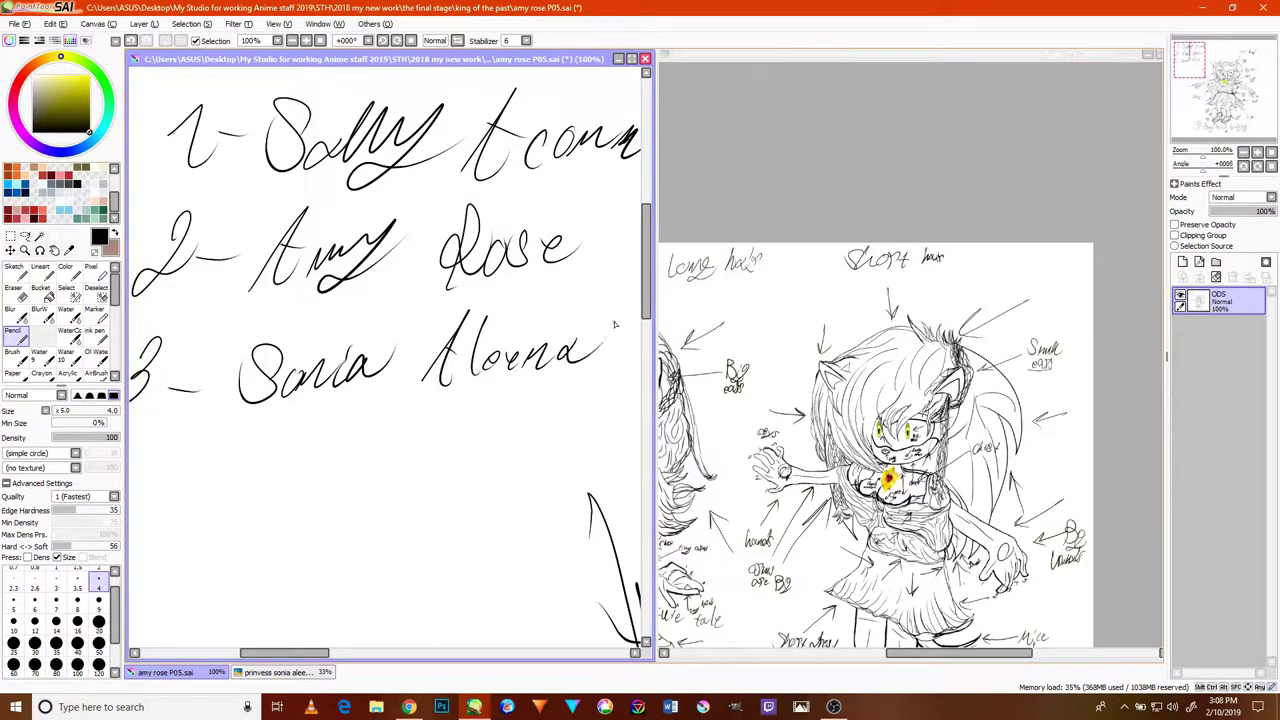
- Handwrite "Perfect" after the Sally Acorn and Amy Rose entries in the numbered list
{"action": "scroll", "coordinate": [524, 342], "scroll_direction": "down", "scroll_amount": 4}
{"action": "scroll", "coordinate": [572, 271], "scroll_direction": "up", "scroll_amount": 4}
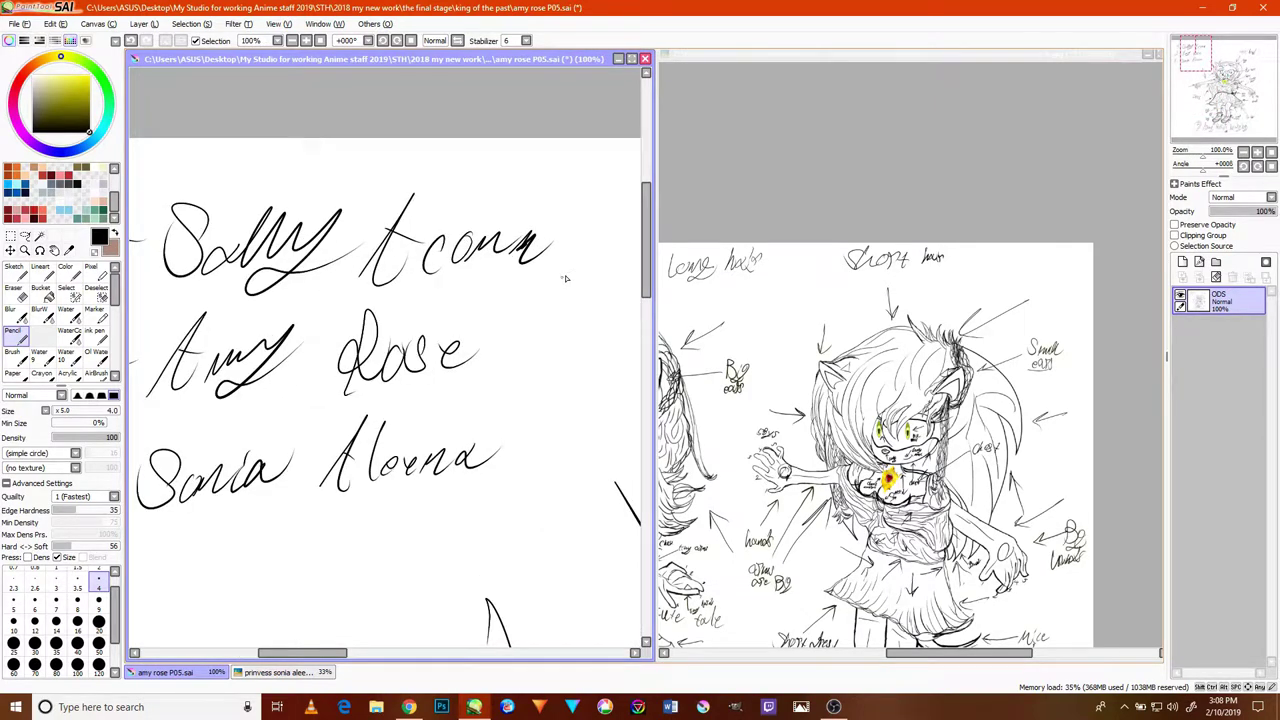
{"action": "mouse_move", "coordinate": [594, 251]}
{"action": "left_mouse_down"}
{"action": "mouse_move", "coordinate": [494, 323]}
{"action": "mouse_move", "coordinate": [467, 314]}
{"action": "mouse_move", "coordinate": [505, 262]}
{"action": "mouse_move", "coordinate": [468, 284]}
{"action": "mouse_move", "coordinate": [516, 312]}
{"action": "mouse_move", "coordinate": [550, 278]}
{"action": "mouse_move", "coordinate": [577, 304]}
{"action": "left_mouse_up"}
{"action": "left_click_drag", "start_coordinate": [590, 276], "coordinate": [584, 302]}
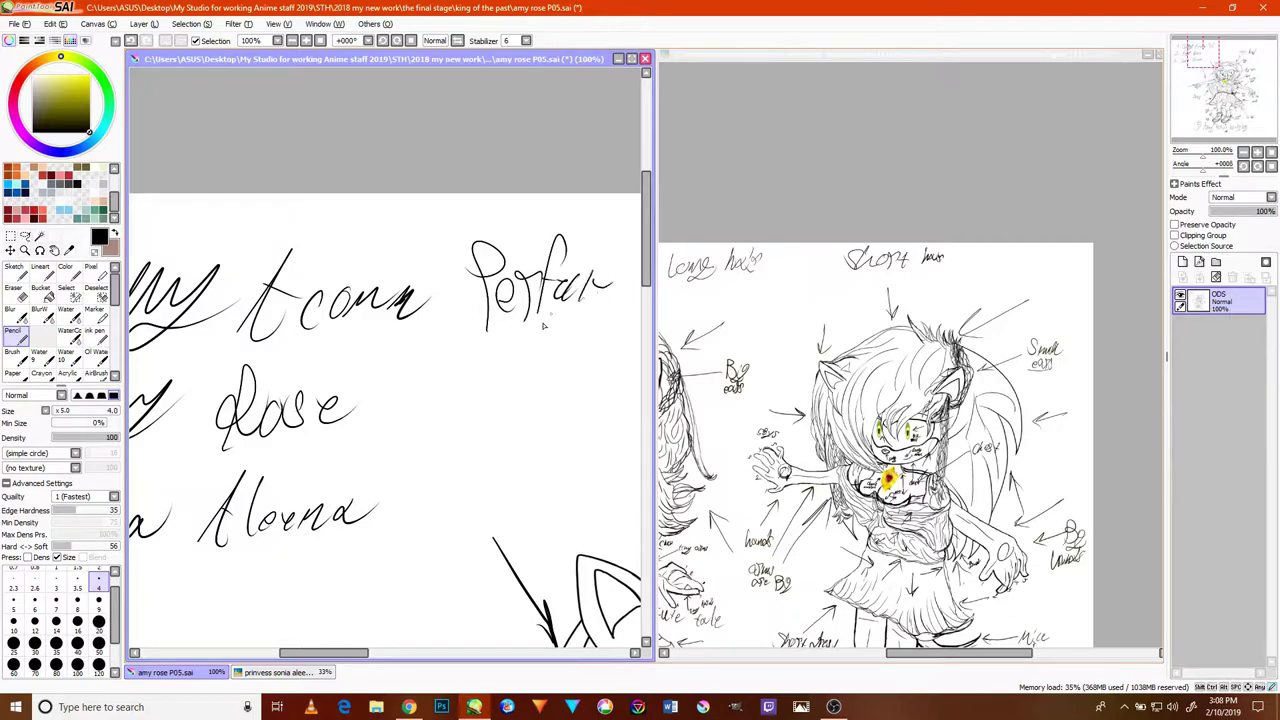
{"action": "left_click_drag", "start_coordinate": [386, 344], "coordinate": [408, 372]}
{"action": "mouse_move", "coordinate": [372, 382]}
{"action": "left_mouse_down"}
{"action": "mouse_move", "coordinate": [396, 380]}
{"action": "mouse_move", "coordinate": [414, 401]}
{"action": "mouse_move", "coordinate": [436, 364]}
{"action": "left_mouse_up"}
{"action": "mouse_move", "coordinate": [430, 410]}
{"action": "left_mouse_down"}
{"action": "mouse_move", "coordinate": [446, 340]}
{"action": "mouse_move", "coordinate": [504, 356]}
{"action": "left_mouse_up"}
{"action": "scroll", "coordinate": [407, 440], "scroll_direction": "down", "scroll_amount": 2}
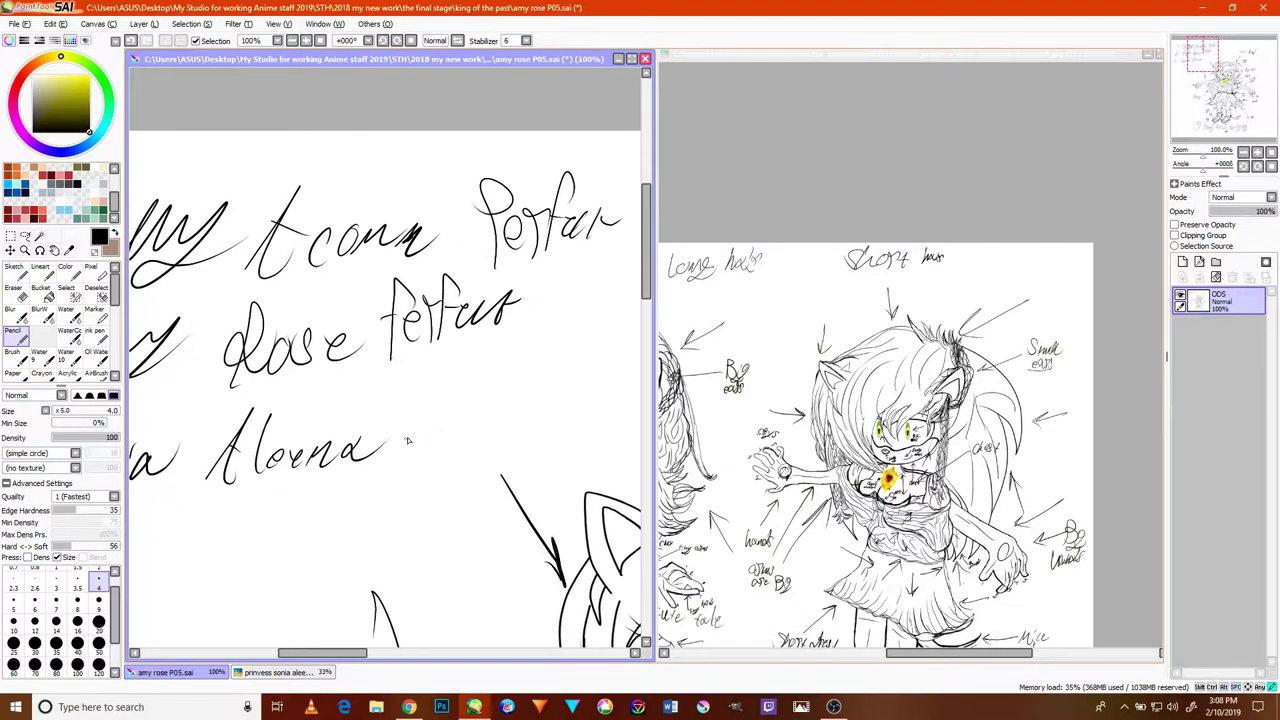
{"action": "mouse_move", "coordinate": [401, 460]}
{"action": "left_mouse_down"}
{"action": "mouse_move", "coordinate": [404, 380]}
{"action": "mouse_move", "coordinate": [406, 396]}
{"action": "left_mouse_up"}
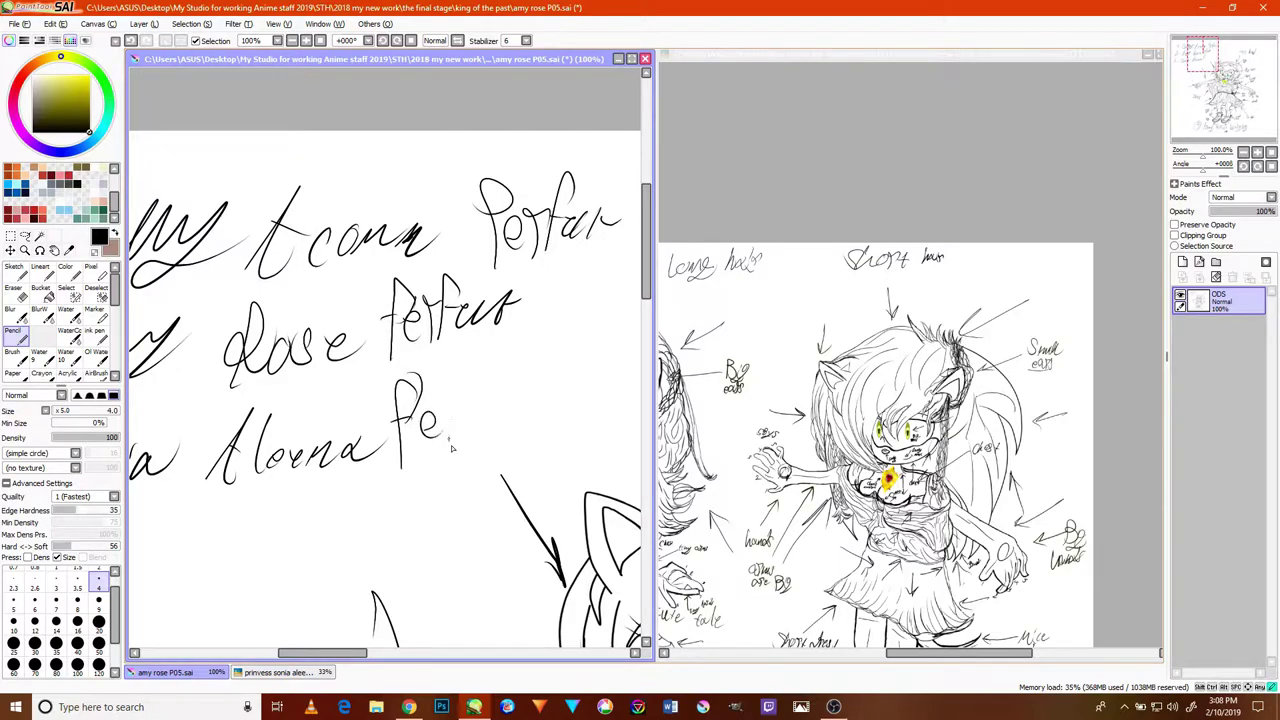
{"action": "left_click_drag", "start_coordinate": [466, 443], "coordinate": [488, 374]}
{"action": "left_click_drag", "start_coordinate": [470, 412], "coordinate": [541, 402]}
{"action": "mouse_move", "coordinate": [552, 388]}
{"action": "left_mouse_down"}
{"action": "mouse_move", "coordinate": [540, 422]}
{"action": "mouse_move", "coordinate": [561, 388]}
{"action": "left_mouse_up"}
{"action": "scroll", "coordinate": [523, 421], "scroll_direction": "down", "scroll_amount": 4}
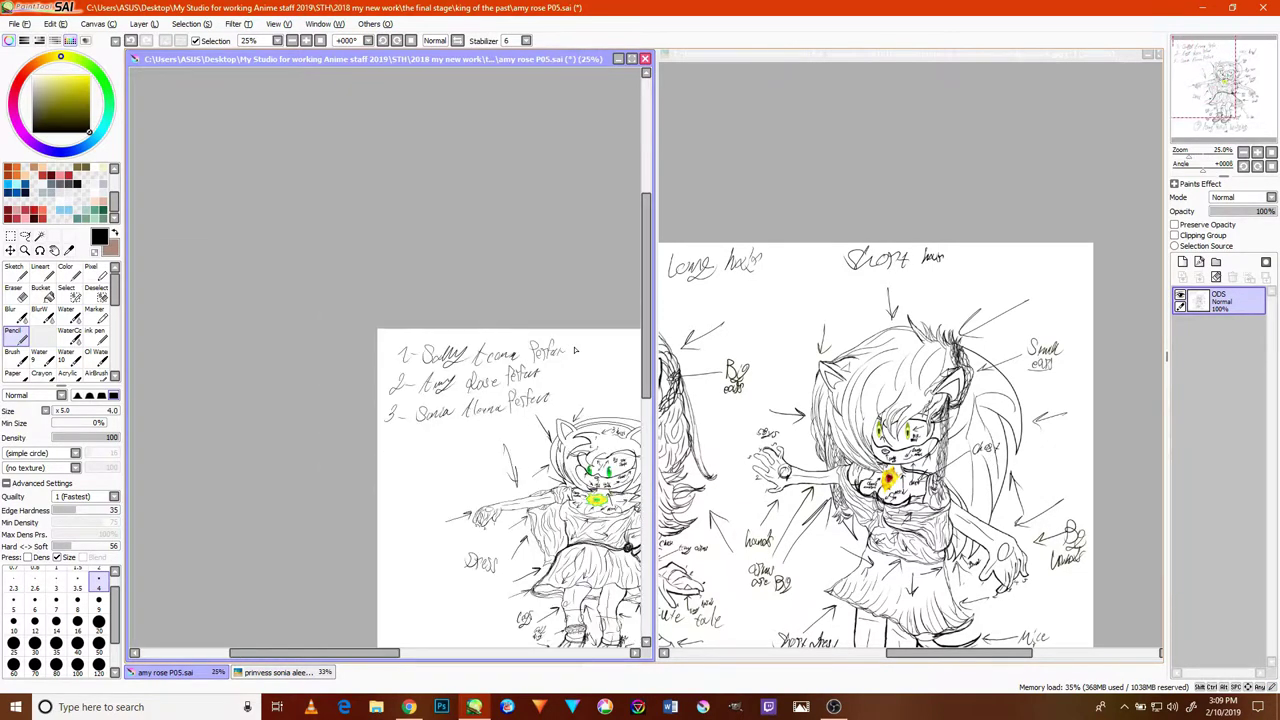
{"action": "scroll", "coordinate": [575, 350], "scroll_direction": "up", "scroll_amount": 1}
{"action": "mouse_move", "coordinate": [546, 428]}
{"action": "left_mouse_down"}
{"action": "mouse_move", "coordinate": [401, 267]}
{"action": "mouse_move", "coordinate": [318, 210]}
{"action": "left_mouse_up"}
{"action": "mouse_move", "coordinate": [780, 410]}
{"action": "left_mouse_down"}
{"action": "mouse_move", "coordinate": [840, 262]}
{"action": "mouse_move", "coordinate": [955, 255]}
{"action": "mouse_move", "coordinate": [966, 210]}
{"action": "mouse_move", "coordinate": [952, 208]}
{"action": "left_mouse_up"}
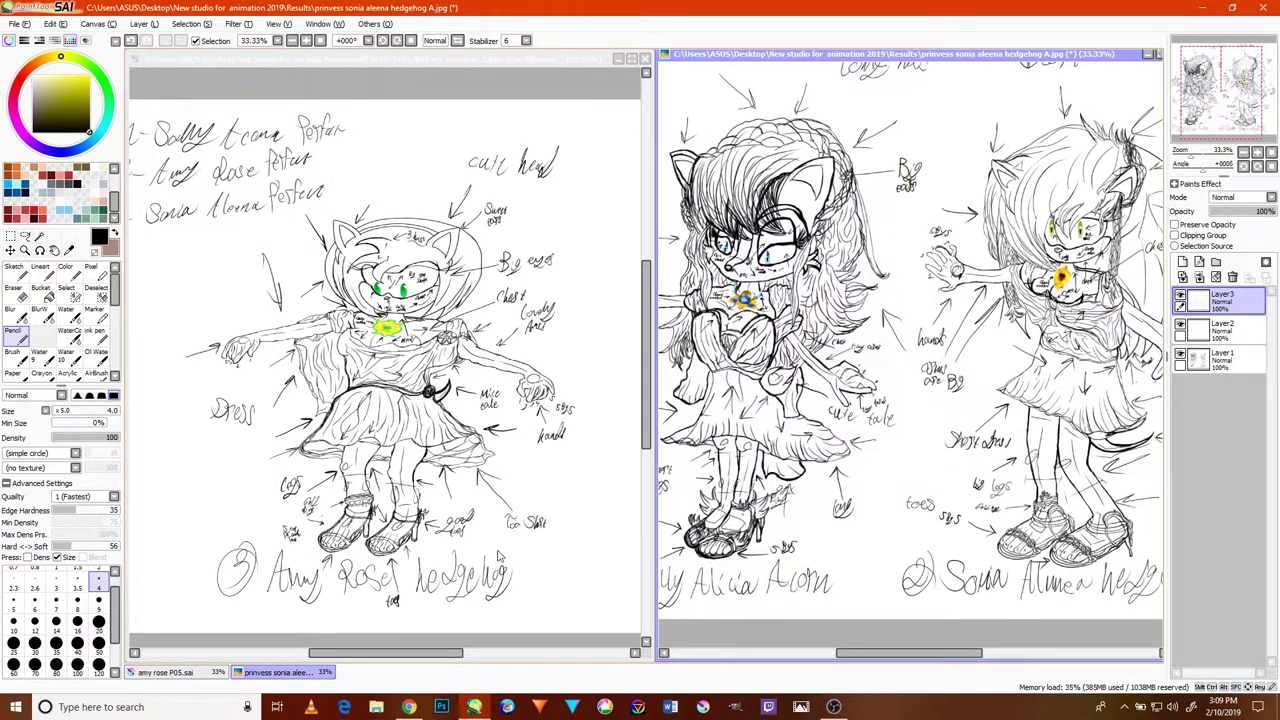
{"action": "left_click", "coordinate": [476, 712]}
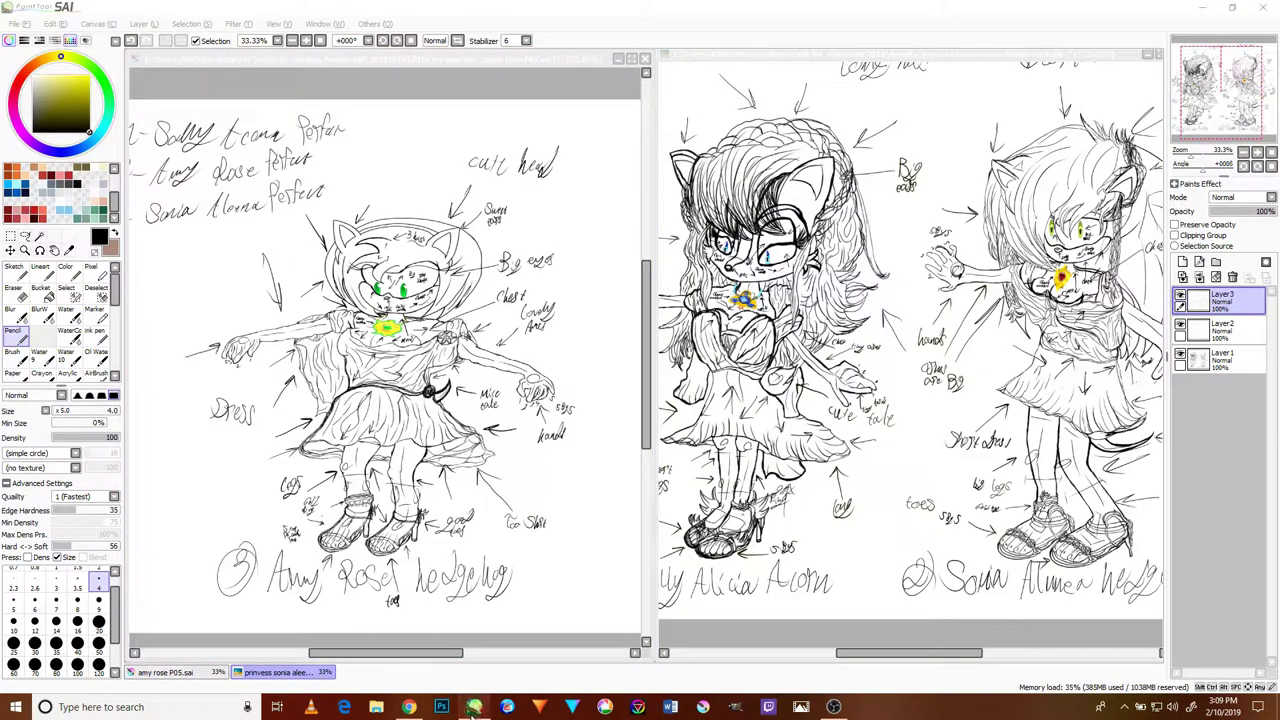
{"action": "left_click", "coordinate": [834, 708]}
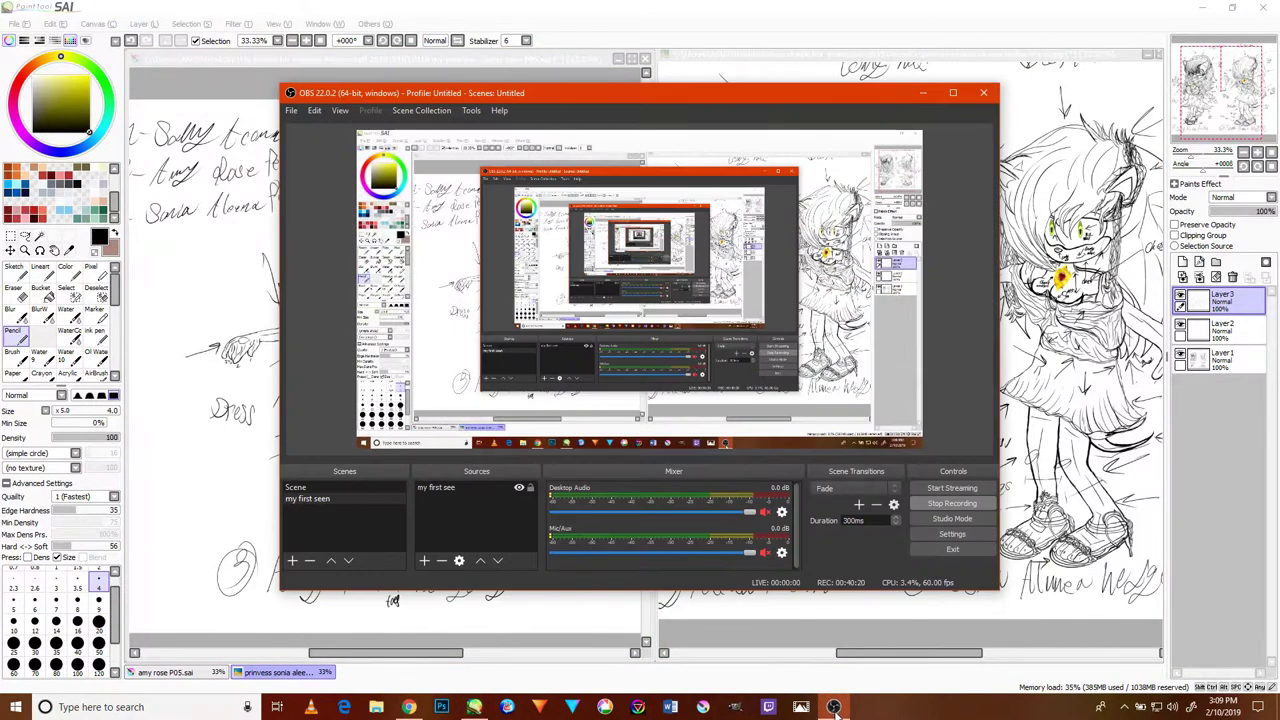
{"action": "left_click", "coordinate": [834, 707]}
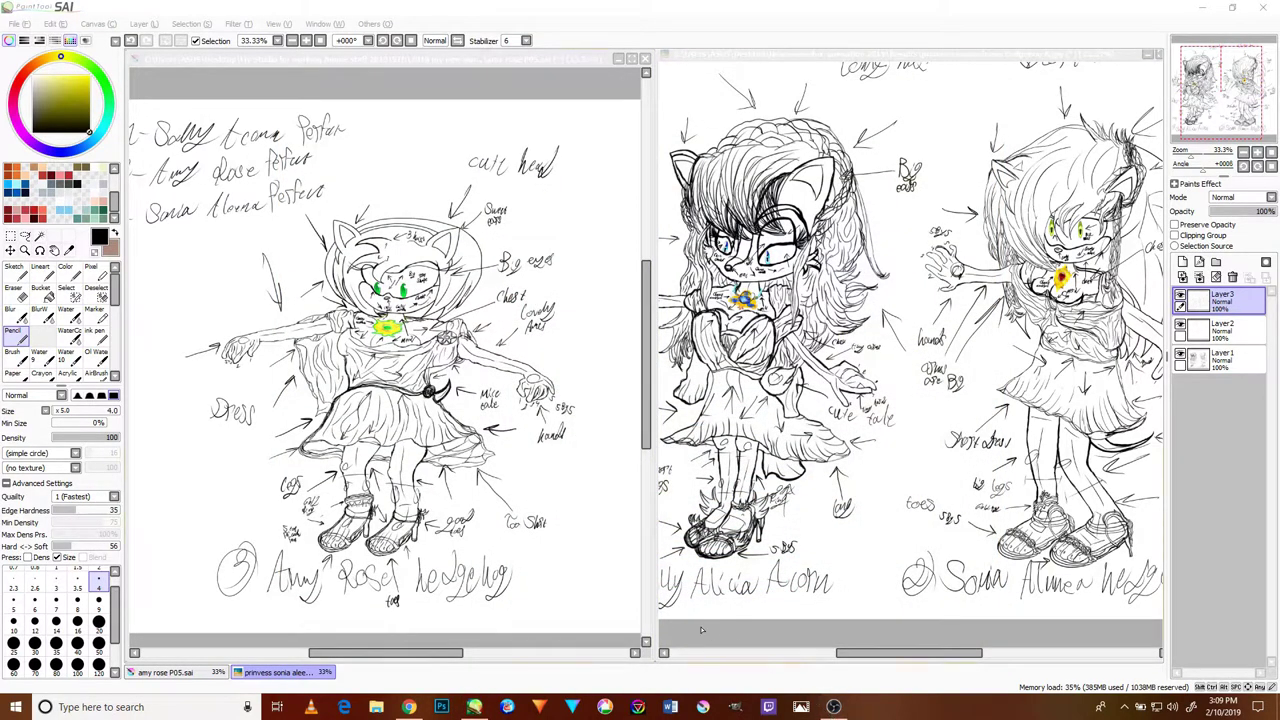
- Handwrite "Cheers to All" in the blank area beside the Amy Rose hedgehog title on the amy rose P05.sai canvas
{"action": "left_click", "coordinate": [585, 585]}
{"action": "key", "text": "space"}
{"action": "mouse_move", "coordinate": [590, 521]}
{"action": "left_mouse_down"}
{"action": "mouse_move", "coordinate": [525, 422]}
{"action": "mouse_move", "coordinate": [478, 468]}
{"action": "mouse_move", "coordinate": [506, 484]}
{"action": "left_mouse_up"}
{"action": "scroll", "coordinate": [528, 436], "scroll_direction": "up", "scroll_amount": 1}
{"action": "mouse_move", "coordinate": [520, 410]}
{"action": "left_mouse_down"}
{"action": "mouse_move", "coordinate": [526, 466]}
{"action": "mouse_move", "coordinate": [586, 458]}
{"action": "mouse_move", "coordinate": [571, 426]}
{"action": "mouse_move", "coordinate": [478, 408]}
{"action": "mouse_move", "coordinate": [537, 440]}
{"action": "left_mouse_up"}
{"action": "left_click_drag", "start_coordinate": [526, 424], "coordinate": [552, 418]}
{"action": "left_click_drag", "start_coordinate": [442, 490], "coordinate": [476, 490]}
{"action": "left_click_drag", "start_coordinate": [460, 474], "coordinate": [496, 474]}
{"action": "left_click_drag", "start_coordinate": [498, 455], "coordinate": [520, 486]}
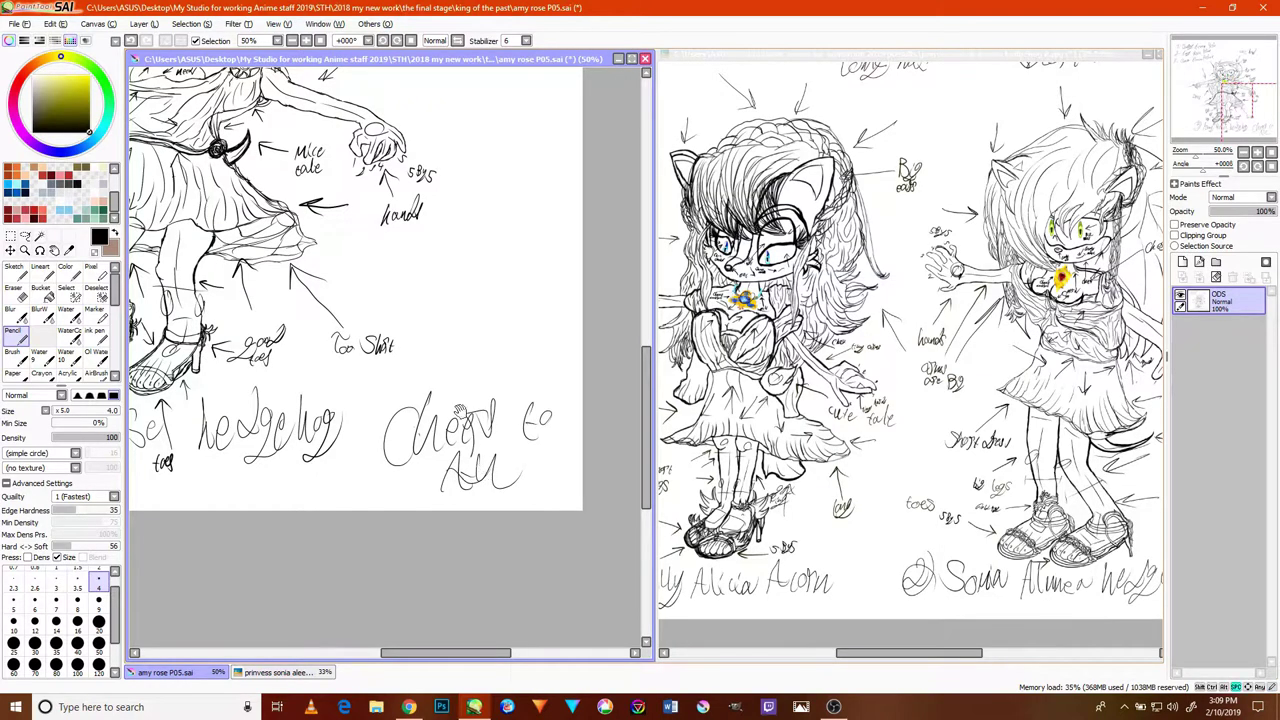
- Draw several slanted freehand strokes in the blank area above the "Cheers to All" note
{"action": "left_click_drag", "start_coordinate": [466, 318], "coordinate": [458, 358]}
{"action": "left_click_drag", "start_coordinate": [485, 299], "coordinate": [446, 366]}
{"action": "mouse_move", "coordinate": [492, 322]}
{"action": "left_mouse_down"}
{"action": "mouse_move", "coordinate": [455, 352]}
{"action": "mouse_move", "coordinate": [469, 409]}
{"action": "mouse_move", "coordinate": [476, 390]}
{"action": "left_mouse_up"}
{"action": "left_click_drag", "start_coordinate": [486, 352], "coordinate": [460, 394]}
{"action": "left_click_drag", "start_coordinate": [514, 300], "coordinate": [482, 392]}
{"action": "mouse_move", "coordinate": [516, 336]}
{"action": "left_mouse_down"}
{"action": "mouse_move", "coordinate": [474, 406]}
{"action": "mouse_move", "coordinate": [484, 412]}
{"action": "left_mouse_up"}
{"action": "left_click_drag", "start_coordinate": [540, 372], "coordinate": [482, 428]}
- Switch to OBS and stop the screen recording
{"action": "left_click", "coordinate": [833, 707]}
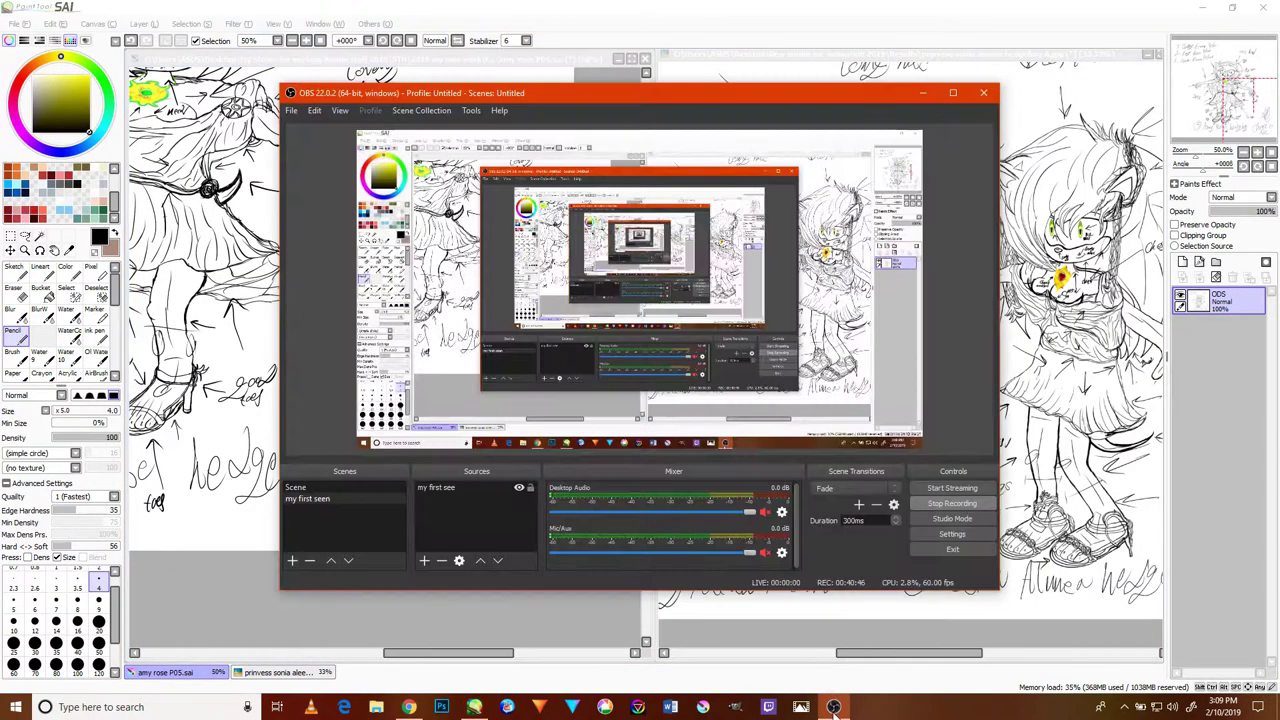
{"action": "left_click", "coordinate": [961, 498]}
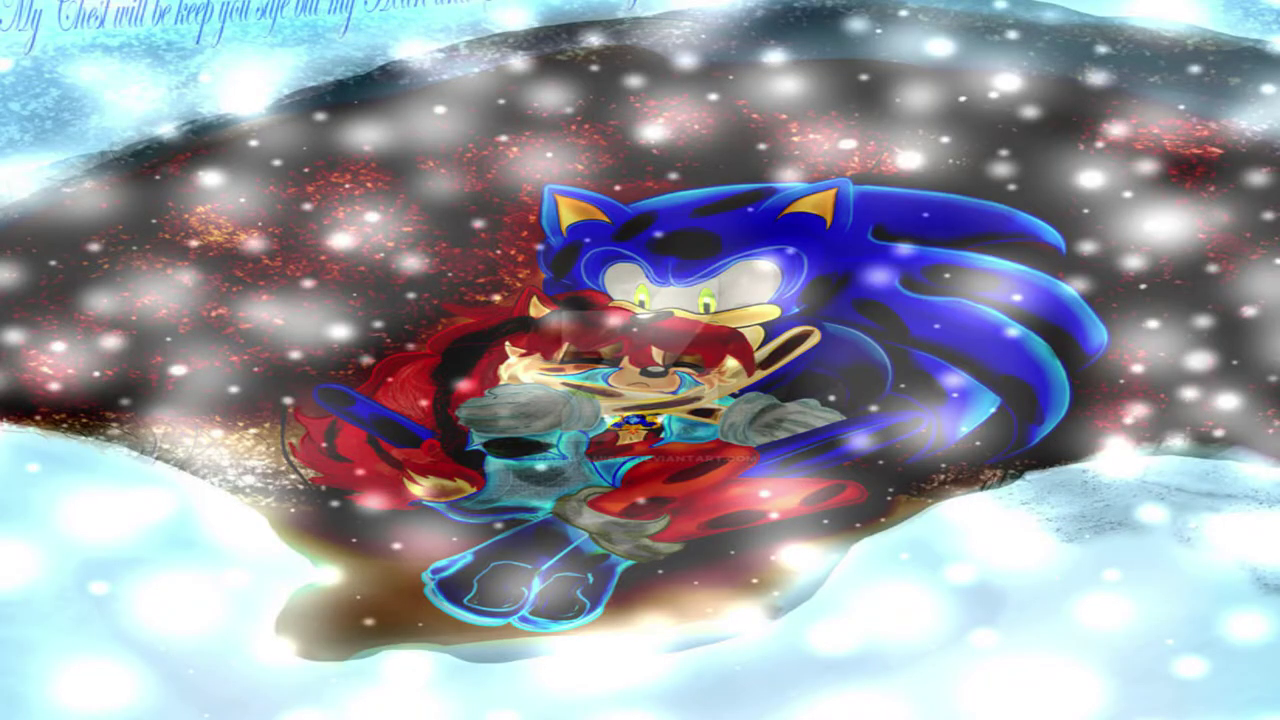